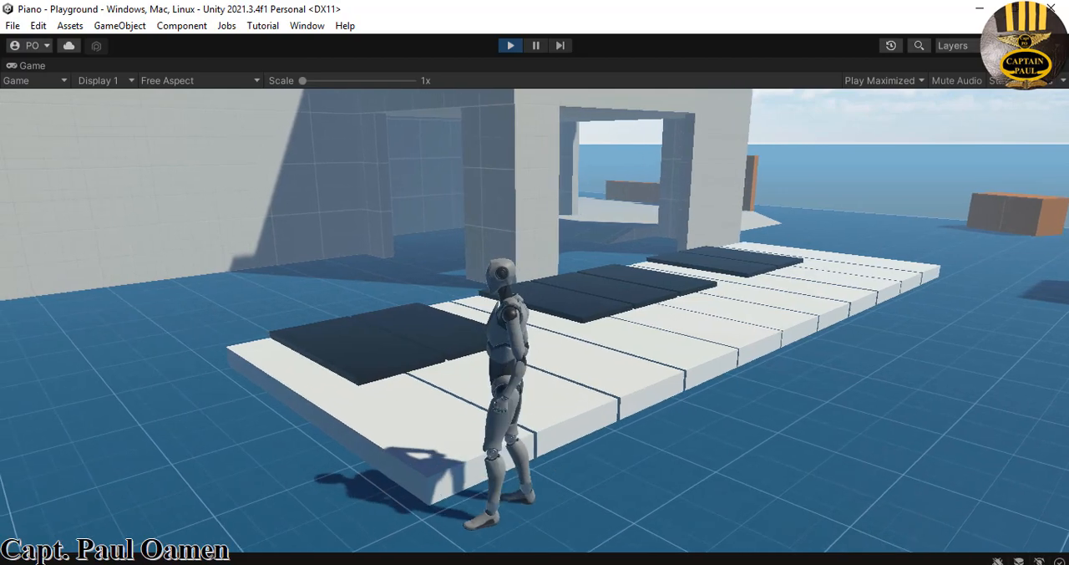
# - Walk the character back and forth over the piano keys in the running Piano game to view the finished example
pyautogui.press('w')
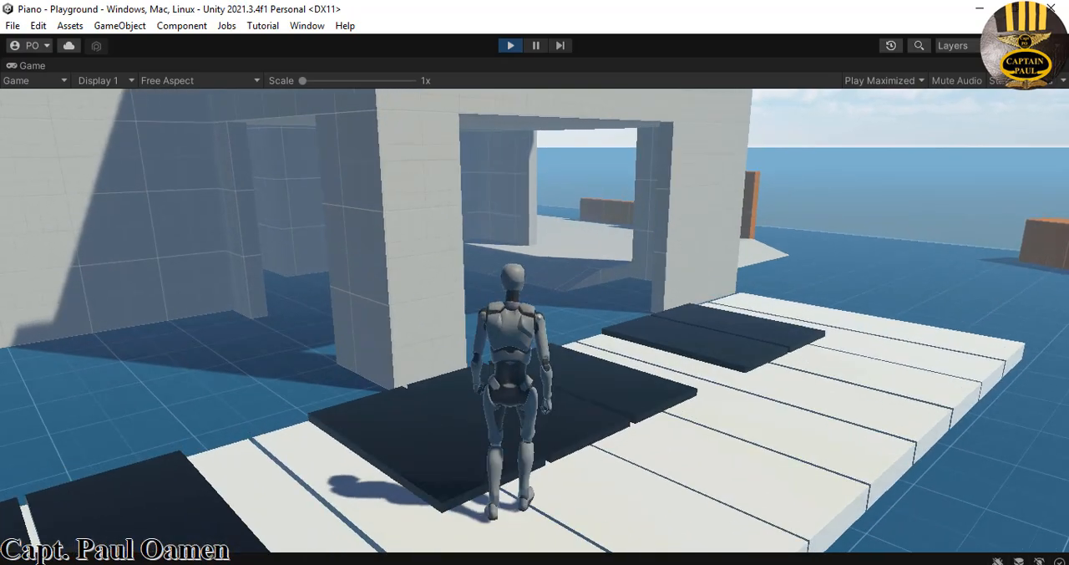
pyautogui.press('w')
pyautogui.press('w')
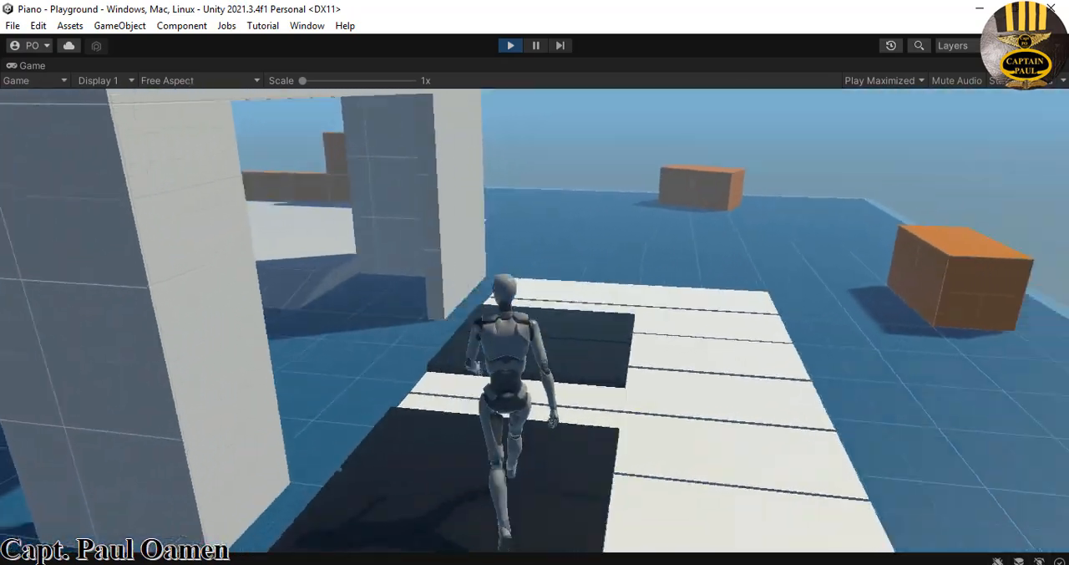
pyautogui.press('w')
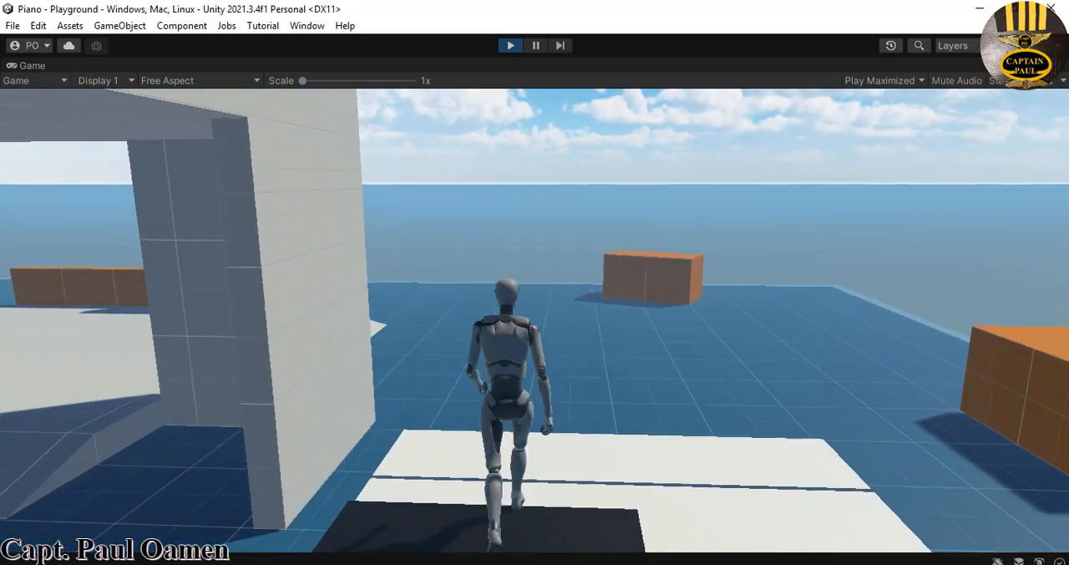
pyautogui.press('w')
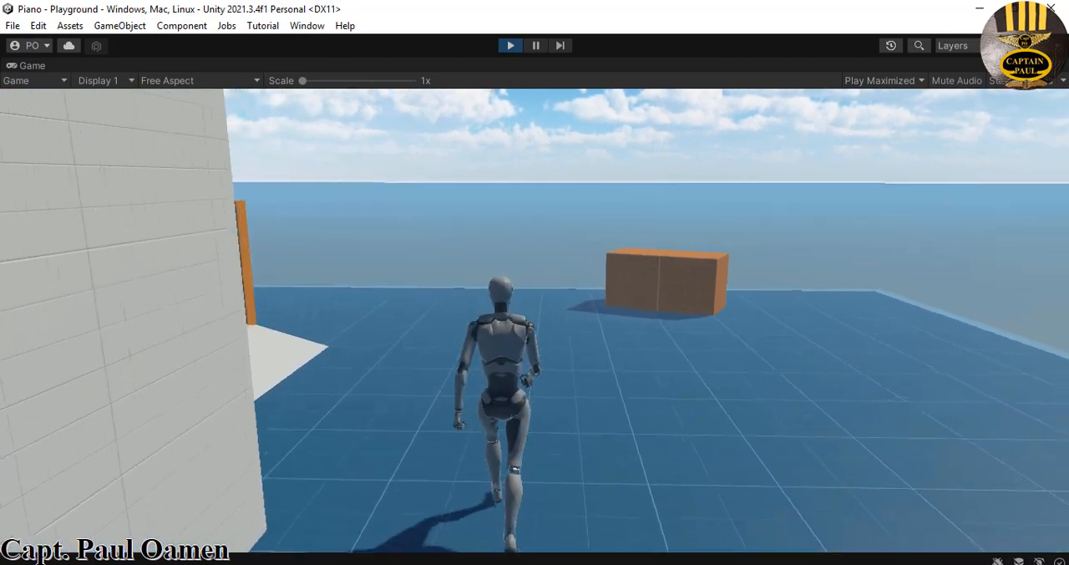
pyautogui.press('s')
pyautogui.press('s')
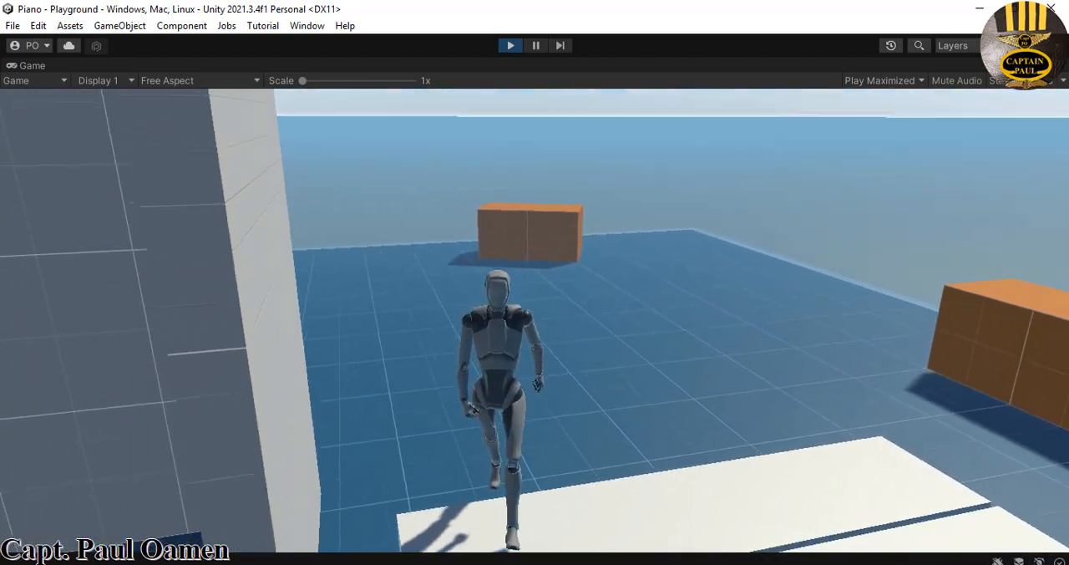
pyautogui.press('w')
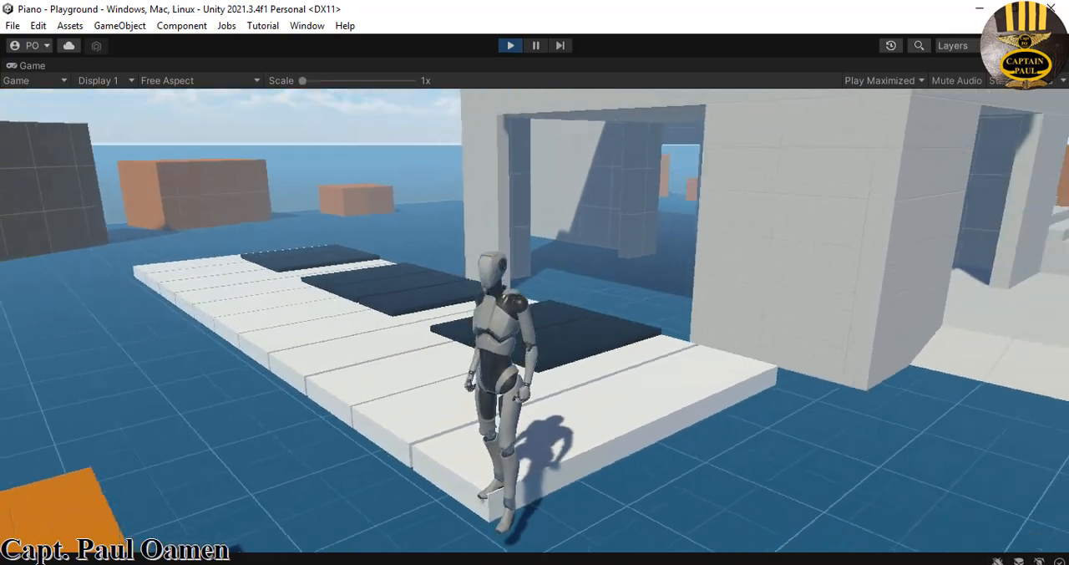
pyautogui.press('w')
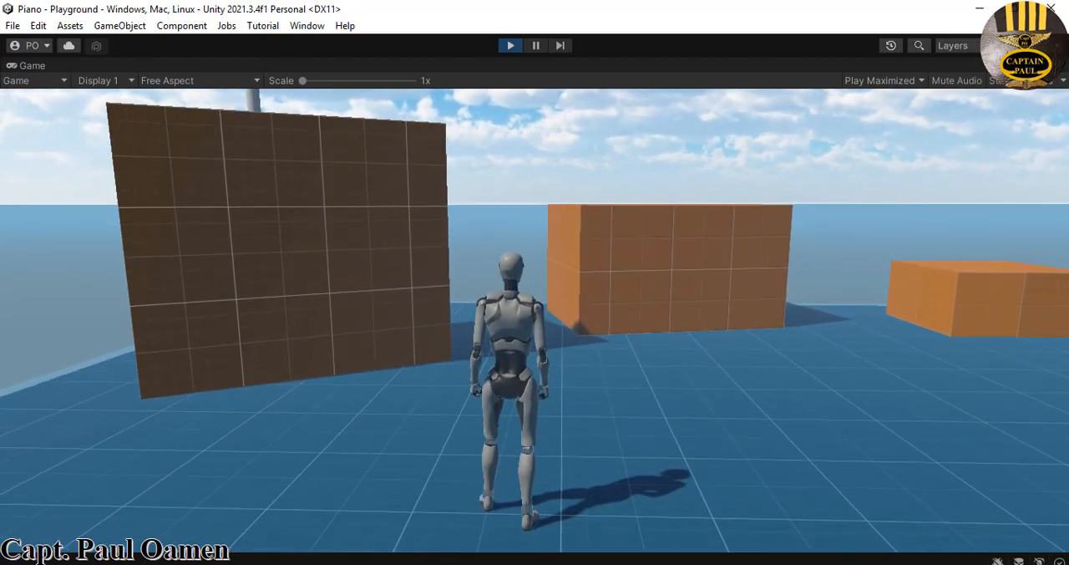
pyautogui.press('d')
pyautogui.press('s')
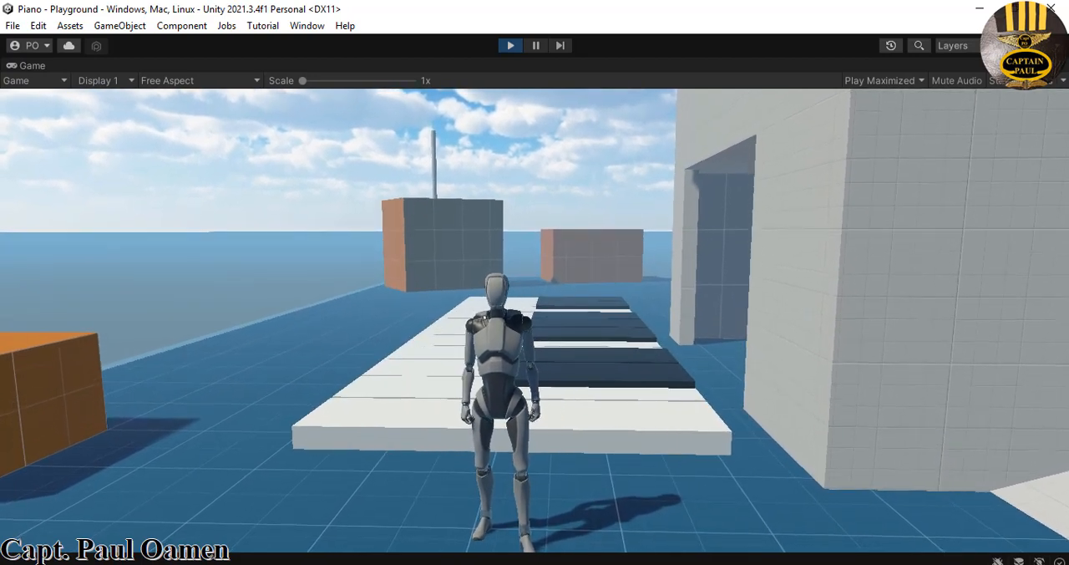
# - Stop the game, switch to Unity Hub and create a new project named iPiano from the Third Person template
pyautogui.hotkey('ctrl', 'p')
pyautogui.click(969, 7)
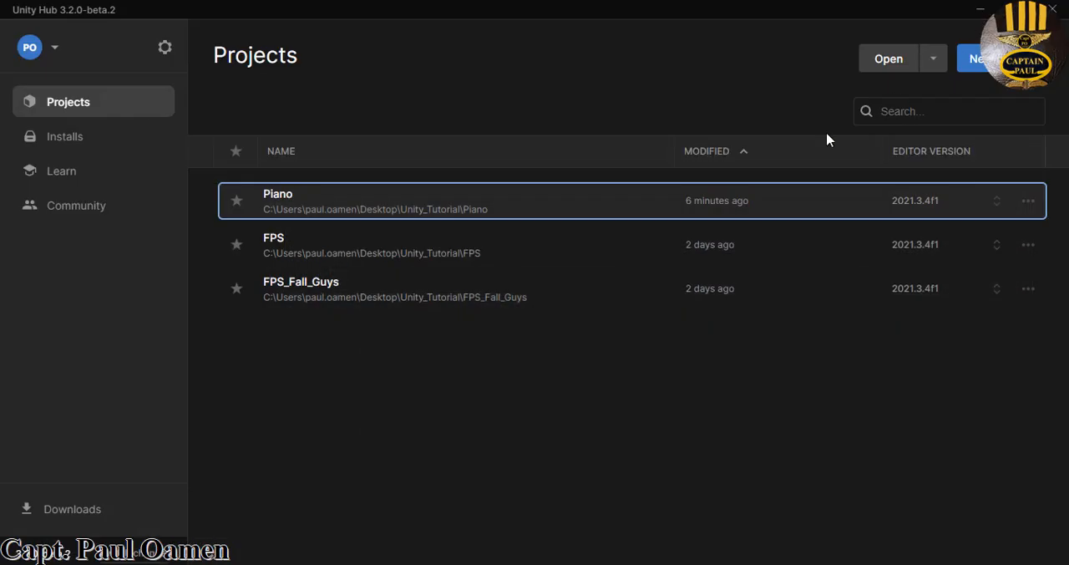
pyautogui.click(974, 59)
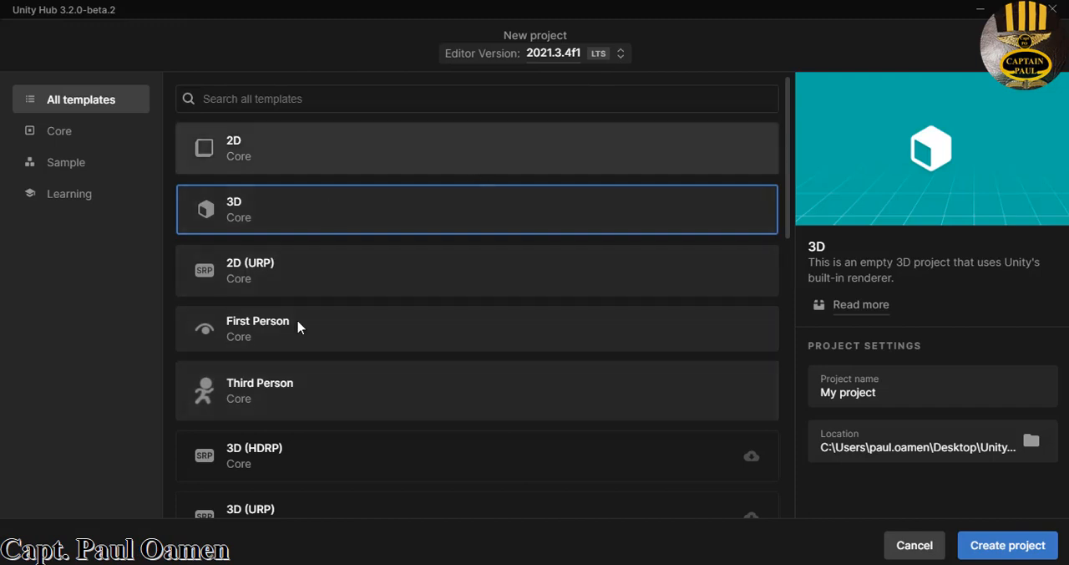
pyautogui.click(249, 403)
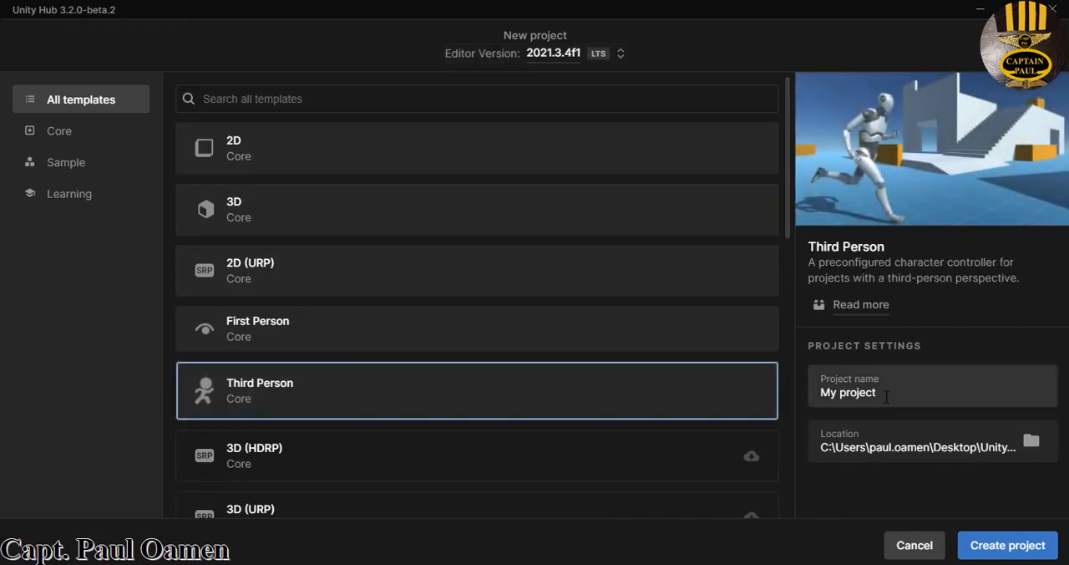
pyautogui.moveTo(879, 393); pyautogui.dragTo(817, 393)
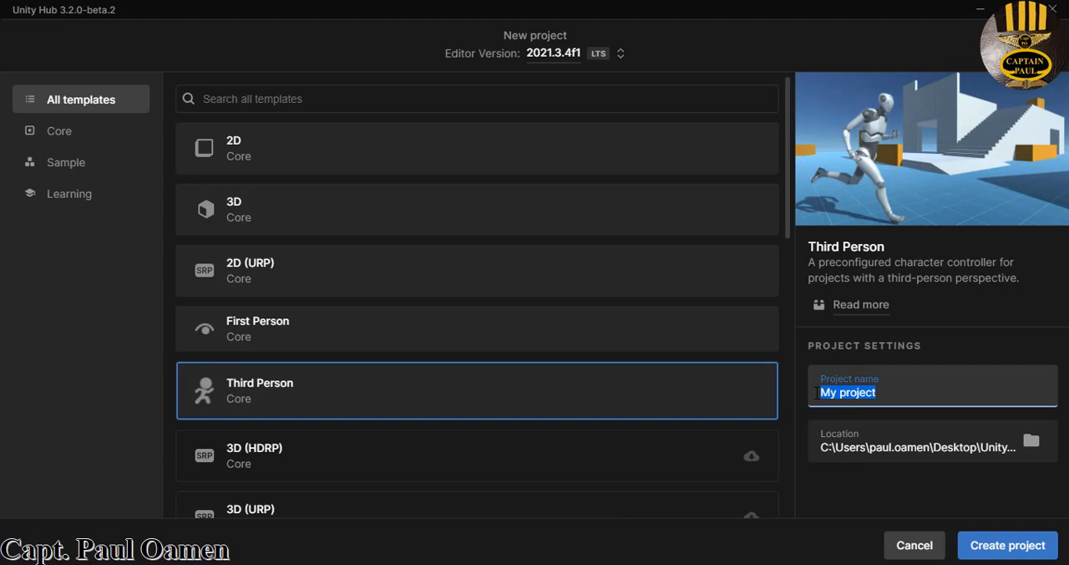
pyautogui.write('iPiano')
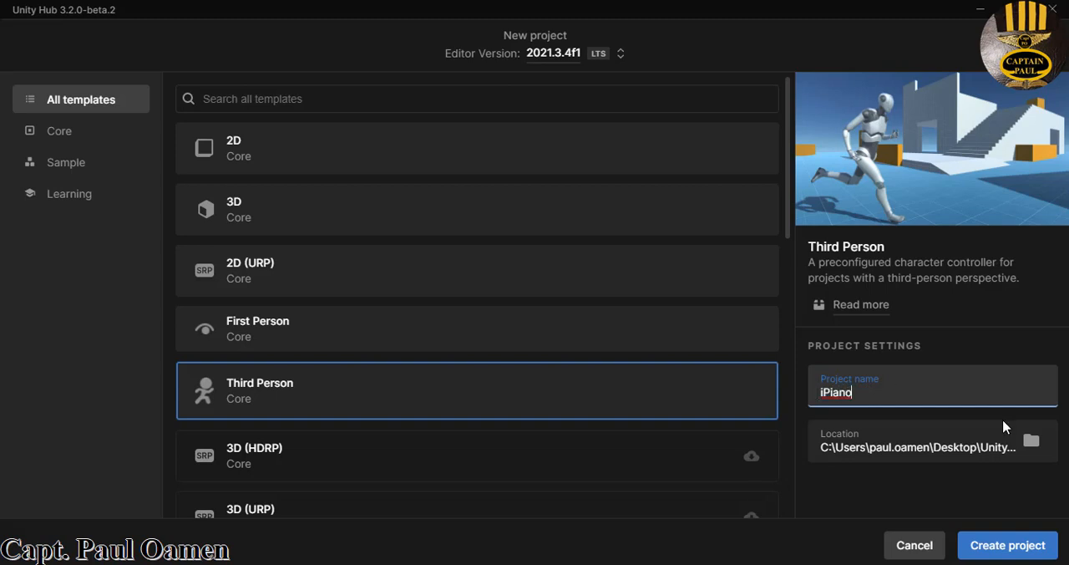
pyautogui.click(1005, 554)
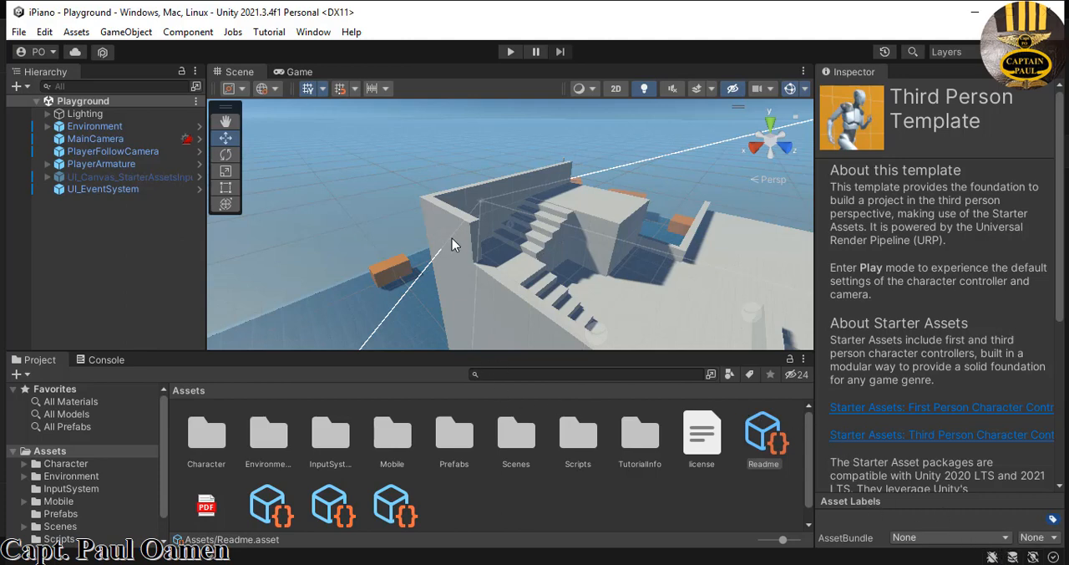
# - Frame PlayerArmature in the scene and add a 3D cube at its location
pyautogui.doubleClick(122, 167)
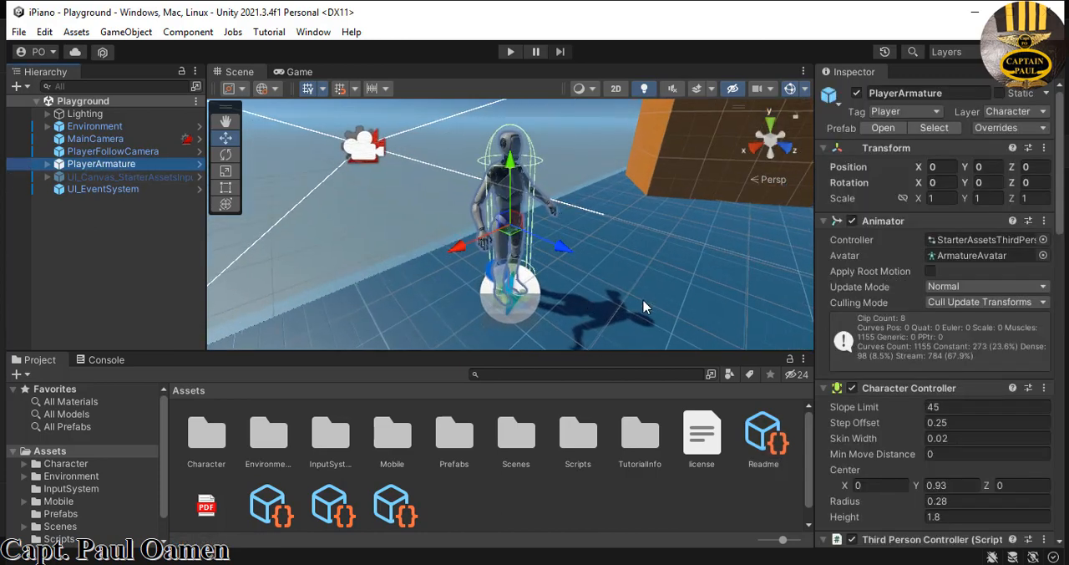
pyautogui.rightClick(112, 261)
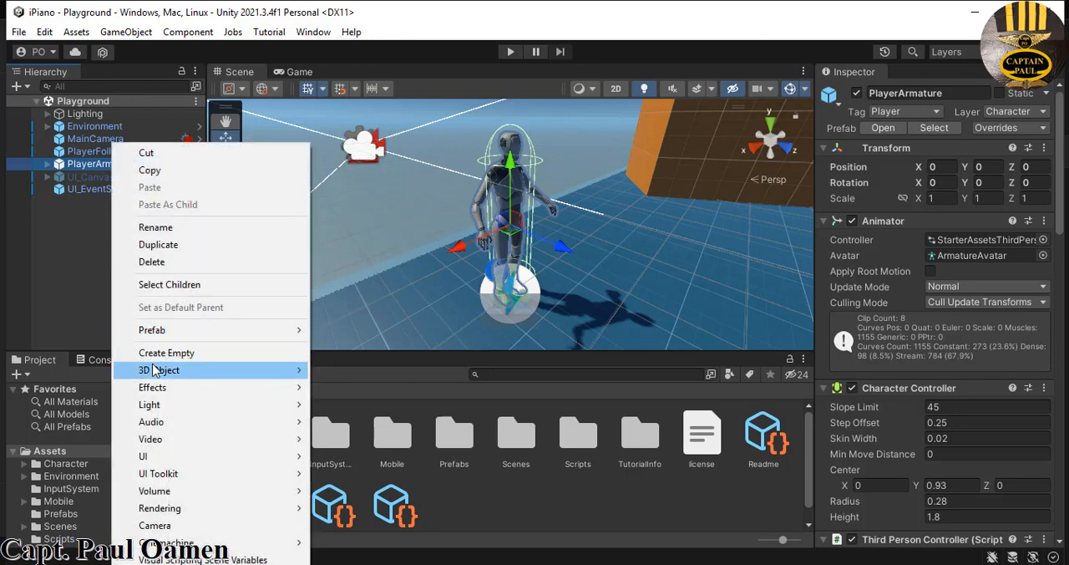
pyautogui.moveTo(155, 370)
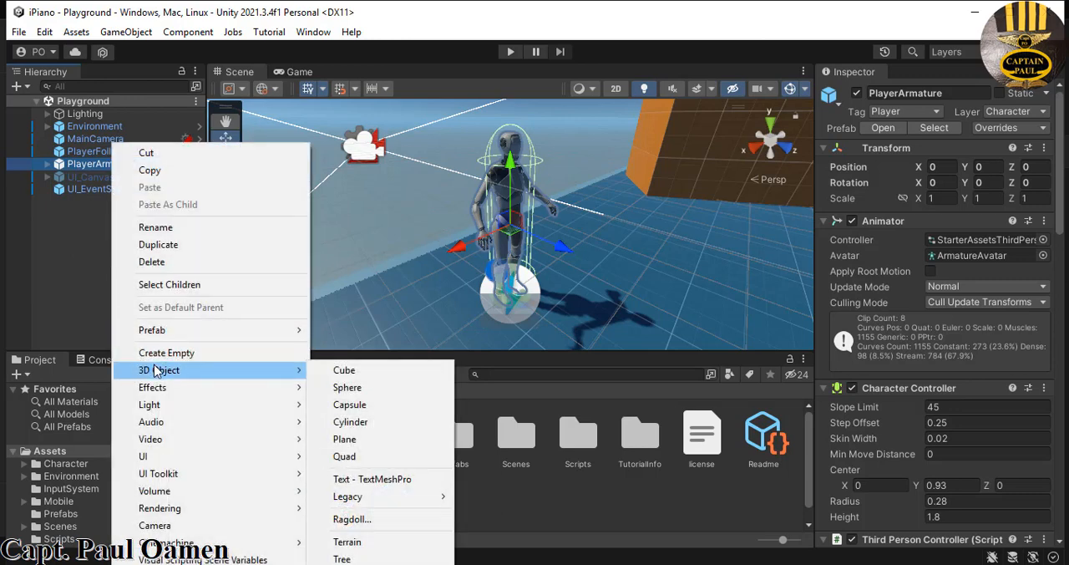
pyautogui.click(356, 374)
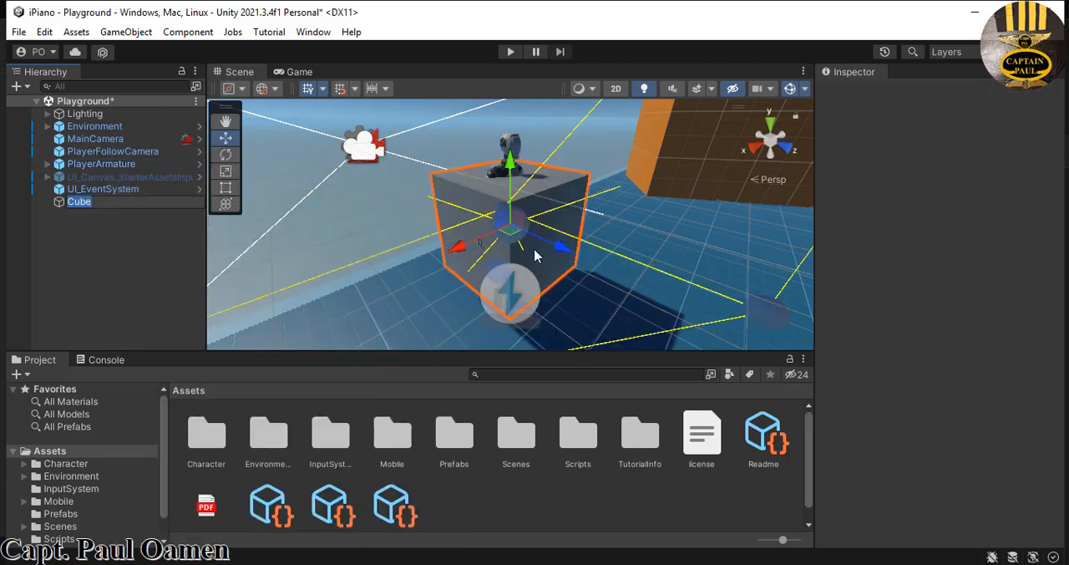
# - Move the cube beside the player to Y 0 and Z about 2.49, and stretch it along Z to a scale of about 3.92
pyautogui.click(565, 253)
pyautogui.moveTo(563, 251); pyautogui.dragTo(765, 336)
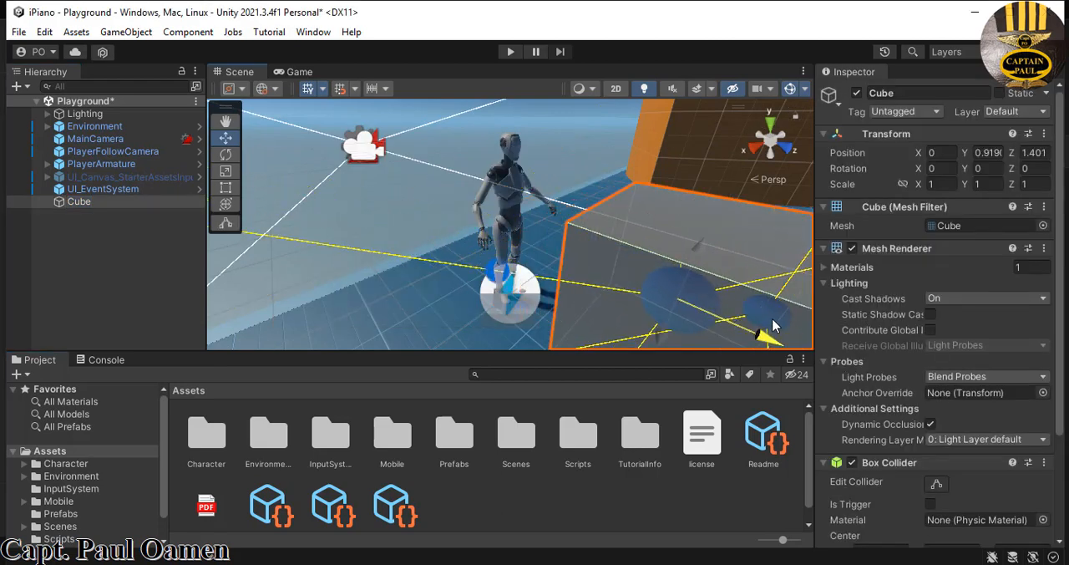
pyautogui.scroll(-5, 668, 282)
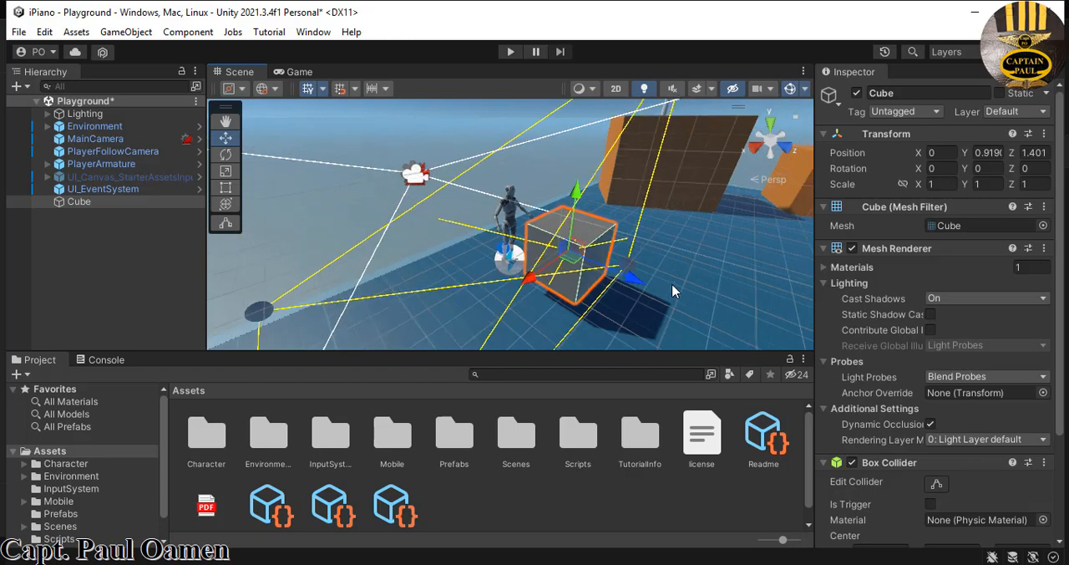
pyautogui.moveTo(577, 199); pyautogui.dragTo(579, 241)
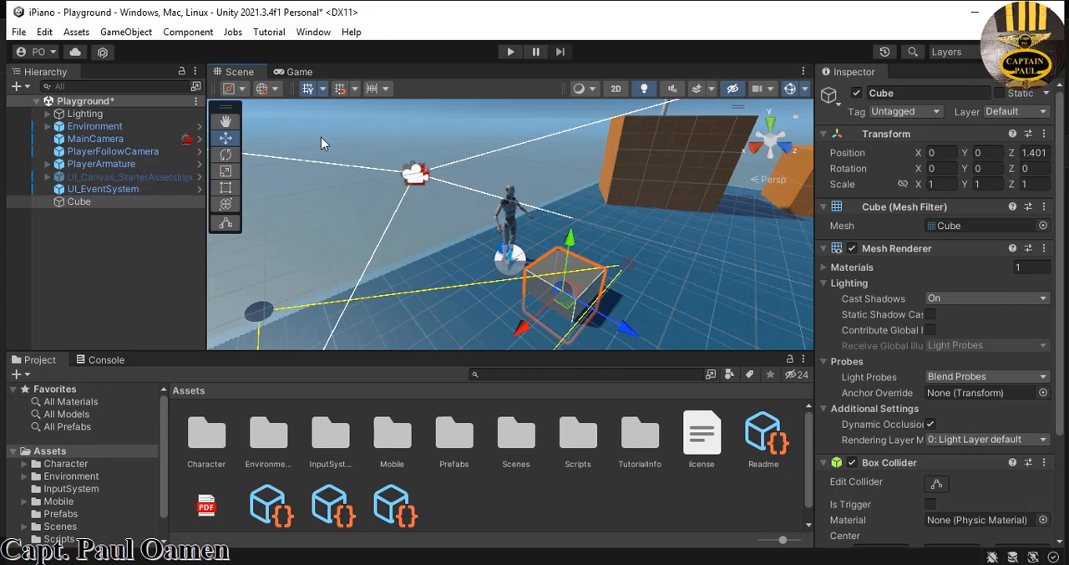
pyautogui.click(225, 172)
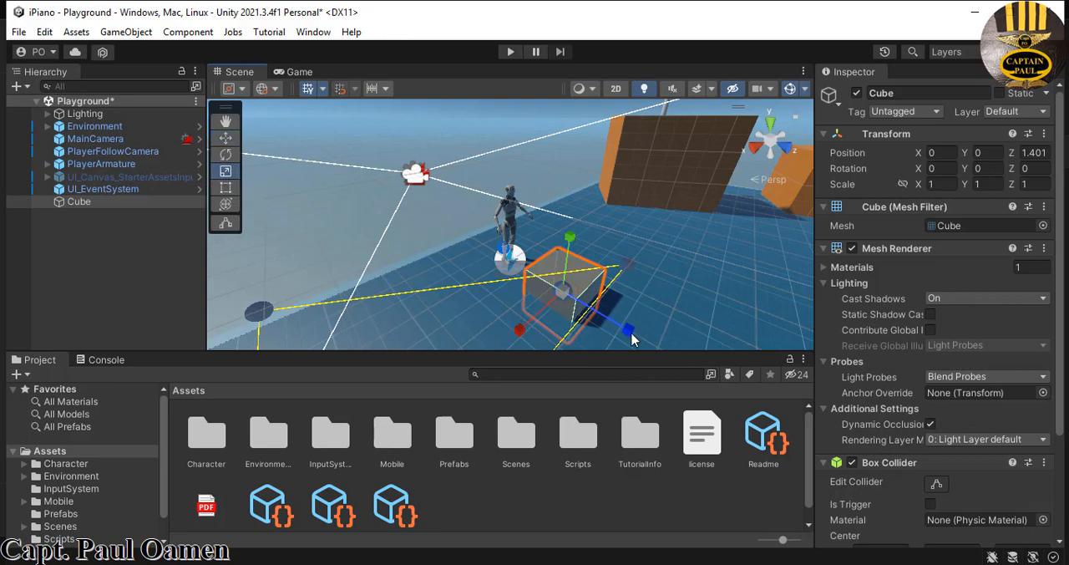
pyautogui.moveTo(631, 334); pyautogui.dragTo(742, 336)
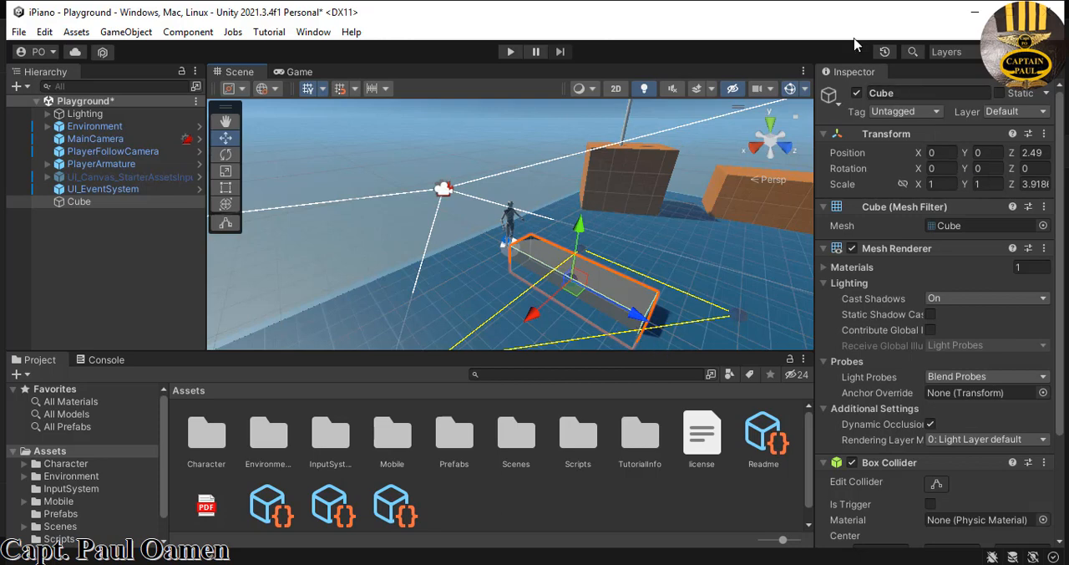
# - Rename the stretched cube as CubeCNote
pyautogui.click(900, 95)
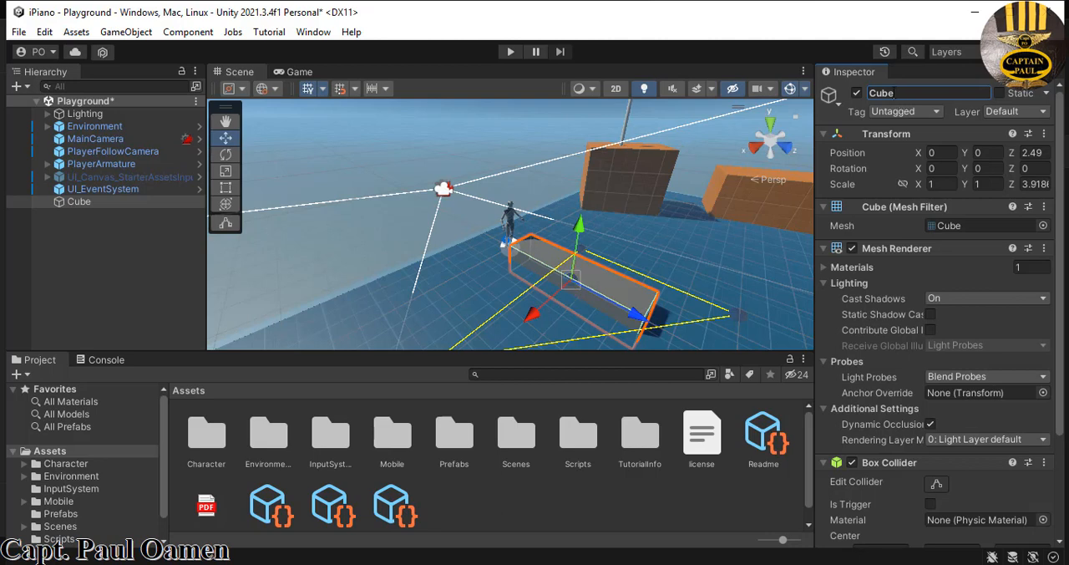
pyautogui.write('CNote')
pyautogui.press('Return')
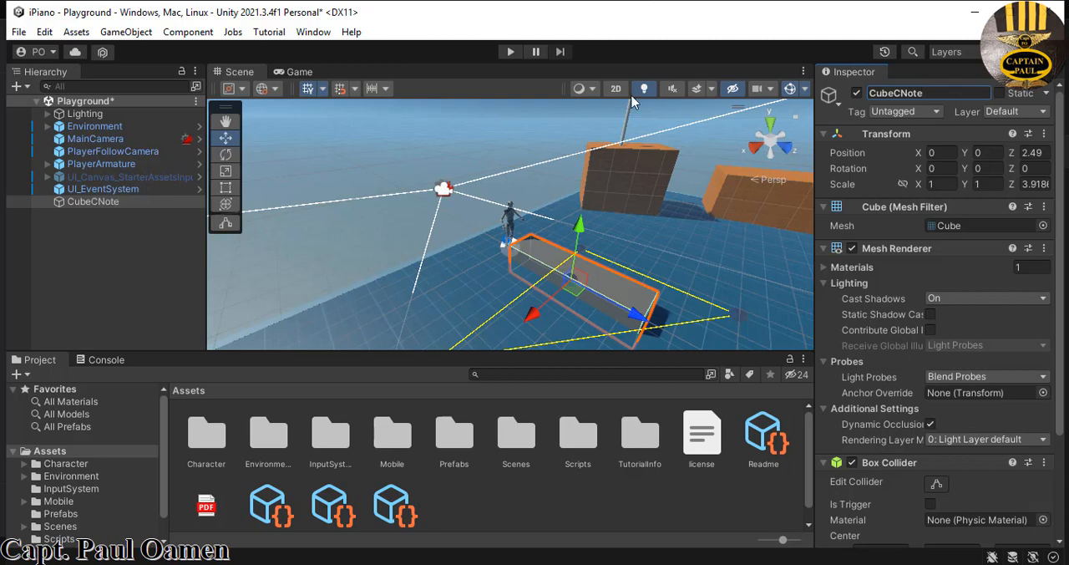
# - Create an empty game object at the scene's root level and name it NoteCubes
pyautogui.click(103, 264)
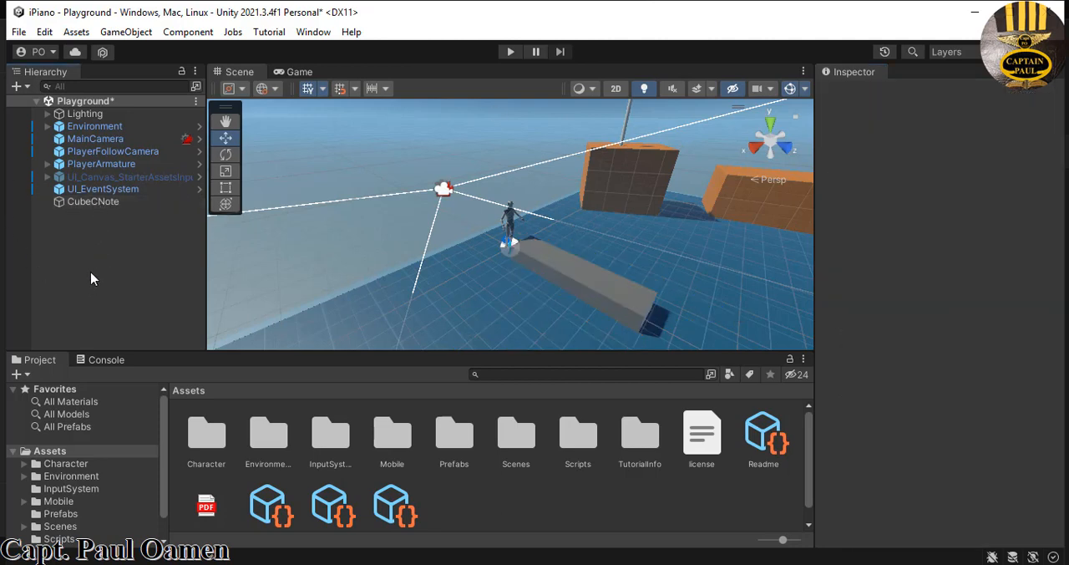
pyautogui.rightClick(91, 274)
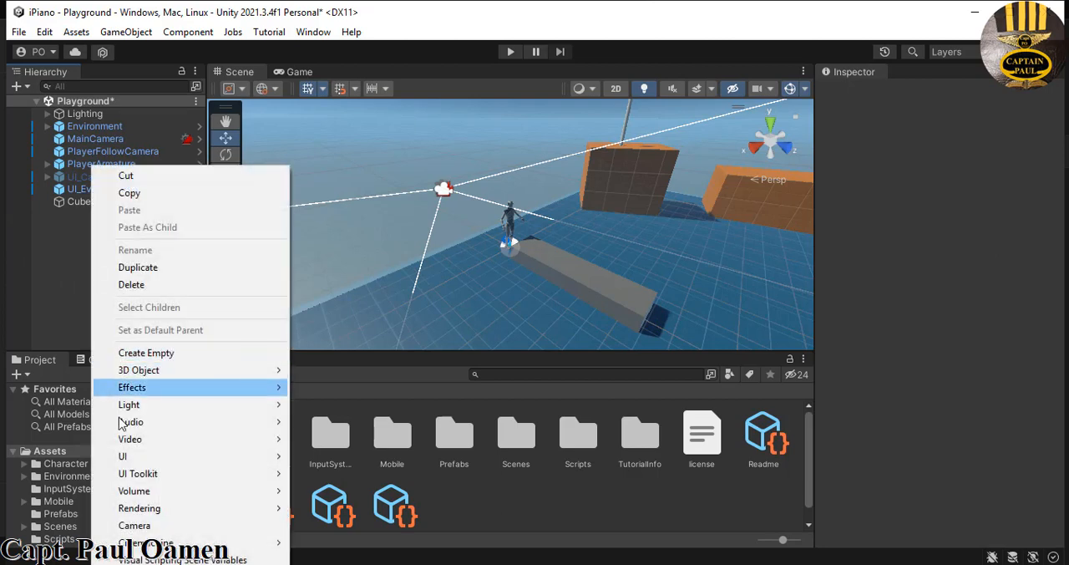
pyautogui.click(134, 354)
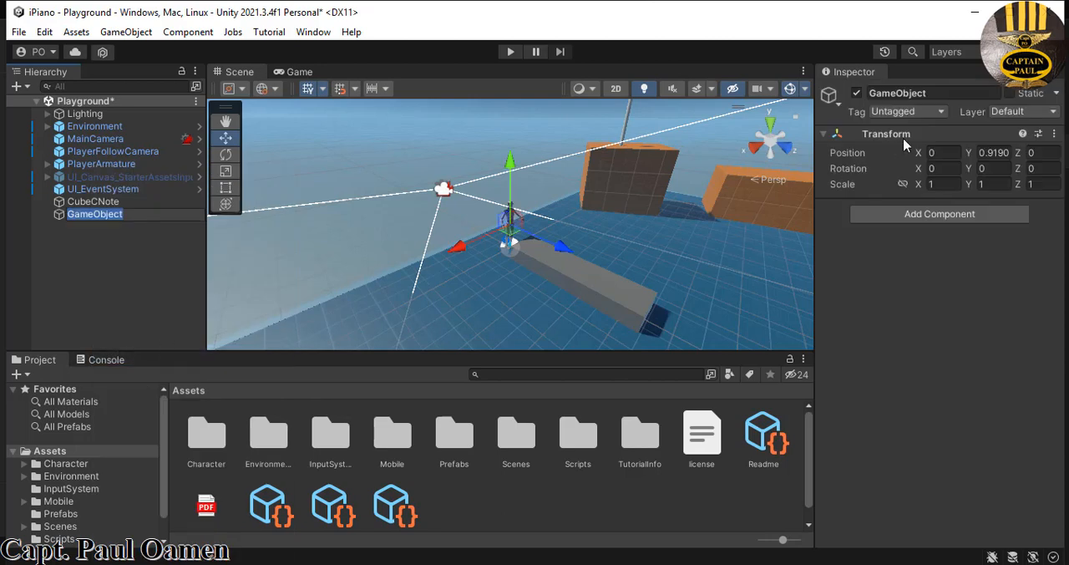
pyautogui.click(931, 93)
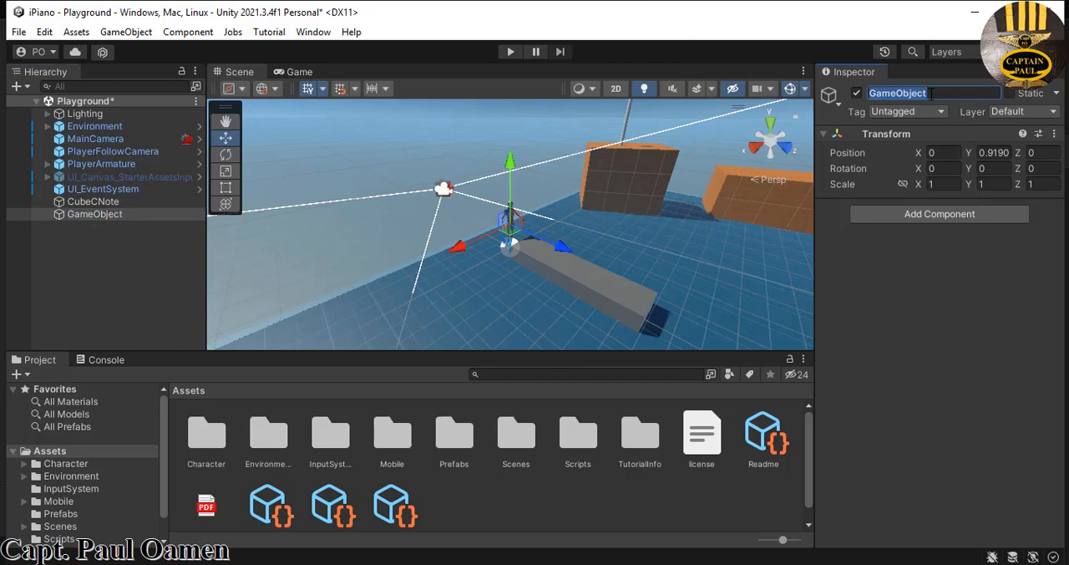
pyautogui.write('Note')
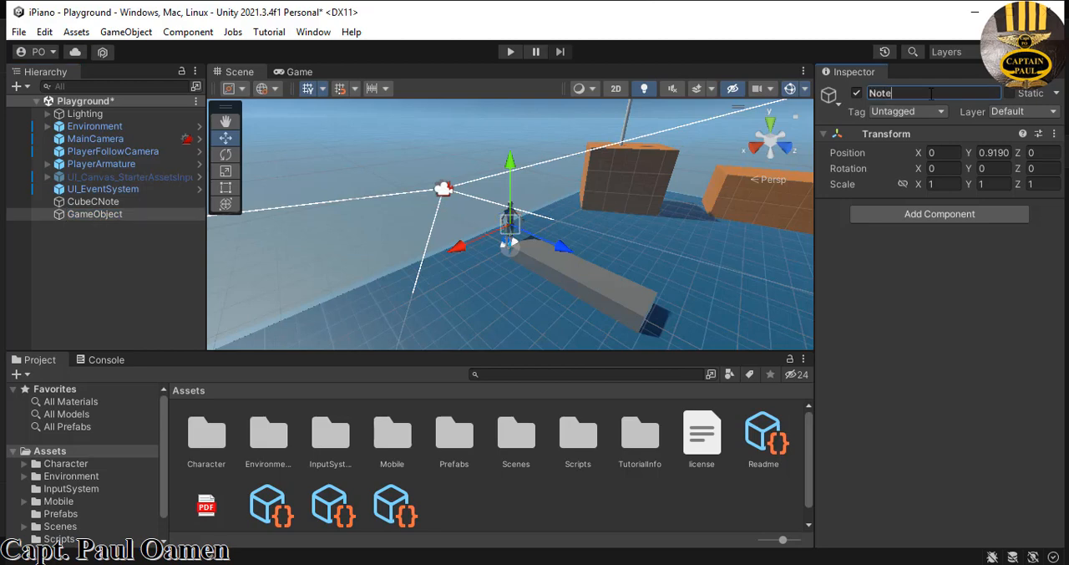
pyautogui.write('Cubes')
pyautogui.press('Return')
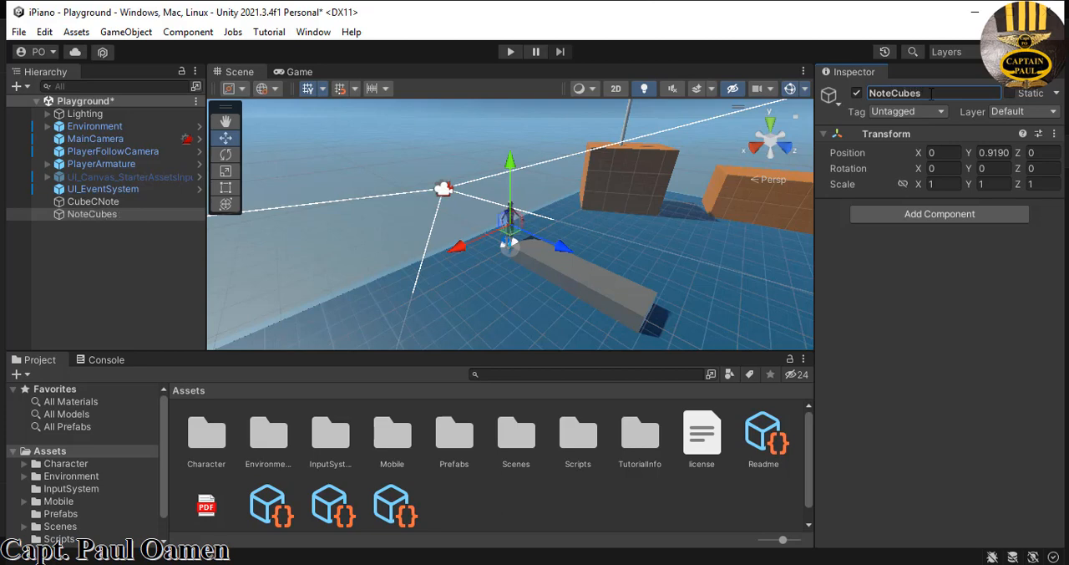
# - Make CubeCNote a child of NoteCubes and enable Is Trigger on its Box Collider
pyautogui.click(91, 243)
pyautogui.moveTo(92, 201)
pyautogui.mouseDown()
pyautogui.moveTo(107, 224)
pyautogui.moveTo(102, 213)
pyautogui.mouseUp()
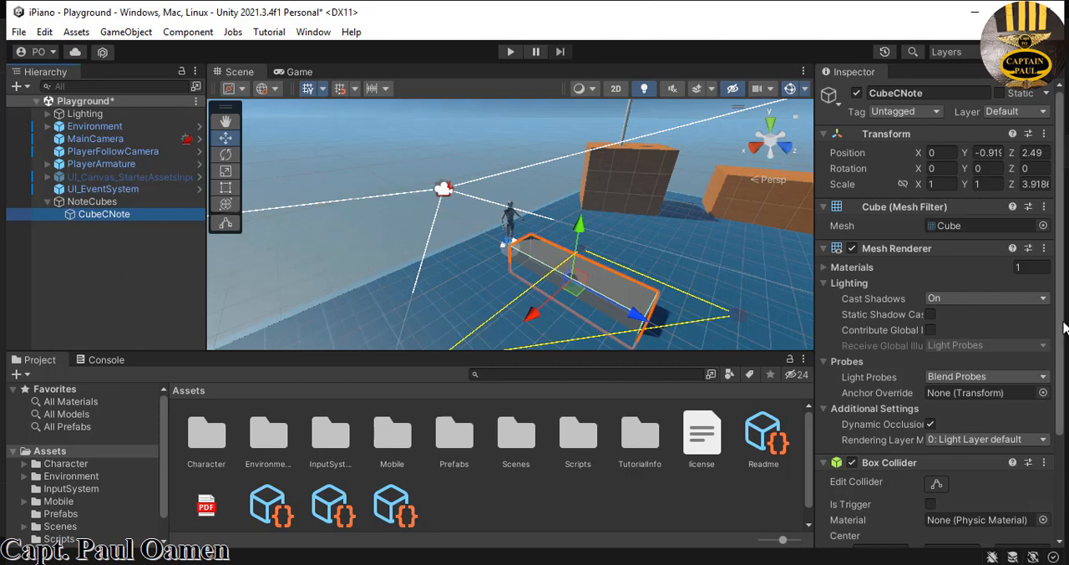
pyautogui.moveTo(1064, 331); pyautogui.dragTo(1062, 413)
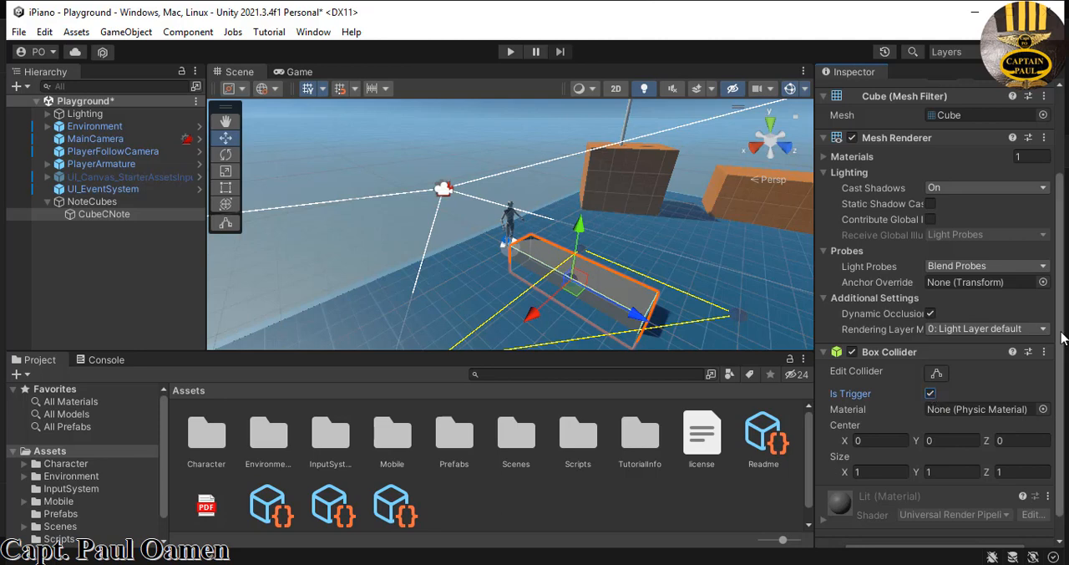
pyautogui.scroll(-1, 1066, 368)
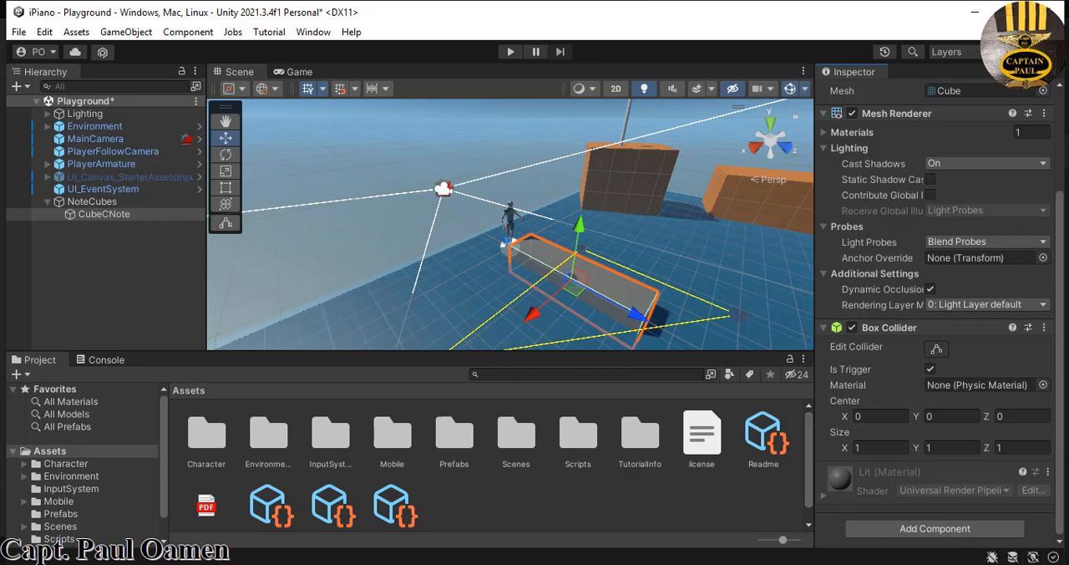
# - Switch to File Explorer and import the Music_Note folder from Unity_Tutorial into the project's Assets
pyautogui.hotkey('alt', 'Tab')
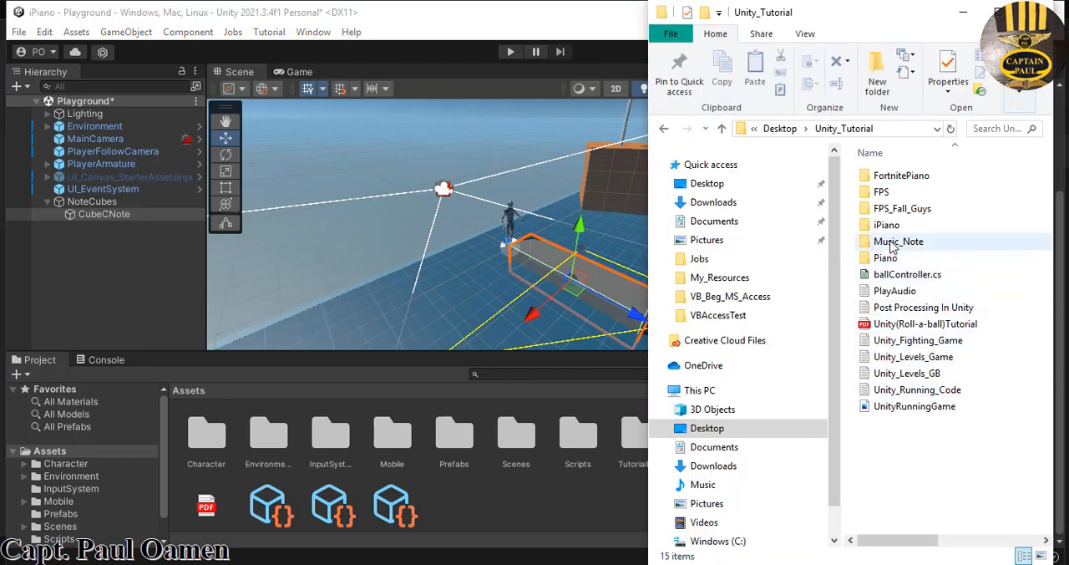
pyautogui.moveTo(894, 244); pyautogui.dragTo(563, 511)
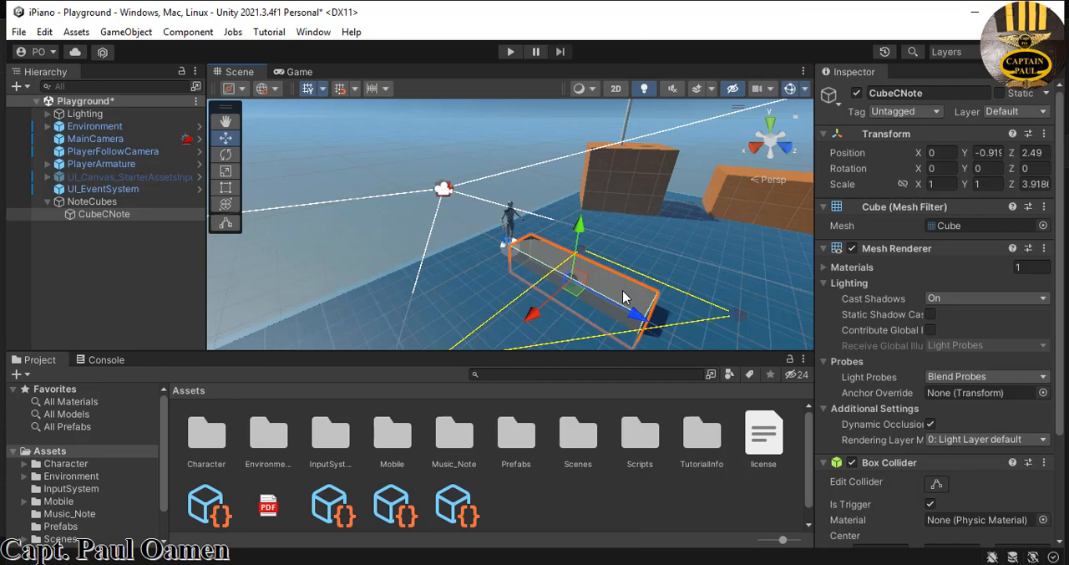
# - Create a new folder named Piano in the project's Assets
pyautogui.click(585, 502)
pyautogui.rightClick(585, 502)
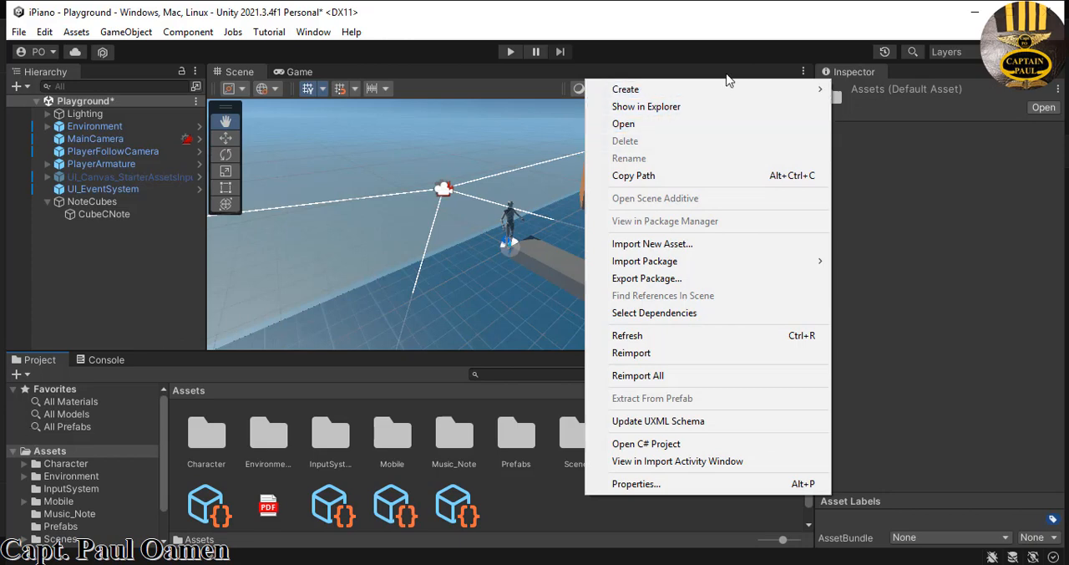
pyautogui.moveTo(715, 90)
pyautogui.click(868, 27)
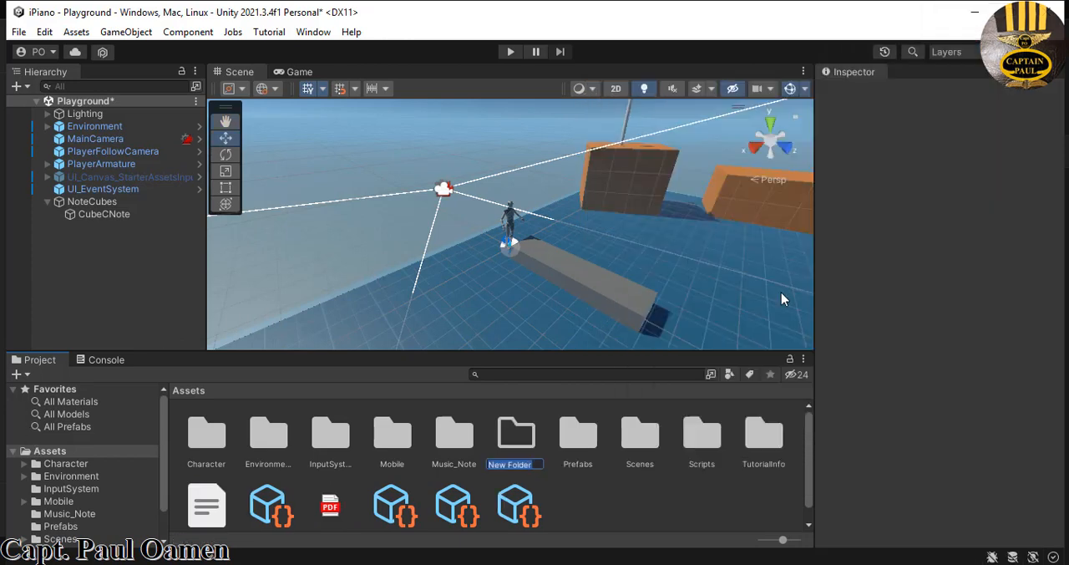
pyautogui.write('Piano')
pyautogui.press('Return')
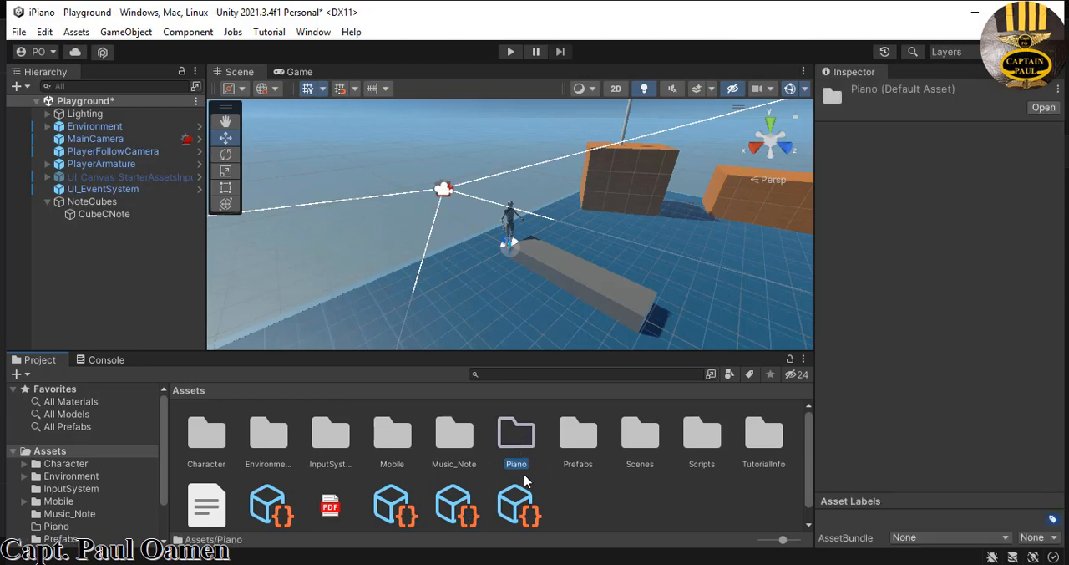
pyautogui.click(595, 506)
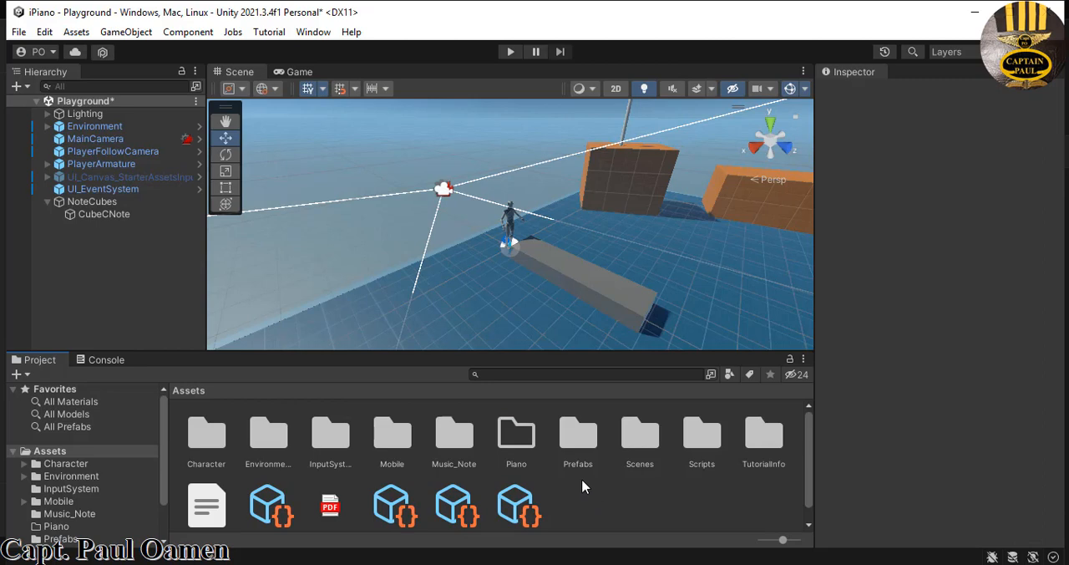
# - Create a material named White inside the Piano folder
pyautogui.doubleClick(524, 436)
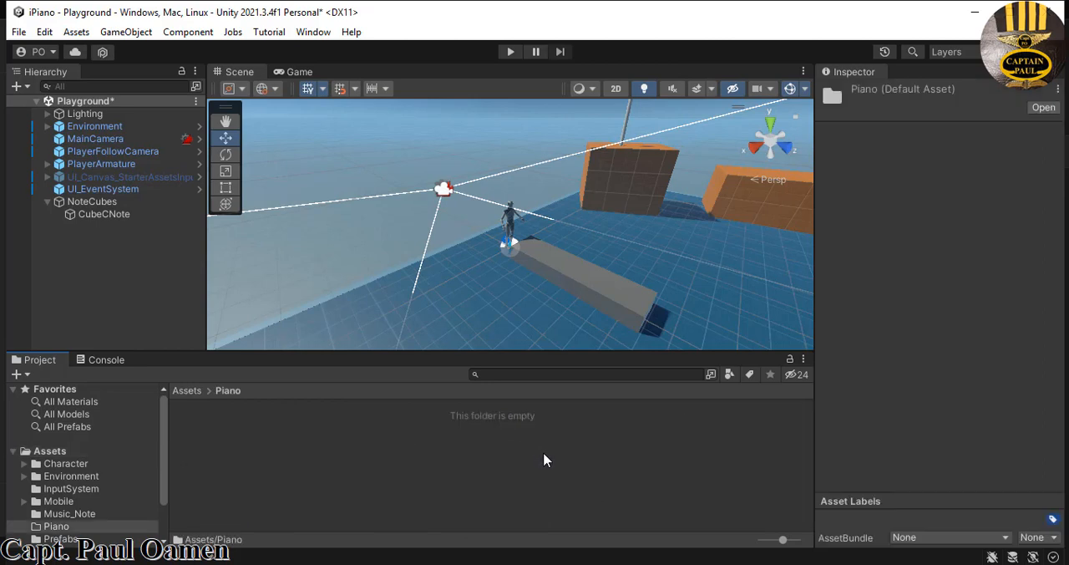
pyautogui.rightClick(544, 452)
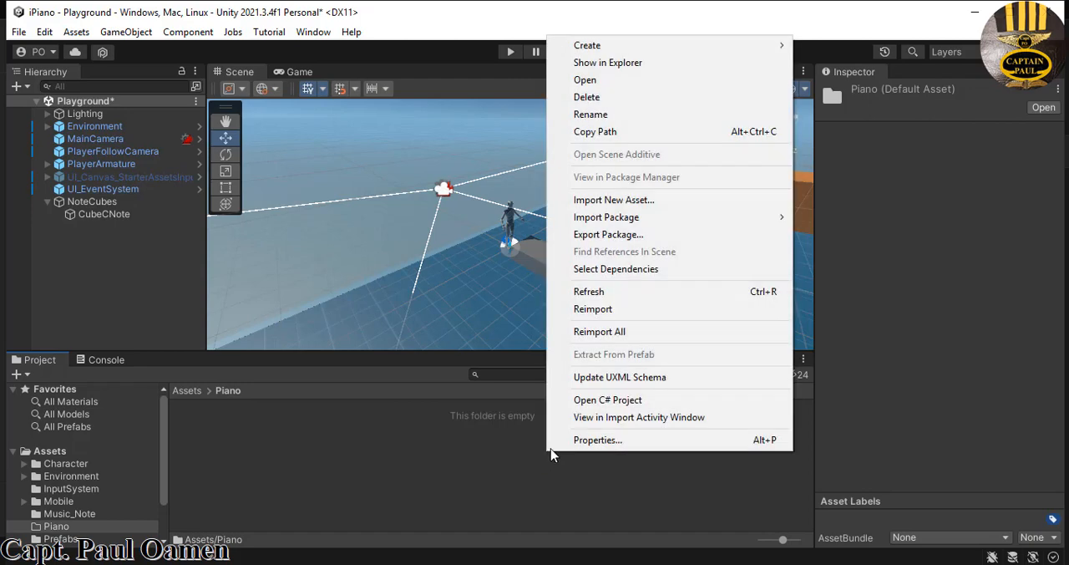
pyautogui.moveTo(597, 44)
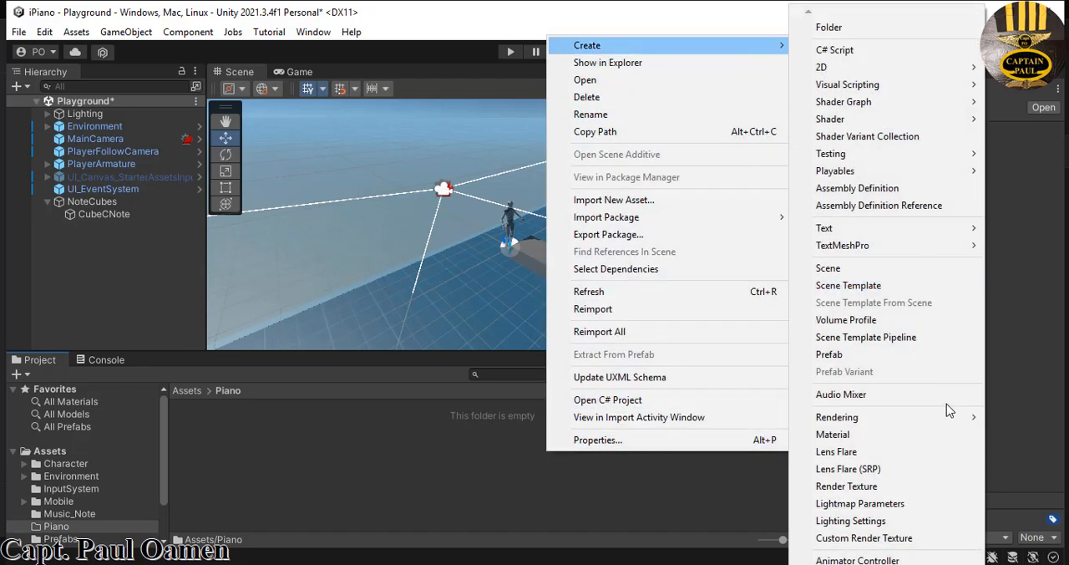
pyautogui.click(848, 436)
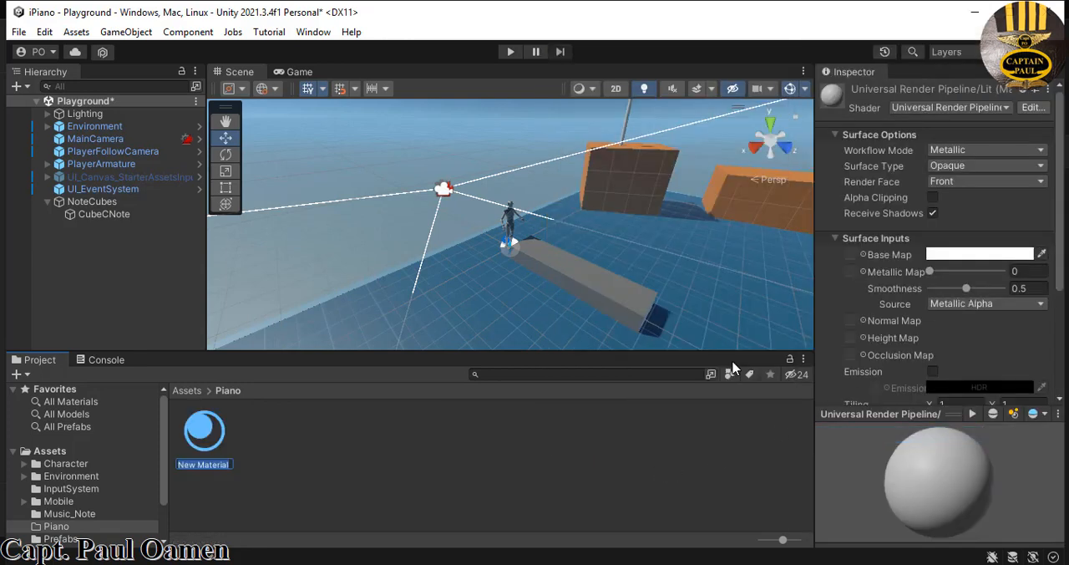
pyautogui.write('White')
pyautogui.press('Return')
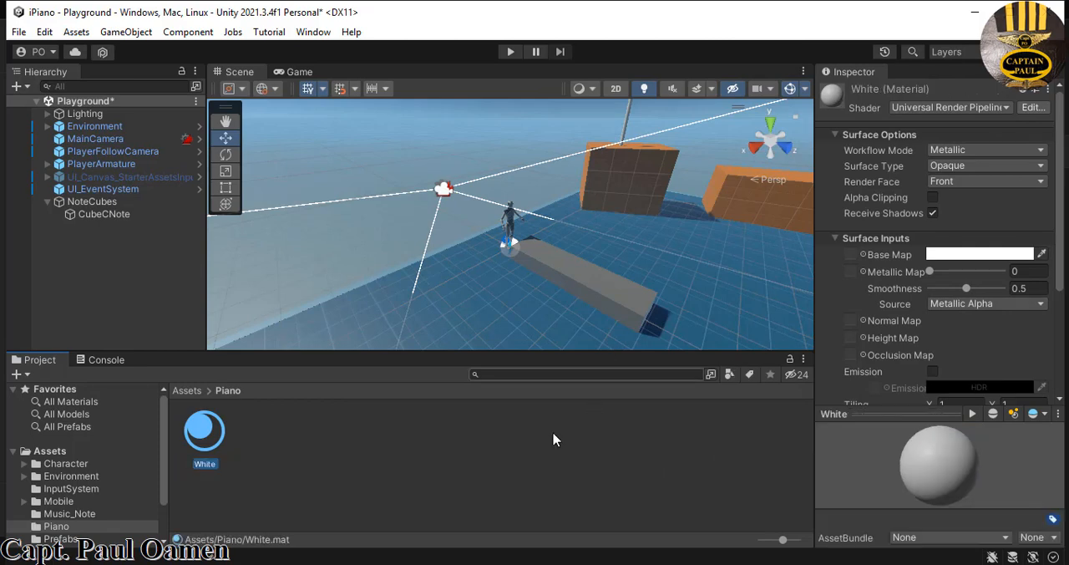
# - Create a second material named Black in the Piano folder
pyautogui.rightClick(434, 464)
pyautogui.moveTo(496, 62)
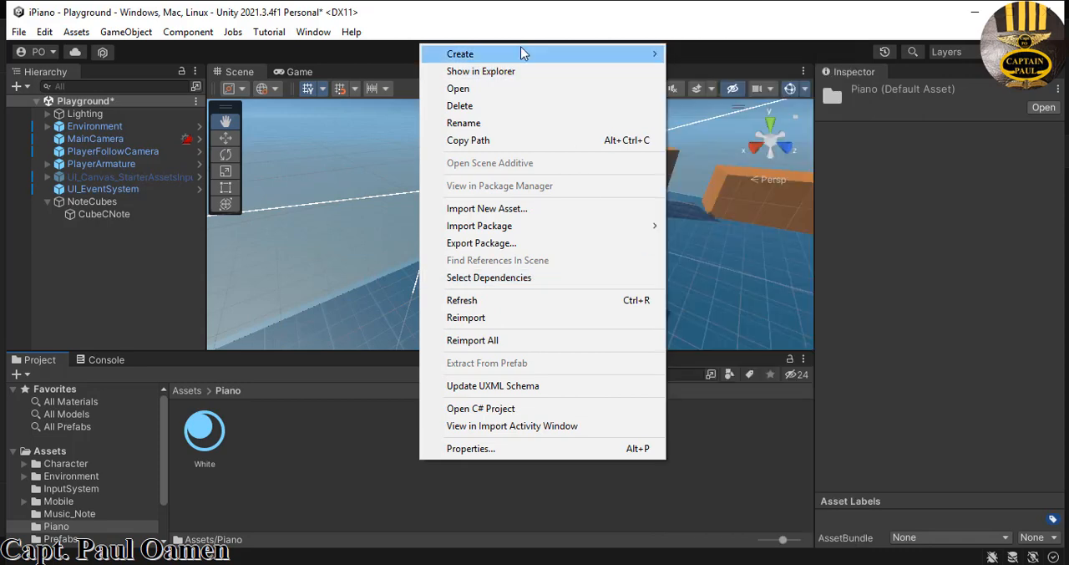
pyautogui.moveTo(653, 60)
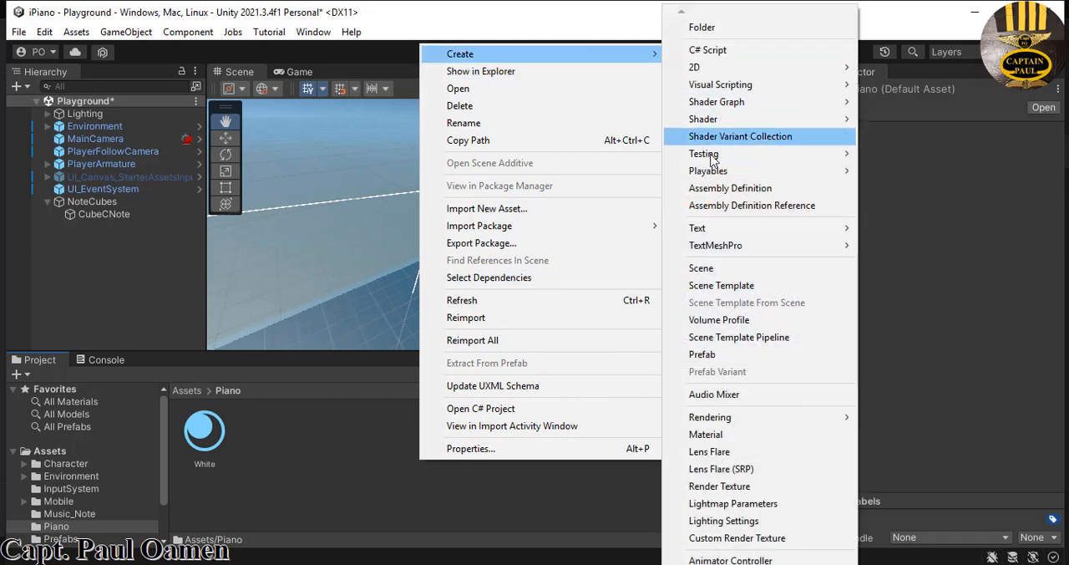
pyautogui.click(725, 433)
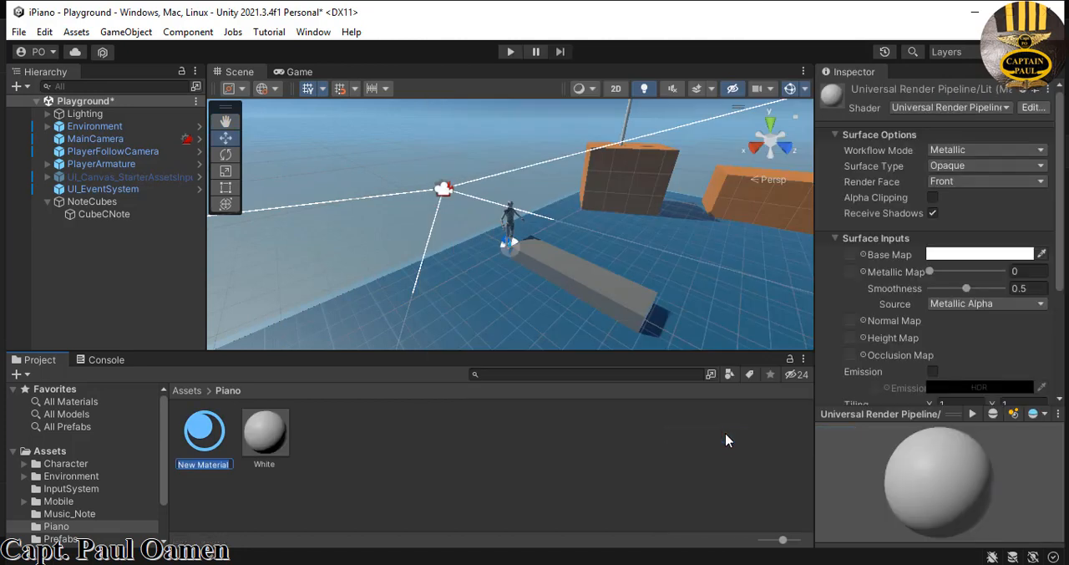
pyautogui.write('Black')
pyautogui.press('Return')
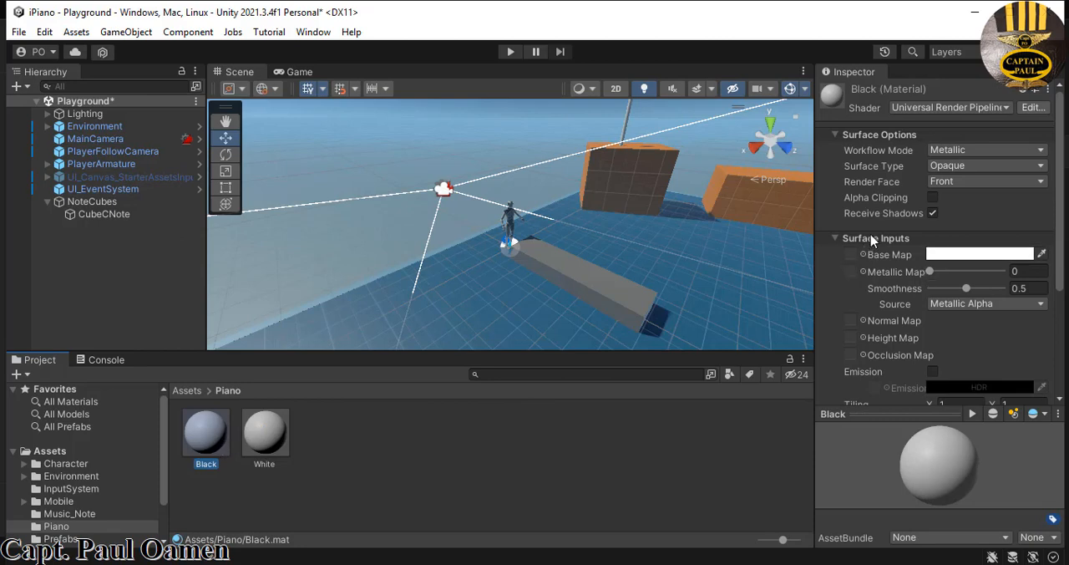
# - Set the Black material's Base Map color to near-black, hexadecimal 0D0C0C
pyautogui.click(1006, 260)
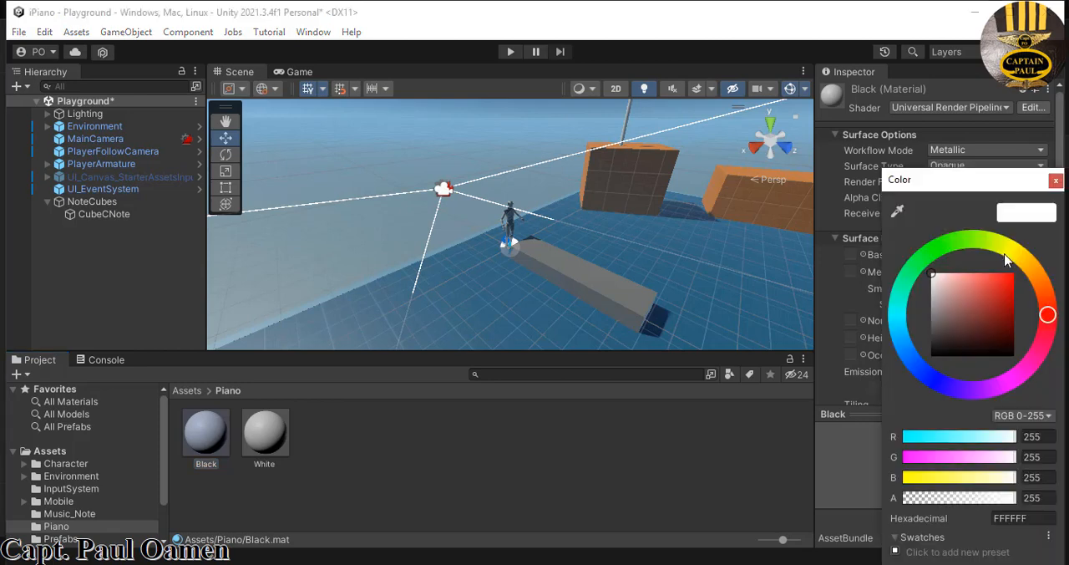
pyautogui.click(935, 354)
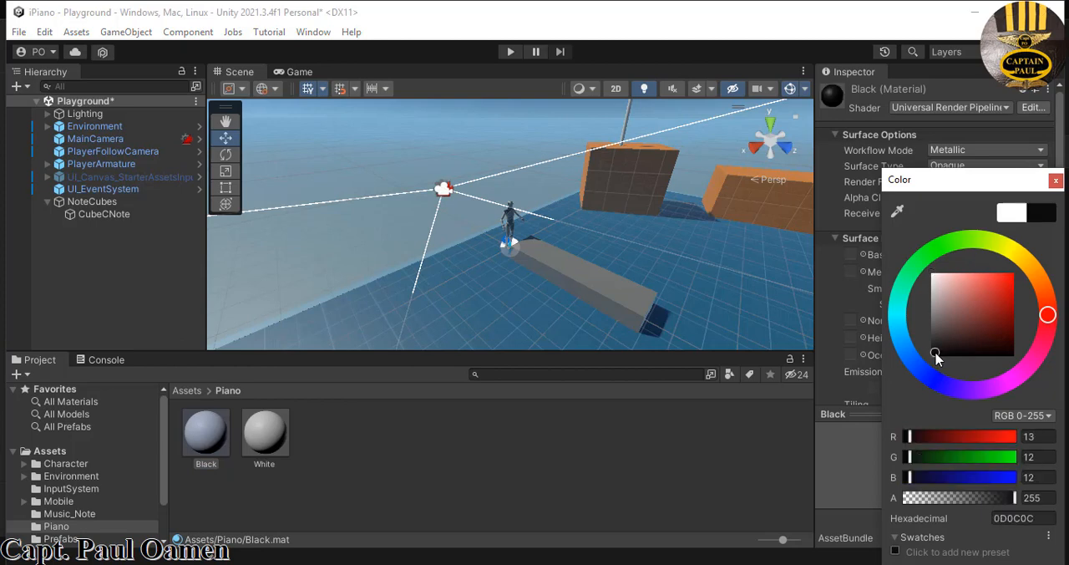
pyautogui.click(589, 470)
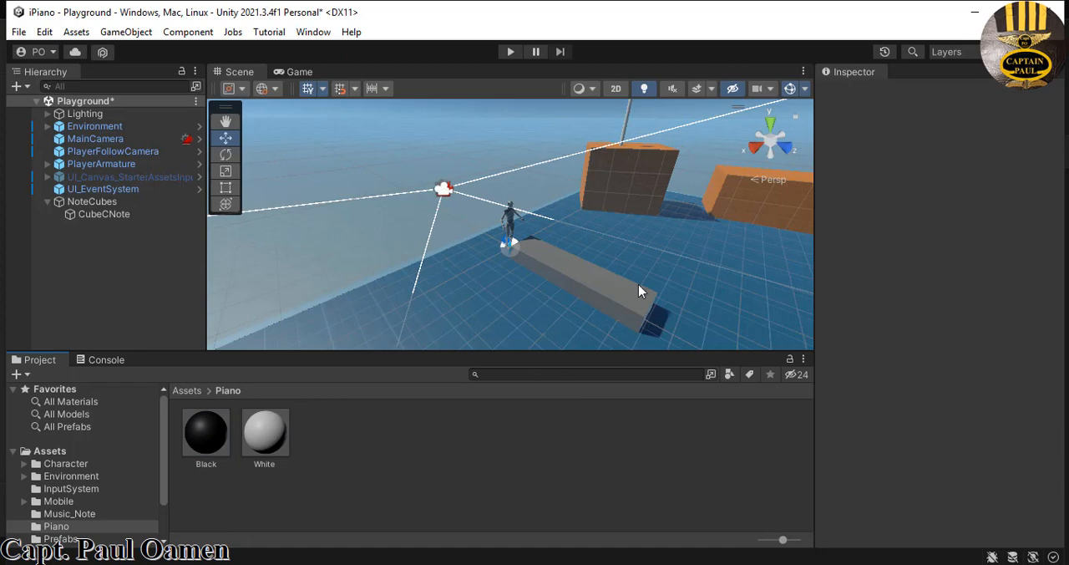
# - Add a Mesh Collider component to CubeCNote and enable its Convex option
pyautogui.click(630, 306)
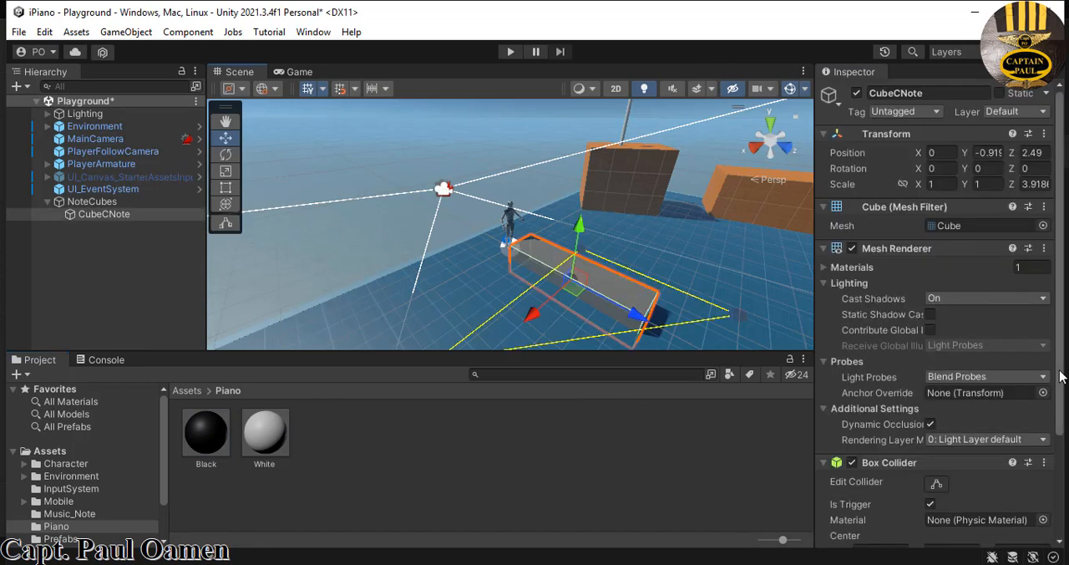
pyautogui.moveTo(1059, 377); pyautogui.dragTo(1059, 469)
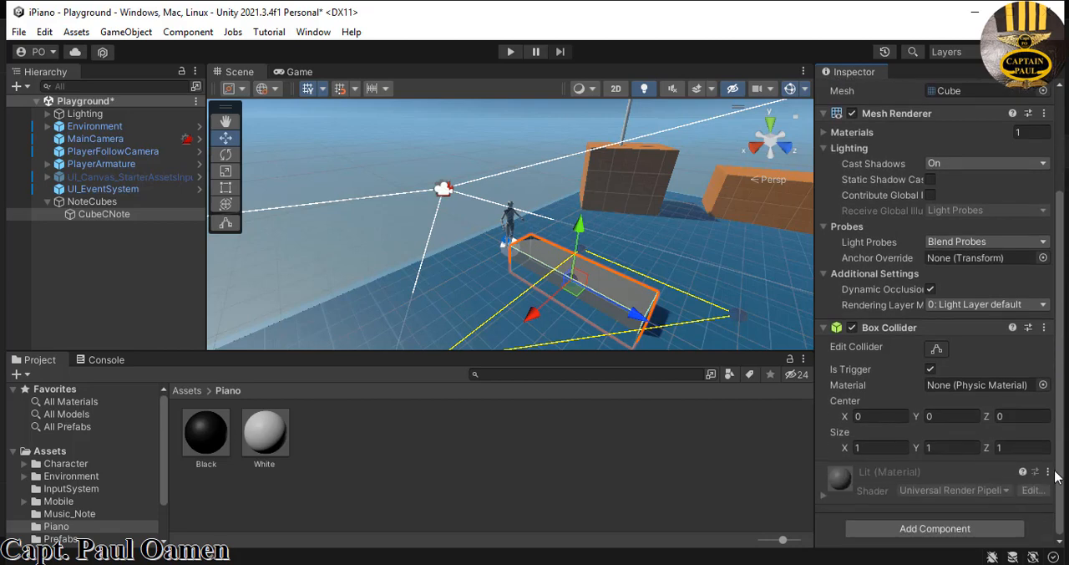
pyautogui.click(945, 535)
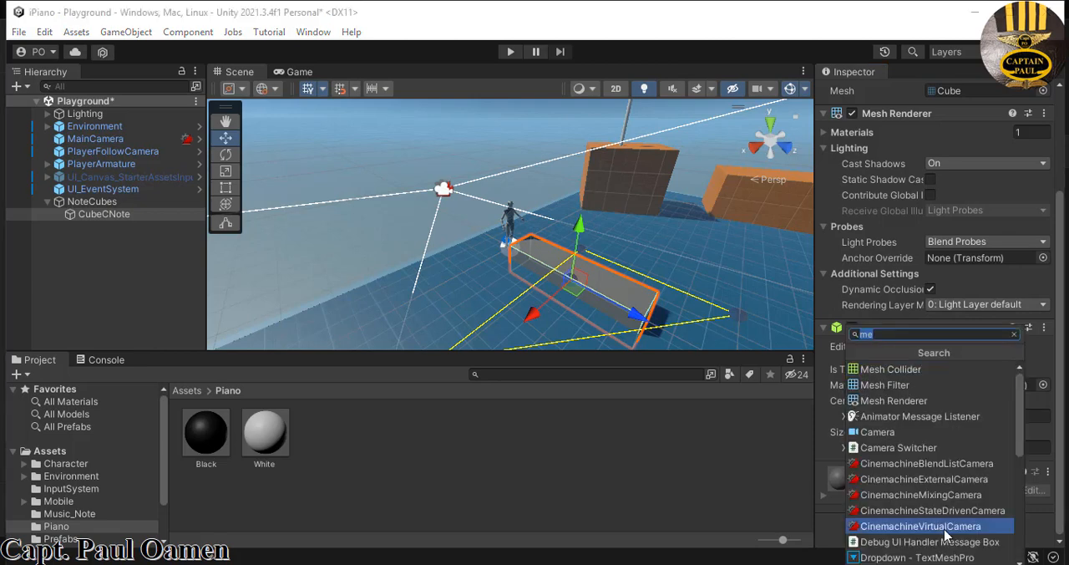
pyautogui.click(906, 372)
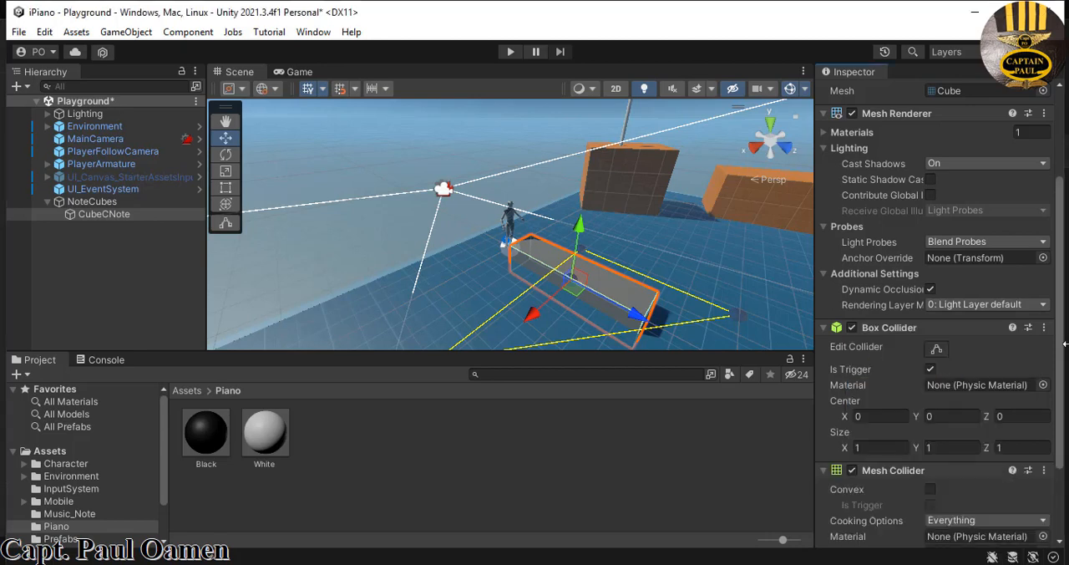
pyautogui.scroll(-3, 1059, 371)
pyautogui.scroll(-3, 1059, 371)
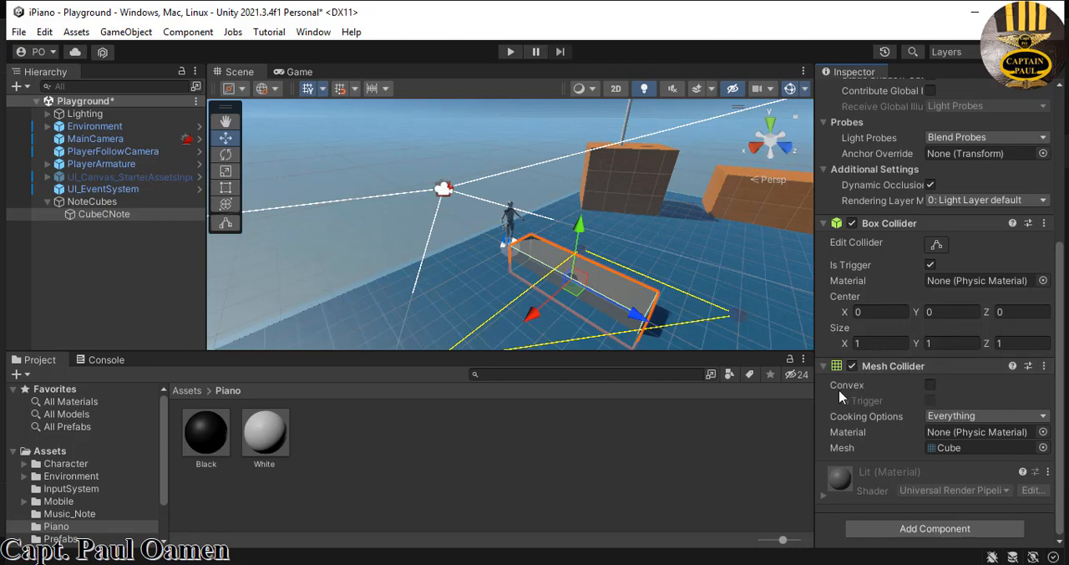
pyautogui.click(931, 386)
# - Add a new tag named cNote to the project's tag list
pyautogui.moveTo(1060, 382); pyautogui.dragTo(1067, 171)
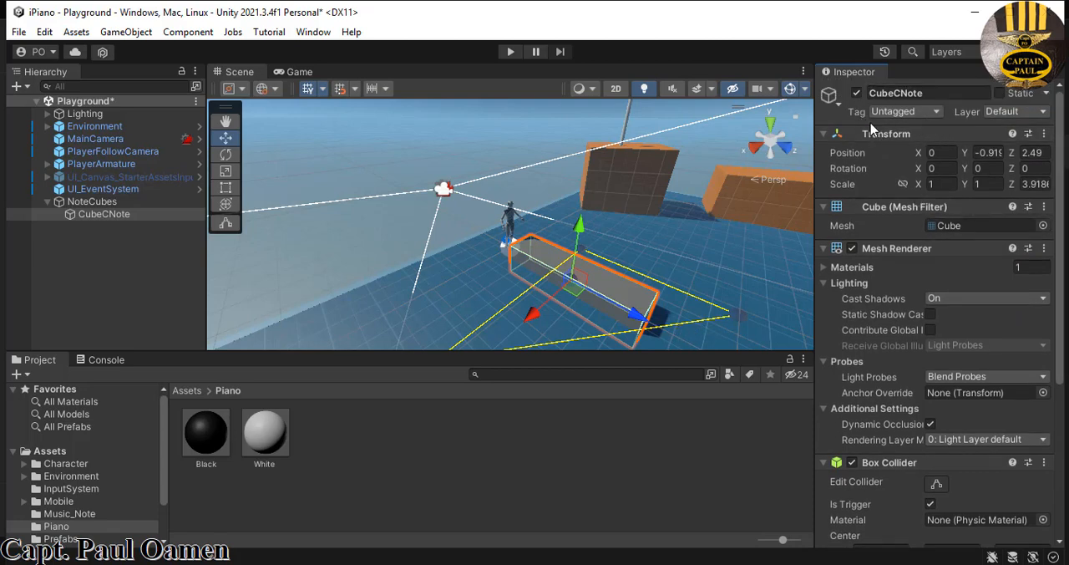
pyautogui.click(938, 113)
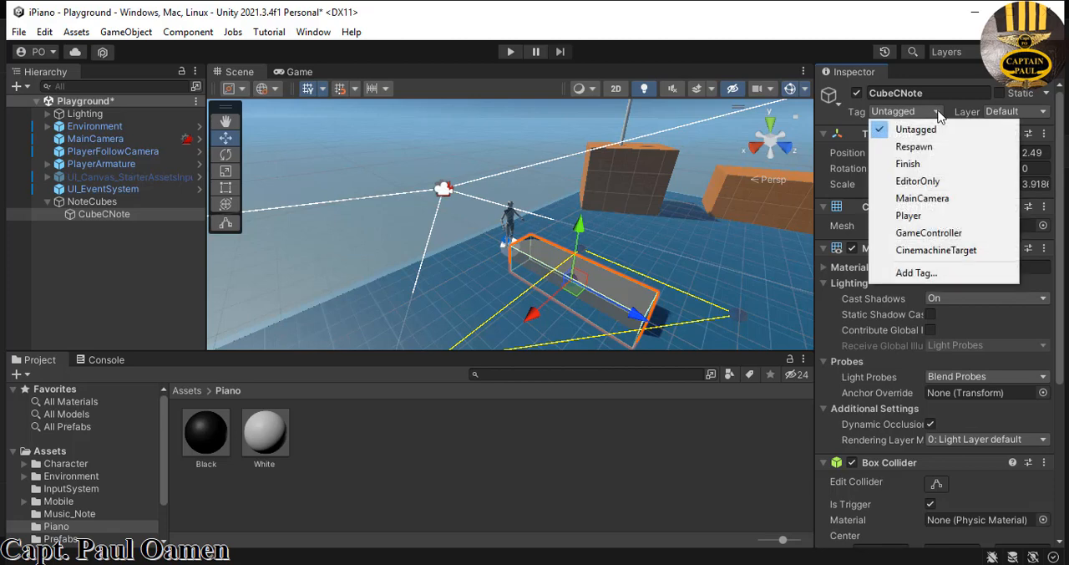
pyautogui.click(919, 273)
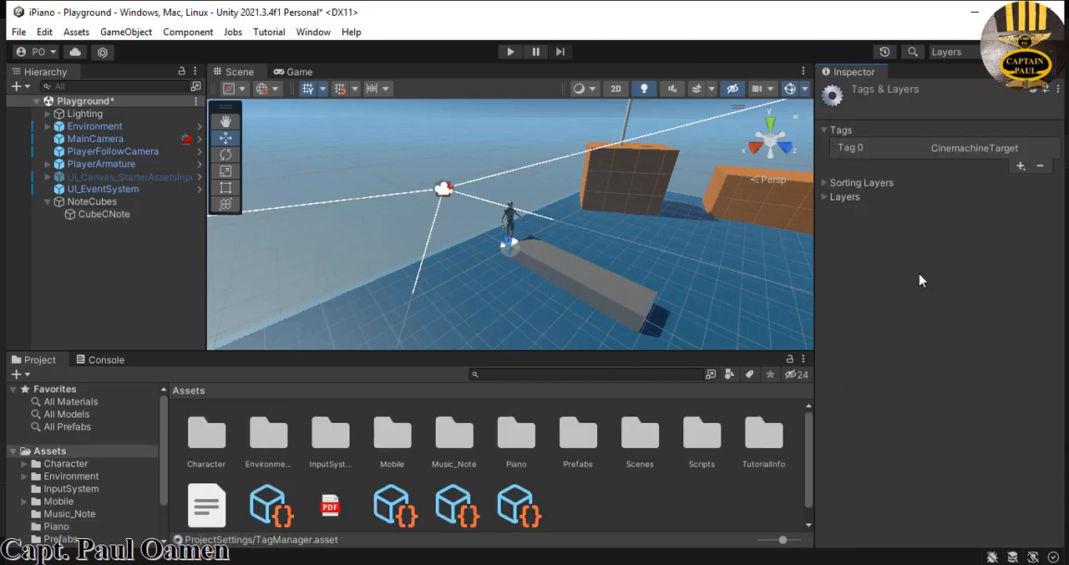
pyautogui.click(1021, 166)
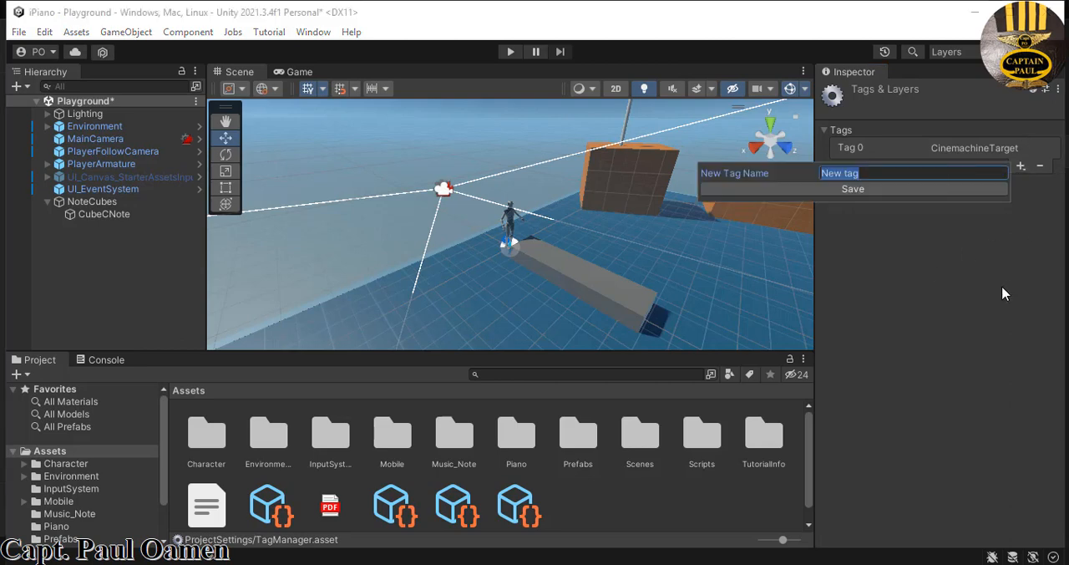
pyautogui.write('cNote')
pyautogui.press('Return')
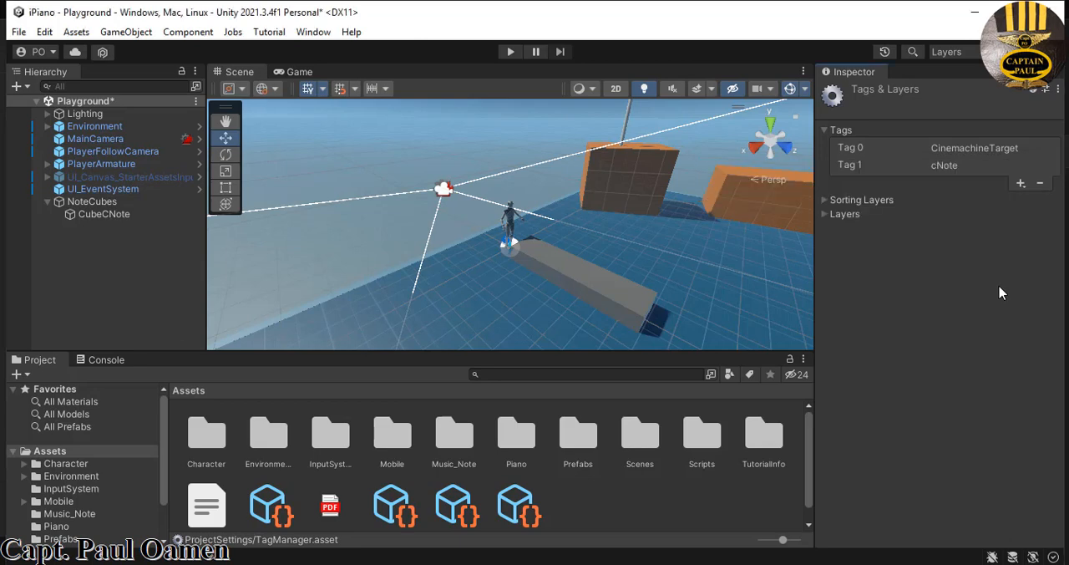
# - Assign the cNote tag to CubeCNote
pyautogui.click(597, 293)
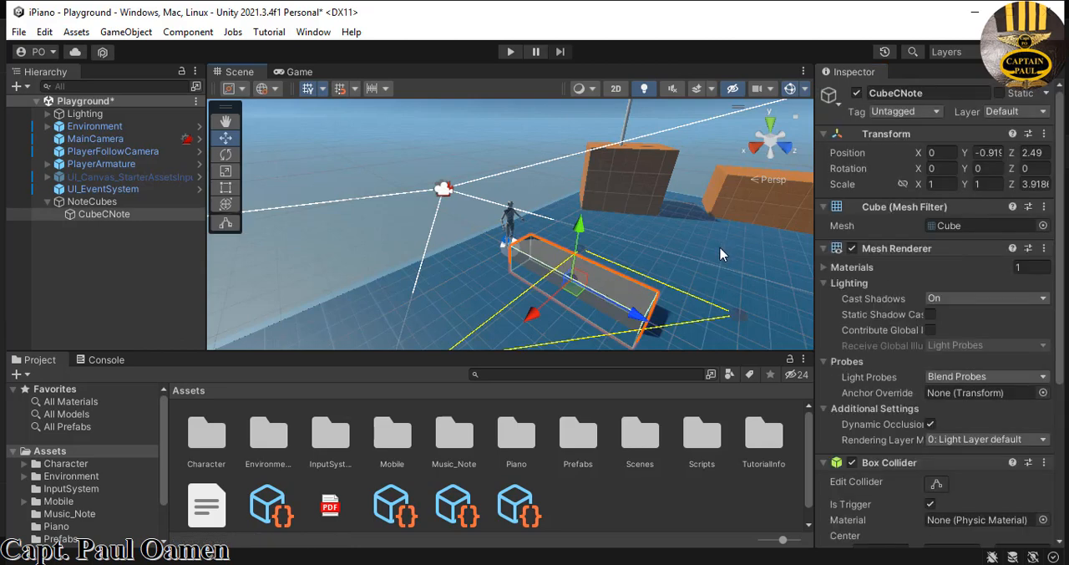
pyautogui.click(938, 115)
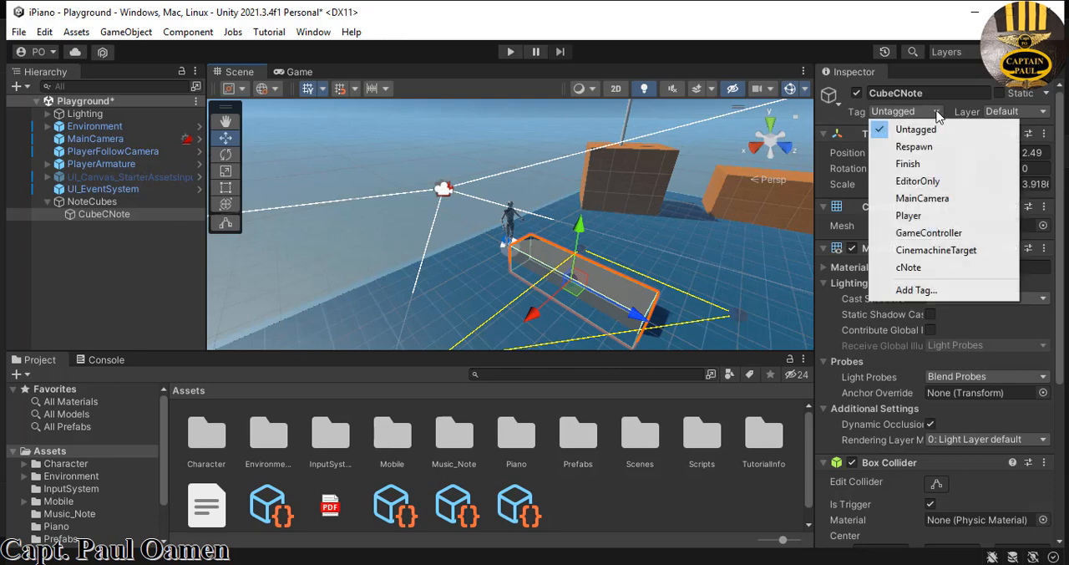
pyautogui.click(911, 268)
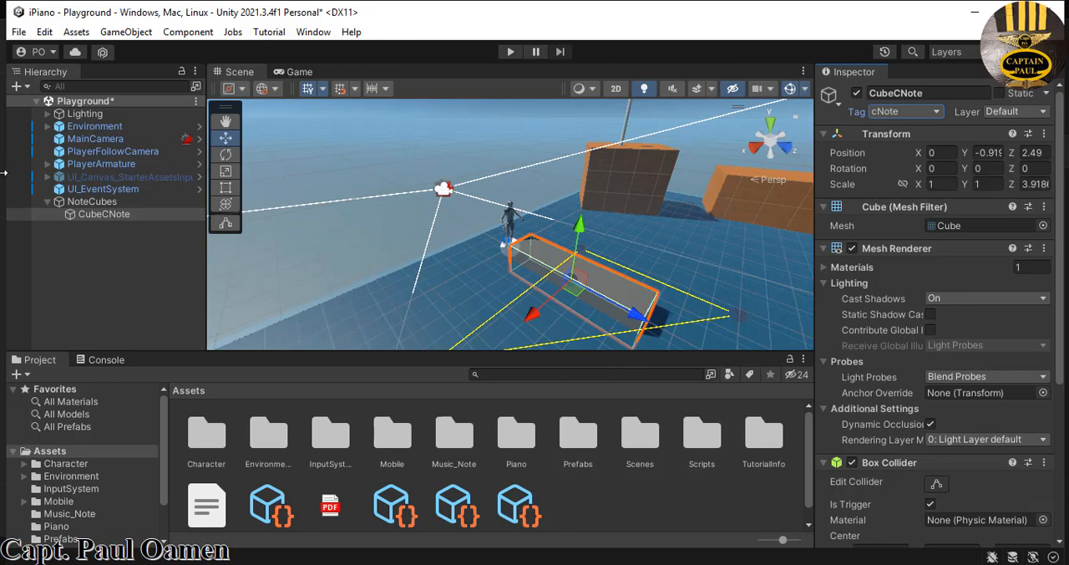
# - Create an empty game object at the scene's root level and name it Music
pyautogui.click(47, 202)
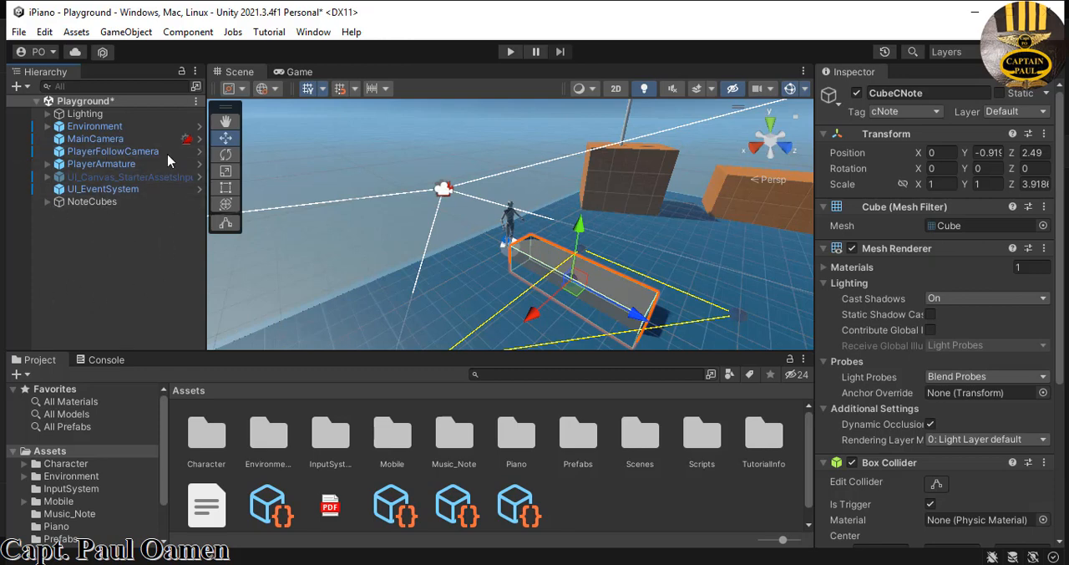
pyautogui.rightClick(84, 273)
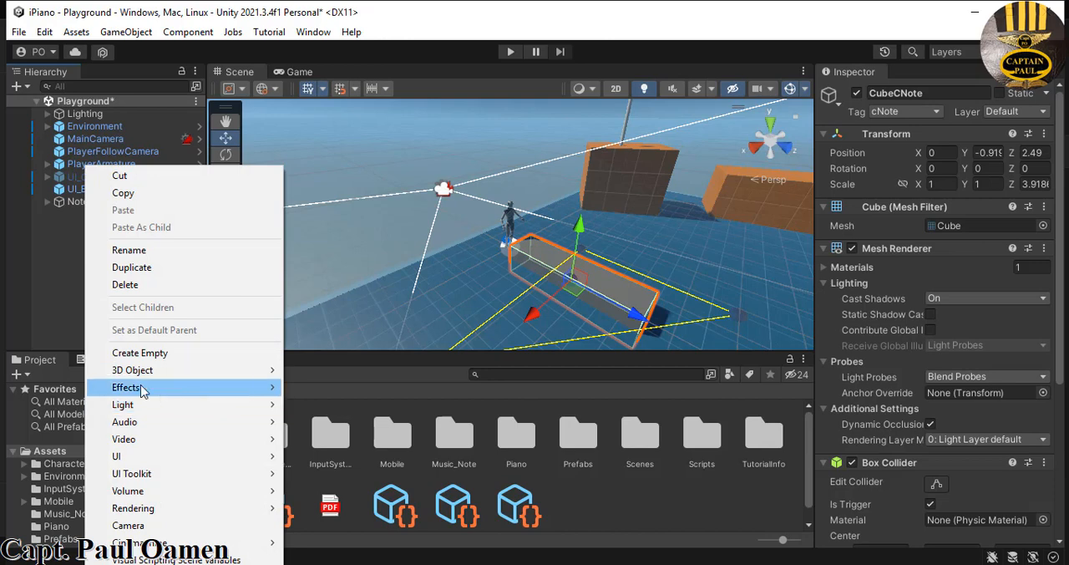
pyautogui.click(179, 351)
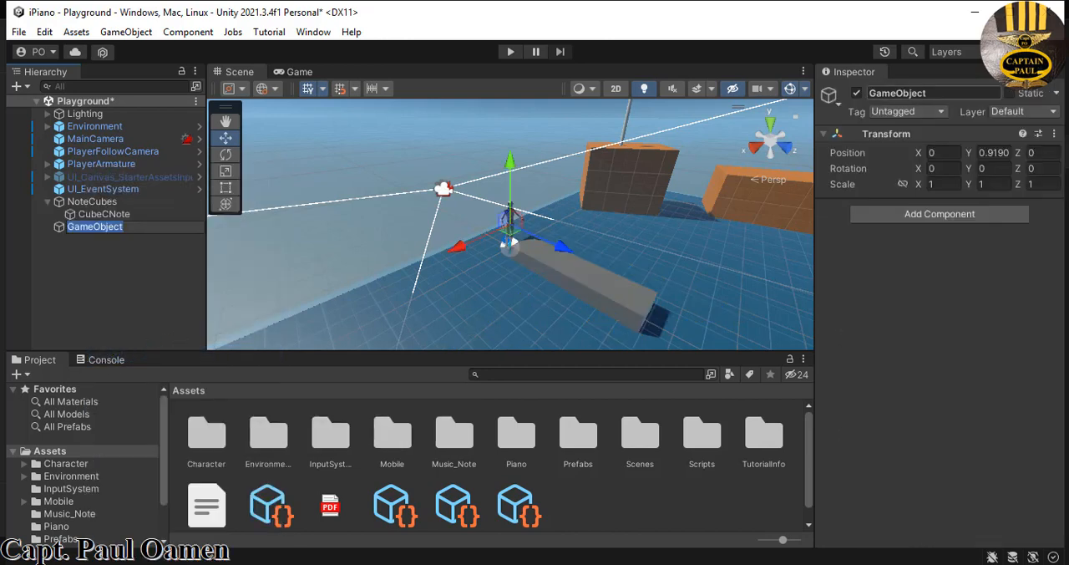
pyautogui.click(965, 95)
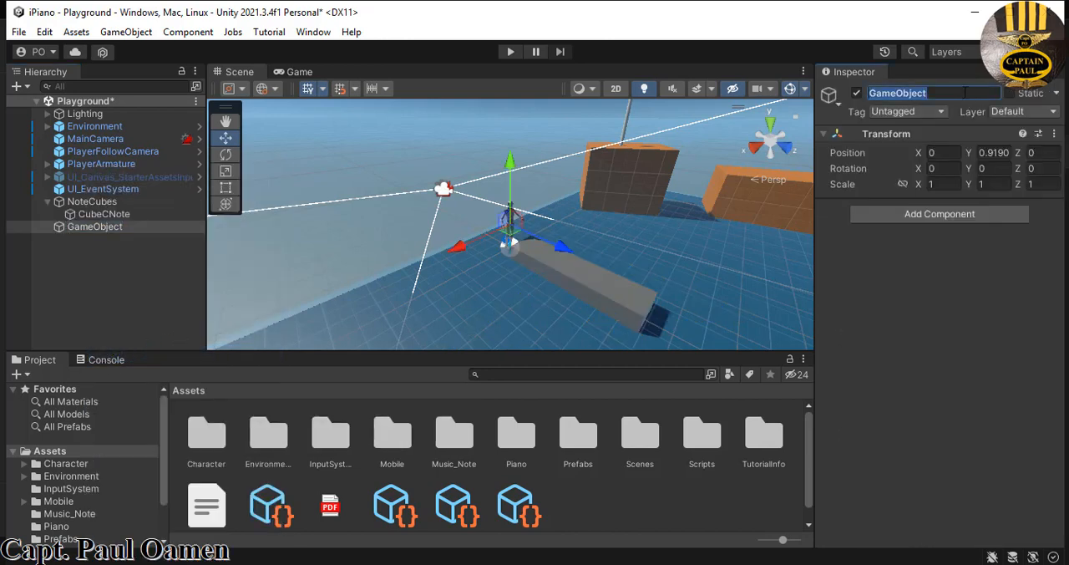
pyautogui.write('Music')
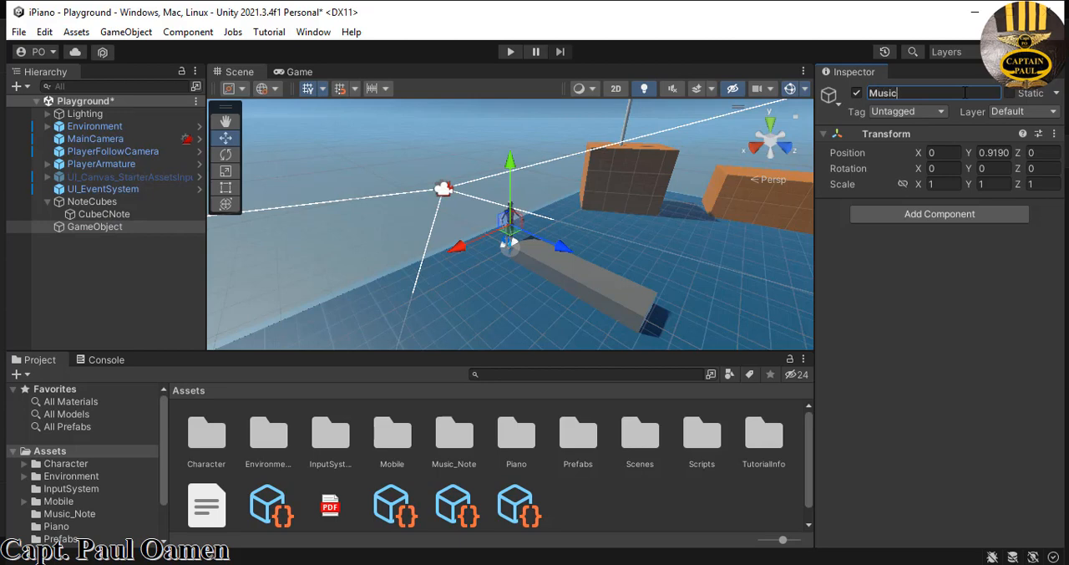
pyautogui.press('Return')
pyautogui.click(124, 256)
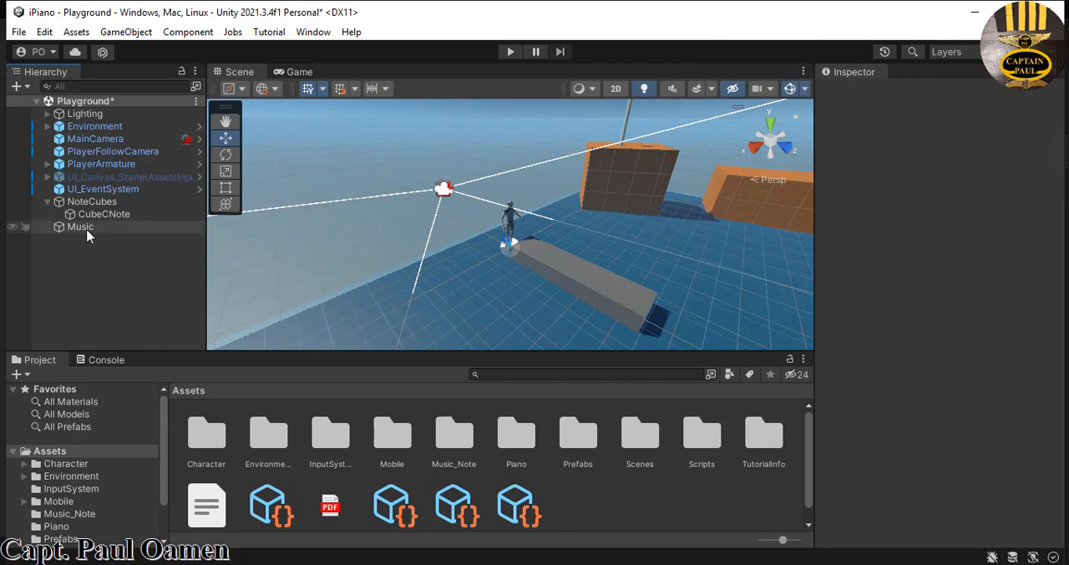
# - Create an empty game object named NoteC and make it a child of Music
pyautogui.rightClick(88, 257)
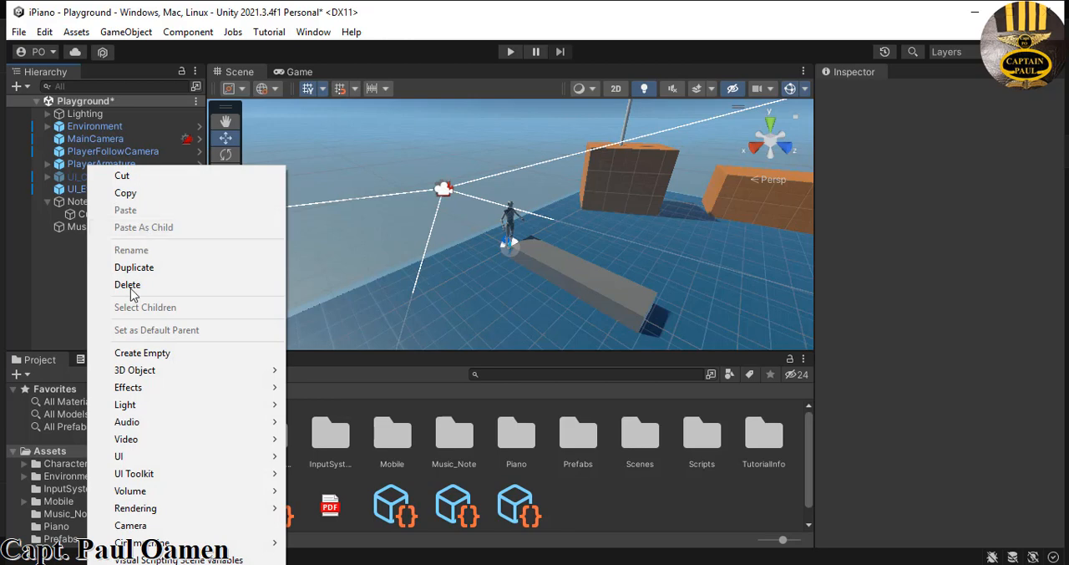
pyautogui.click(138, 352)
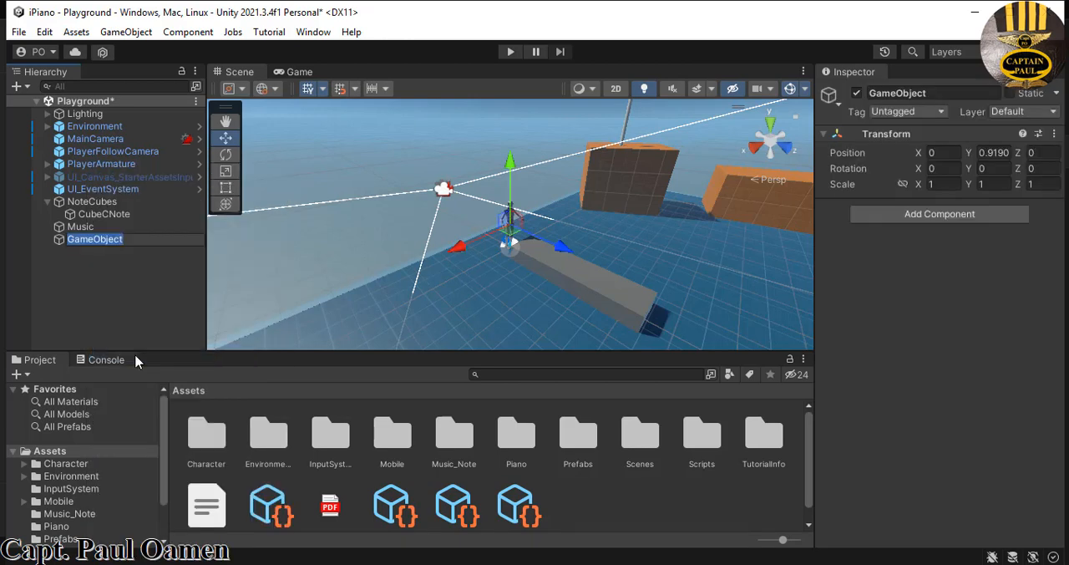
pyautogui.click(136, 354)
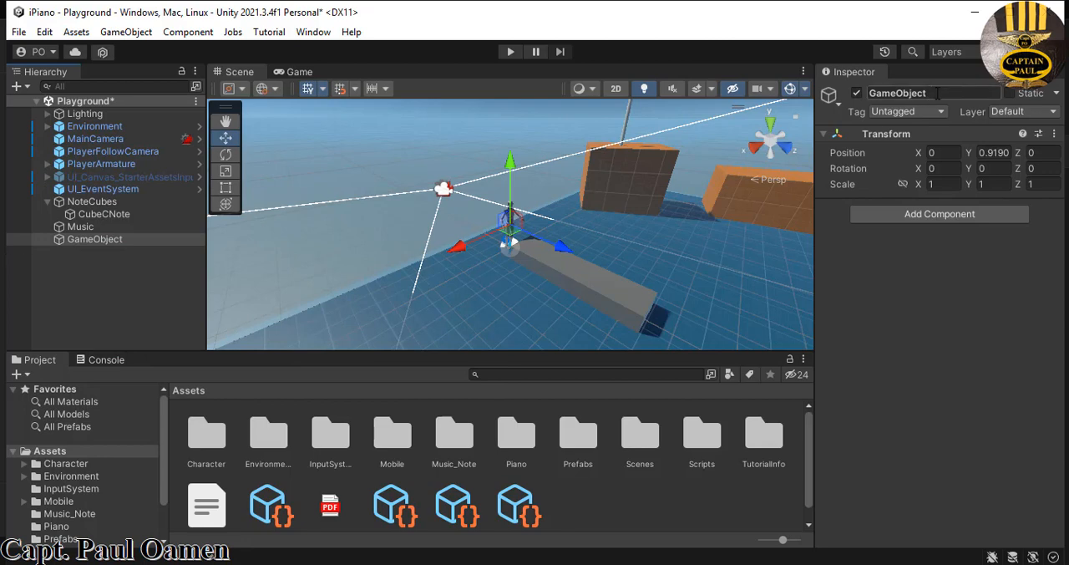
pyautogui.moveTo(927, 94); pyautogui.dragTo(858, 94)
pyautogui.write('NoteC')
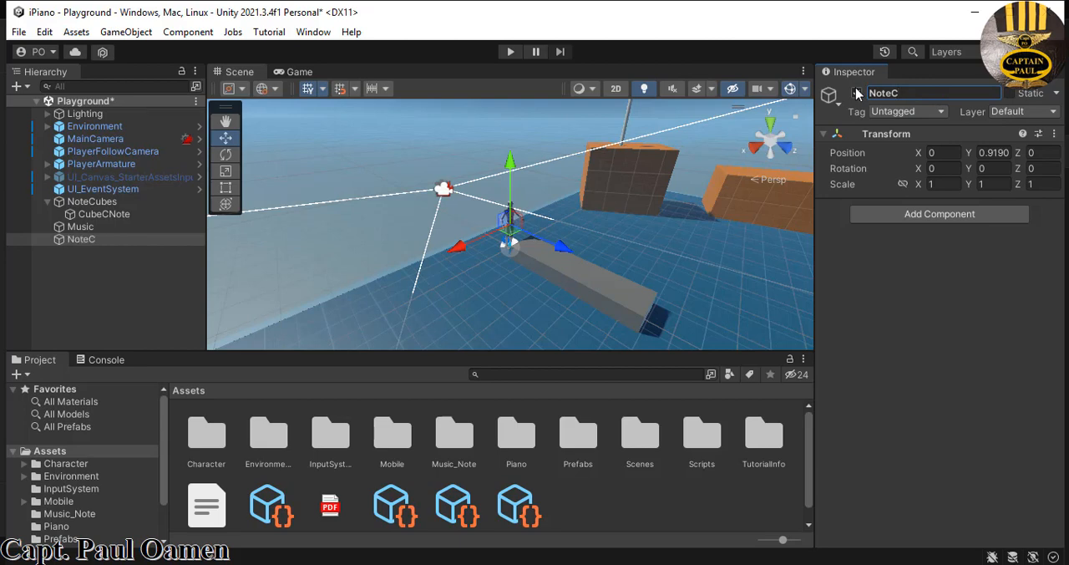
pyautogui.click(111, 298)
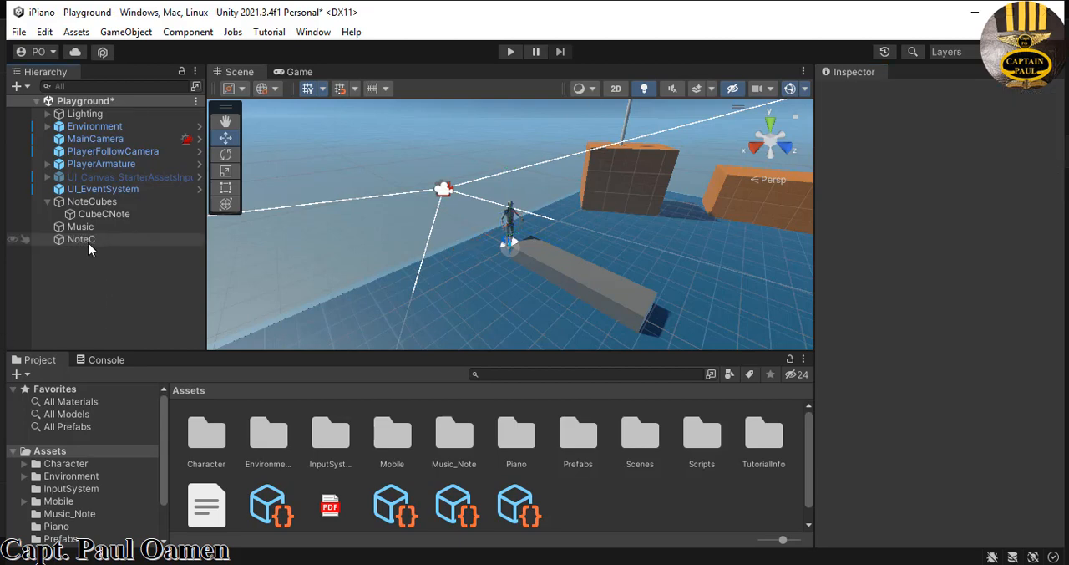
pyautogui.moveTo(90, 243); pyautogui.dragTo(91, 227)
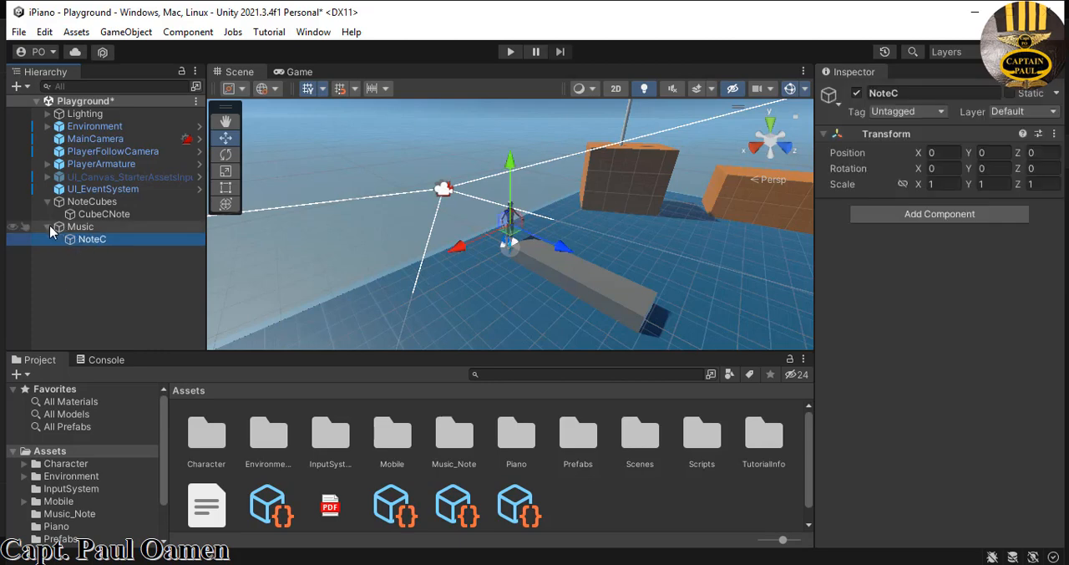
pyautogui.click(47, 226)
pyautogui.click(47, 202)
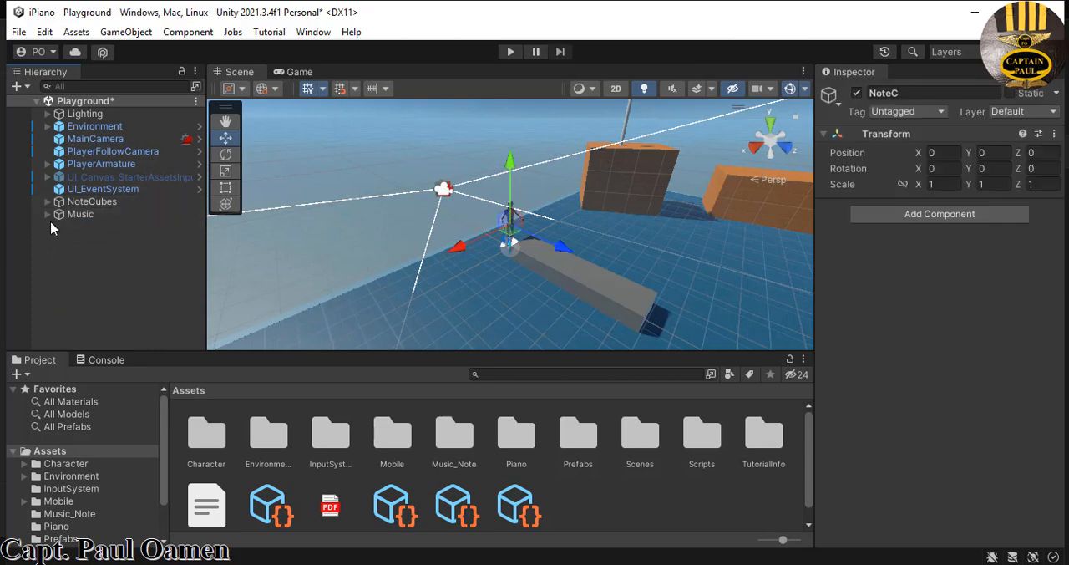
pyautogui.click(48, 214)
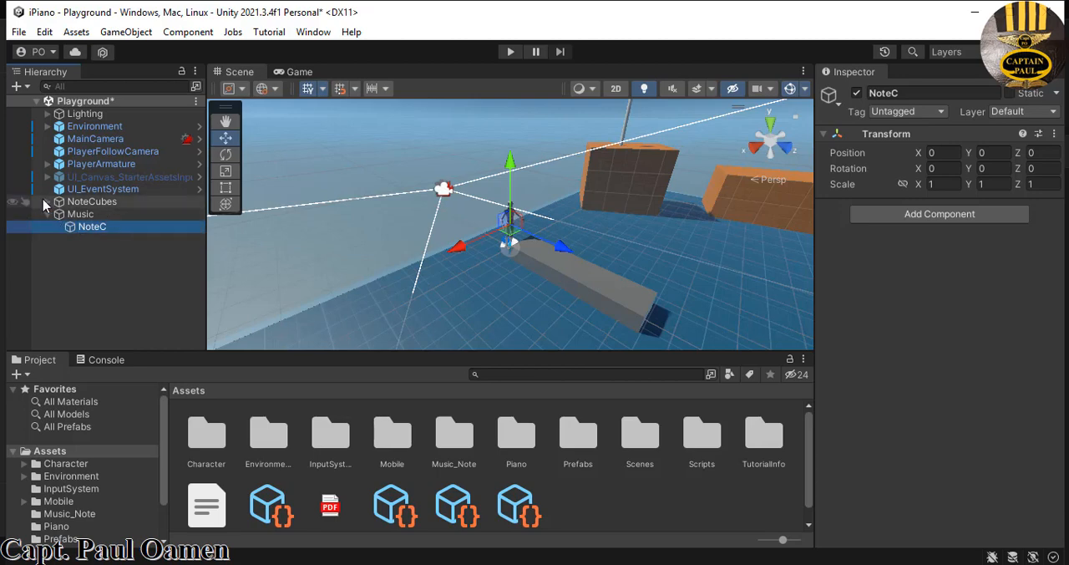
pyautogui.click(48, 202)
pyautogui.click(58, 214)
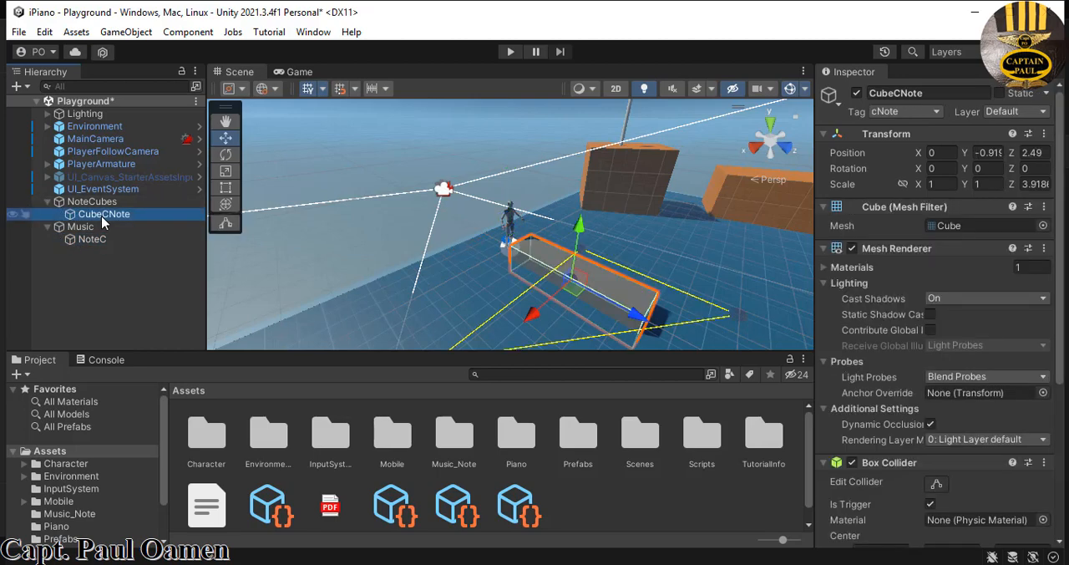
pyautogui.click(48, 201)
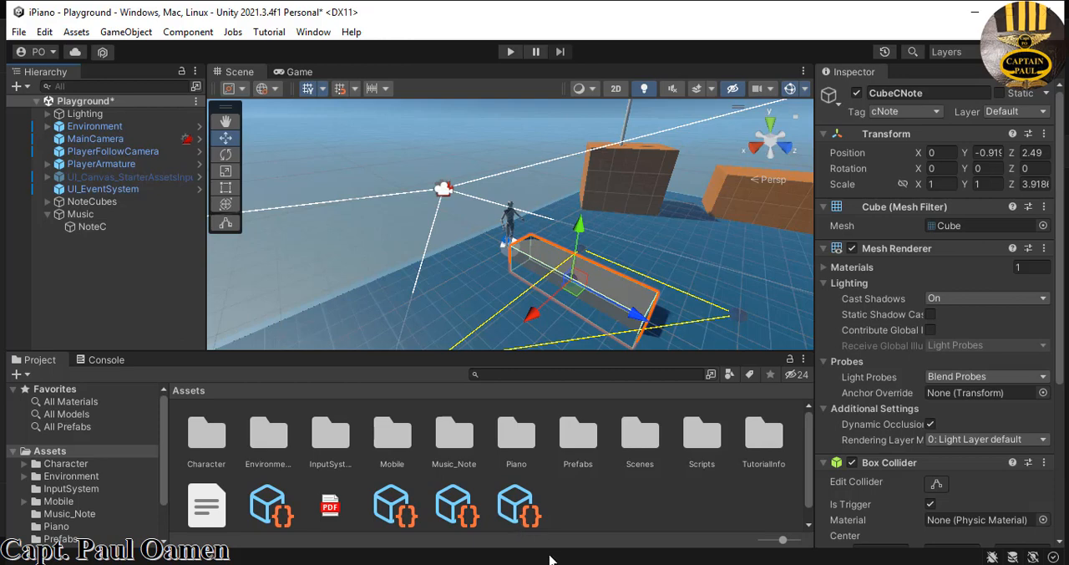
# - Add the C clip from the Music_Note folder to NoteC as an Audio Source and disable Play On Awake
pyautogui.doubleClick(464, 441)
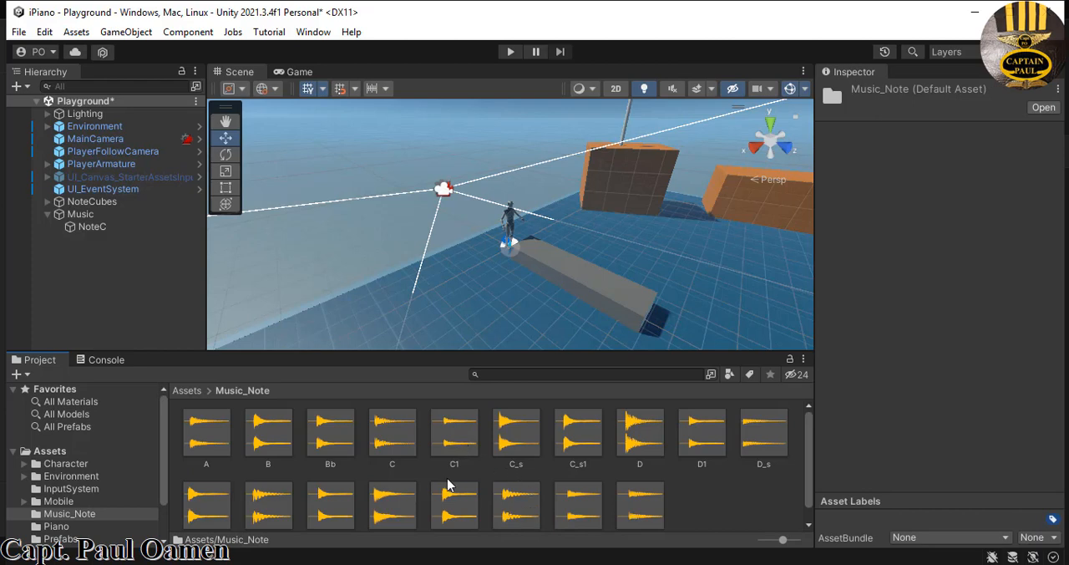
pyautogui.moveTo(391, 431); pyautogui.dragTo(102, 232)
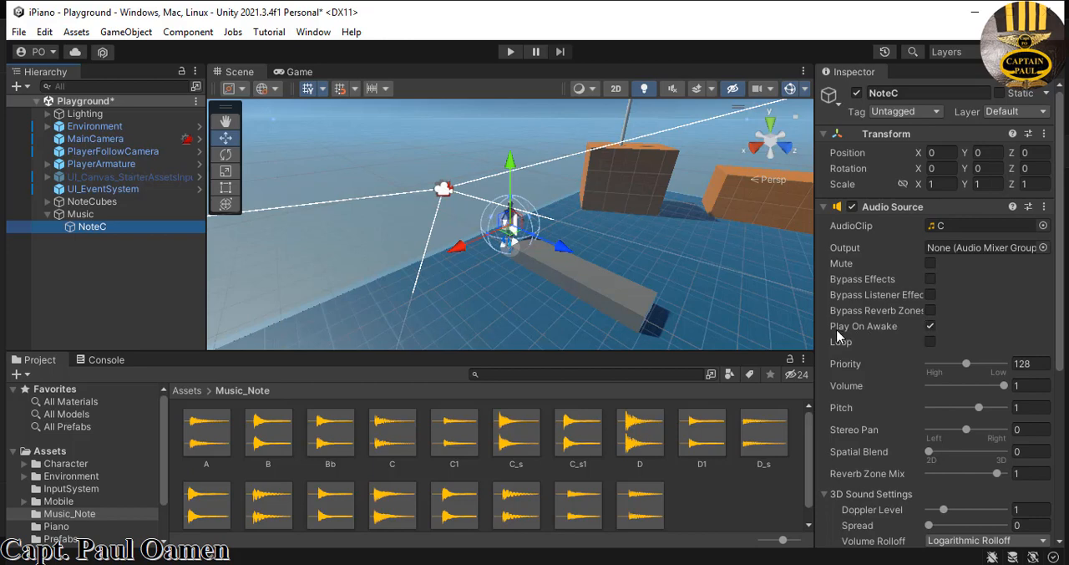
pyautogui.click(930, 327)
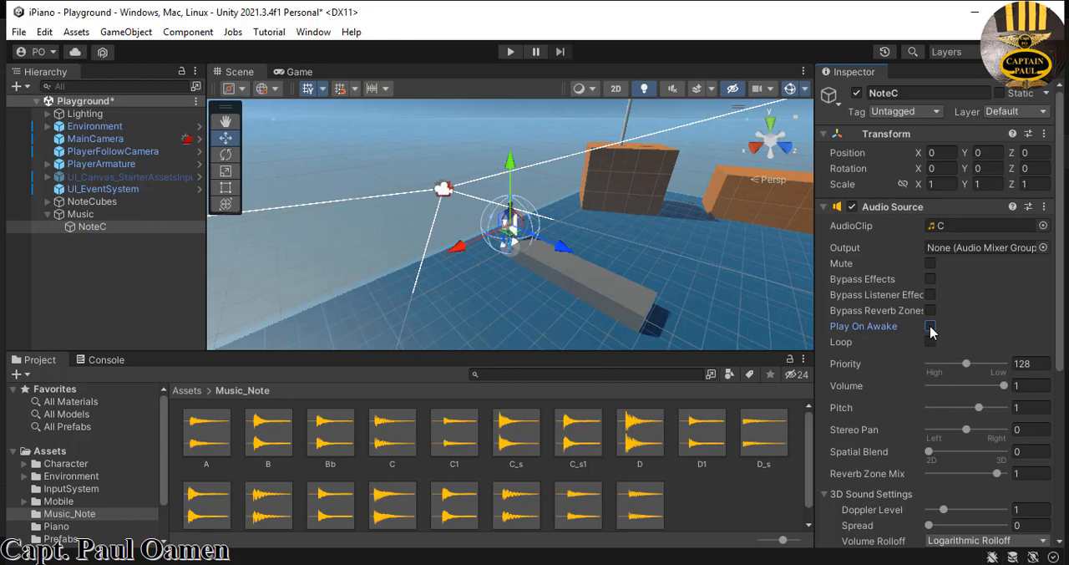
pyautogui.click(107, 281)
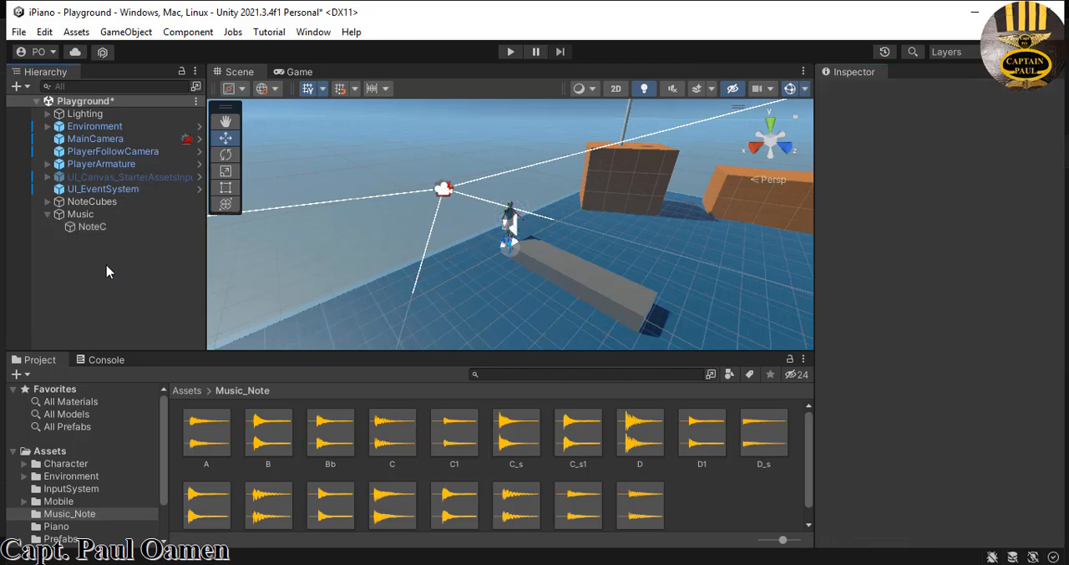
# - Make the Music object a child of MainCamera
pyautogui.click(48, 215)
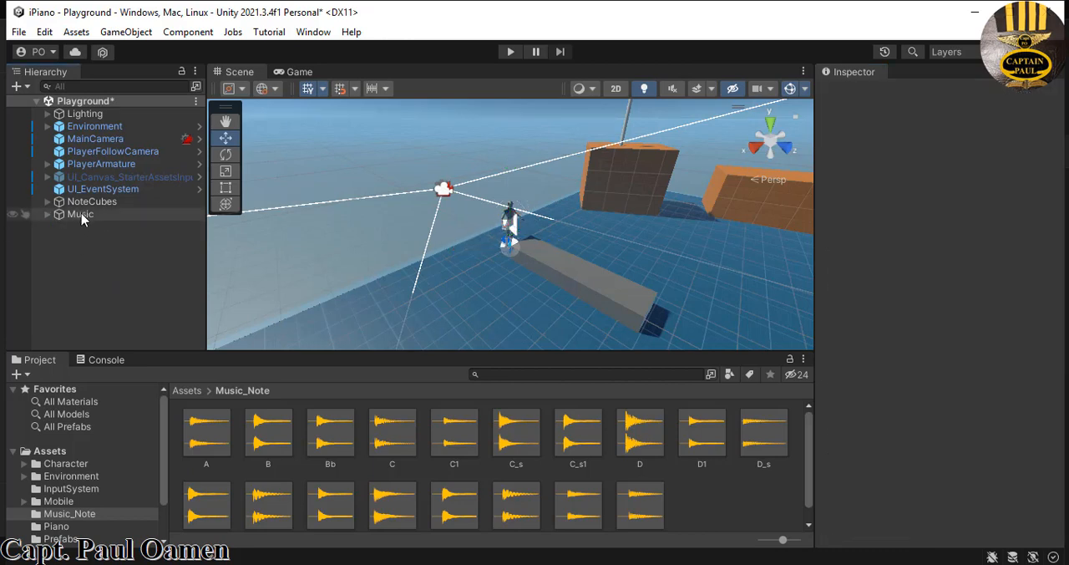
pyautogui.moveTo(81, 213); pyautogui.dragTo(89, 142)
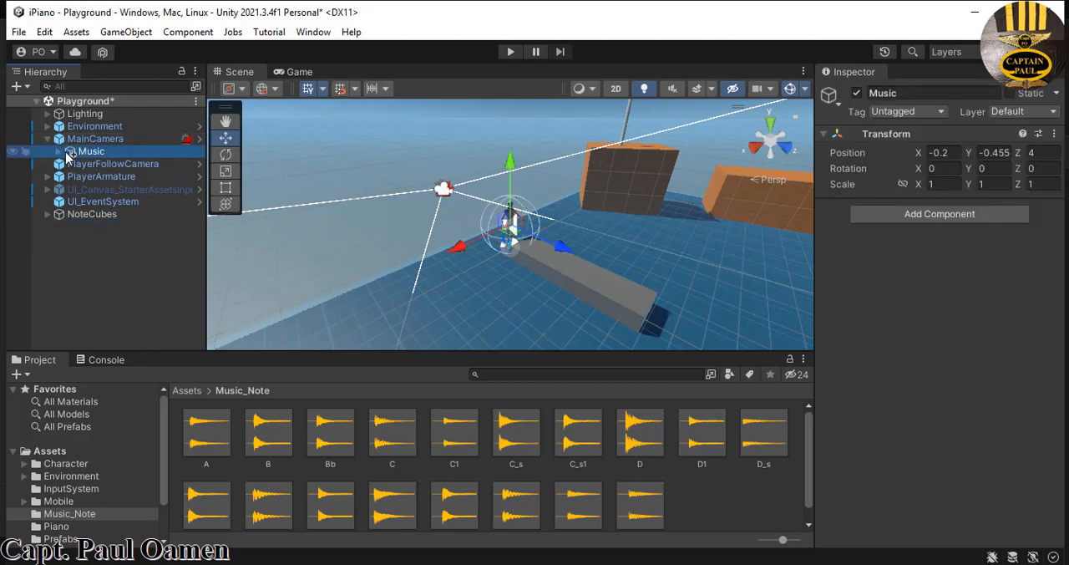
pyautogui.click(59, 152)
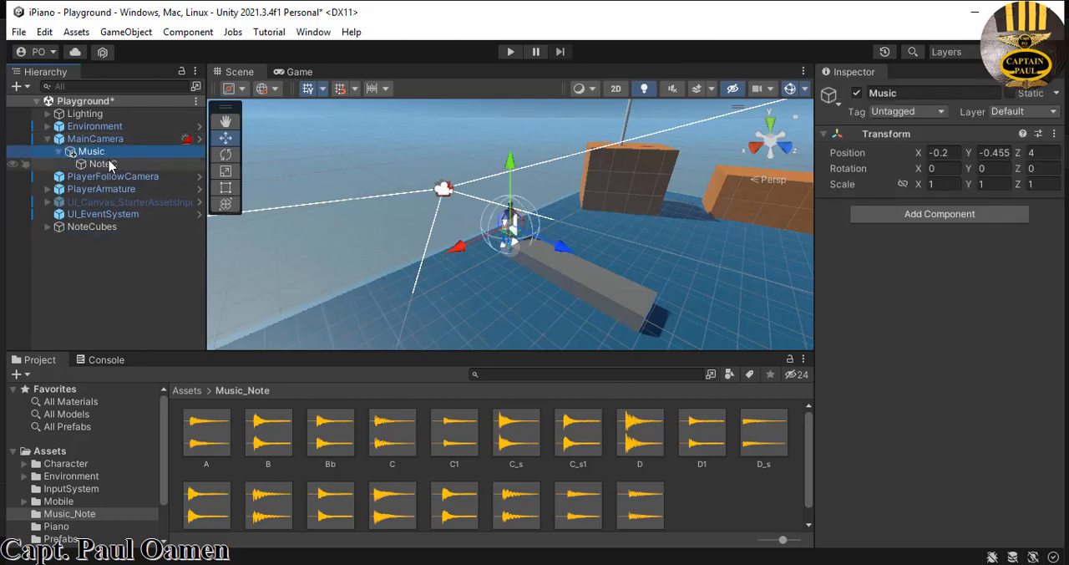
pyautogui.click(59, 152)
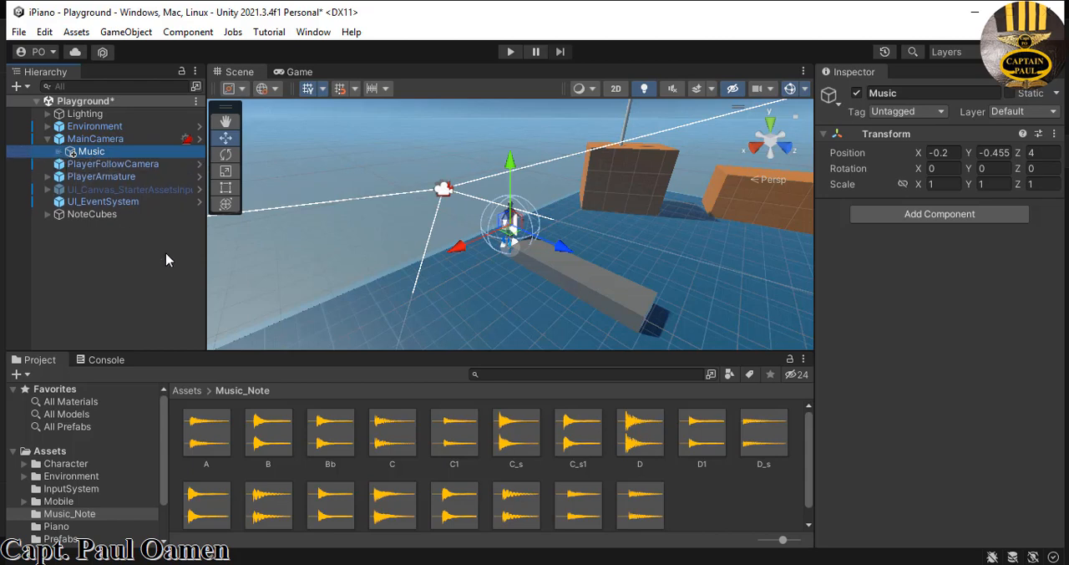
# - Apply the White material from the Piano folder to CubeCNote and move the cube along Z to about 2.83
pyautogui.click(627, 305)
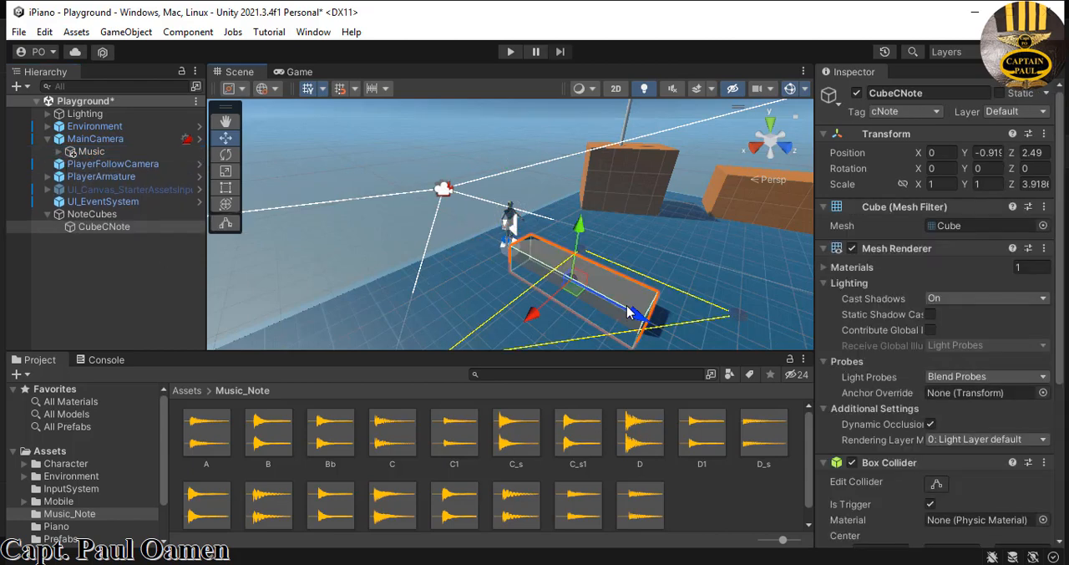
pyautogui.click(692, 232)
pyautogui.click(593, 288)
pyautogui.scroll(-3, 156, 488)
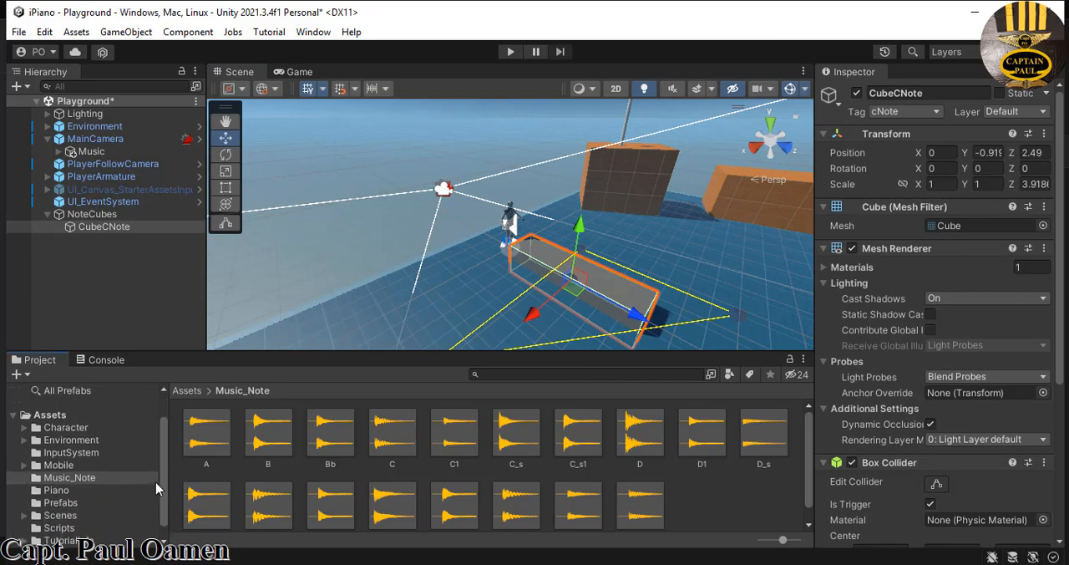
pyautogui.scroll(3, 156, 488)
pyautogui.click(61, 451)
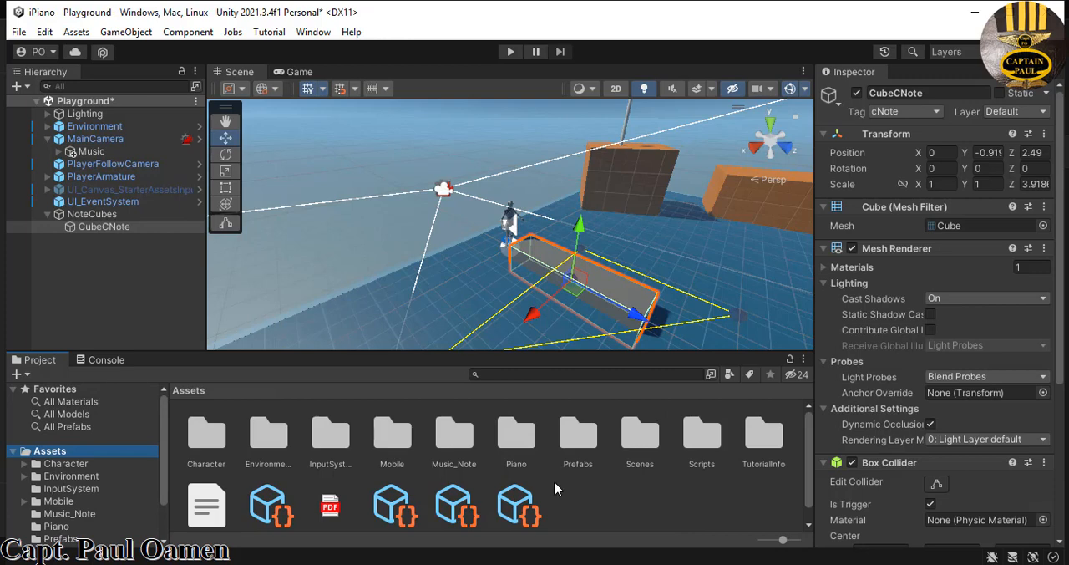
pyautogui.doubleClick(517, 434)
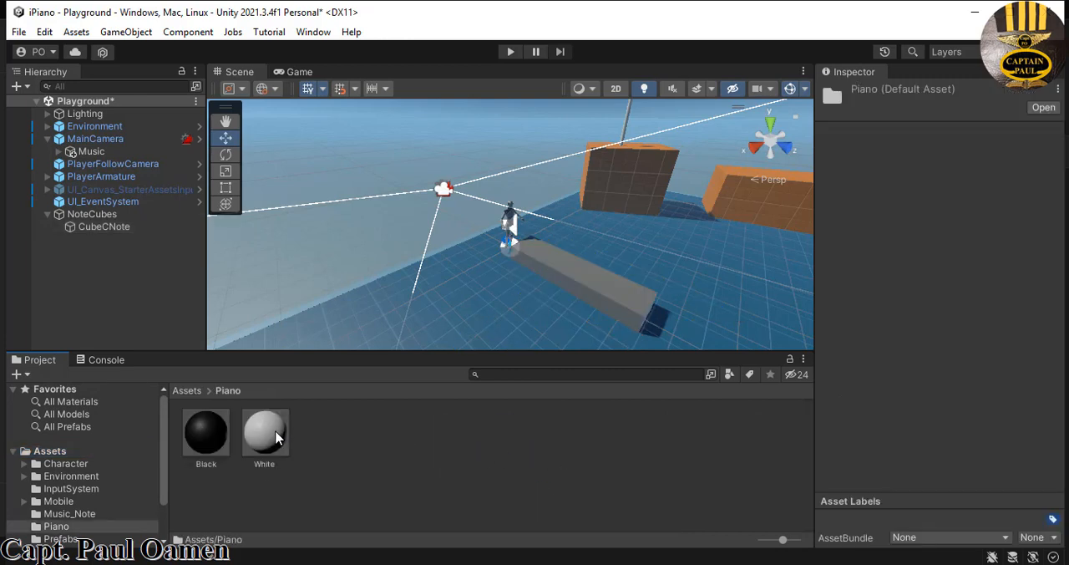
pyautogui.moveTo(270, 440); pyautogui.dragTo(121, 236)
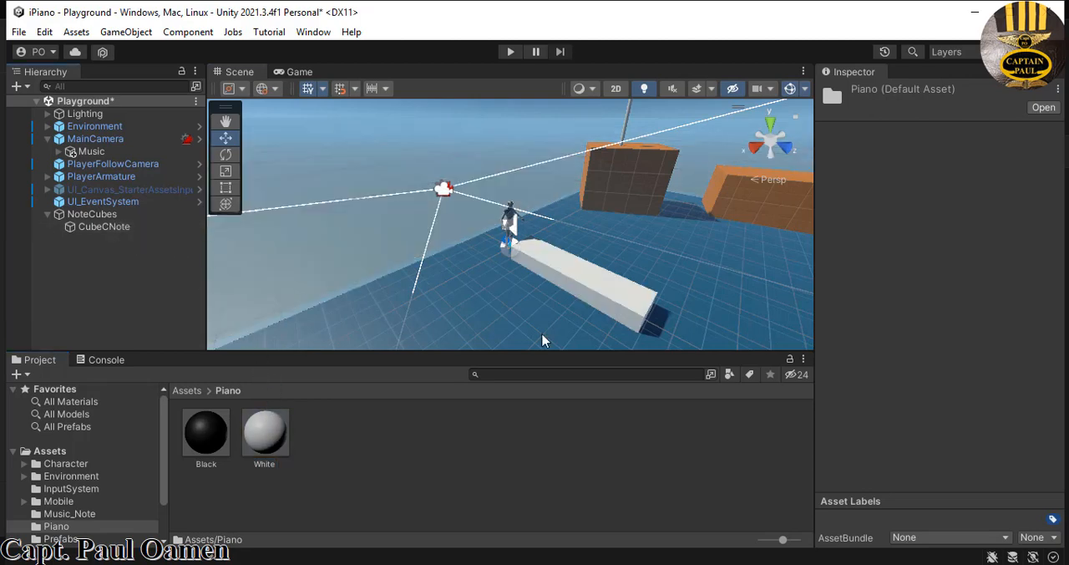
pyautogui.click(639, 307)
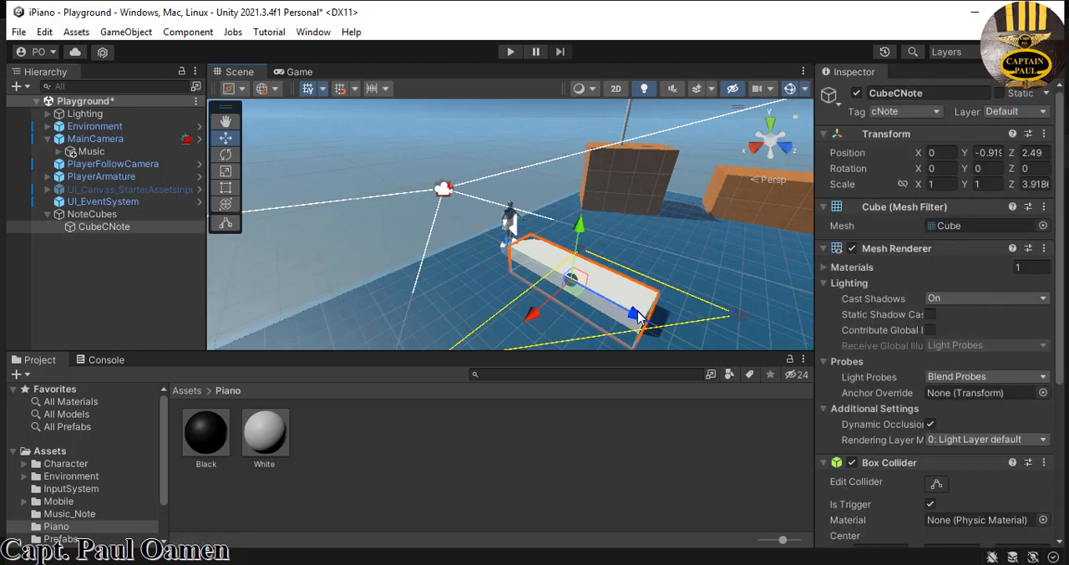
pyautogui.moveTo(638, 317); pyautogui.dragTo(654, 323)
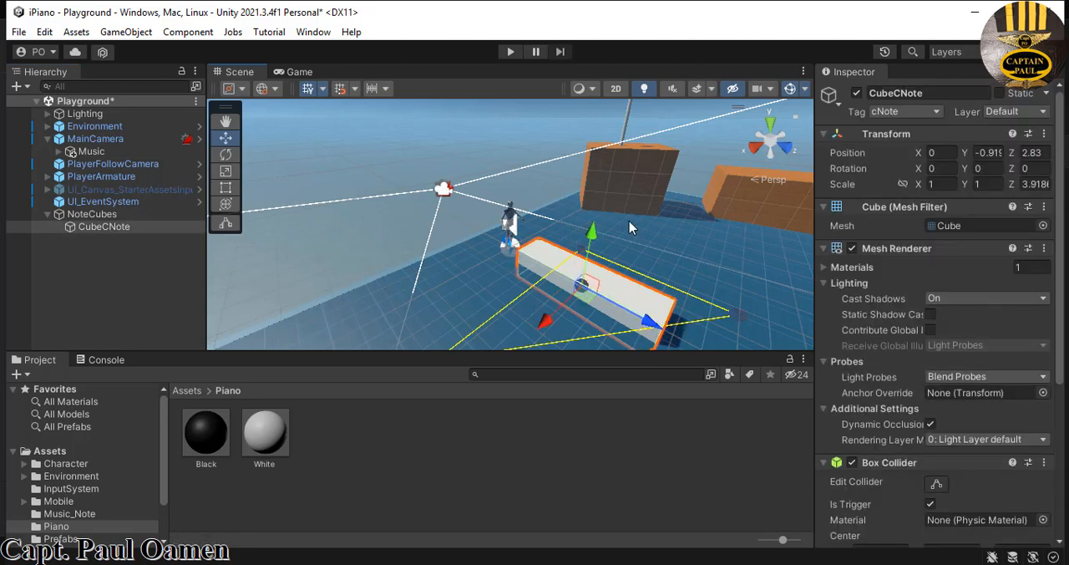
# - Play the scene and walk the character around and onto the white cube to test its collision
pyautogui.click(510, 52)
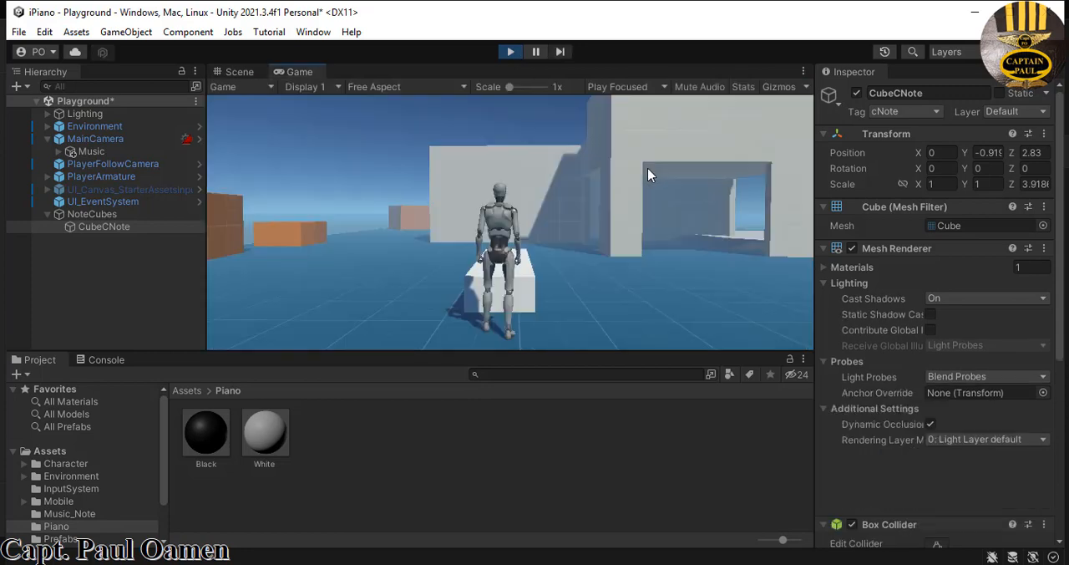
pyautogui.press('w')
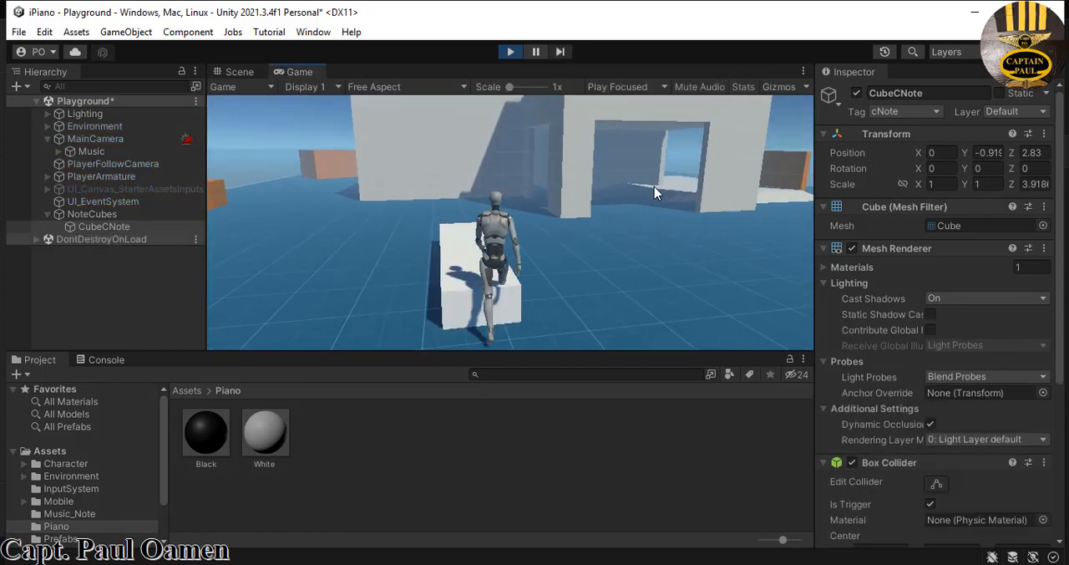
pyautogui.press('w')
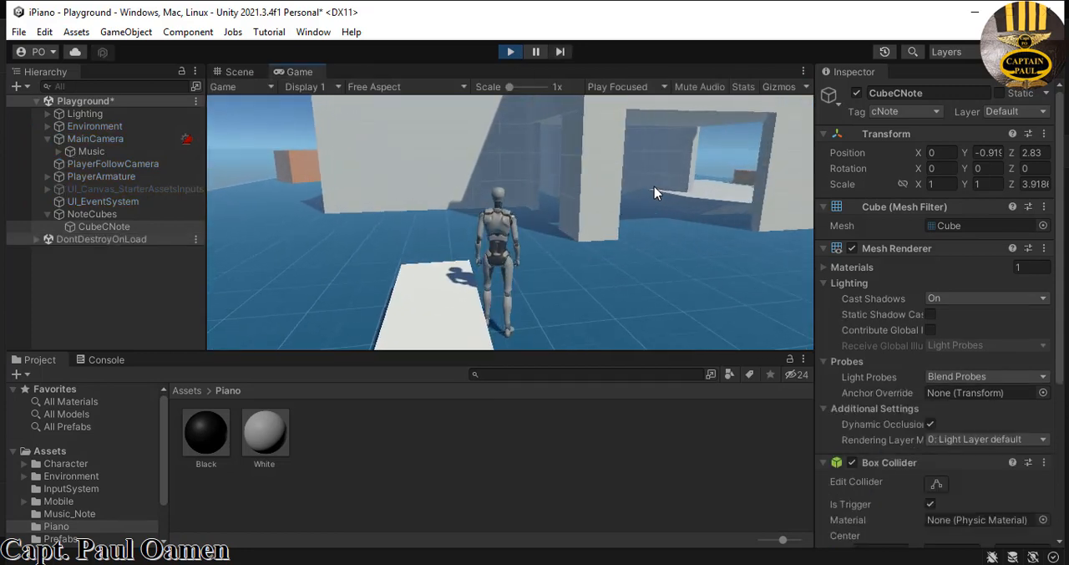
pyautogui.press('a')
pyautogui.press('w')
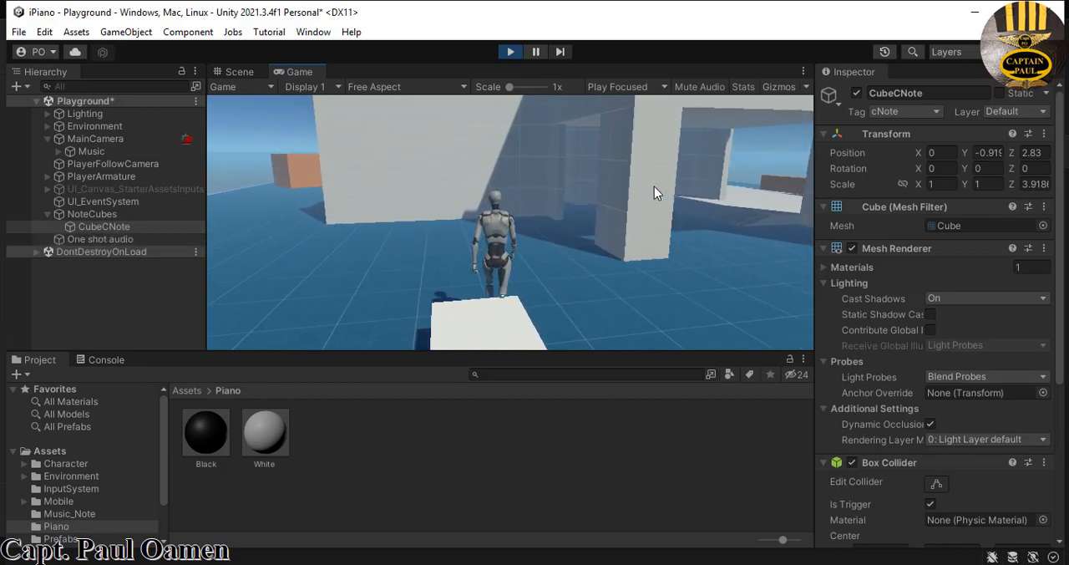
pyautogui.press('s')
pyautogui.press('w')
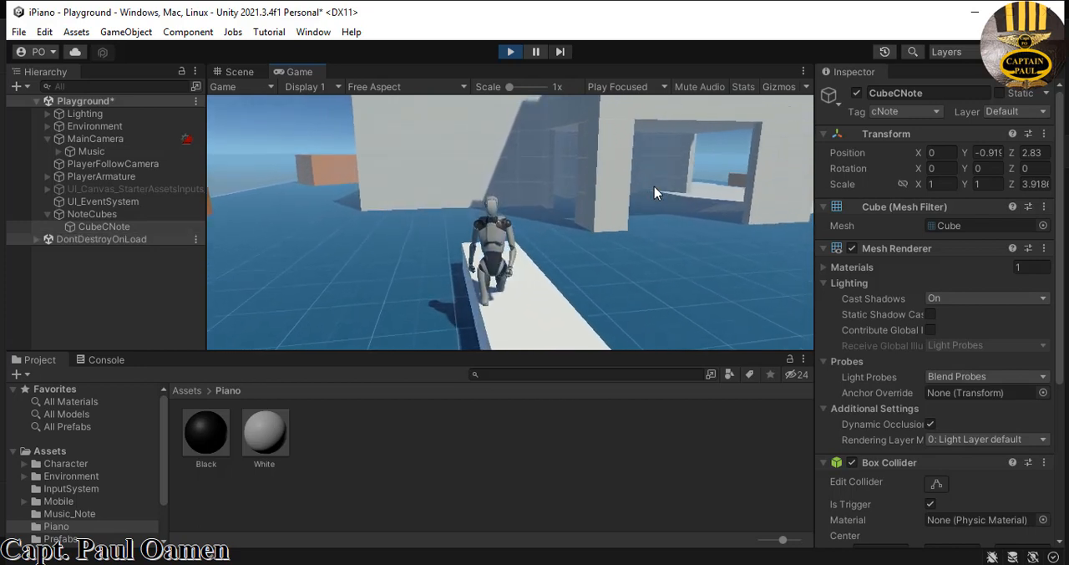
pyautogui.press('s')
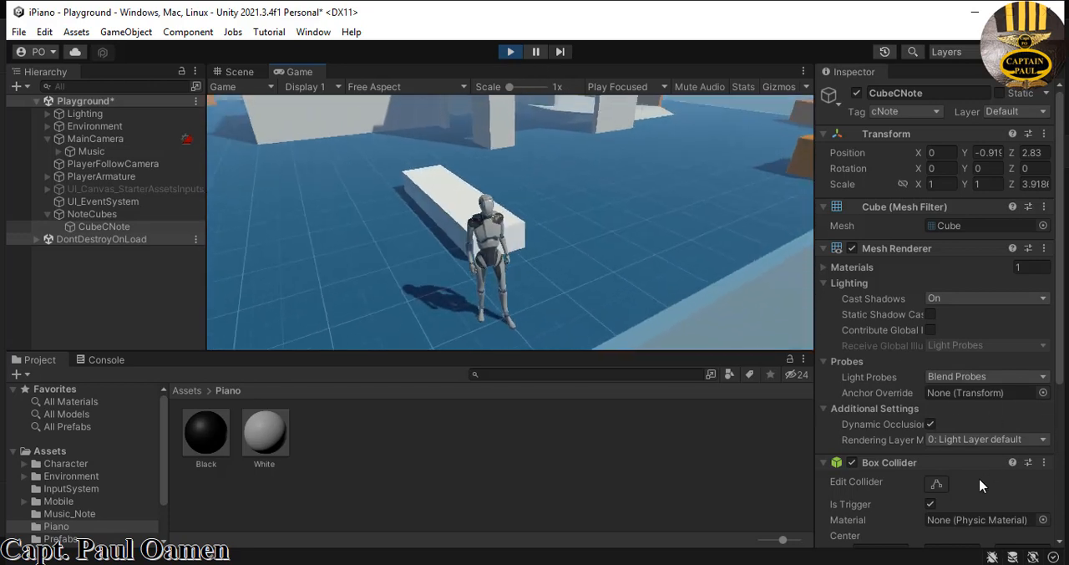
# - Stop the test run and disable Is Trigger on CubeCNote's Box Collider in the edited scene
pyautogui.click(931, 503)
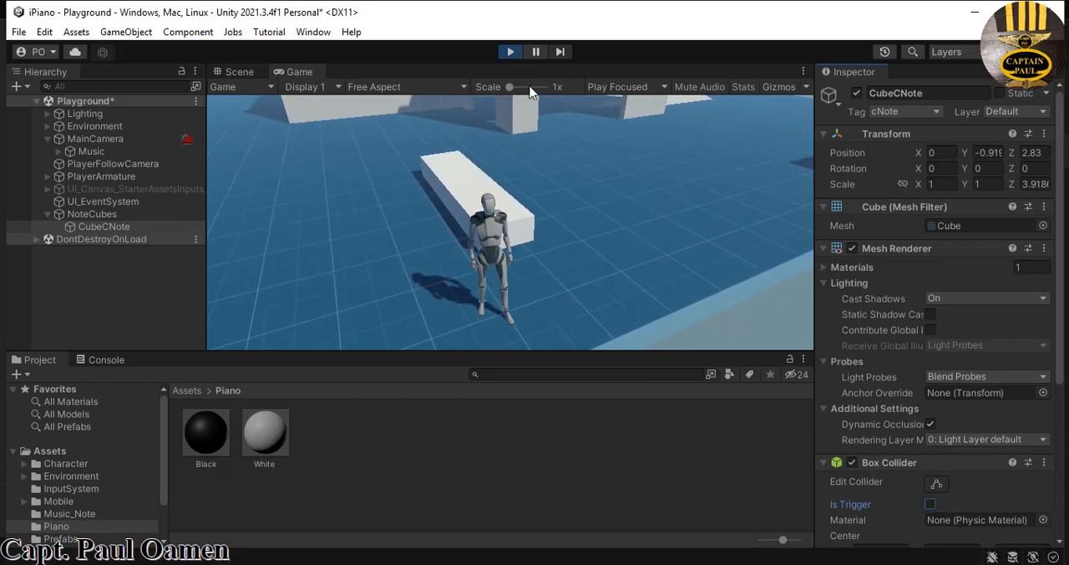
pyautogui.click(511, 52)
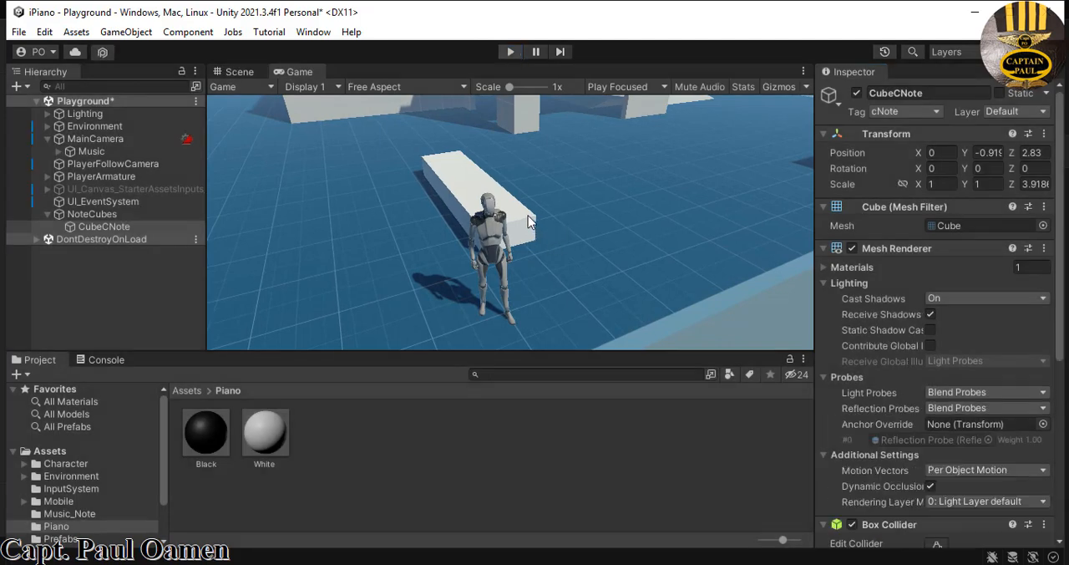
pyautogui.click(595, 279)
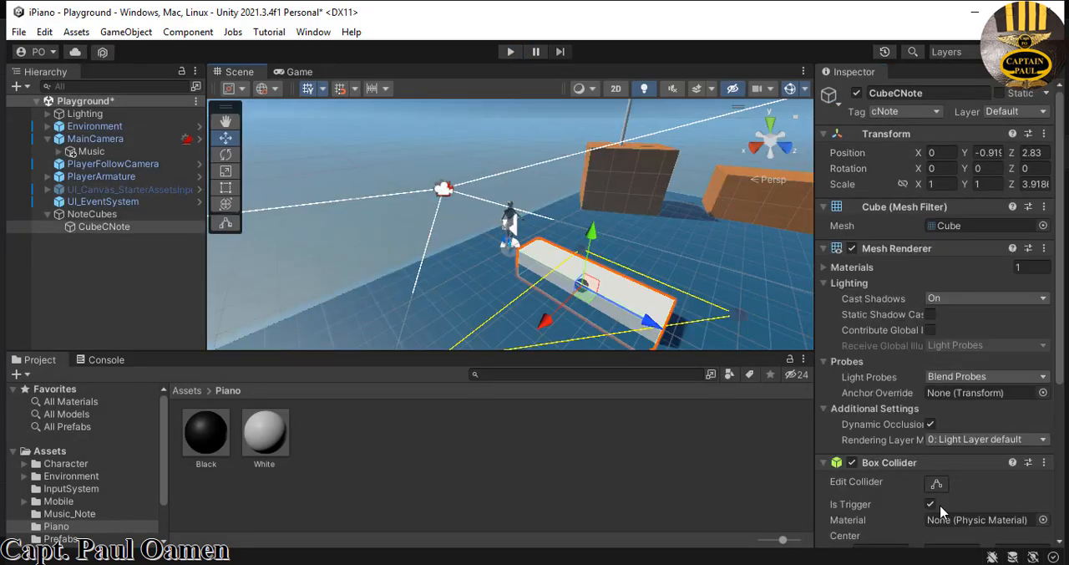
pyautogui.scroll(-3, 1061, 388)
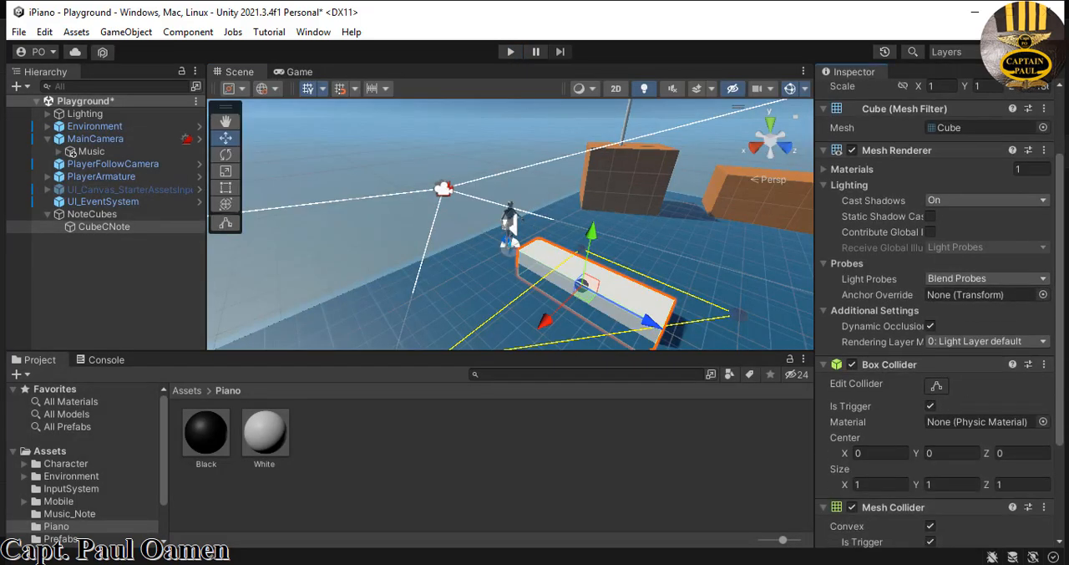
pyautogui.click(932, 398)
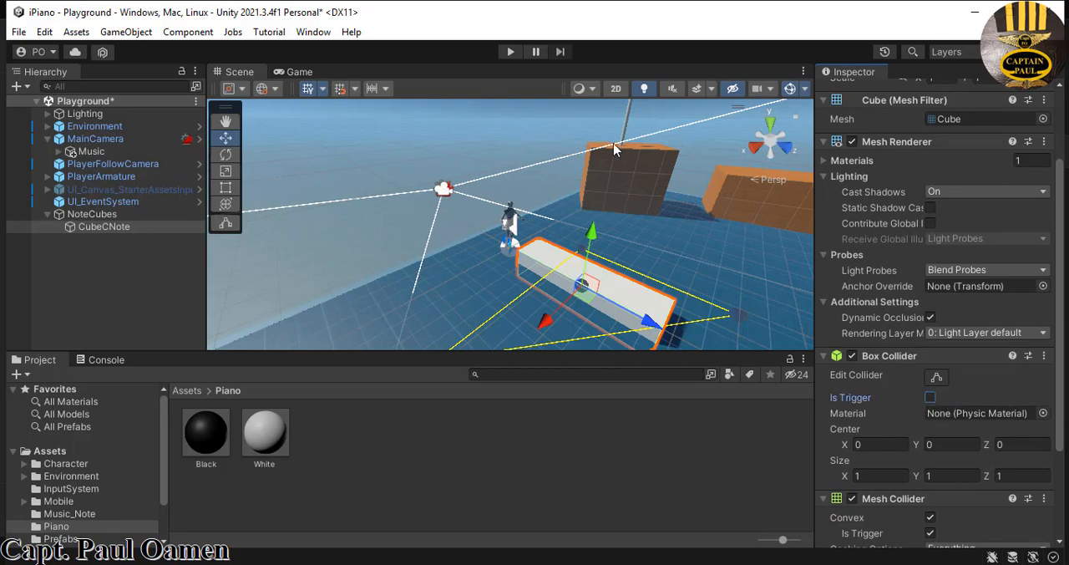
# - Play the scene and walk and jump the character against the white cube to test its solid collision
pyautogui.click(510, 52)
pyautogui.press('w')
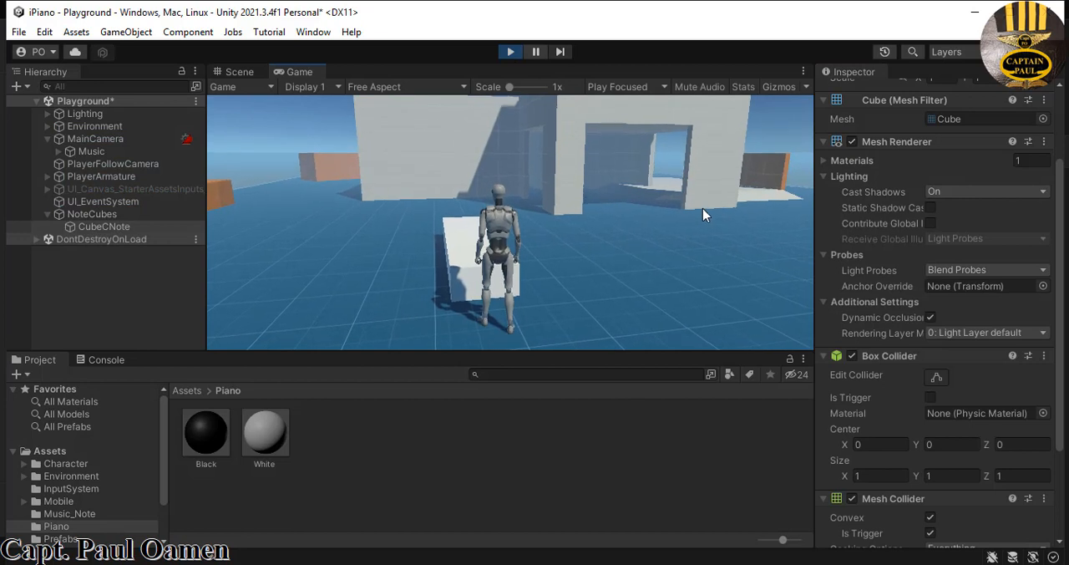
pyautogui.press('w')
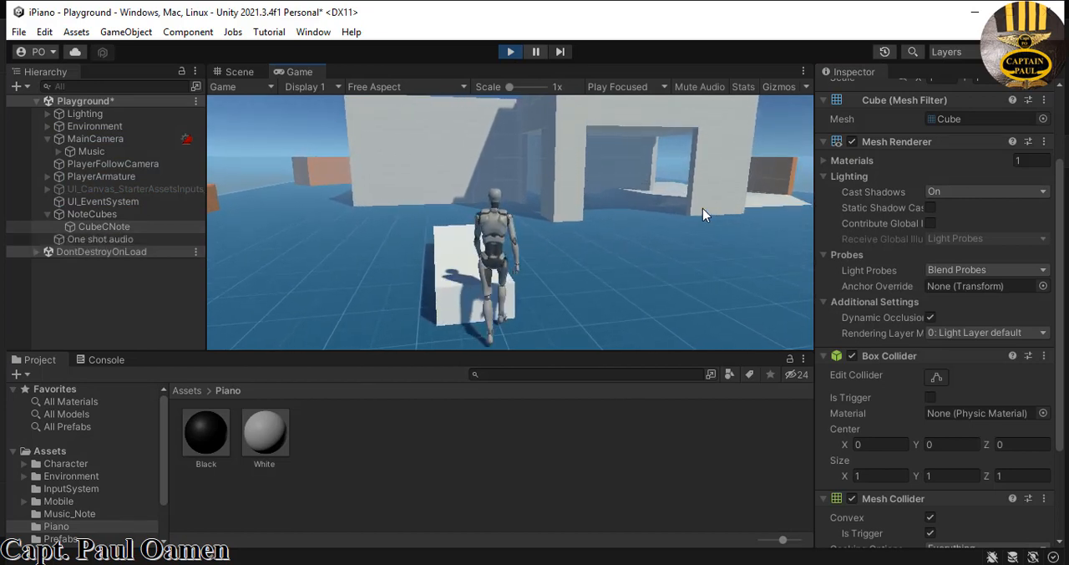
pyautogui.press('w')
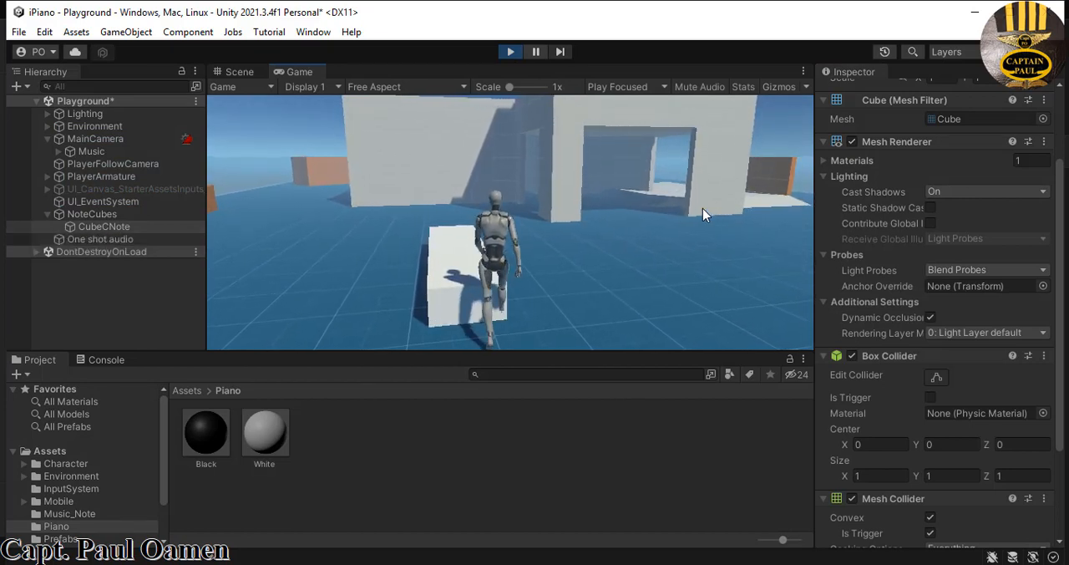
pyautogui.press('w')
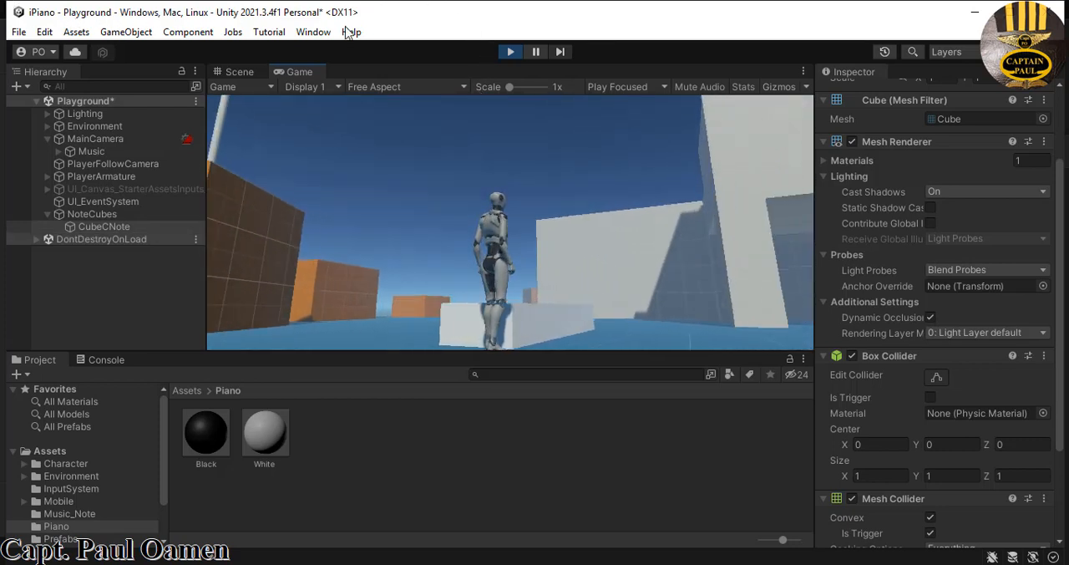
pyautogui.press('space')
pyautogui.press('w')
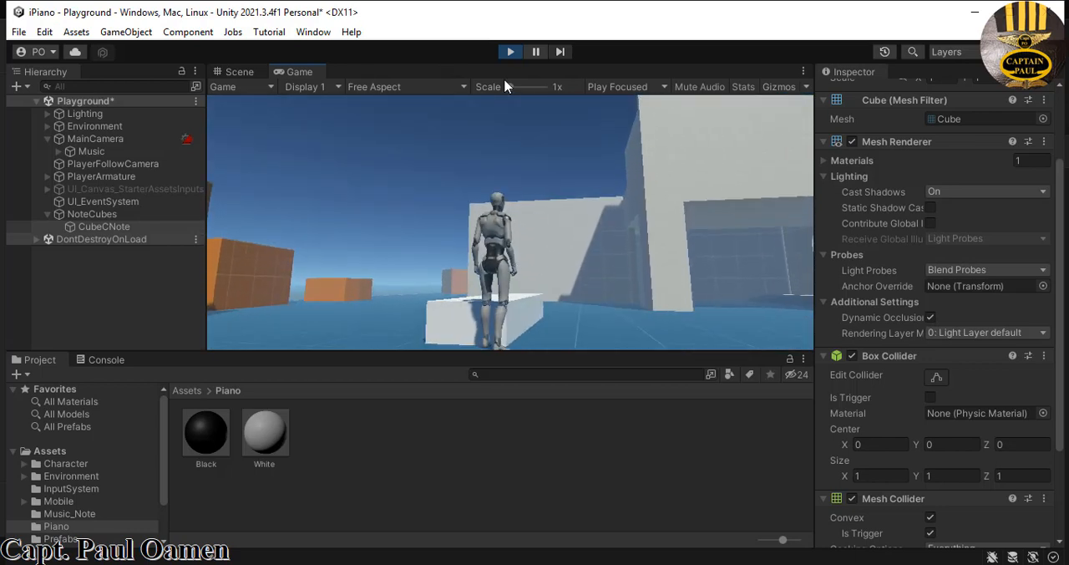
# - Stop the test run and enable Is Trigger on CubeCNote's Box Collider in the edited scene
pyautogui.click(509, 53)
pyautogui.click(509, 52)
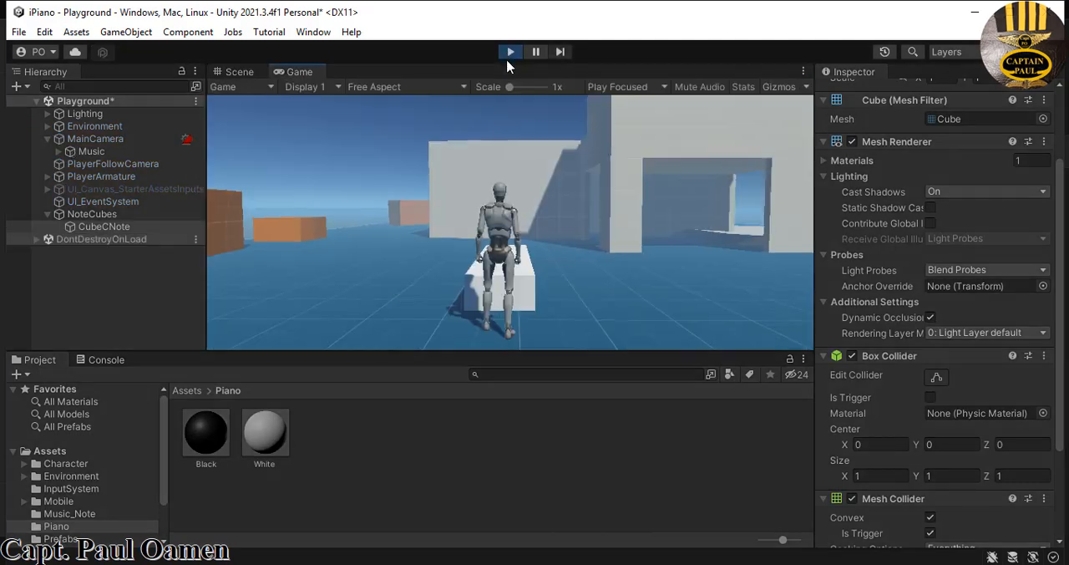
pyautogui.click(510, 52)
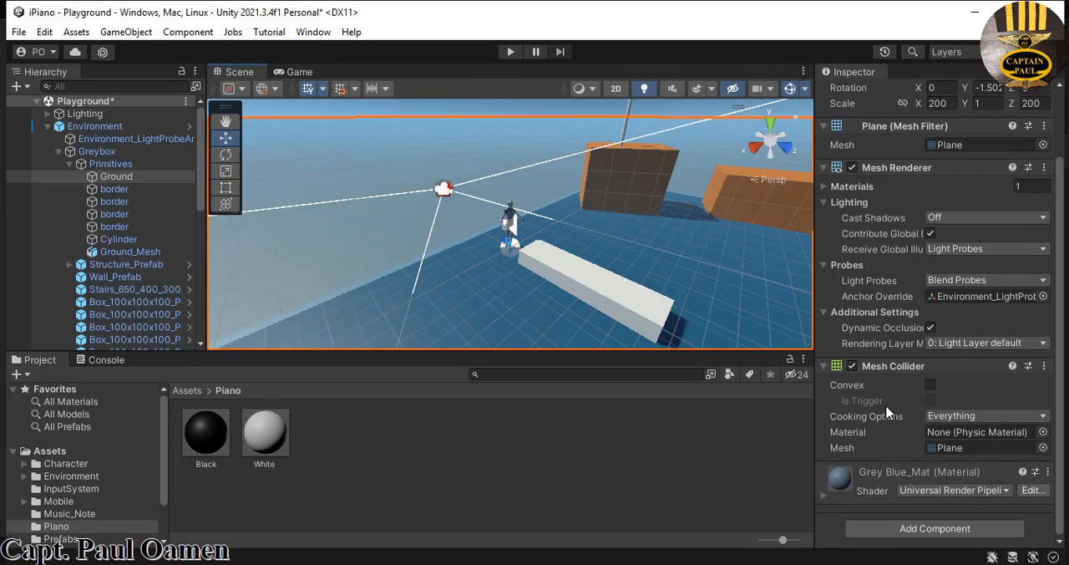
pyautogui.scroll(-10, 1061, 327)
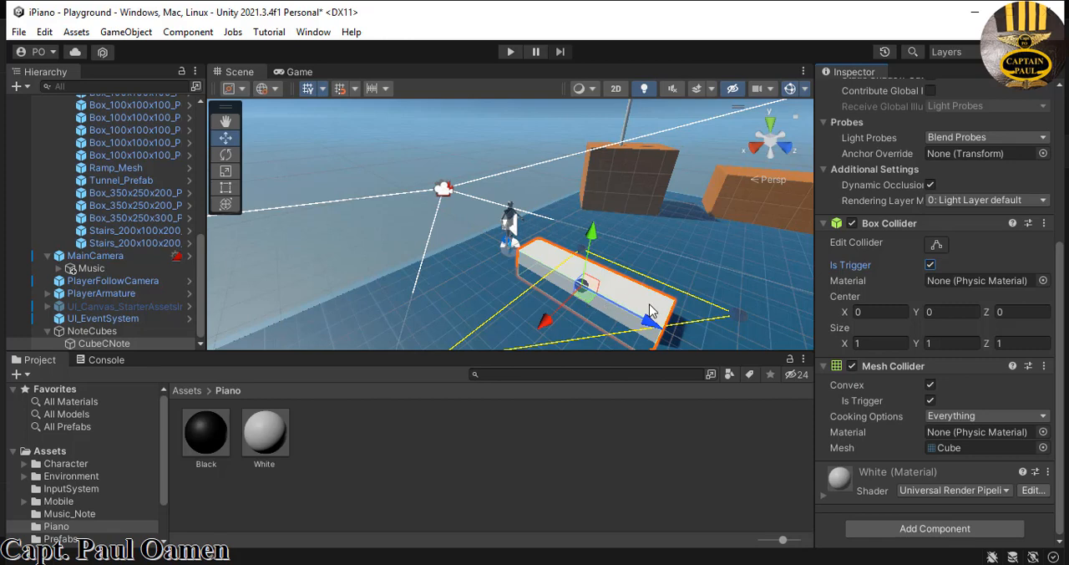
# - Create a C# script named PlayMusic in the Piano assets folder
pyautogui.click(52, 452)
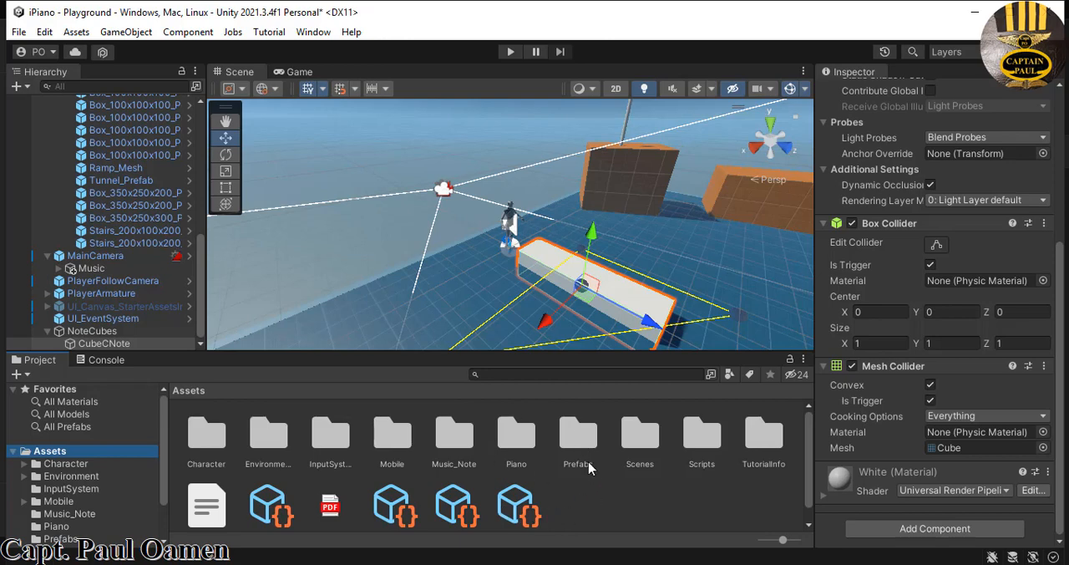
pyautogui.doubleClick(517, 434)
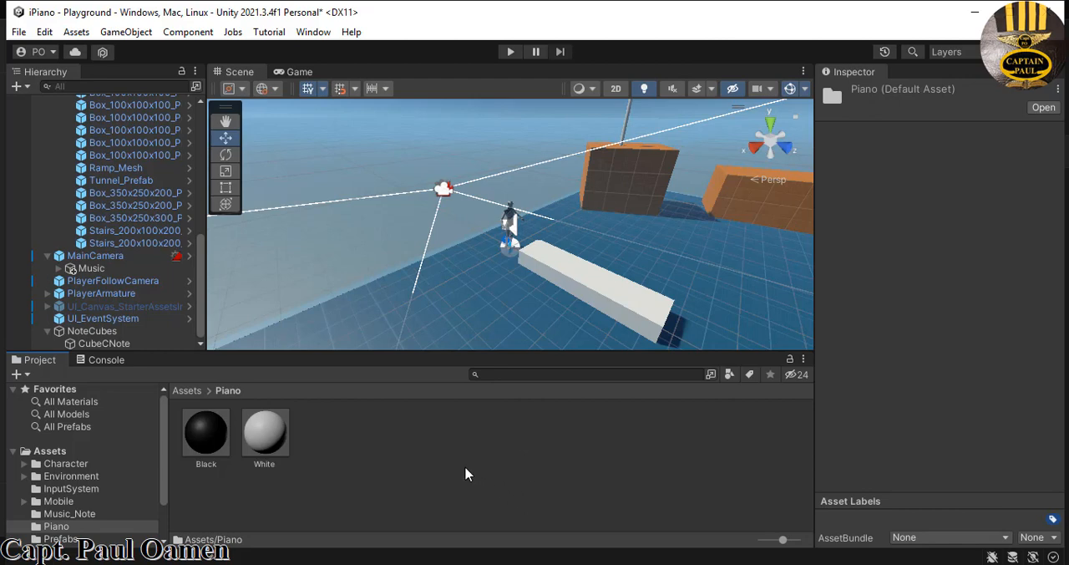
pyautogui.rightClick(422, 444)
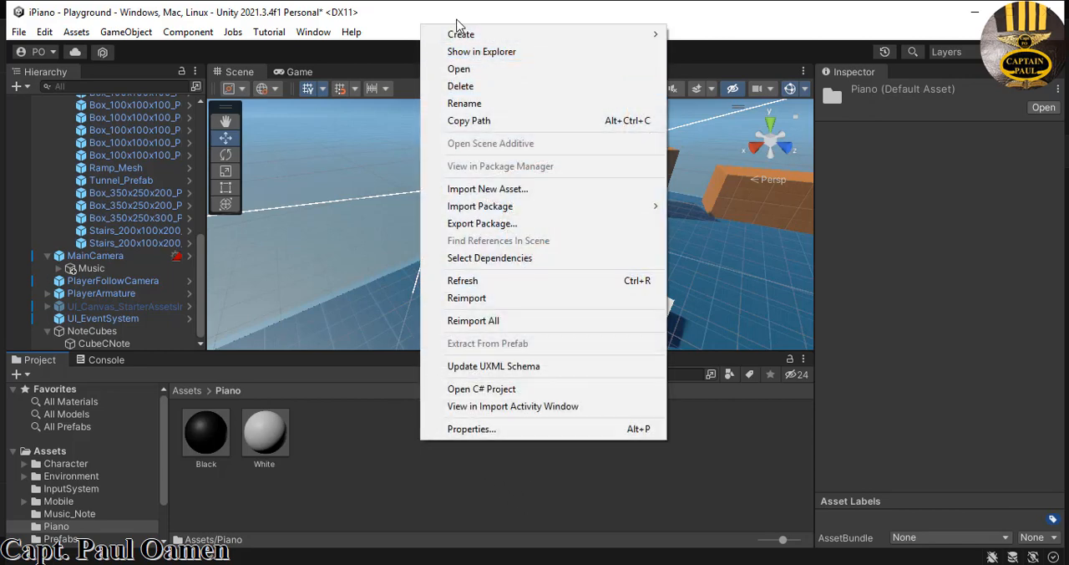
pyautogui.moveTo(458, 37)
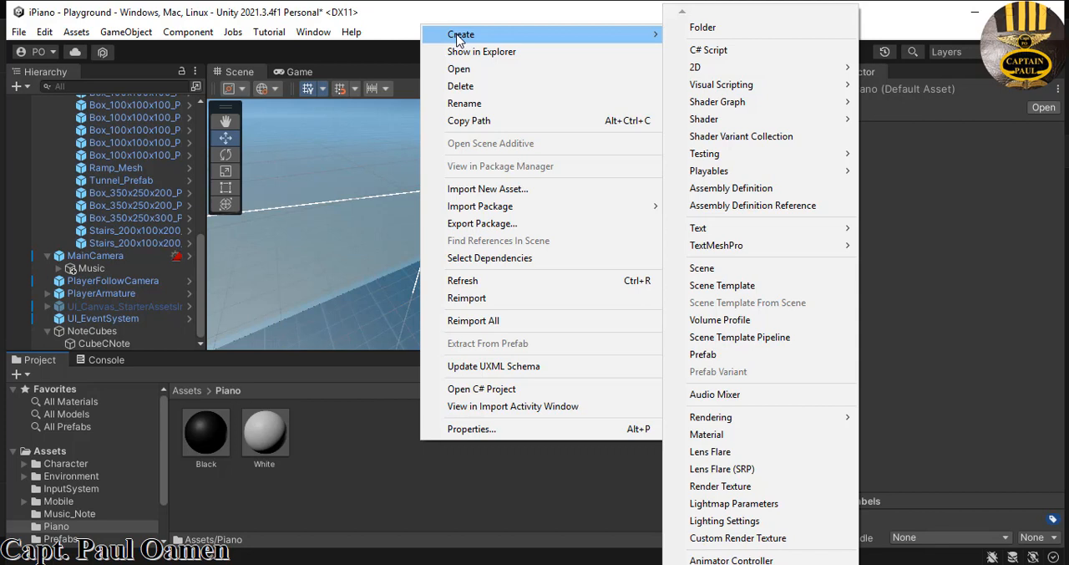
pyautogui.click(701, 50)
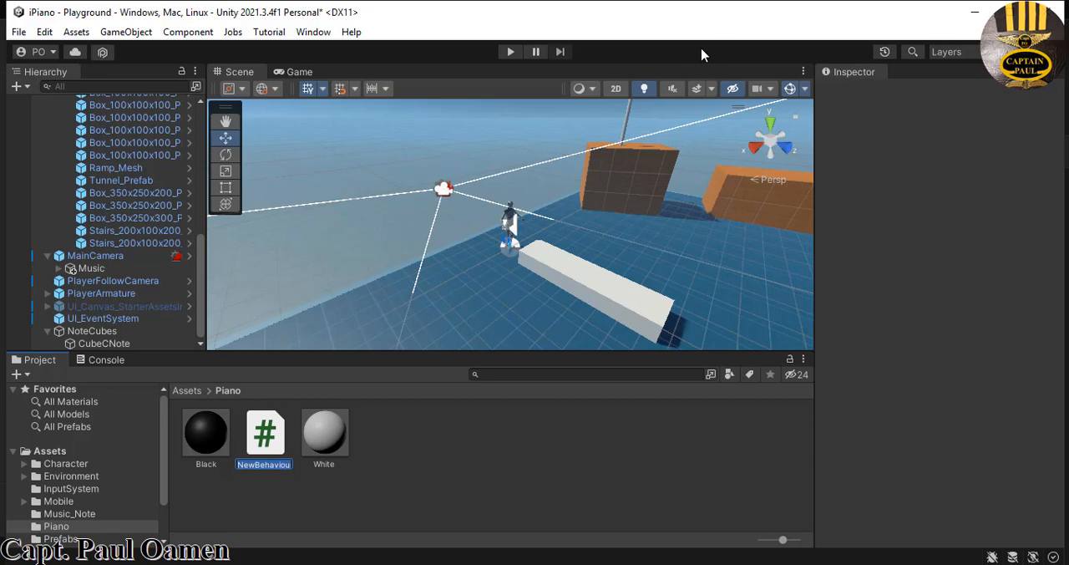
pyautogui.write('PlayMusic')
pyautogui.press('Return')
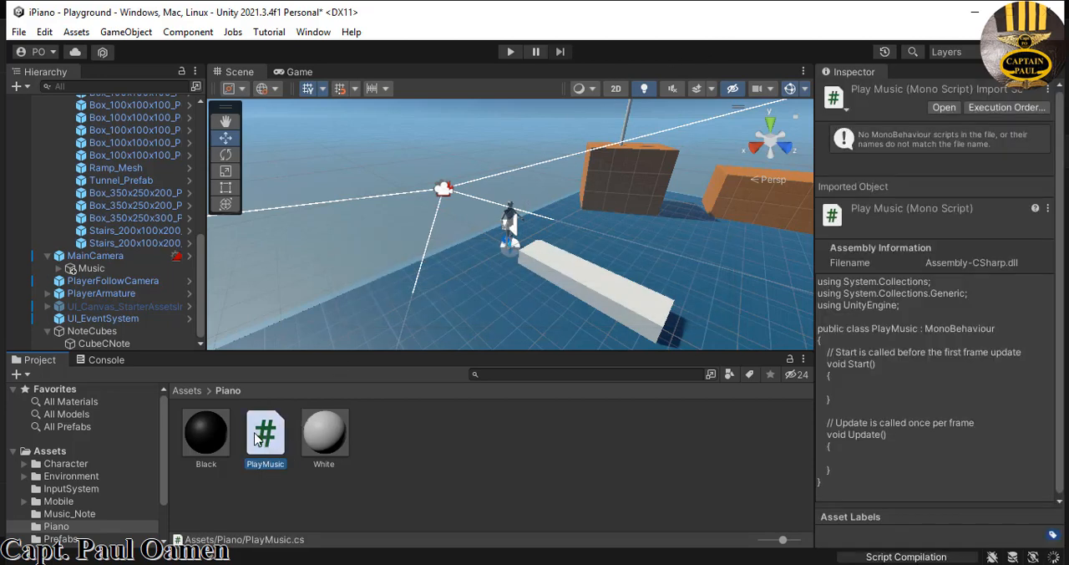
# - Open the PlayMusic script in Visual Studio and delete the default Start and Update methods with their comments
pyautogui.click(948, 109)
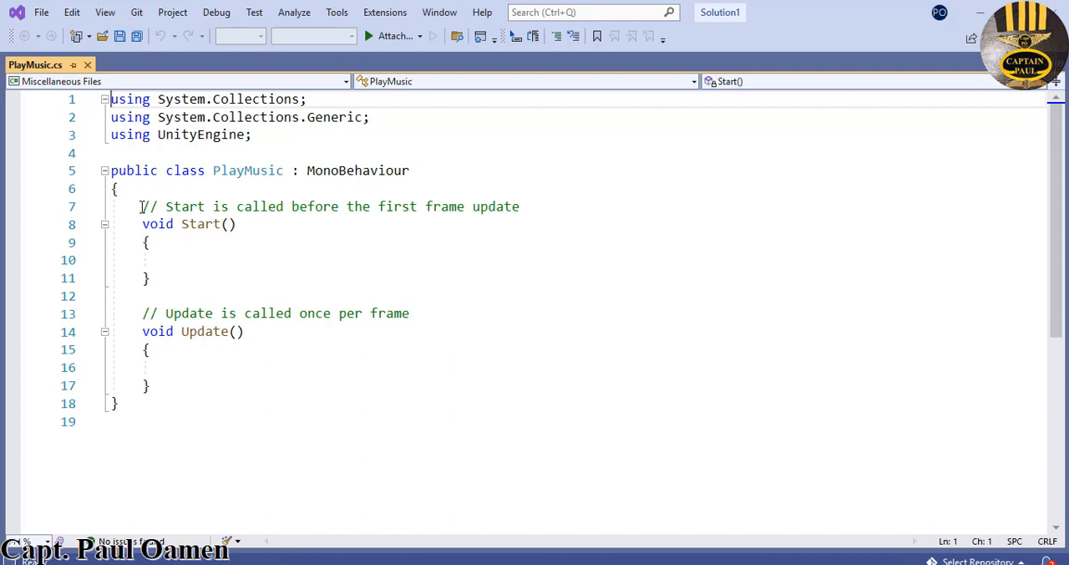
pyautogui.moveTo(141, 207); pyautogui.dragTo(178, 383)
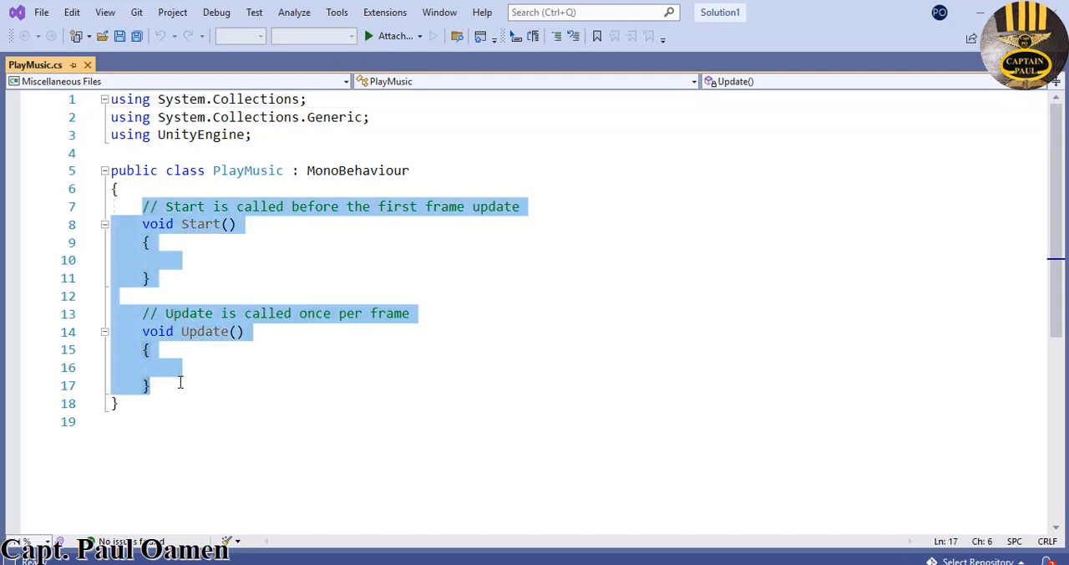
pyautogui.press('Delete')
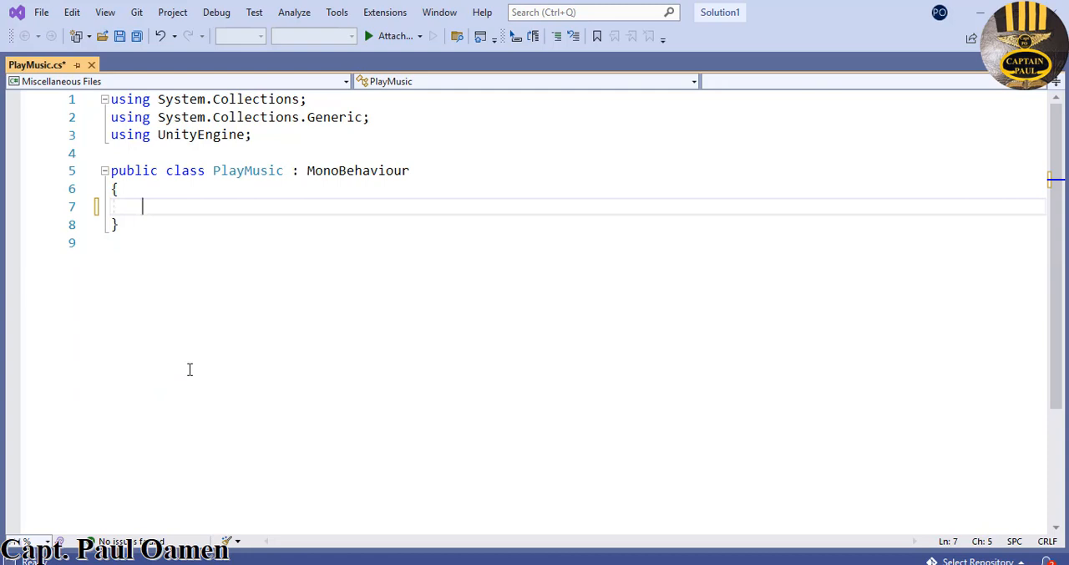
# - Declare the field "public AudioSource C_Note;" inside the PlayMusic class
pyautogui.write('blic ')
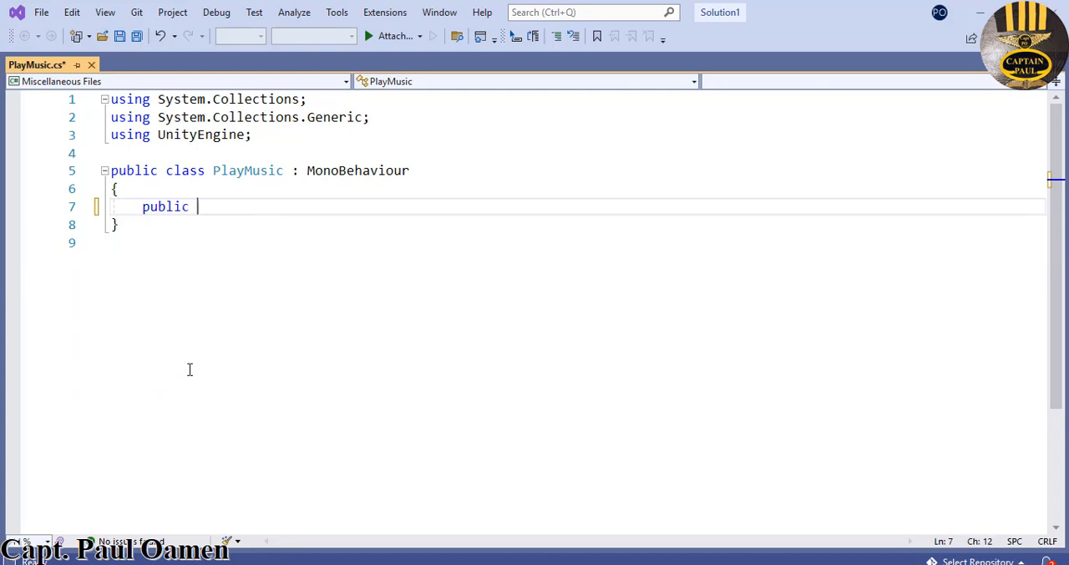
pyautogui.write('Audio')
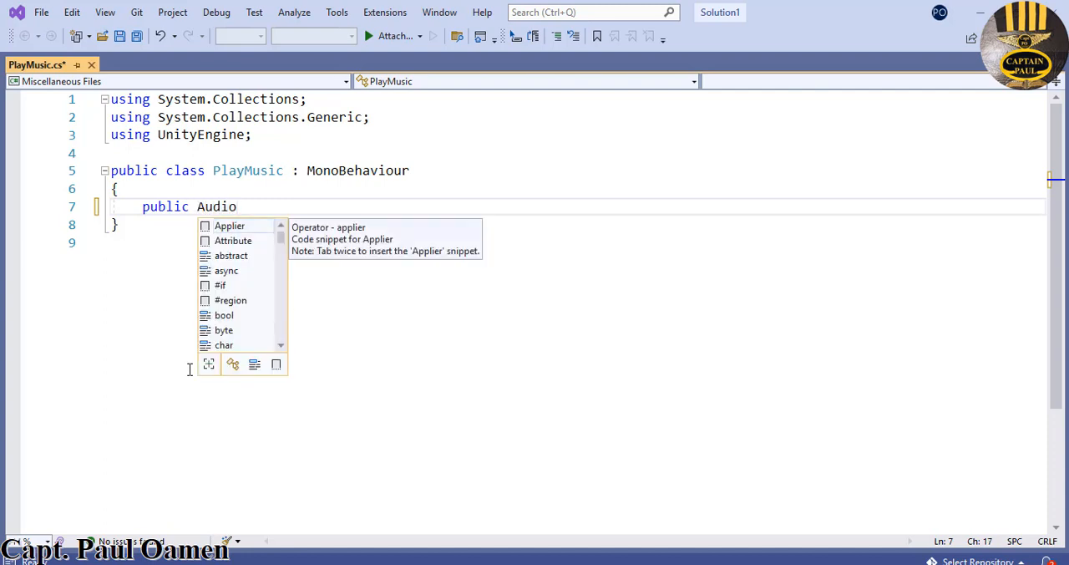
pyautogui.write('Source')
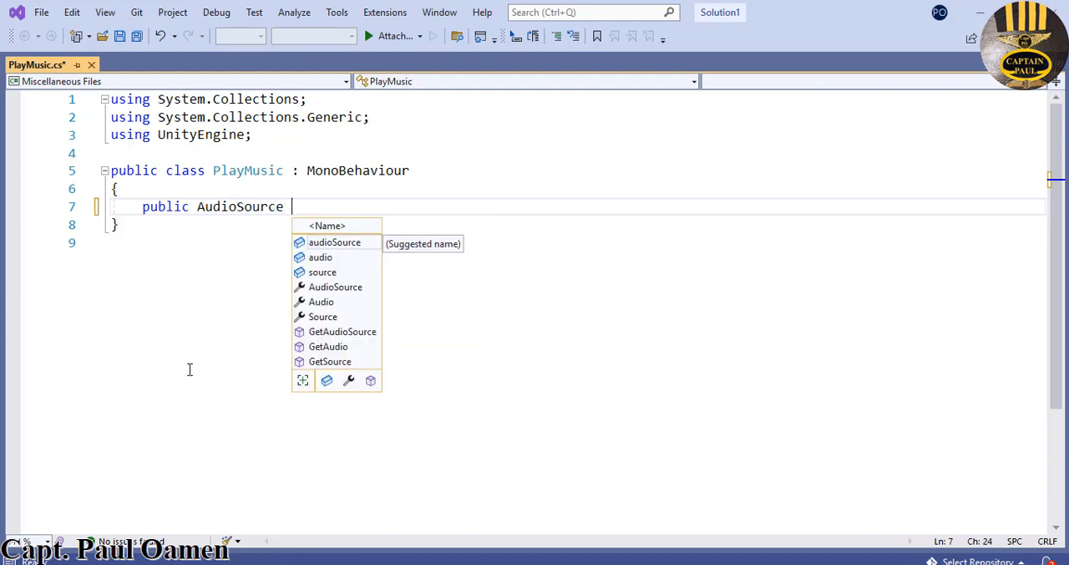
pyautogui.write(' C_N')
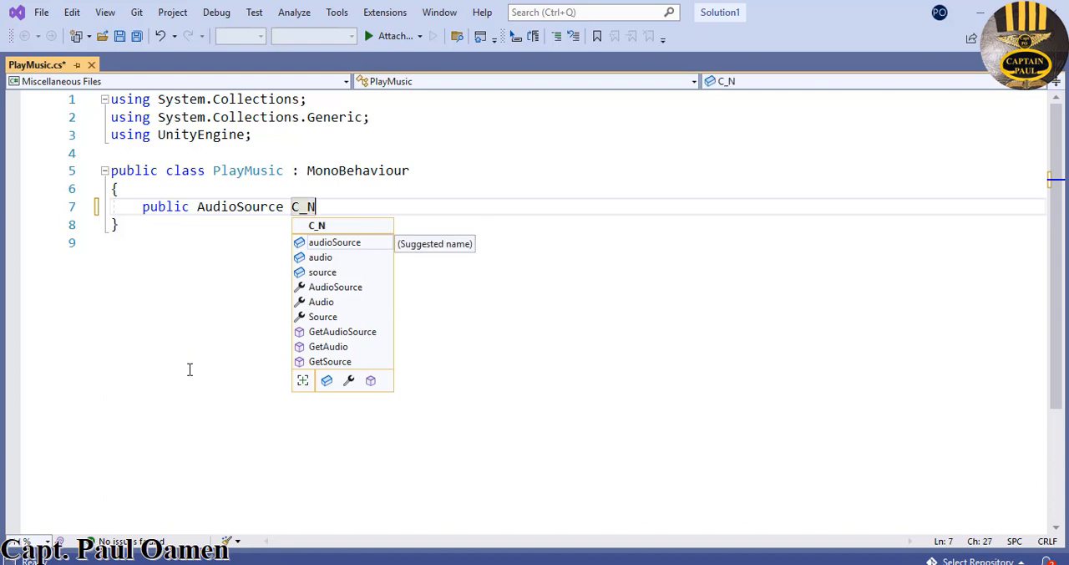
pyautogui.write('ote;')
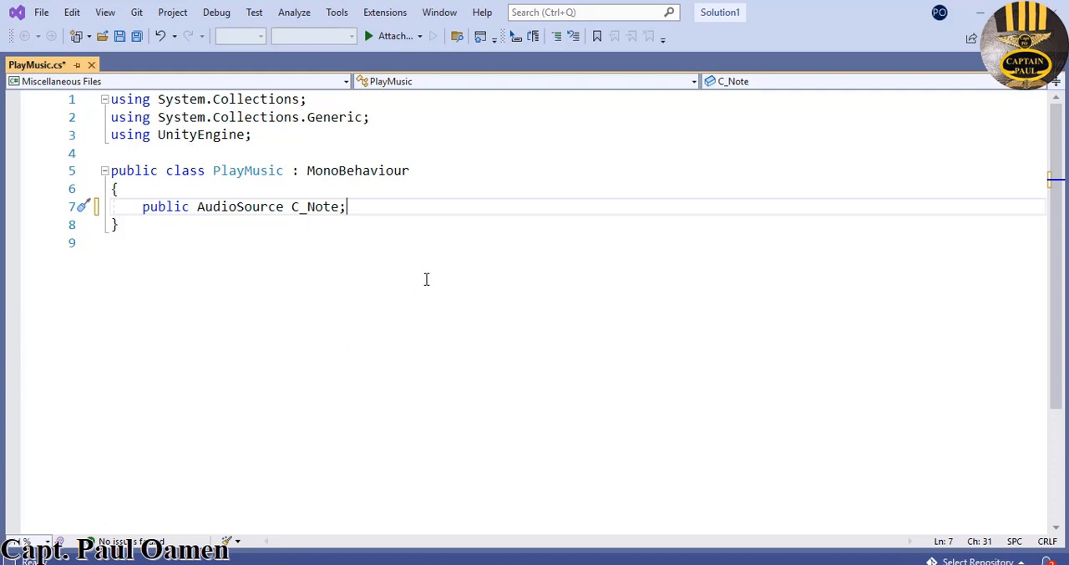
# - Add a method "void OnTriggerEnter(Collider other)" with an empty braced body below the C_Note field, leaving two blank lines between them
pyautogui.press('Return')
pyautogui.press('Return')
pyautogui.press('Return')
pyautogui.write('void ')
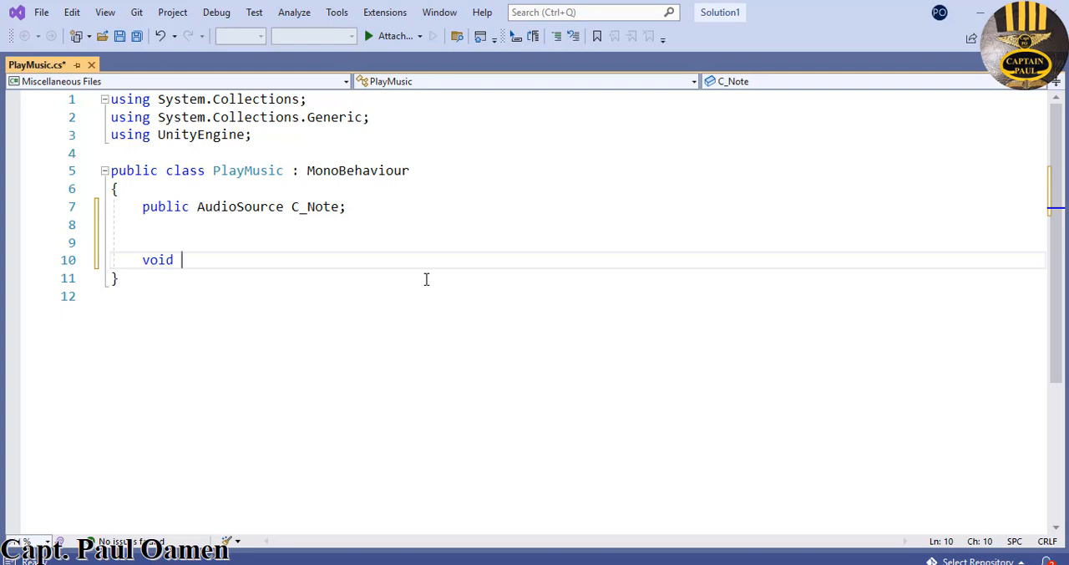
pyautogui.write('On')
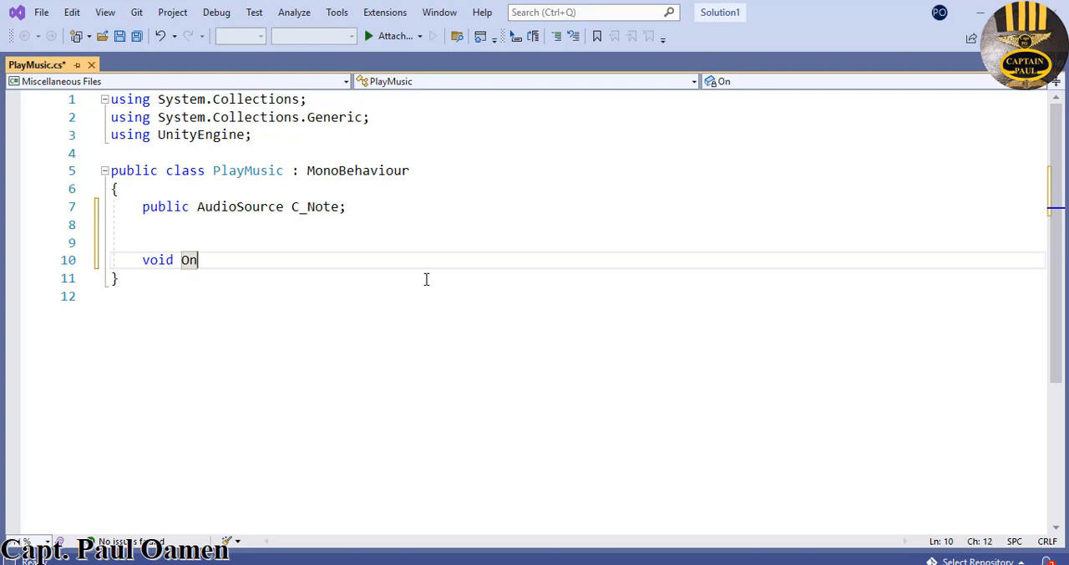
pyautogui.write('Tro')
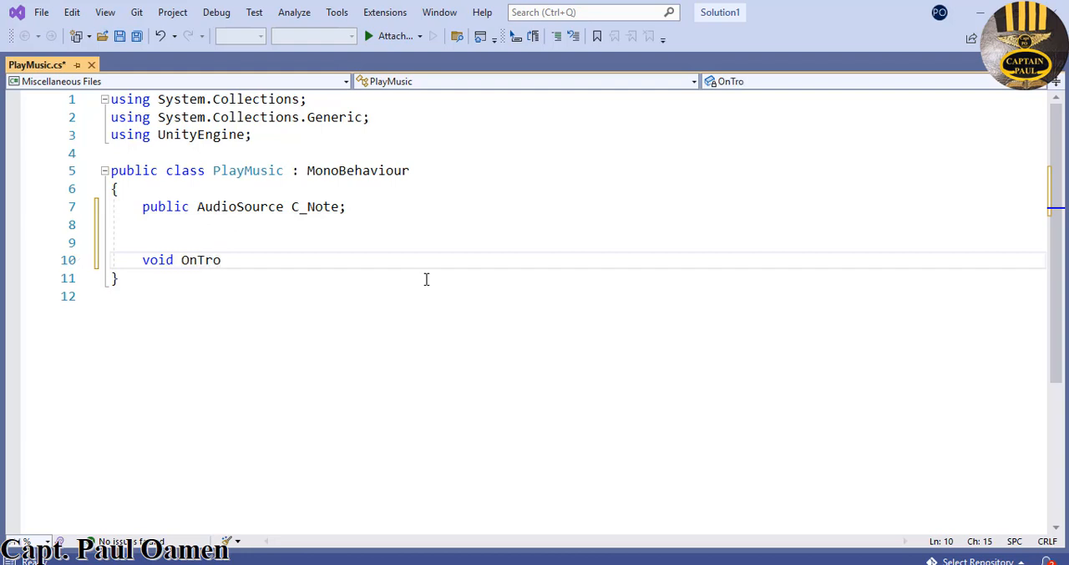
pyautogui.press('BackSpace')
pyautogui.write('igger')
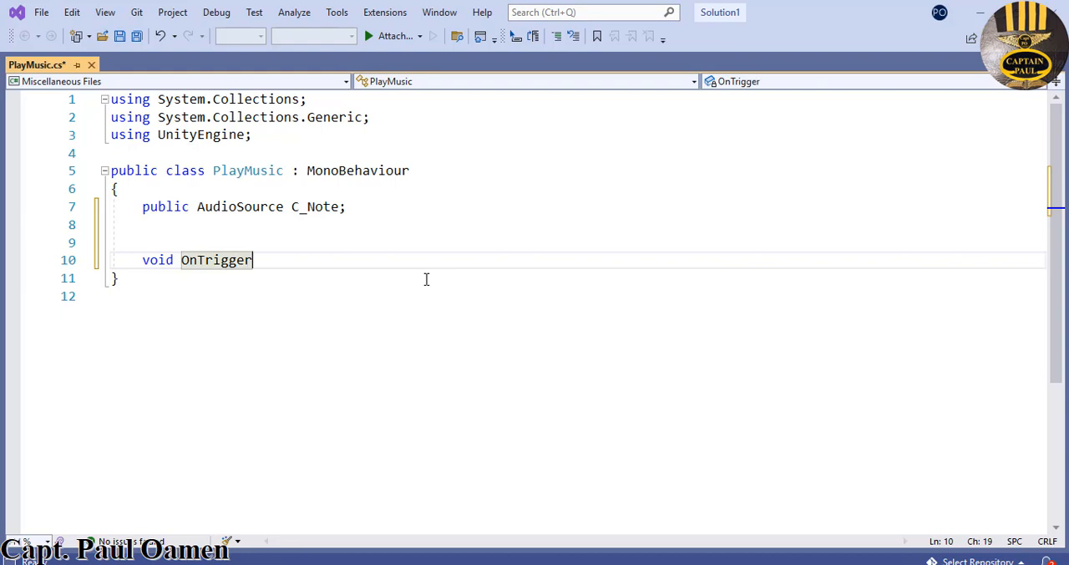
pyautogui.write('Enter(')
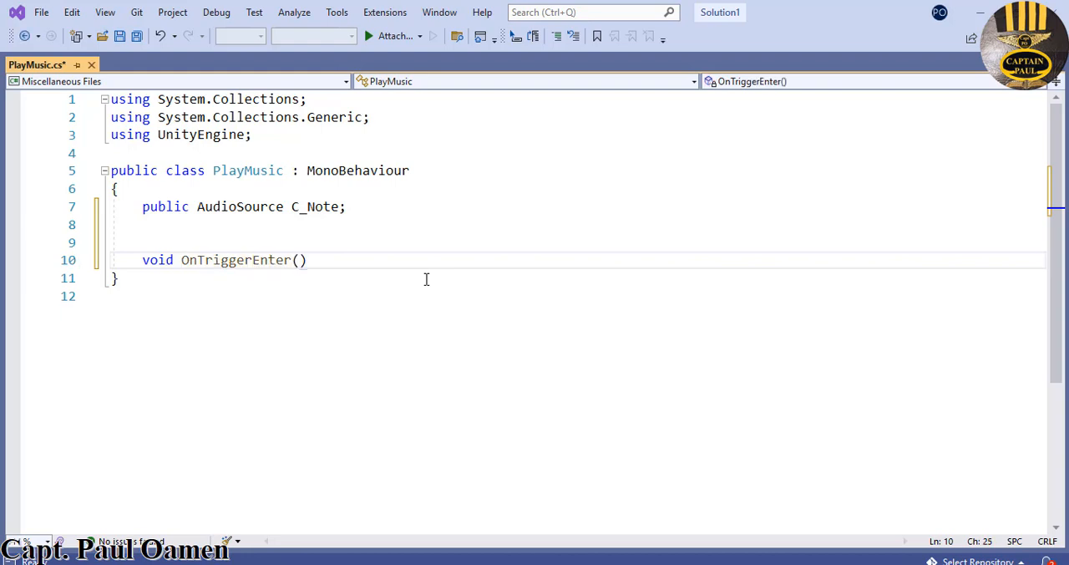
pyautogui.write('Collider ')
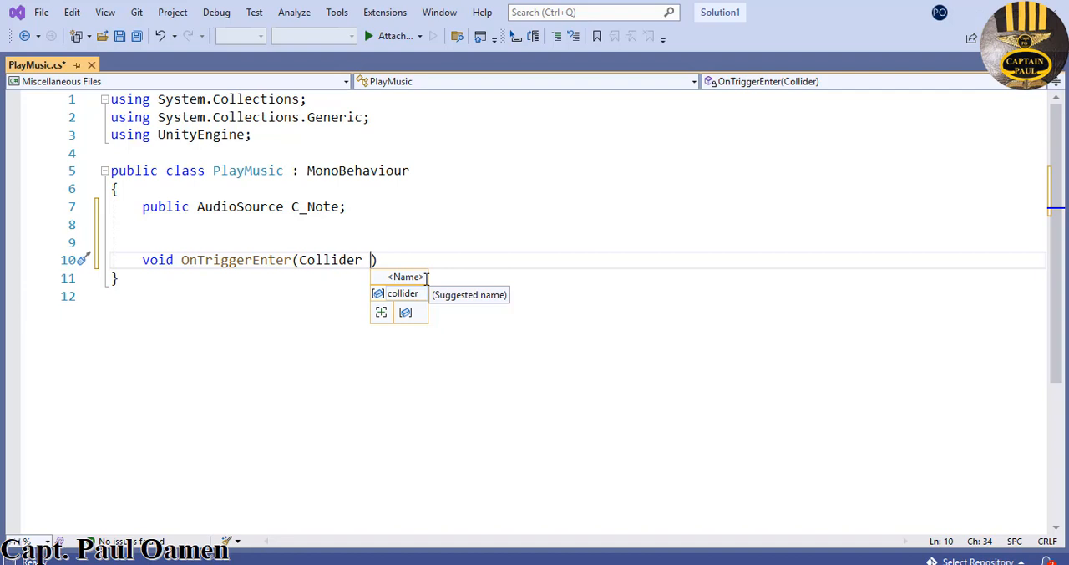
pyautogui.write('other')
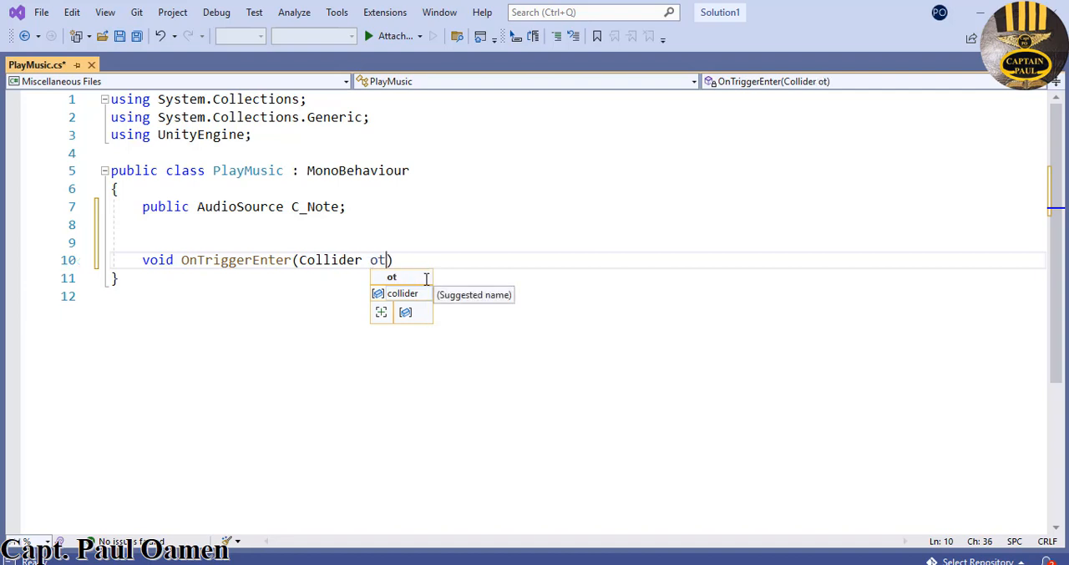
pyautogui.press('End')
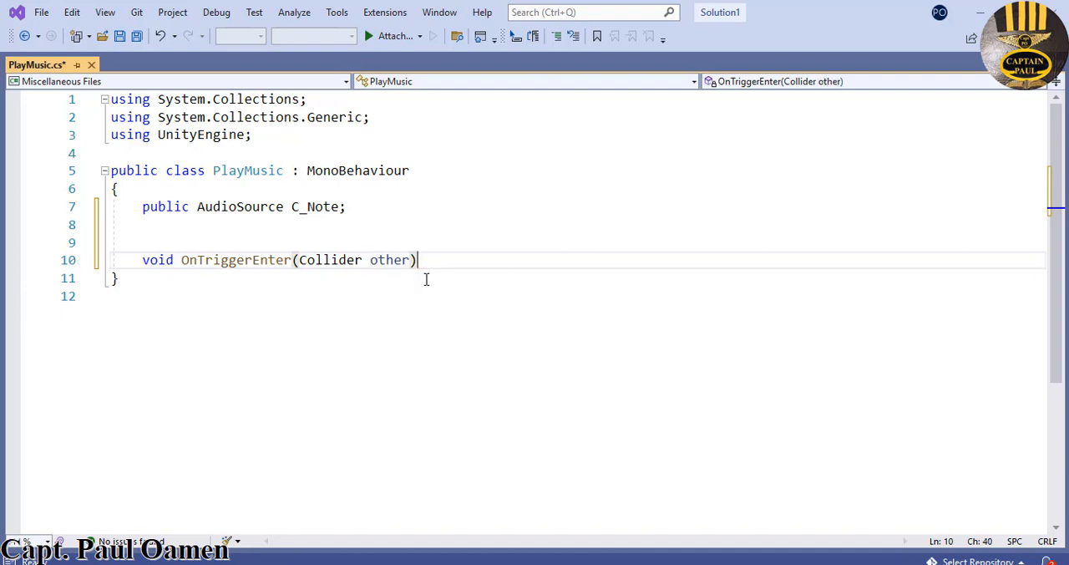
pyautogui.press('Return')
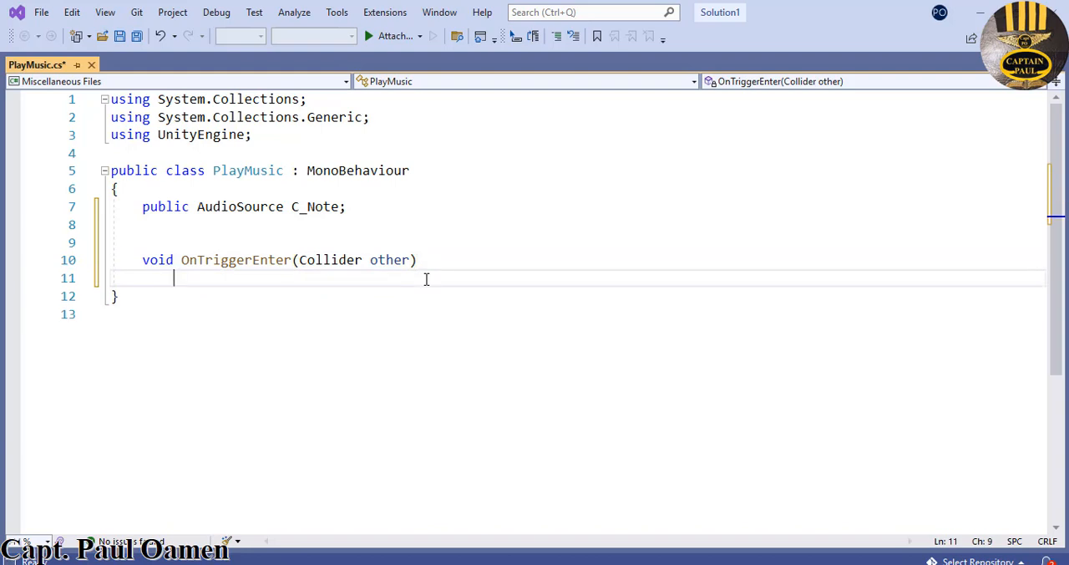
pyautogui.write('{')
pyautogui.press('Return')
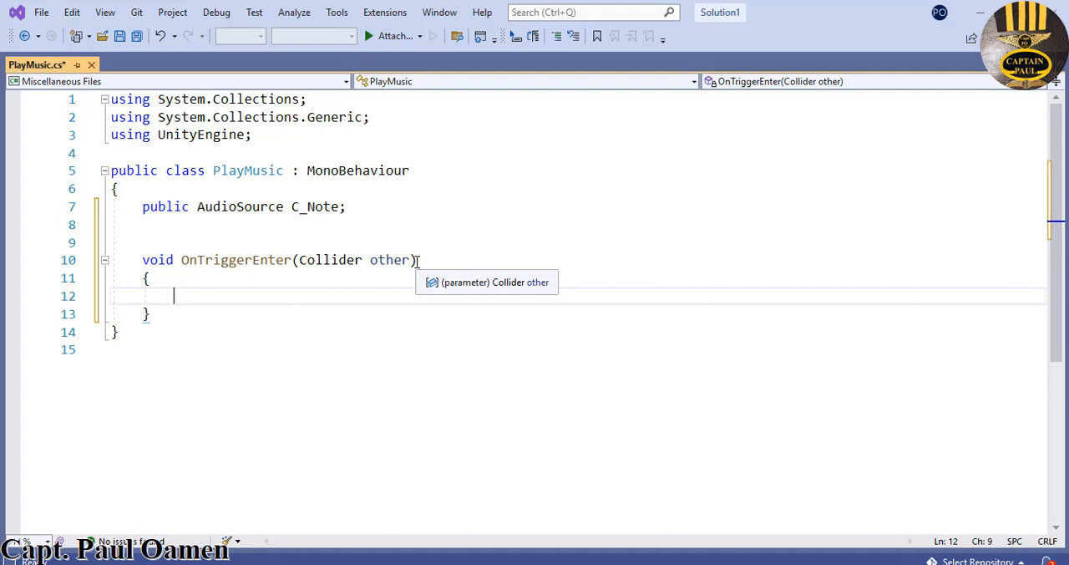
# - Begin an if statement inside OnTriggerEnter whose condition calls other.gameObject.CompareTag()
pyautogui.write('if (')
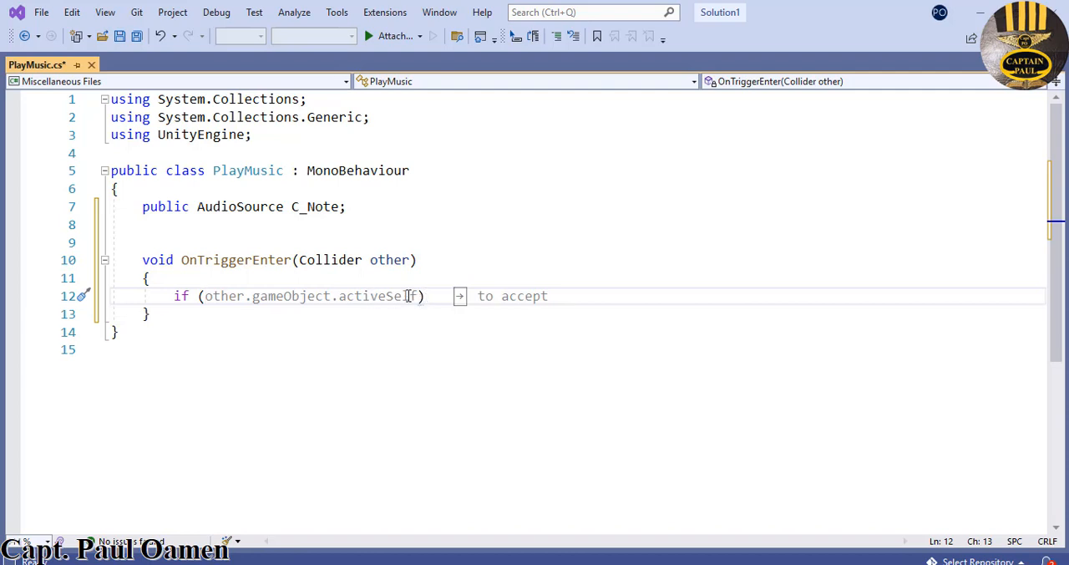
pyautogui.write(')')
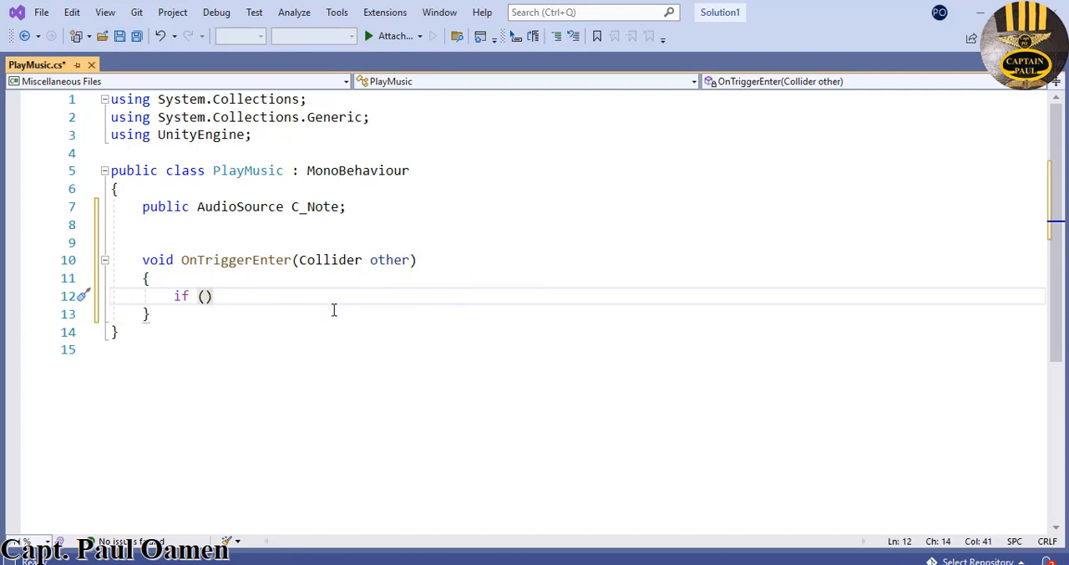
pyautogui.press('Left')
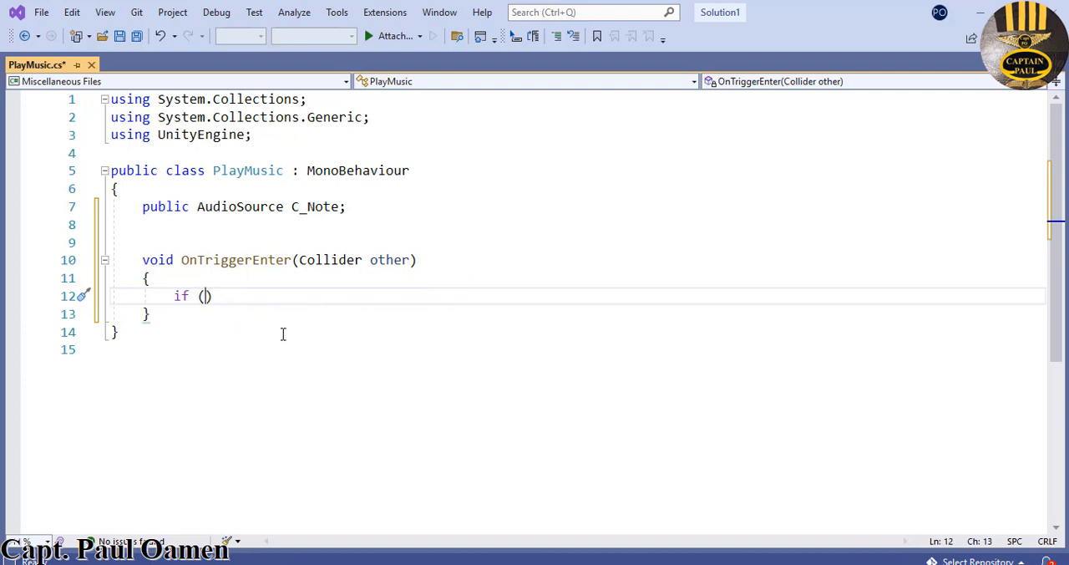
pyautogui.write('oth')
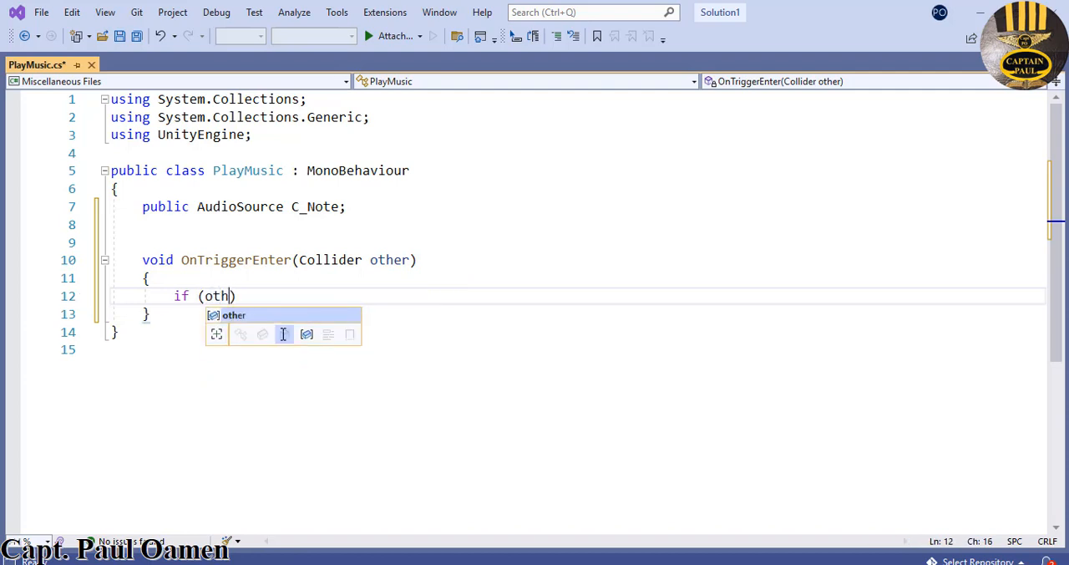
pyautogui.write('er')
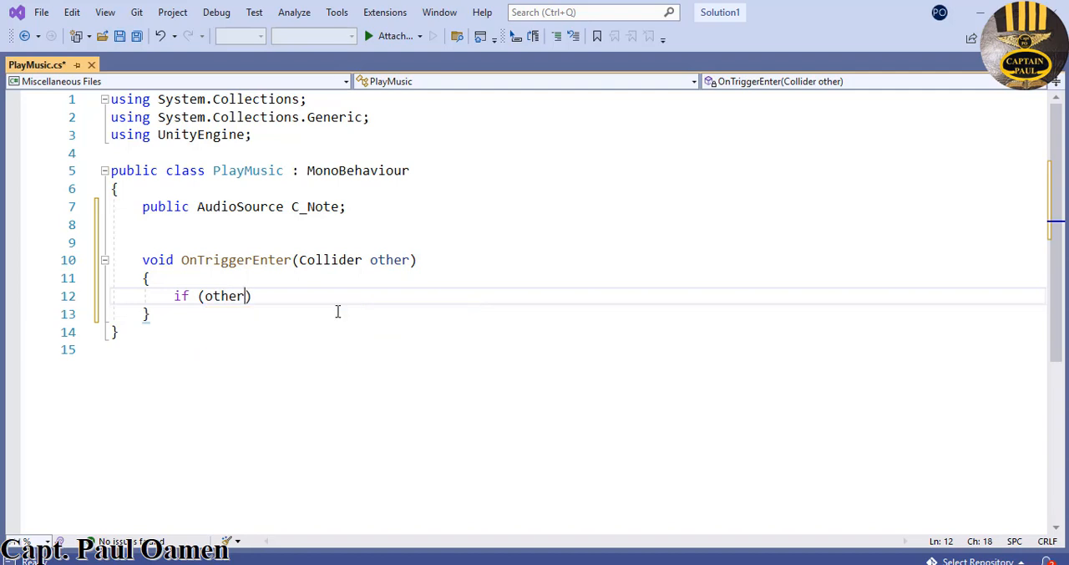
pyautogui.write('.')
pyautogui.write('game')
pyautogui.write('Obje')
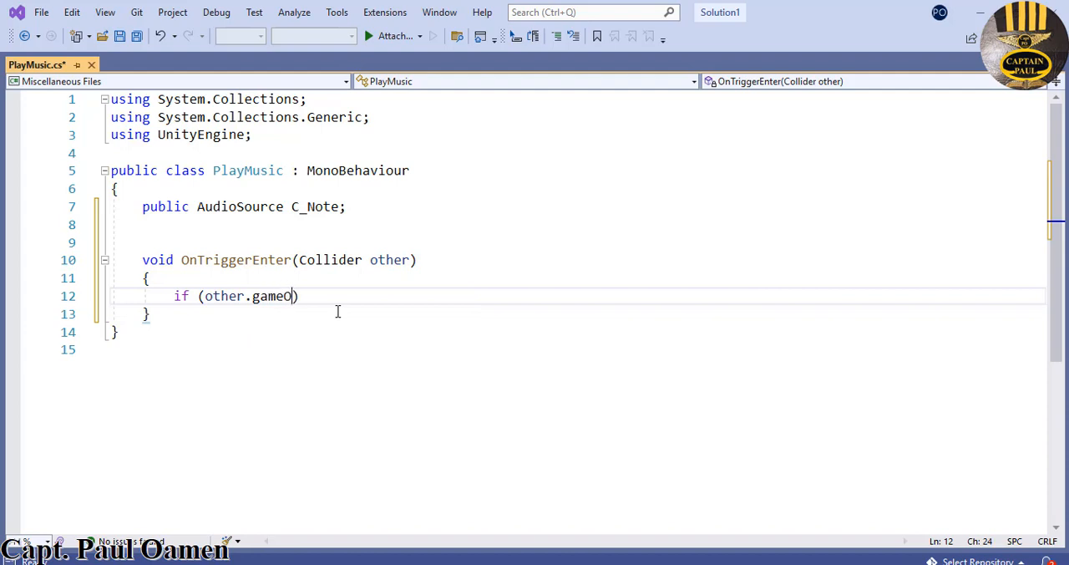
pyautogui.write('ct.CompareTage')
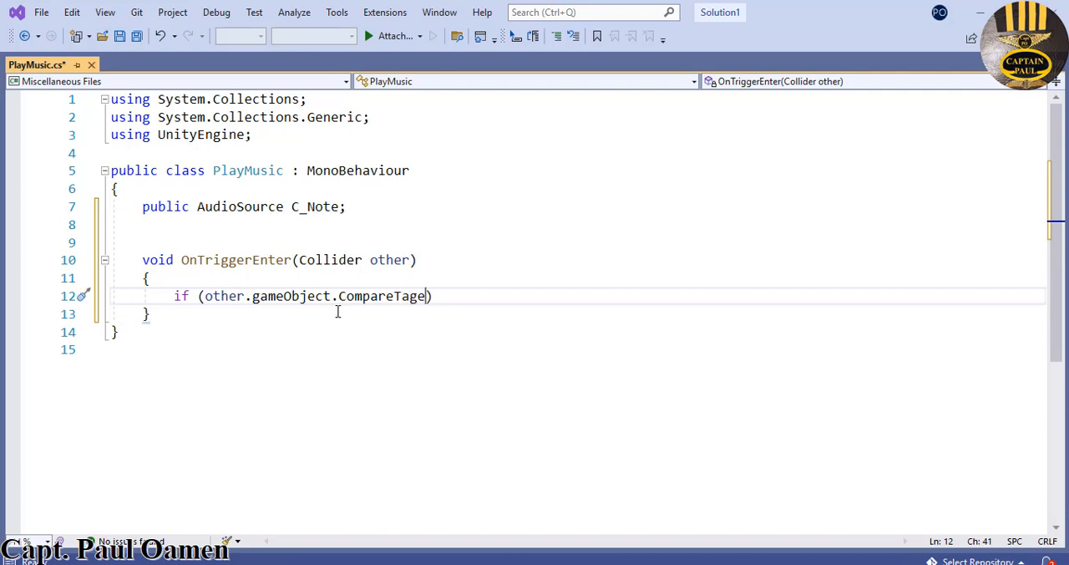
pyautogui.press('BackSpace')
pyautogui.write('(')
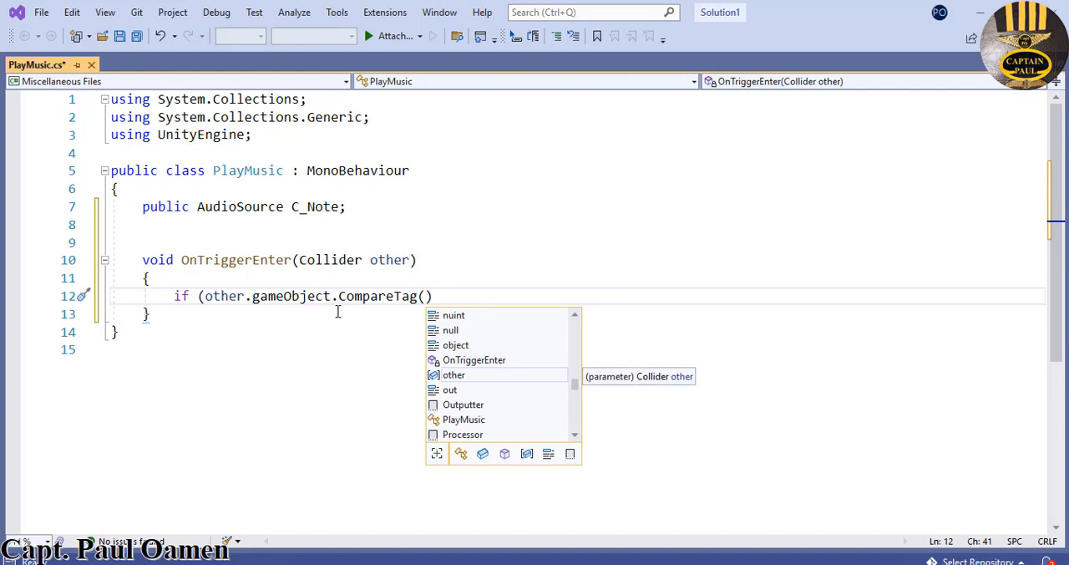
pyautogui.write('"')
pyautogui.write('cNot')
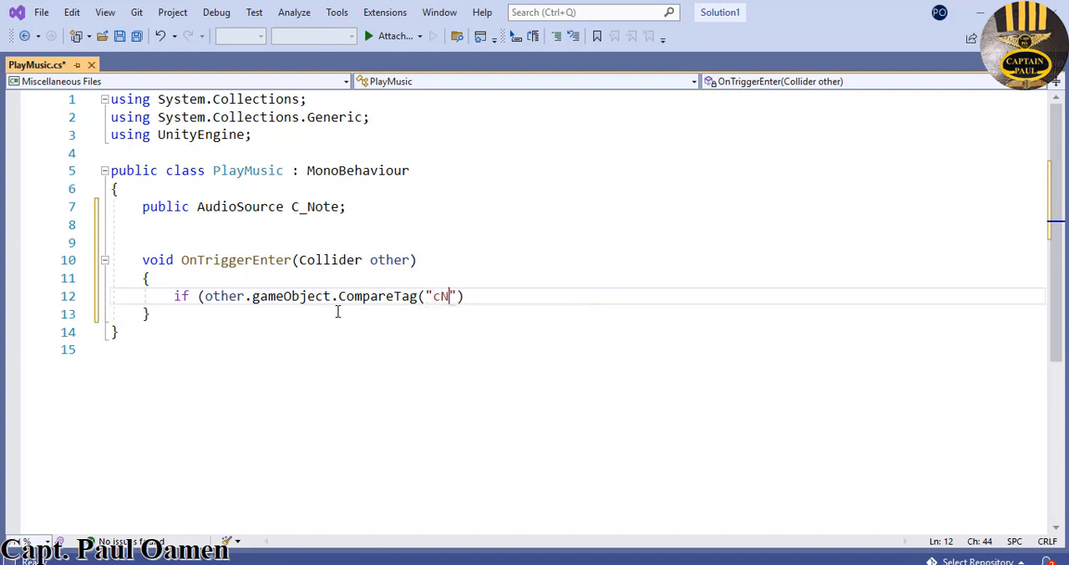
pyautogui.write('e")')
# - Pass "cNote" as the CompareTag argument, close the condition and add an empty braced body below the if line
pyautogui.click(472, 296)
pyautogui.moveTo(471, 296); pyautogui.dragTo(433, 295)
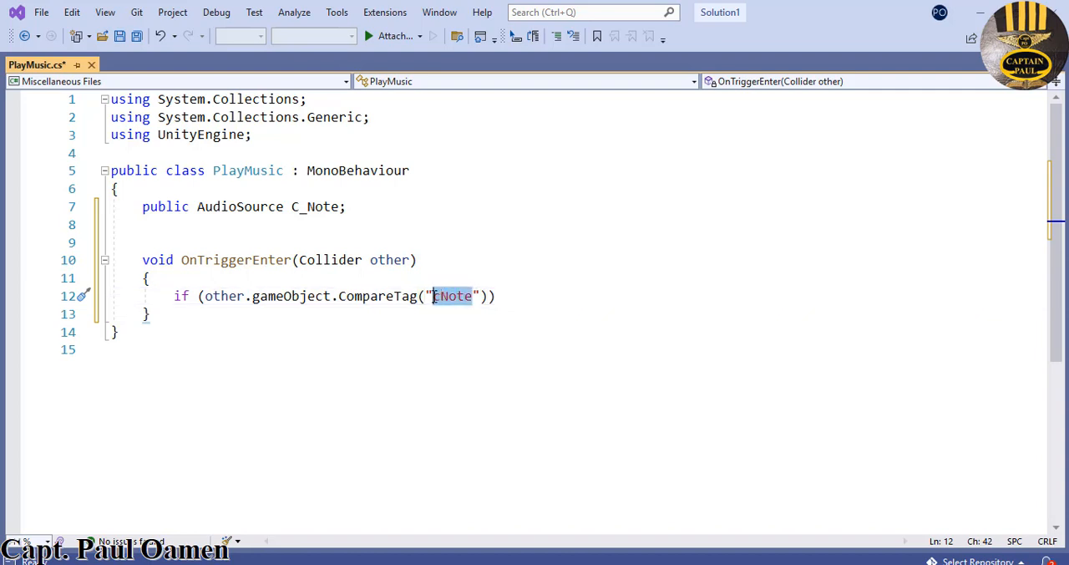
pyautogui.click(508, 294)
pyautogui.press('Return')
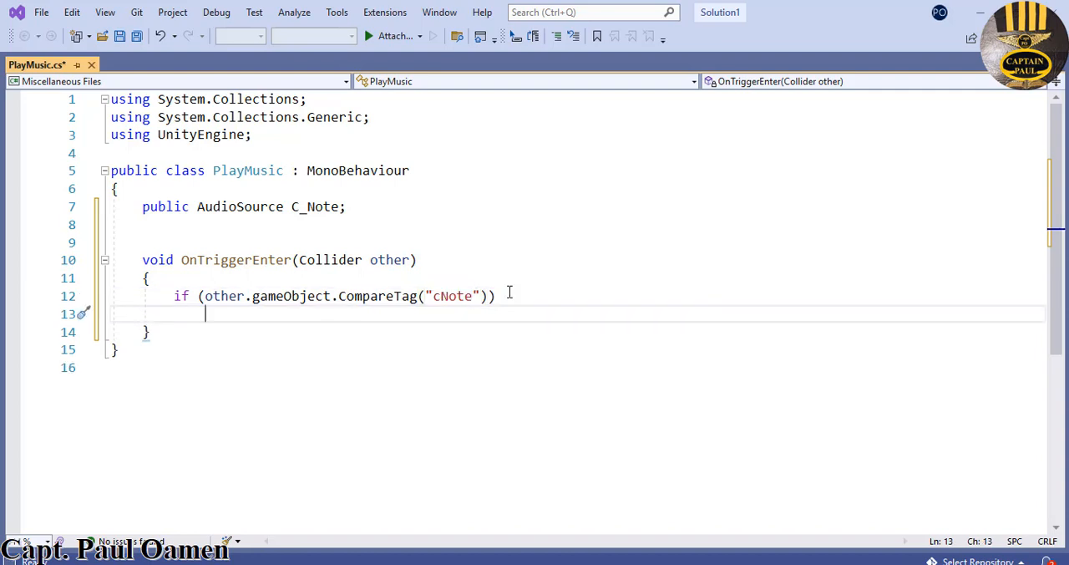
pyautogui.write('{')
pyautogui.press('Return')
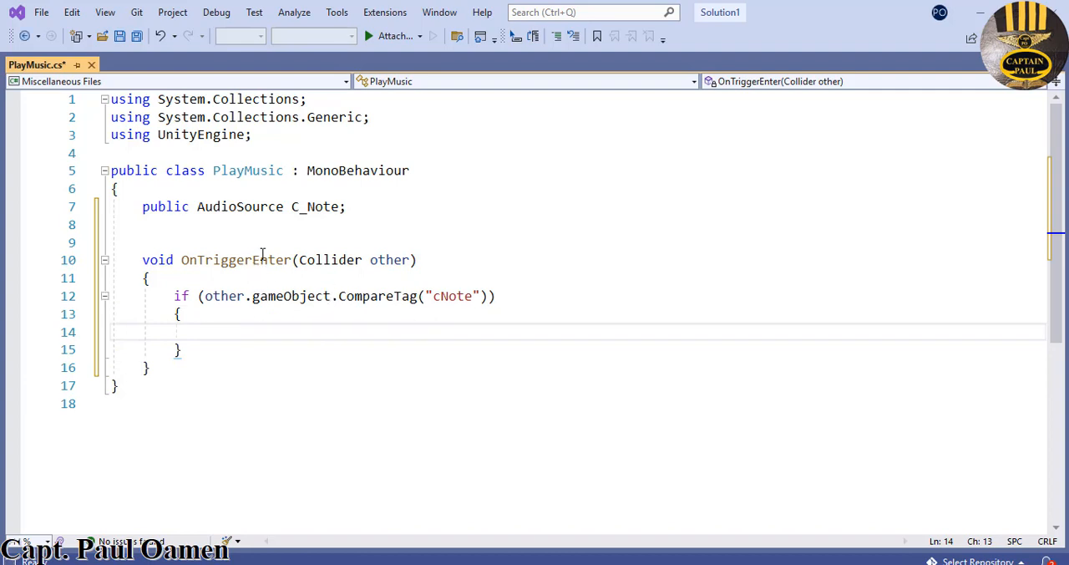
# - Add the statement "C_Note.Play();" inside the braces of the cNote if block
pyautogui.moveTo(340, 206); pyautogui.dragTo(293, 206)
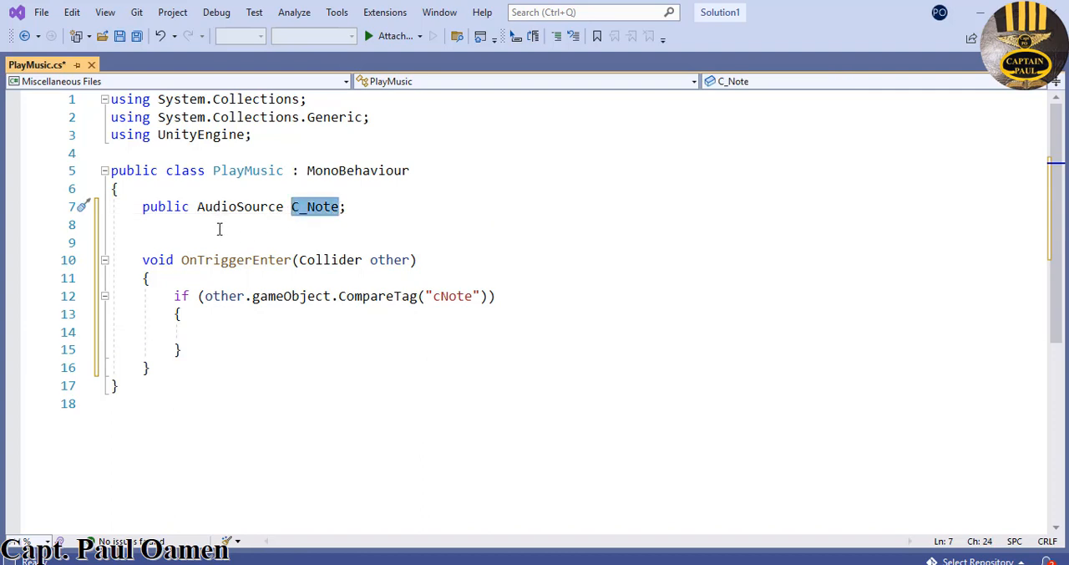
pyautogui.click(242, 335)
pyautogui.write('C_Note.Pl')
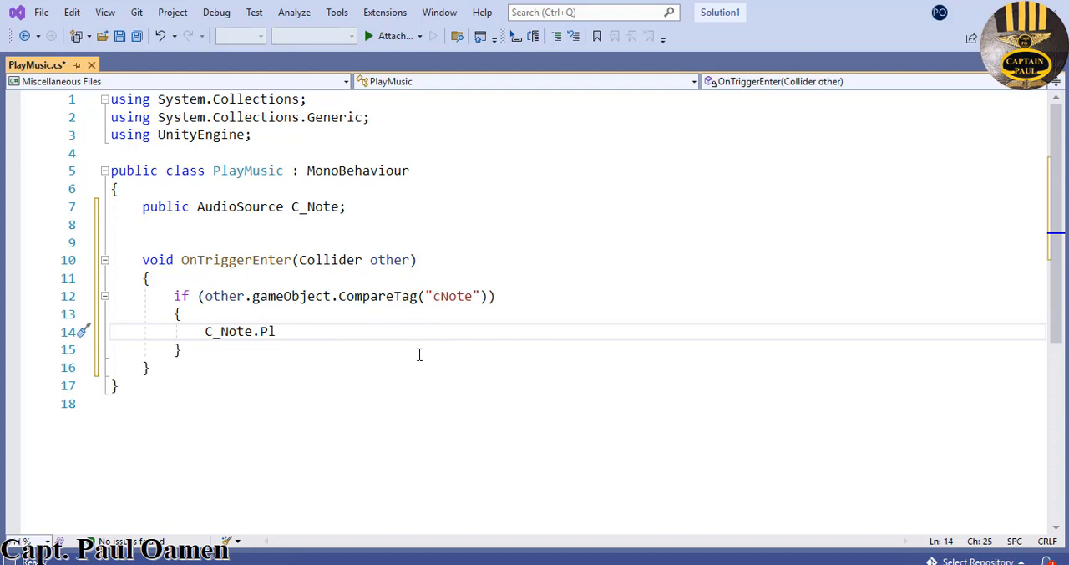
pyautogui.press('BackSpace')
pyautogui.write('ay')
pyautogui.press('BackSpace')
pyautogui.press('BackSpace')
pyautogui.press('BackSpace')
pyautogui.press('BackSpace')
pyautogui.write('ay();')
pyautogui.click(548, 402)
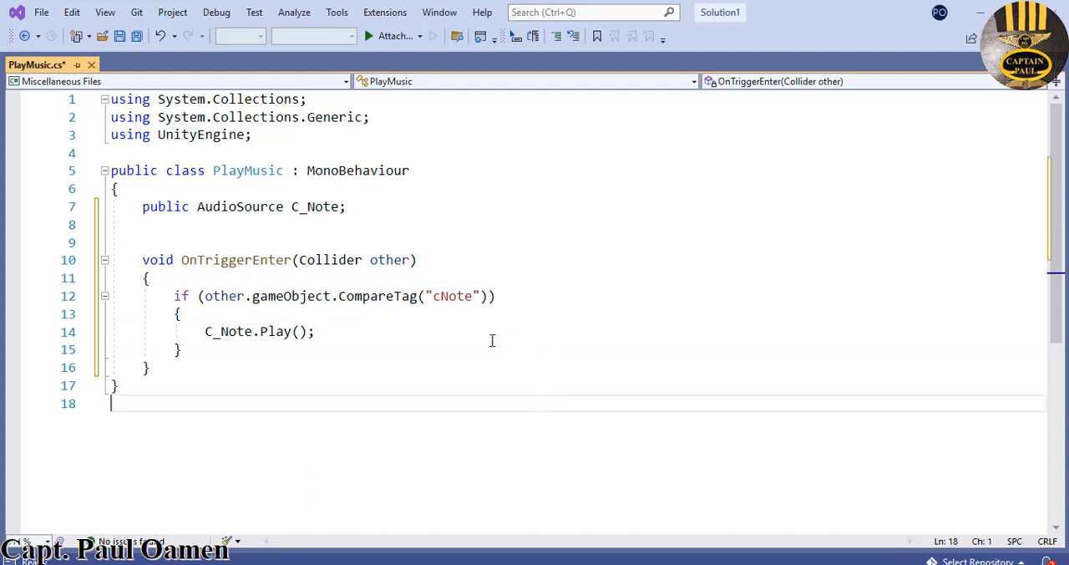
# - Save the PlayMusic script and switch back to the Unity editor
pyautogui.moveTo(176, 295); pyautogui.dragTo(210, 350)
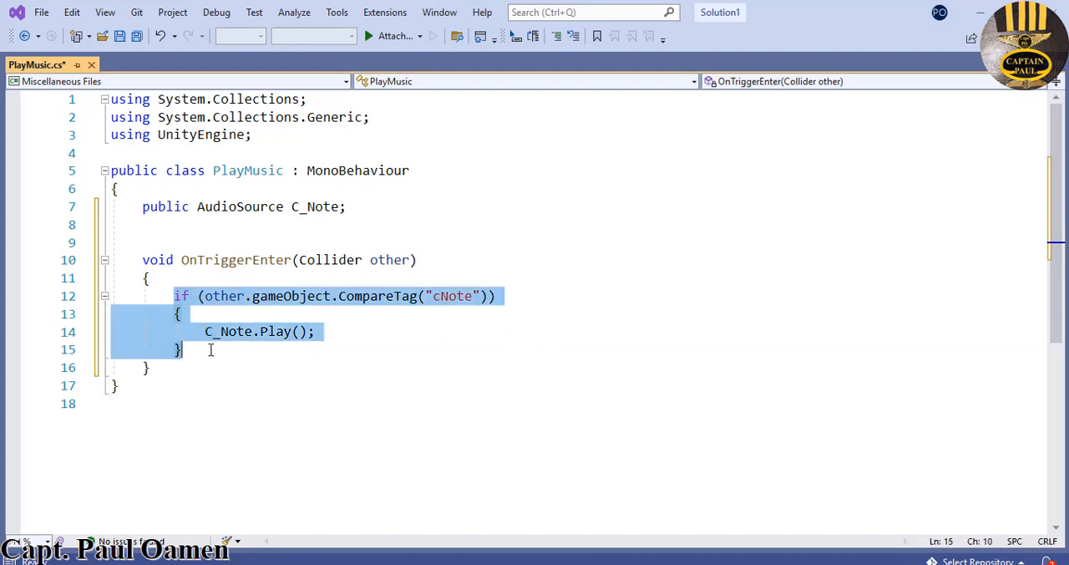
pyautogui.click(410, 377)
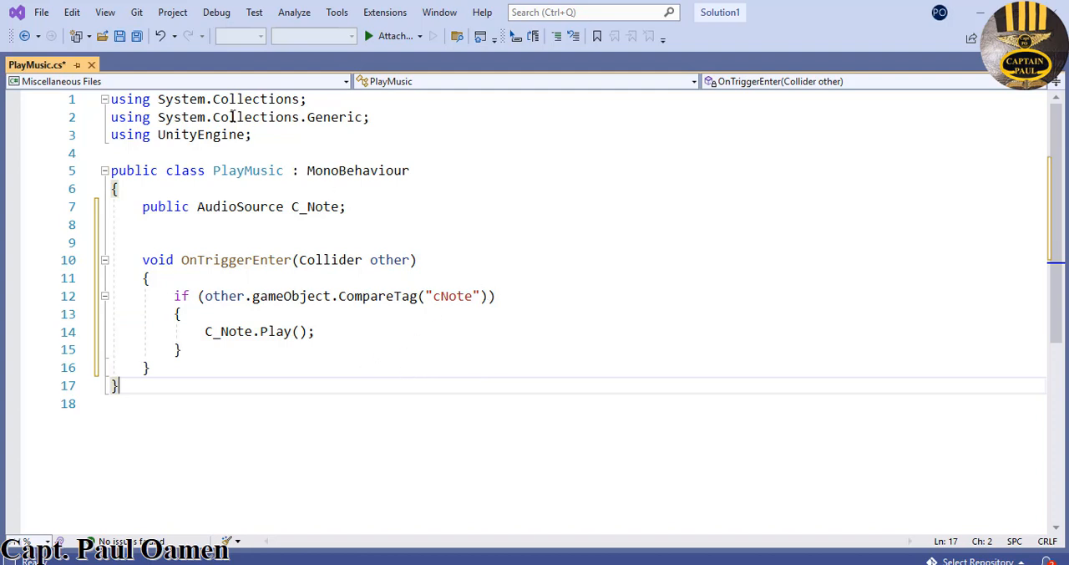
pyautogui.click(120, 36)
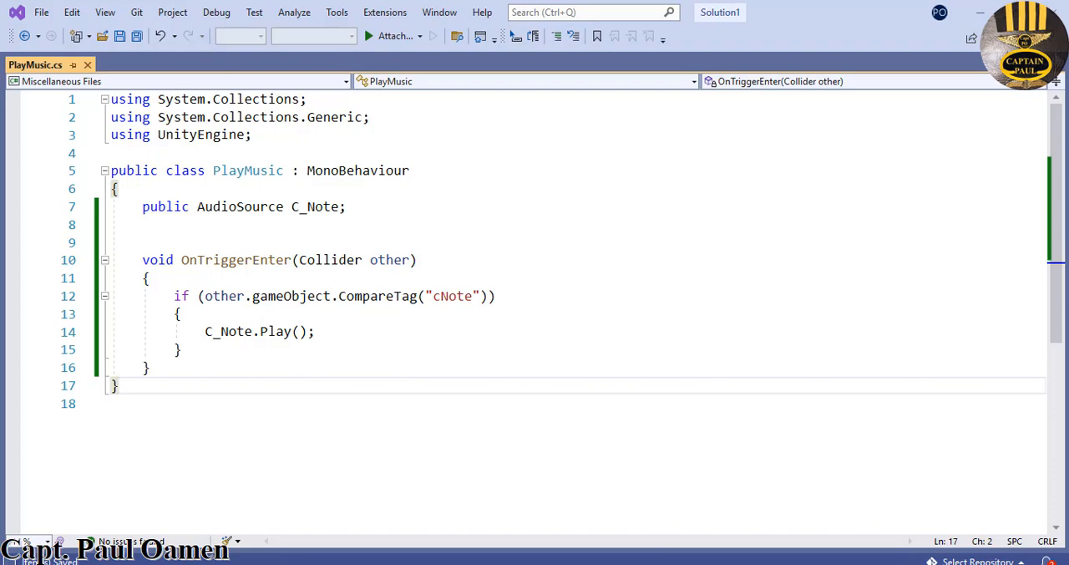
pyautogui.click(981, 12)
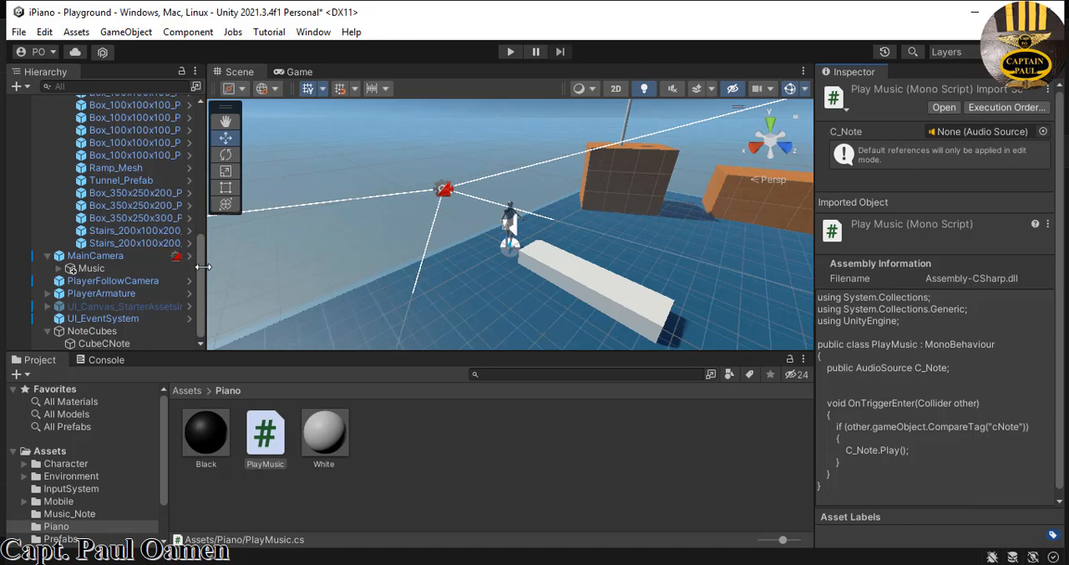
# - Collapse the Environment object in the scene hierarchy and attach the PlayMusic script to PlayerArmature
pyautogui.moveTo(200, 270); pyautogui.dragTo(147, 122)
pyautogui.click(48, 126)
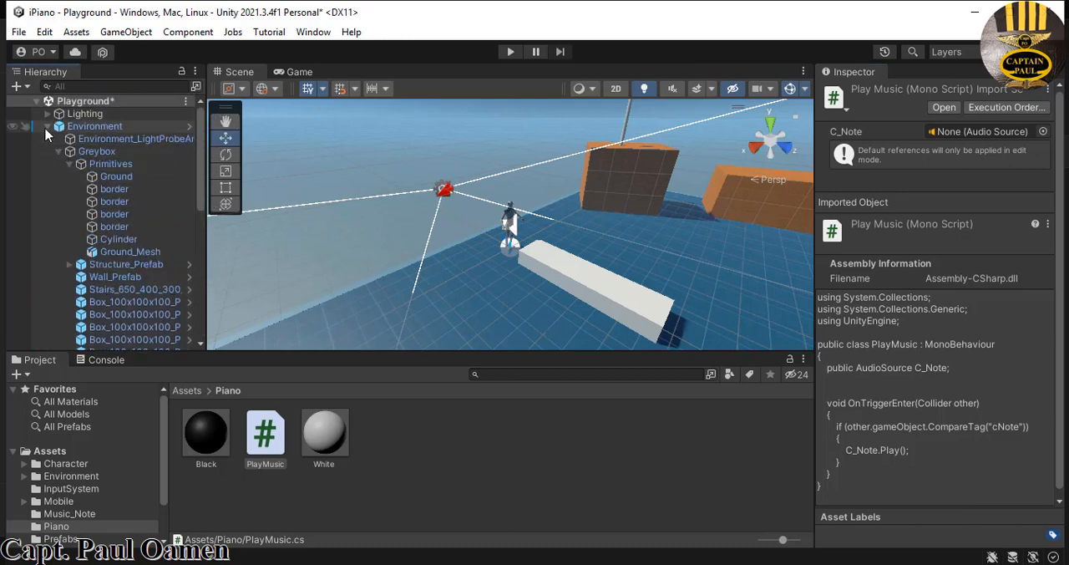
pyautogui.click(101, 176)
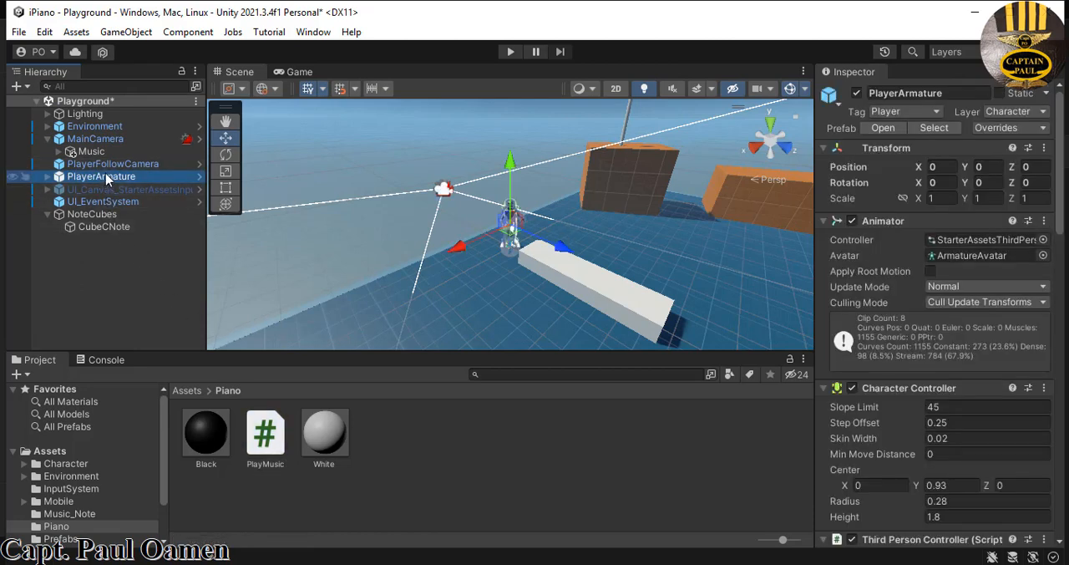
pyautogui.click(275, 434)
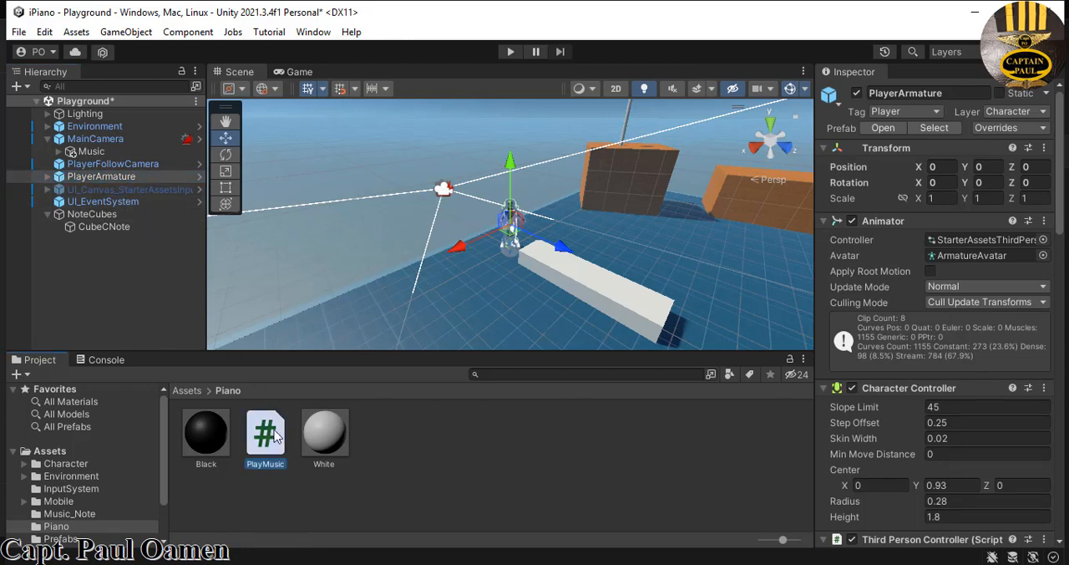
pyautogui.moveTo(275, 434); pyautogui.dragTo(142, 176)
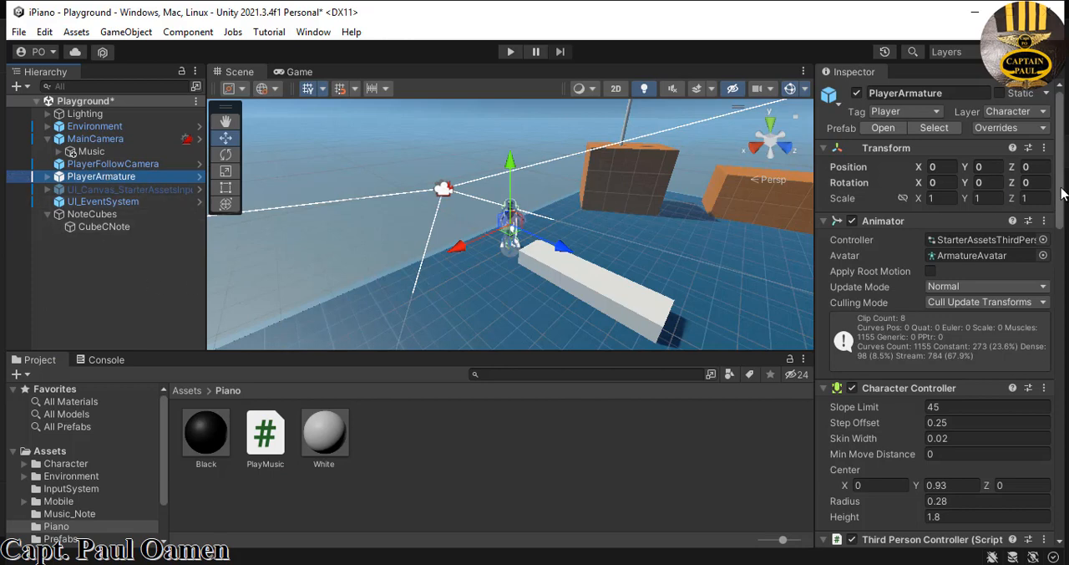
pyautogui.moveTo(1061, 193); pyautogui.dragTo(1059, 527)
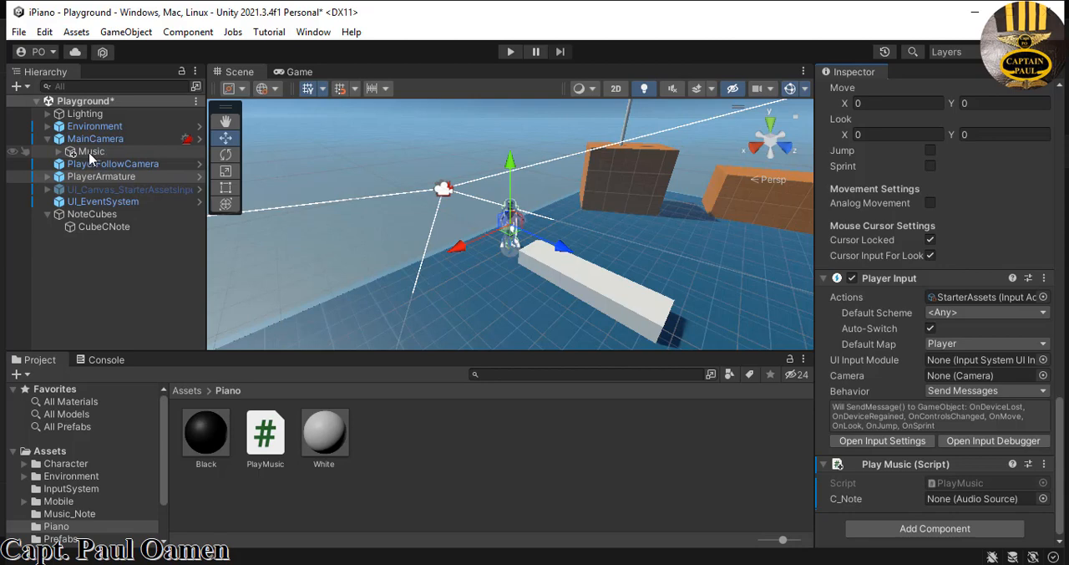
# - Assign the NoteC audio source under Music to the C_Note field of PlayerArmature's Play Music script
pyautogui.click(58, 151)
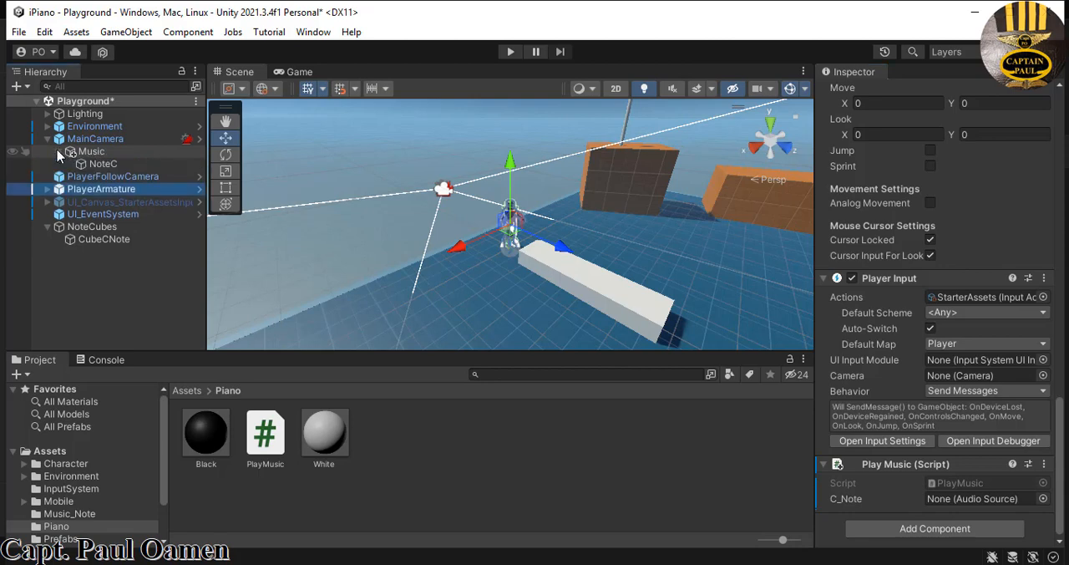
pyautogui.click(97, 165)
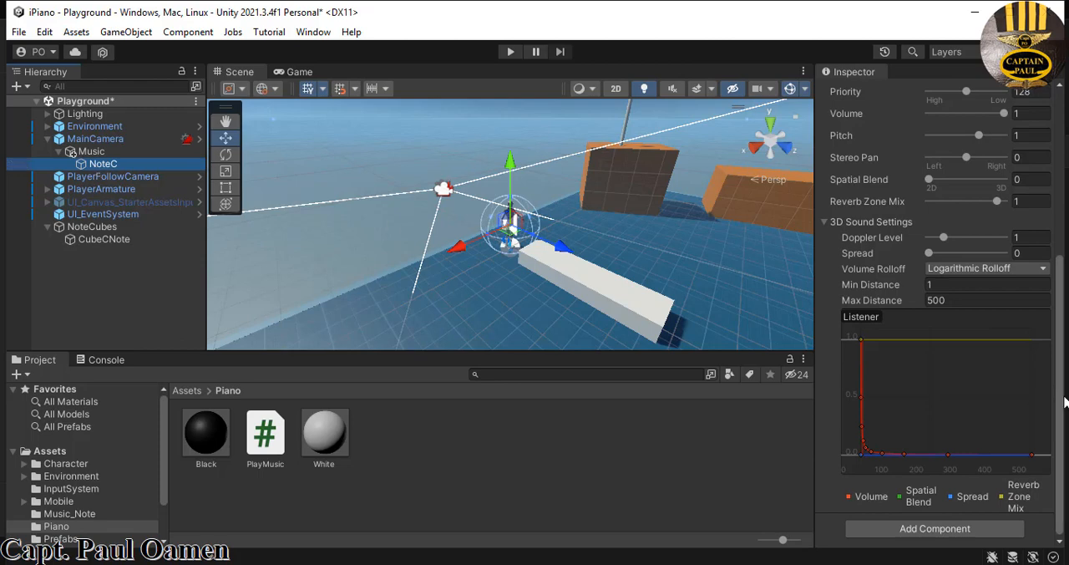
pyautogui.moveTo(1063, 397); pyautogui.dragTo(1063, 234)
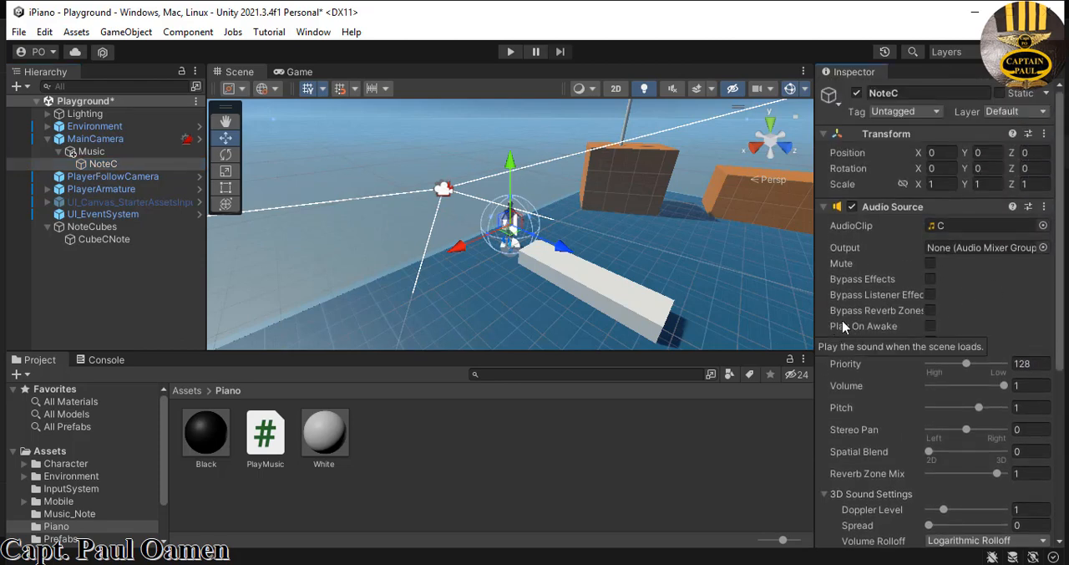
pyautogui.click(99, 189)
pyautogui.moveTo(1061, 203); pyautogui.dragTo(1059, 543)
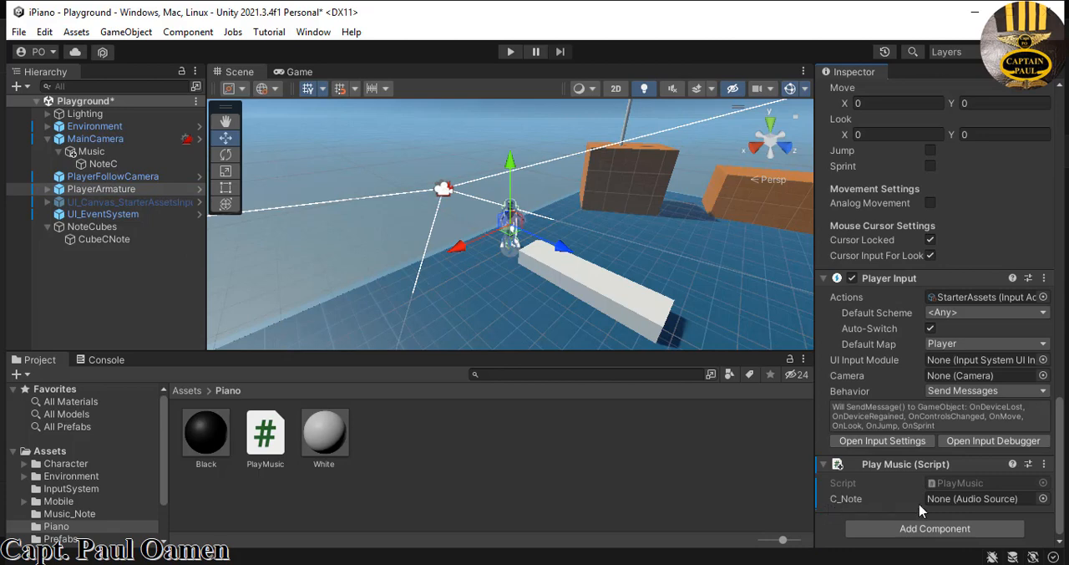
pyautogui.moveTo(100, 164); pyautogui.dragTo(958, 501)
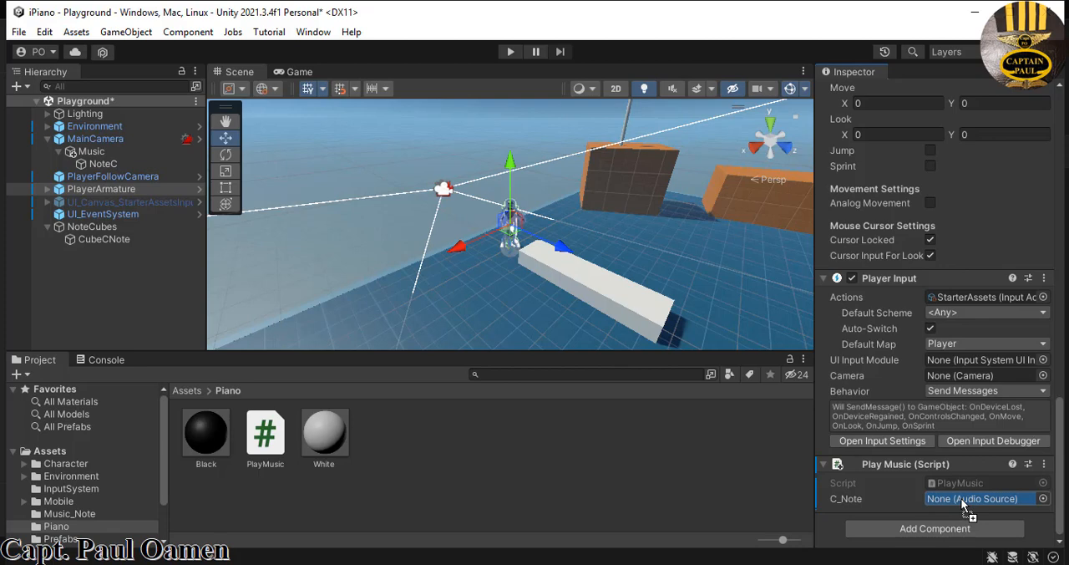
pyautogui.moveTo(962, 504); pyautogui.dragTo(963, 504)
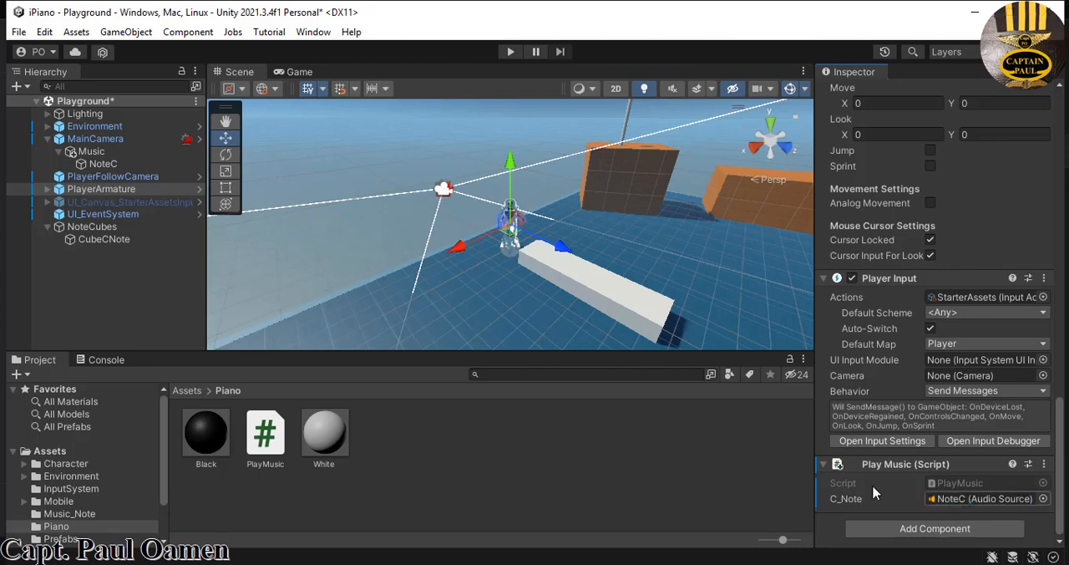
# - Playtest the scene by walking the character onto the white key and jumping on it, then stop play mode
pyautogui.click(511, 52)
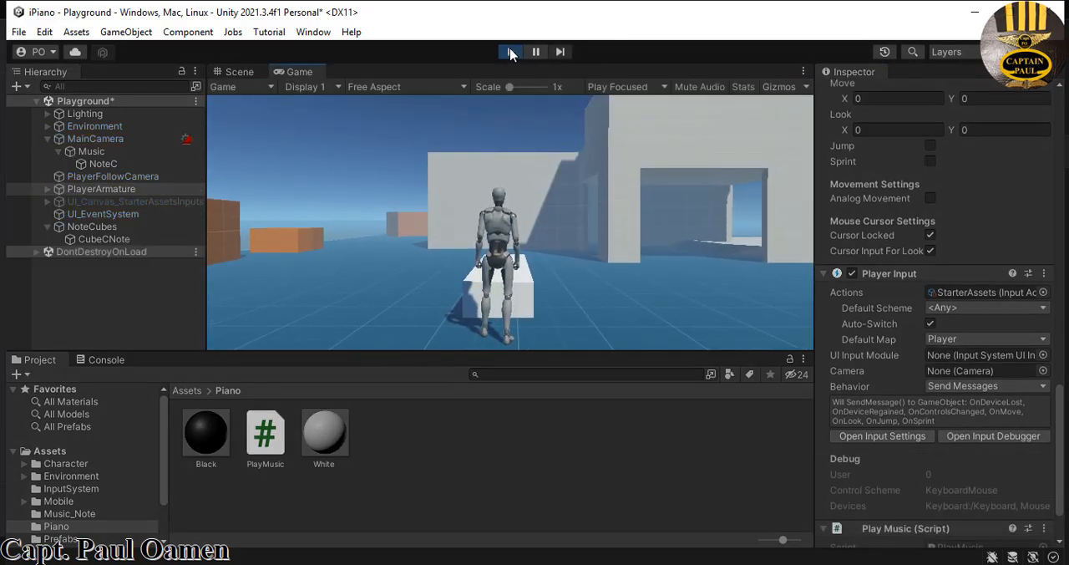
pyautogui.press('w')
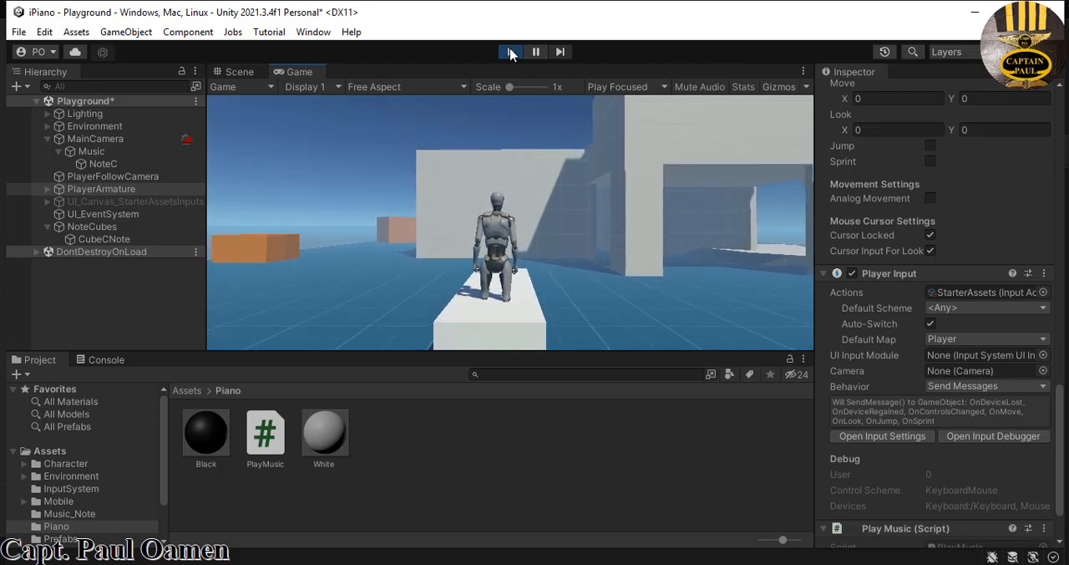
pyautogui.press('space')
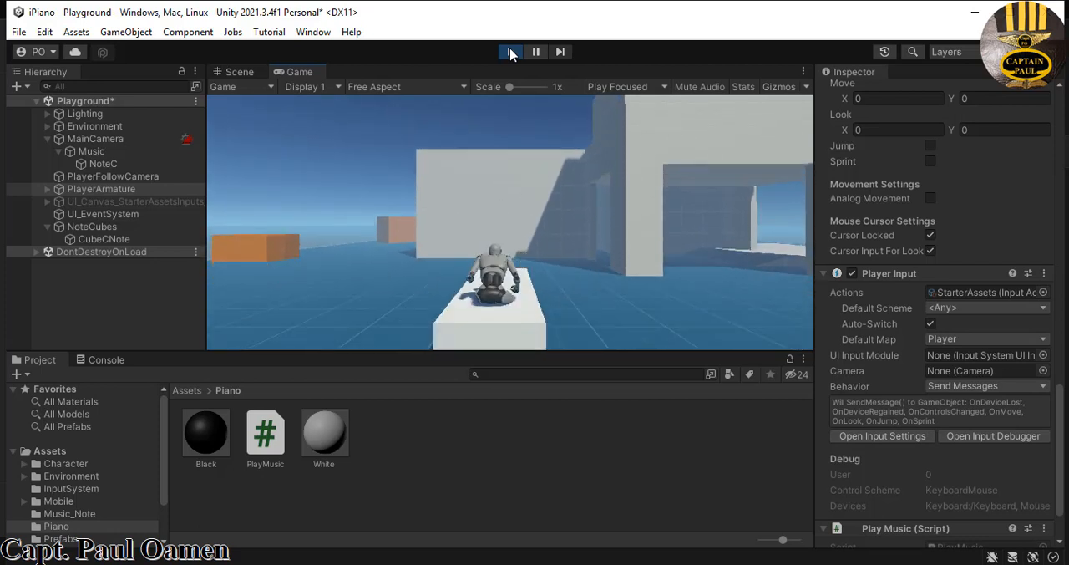
pyautogui.press('space')
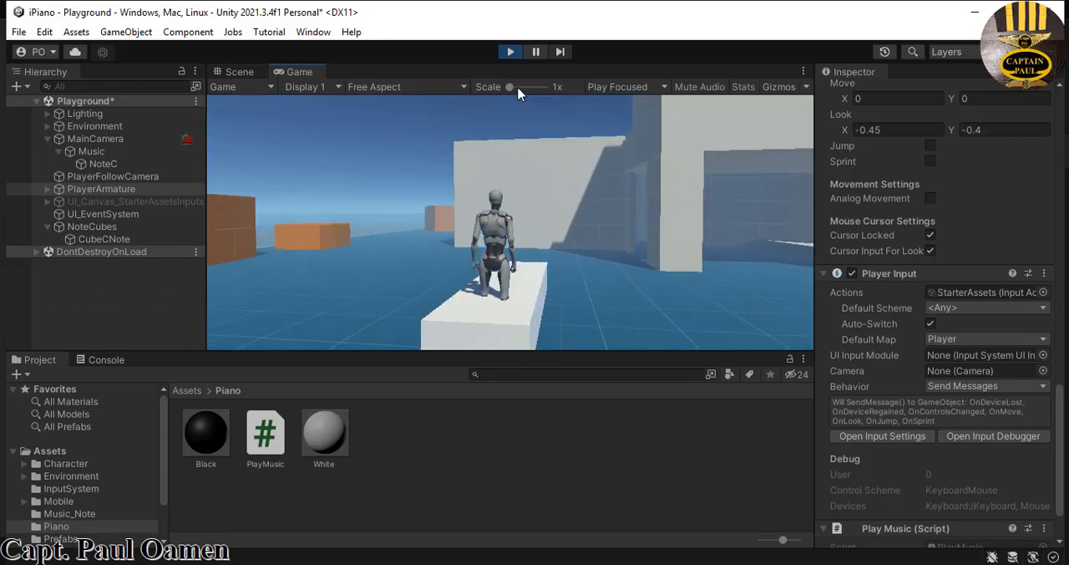
pyautogui.hotkey('ctrl', 'p')
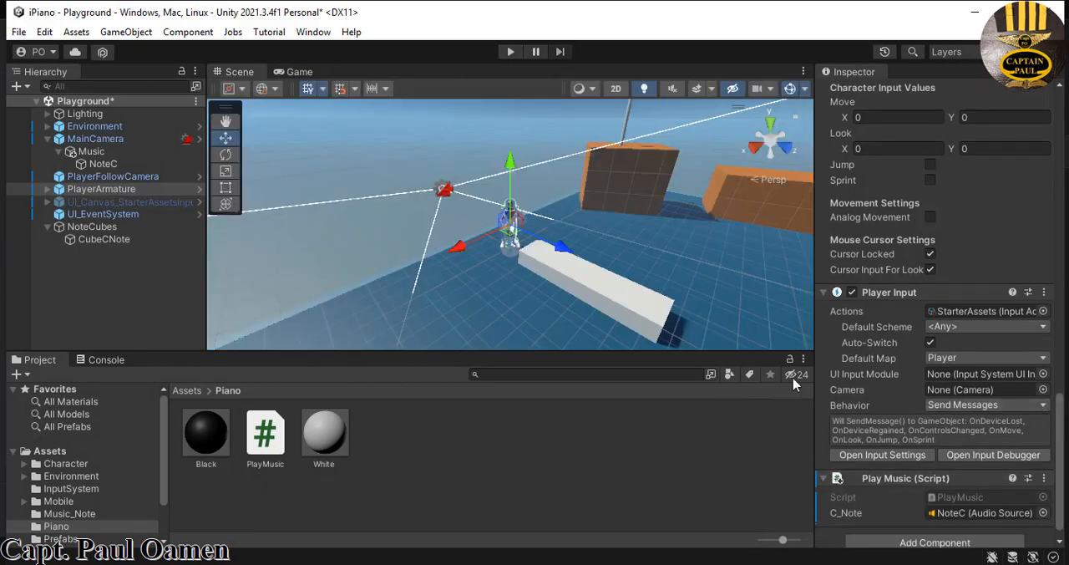
# - Try CubeCNote with Is Trigger off on its Mesh Collider, playtesting by walking and jumping on it, then re-enable Is Trigger
pyautogui.click(633, 305)
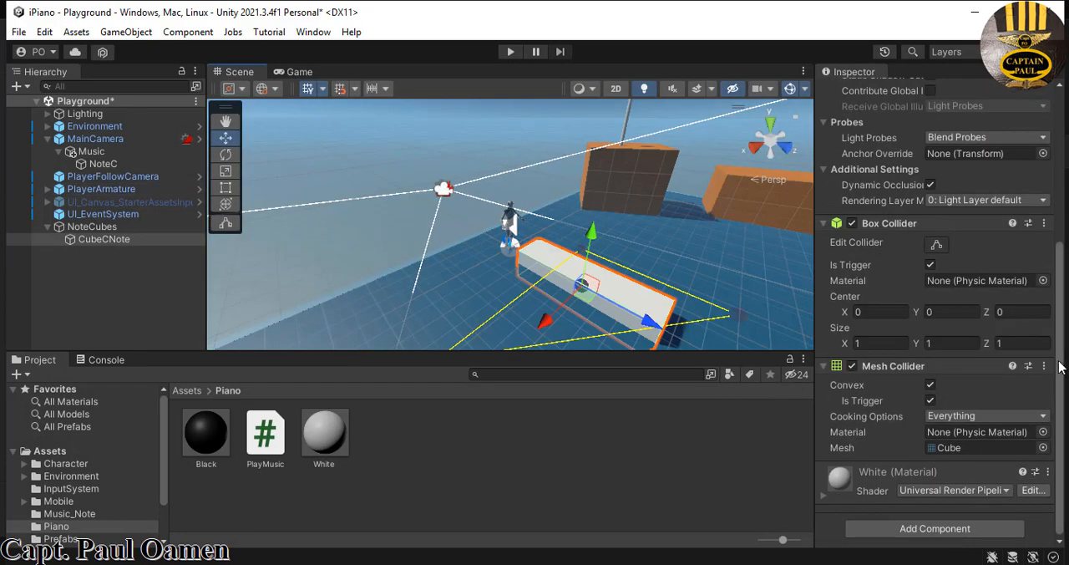
pyautogui.click(930, 401)
pyautogui.click(512, 51)
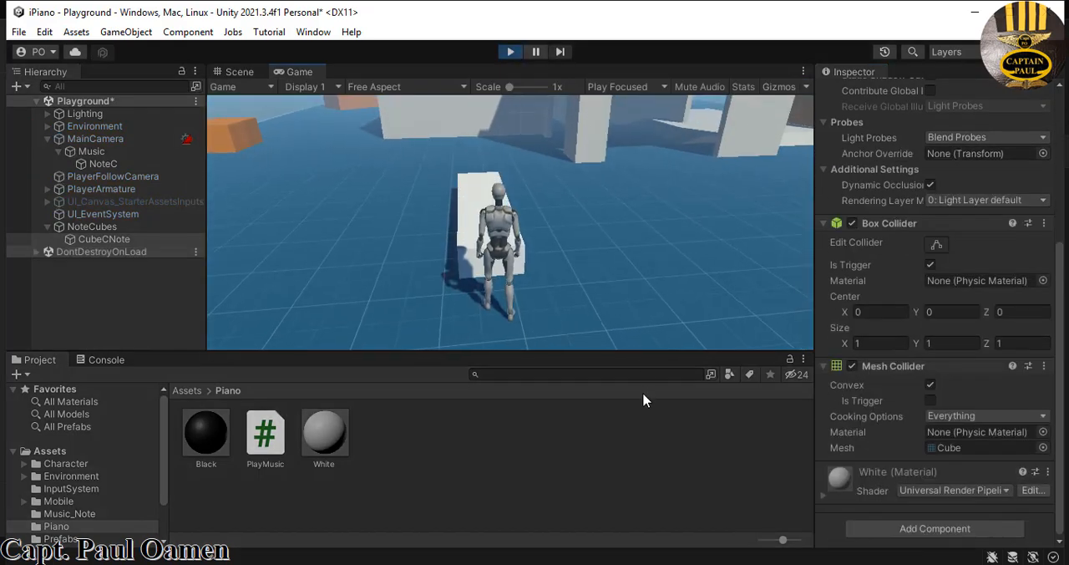
pyautogui.press('w')
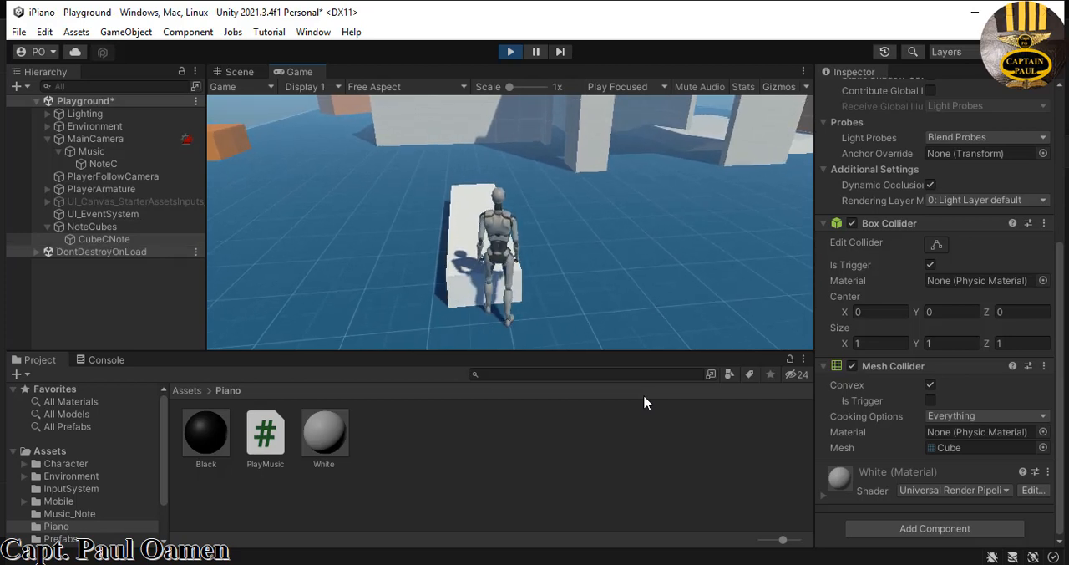
pyautogui.press('space')
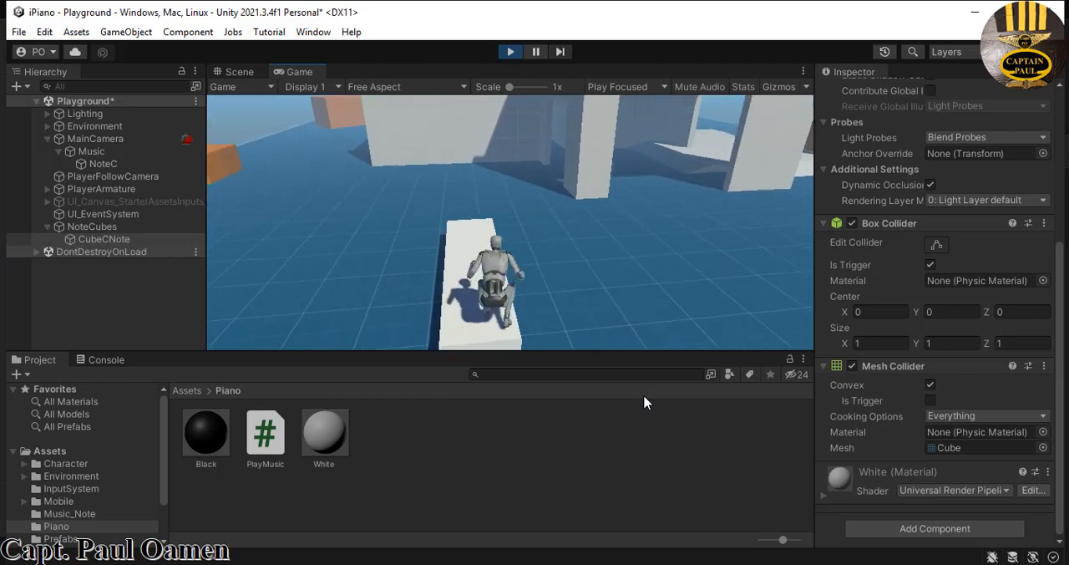
pyautogui.press('w')
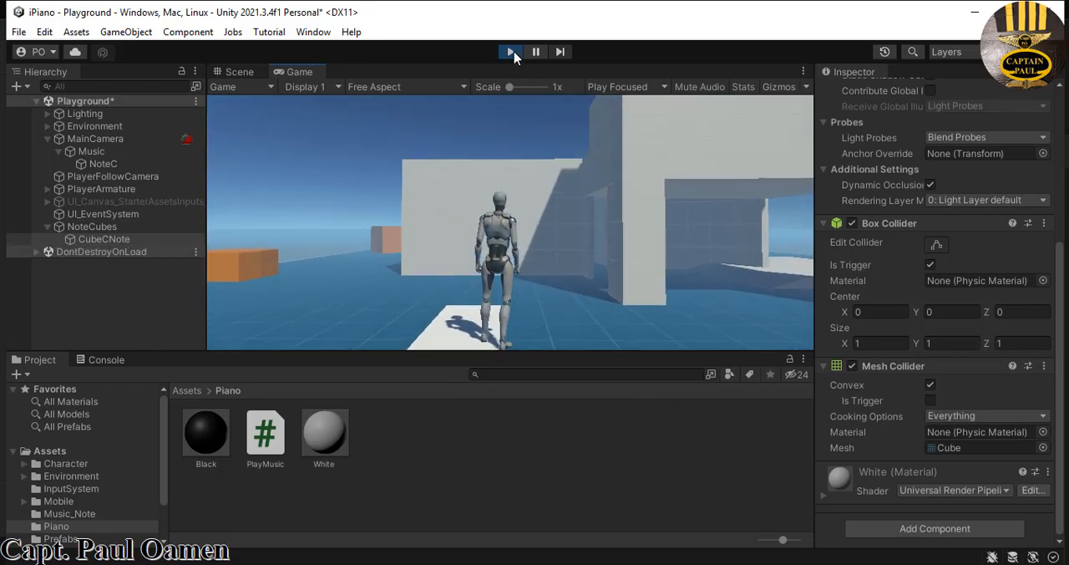
pyautogui.click(511, 51)
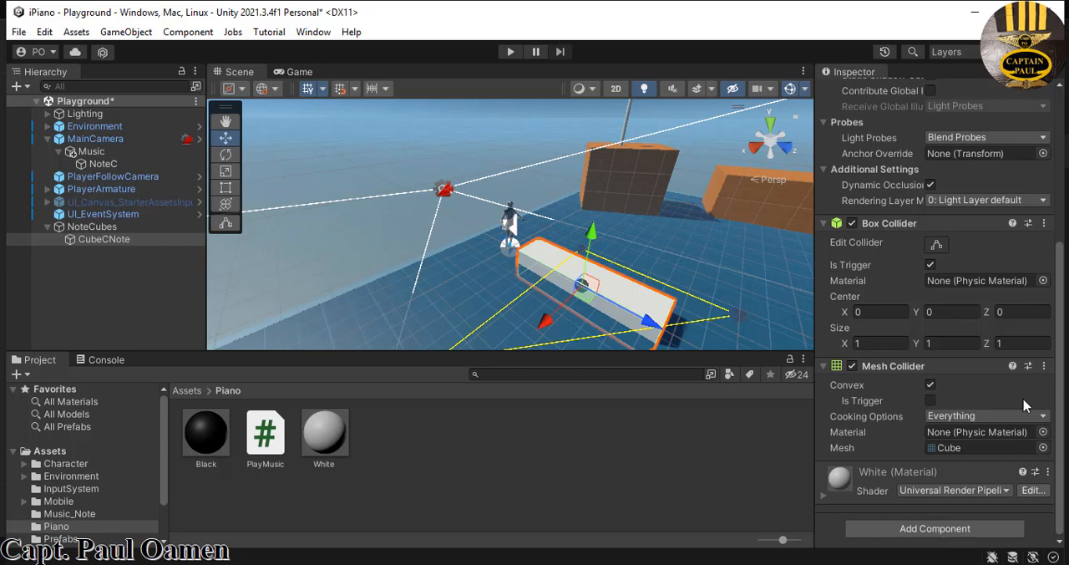
pyautogui.click(931, 401)
# - Duplicate CubeCNote under NoteCubes and rename the copy CoverCNote
pyautogui.click(103, 241)
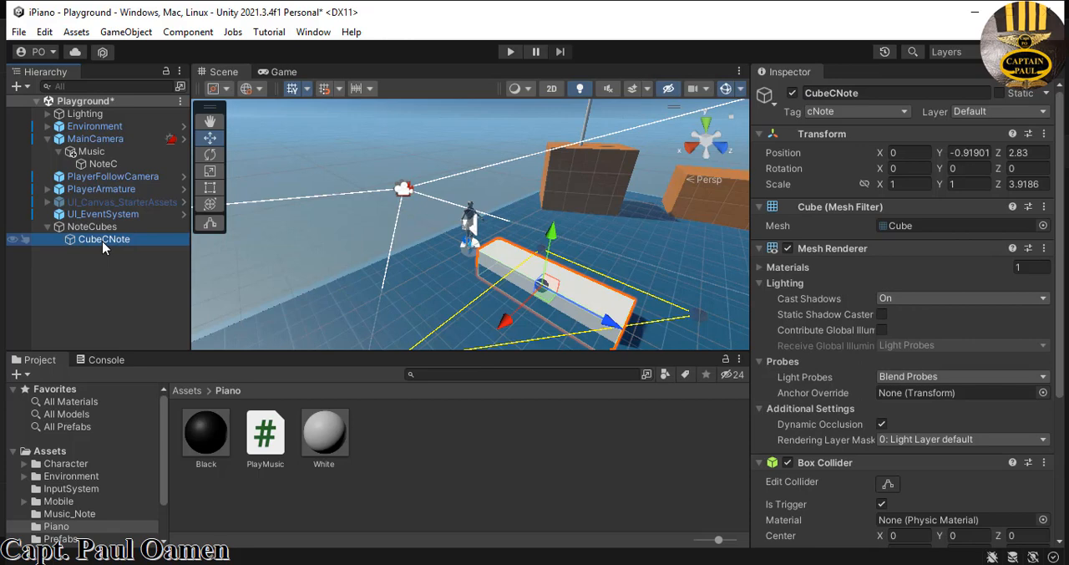
pyautogui.rightClick(102, 244)
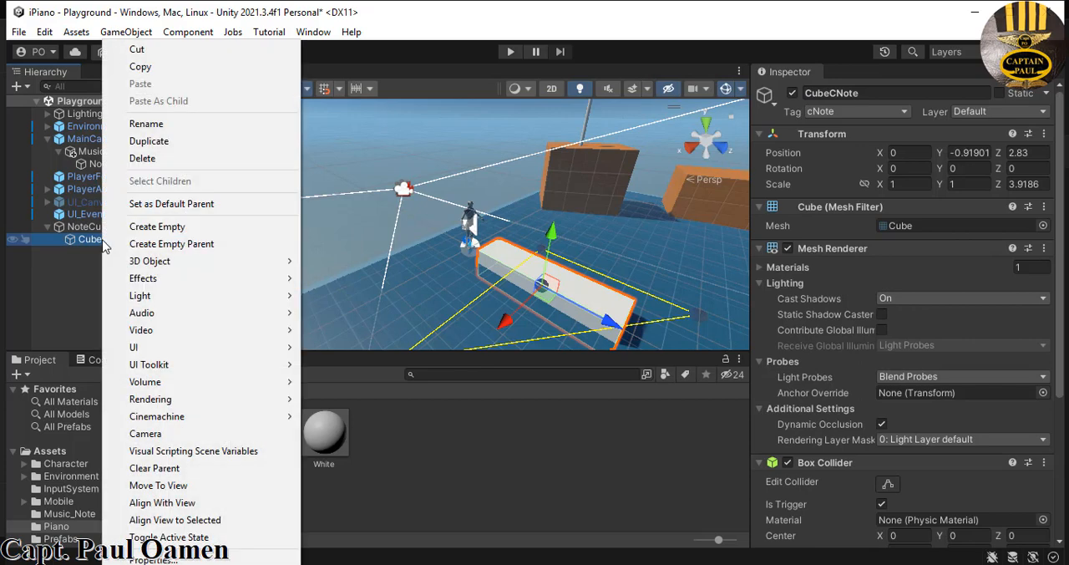
pyautogui.click(144, 140)
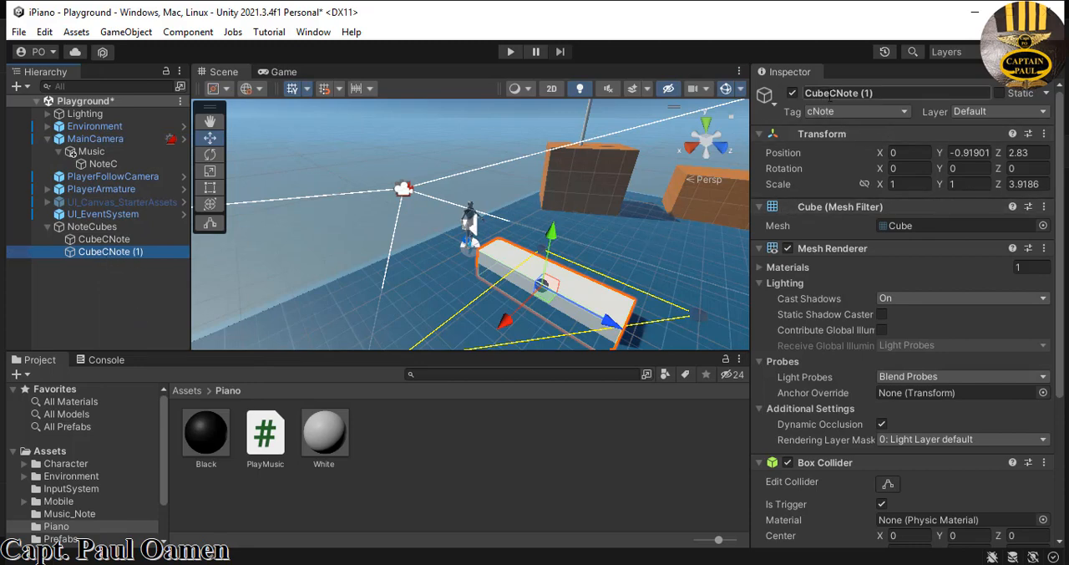
pyautogui.click(832, 93)
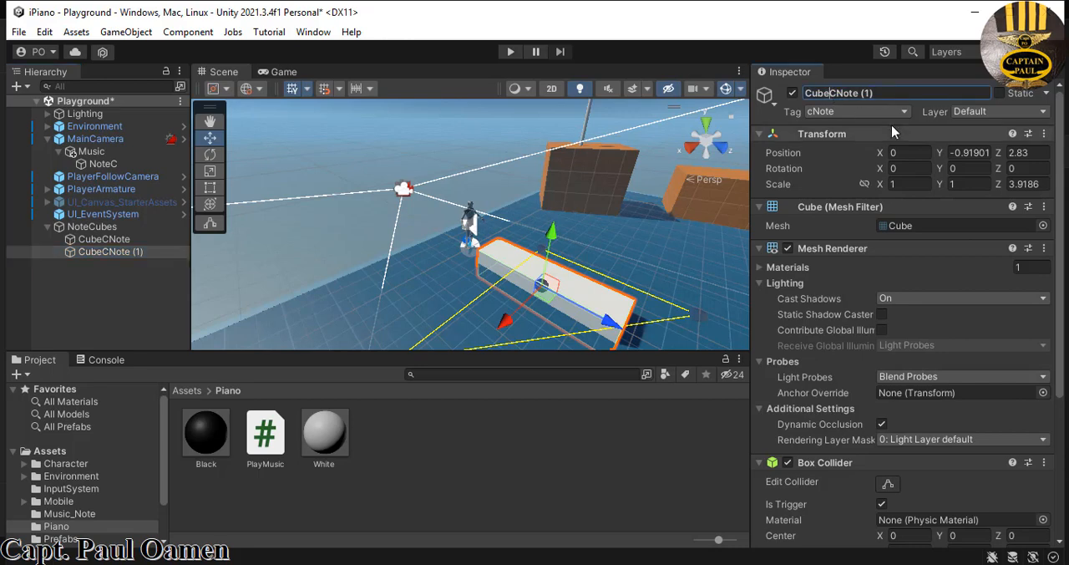
pyautogui.press('BackSpace')
pyautogui.press('BackSpace')
pyautogui.press('BackSpace')
pyautogui.write('over')
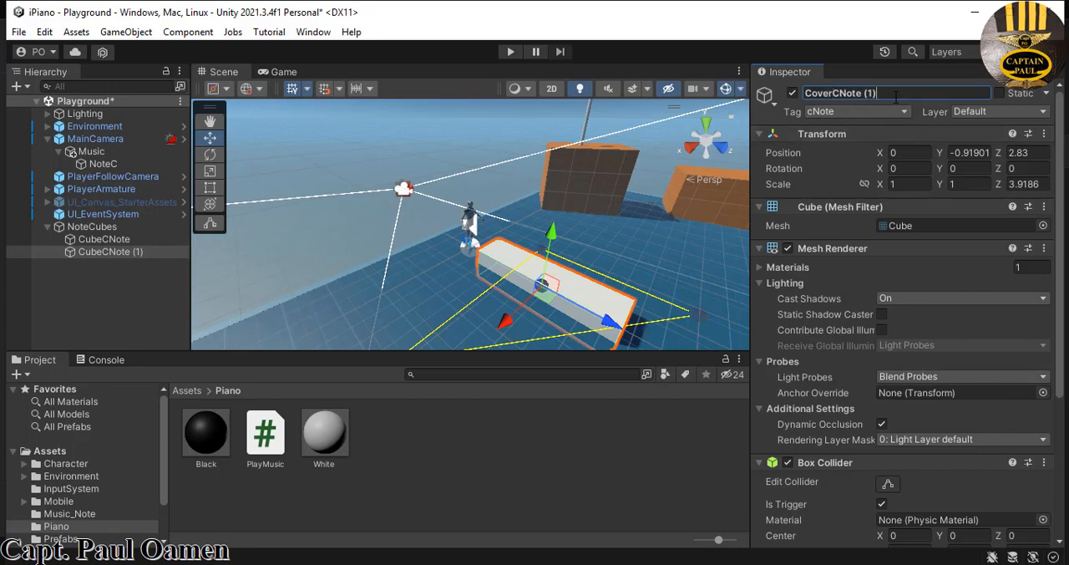
pyautogui.press('Return')
# - Deactivate the original CubeCNote object
pyautogui.click(117, 241)
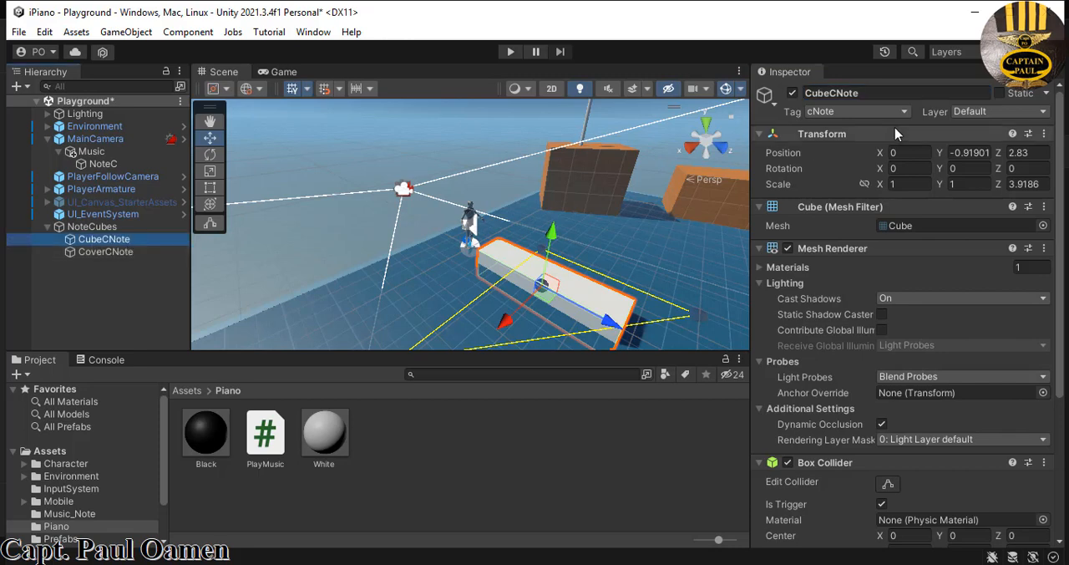
pyautogui.click(793, 94)
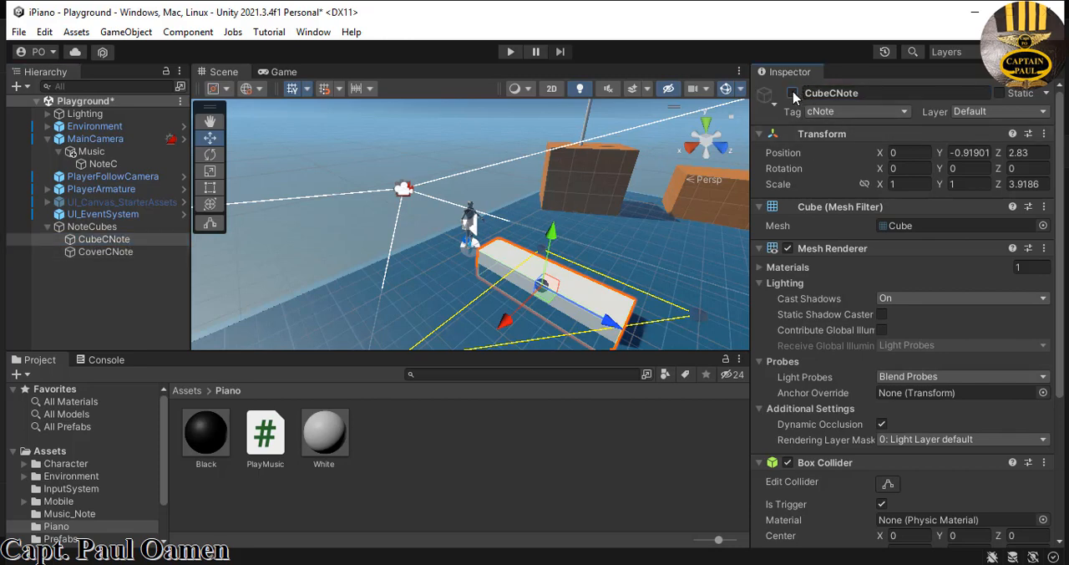
# - Set CoverCNote's Y scale to 0.5 and move the cube vertically to a Y position of about -0.85
pyautogui.click(109, 253)
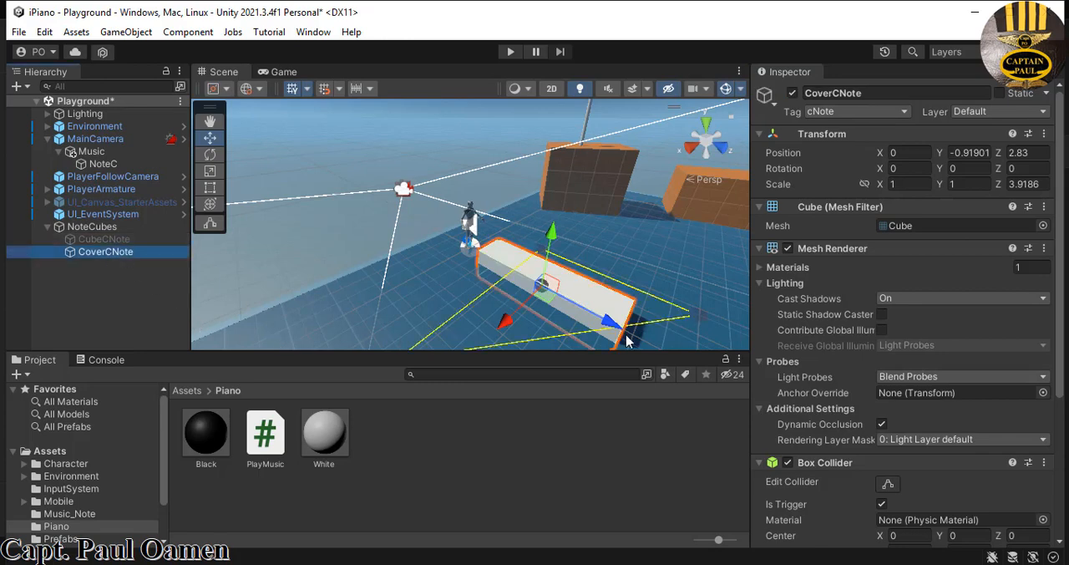
pyautogui.moveTo(553, 241); pyautogui.dragTo(555, 243)
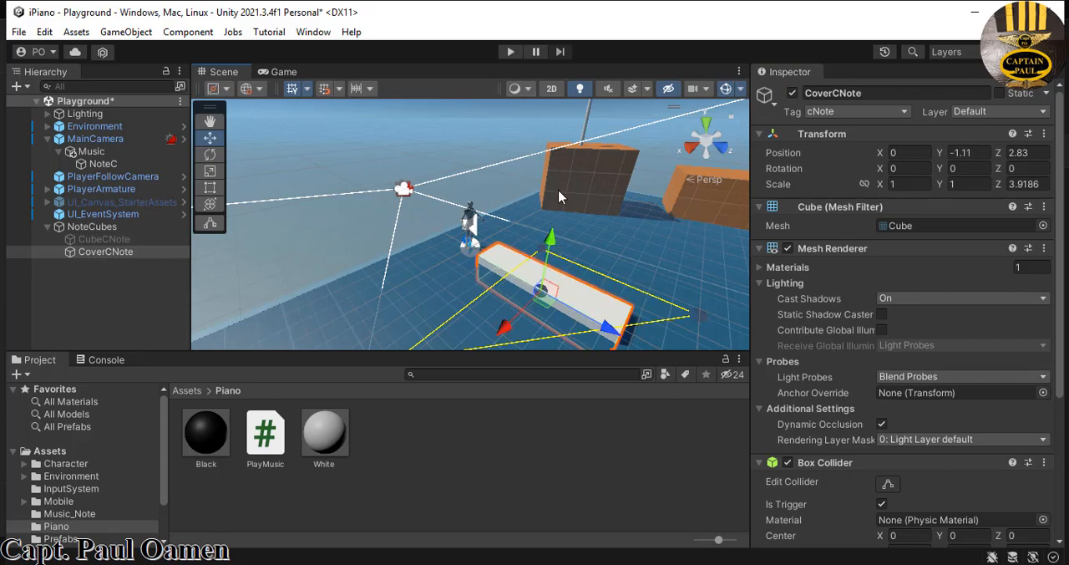
pyautogui.moveTo(551, 239); pyautogui.dragTo(554, 219)
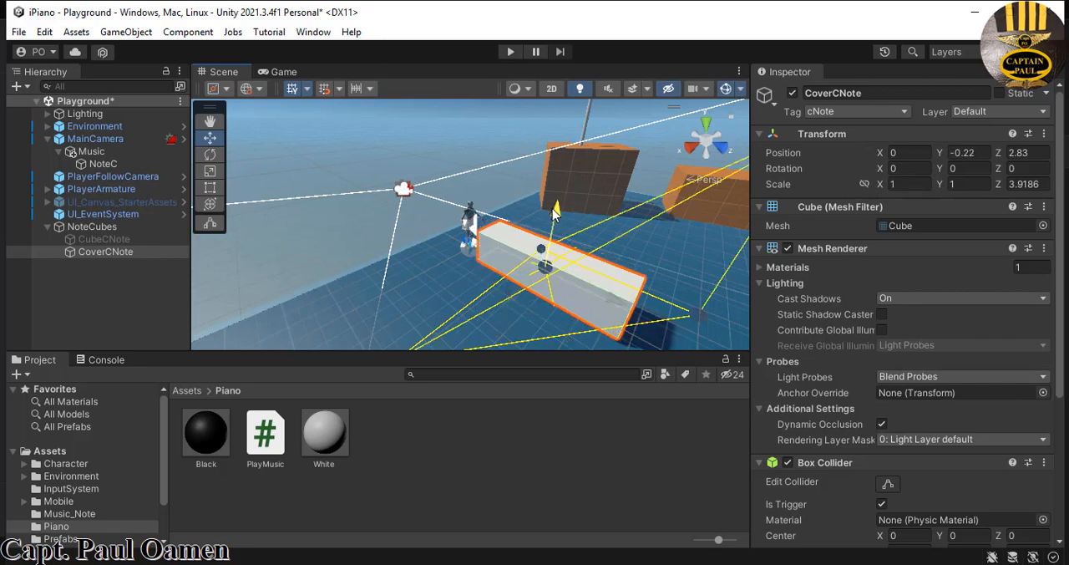
pyautogui.click(970, 183)
pyautogui.write('0.5')
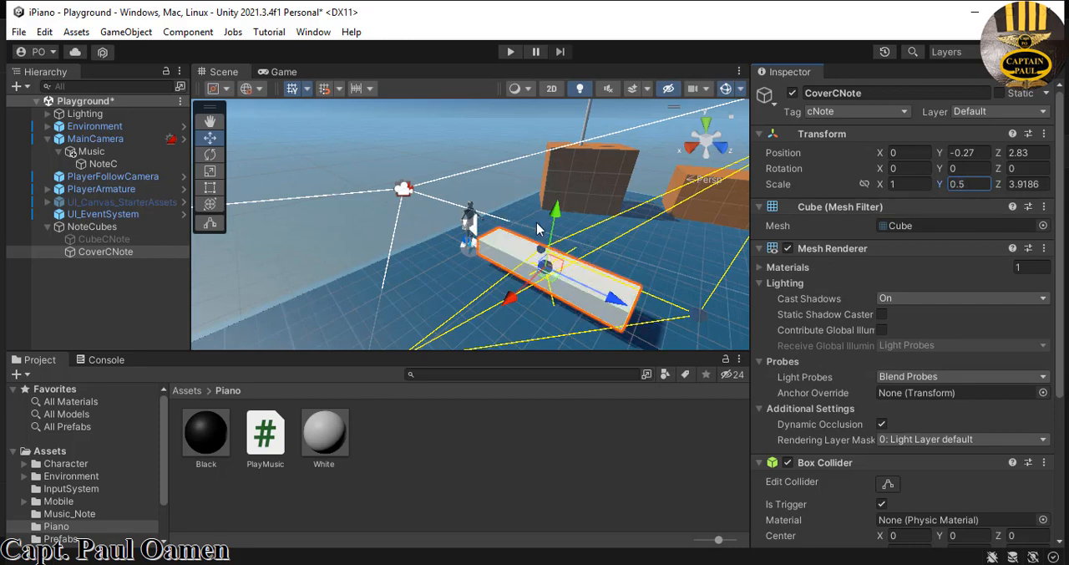
pyautogui.moveTo(554, 214); pyautogui.dragTo(554, 234)
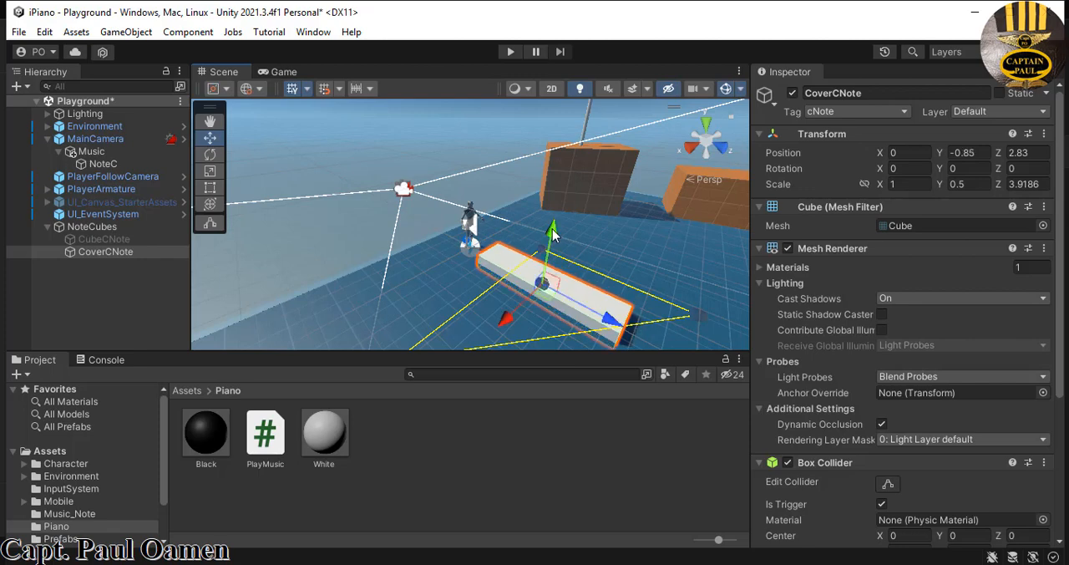
# - Playtest the flattened cover cube by walking the character into it and back, then stop play mode
pyautogui.click(512, 52)
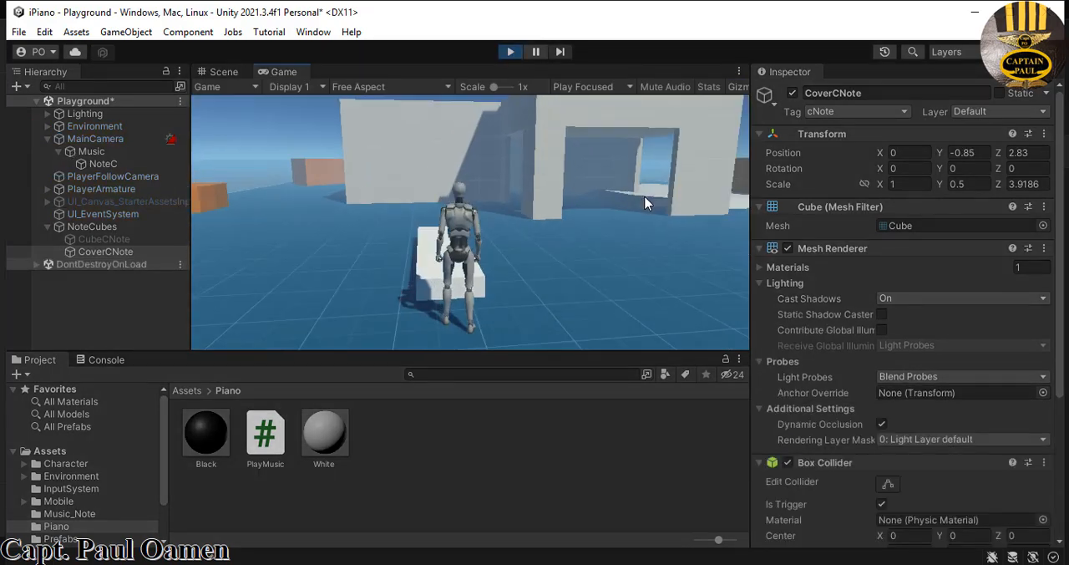
pyautogui.press('w')
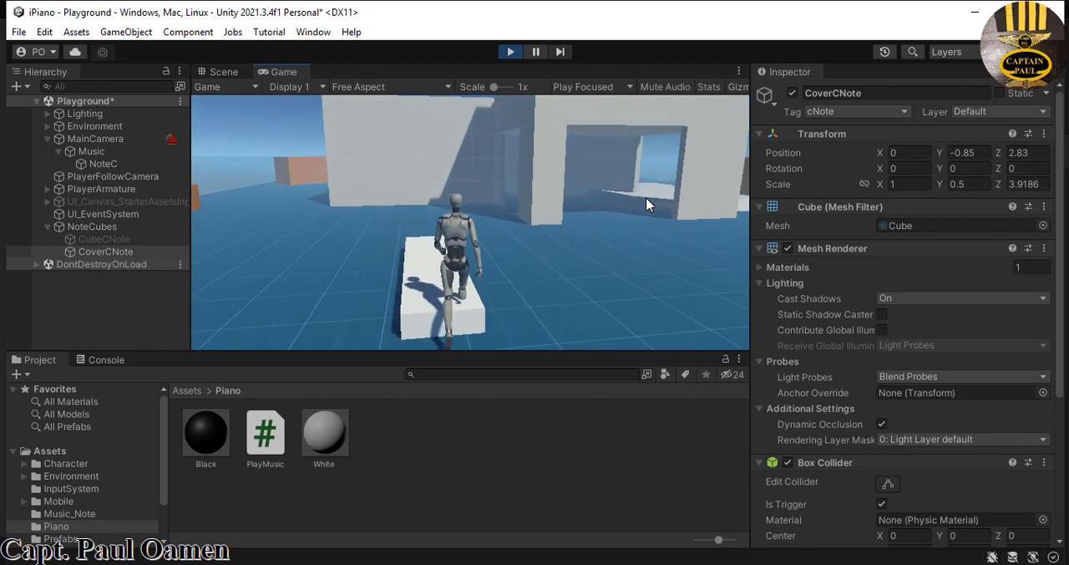
pyautogui.press('s')
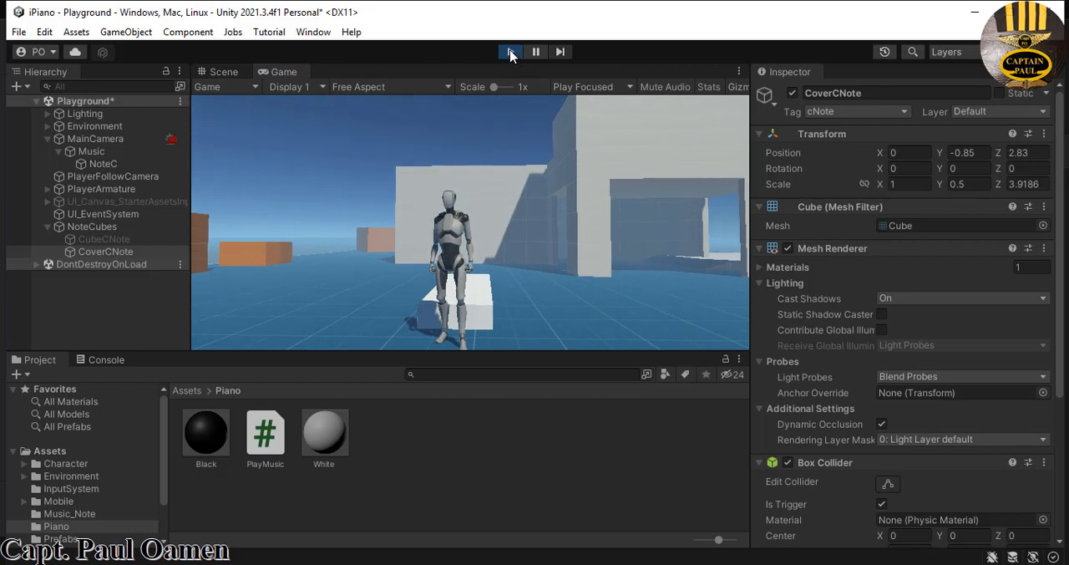
pyautogui.hotkey('ctrl', 'p')
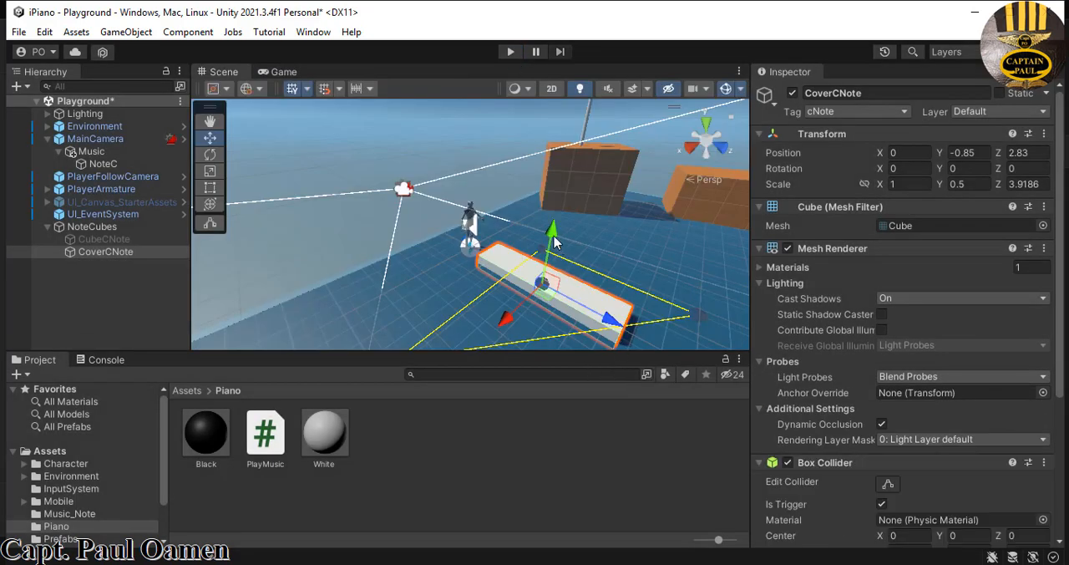
# - Lower CoverCNote to a Y position of about -0.89 and turn off Is Trigger on its Box Collider
pyautogui.moveTo(553, 236); pyautogui.dragTo(554, 242)
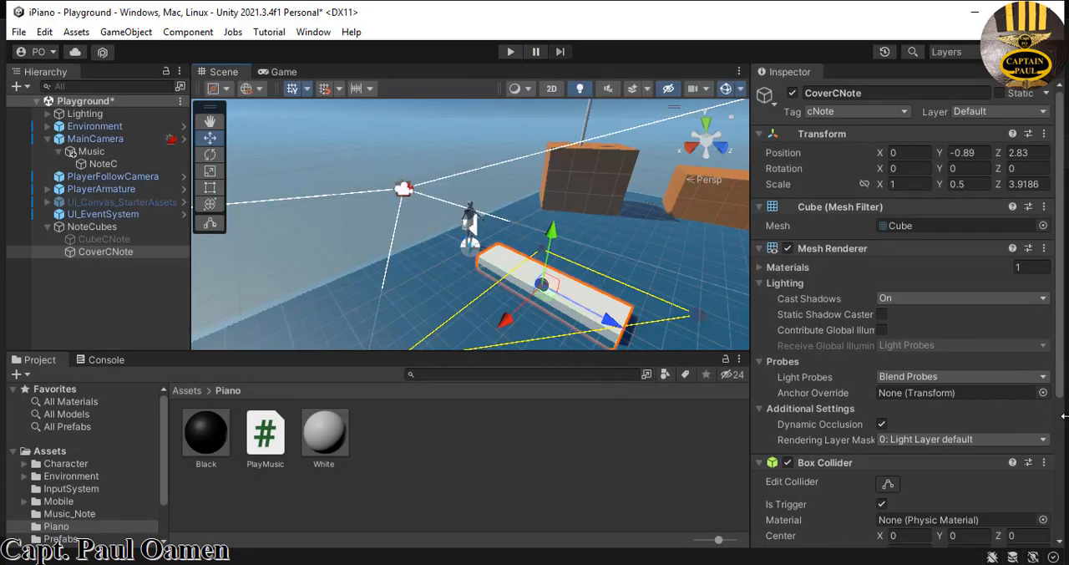
pyautogui.scroll(-4, 1064, 415)
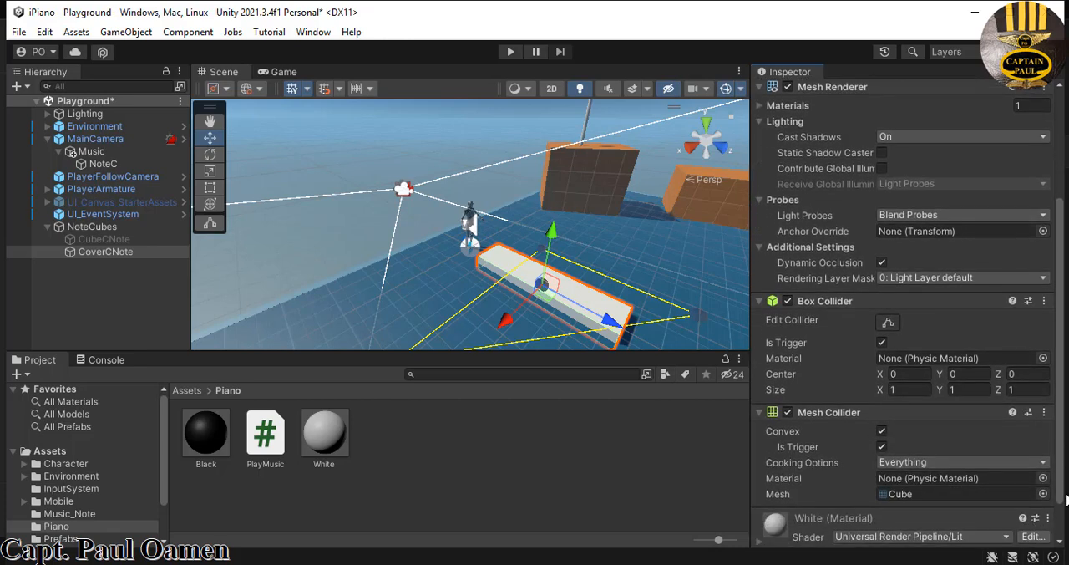
pyautogui.moveTo(1067, 500); pyautogui.dragTo(1063, 488)
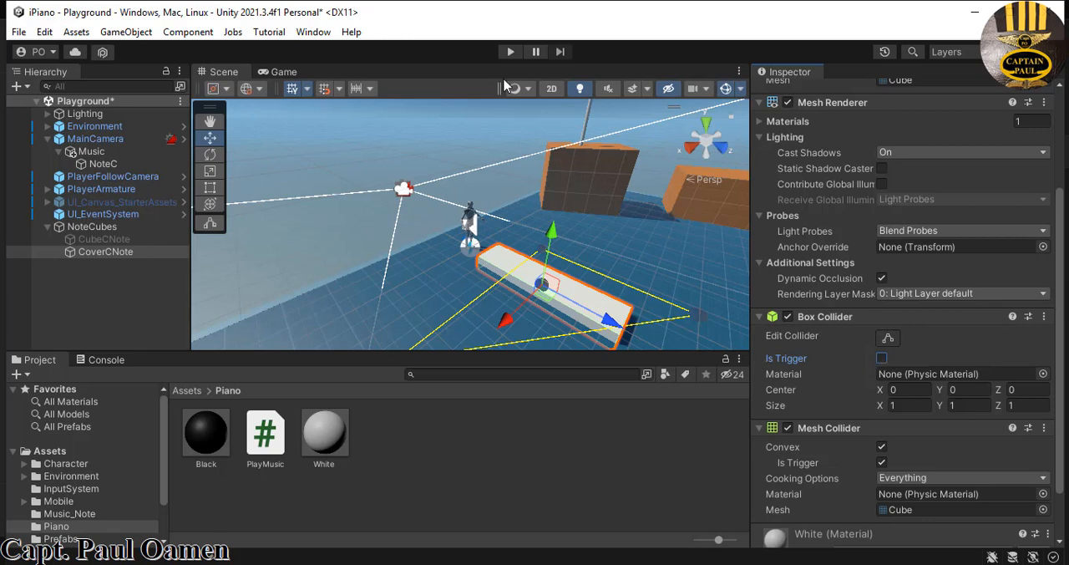
# - Playtest the solid cover cube by walking up to it and jumping onto it, then stop play mode
pyautogui.click(511, 52)
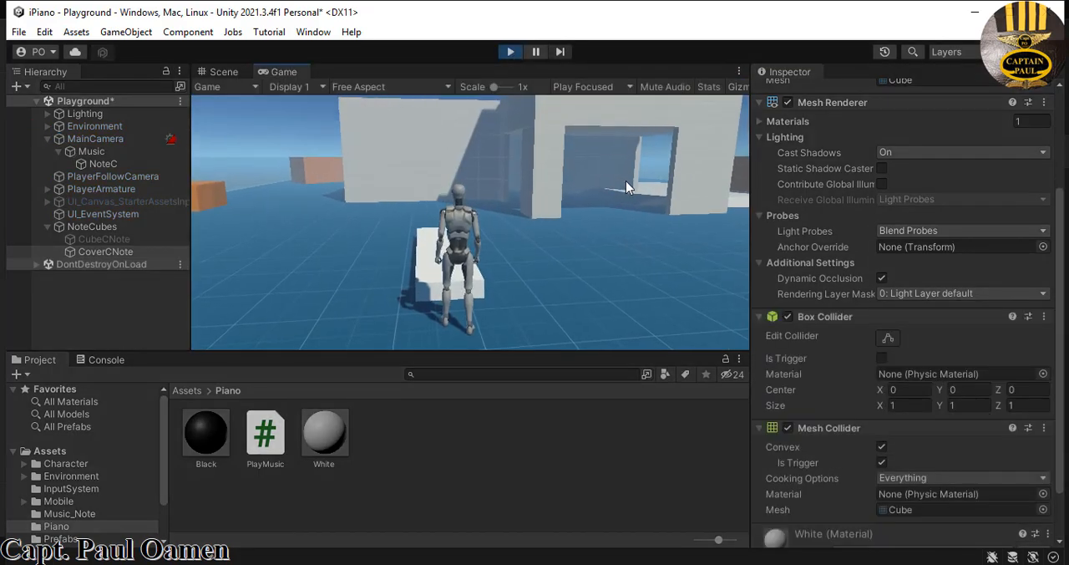
pyautogui.press('w')
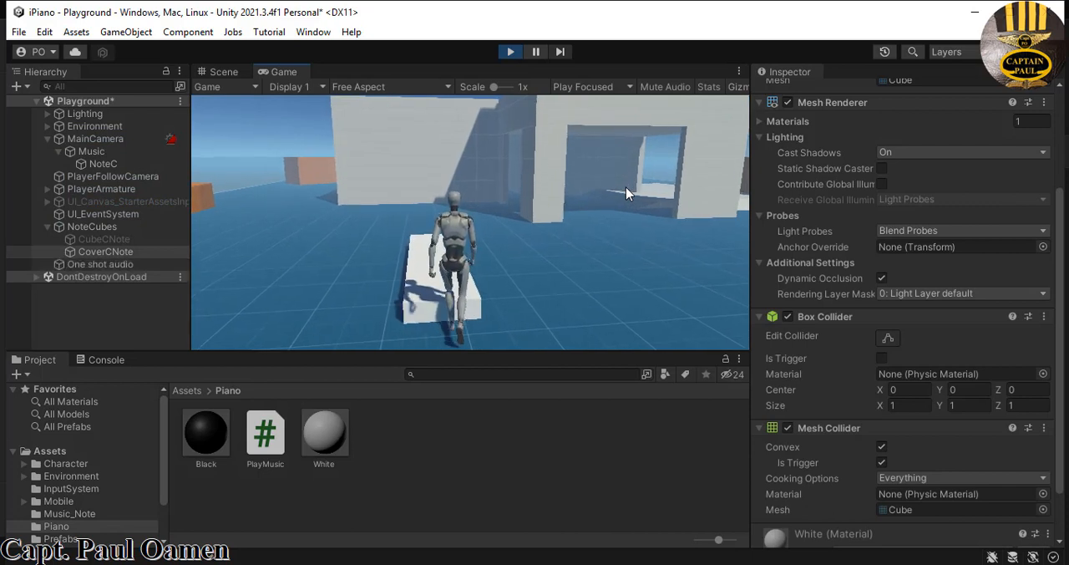
pyautogui.press('space')
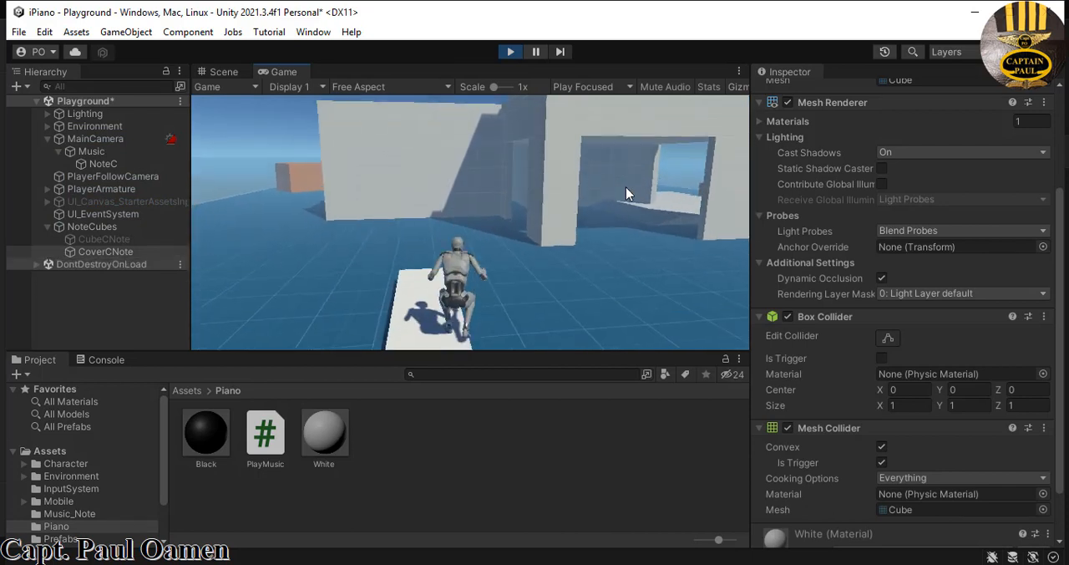
pyautogui.press('a')
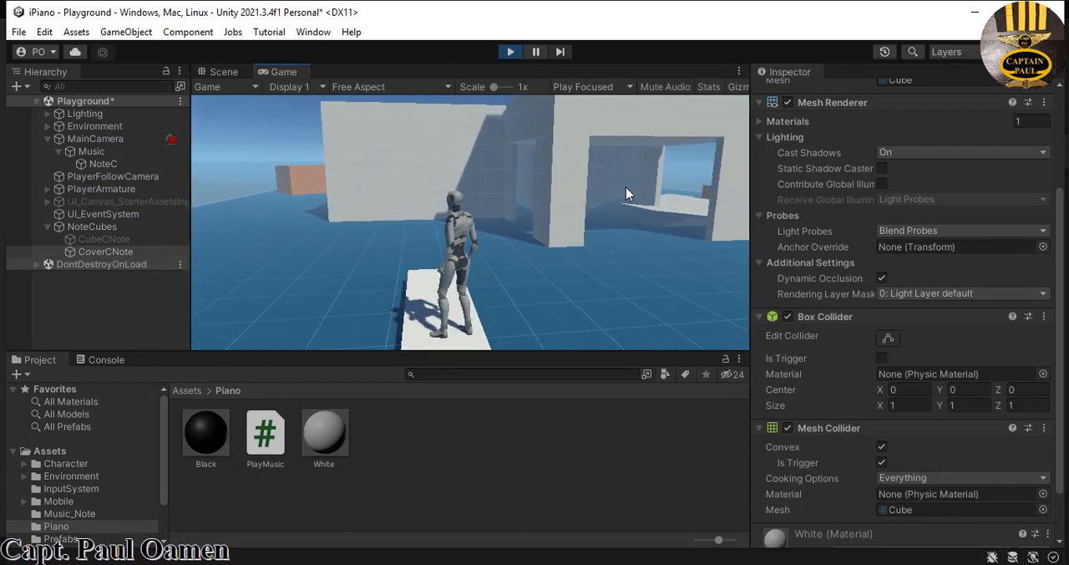
pyautogui.press('space')
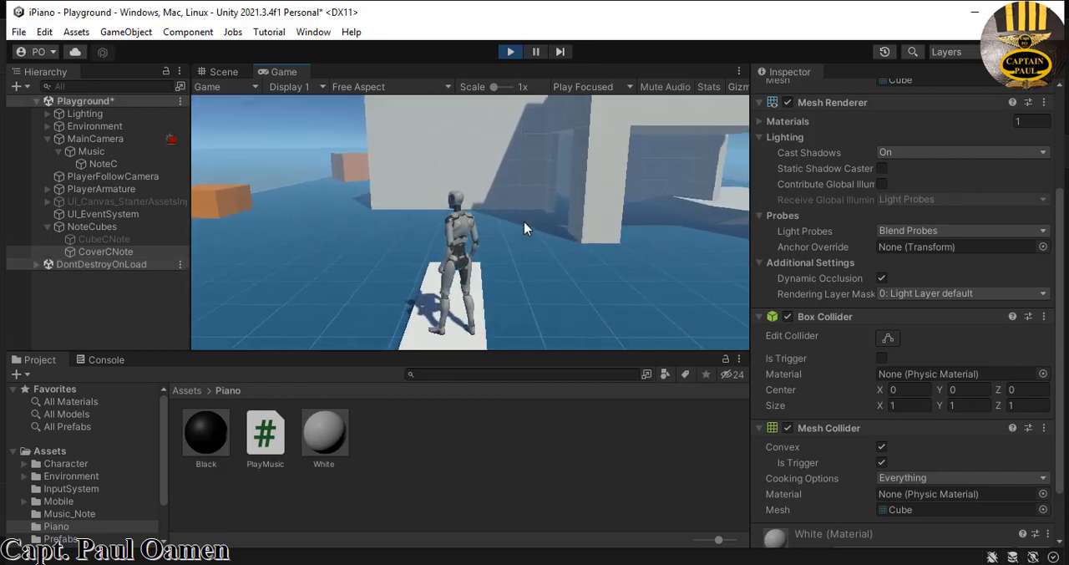
pyautogui.click(511, 51)
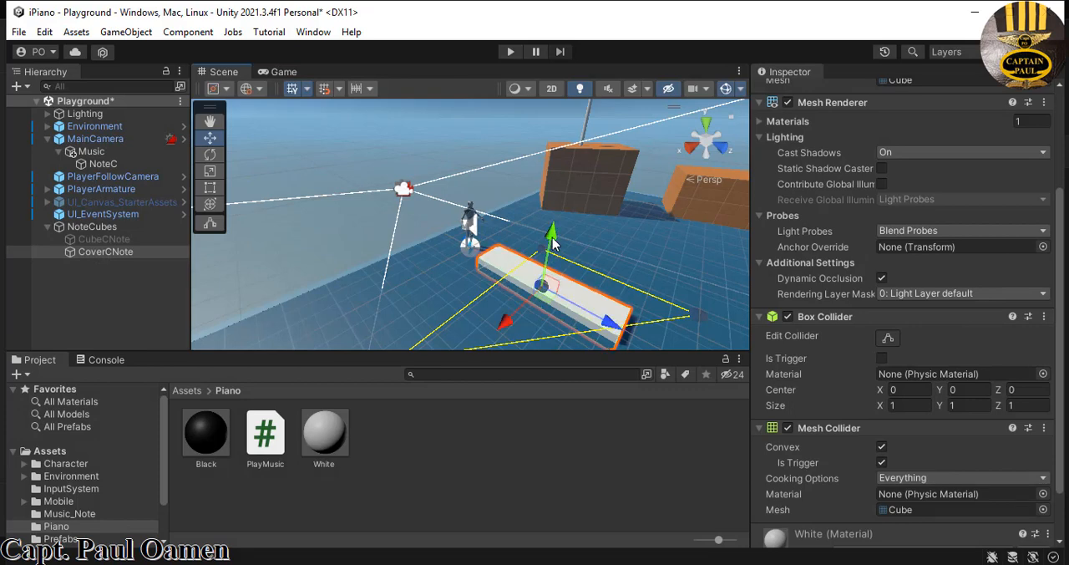
# - Playtest again by walking the character straight onto CoverCNote without jumping, then stop play mode
pyautogui.click(510, 52)
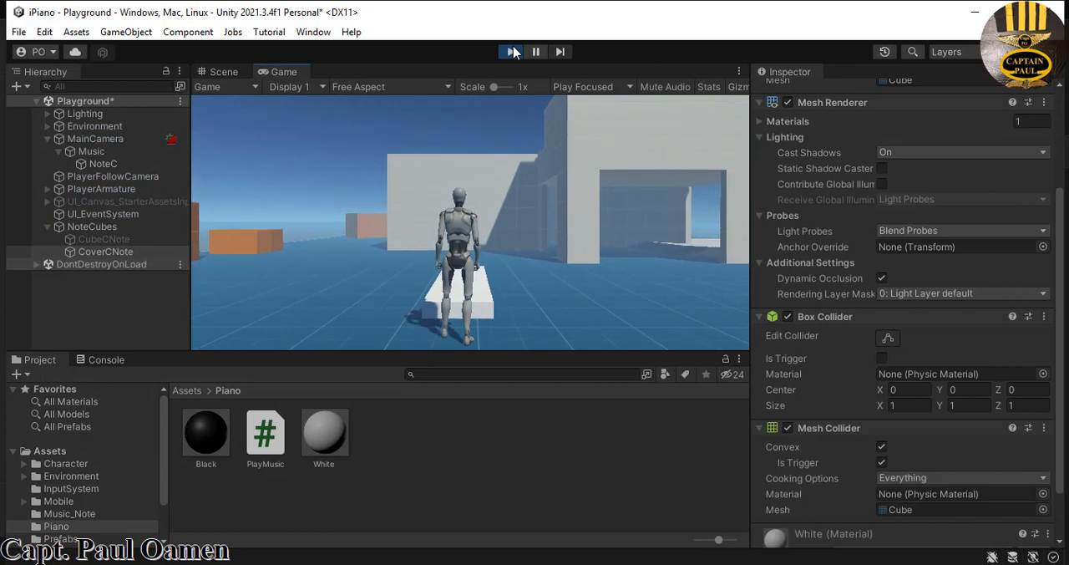
pyautogui.press('w')
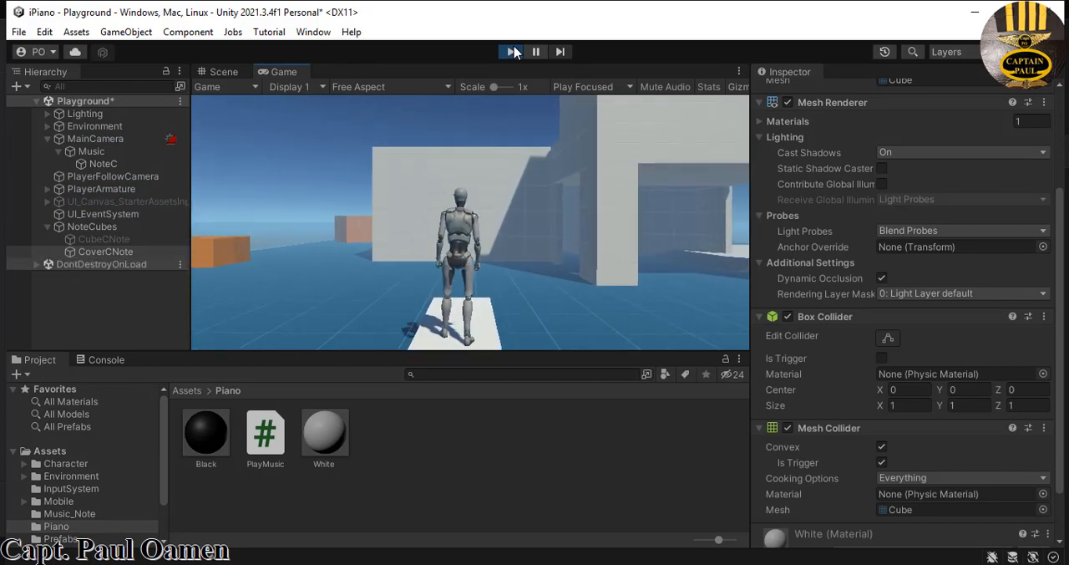
pyautogui.click(513, 52)
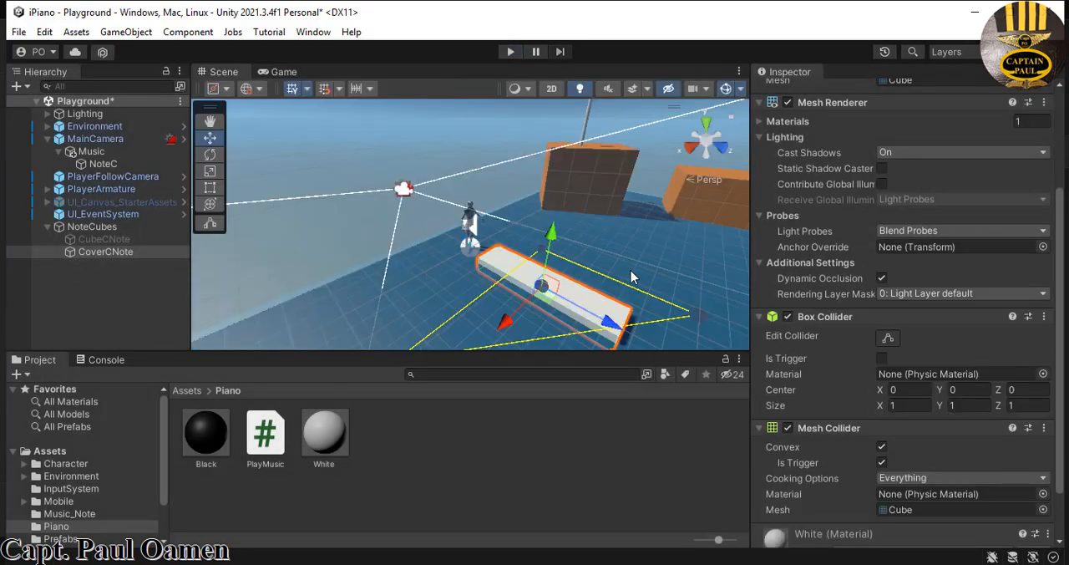
# - Reactivate the CubeCNote object and turn off its Mesh Renderer so only its trigger remains around the cover cube
pyautogui.click(125, 240)
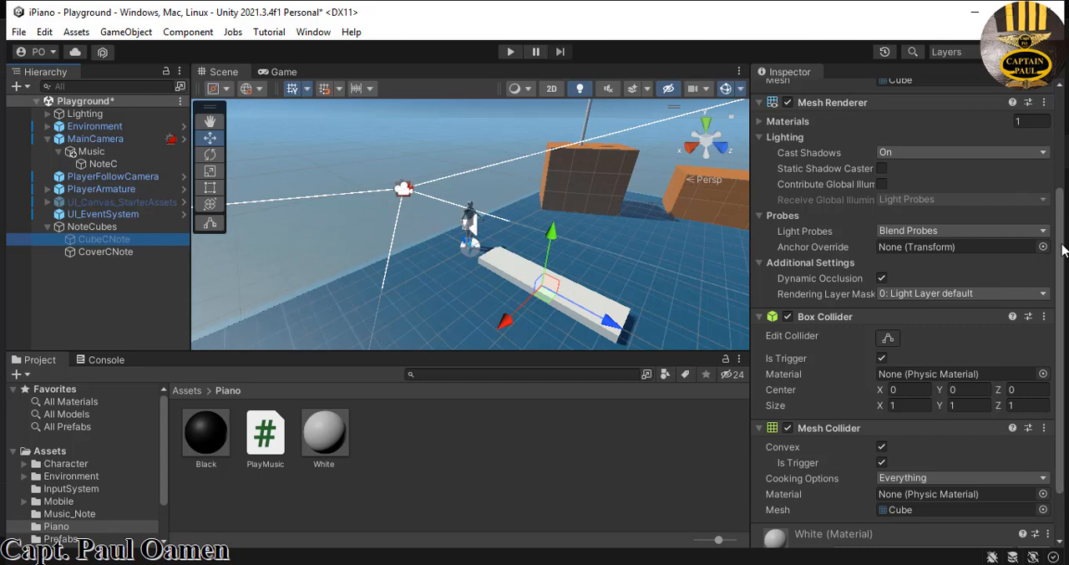
pyautogui.scroll(4, 936, 176)
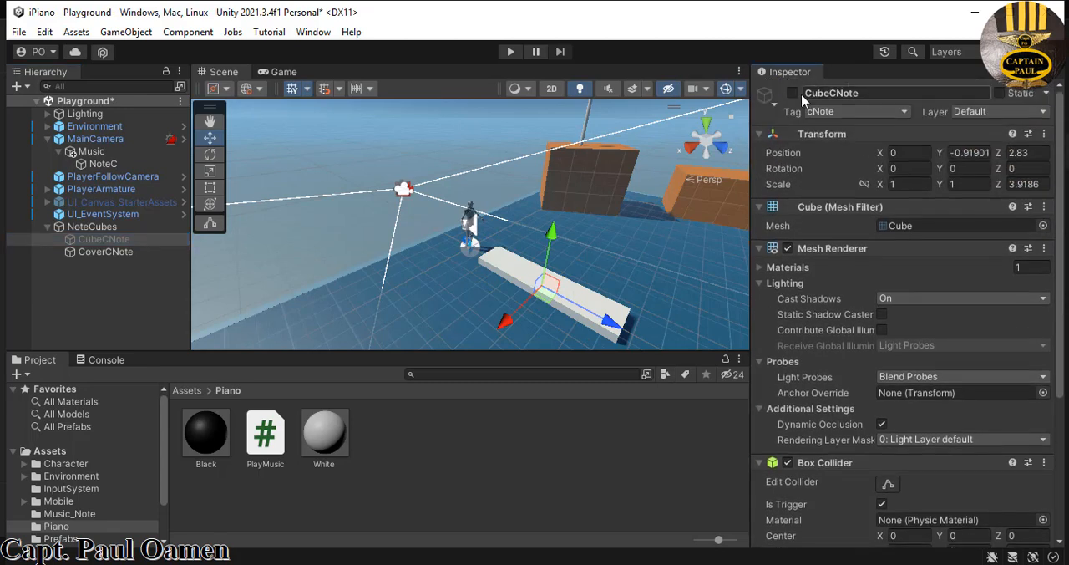
pyautogui.click(792, 94)
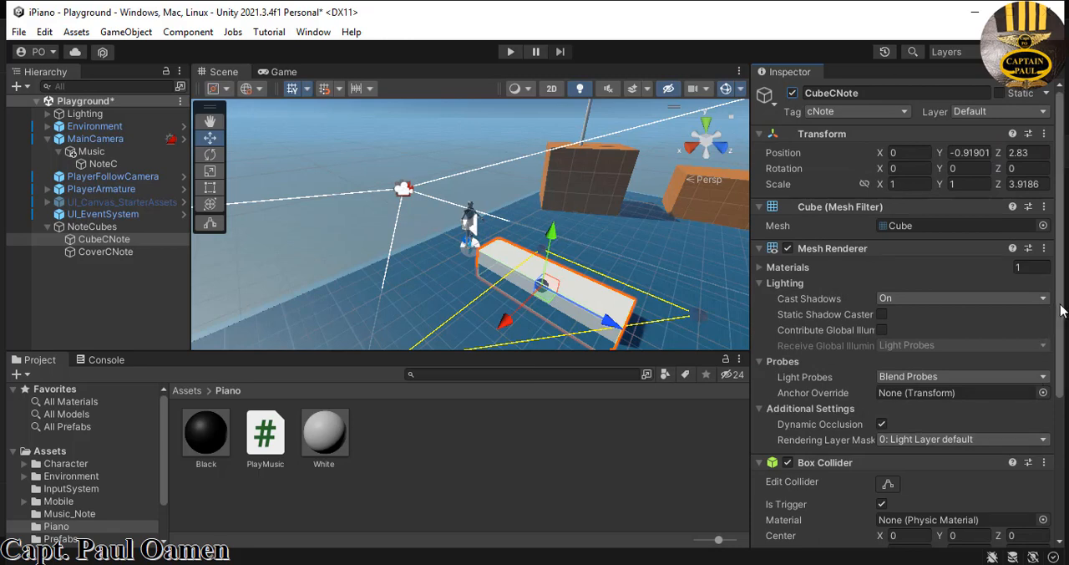
pyautogui.click(788, 249)
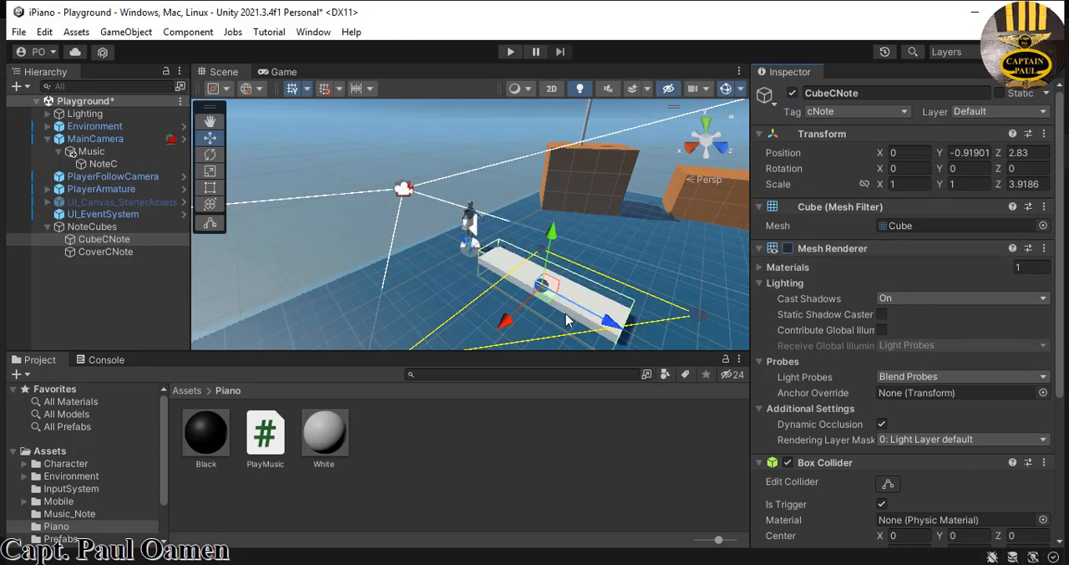
# - Playtest the invisible CubeCNote trigger by walking the character onto the white key, jumping on it and walking back
pyautogui.click(510, 52)
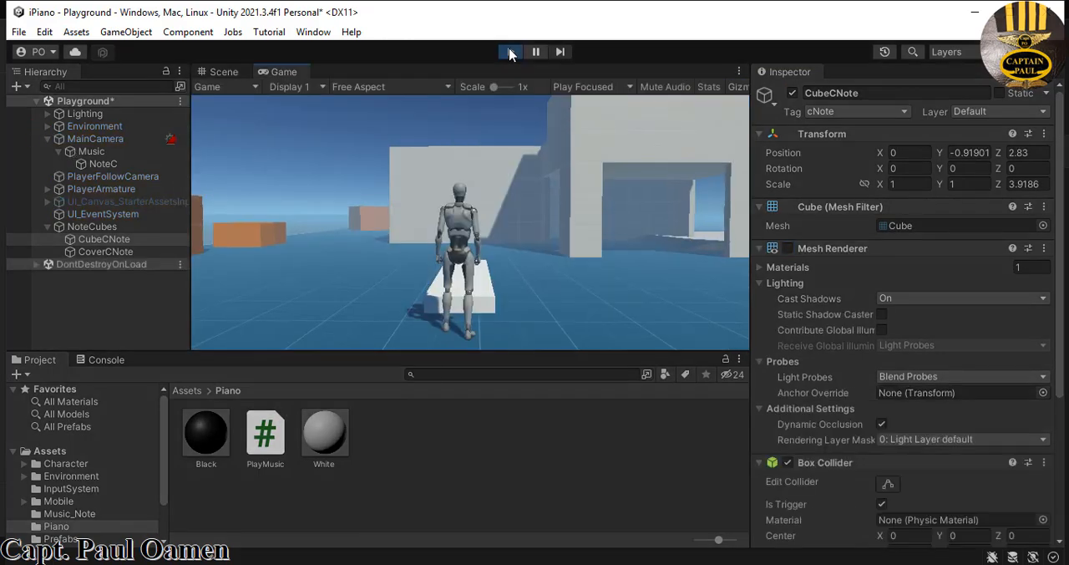
pyautogui.press('w')
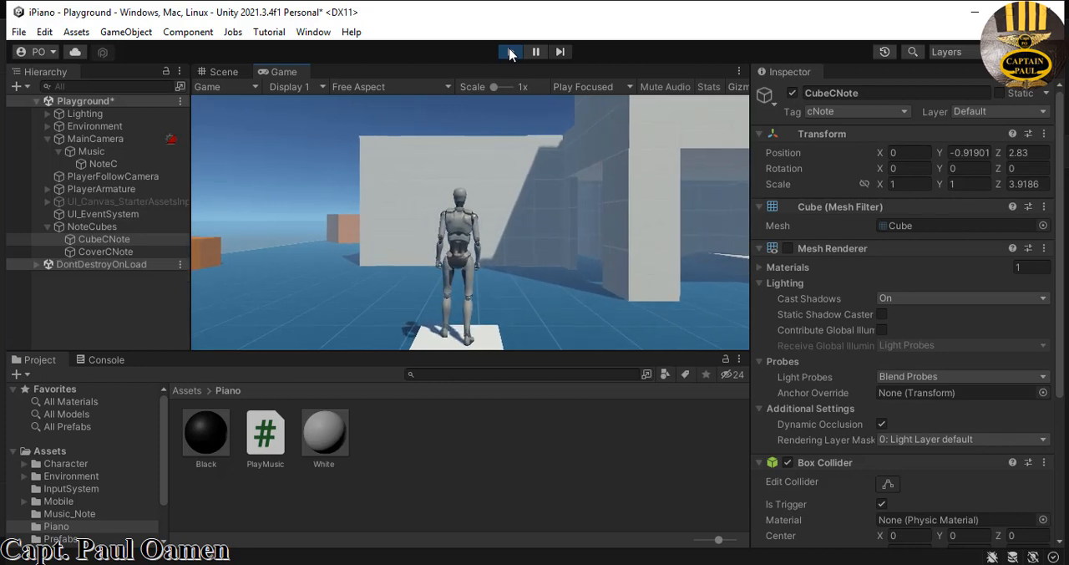
pyautogui.press('space')
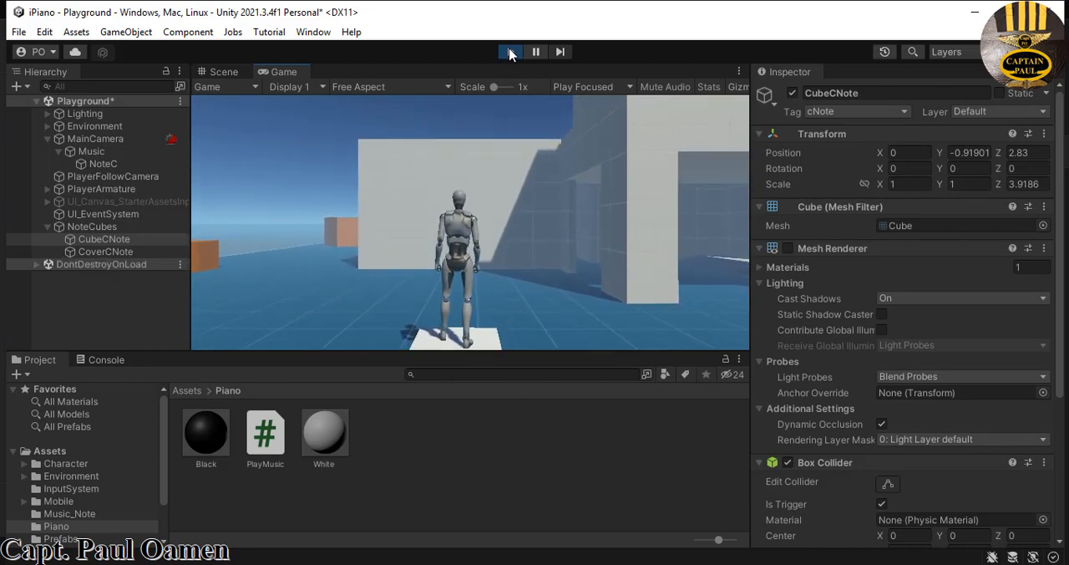
pyautogui.press('w')
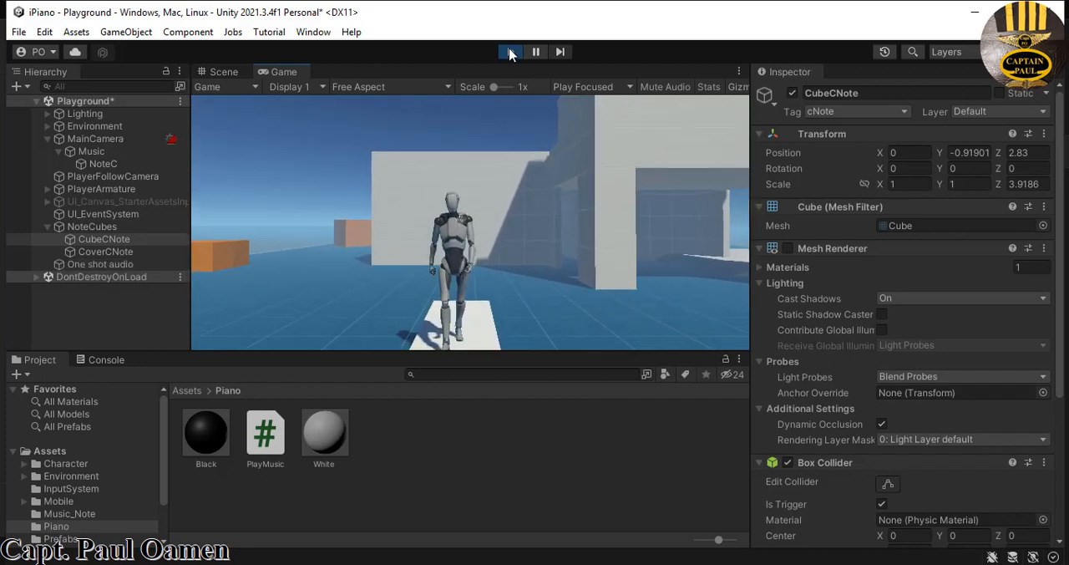
pyautogui.press('space')
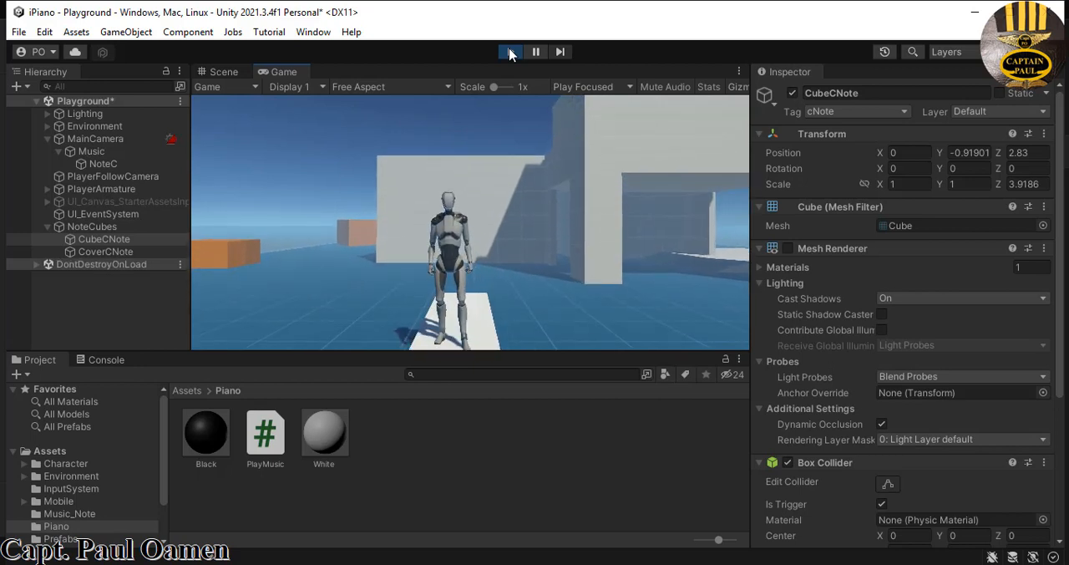
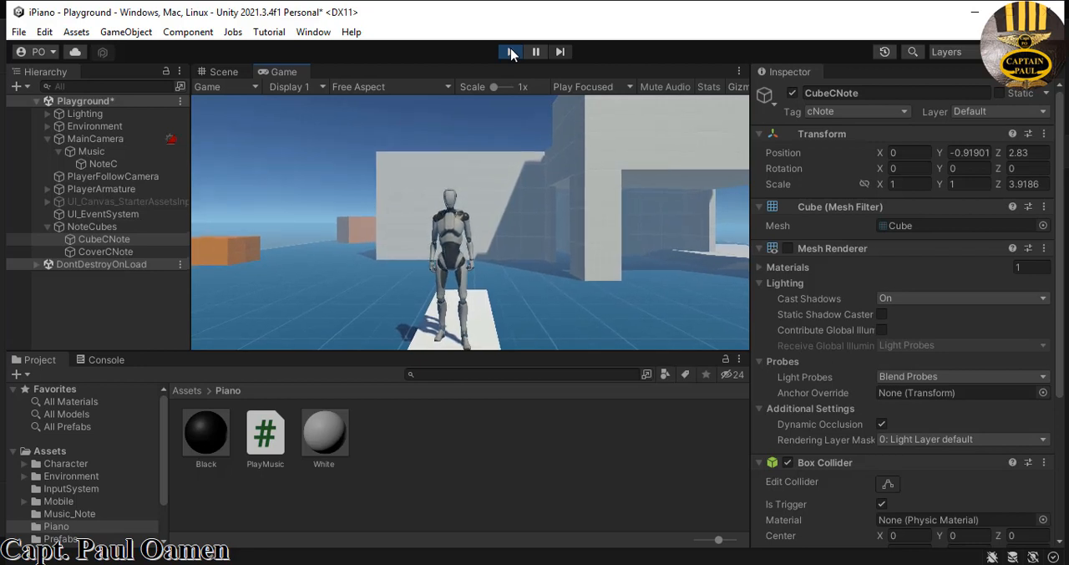
# - Stop play mode and make CubeCNote a child of CoverCNote
pyautogui.click(512, 52)
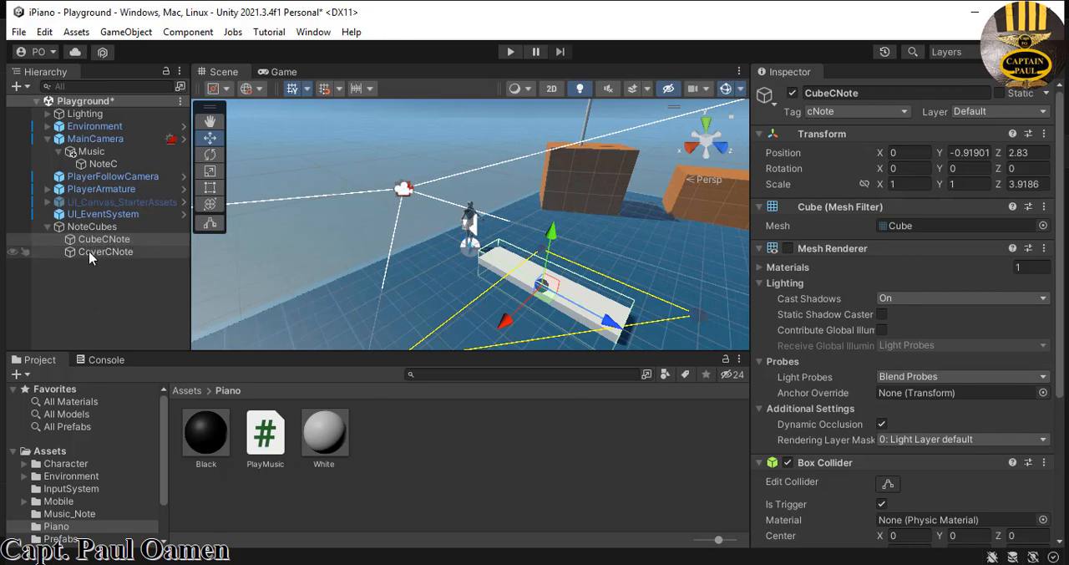
pyautogui.moveTo(100, 239); pyautogui.dragTo(97, 251)
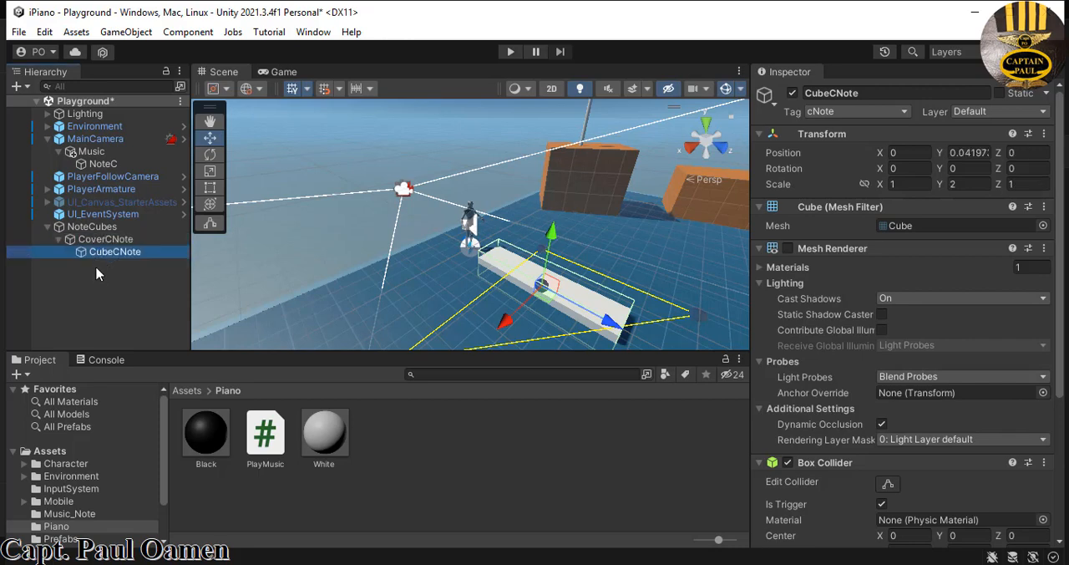
pyautogui.click(58, 240)
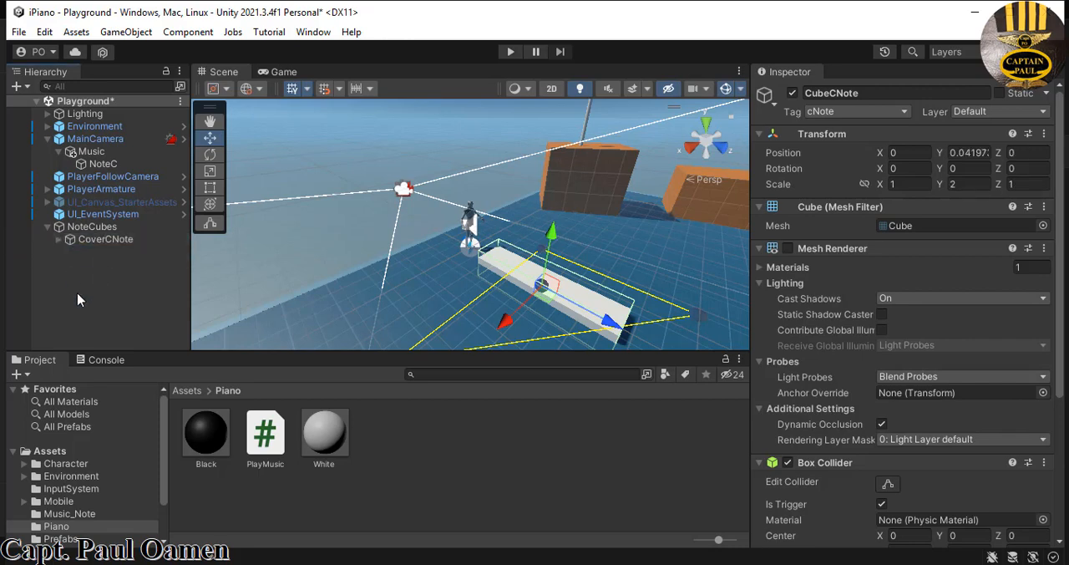
# - Playtest the parented C key by walking the character onto it, then stop play mode
pyautogui.click(107, 238)
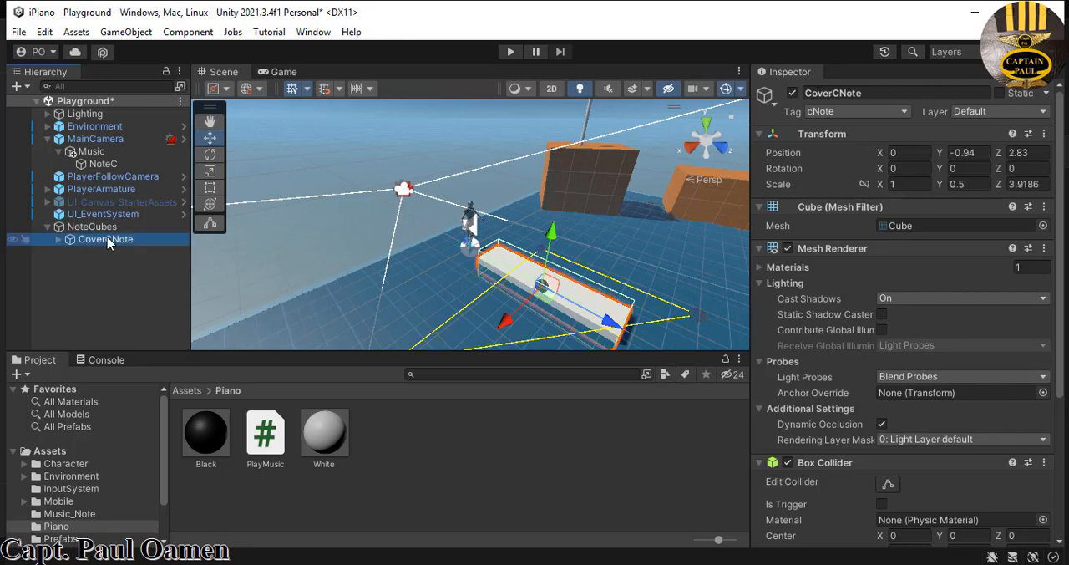
pyautogui.click(511, 52)
pyautogui.press('w')
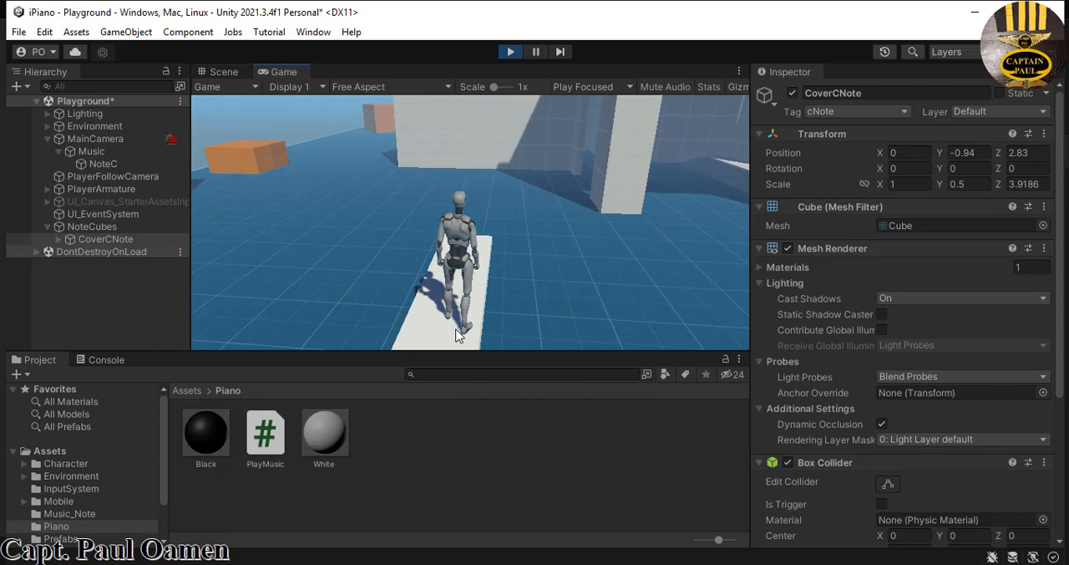
pyautogui.click(511, 52)
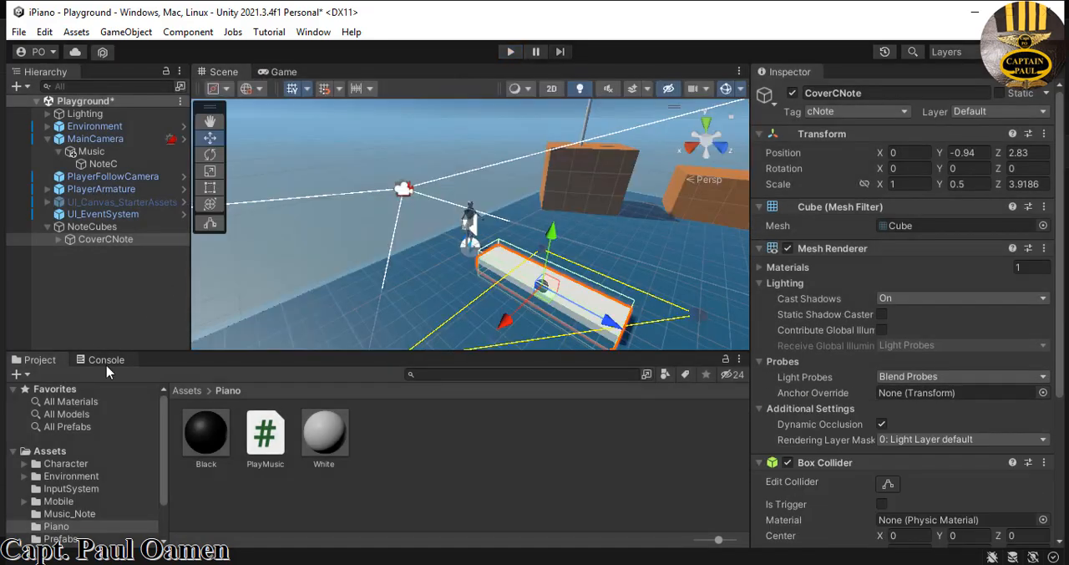
# - Duplicate CoverCNote together with its child trigger cube
pyautogui.rightClick(95, 239)
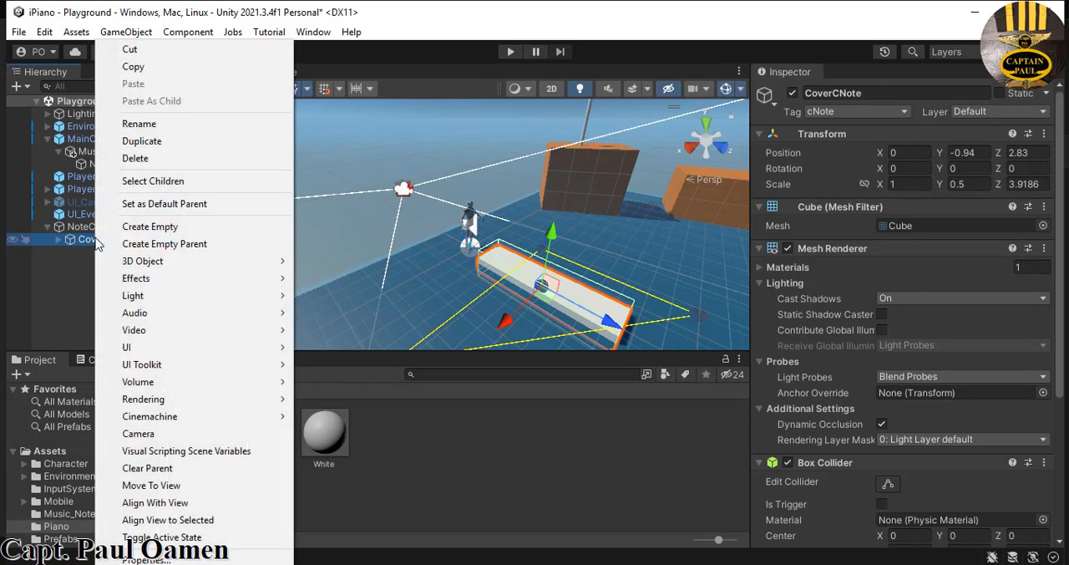
pyautogui.click(69, 248)
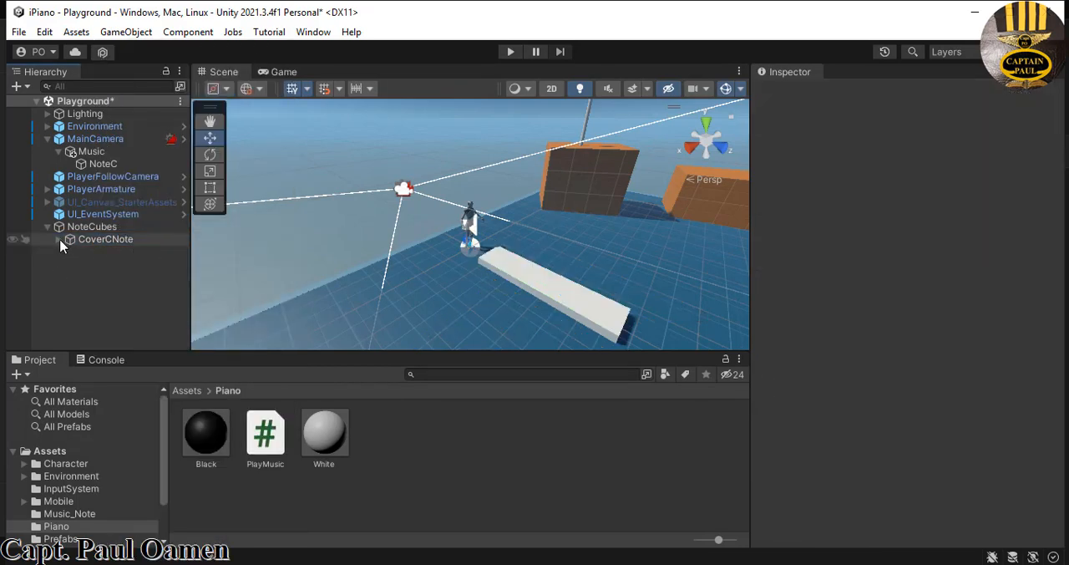
pyautogui.click(59, 239)
pyautogui.click(58, 240)
pyautogui.rightClick(107, 246)
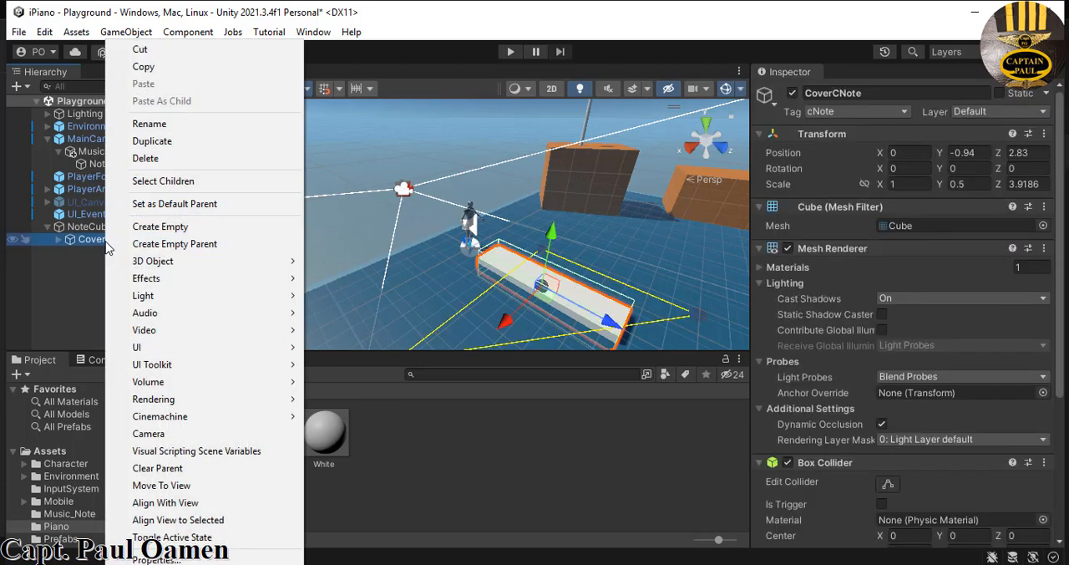
pyautogui.click(150, 141)
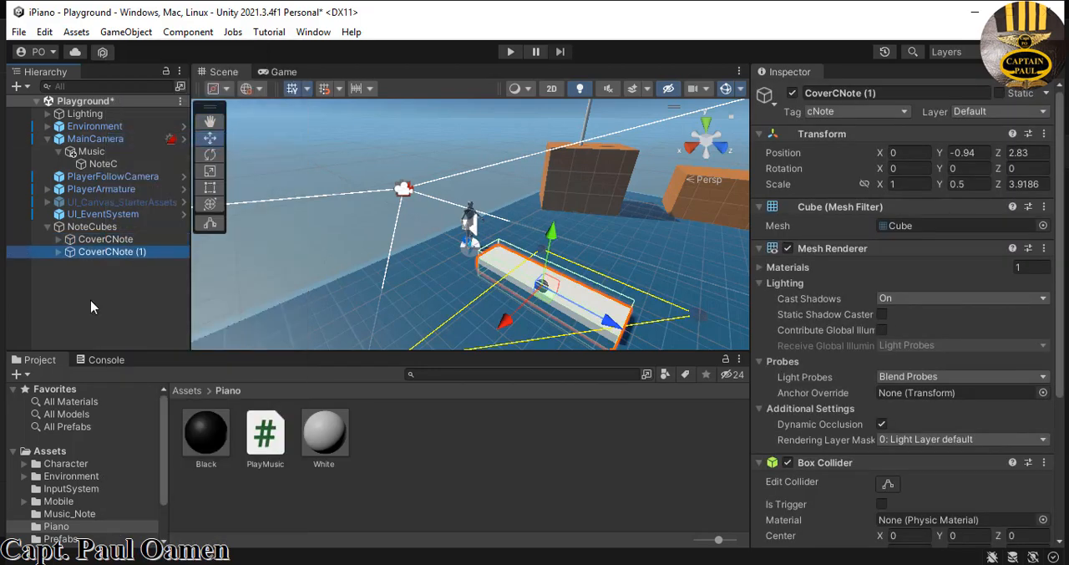
# - Rename the CubeCNote child inside the duplicated cover as CubeDNote
pyautogui.click(59, 251)
pyautogui.click(119, 264)
pyautogui.click(838, 93)
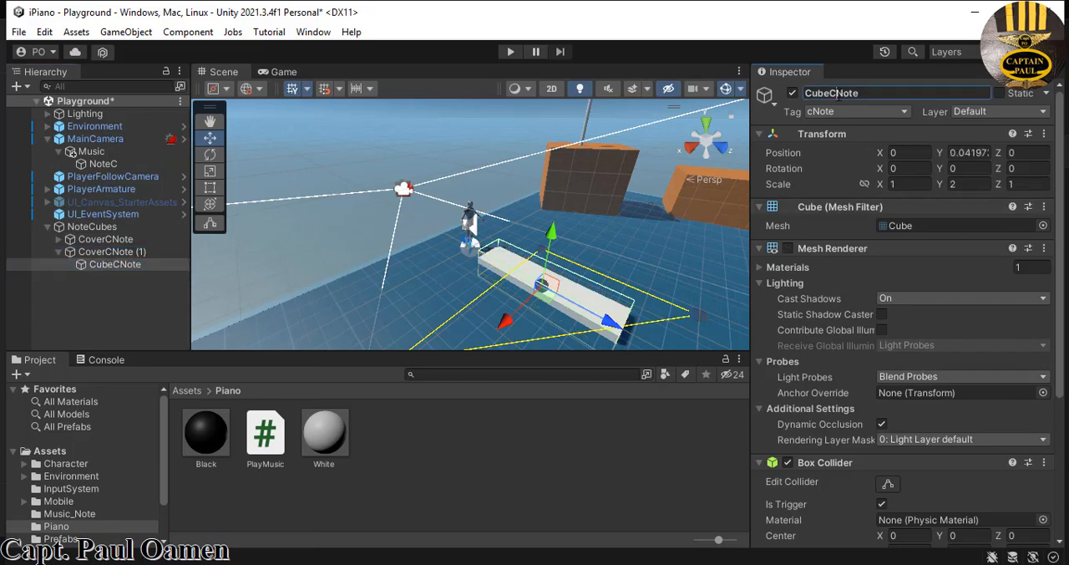
pyautogui.click(836, 92)
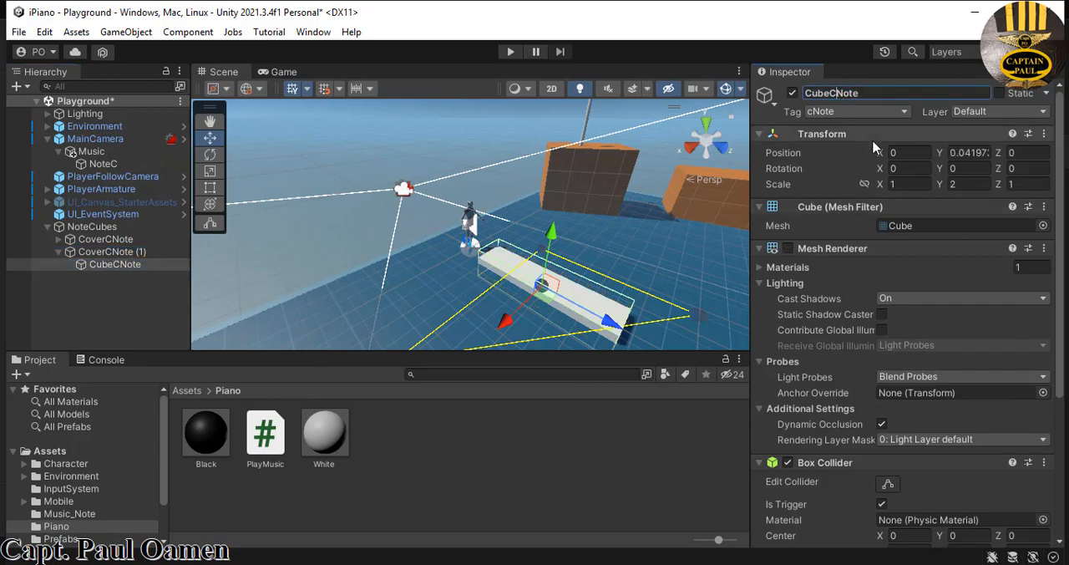
pyautogui.press('BackSpace')
pyautogui.write('D')
pyautogui.press('Return')
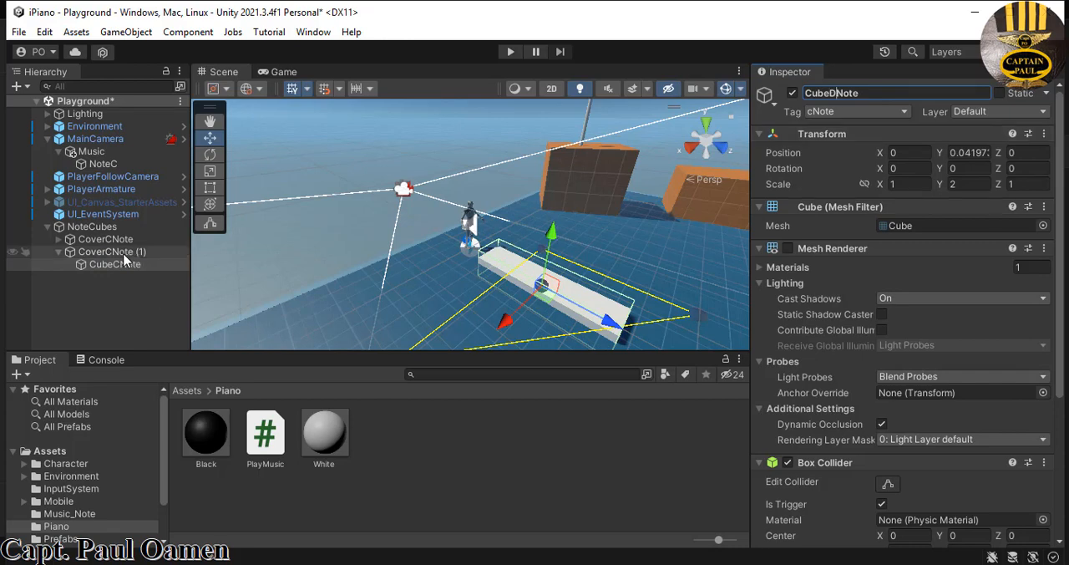
# - Rename the duplicated cover cube as CoverDNote and collapse its children
pyautogui.click(121, 253)
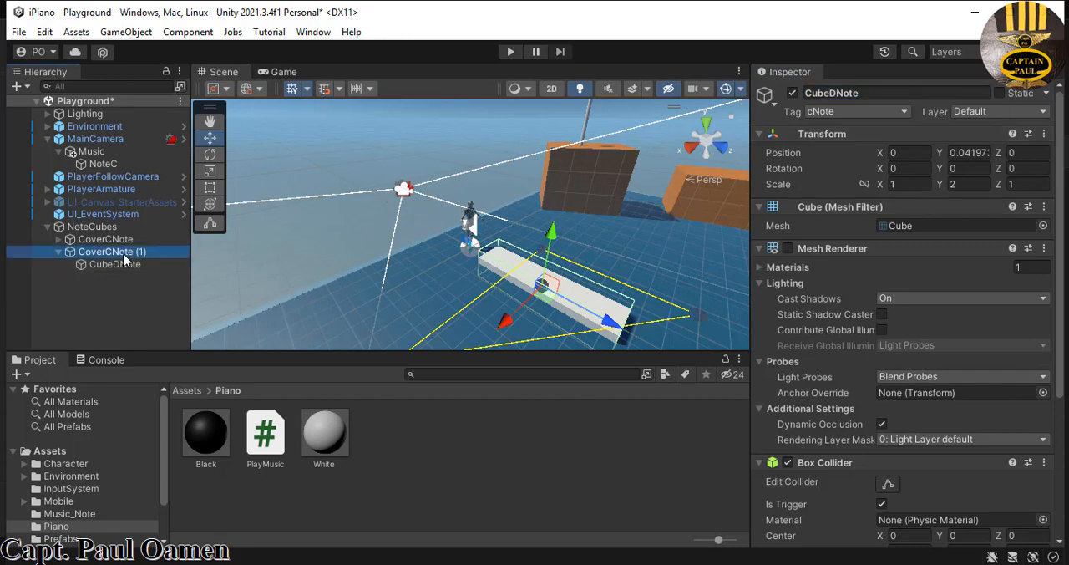
pyautogui.click(840, 95)
pyautogui.click(840, 95)
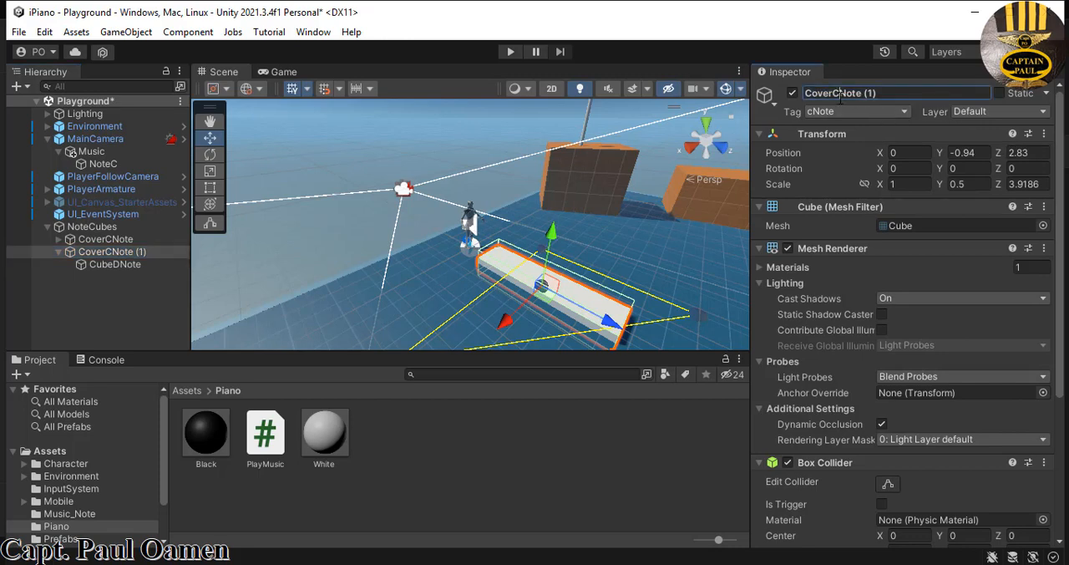
pyautogui.press('BackSpace')
pyautogui.write('D')
pyautogui.click(76, 286)
pyautogui.click(59, 252)
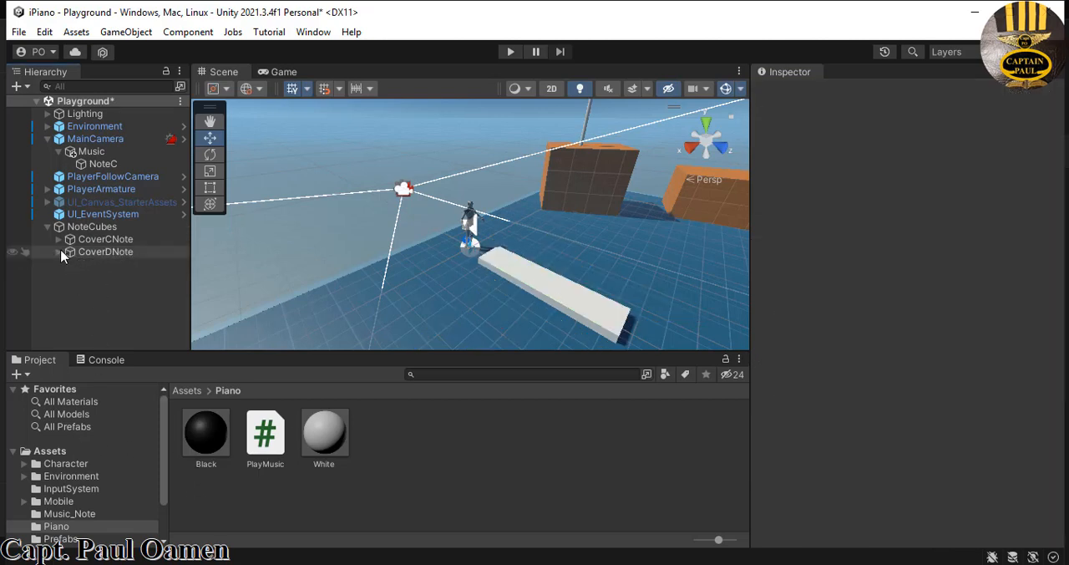
# - Duplicate CoverDNote with its child and rename the copy as CoverENote
pyautogui.click(90, 253)
pyautogui.rightClick(94, 258)
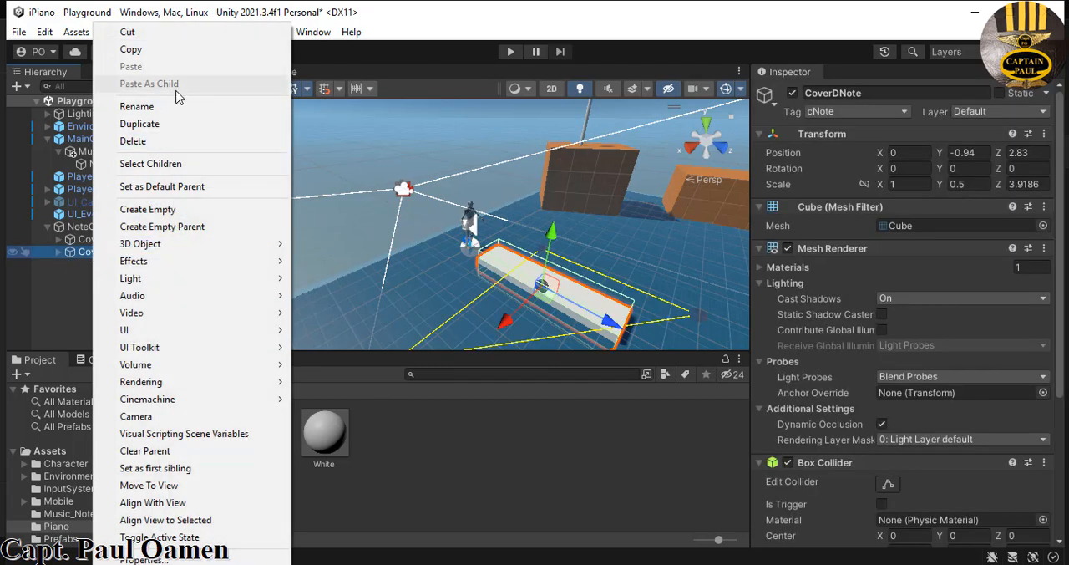
pyautogui.click(139, 124)
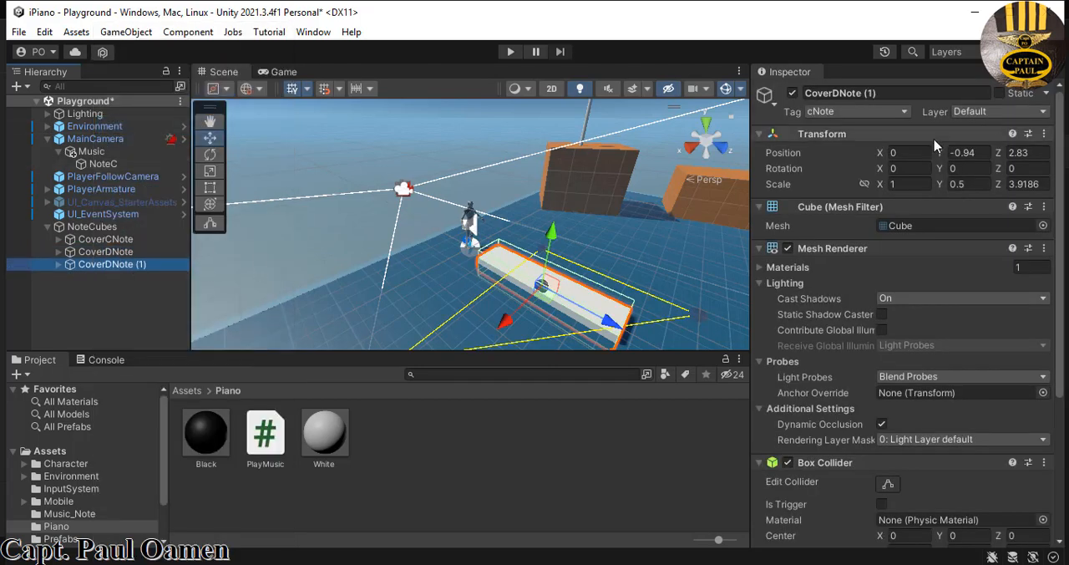
pyautogui.click(877, 96)
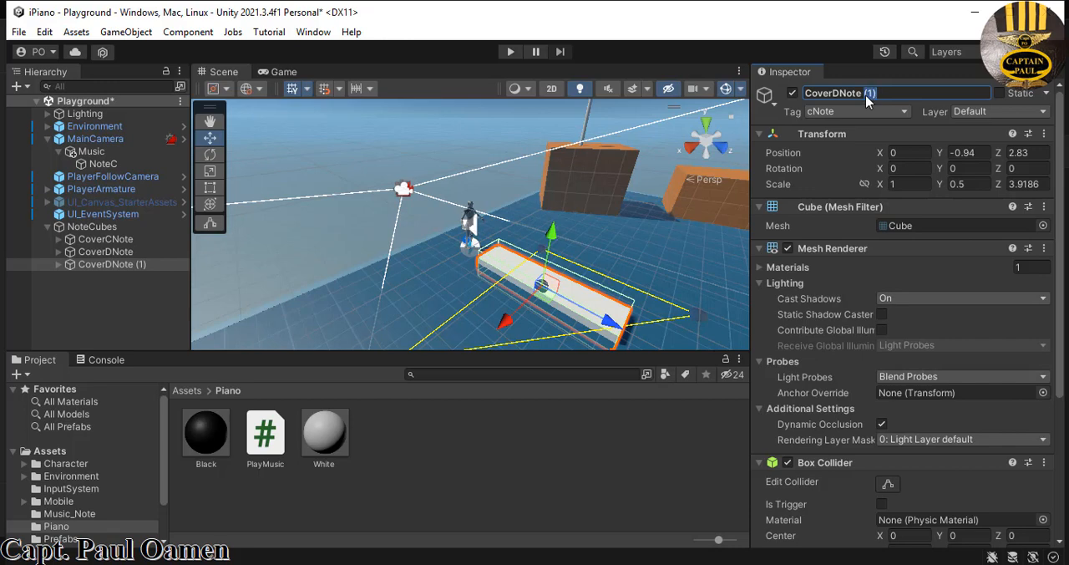
pyautogui.doubleClick(866, 93)
pyautogui.press('BackSpace')
pyautogui.write('E')
pyautogui.click(98, 284)
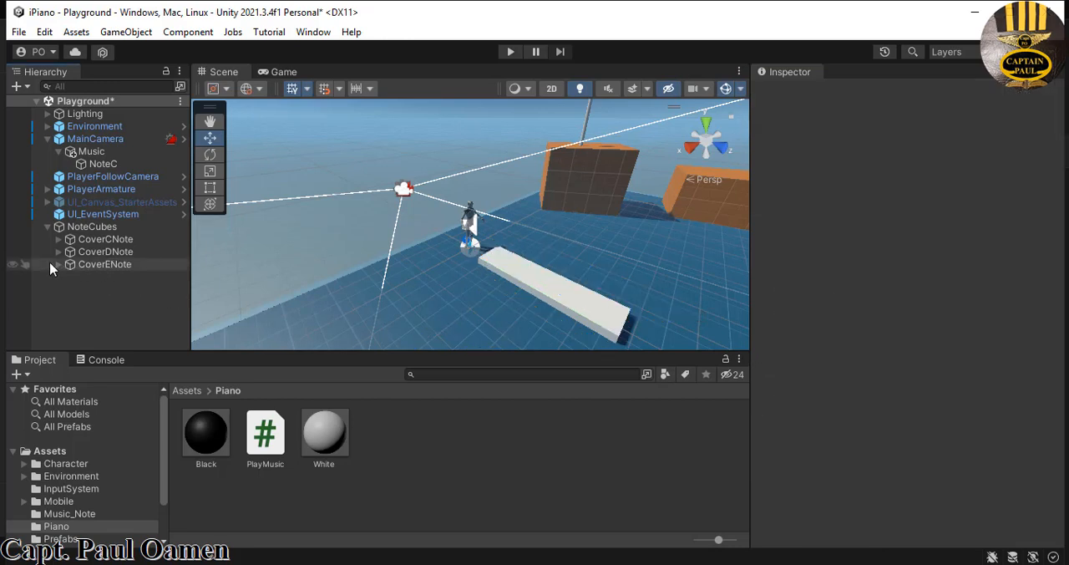
# - Rename the trigger cube inside CoverENote as CubeENote and collapse the group
pyautogui.click(57, 264)
pyautogui.click(113, 277)
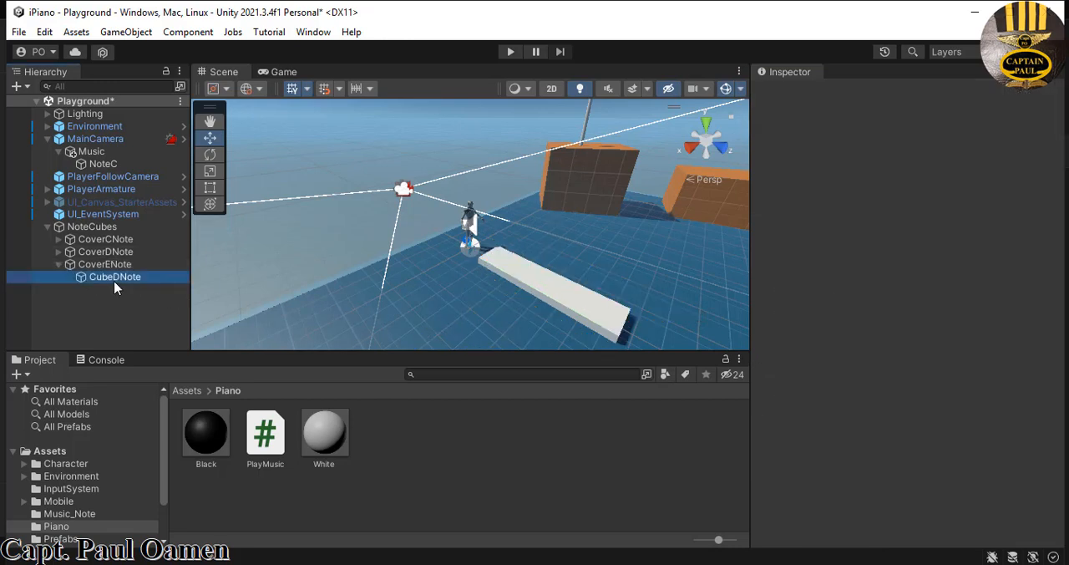
pyautogui.click(832, 93)
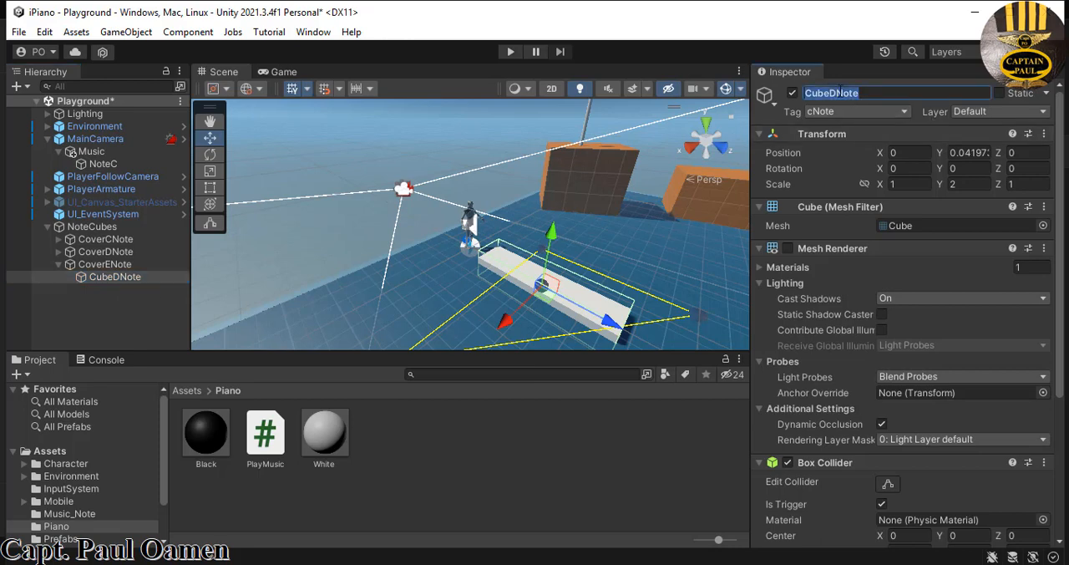
pyautogui.click(832, 93)
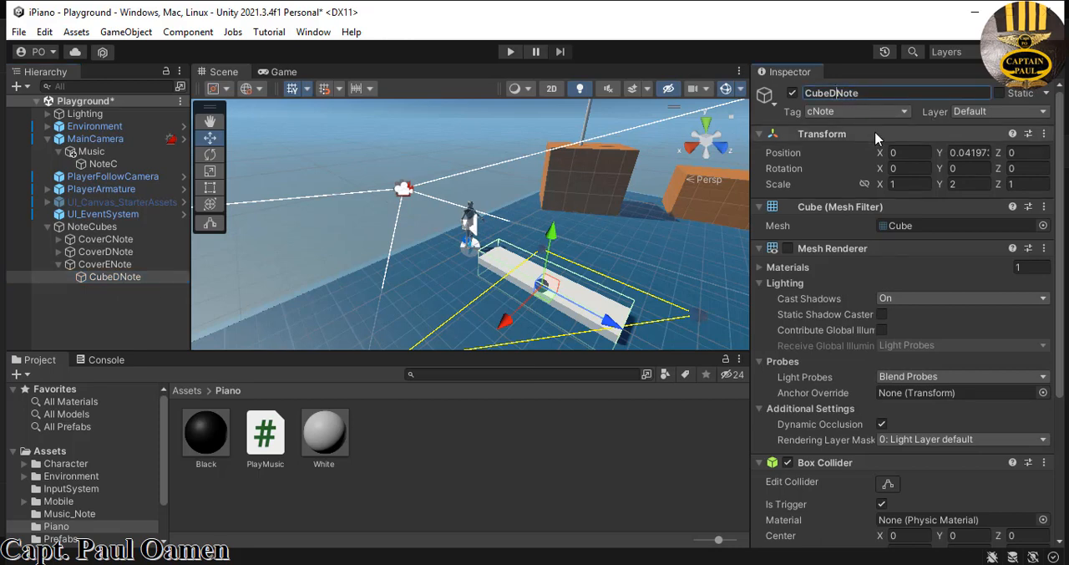
pyautogui.press('BackSpace')
pyautogui.write('E')
pyautogui.click(58, 265)
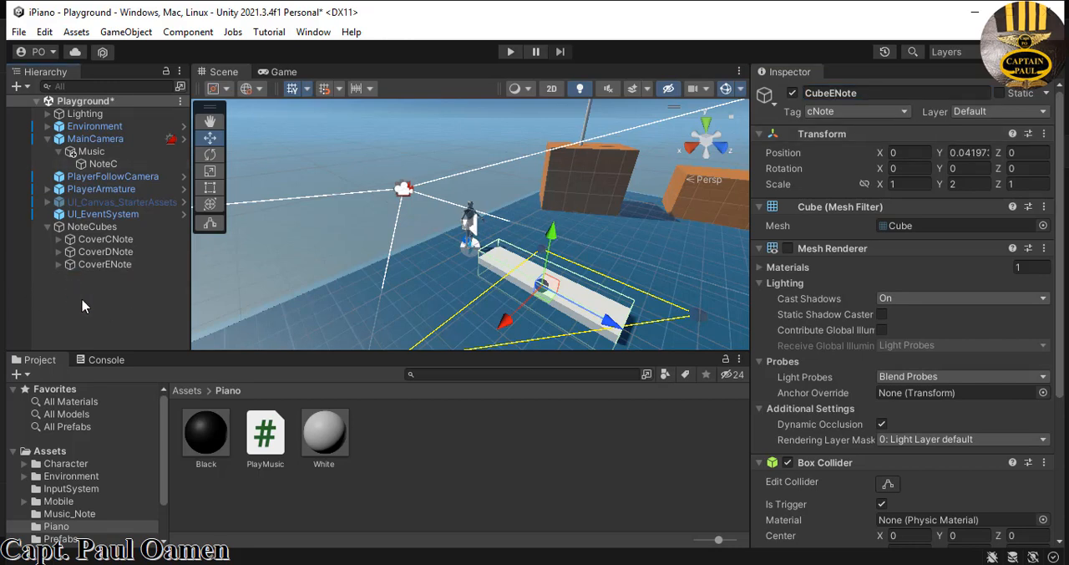
# - Move CoverDNote and CubeDNote together along the X axis to sit beside the C key with a narrow gap
pyautogui.click(105, 251)
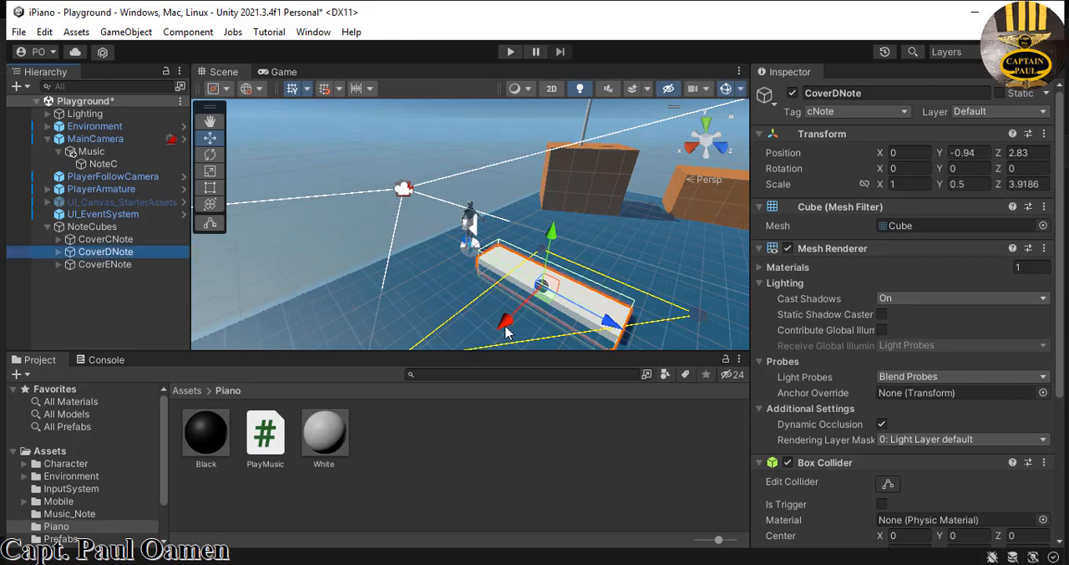
pyautogui.moveTo(505, 328); pyautogui.dragTo(506, 330)
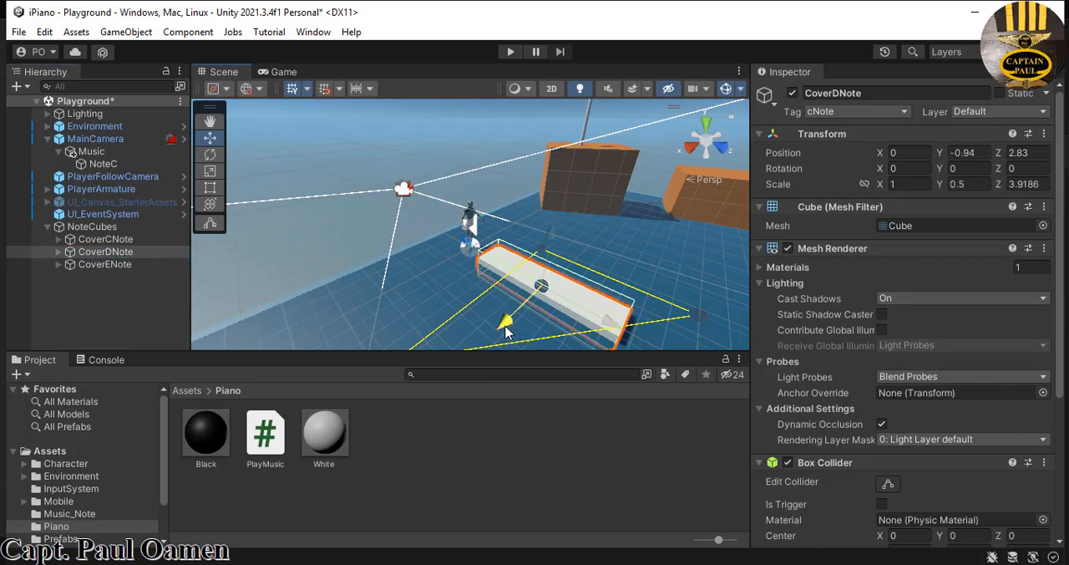
pyautogui.click(58, 251)
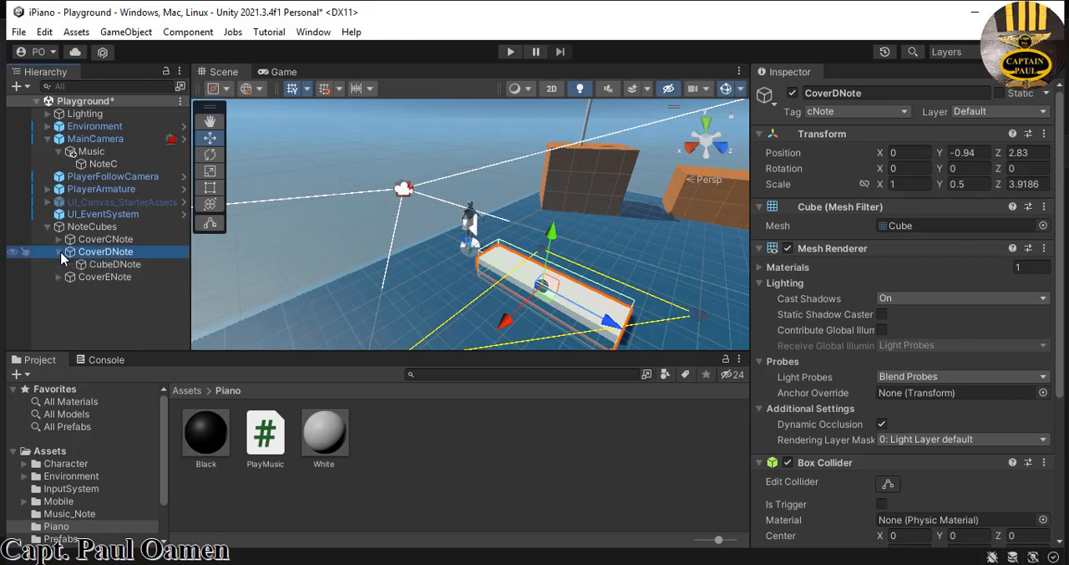
pyautogui.keyDown('ctrl'); pyautogui.click(115, 264); pyautogui.keyUp('ctrl')
pyautogui.click(505, 322)
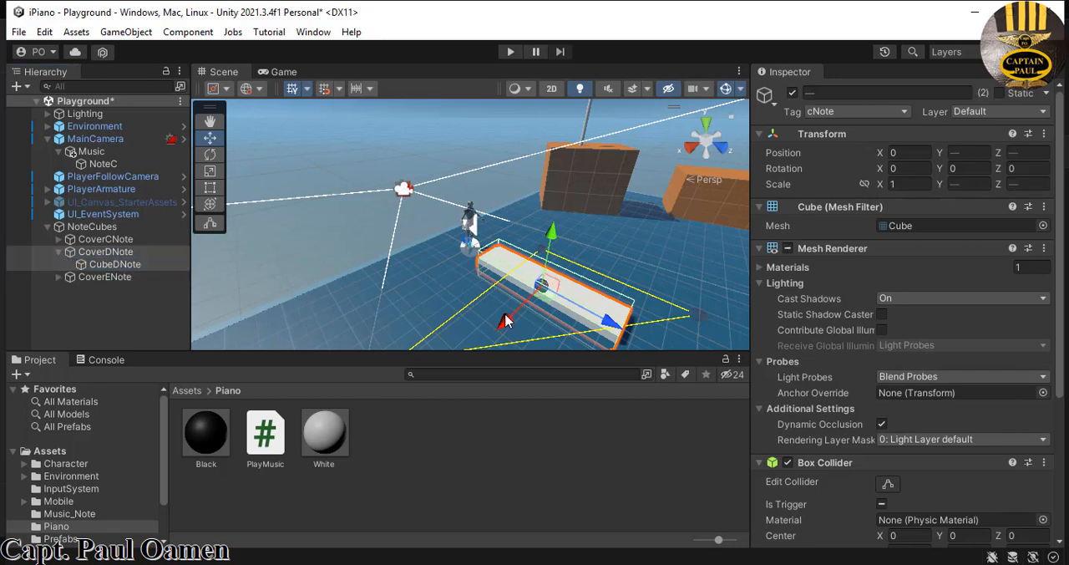
pyautogui.moveTo(505, 322); pyautogui.dragTo(476, 341)
pyautogui.moveTo(633, 293); pyautogui.dragTo(587, 235, button='middle')
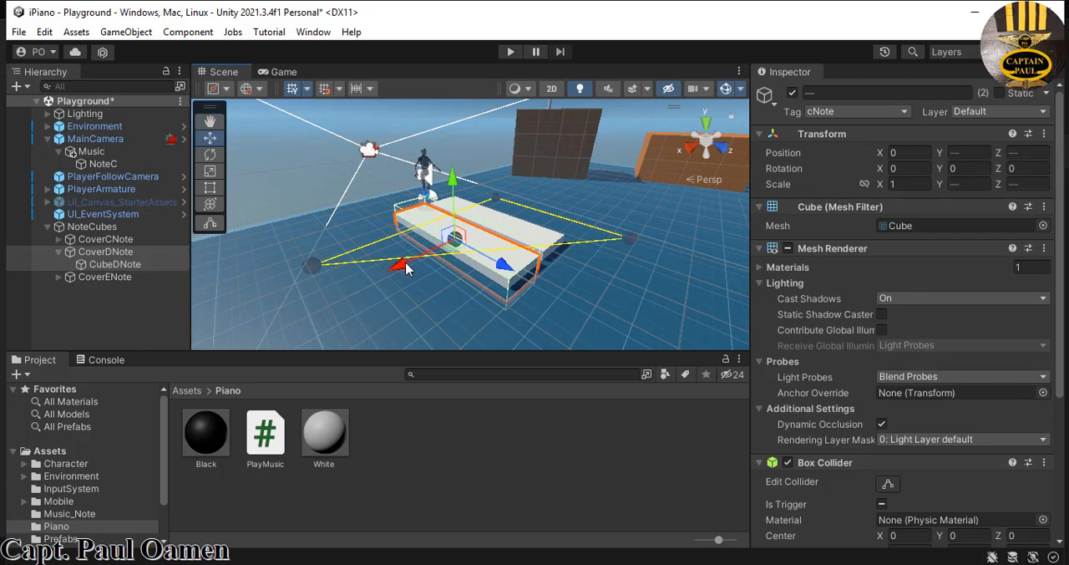
pyautogui.moveTo(405, 265); pyautogui.dragTo(408, 266)
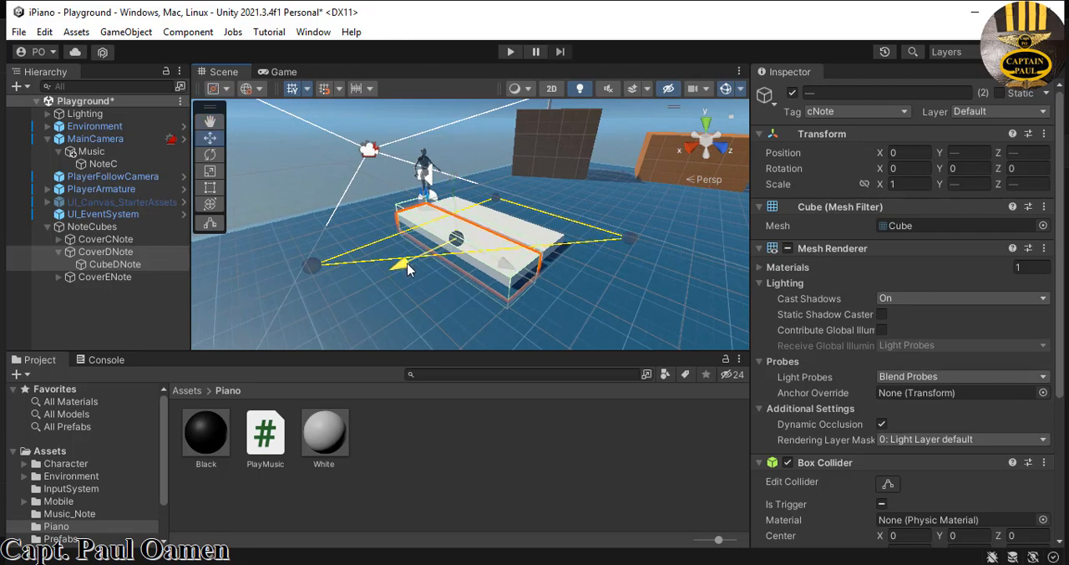
pyautogui.click(108, 293)
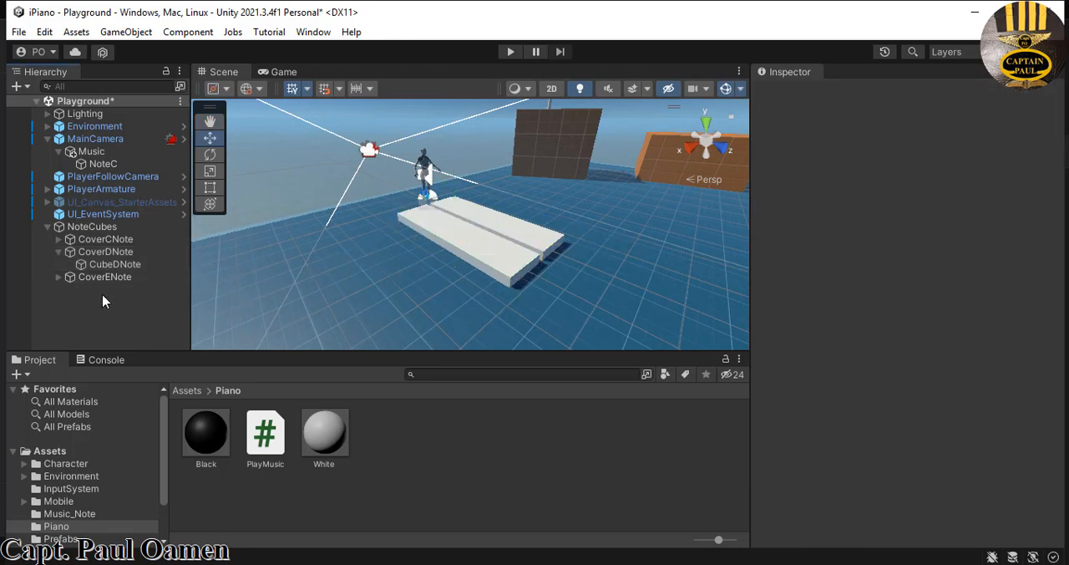
# - Move CoverENote and CubeENote together along the X axis to 2.2, beside the D key
pyautogui.click(104, 279)
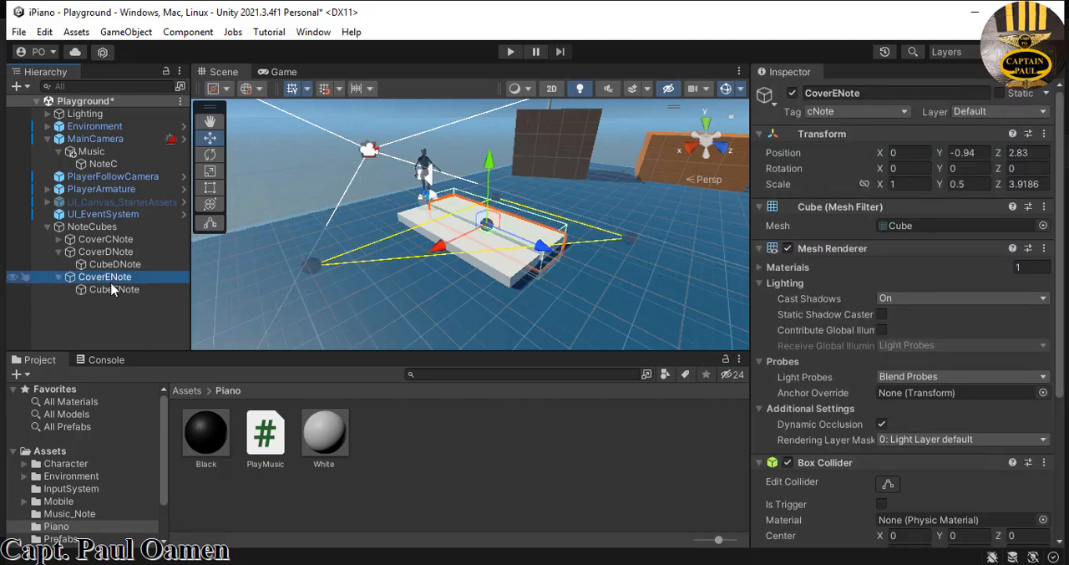
pyautogui.press('Right')
pyautogui.keyDown('shift'); pyautogui.click(109, 290); pyautogui.keyUp('shift')
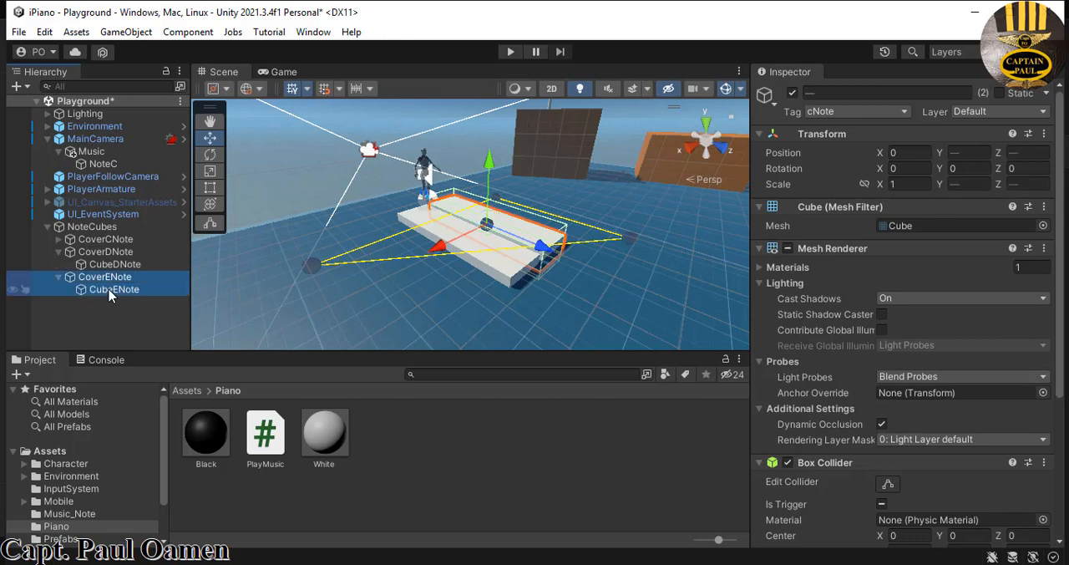
pyautogui.moveTo(436, 250); pyautogui.dragTo(357, 290)
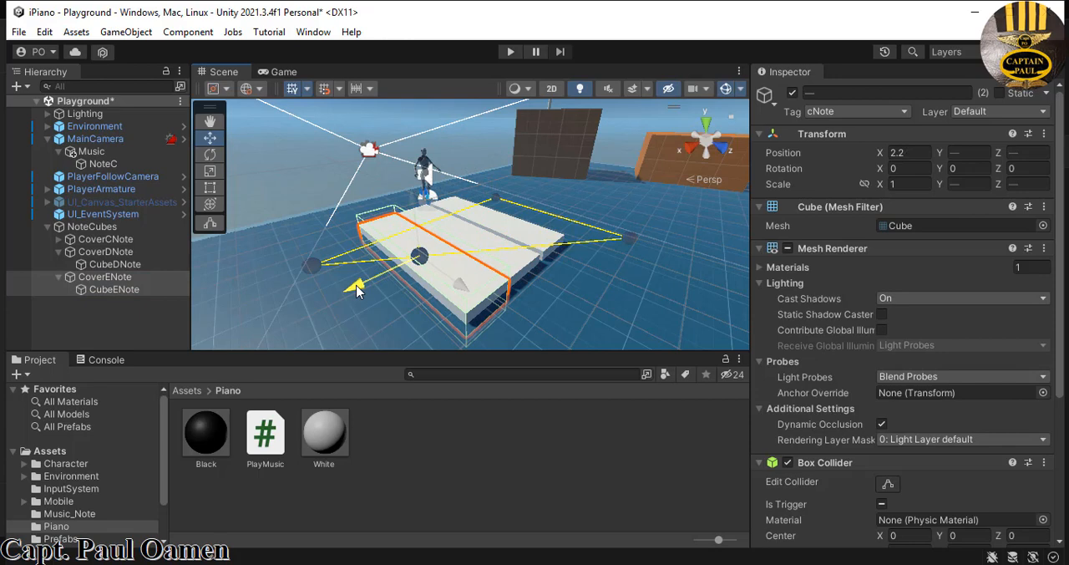
pyautogui.click(576, 287)
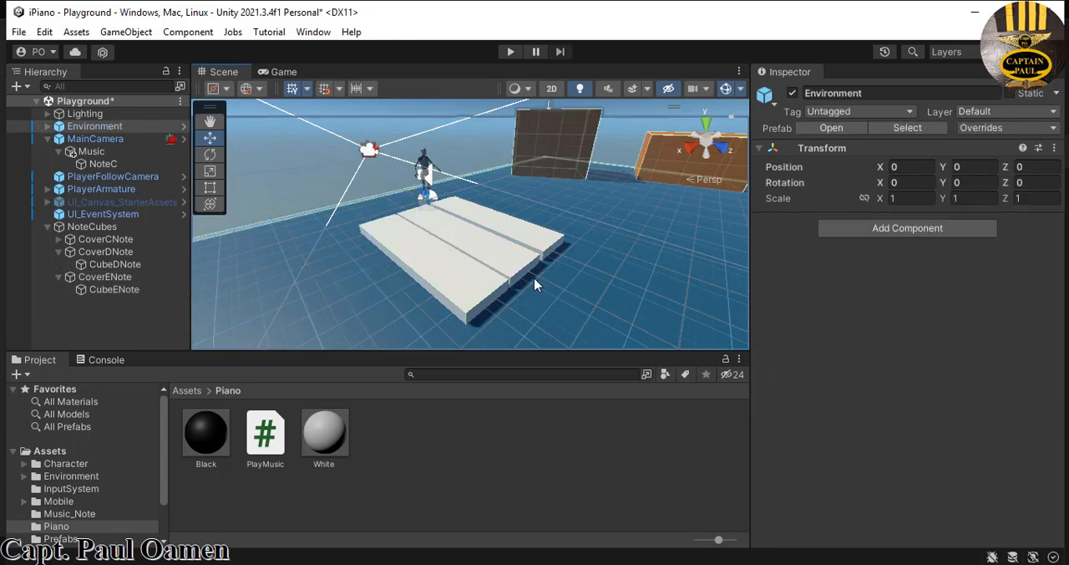
# - Nudge CoverDNote slightly along the X axis to adjust its spacing between the neighbouring keys
pyautogui.click(117, 252)
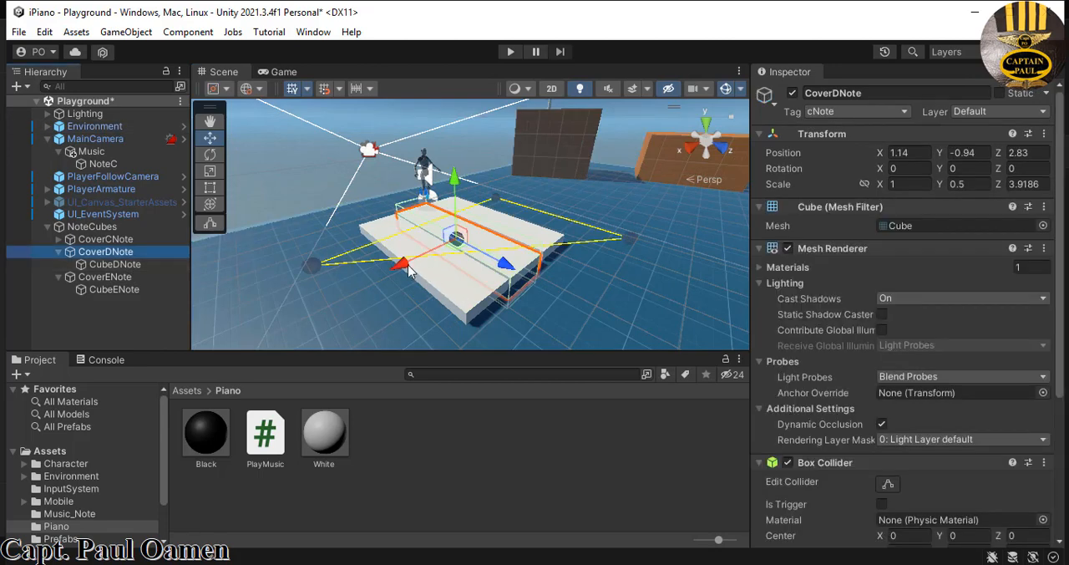
pyautogui.moveTo(408, 269); pyautogui.dragTo(404, 268)
pyautogui.click(600, 283)
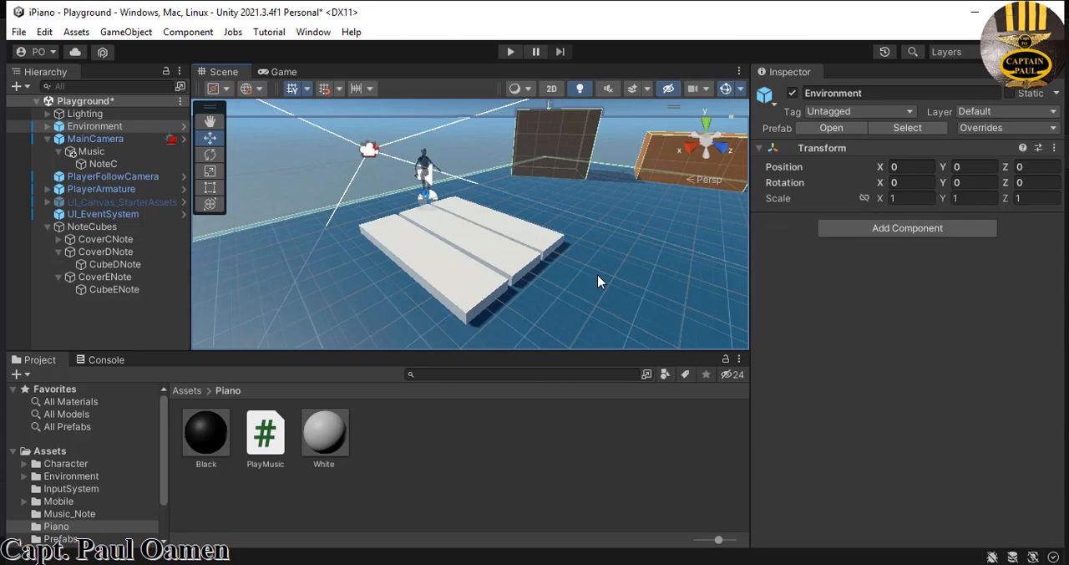
# - Nudge CoverENote and CubeENote together along the X axis closer to the D key, and collapse both note groups
pyautogui.click(476, 291)
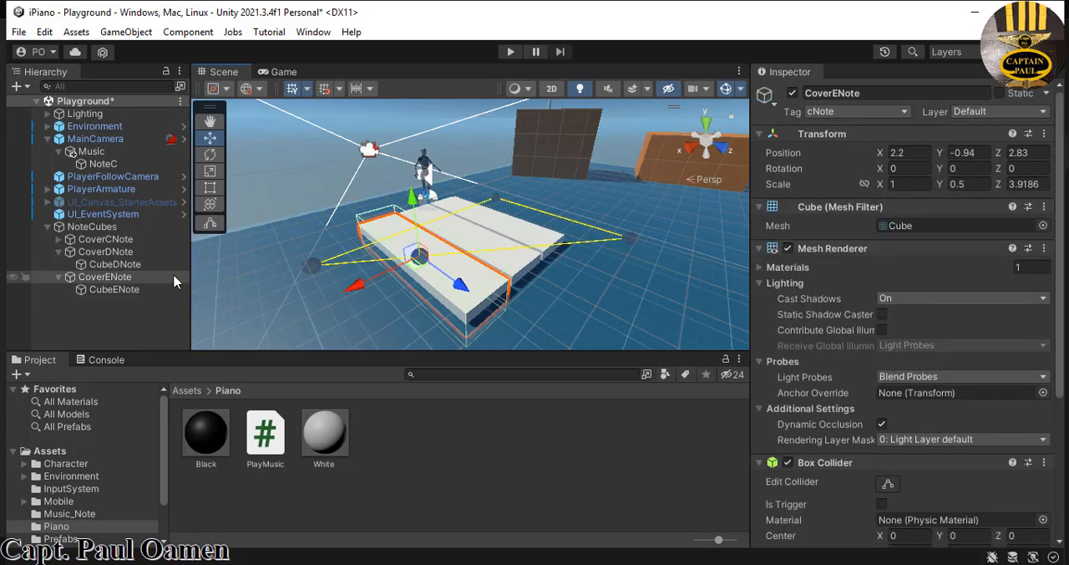
pyautogui.keyDown('ctrl'); pyautogui.click(130, 290); pyautogui.keyUp('ctrl')
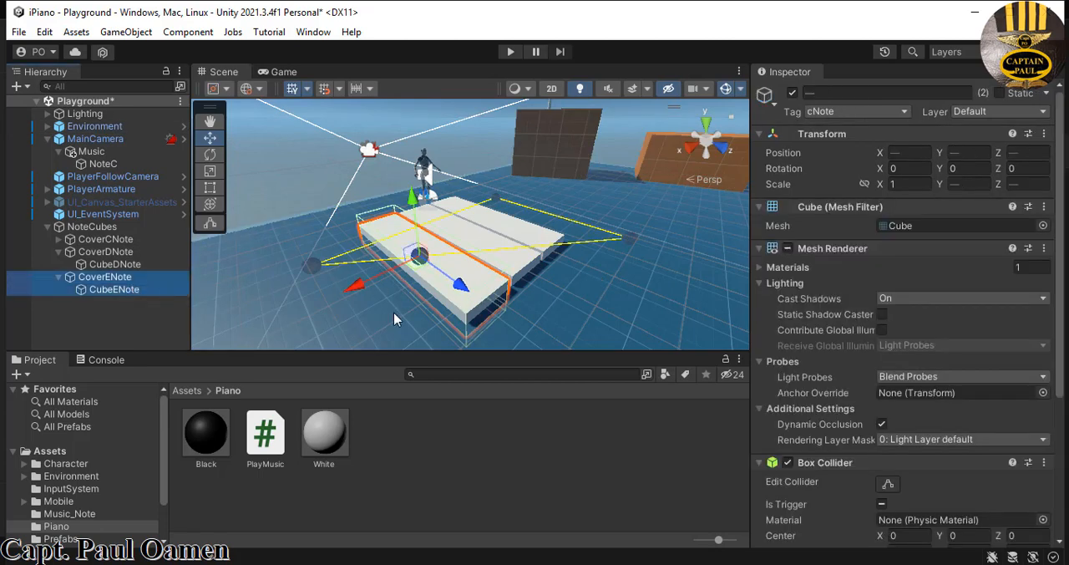
pyautogui.moveTo(356, 284); pyautogui.dragTo(359, 282)
pyautogui.click(566, 295)
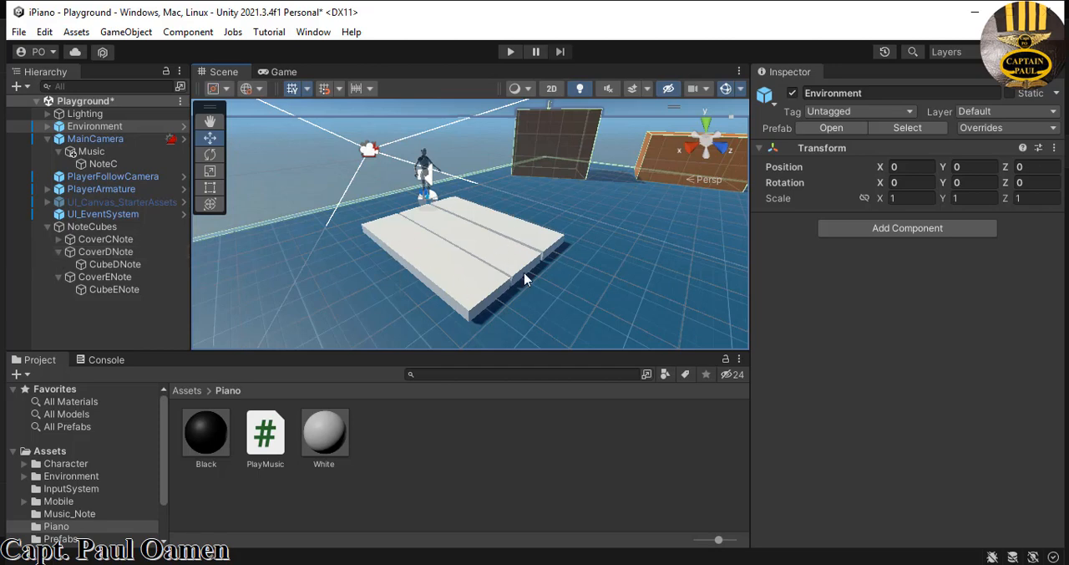
pyautogui.click(58, 277)
pyautogui.click(58, 252)
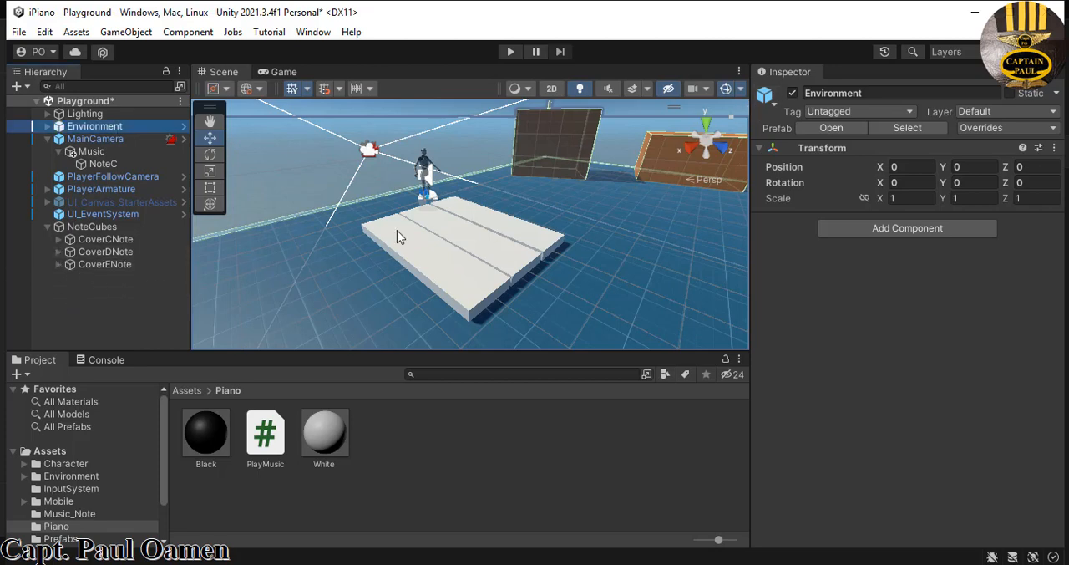
# - Starting from CoverCNote's tag setting, create a new project tag named dNote
pyautogui.click(534, 243)
pyautogui.click(534, 248)
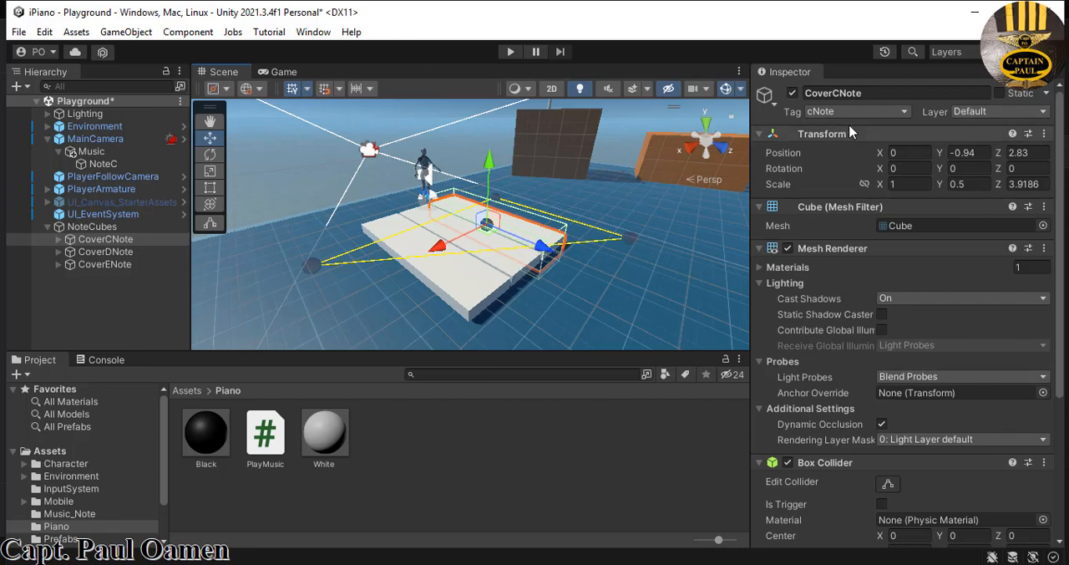
pyautogui.click(903, 112)
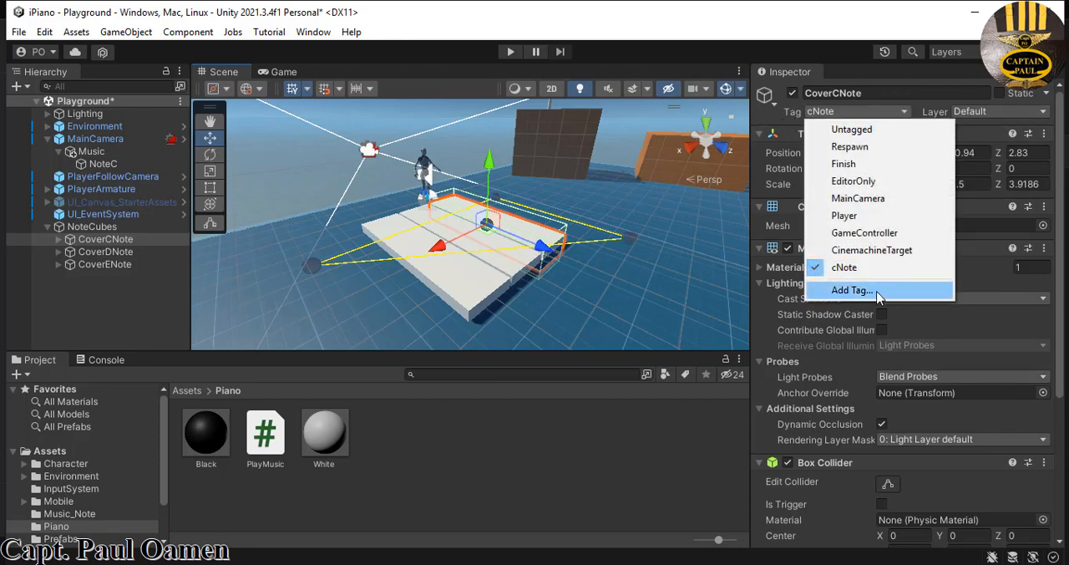
pyautogui.click(840, 291)
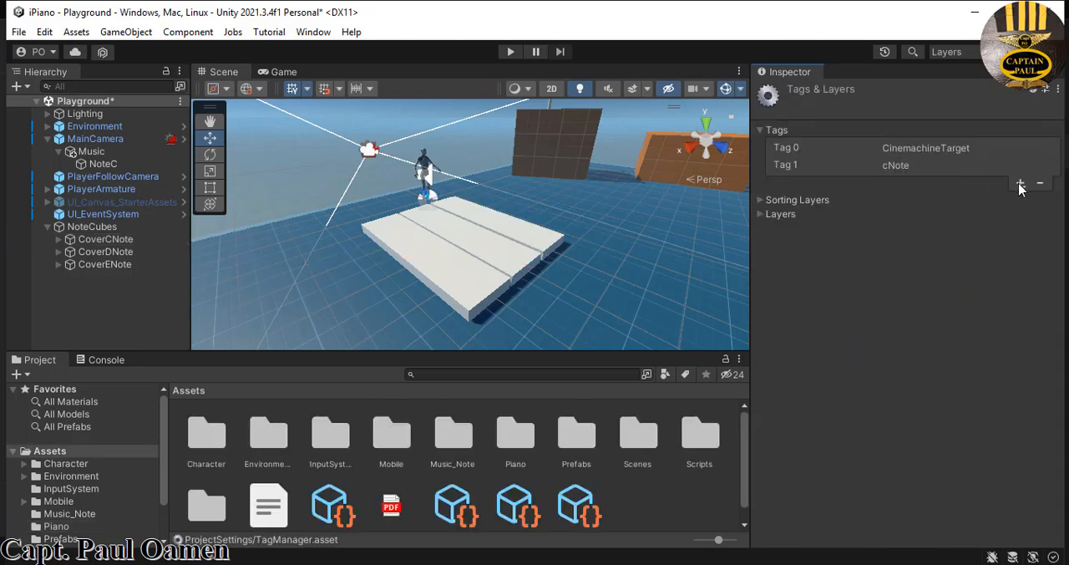
pyautogui.click(1021, 184)
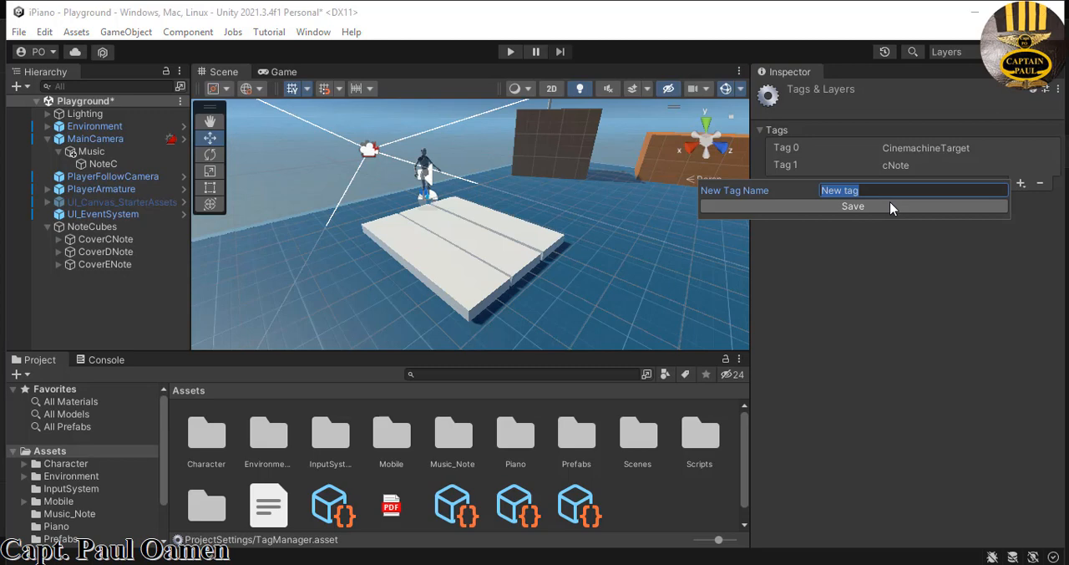
pyautogui.write('D')
pyautogui.press('BackSpace')
pyautogui.write('dNote')
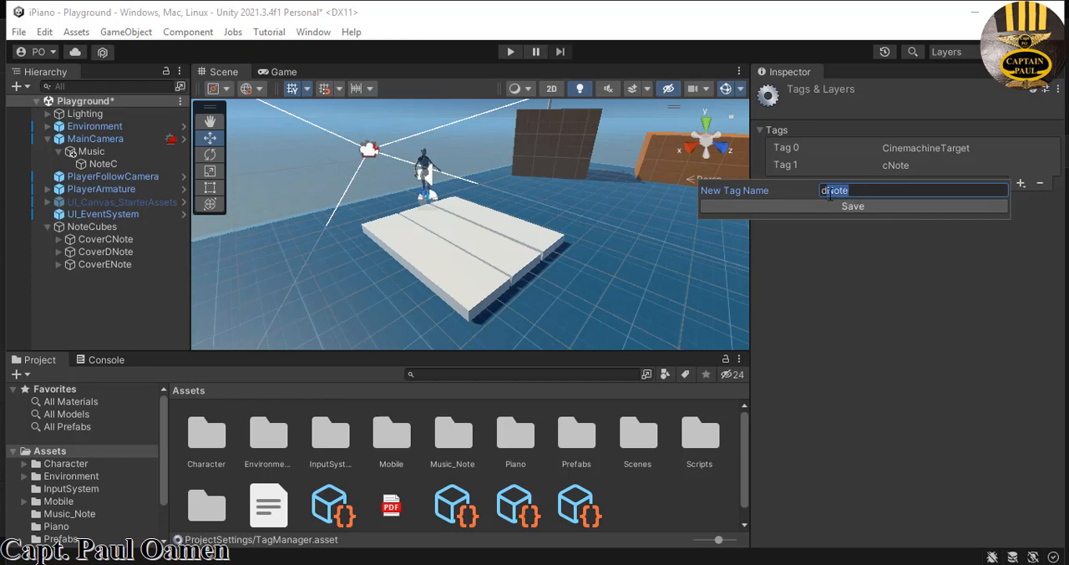
pyautogui.click(864, 209)
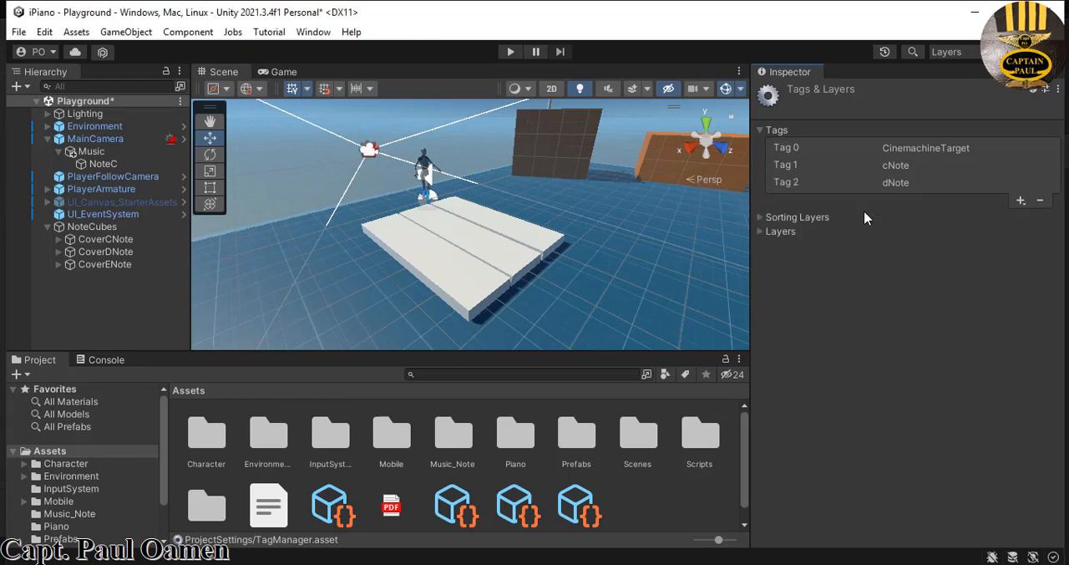
# - Add two more tags named eNote and fNote to the project's tag list
pyautogui.click(1021, 201)
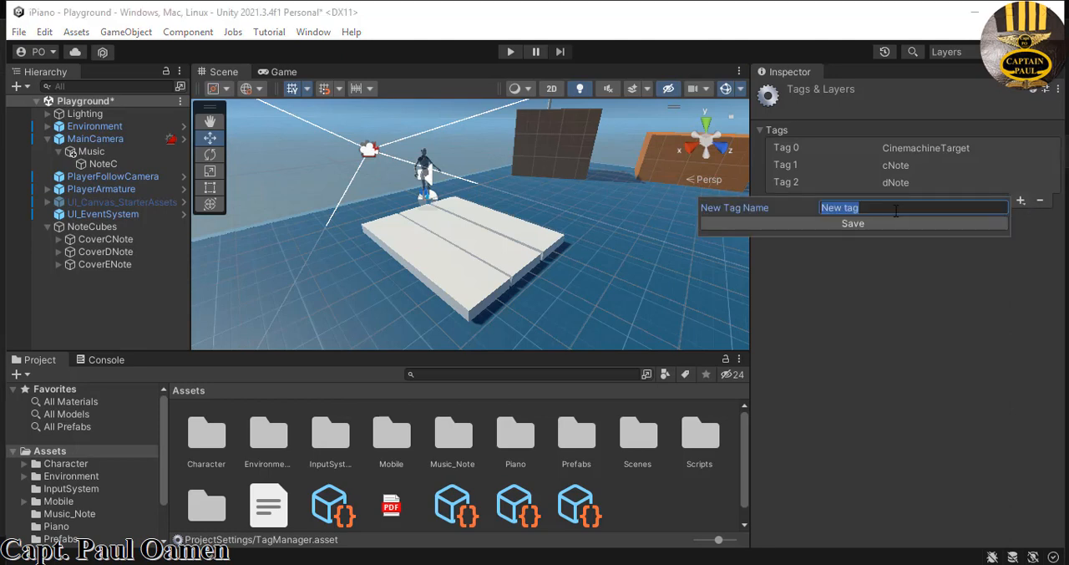
pyautogui.write('eNote')
pyautogui.click(866, 219)
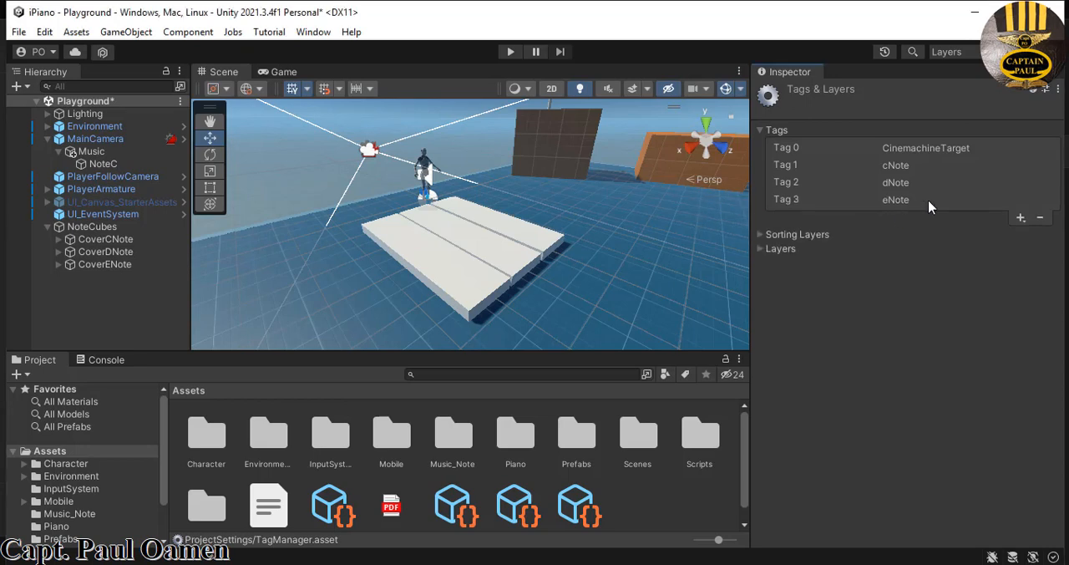
pyautogui.click(1021, 218)
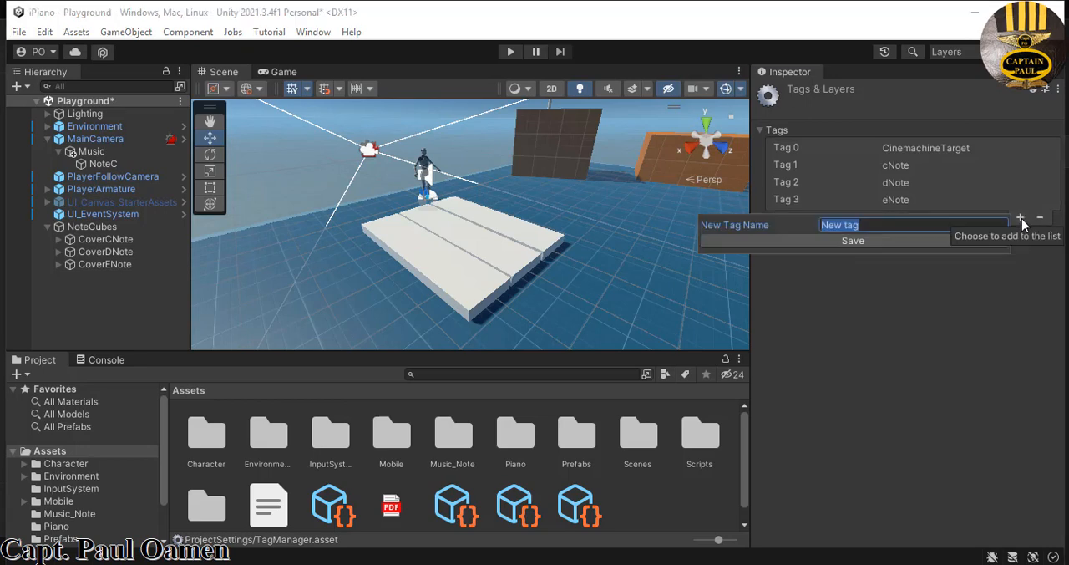
pyautogui.write('fNote')
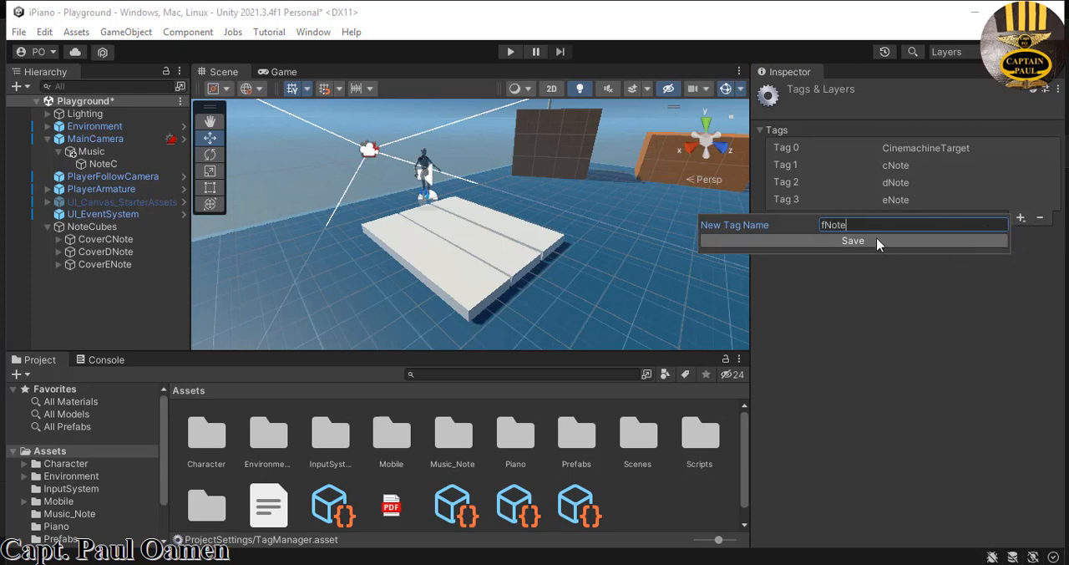
pyautogui.click(877, 239)
# - Add the tags gNote and aNote to the project's tag list
pyautogui.click(1020, 235)
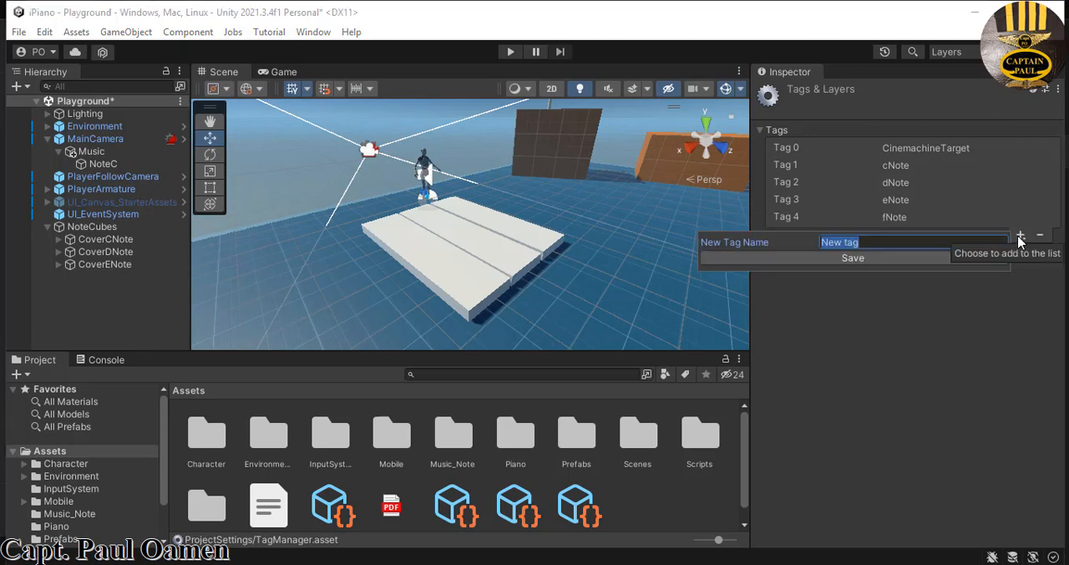
pyautogui.write('gNote')
pyautogui.click(900, 261)
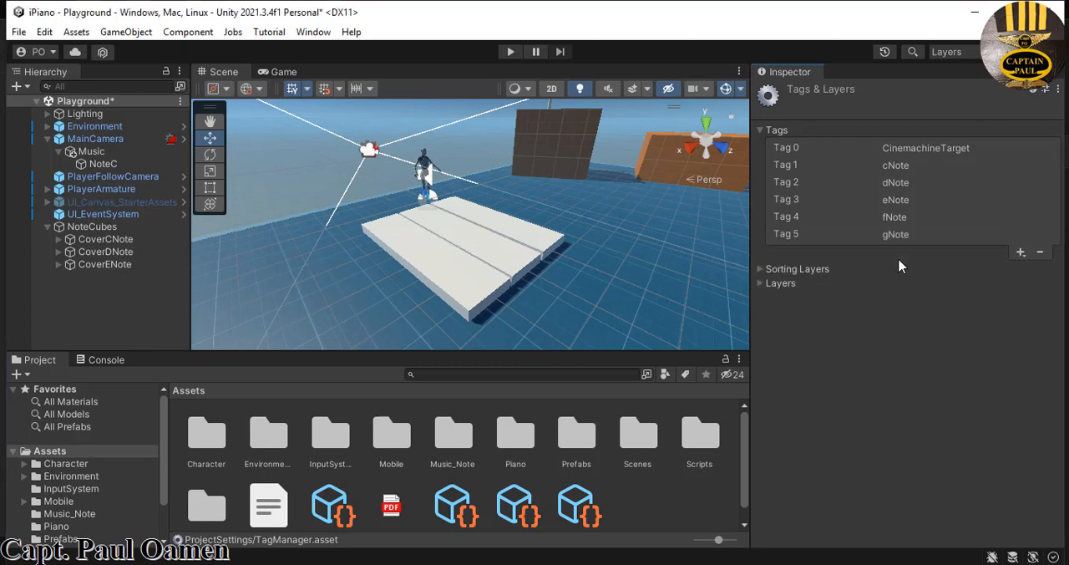
pyautogui.click(1020, 253)
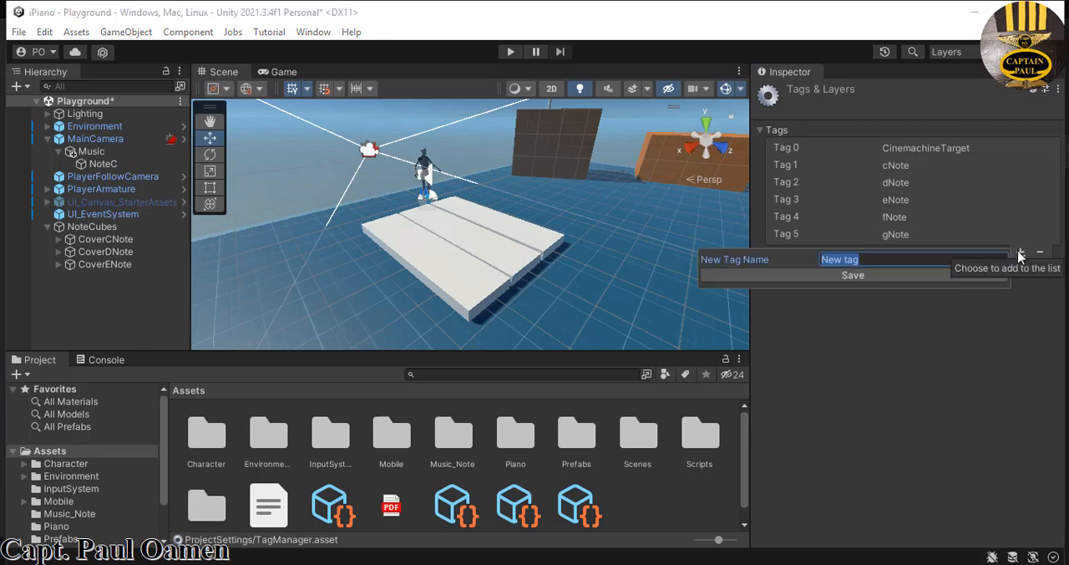
pyautogui.write('aNote')
pyautogui.click(884, 277)
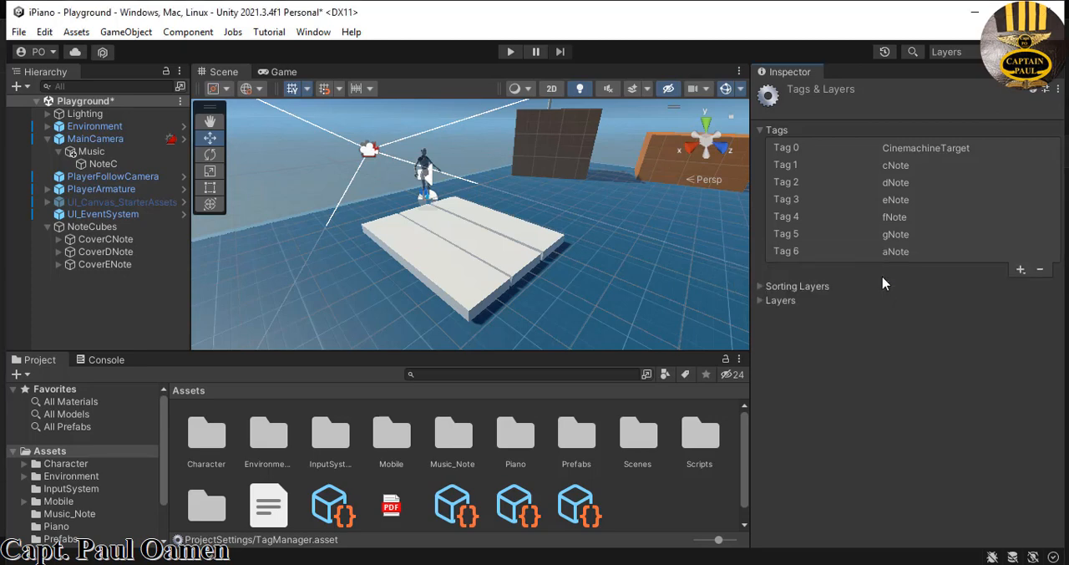
# - Add the tags bNote and c1Note to the project's tag list
pyautogui.click(1021, 269)
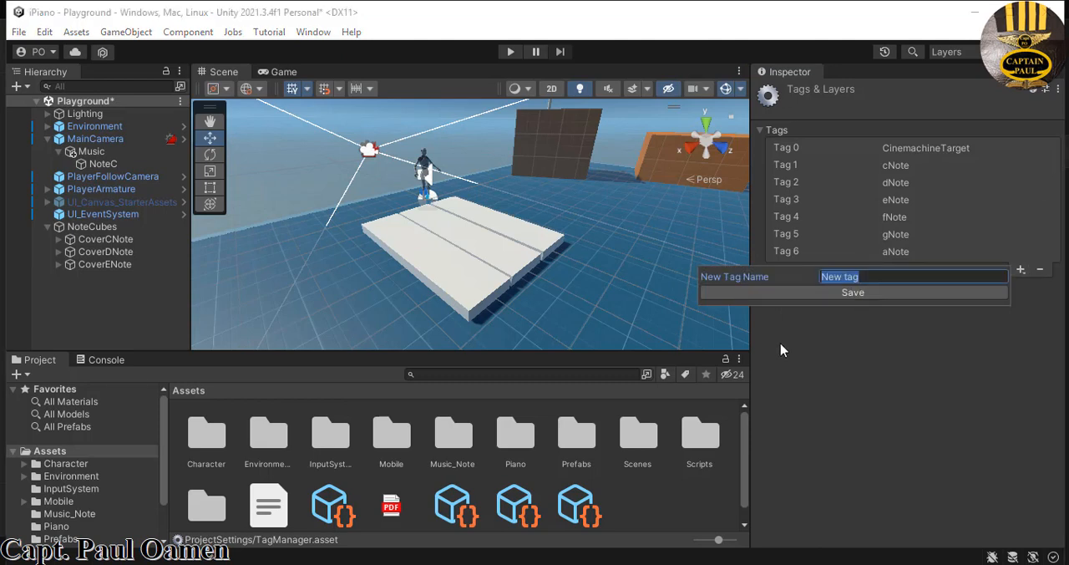
pyautogui.write('bNote')
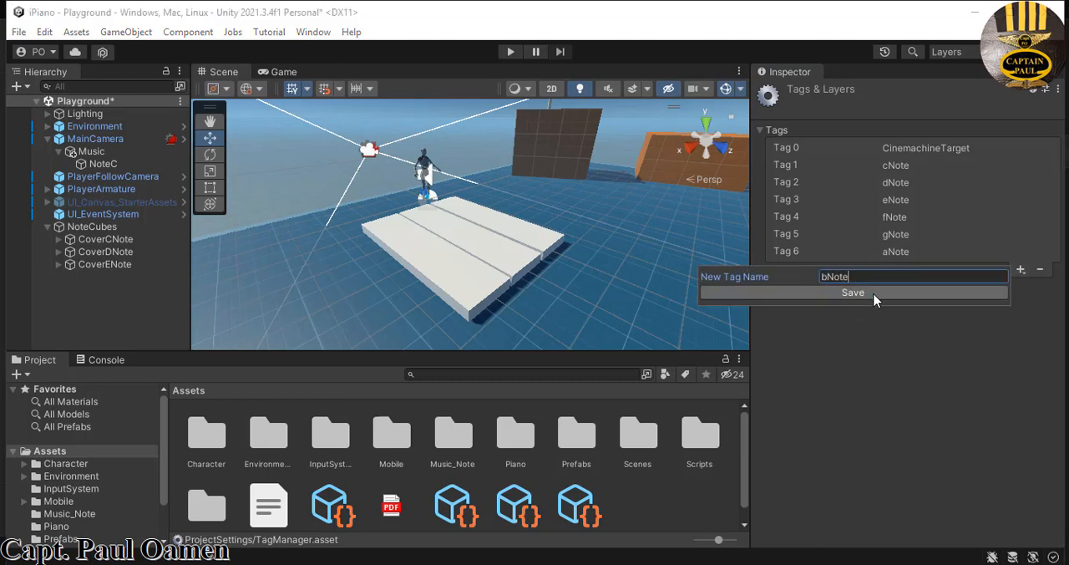
pyautogui.click(875, 293)
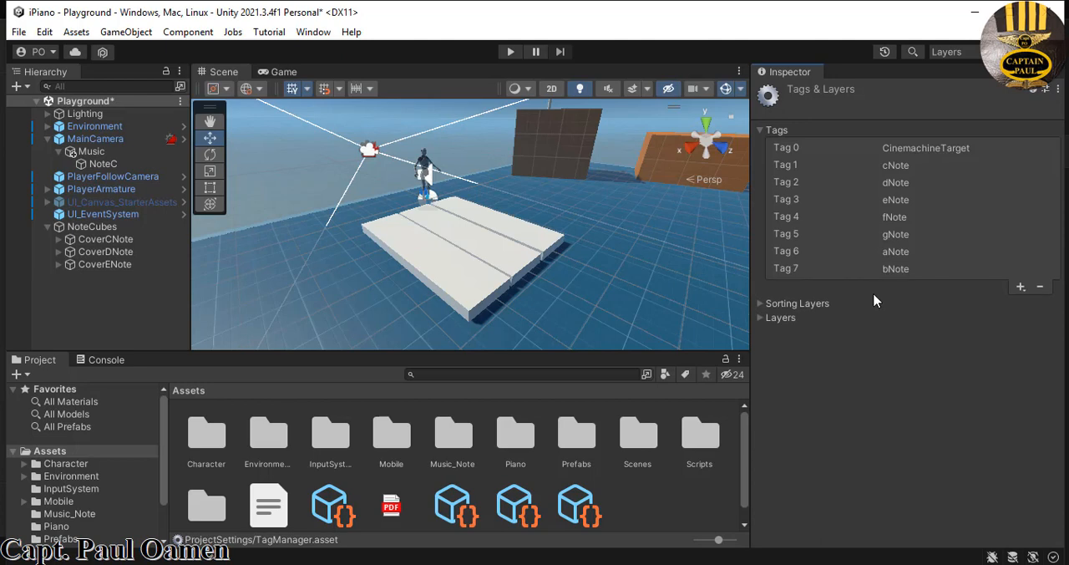
pyautogui.click(1021, 288)
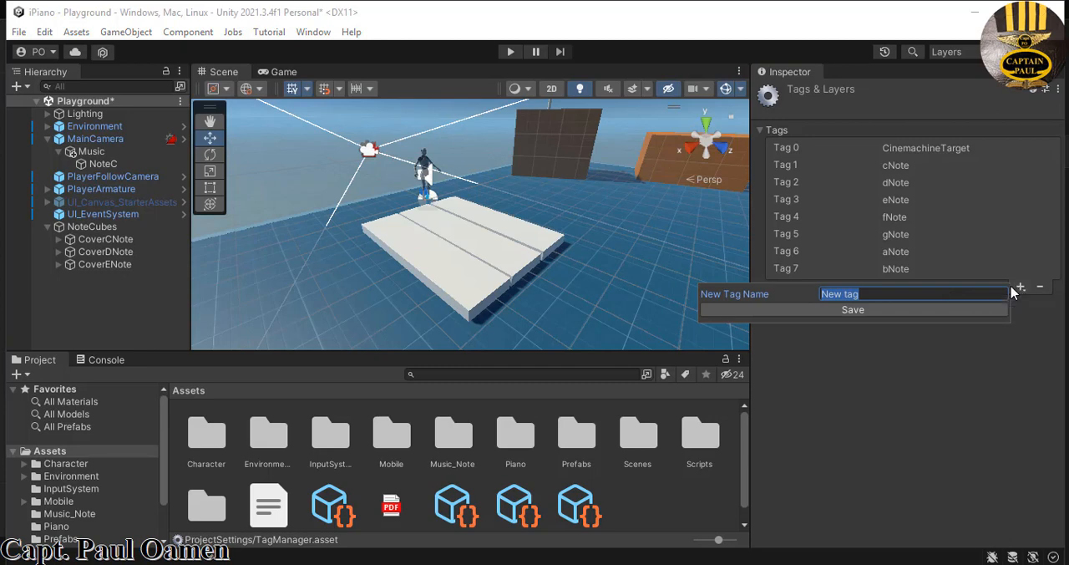
pyautogui.write('c1Note')
pyautogui.click(878, 309)
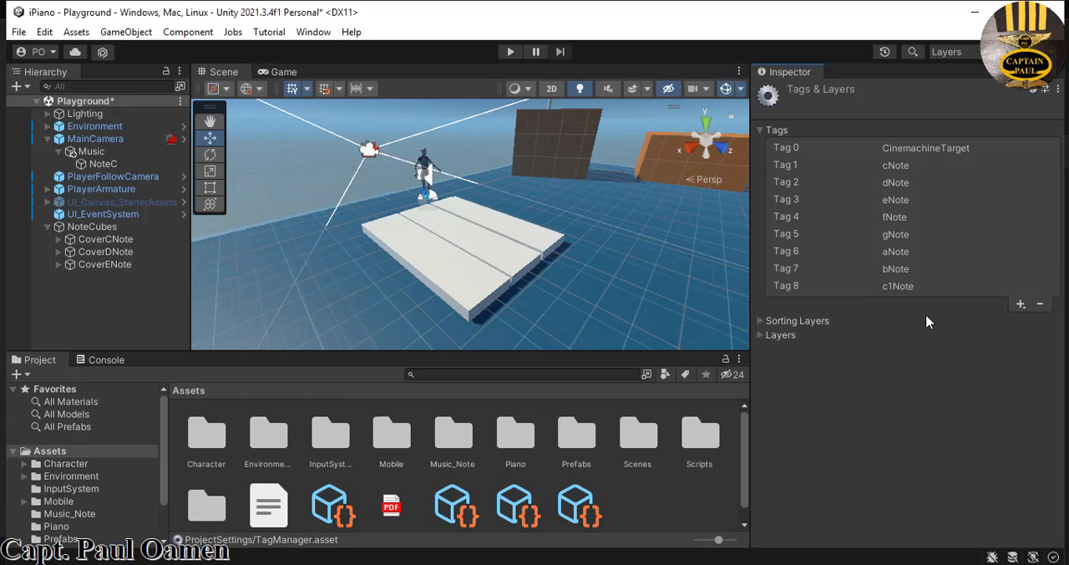
# - Add a tag named d1Note to the project's tag list
pyautogui.click(1021, 305)
pyautogui.write('Note')
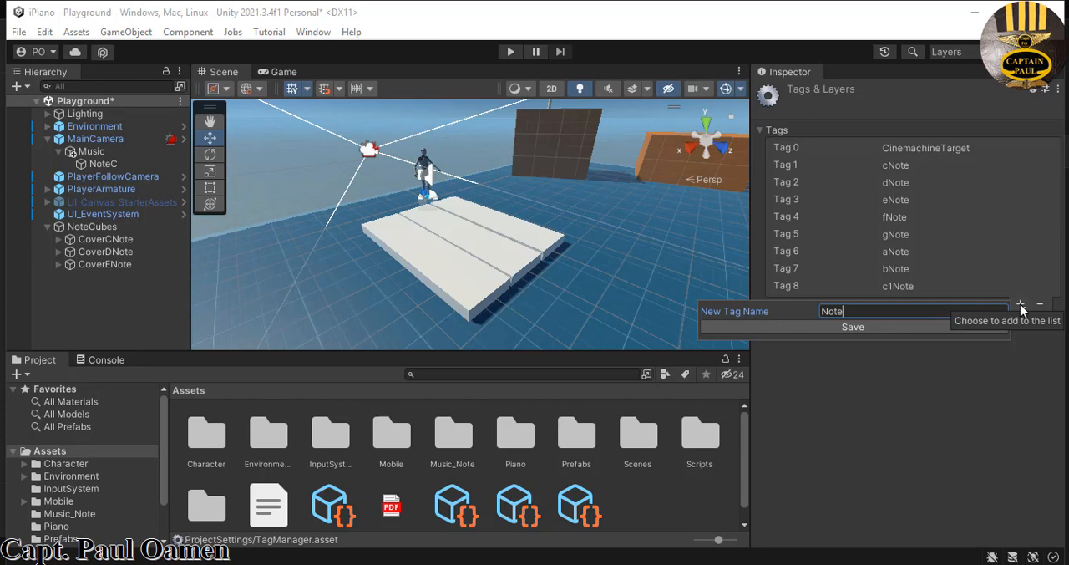
pyautogui.write('d1v')
pyautogui.press('BackSpace')
pyautogui.press('BackSpace')
pyautogui.press('BackSpace')
pyautogui.press('BackSpace')
pyautogui.press('BackSpace')
pyautogui.press('BackSpace')
pyautogui.press('BackSpace')
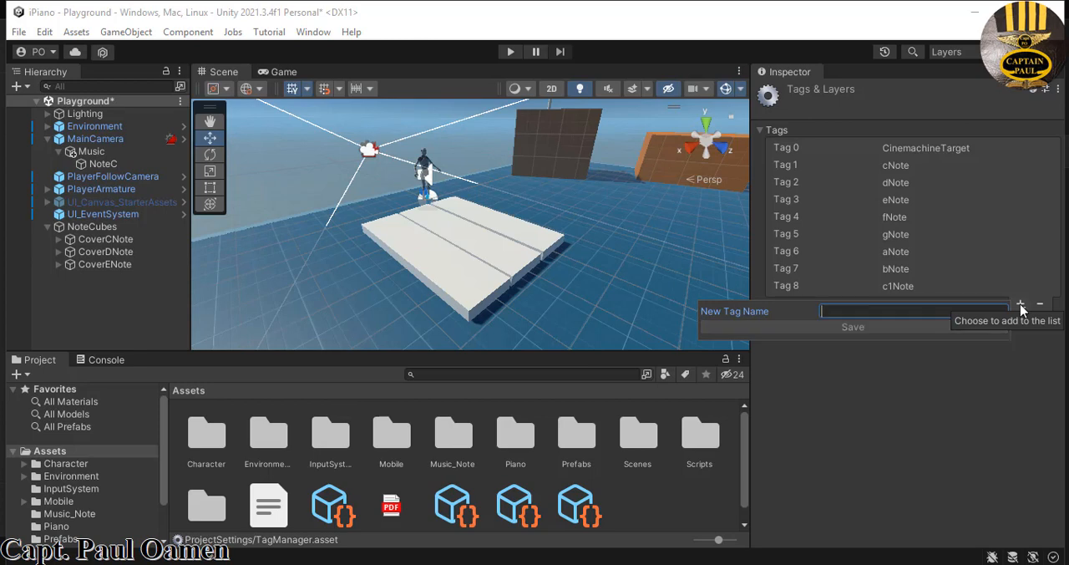
pyautogui.write('d')
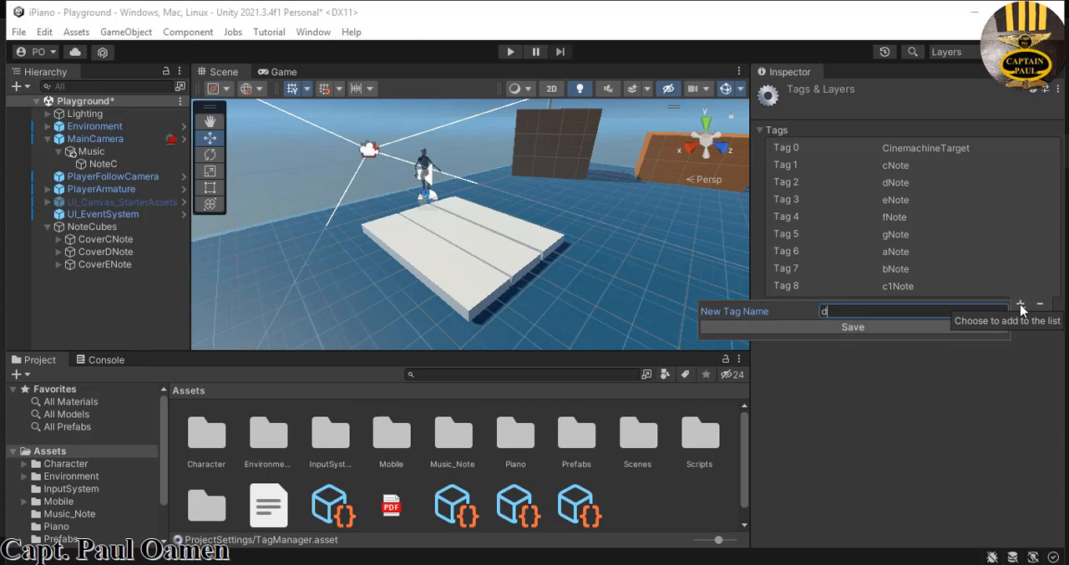
pyautogui.write('1Note')
pyautogui.click(910, 338)
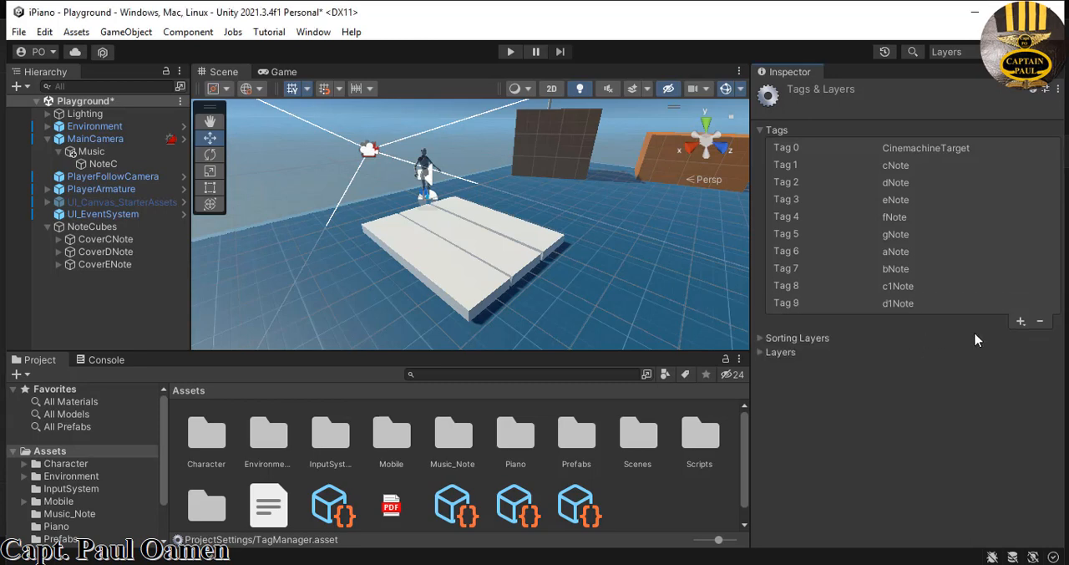
# - Add the tags e1Note and f1Note to the project's tag list
pyautogui.click(1021, 322)
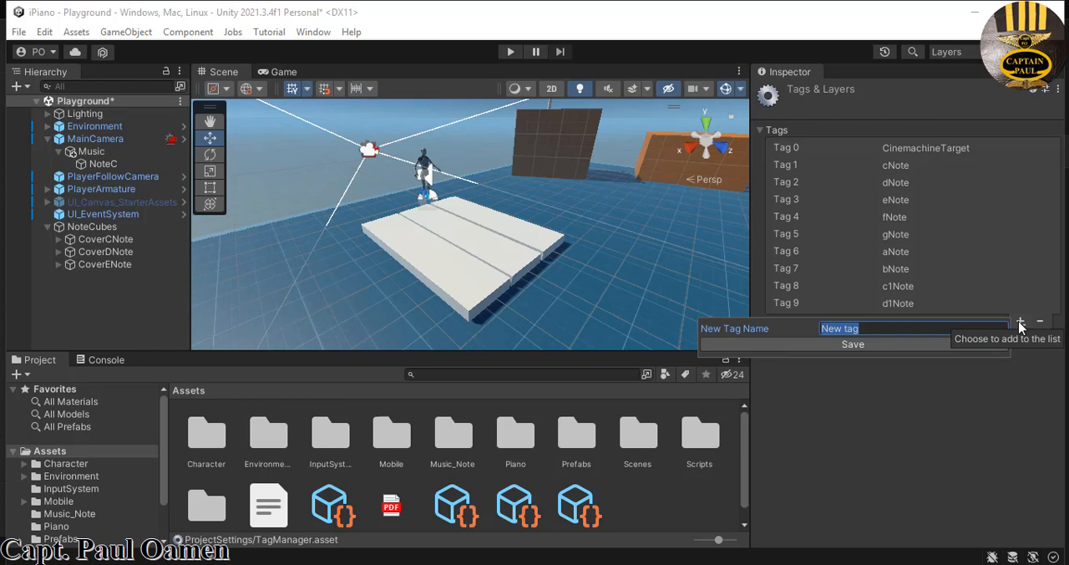
pyautogui.write('e1Note')
pyautogui.click(920, 345)
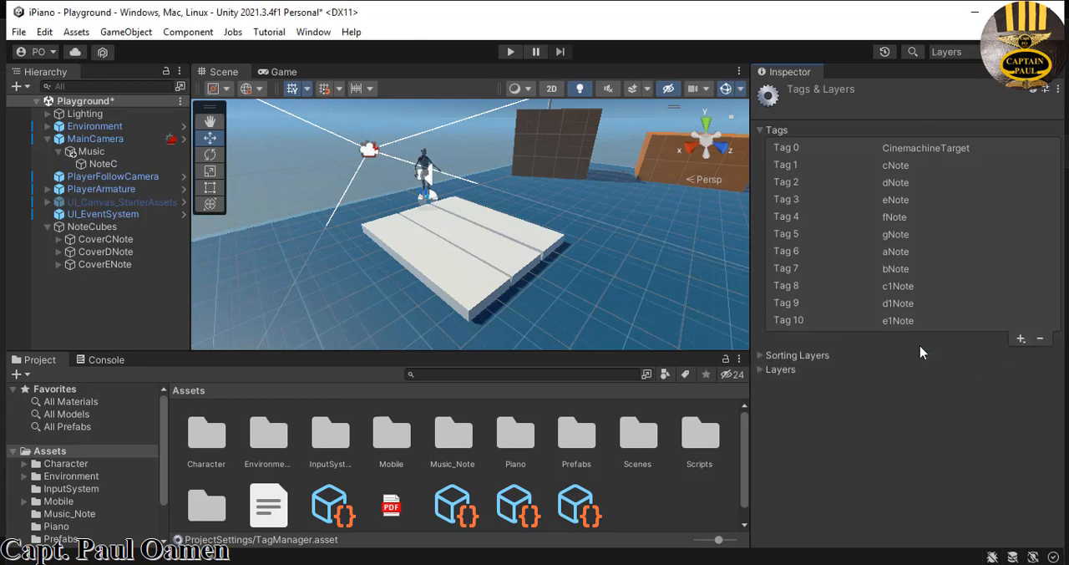
pyautogui.click(1021, 339)
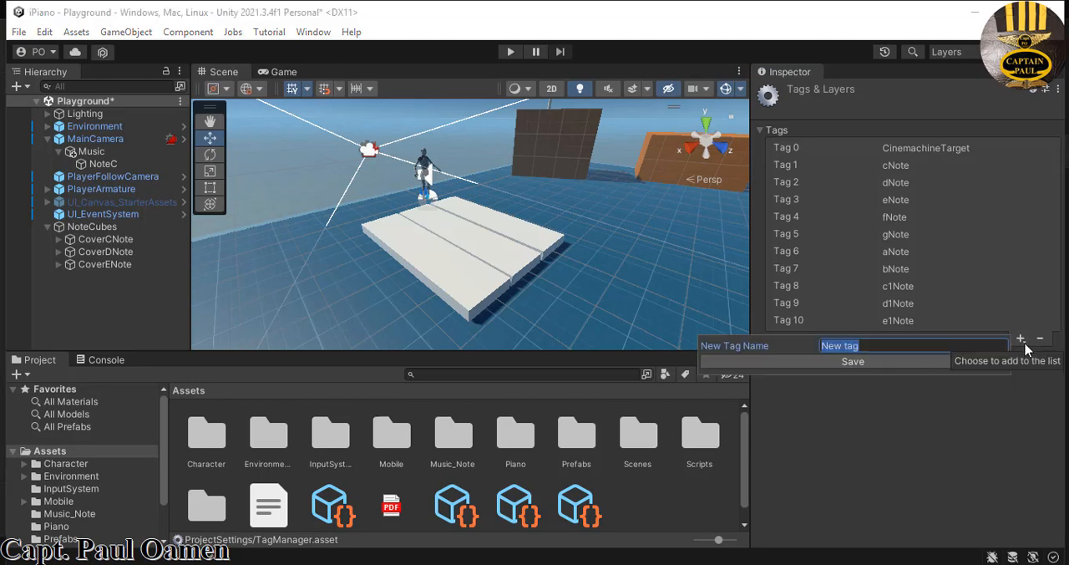
pyautogui.write('f1Note')
pyautogui.click(928, 365)
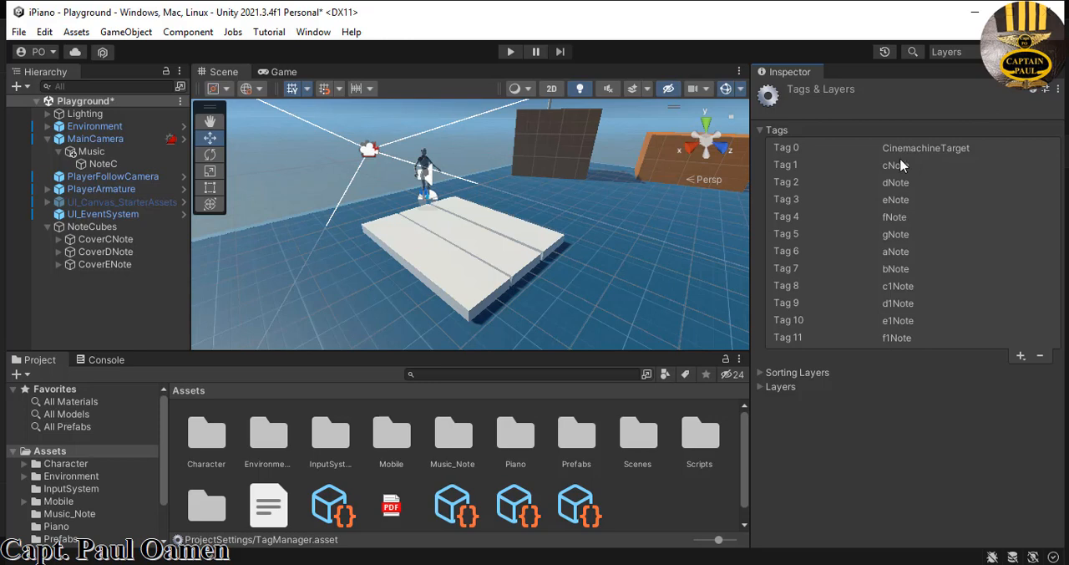
# - Add a tag named csNote for the first sharp key to the project's tag list
pyautogui.click(1020, 357)
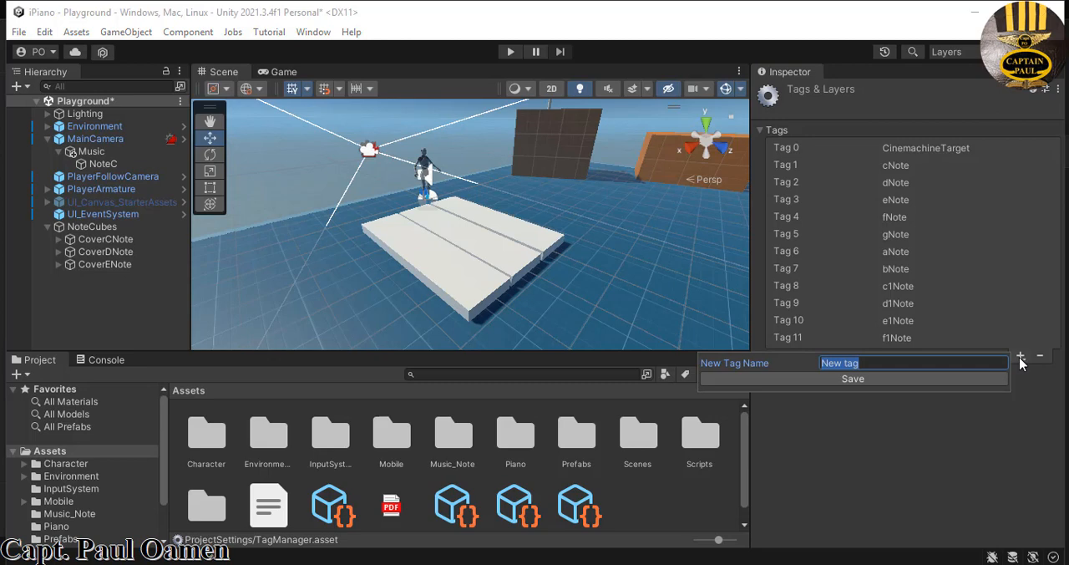
pyautogui.write('csNote')
pyautogui.click(836, 380)
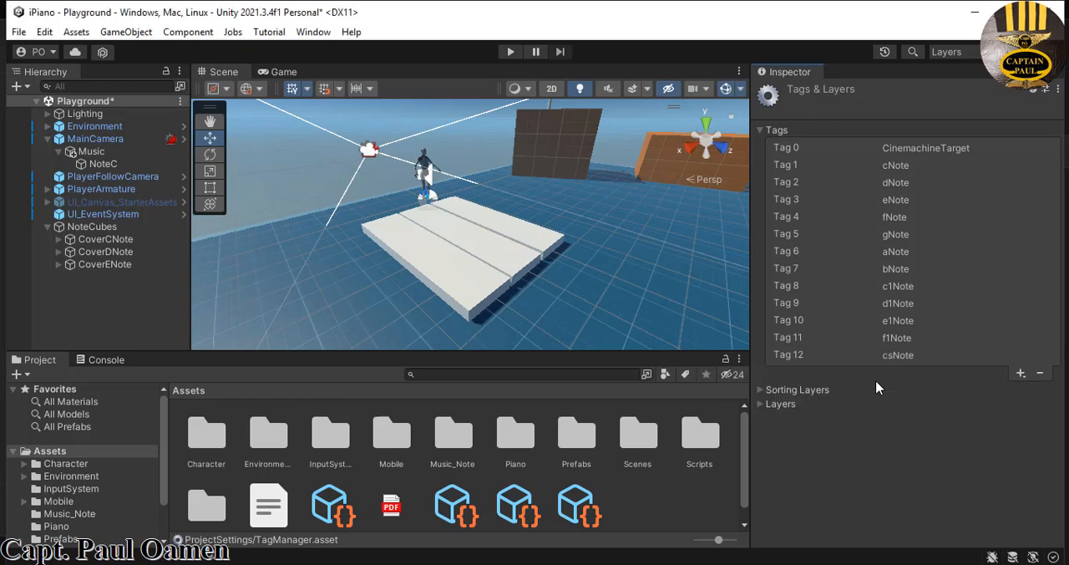
# - Add the tags dsNote and gsNote to the project's tag list
pyautogui.click(1021, 373)
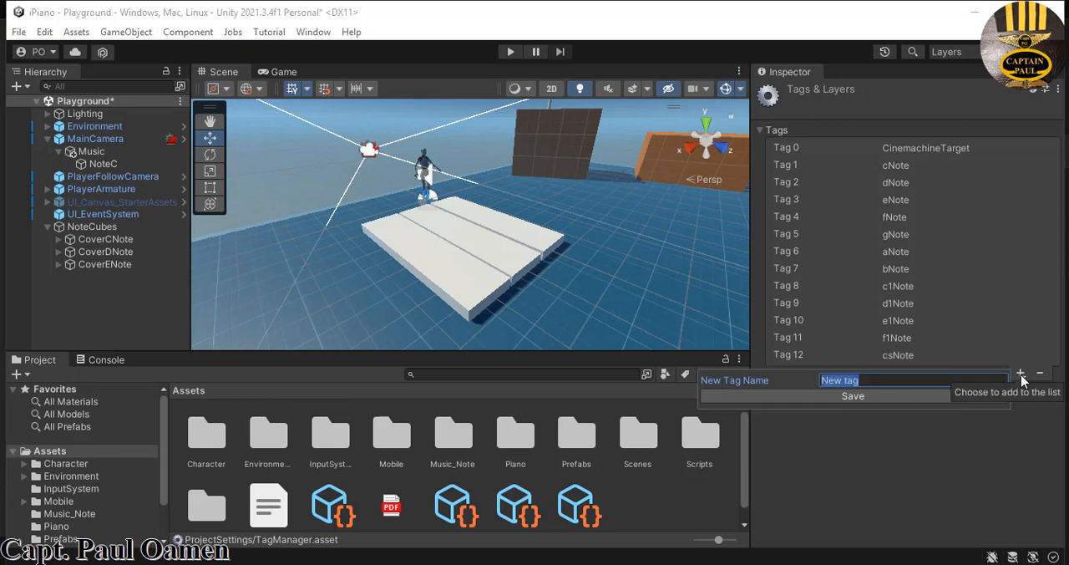
pyautogui.write('dsNote')
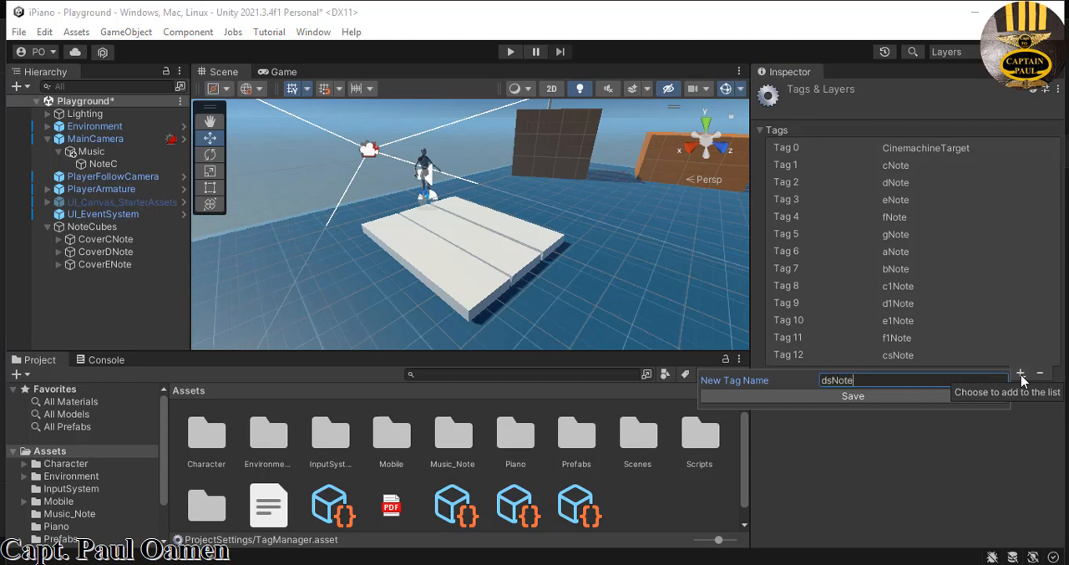
pyautogui.click(876, 397)
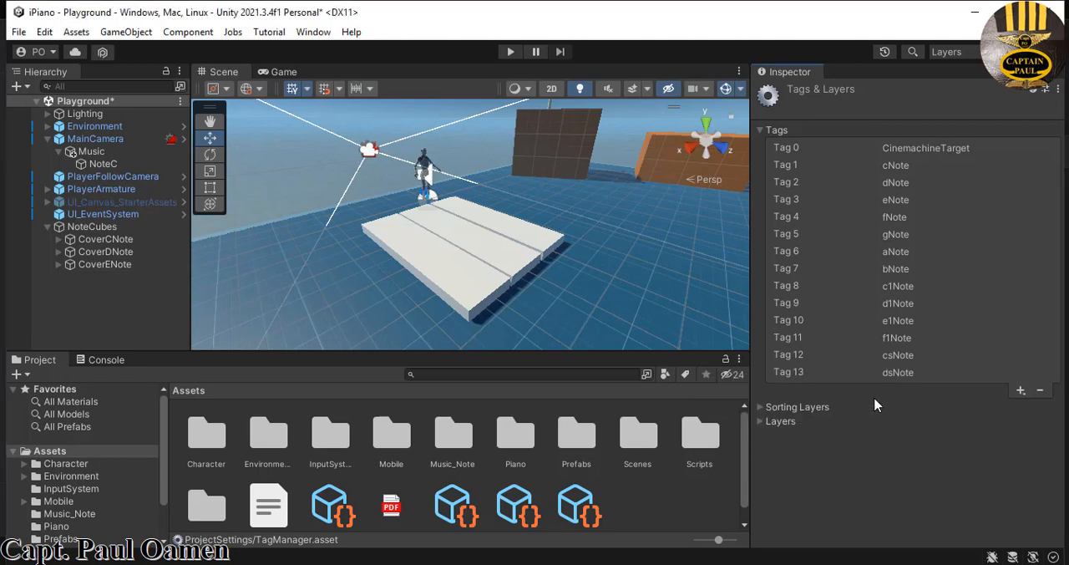
pyautogui.click(1020, 391)
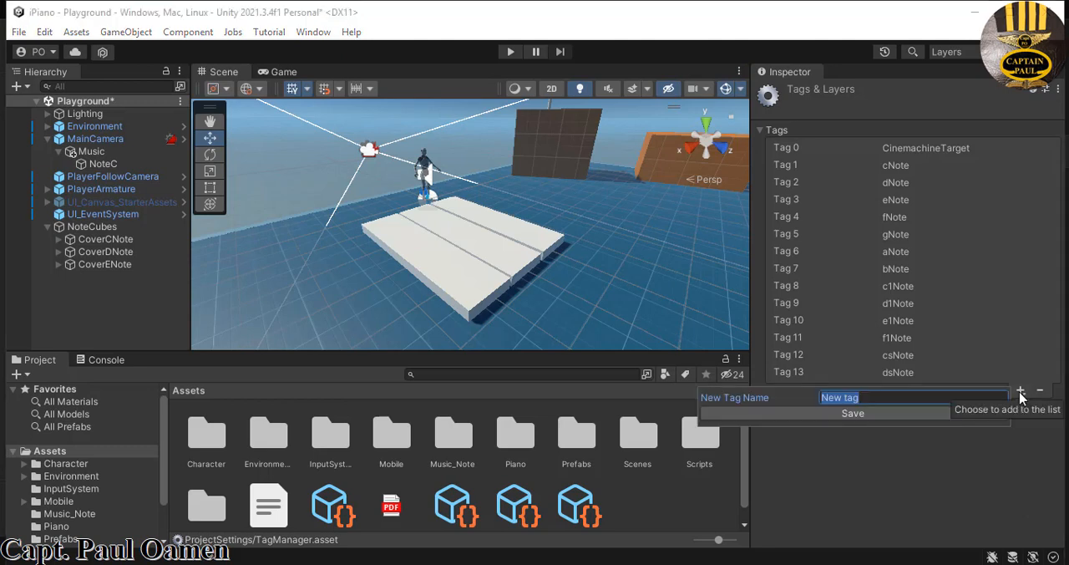
pyautogui.write('gsNote')
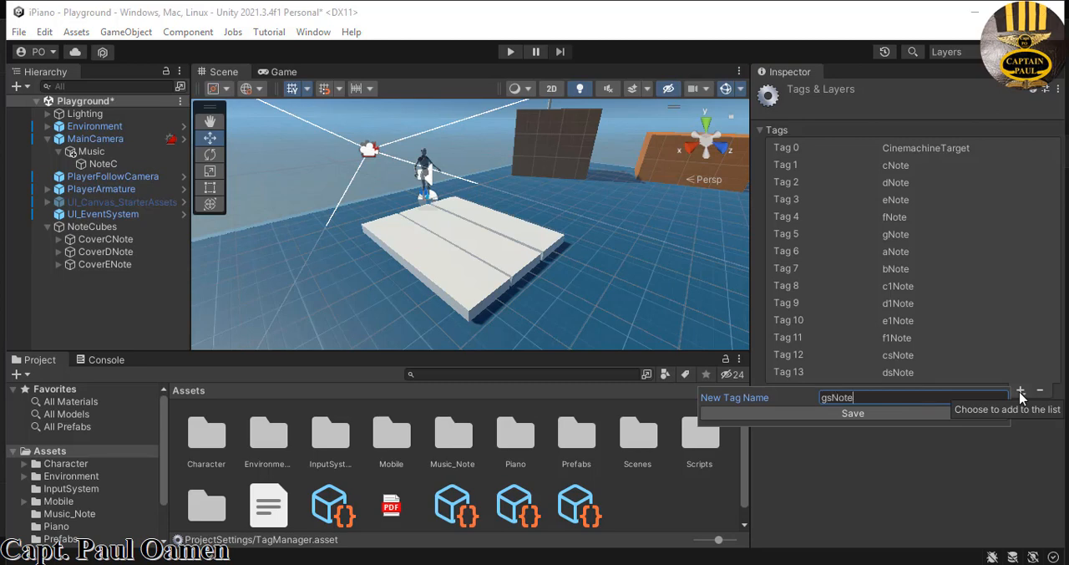
pyautogui.click(924, 414)
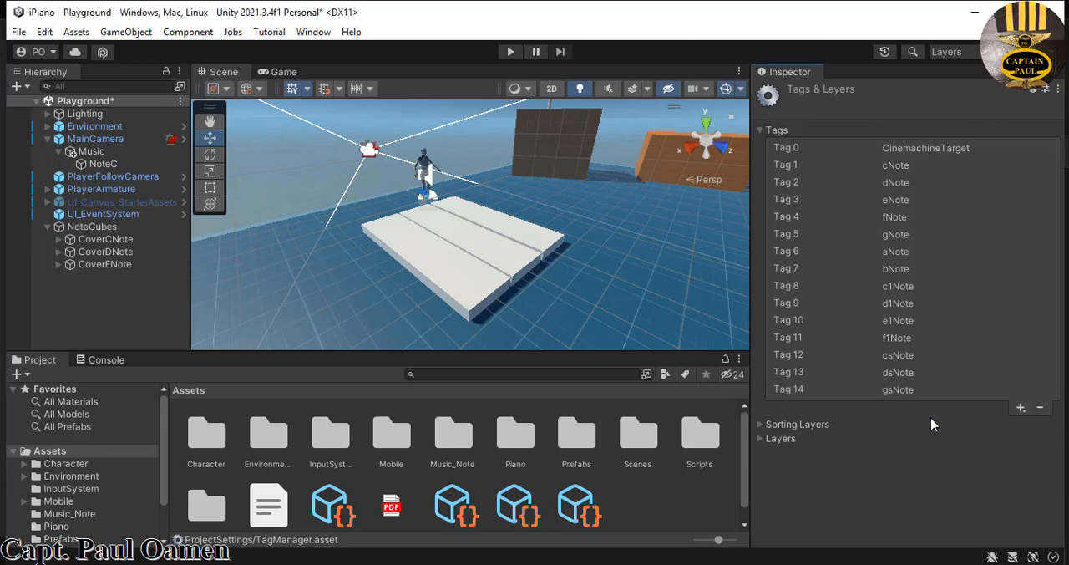
# - Add the tags bbNote and cs1Note to the project's tag list
pyautogui.click(1021, 408)
pyautogui.write('bbNote')
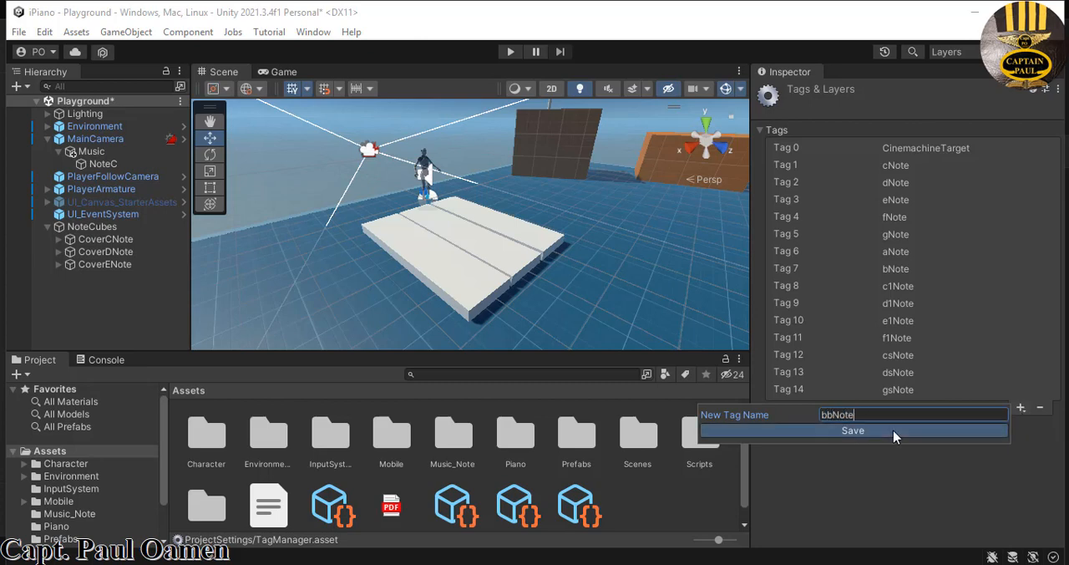
pyautogui.click(894, 431)
pyautogui.click(1021, 424)
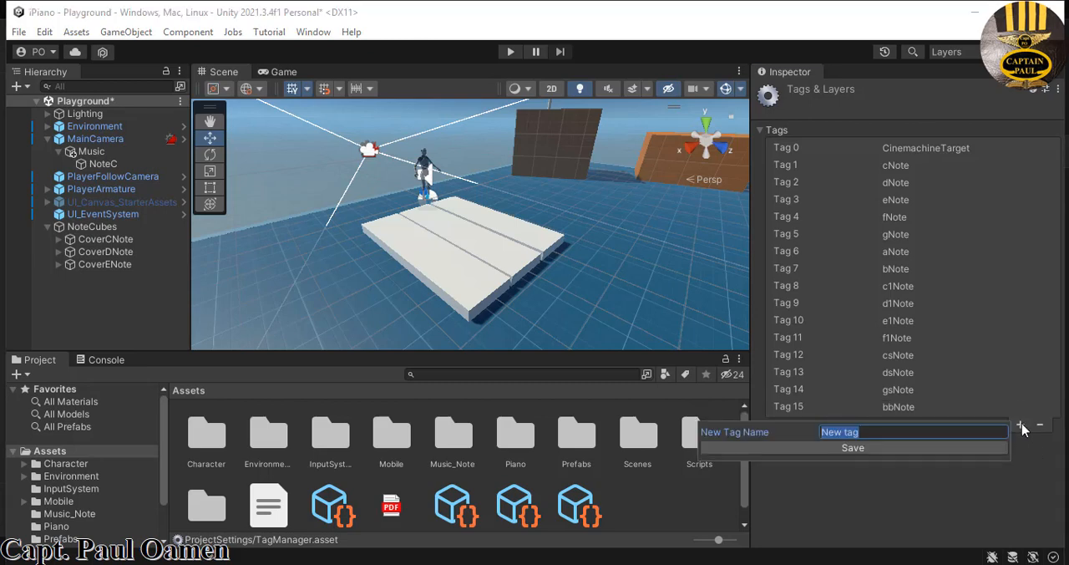
pyautogui.write('c1')
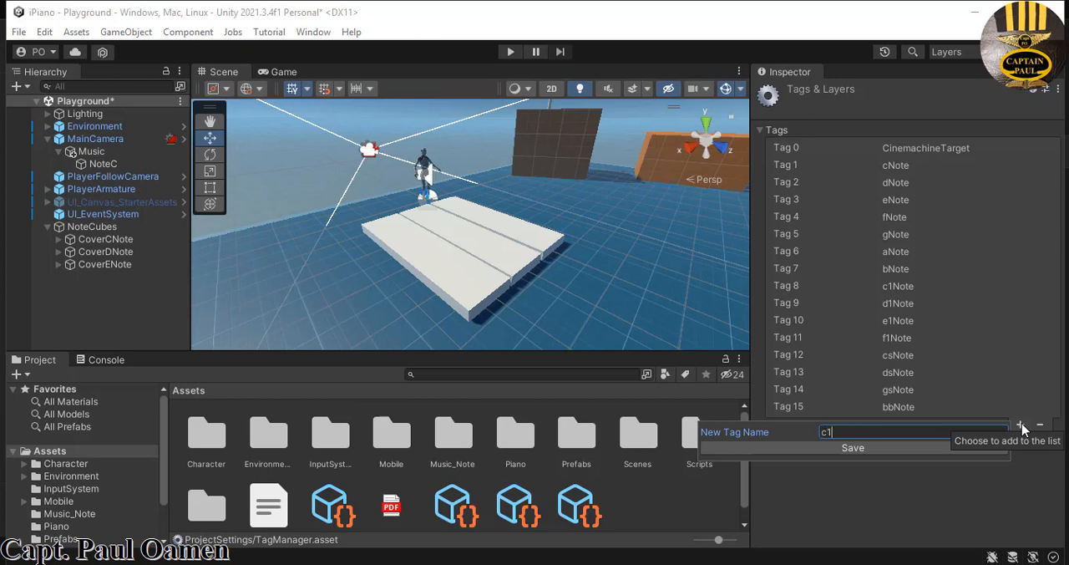
pyautogui.press('BackSpace')
pyautogui.write('s1Note')
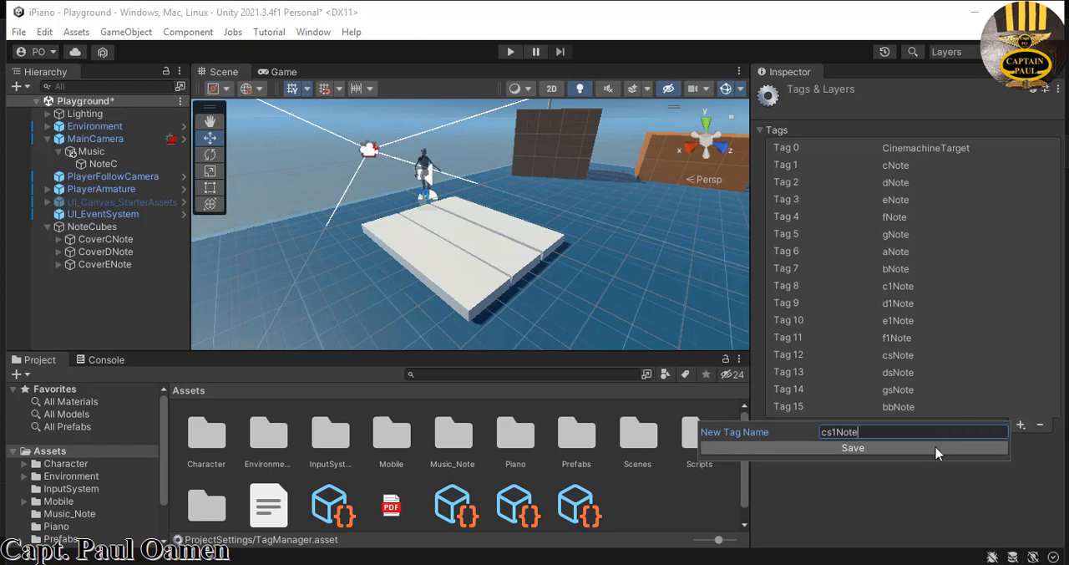
pyautogui.click(936, 453)
# - Add a tag named ds1Note to the project's tag list
pyautogui.click(1021, 443)
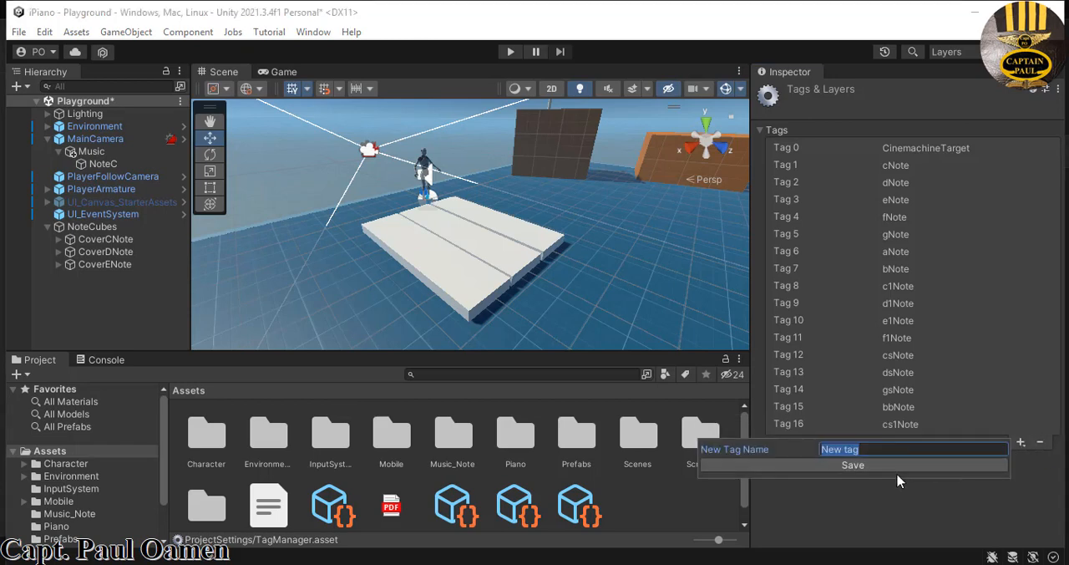
pyautogui.write('ds1Note')
pyautogui.click(894, 473)
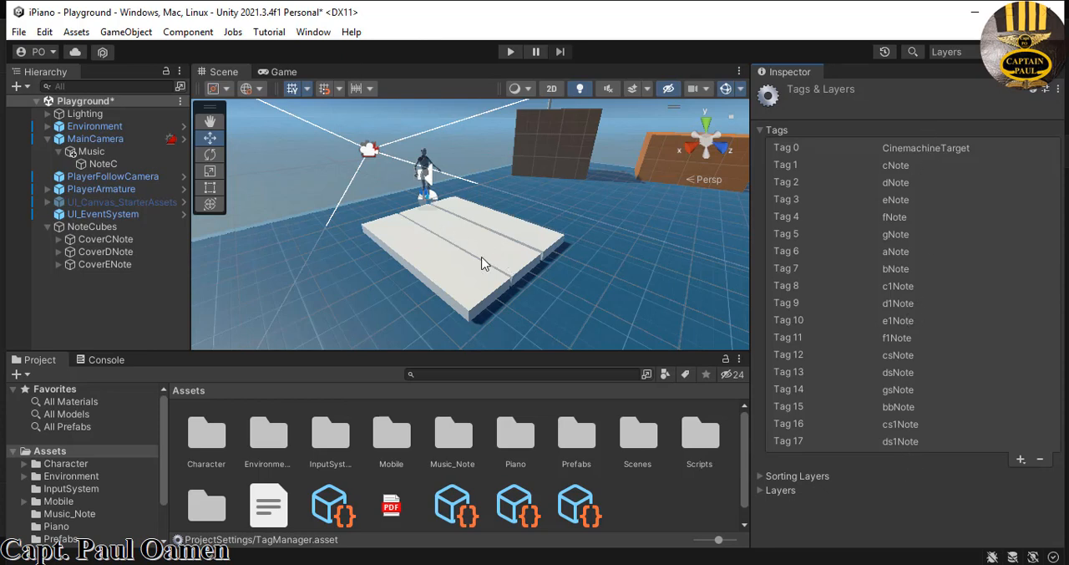
# - Assign the dNote tag to both CoverDNote and its child CubeDNote
pyautogui.click(51, 253)
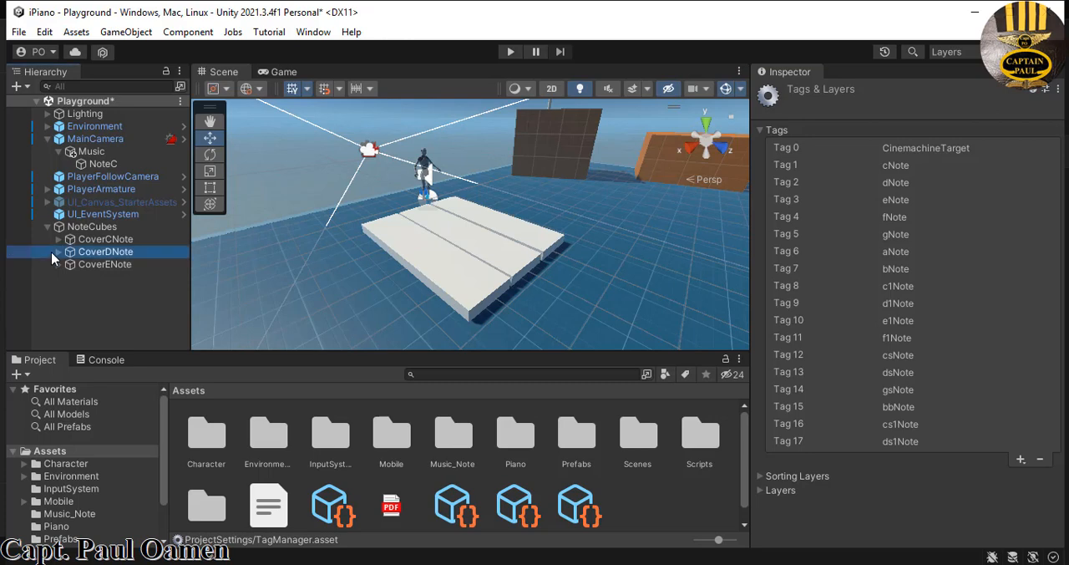
pyautogui.click(59, 252)
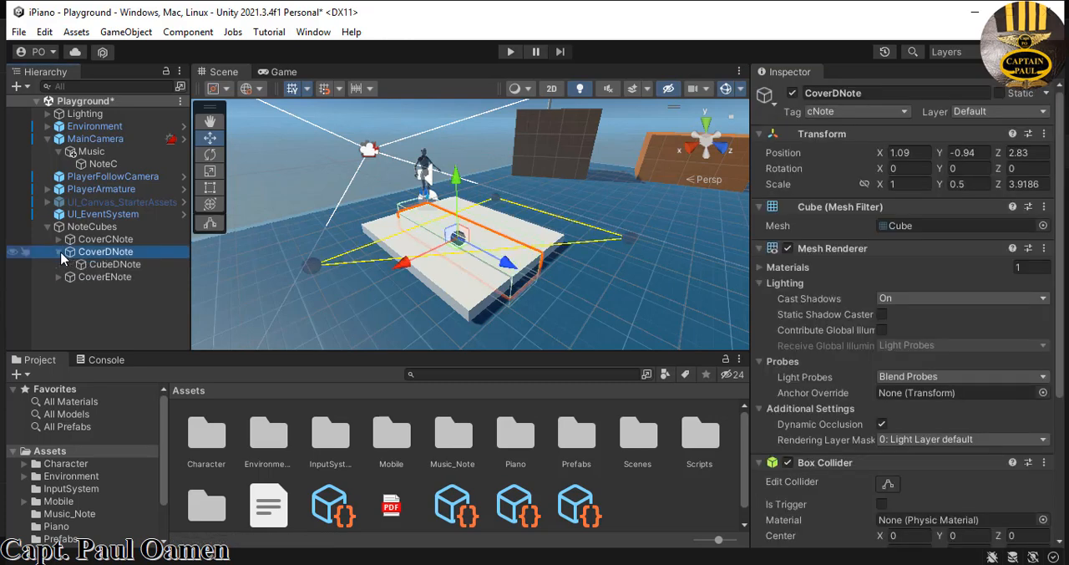
pyautogui.keyDown('ctrl'); pyautogui.click(106, 266); pyautogui.keyUp('ctrl')
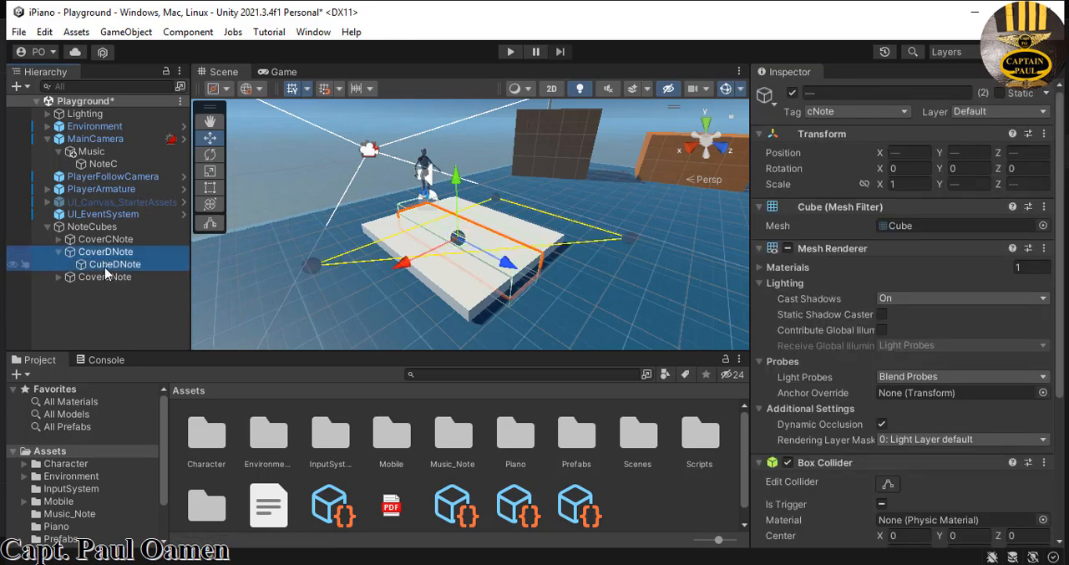
pyautogui.click(907, 113)
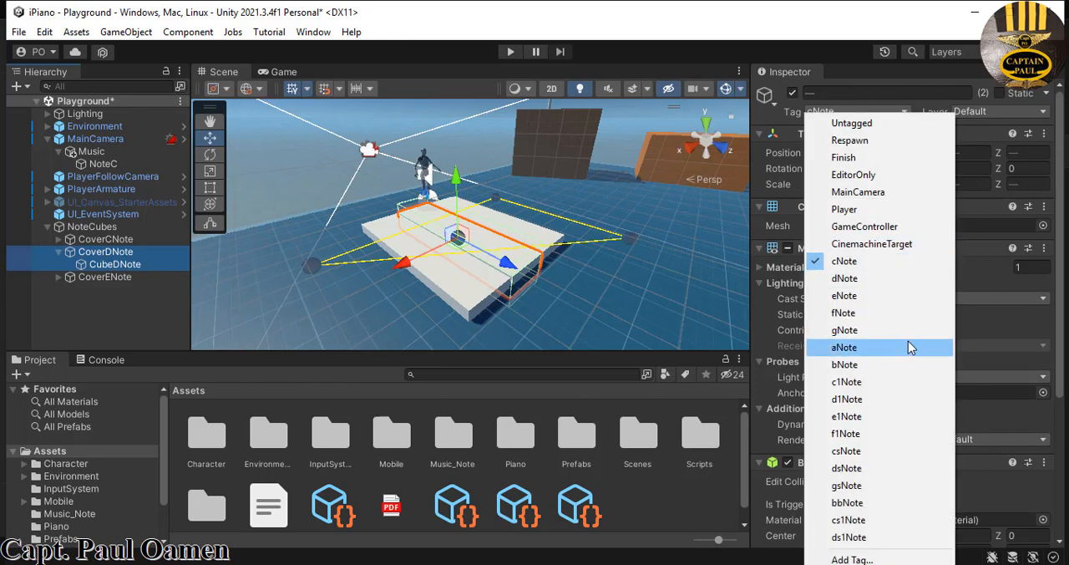
pyautogui.click(843, 280)
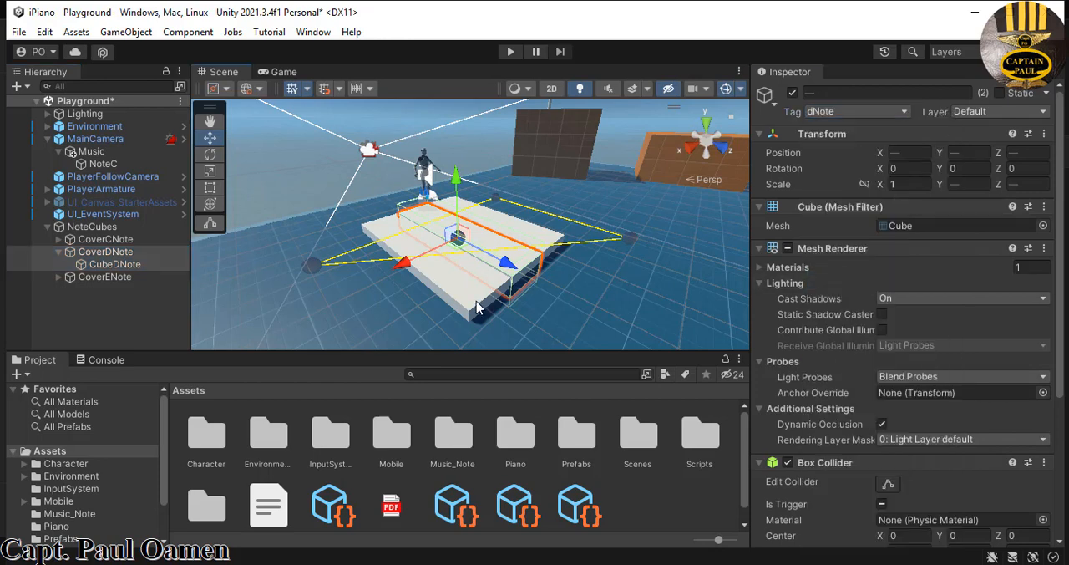
# - Assign the eNote tag to both CoverENote and its child CubeENote
pyautogui.click(478, 307)
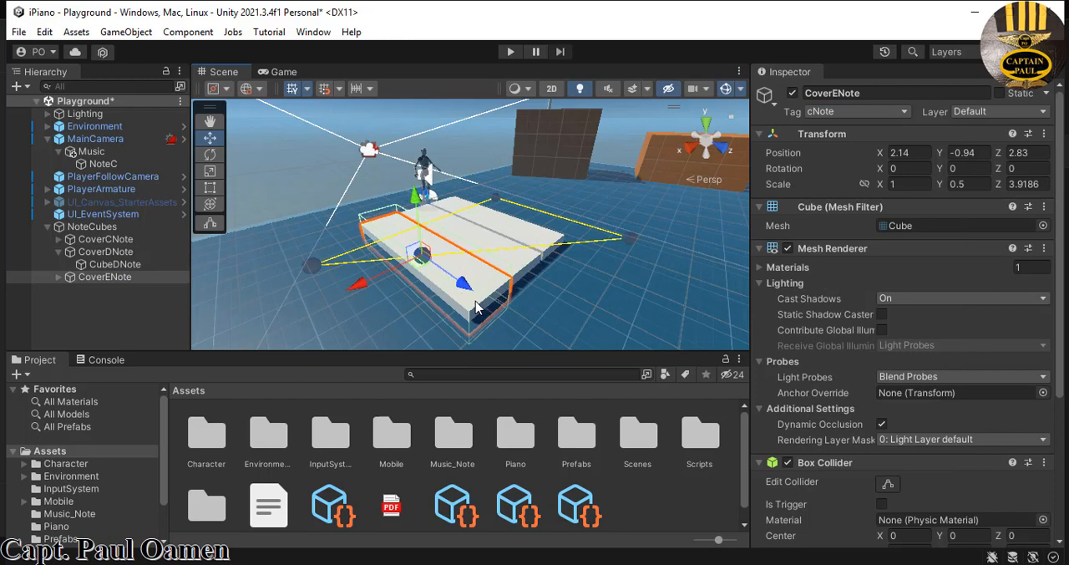
pyautogui.click(58, 251)
pyautogui.click(60, 264)
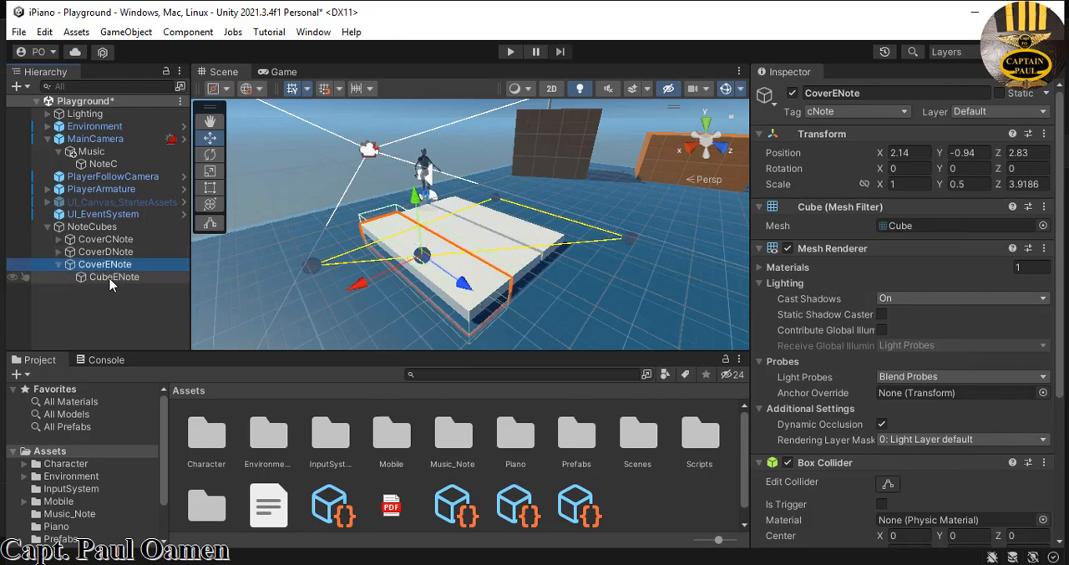
pyautogui.keyDown('ctrl'); pyautogui.click(114, 277); pyautogui.keyUp('ctrl')
pyautogui.click(905, 113)
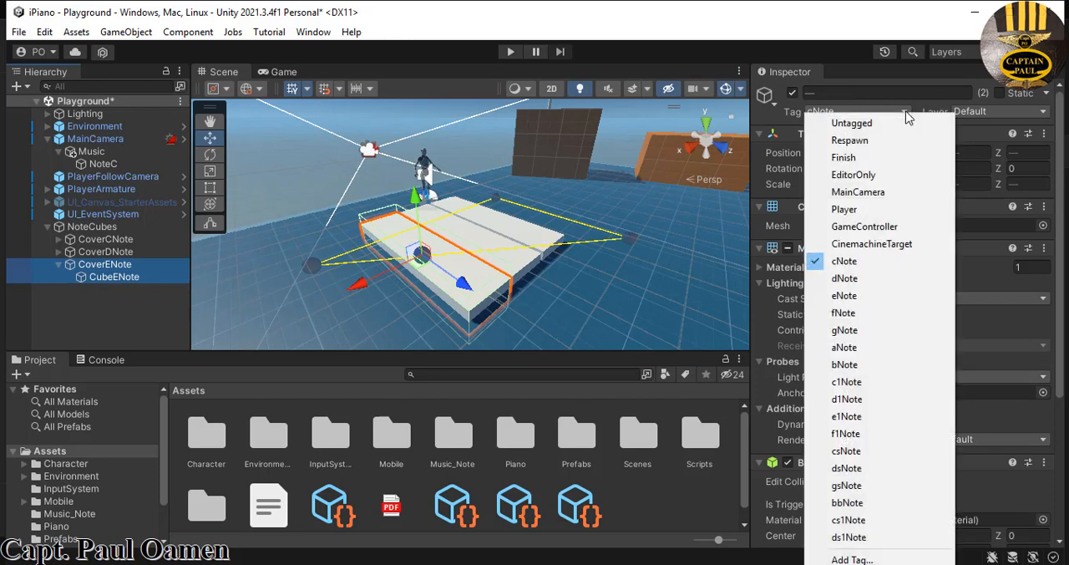
pyautogui.click(862, 296)
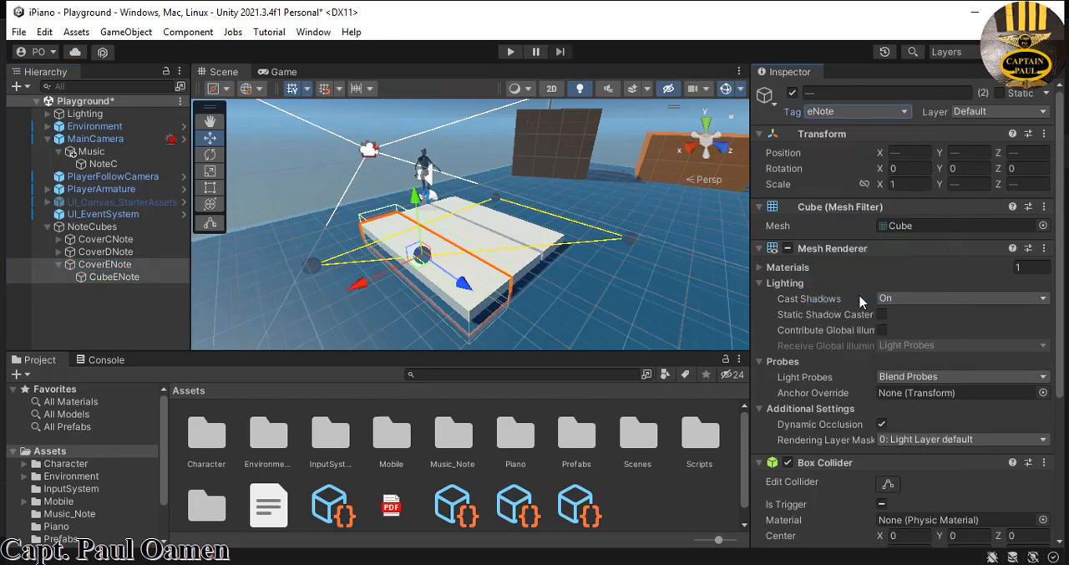
pyautogui.click(642, 292)
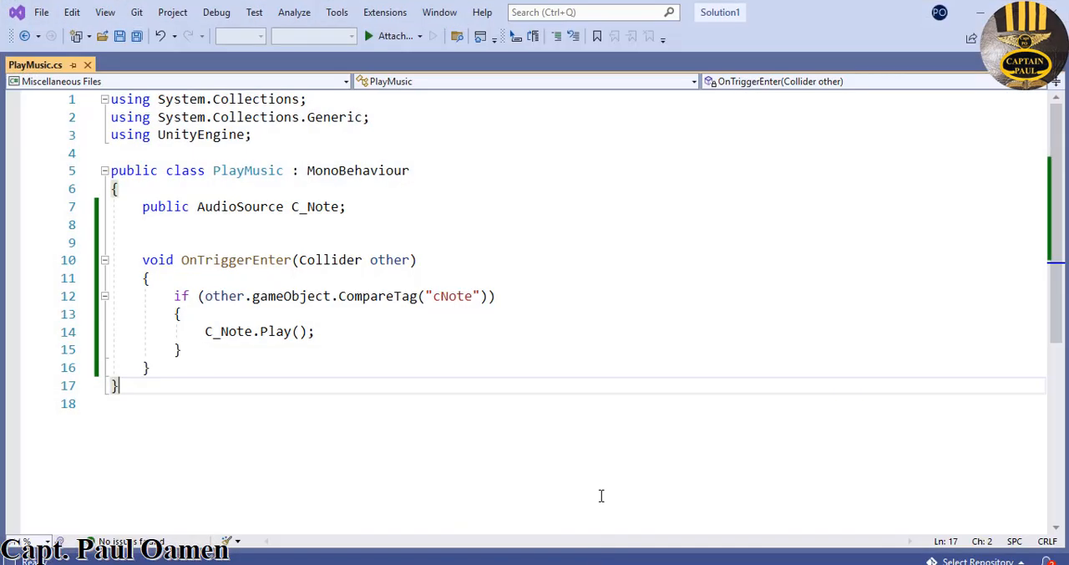
# - In the PlayMusic script in Visual Studio, add two copies of the C_Note AudioSource declaration directly below the original
pyautogui.click(594, 368)
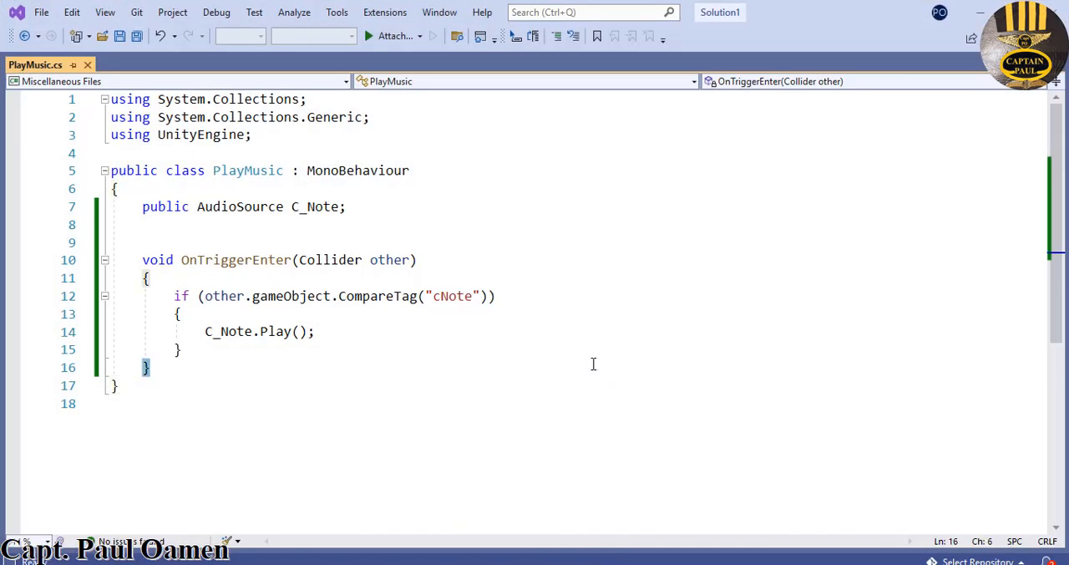
pyautogui.moveTo(349, 209); pyautogui.dragTo(142, 207)
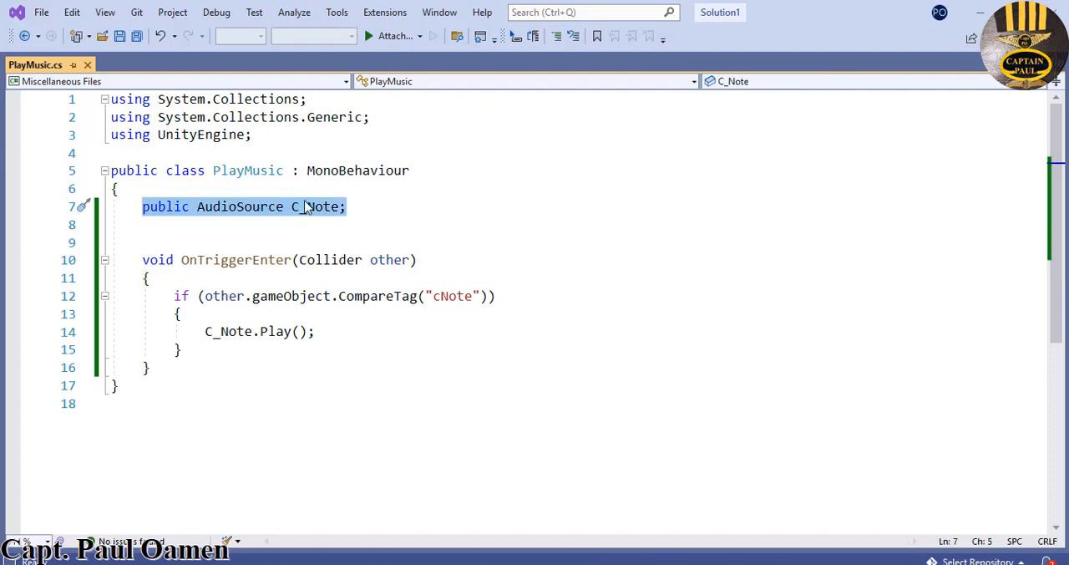
pyautogui.hotkey('ctrl', 'c')
pyautogui.click(370, 209)
pyautogui.press('Return')
pyautogui.hotkey('ctrl', 'v')
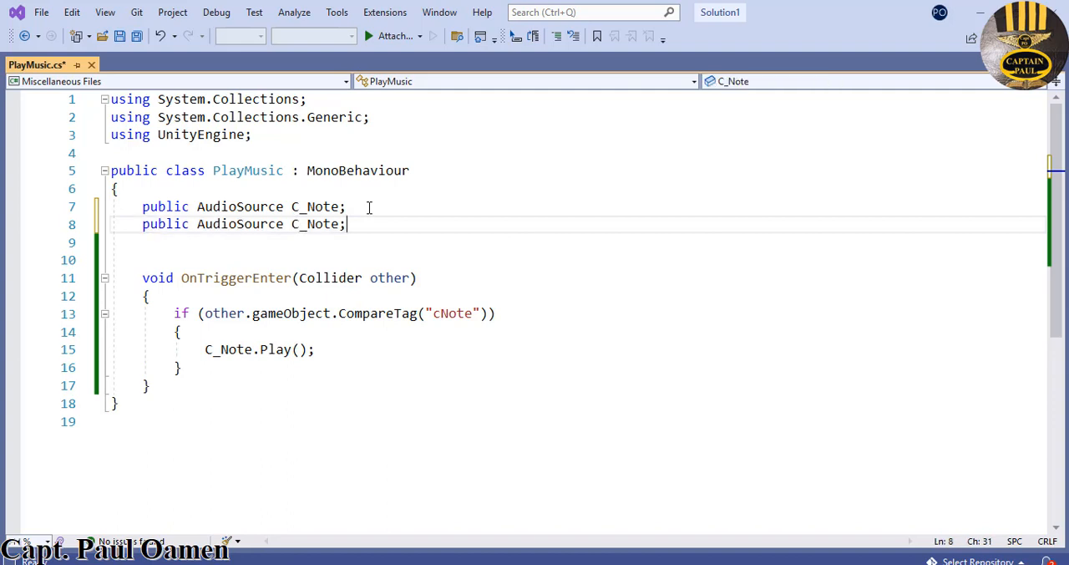
pyautogui.press('Return')
pyautogui.hotkey('ctrl', 'v')
# - Rename the two copied AudioSource variables to D_Note and E_Note
pyautogui.click(294, 224)
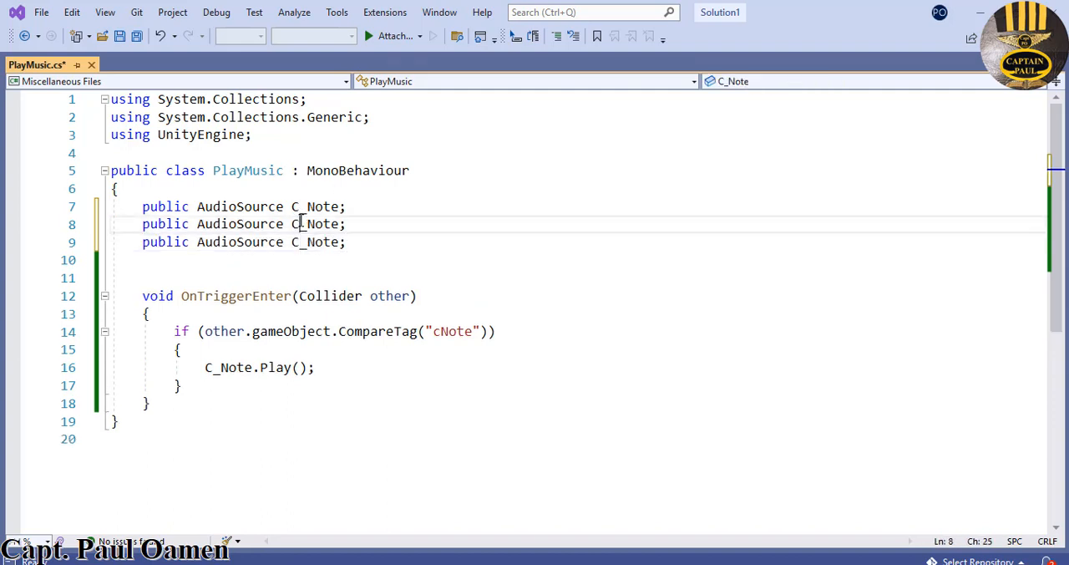
pyautogui.hotkey('shift', 'Right')
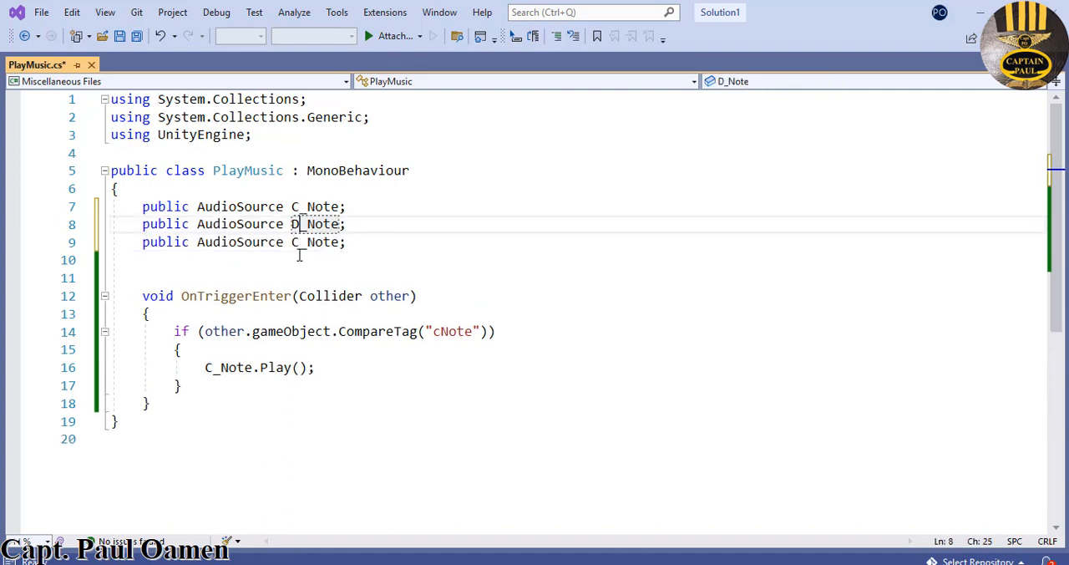
pyautogui.write('D')
pyautogui.click(294, 243)
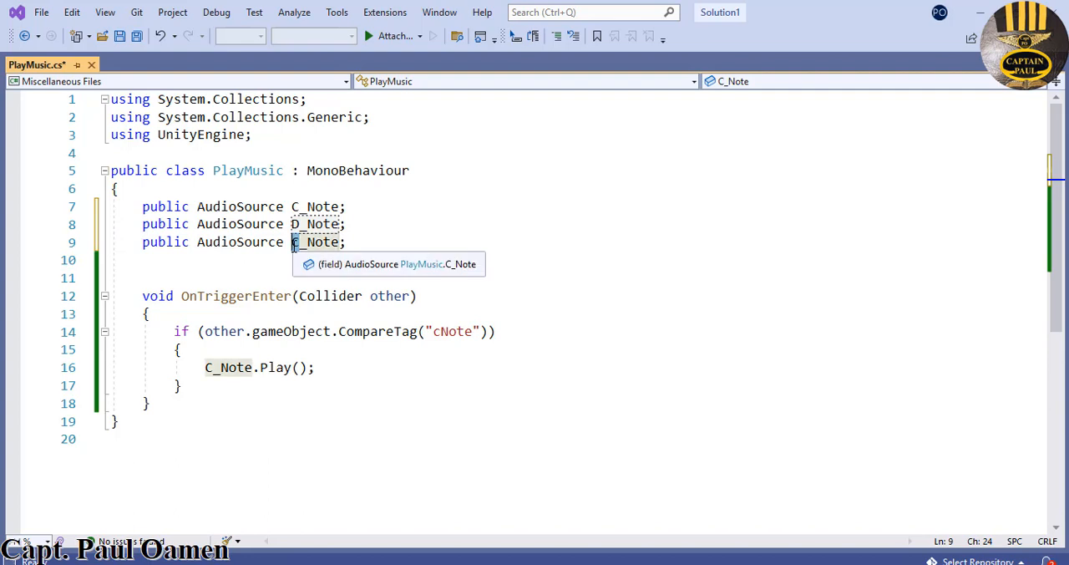
pyautogui.hotkey('shift', 'Right')
pyautogui.write('E')
# - Duplicate the cNote if block below itself in OnTriggerEnter, separated by a blank line
pyautogui.moveTo(175, 332); pyautogui.dragTo(201, 384)
pyautogui.click(202, 380)
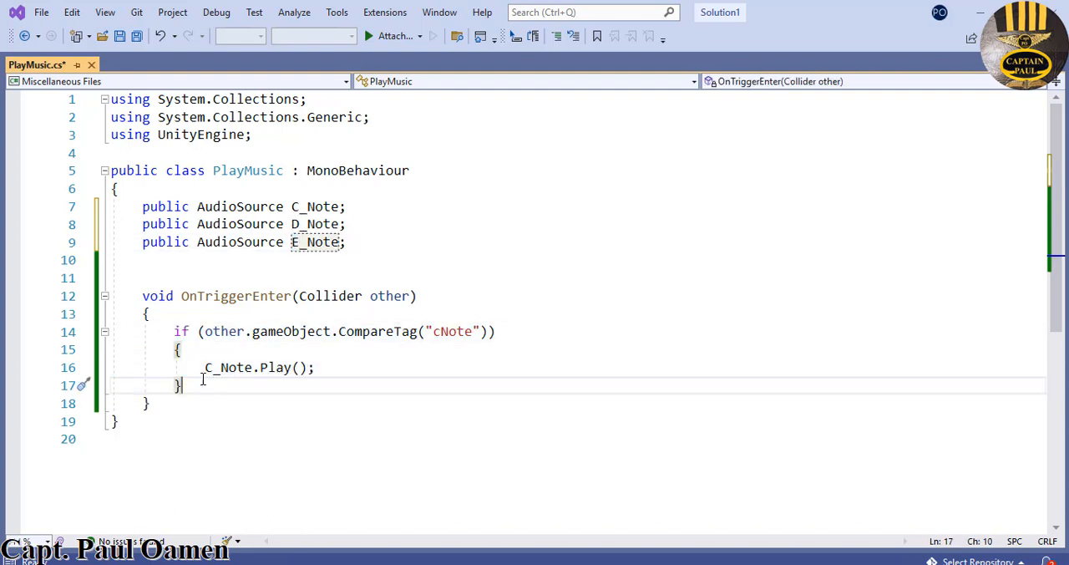
pyautogui.press('Return')
pyautogui.press('Return')
pyautogui.hotkey('ctrl', 'v')
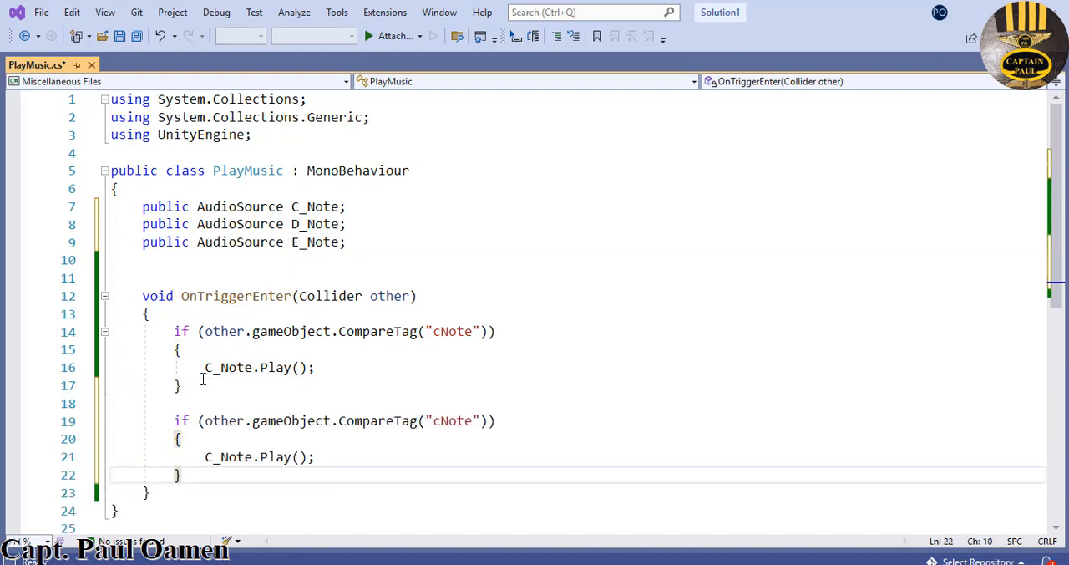
# - Change the copied if block to compare the dNote tag and play D_Note
pyautogui.moveTo(441, 421); pyautogui.dragTo(436, 422)
pyautogui.write('d')
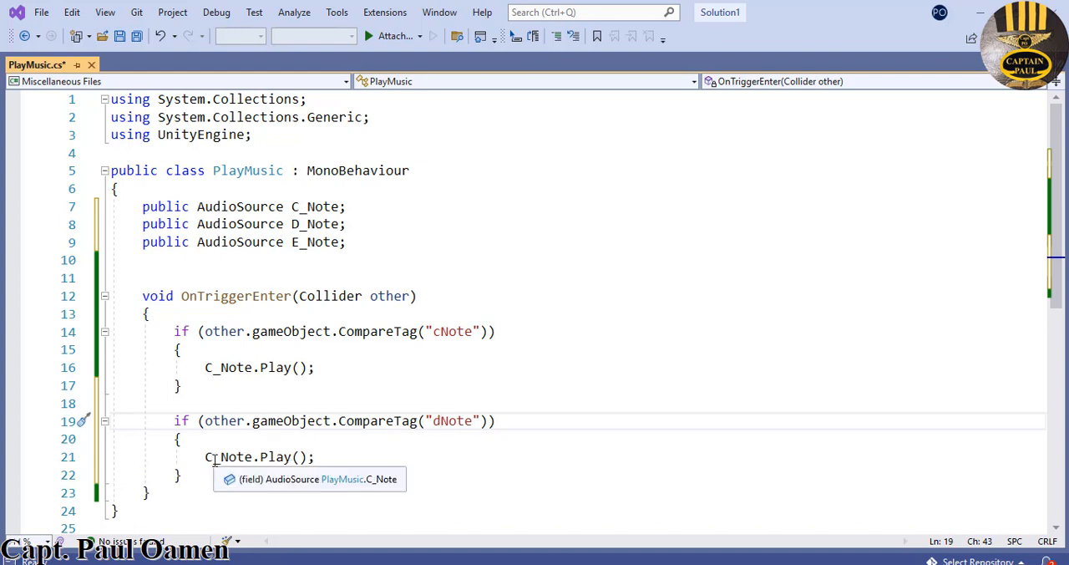
pyautogui.moveTo(213, 457); pyautogui.dragTo(204, 457)
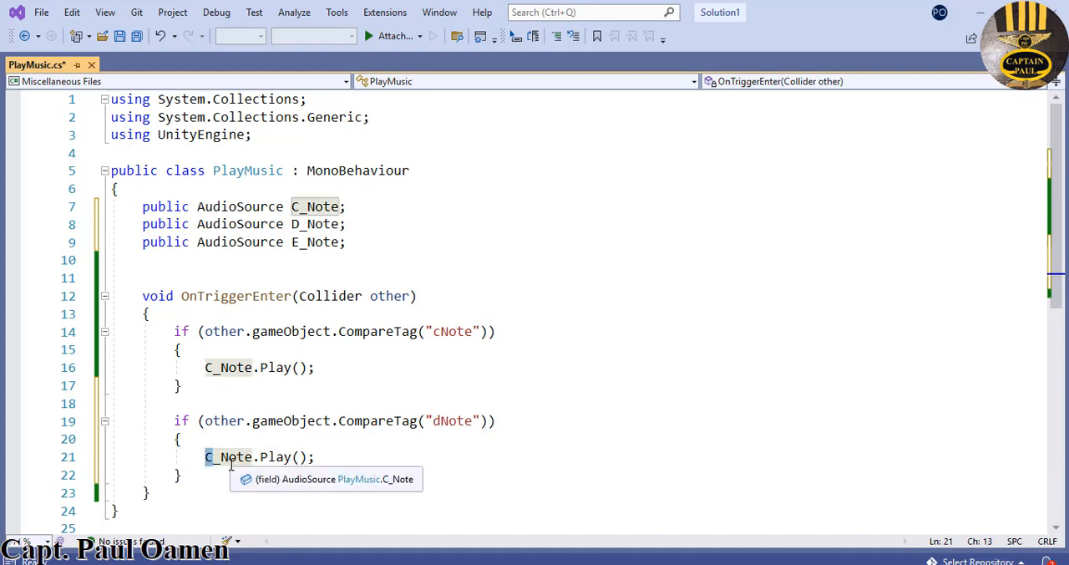
pyautogui.write('D')
# - Paste another copy of the cNote if block below the dNote block, separated by a blank line
pyautogui.scroll(-1, 372, 436)
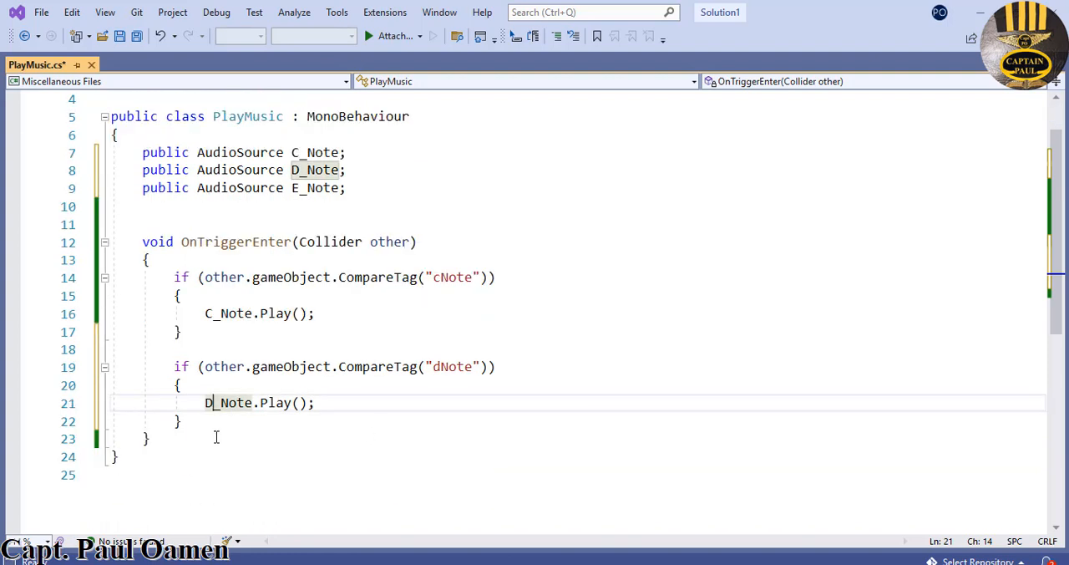
pyautogui.click(201, 426)
pyautogui.press('Return')
pyautogui.press('Return')
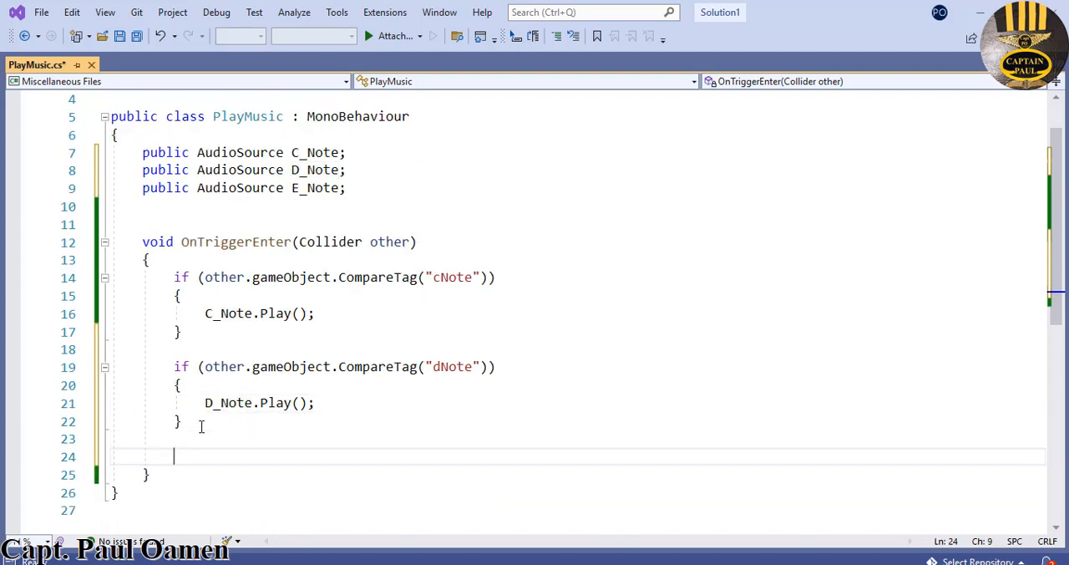
pyautogui.hotkey('ctrl', 'v')
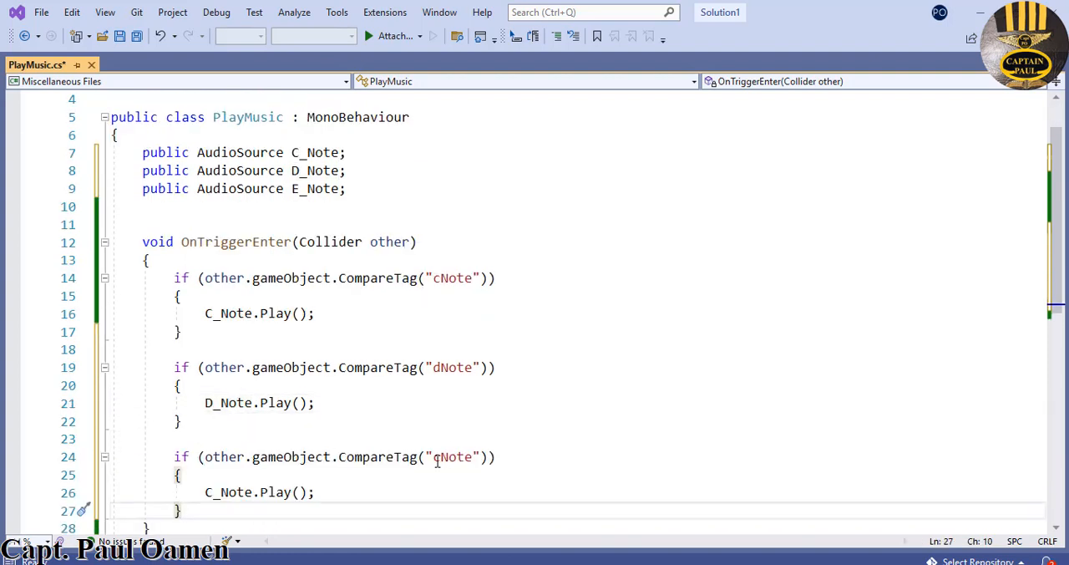
# - Change the third if block to compare the ENote tag and play E_Note, and save the PlayMusic script
pyautogui.moveTo(439, 460); pyautogui.dragTo(435, 458)
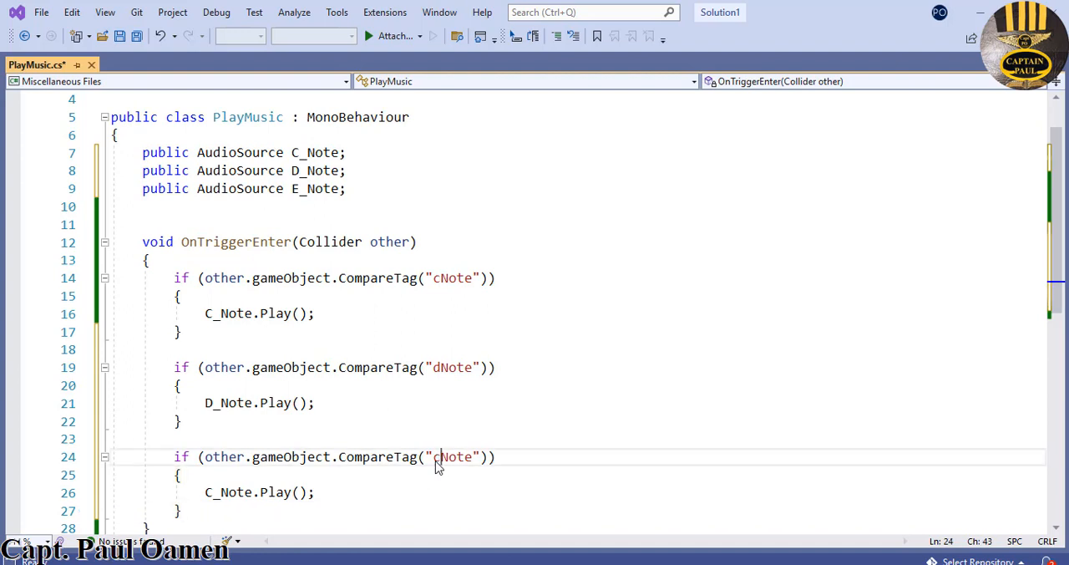
pyautogui.write('E')
pyautogui.click(207, 492)
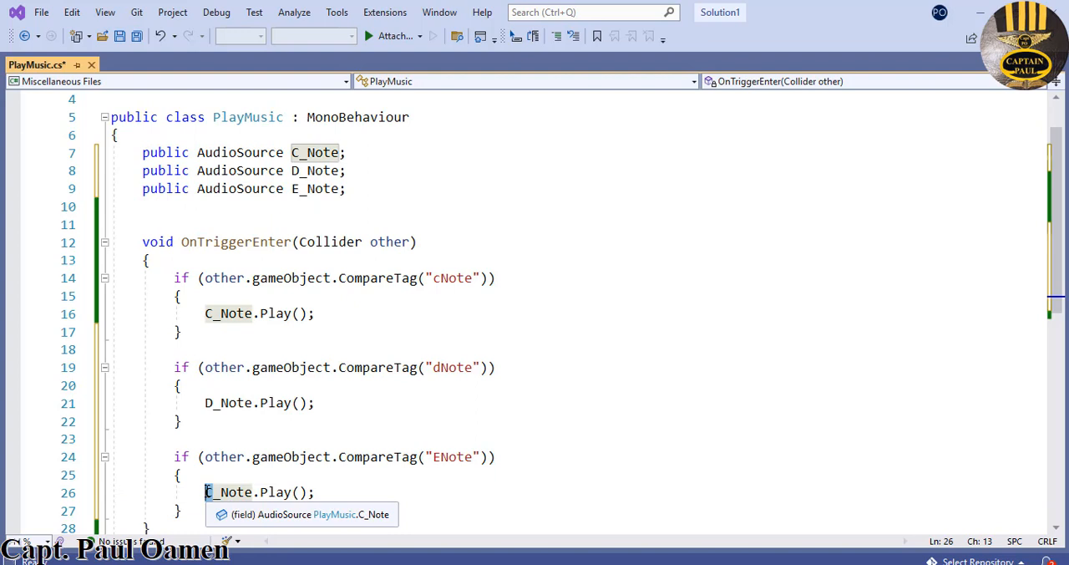
pyautogui.press('Delete')
pyautogui.write('E')
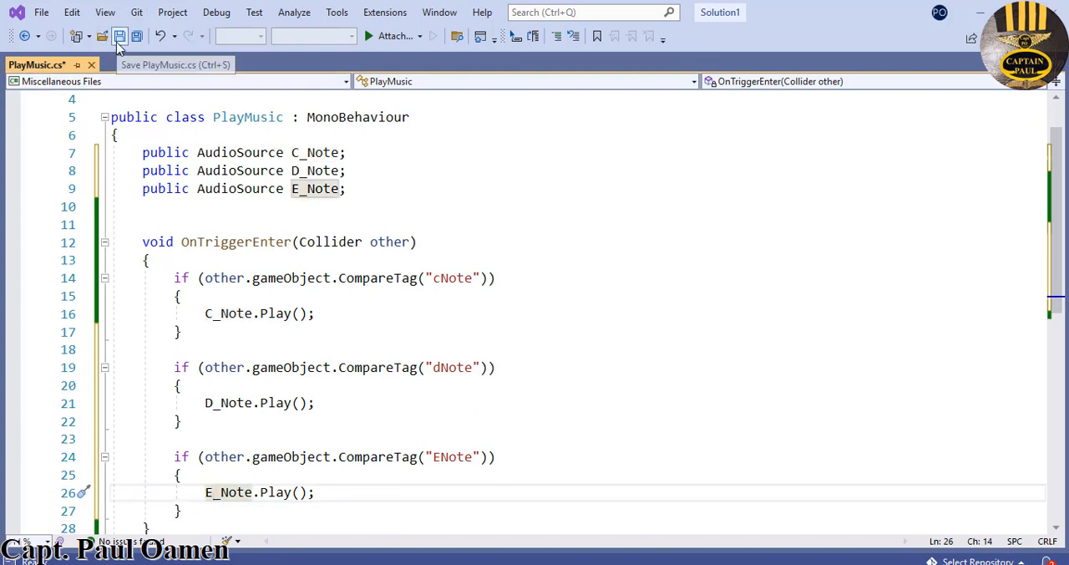
pyautogui.click(118, 41)
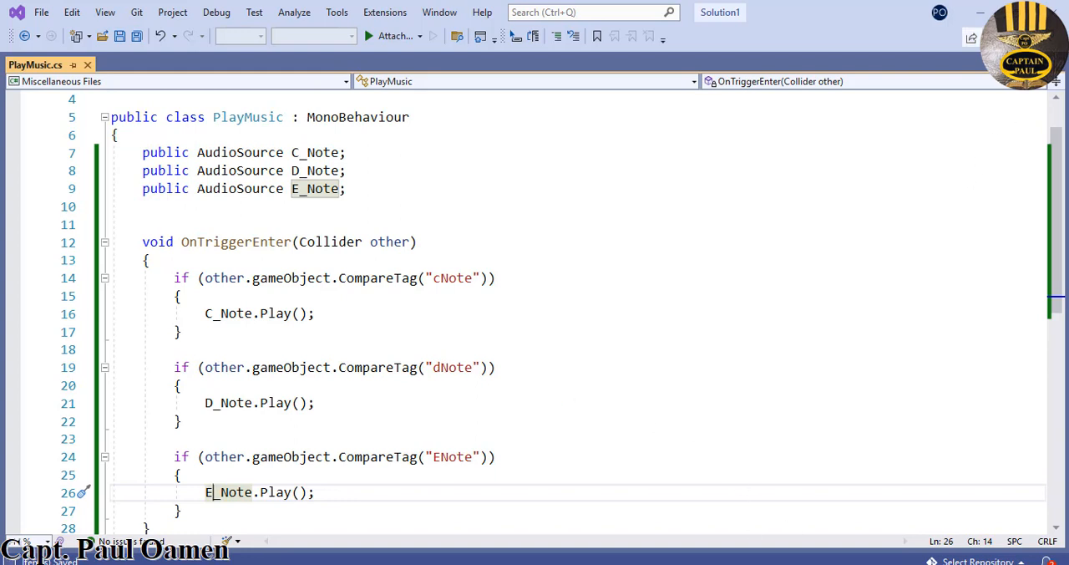
# - Switch to Unity, duplicate the NoteC audio object under Music, and rename the copy NoteD
pyautogui.click(980, 12)
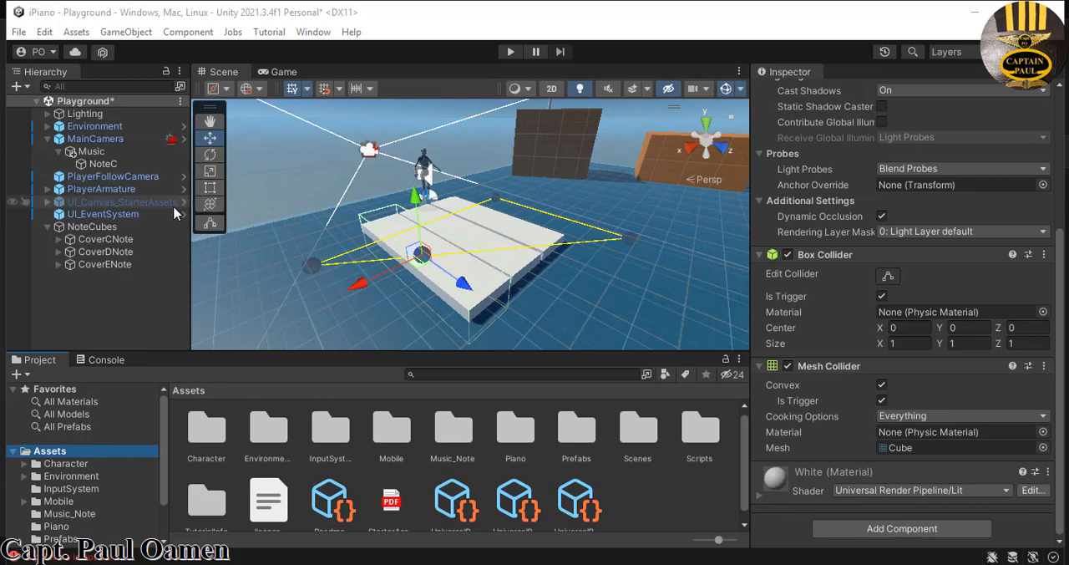
pyautogui.click(84, 139)
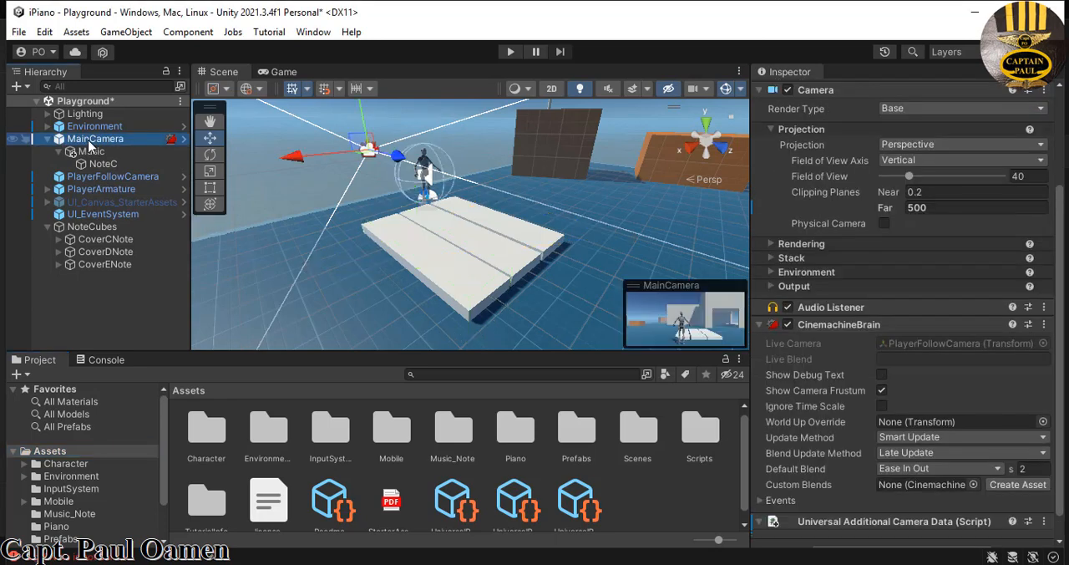
pyautogui.click(94, 163)
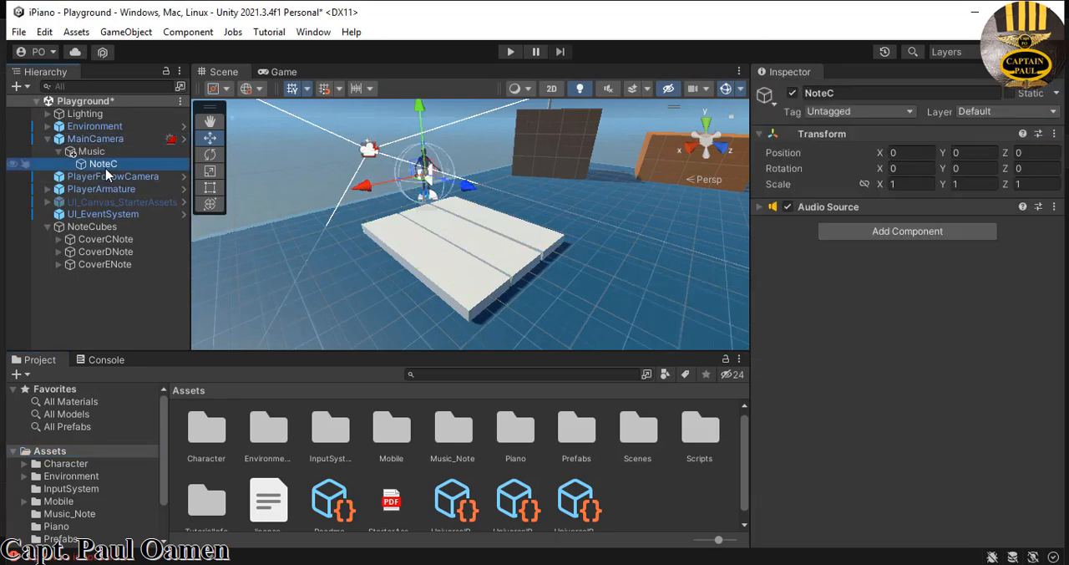
pyautogui.rightClick(107, 170)
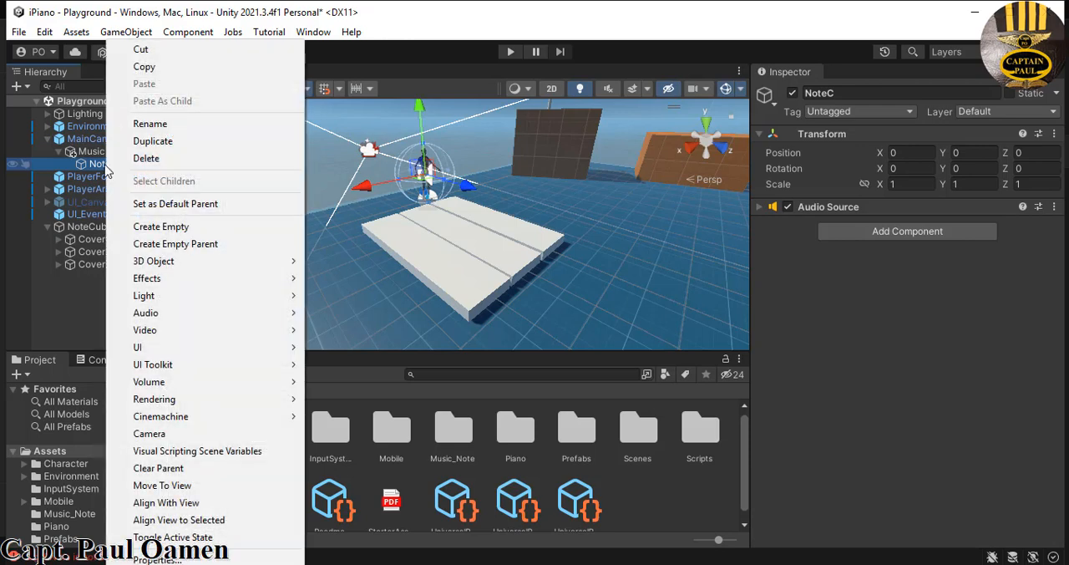
pyautogui.click(161, 144)
pyautogui.click(853, 95)
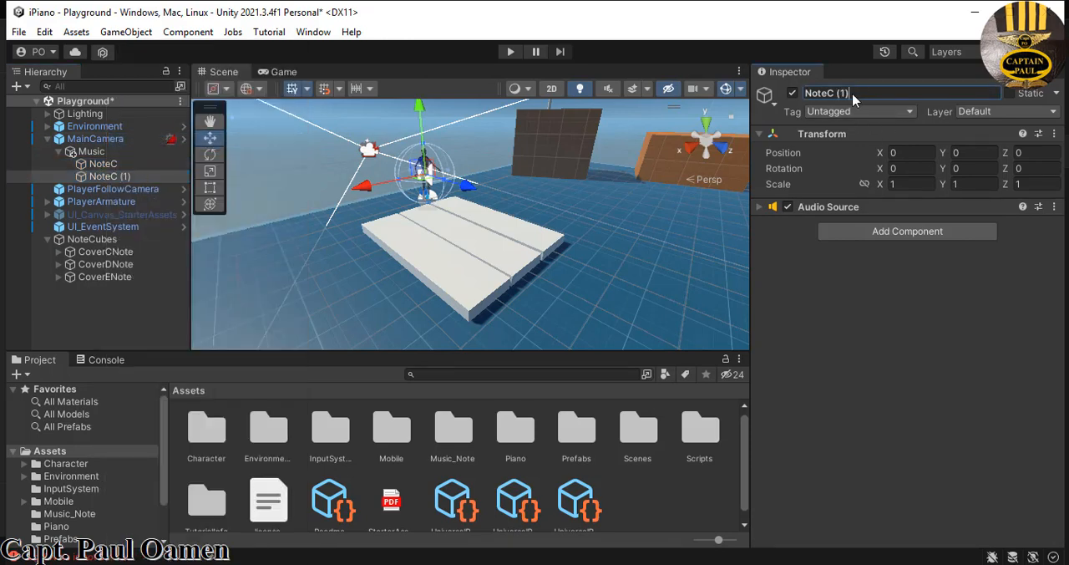
pyautogui.moveTo(853, 95); pyautogui.dragTo(830, 99)
pyautogui.write('D')
# - Assign the D clip from the Music_Note folder to NoteD and check it in the object's Audio Source
pyautogui.doubleClick(462, 439)
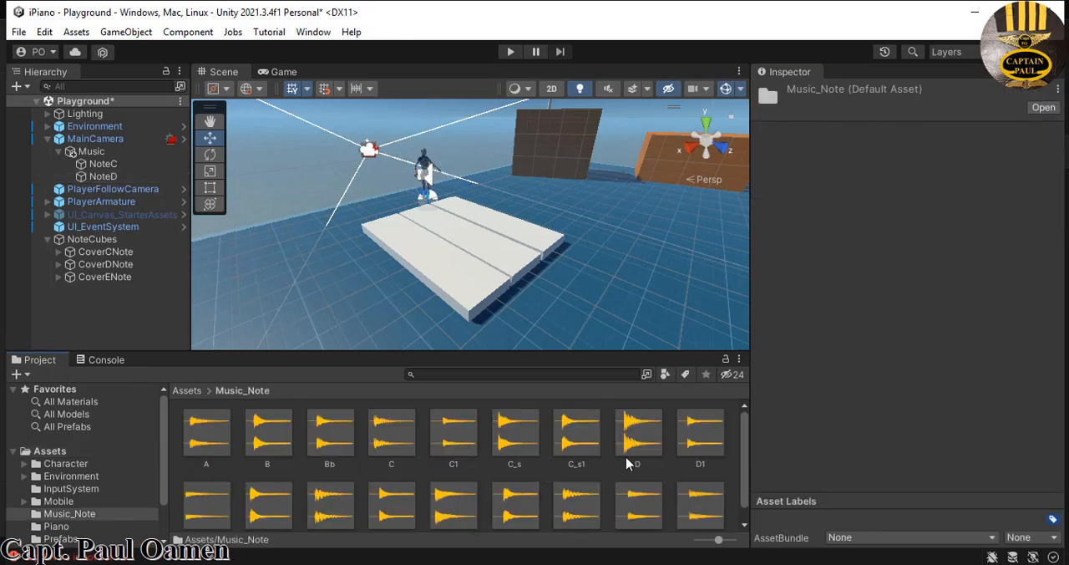
pyautogui.click(116, 176)
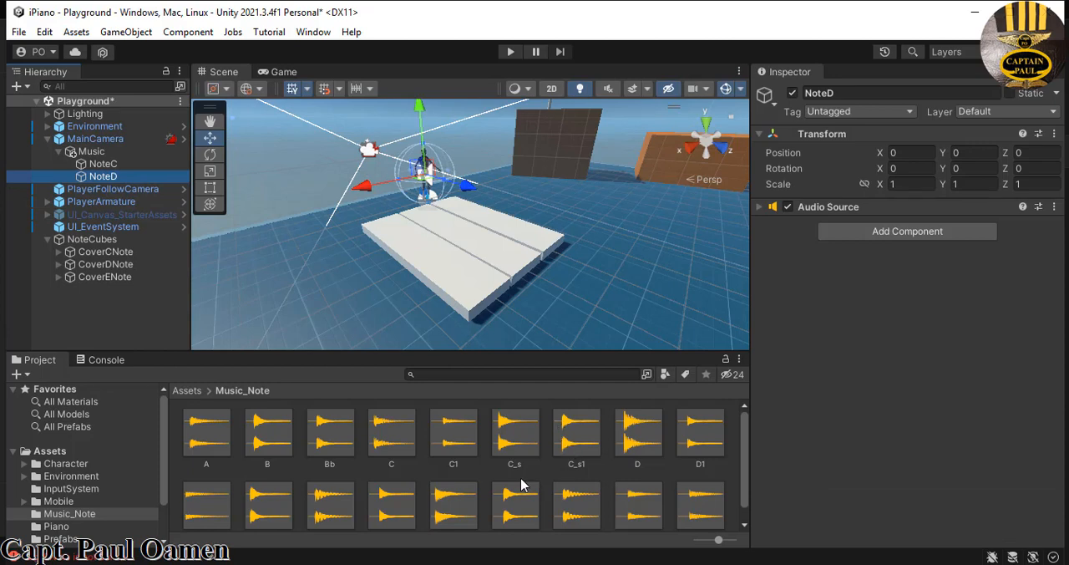
pyautogui.moveTo(633, 441); pyautogui.dragTo(113, 177)
pyautogui.click(113, 176)
pyautogui.click(129, 179)
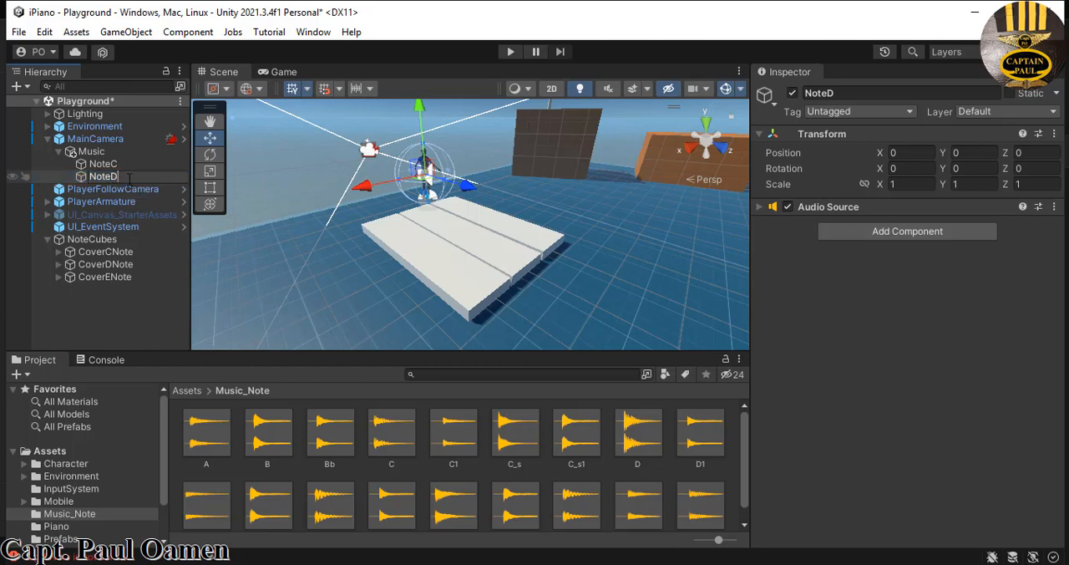
pyautogui.click(652, 291)
pyautogui.click(106, 176)
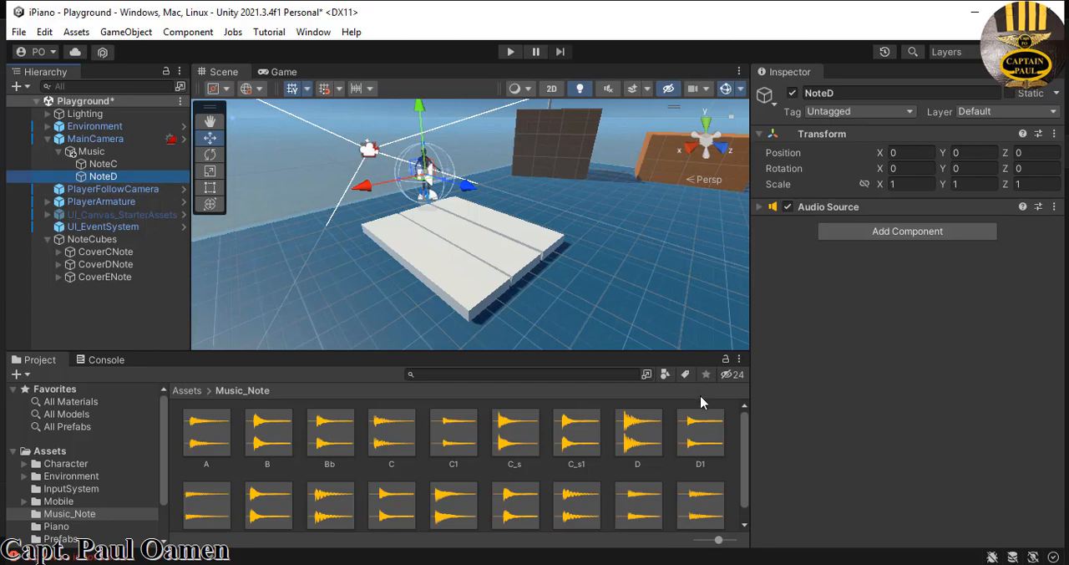
pyautogui.click(760, 207)
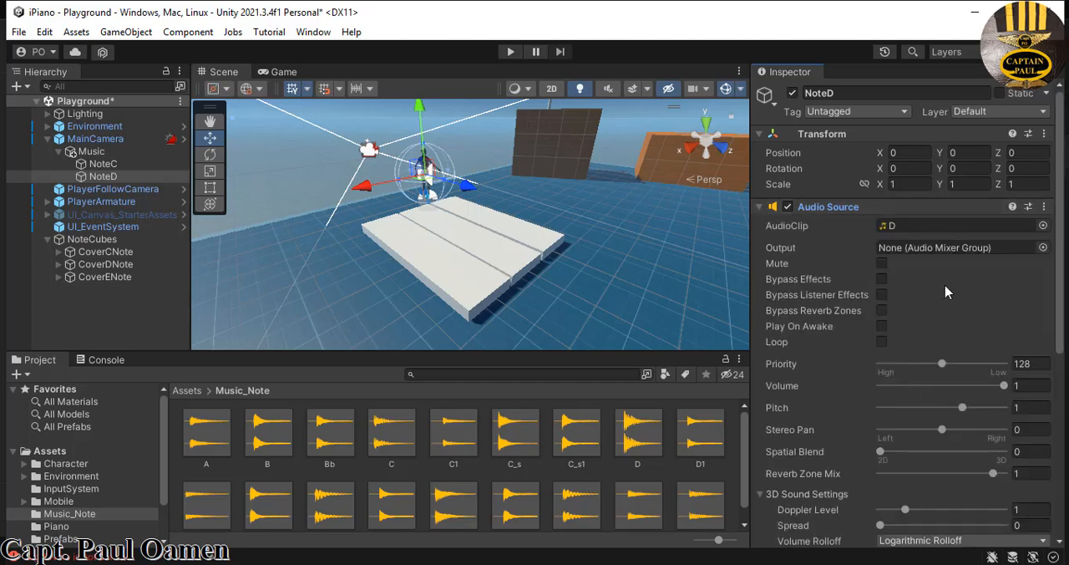
pyautogui.moveTo(1063, 330); pyautogui.dragTo(1063, 388)
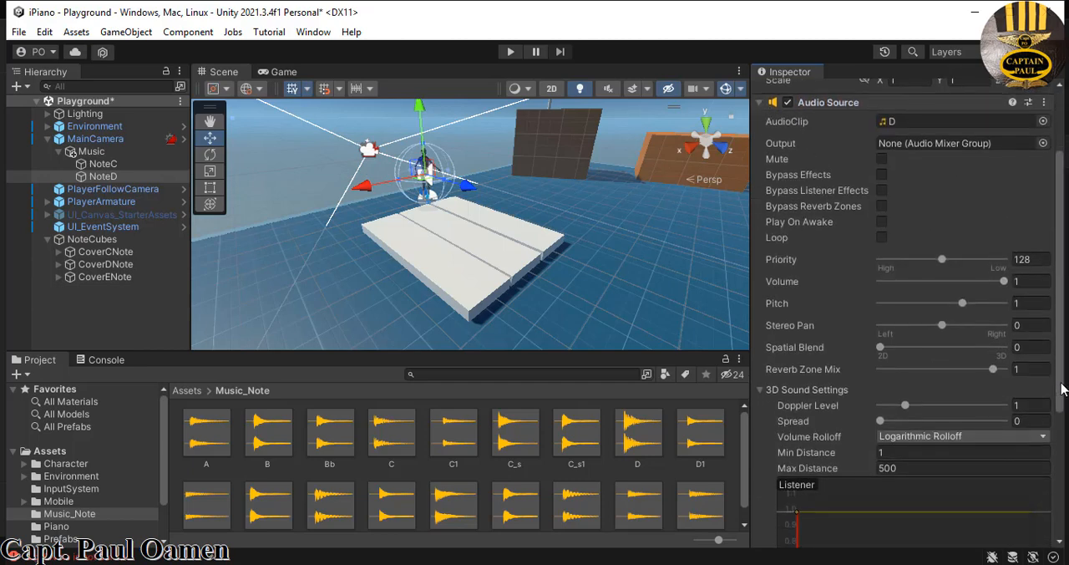
pyautogui.scroll(3, 1063, 389)
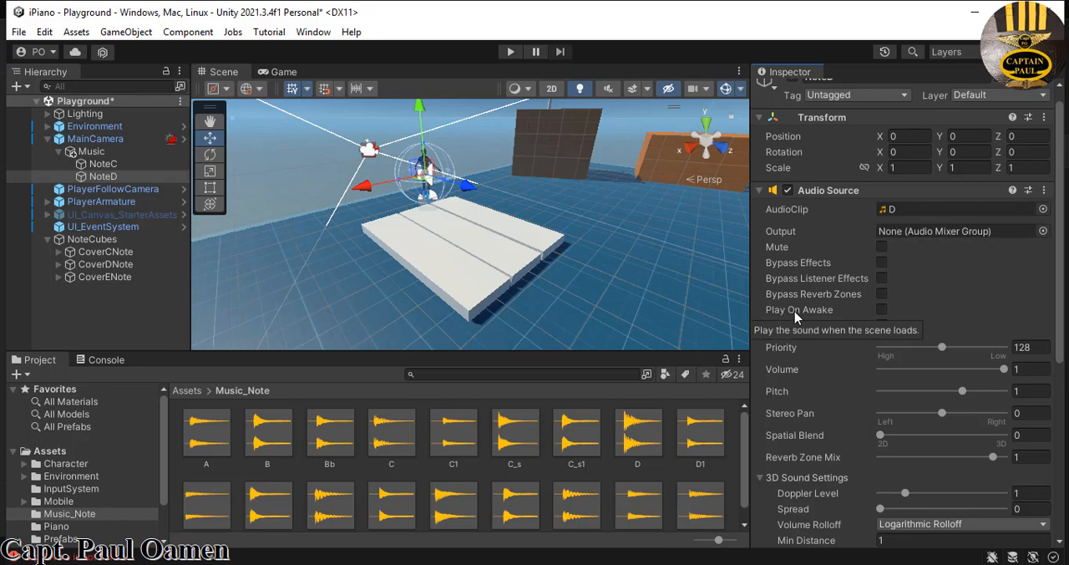
# - Duplicate the NoteD audio object under Music and rename the copy NoteE
pyautogui.rightClick(111, 178)
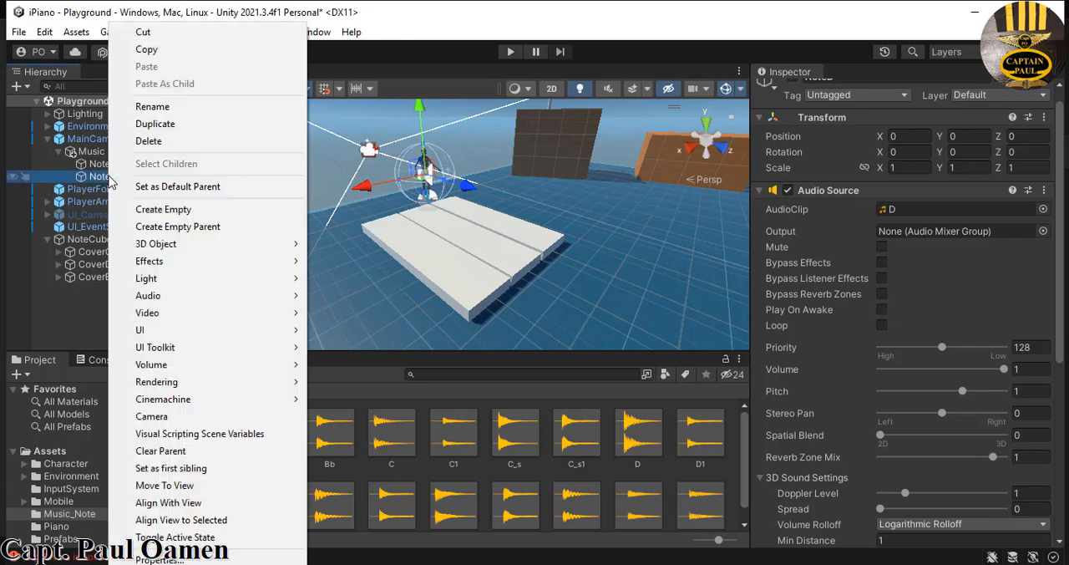
pyautogui.click(155, 124)
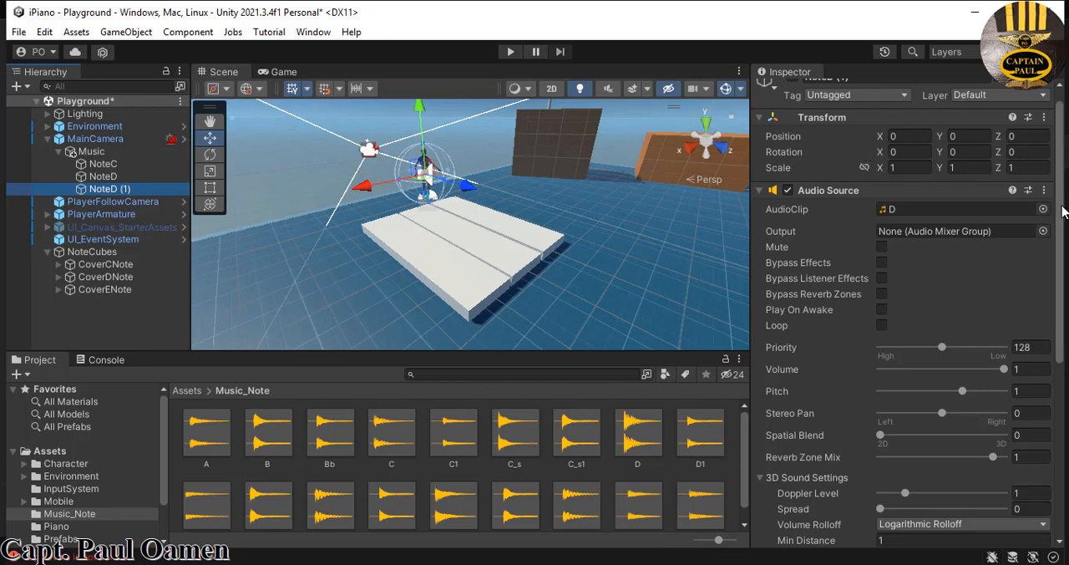
pyautogui.moveTo(1062, 209); pyautogui.dragTo(1062, 196)
pyautogui.click(895, 95)
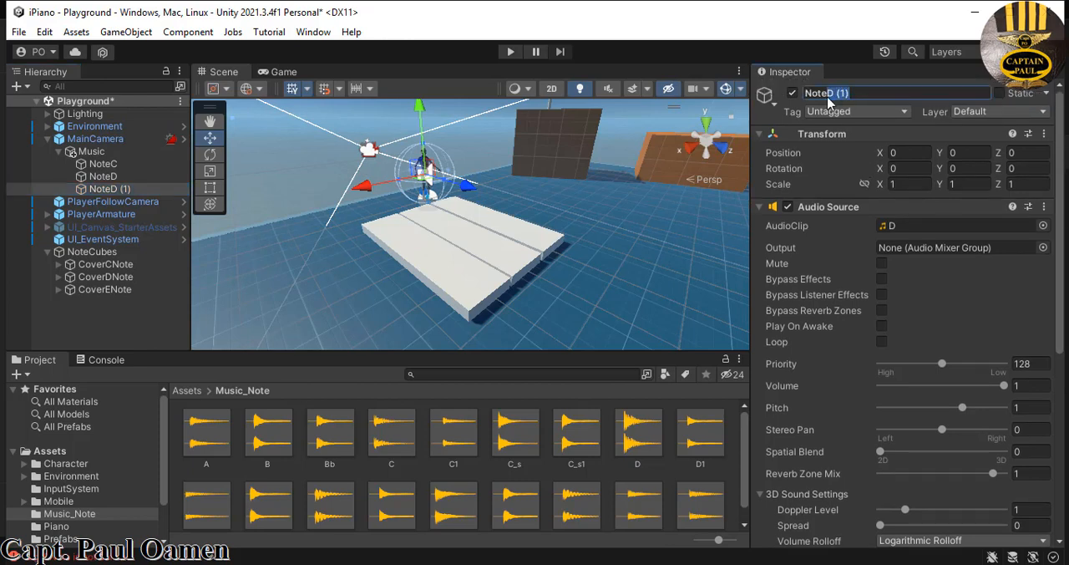
pyautogui.write('E')
# - Set the AudioClip of NoteE's Audio Source to the E clip from the Music_Note folder
pyautogui.click(121, 189)
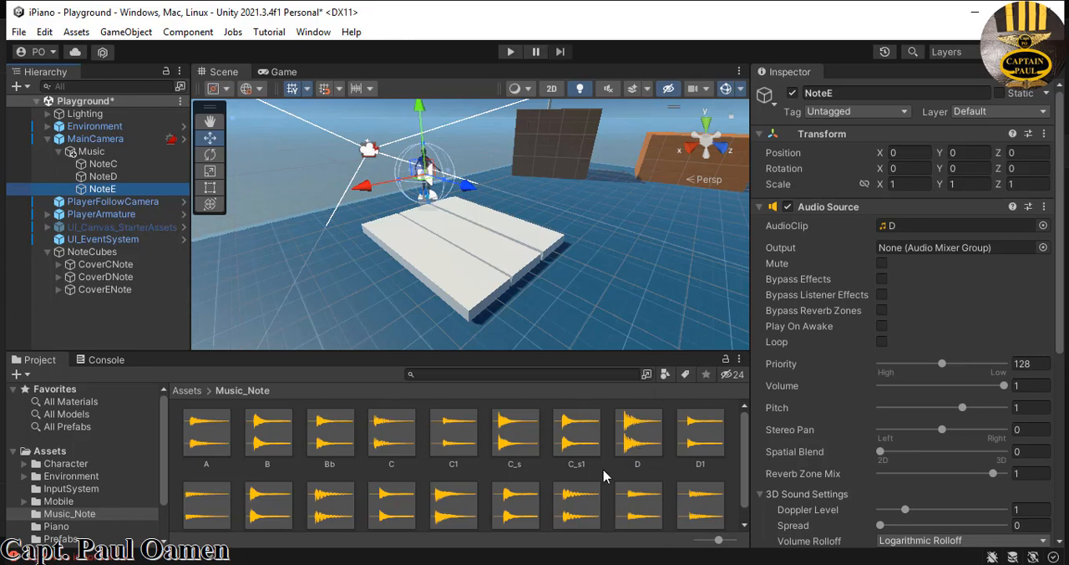
pyautogui.moveTo(745, 450); pyautogui.dragTo(744, 500)
pyautogui.moveTo(337, 502); pyautogui.dragTo(920, 224)
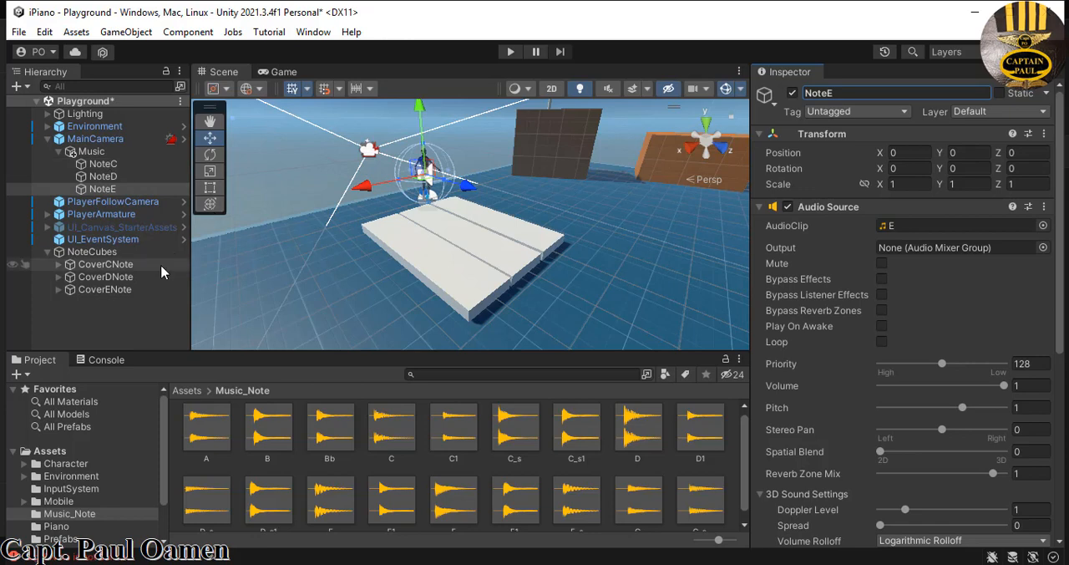
# - Assign NoteD to D_Note and NoteE to E_Note in PlayerArmature's Play Music script
pyautogui.click(104, 215)
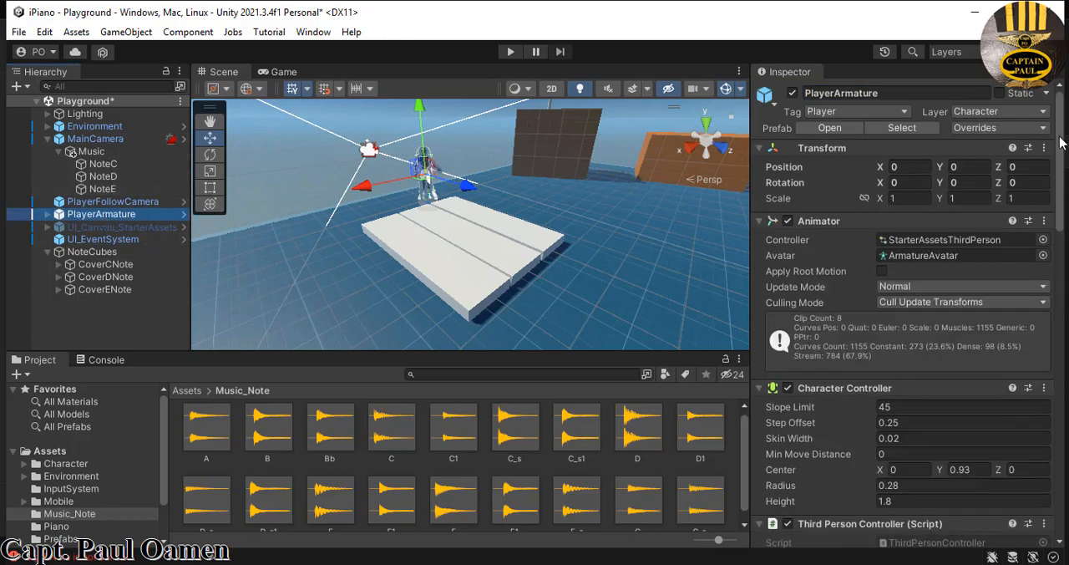
pyautogui.moveTo(1060, 149); pyautogui.dragTo(1067, 478)
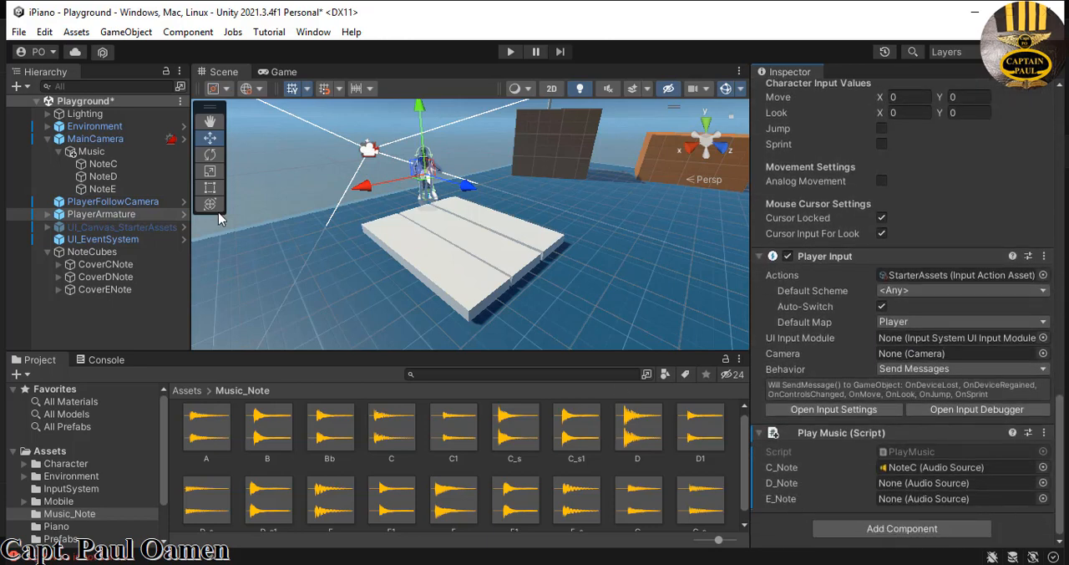
pyautogui.moveTo(102, 177); pyautogui.dragTo(924, 486)
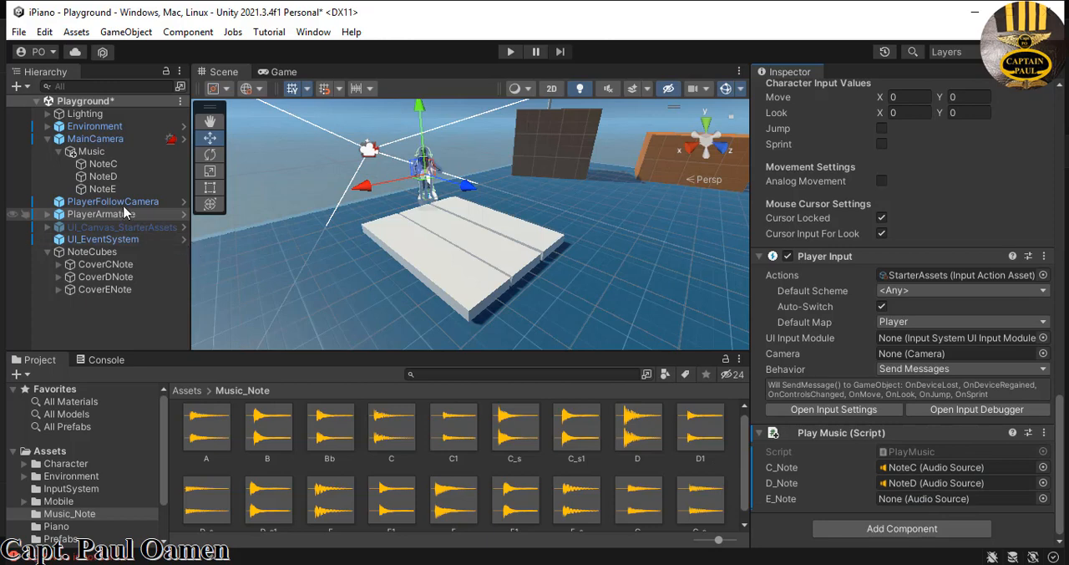
pyautogui.moveTo(103, 189); pyautogui.dragTo(929, 499)
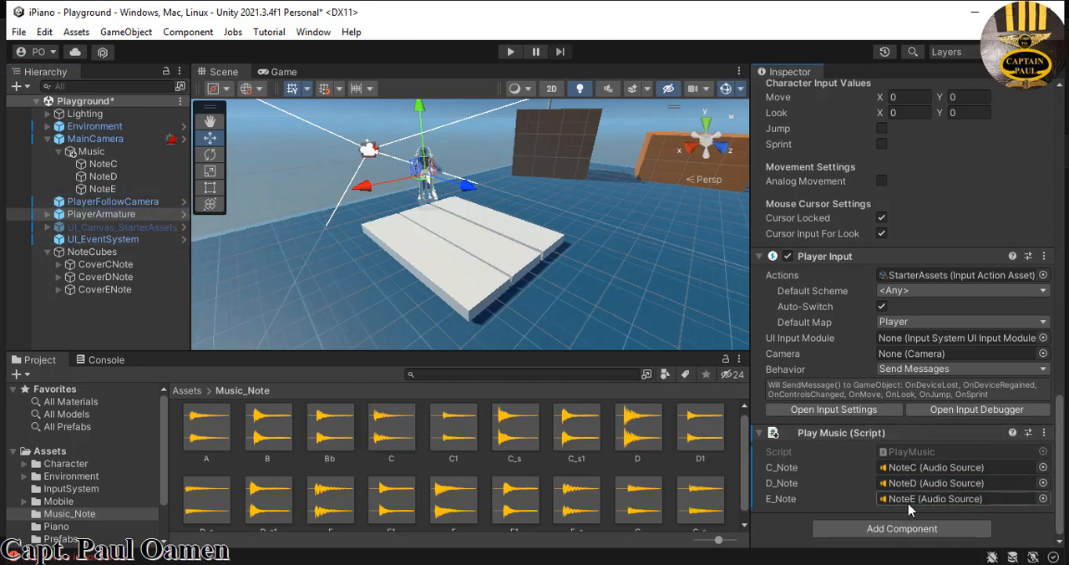
# - Play-test the scene by walking the character back and forth across the piano keys, and stop the game
pyautogui.click(512, 52)
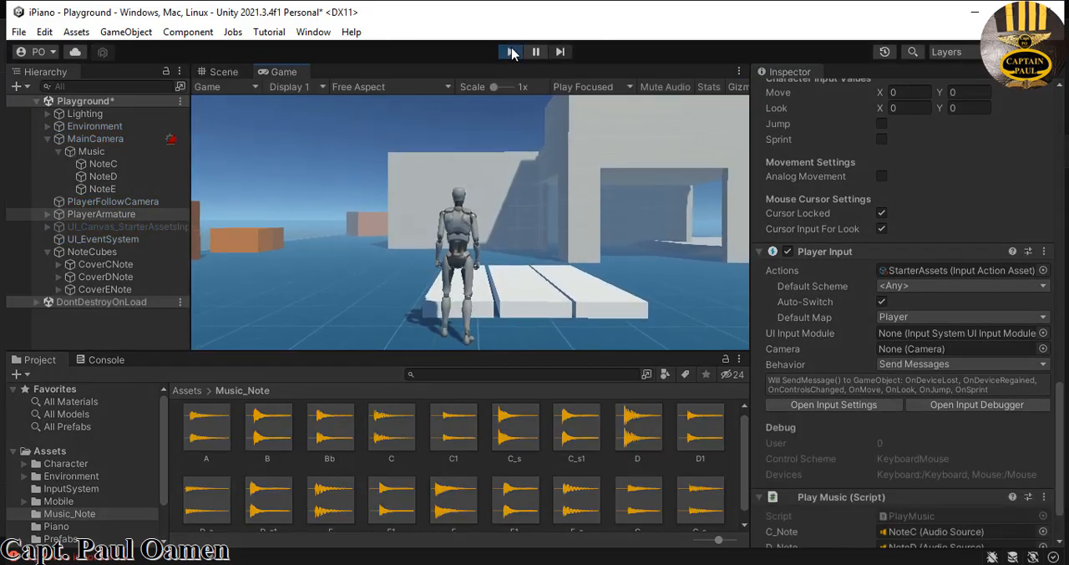
pyautogui.press('w')
pyautogui.press('d')
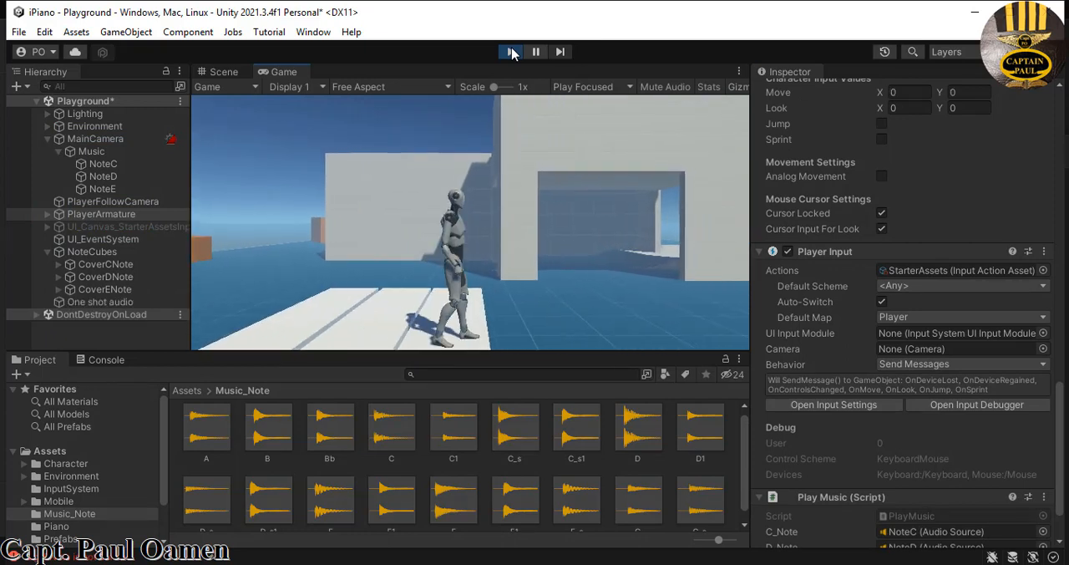
pyautogui.press('w')
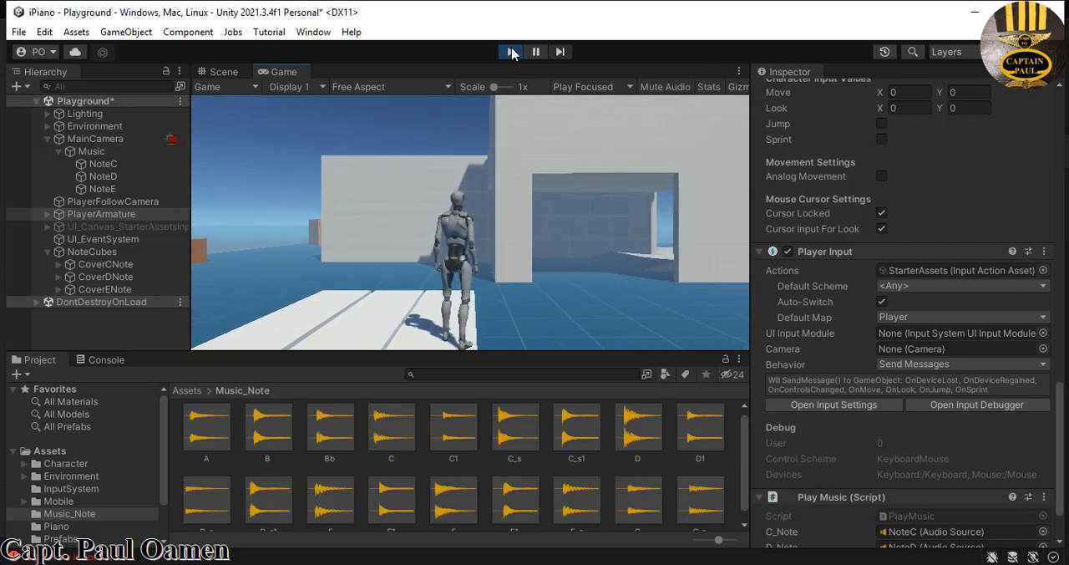
pyautogui.press('a')
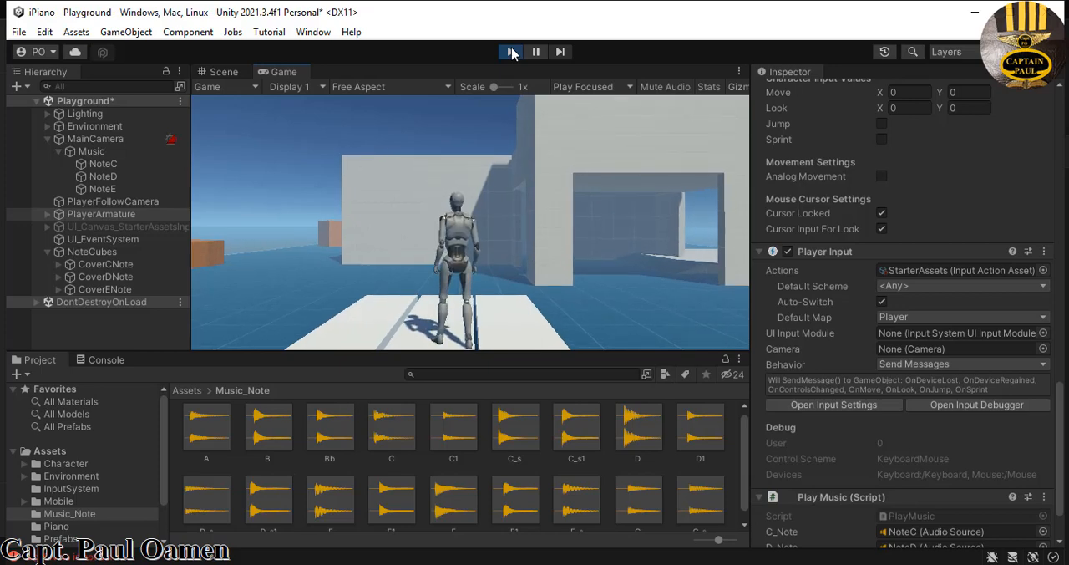
pyautogui.press('d')
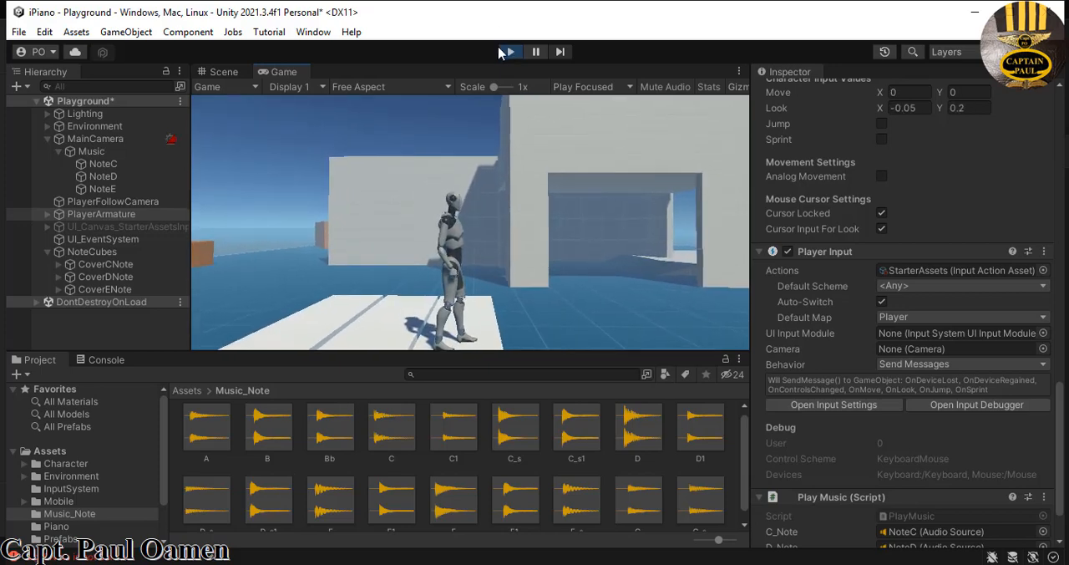
pyautogui.click(501, 50)
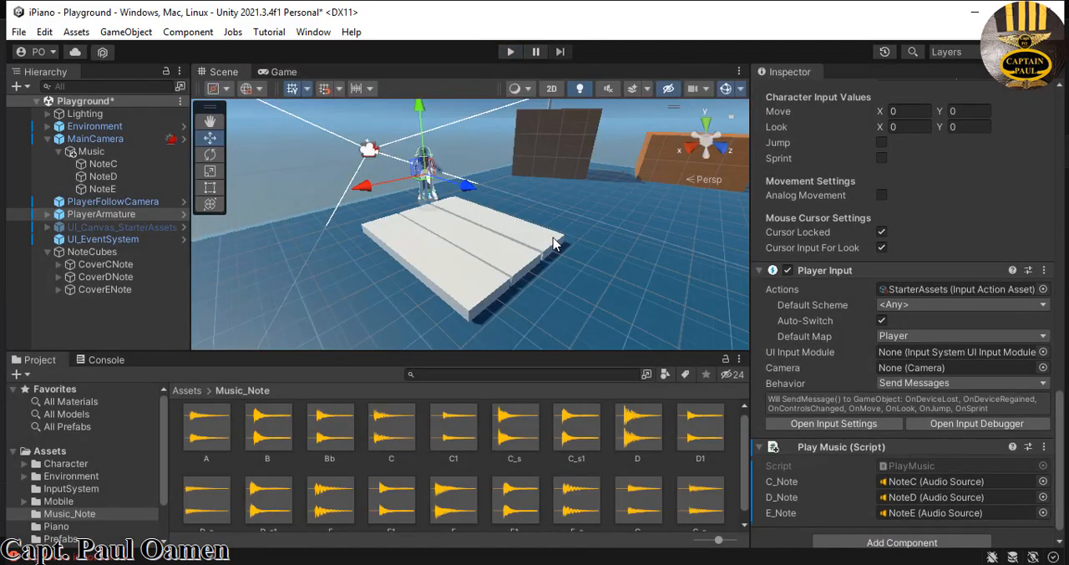
# - Check the tags of CoverENote, its child CubeENote and the NoteE audio object against the E key setup
pyautogui.click(550, 243)
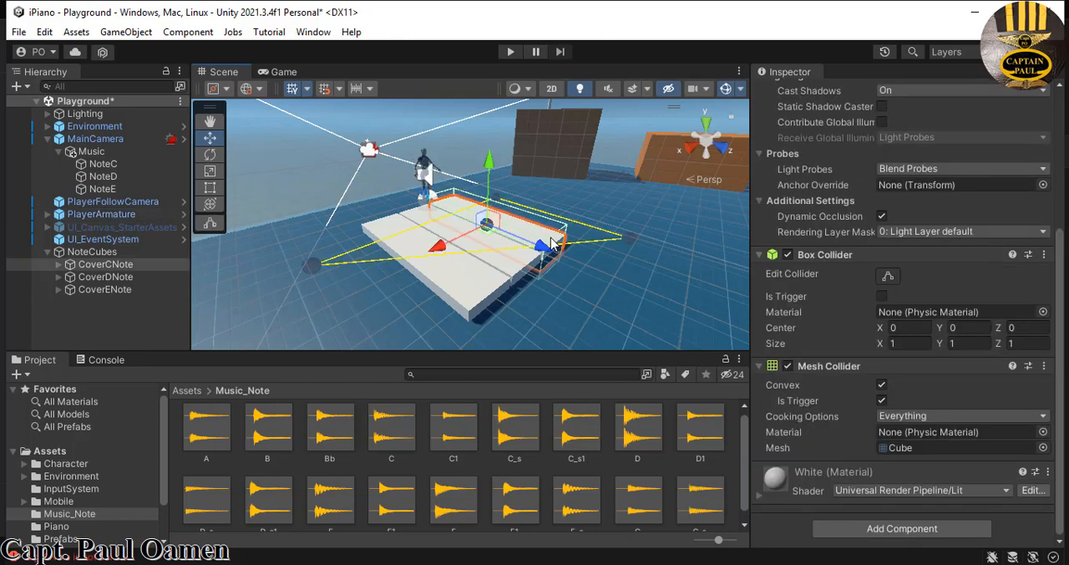
pyautogui.click(477, 305)
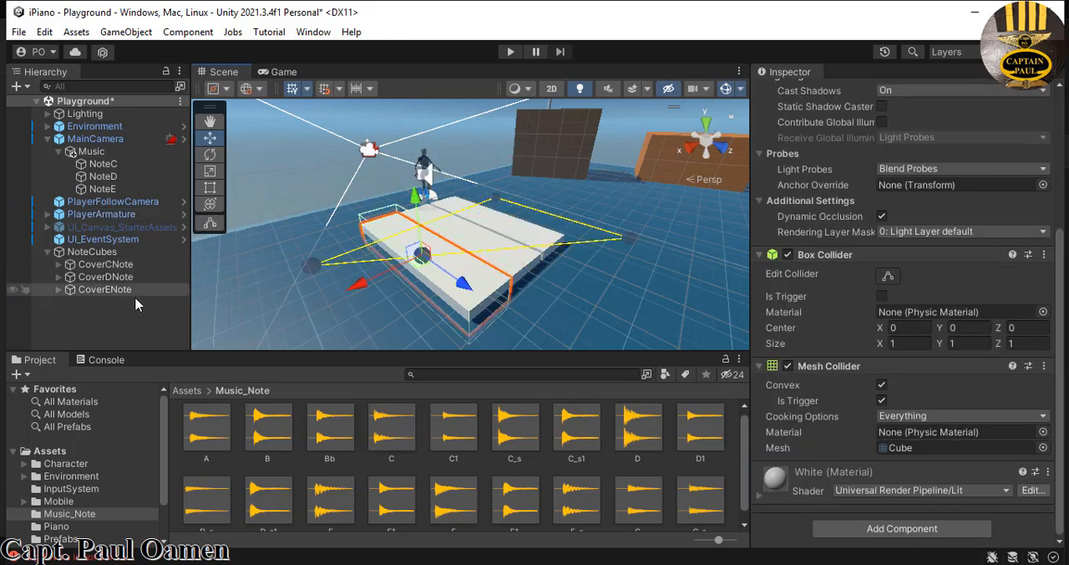
pyautogui.click(57, 289)
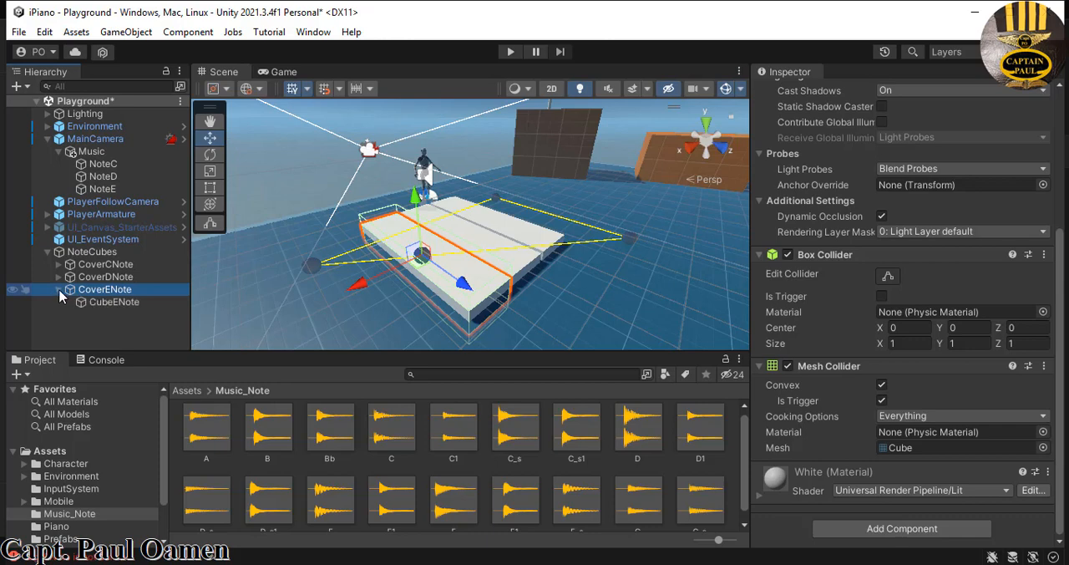
pyautogui.click(128, 303)
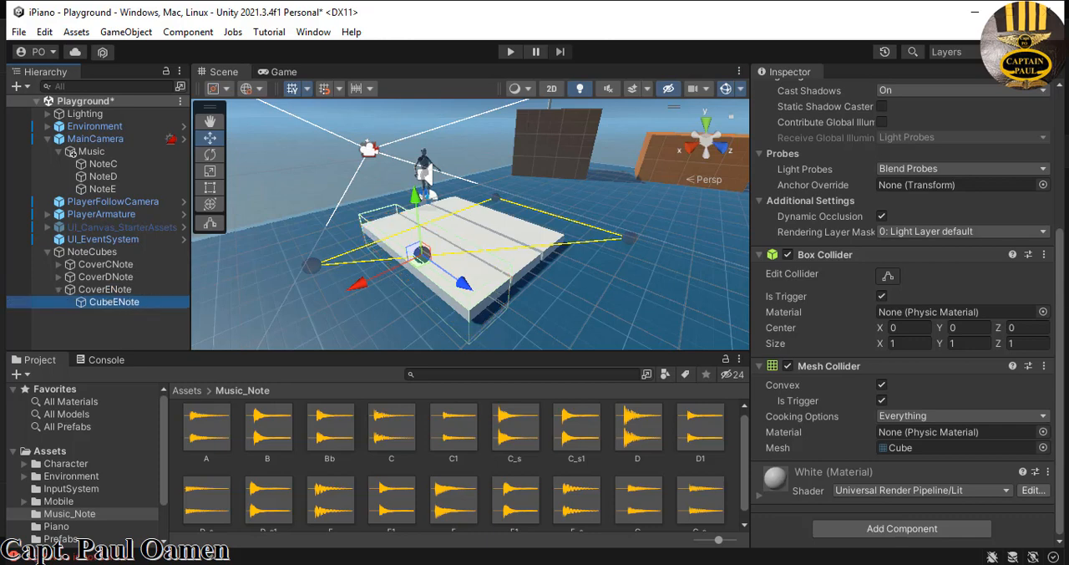
pyautogui.moveTo(1061, 320); pyautogui.dragTo(1063, 171)
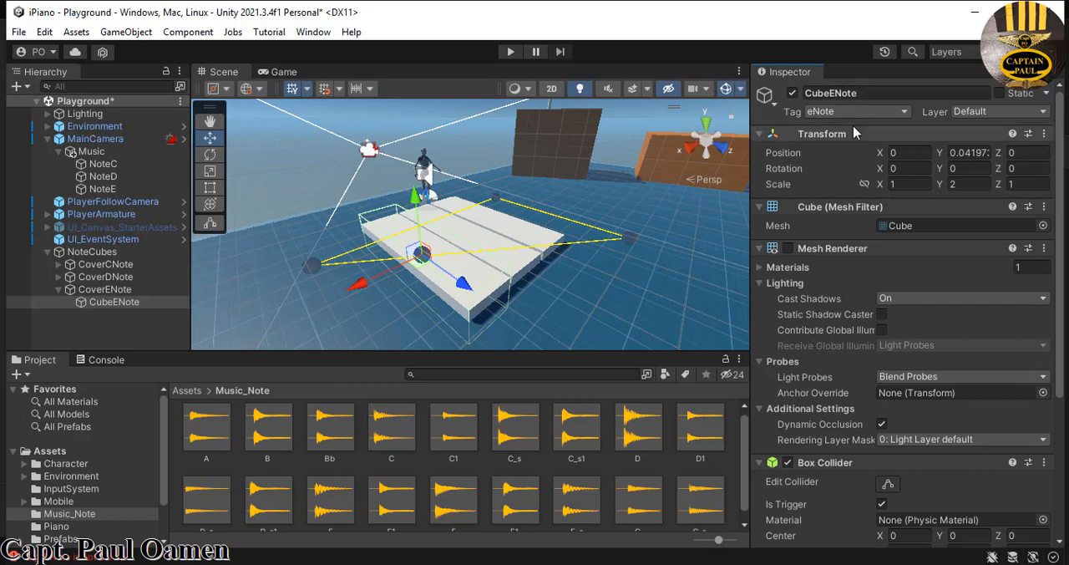
pyautogui.click(108, 289)
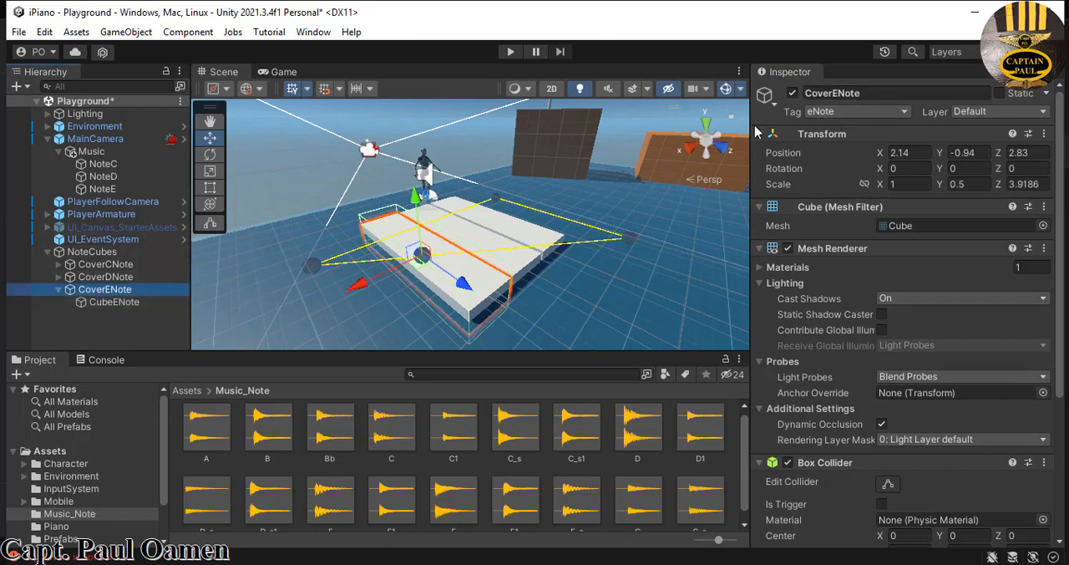
pyautogui.click(102, 189)
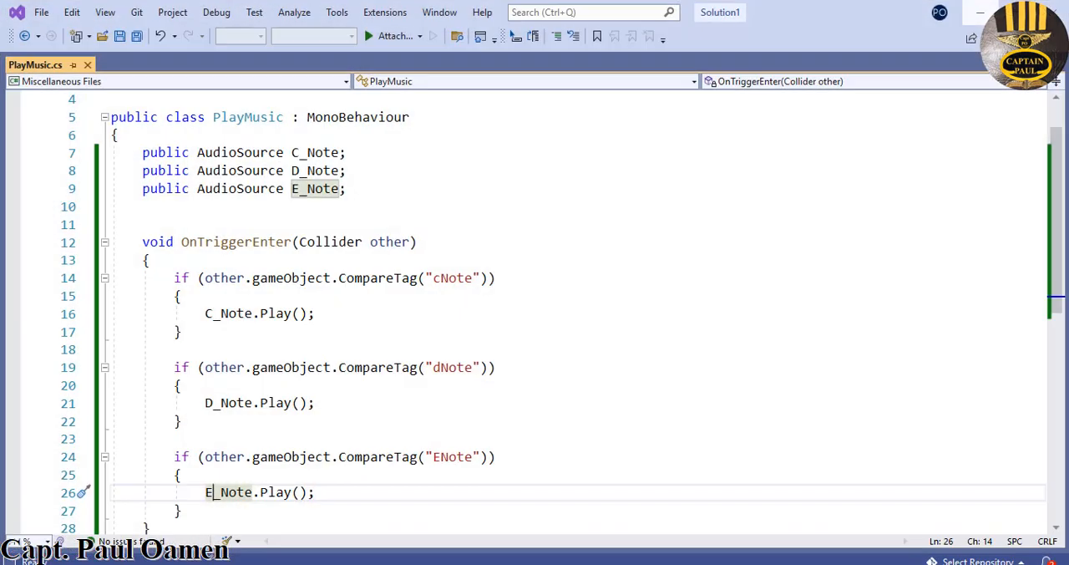
# - In PlayMusic.cs in Visual Studio, change the E note's CompareTag string to "eNote", save the script and return to Unity
pyautogui.scroll(-1, 637, 383)
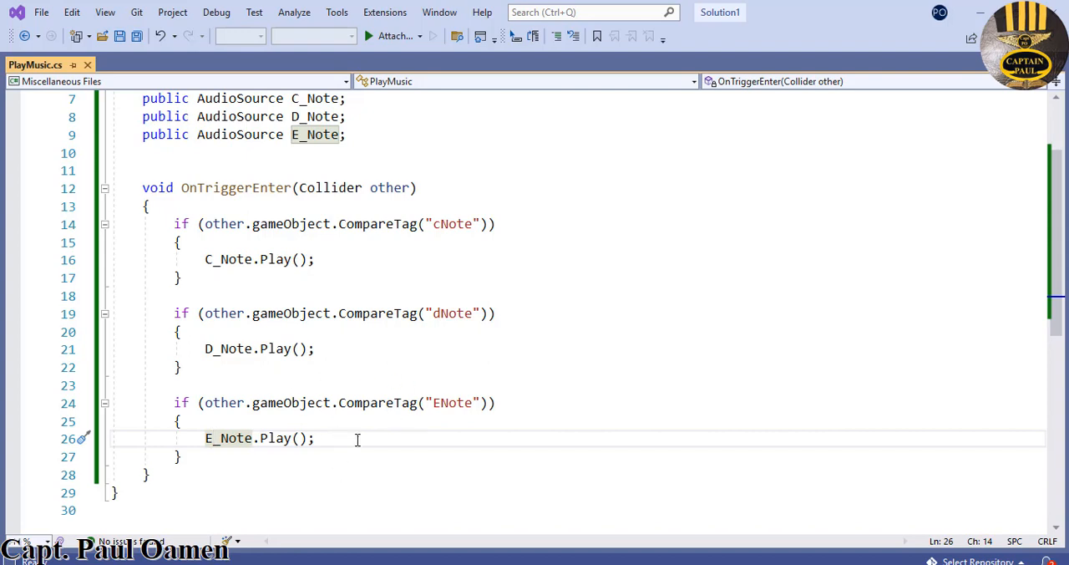
pyautogui.click(438, 405)
pyautogui.hotkey('shift', 'Left')
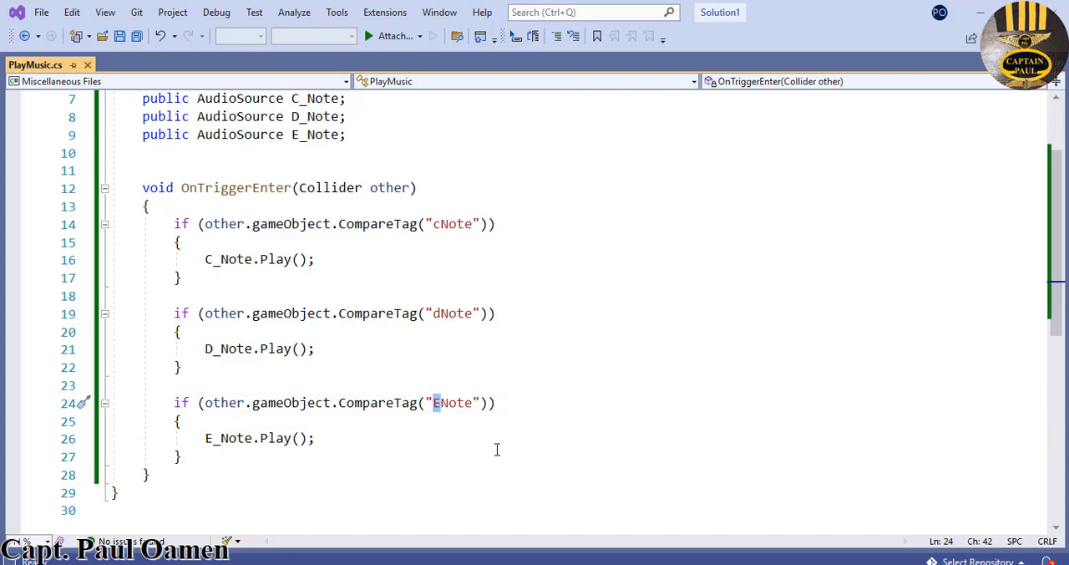
pyautogui.write('e')
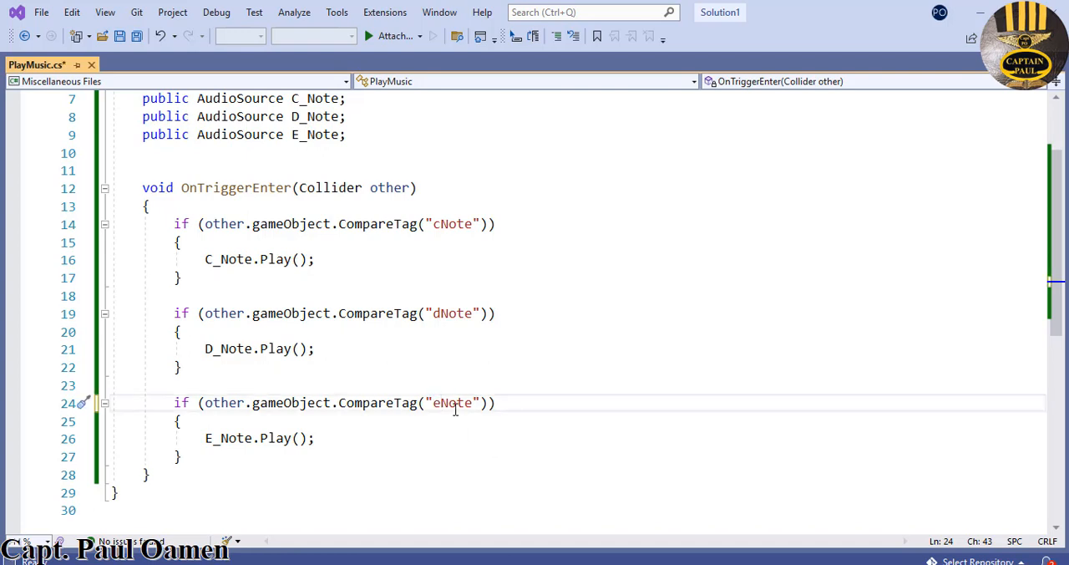
pyautogui.click(121, 39)
pyautogui.click(981, 13)
pyautogui.moveTo(439, 407); pyautogui.dragTo(433, 407)
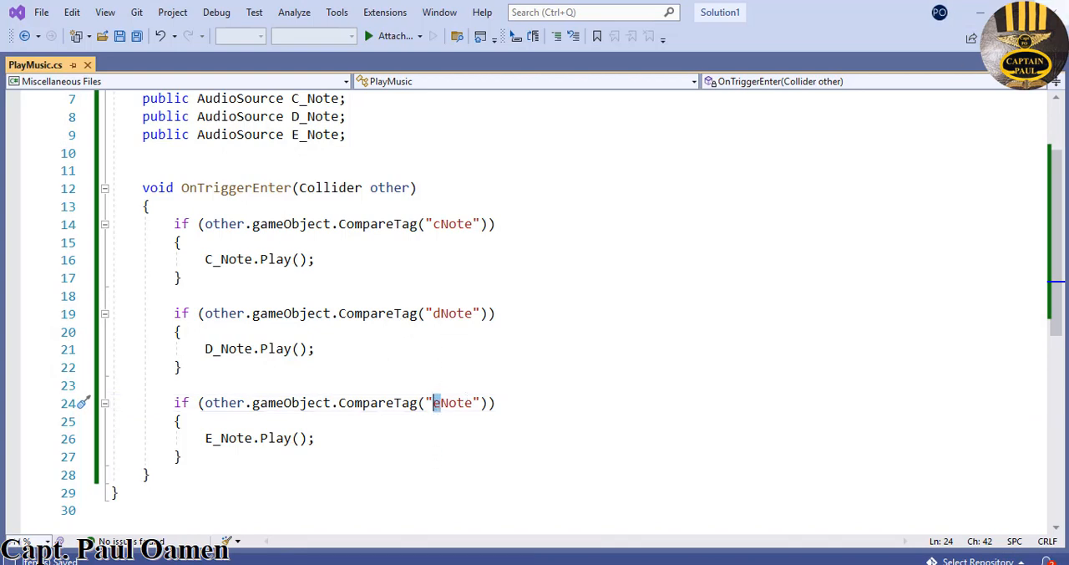
pyautogui.click(979, 12)
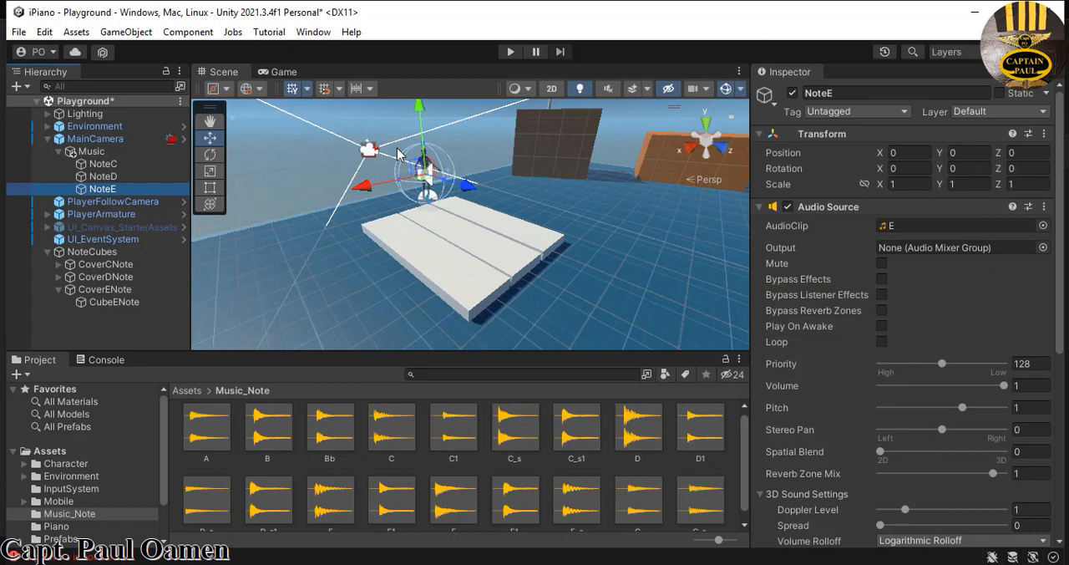
# - Play-test the scene by walking the character onto and across the three piano keys, and stop the game
pyautogui.click(510, 52)
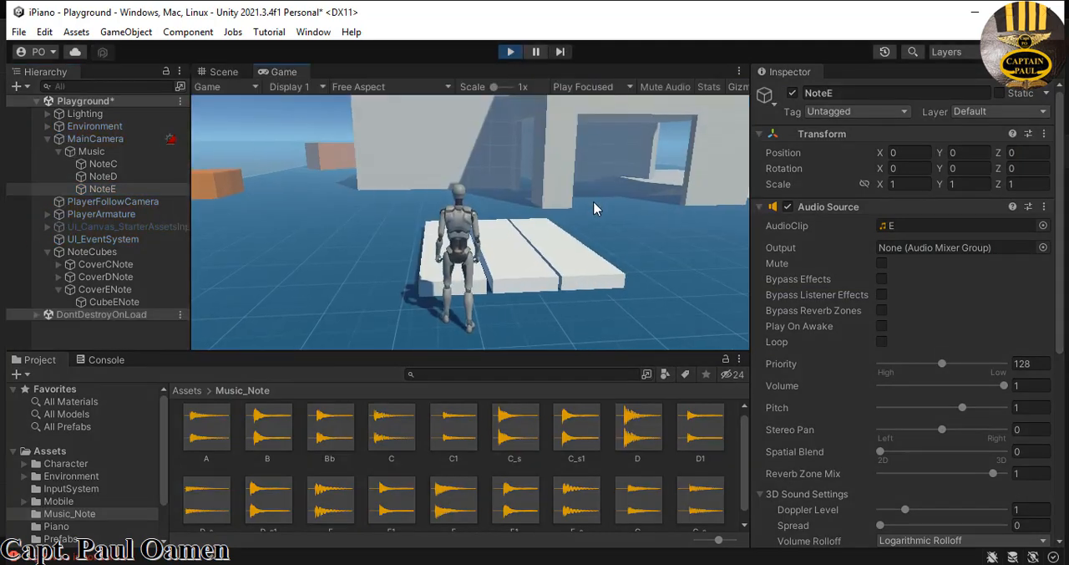
pyautogui.press('w')
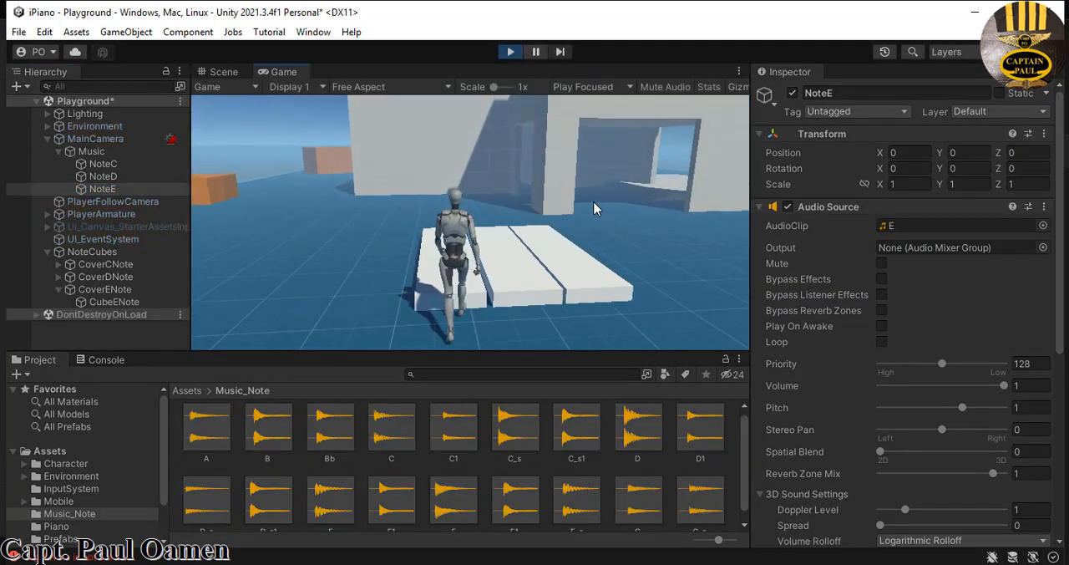
pyautogui.press('d')
pyautogui.press('d')
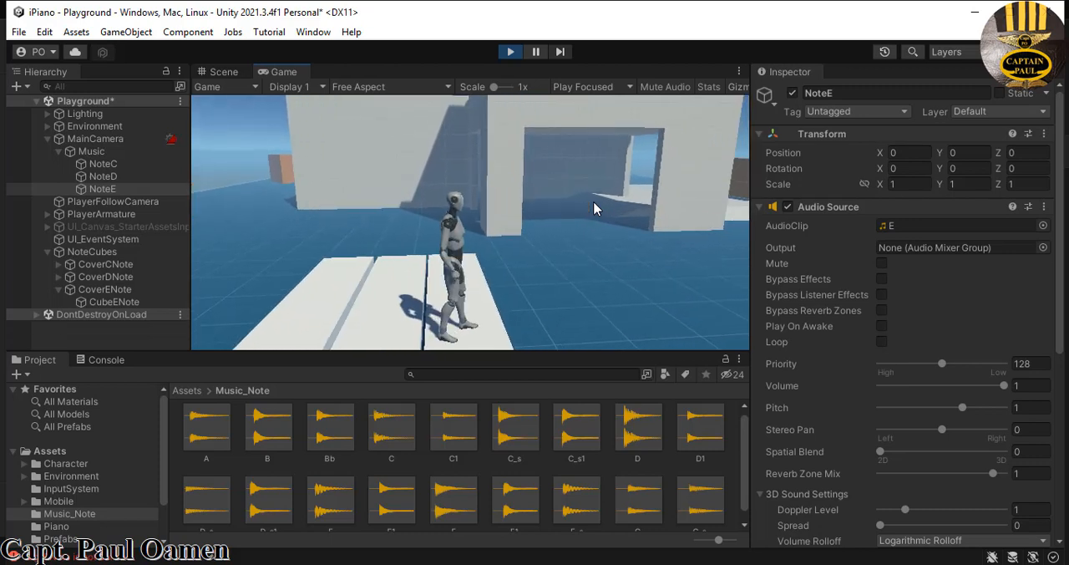
pyautogui.click(510, 53)
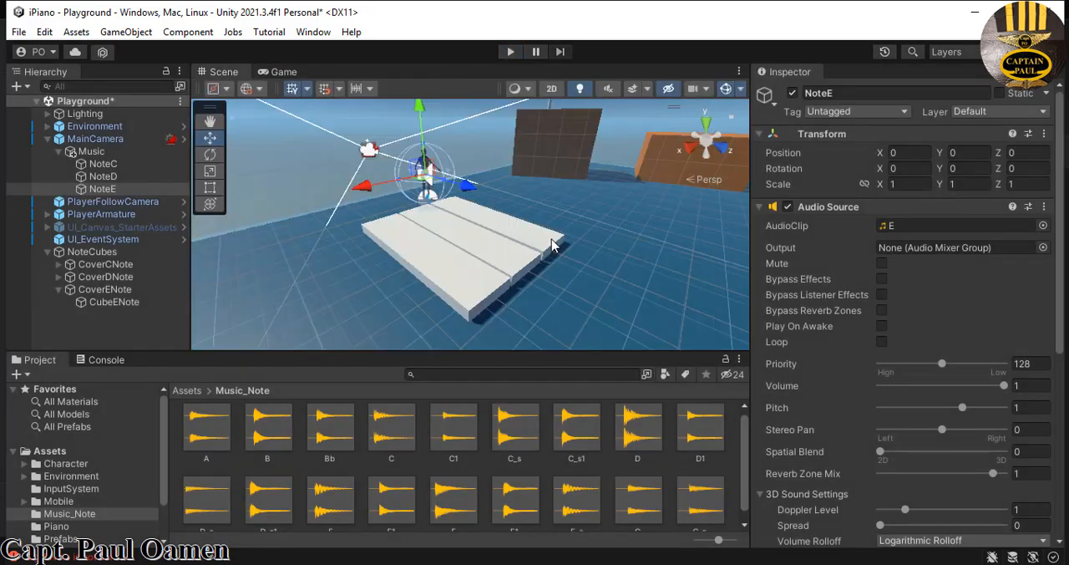
# - Move the whole NoteCubes group along the X axis to a position of X -1.69
pyautogui.click(58, 289)
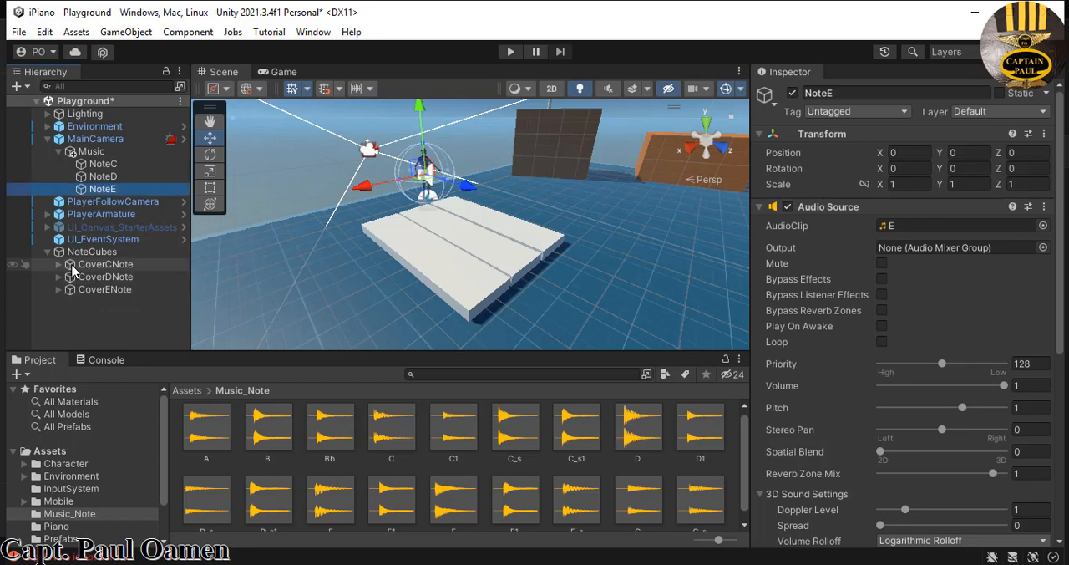
pyautogui.keyDown('shift'); pyautogui.click(73, 264); pyautogui.keyUp('shift')
pyautogui.click(105, 290)
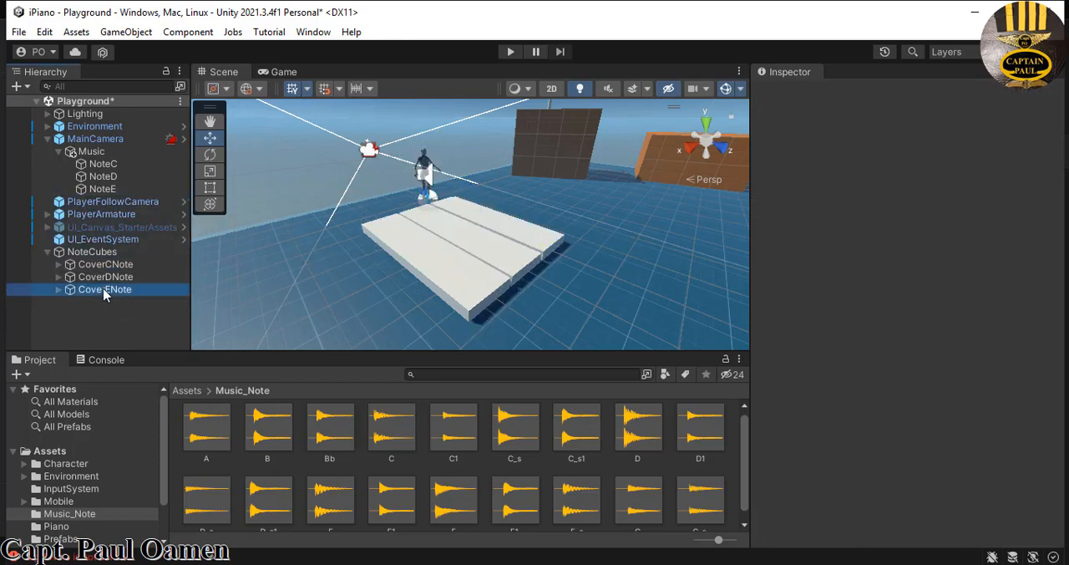
pyautogui.click(98, 253)
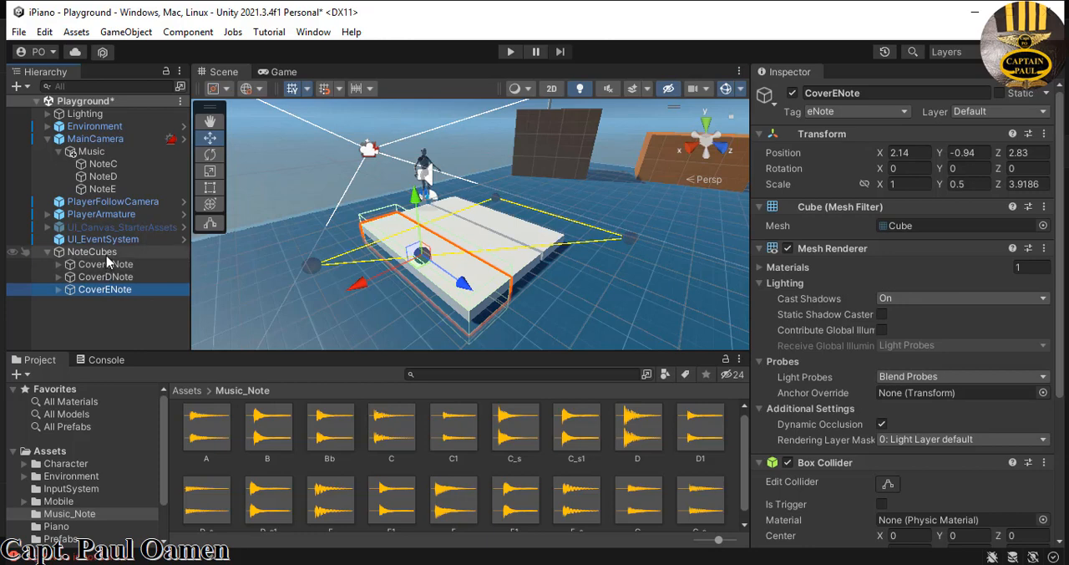
pyautogui.moveTo(400, 266); pyautogui.dragTo(455, 256)
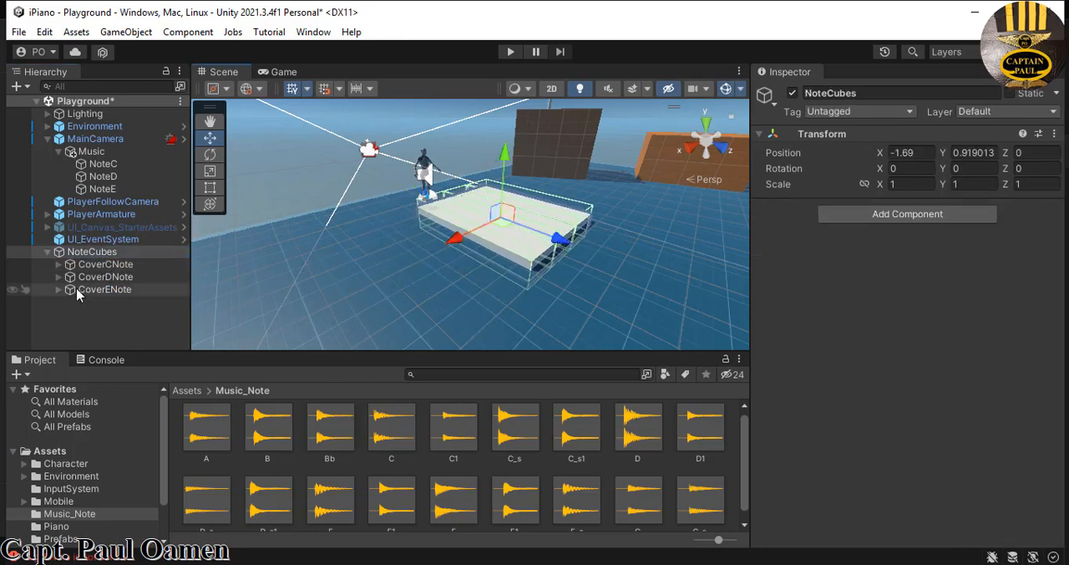
# - Duplicate CoverCNote, CoverDNote and CoverENote together and move the copies along X to continue the row of keys
pyautogui.click(92, 303)
pyautogui.click(106, 265)
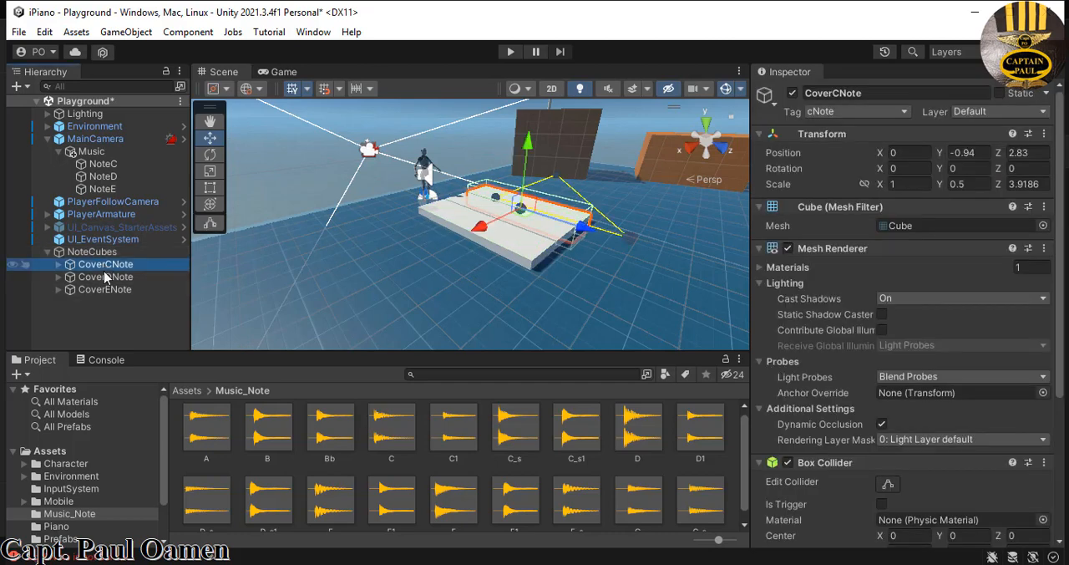
pyautogui.keyDown('shift'); pyautogui.click(106, 277); pyautogui.keyUp('shift')
pyautogui.keyDown('shift'); pyautogui.click(105, 289); pyautogui.keyUp('shift')
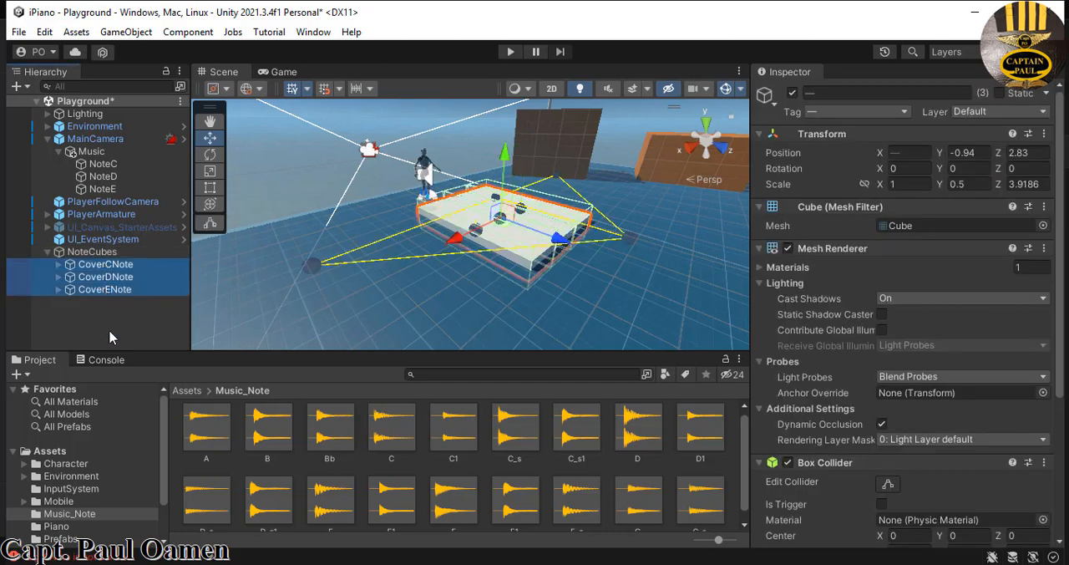
pyautogui.rightClick(114, 284)
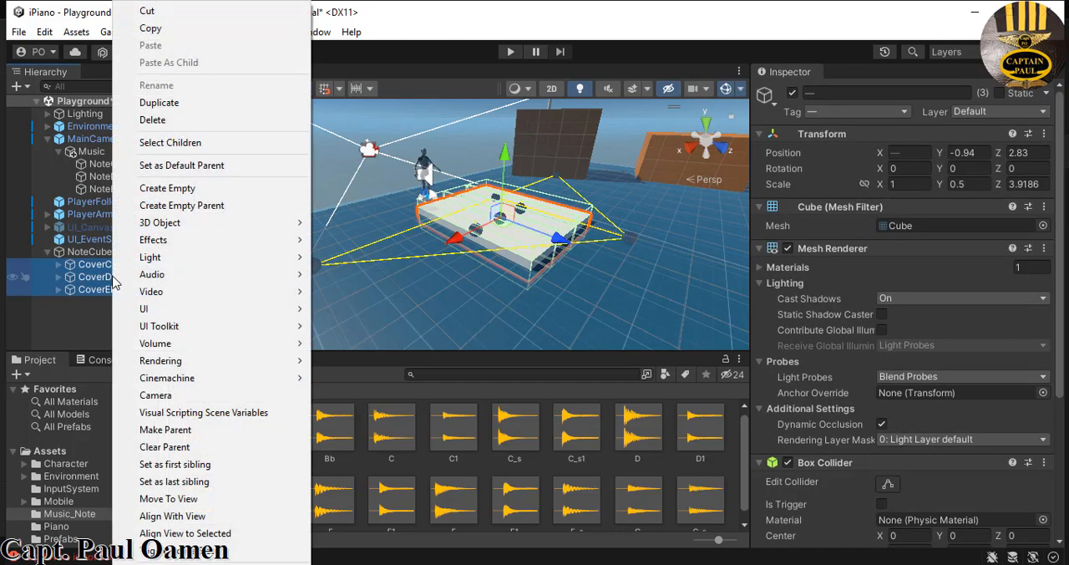
pyautogui.click(160, 103)
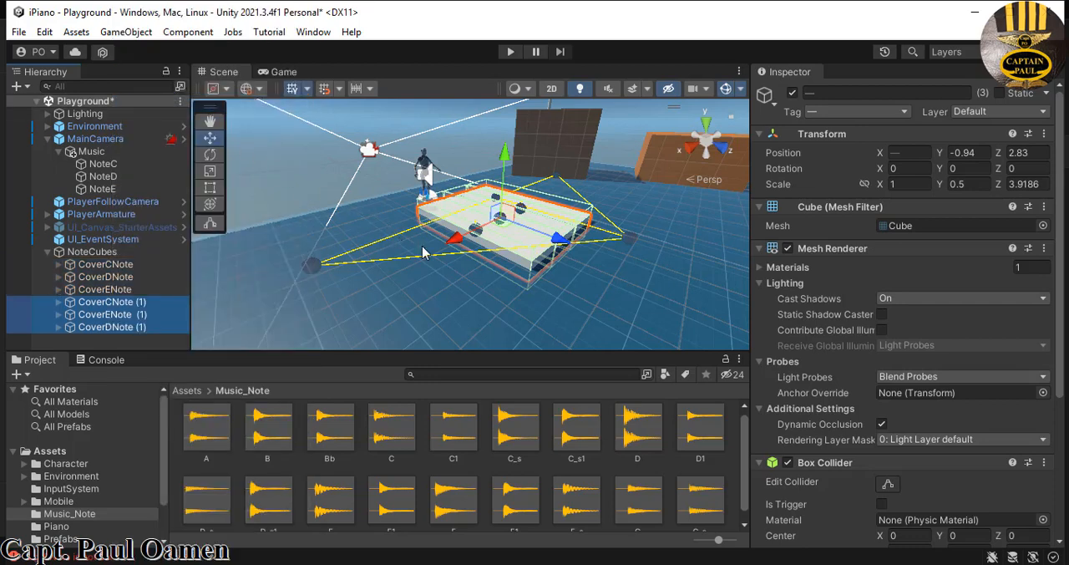
pyautogui.moveTo(455, 241); pyautogui.dragTo(365, 298)
pyautogui.scroll(-3, 361, 298)
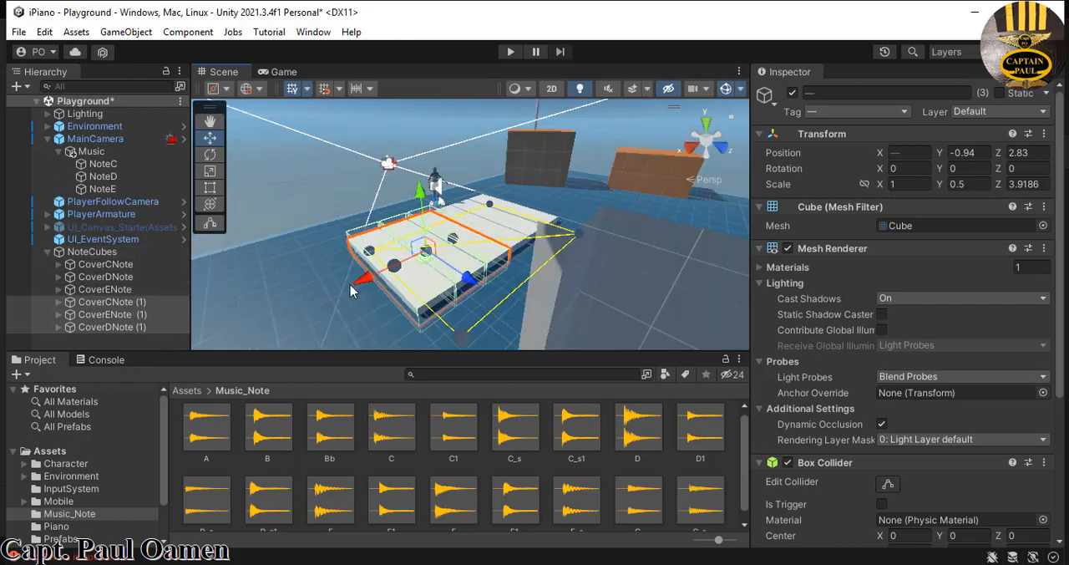
# - Duplicate the three copied keys and move the new set along X to the end of the row
pyautogui.rightClick(129, 327)
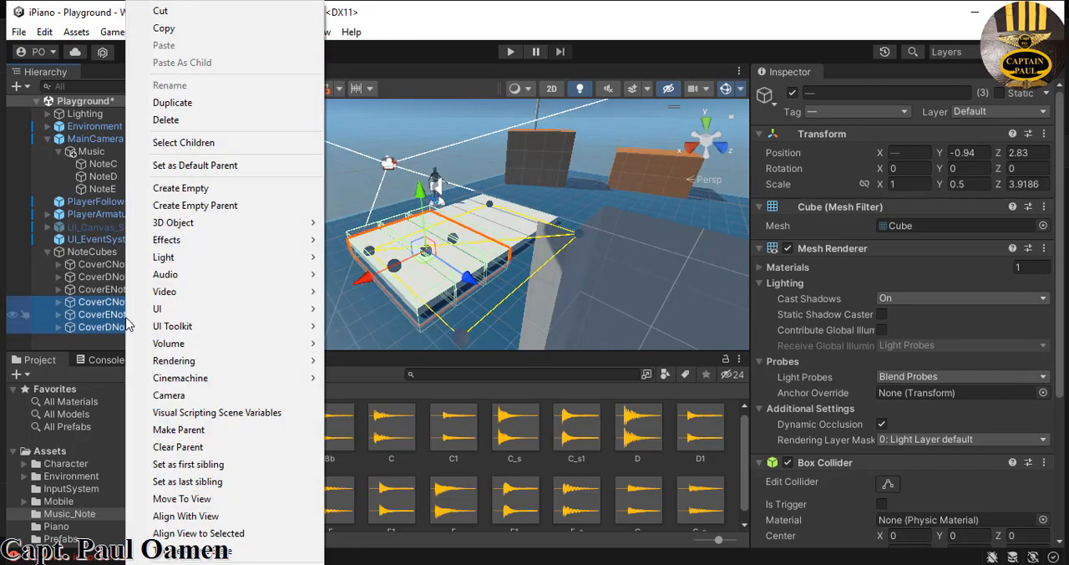
pyautogui.click(194, 102)
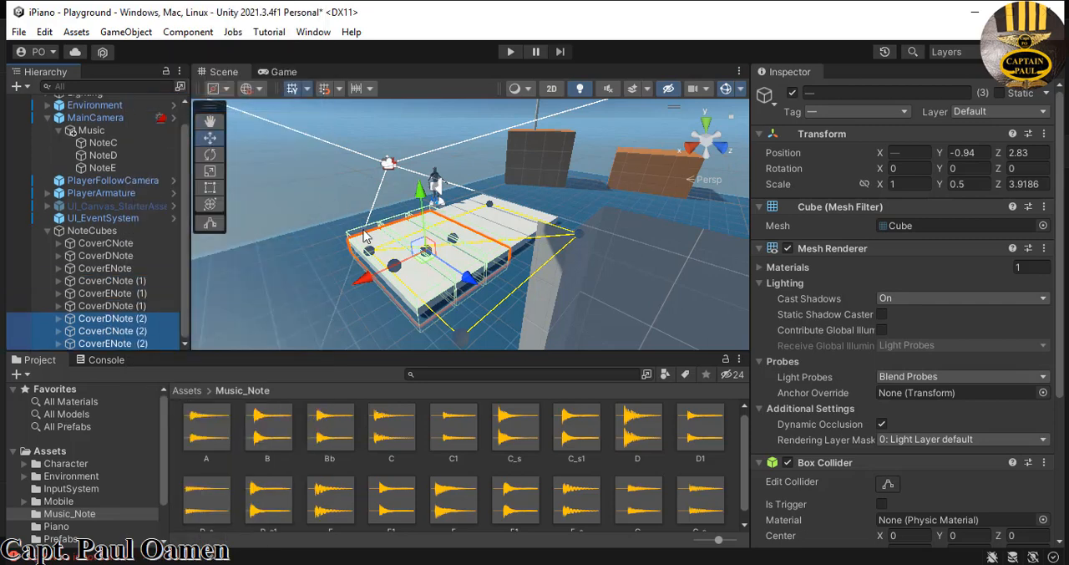
pyautogui.moveTo(363, 284); pyautogui.dragTo(234, 386)
pyautogui.press('f')
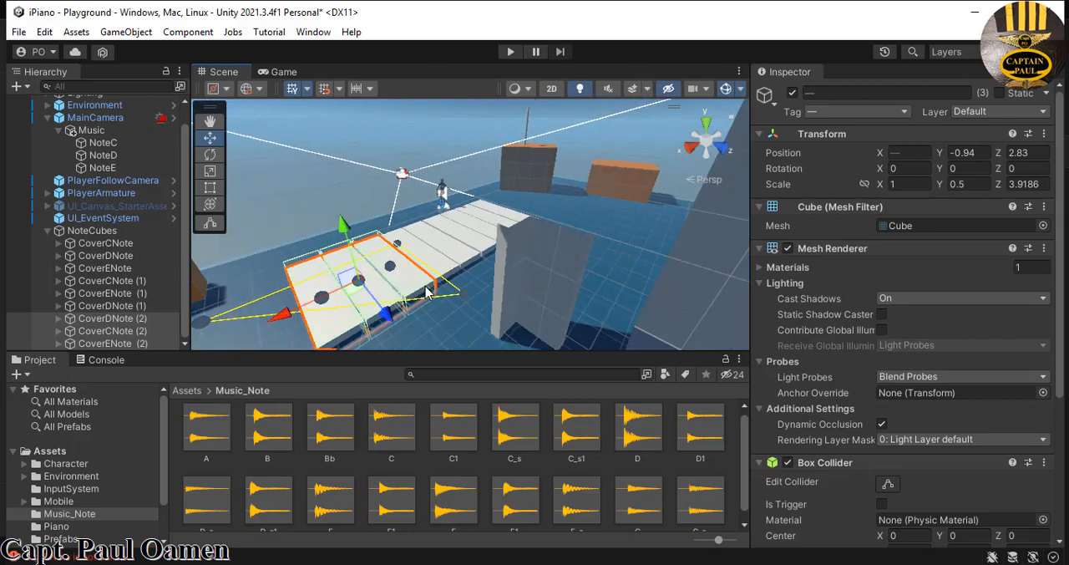
pyautogui.scroll(2, 440, 291)
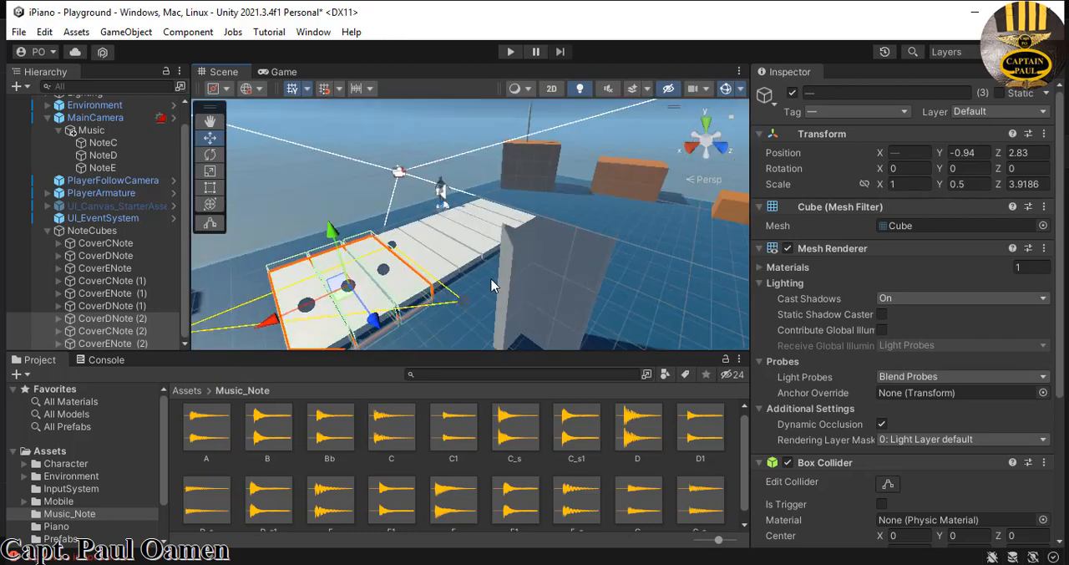
pyautogui.moveTo(493, 282); pyautogui.dragTo(555, 246, button='middle')
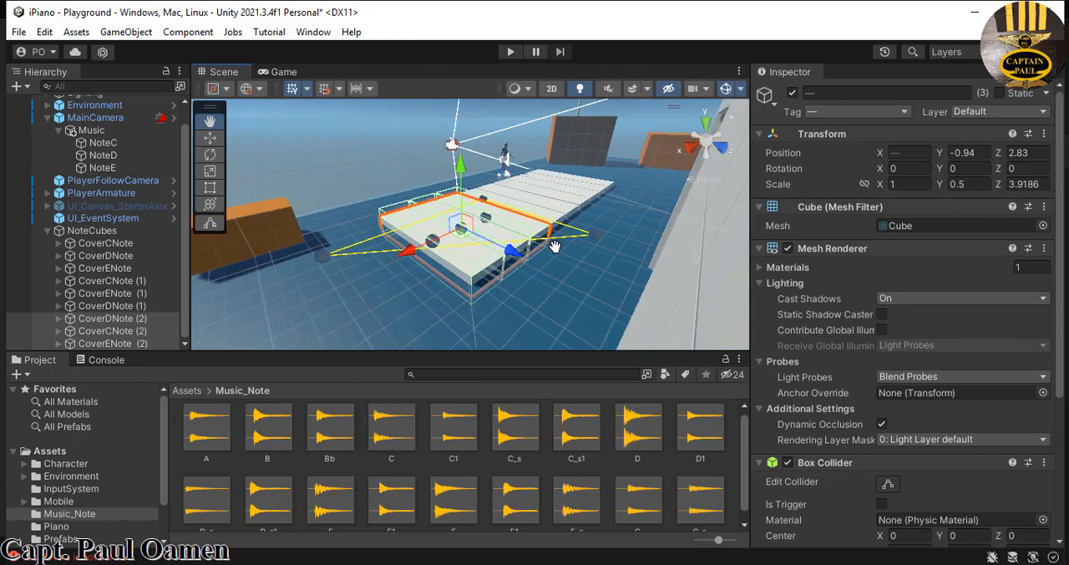
pyautogui.click(186, 314)
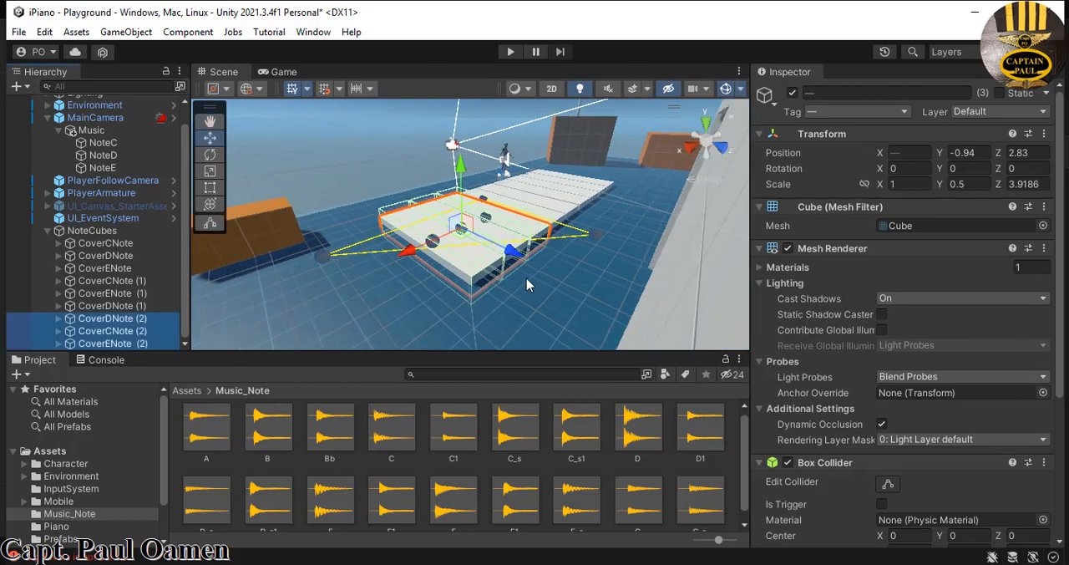
pyautogui.moveTo(580, 291); pyautogui.dragTo(394, 295)
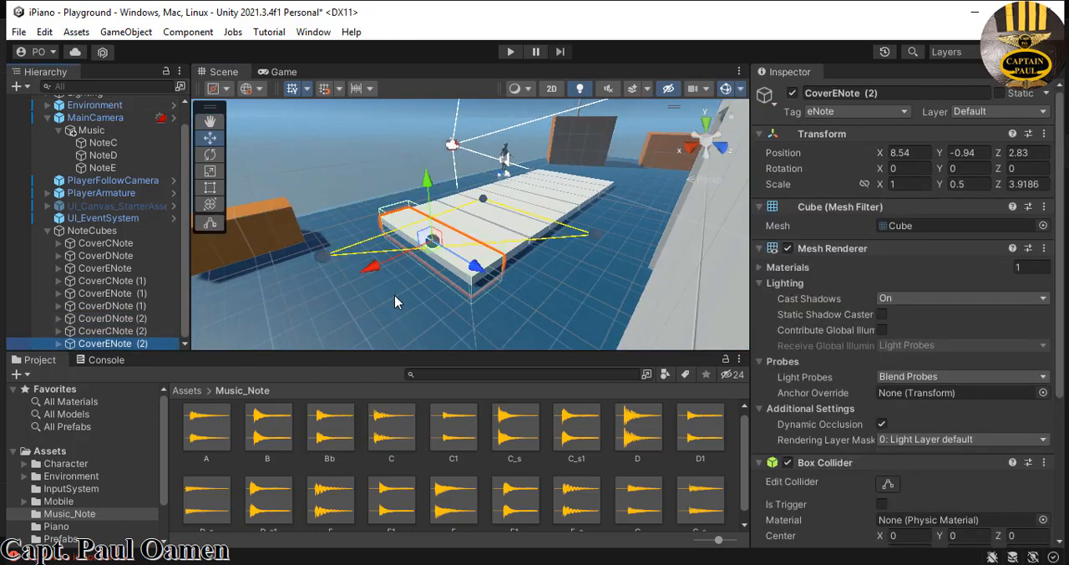
# - Duplicate CoverENote (2) and move the copy to X 9.6 at the end of the row
pyautogui.rightClick(158, 344)
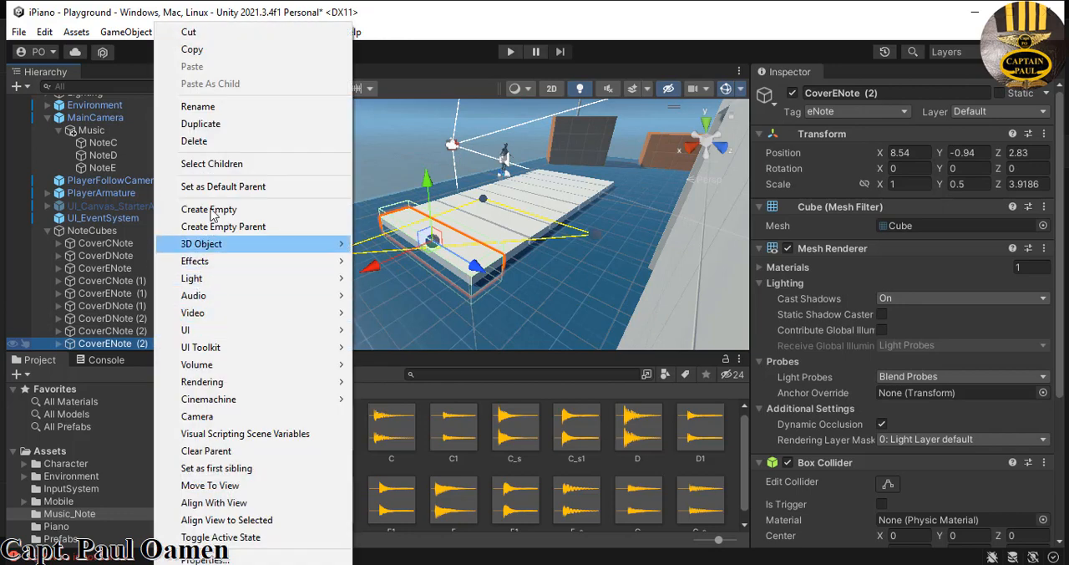
pyautogui.click(230, 125)
pyautogui.moveTo(377, 274); pyautogui.dragTo(335, 296)
# - Duplicate CoverENote (3) and move the copy along X to 10.63 at the end of the row
pyautogui.rightClick(154, 343)
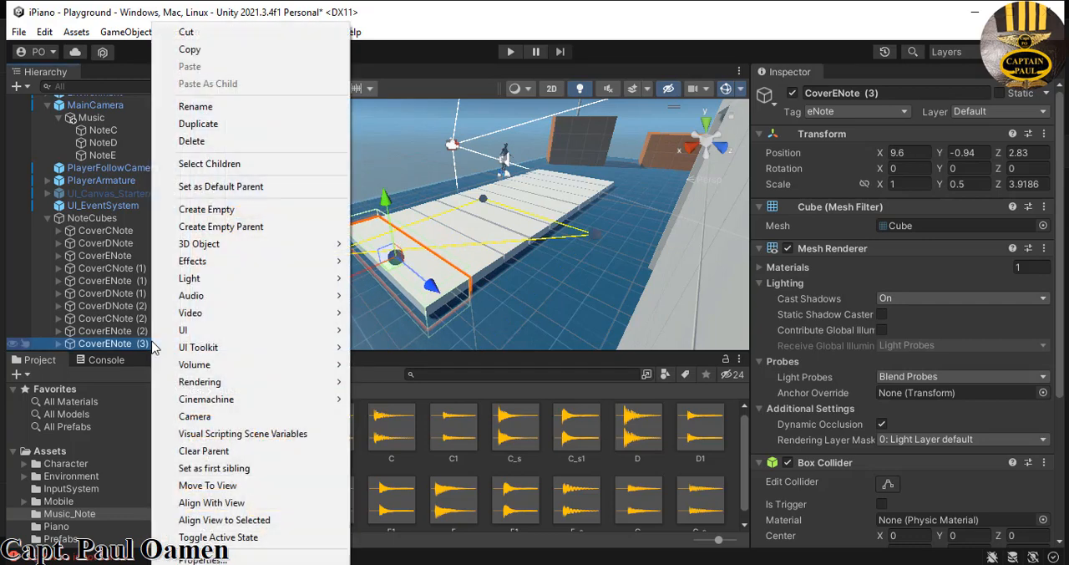
pyautogui.click(209, 125)
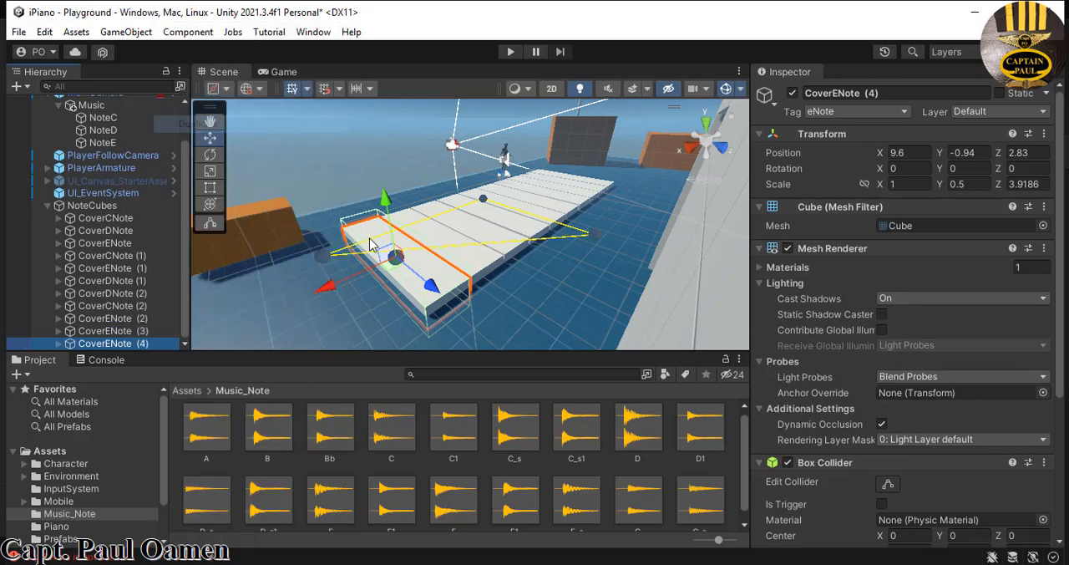
pyautogui.moveTo(335, 296); pyautogui.dragTo(286, 331)
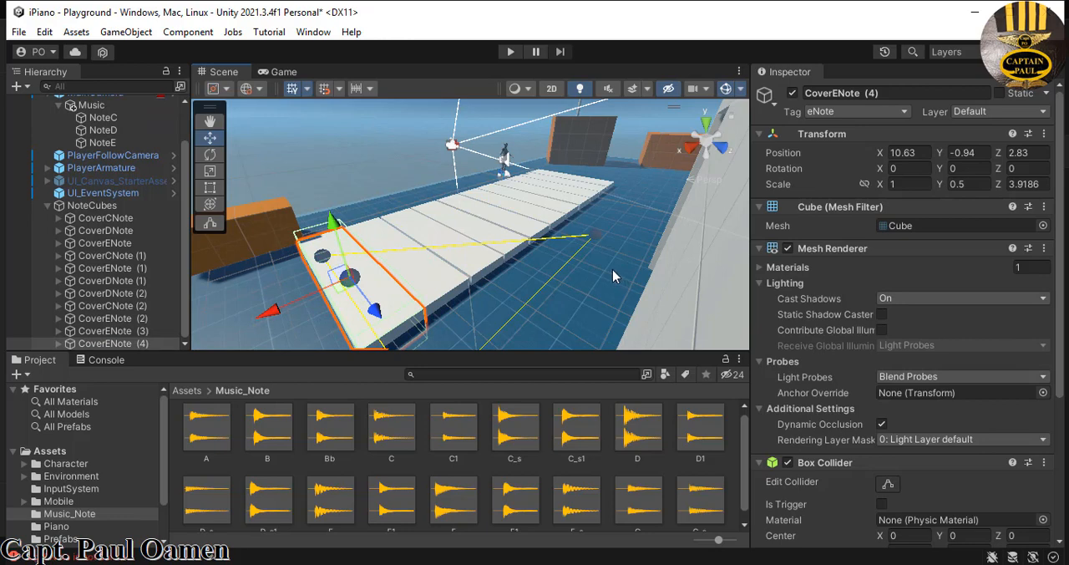
# - Rename CoverCNote (1) in the NoteCubes group as CoverFNote
pyautogui.click(58, 256)
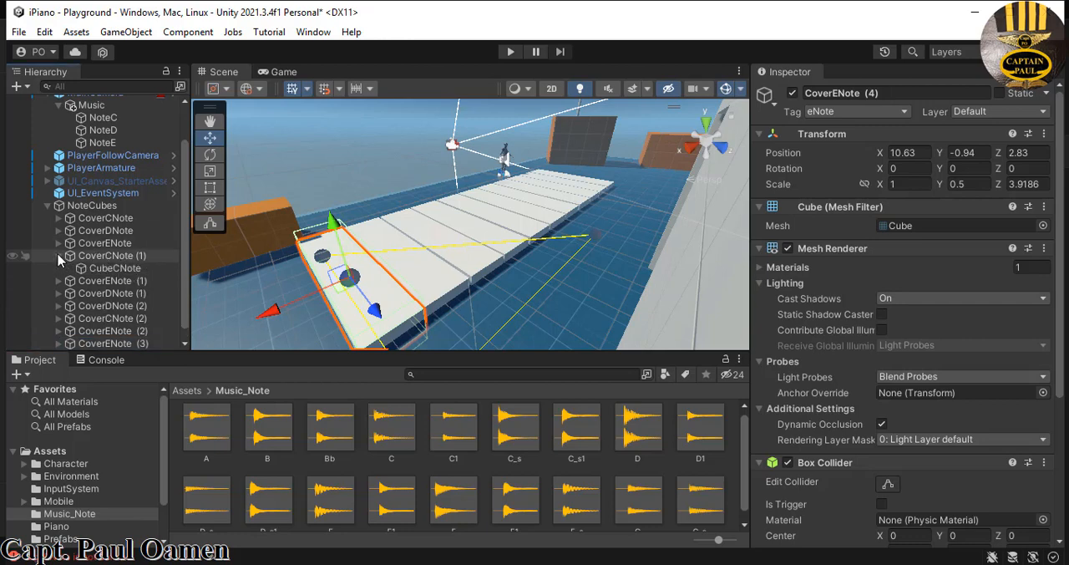
pyautogui.click(139, 257)
pyautogui.click(887, 94)
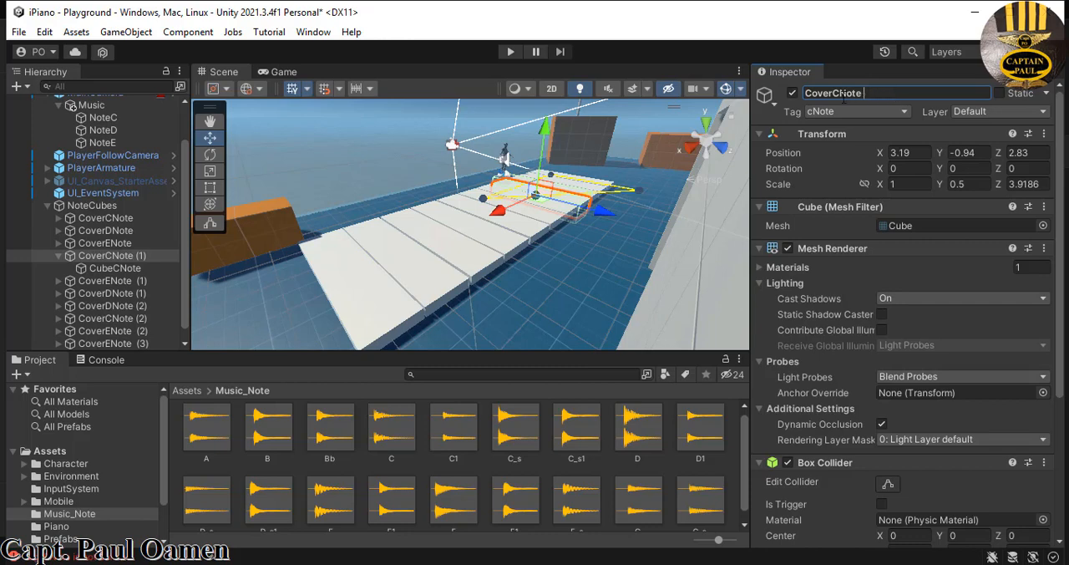
pyautogui.press('BackSpace')
pyautogui.press('Return')
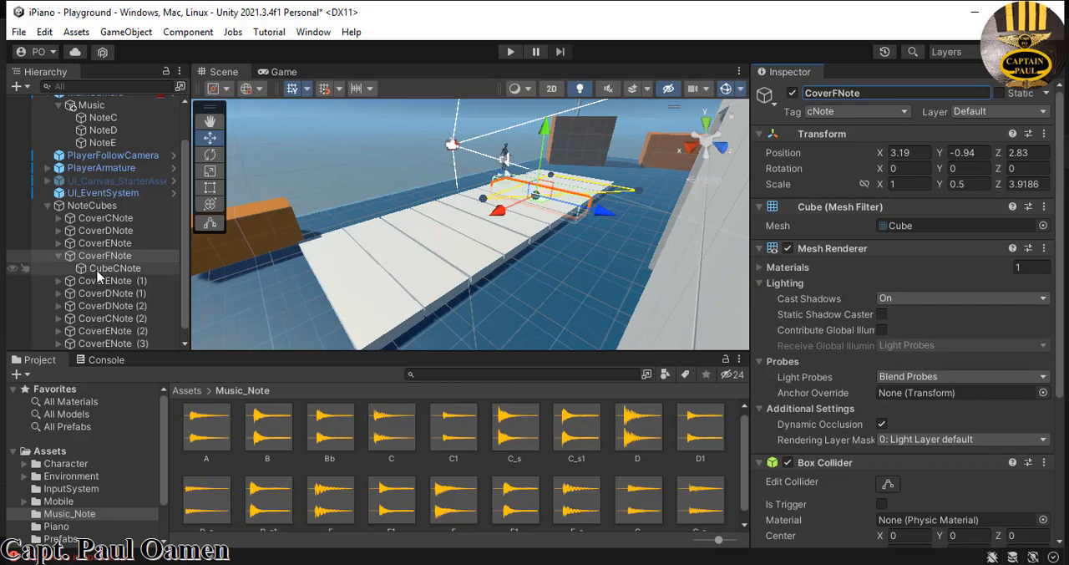
# - Rename CoverFNote's child cube as CubeFNote and assign it the fNote tag
pyautogui.click(101, 268)
pyautogui.click(832, 93)
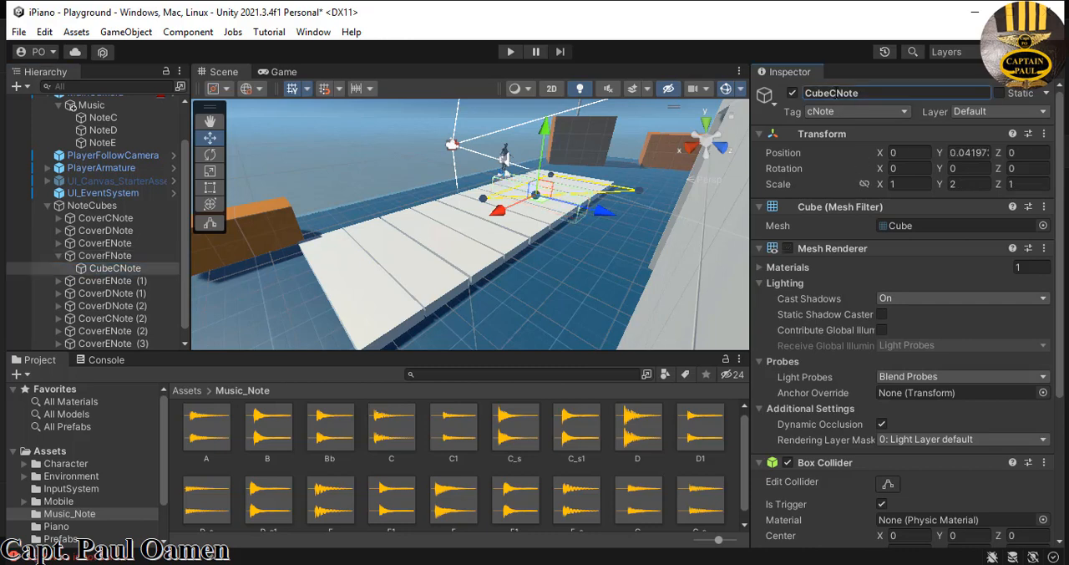
pyautogui.click(835, 93)
pyautogui.press('BackSpace')
pyautogui.write('F')
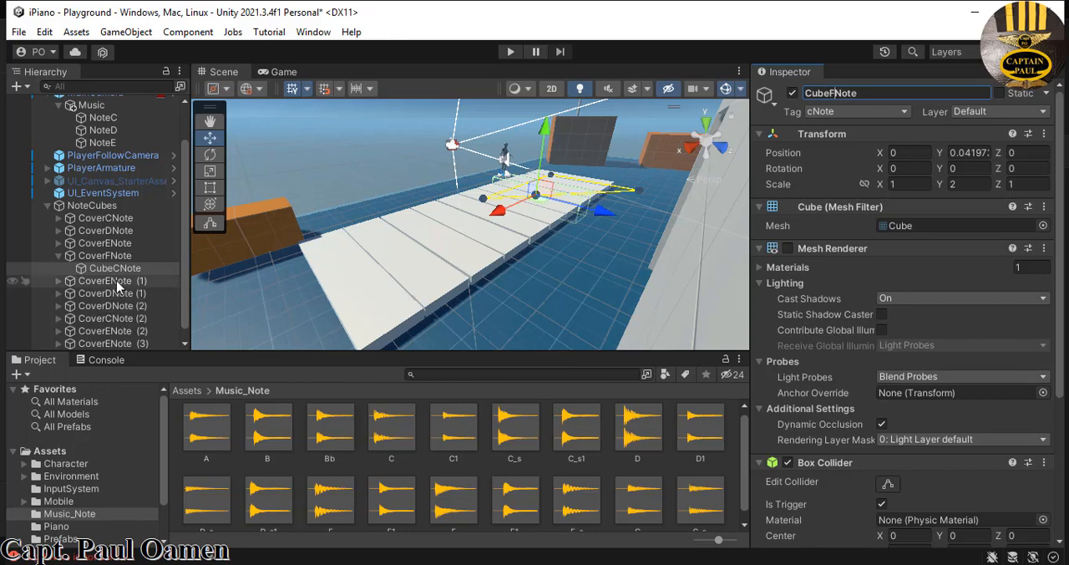
pyautogui.press('Return')
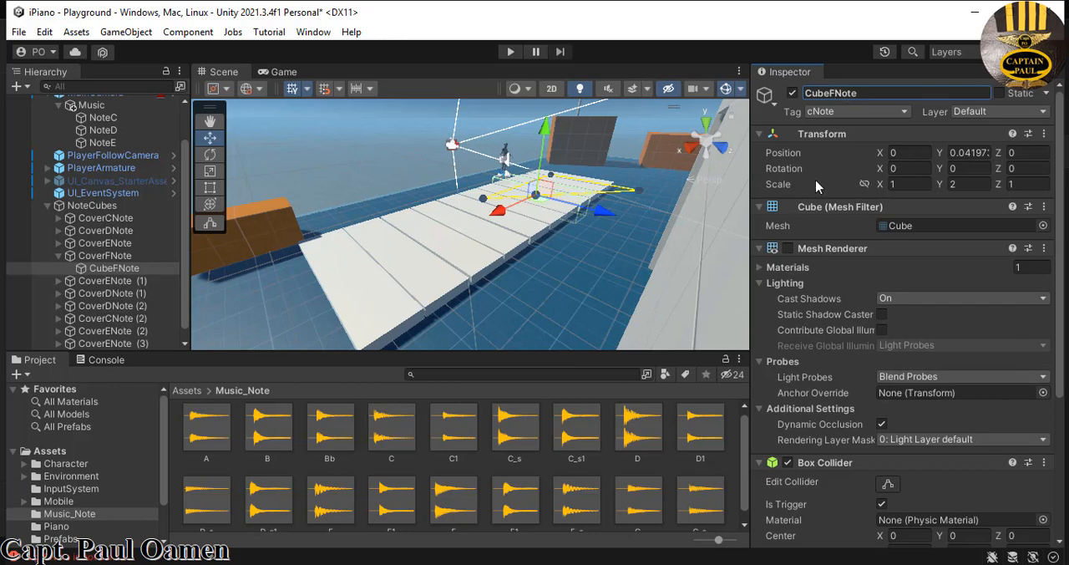
pyautogui.click(905, 112)
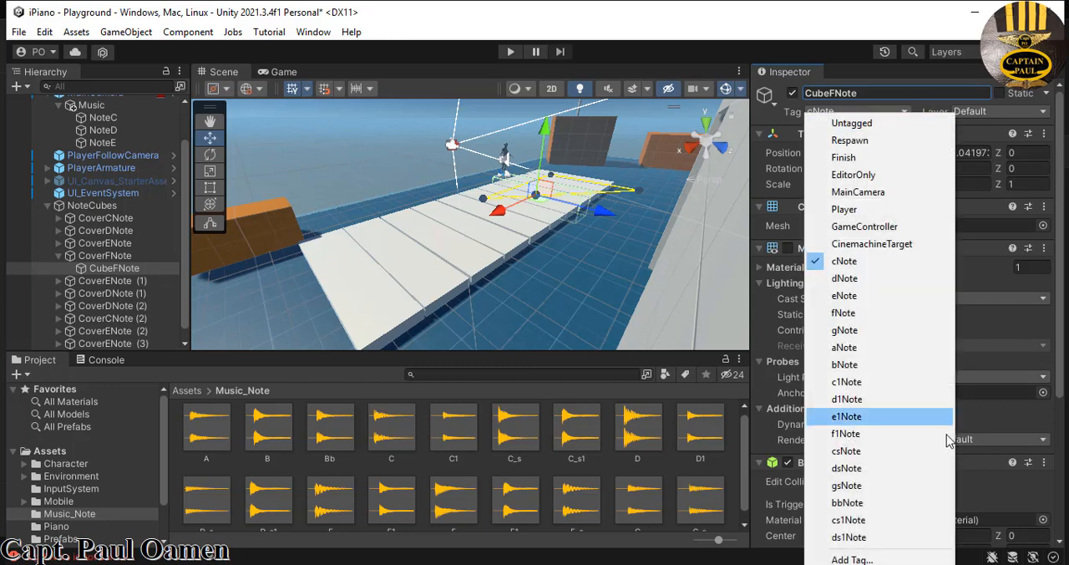
pyautogui.click(842, 314)
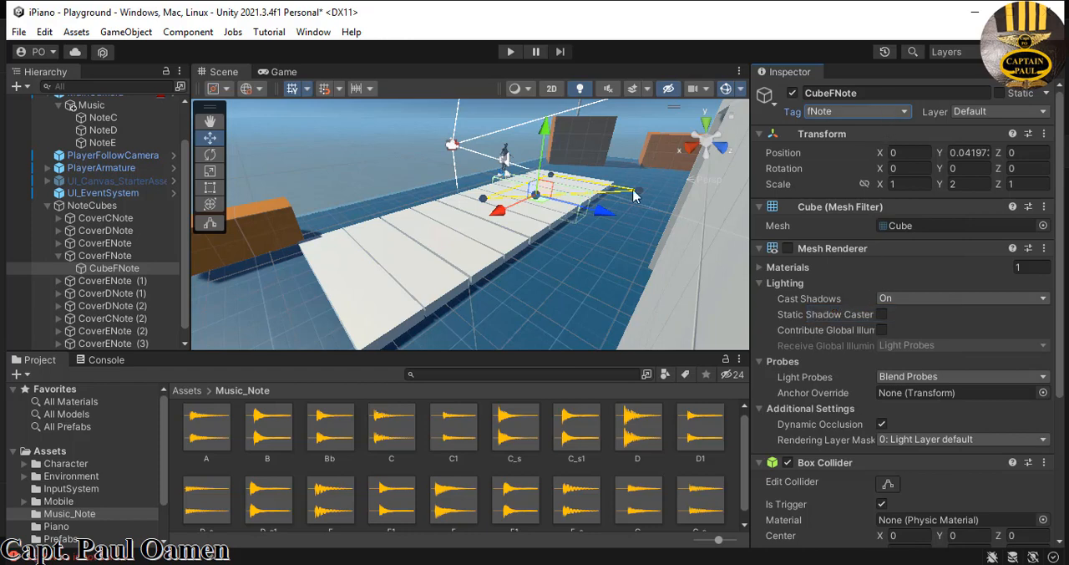
# - Assign the fNote tag to the parent CoverFNote
pyautogui.click(121, 256)
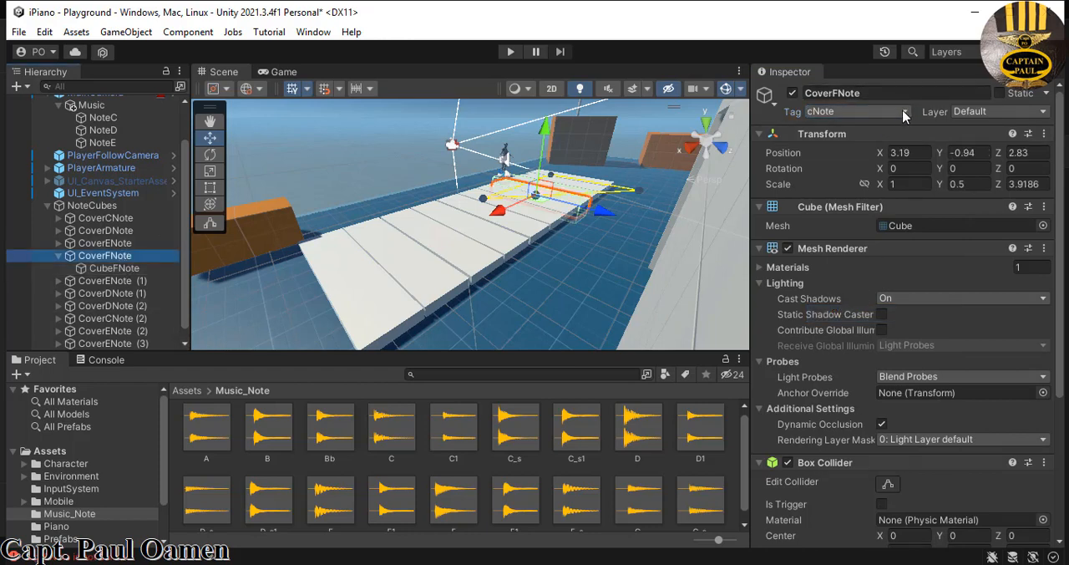
pyautogui.click(904, 114)
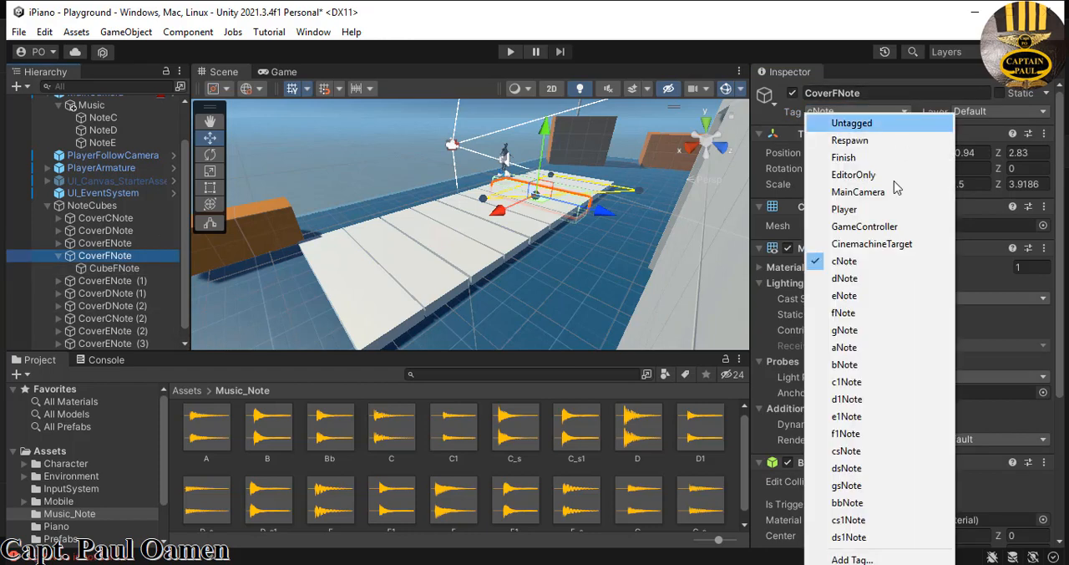
pyautogui.click(859, 314)
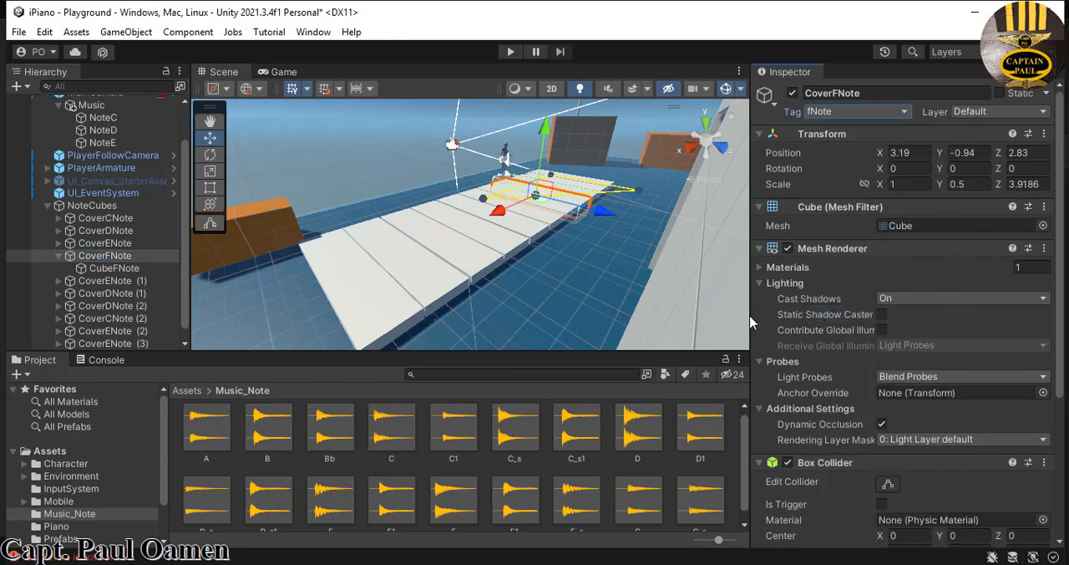
# - Rename CoverENote (1) as CoverGNote and assign it the gNote tag
pyautogui.click(95, 282)
pyautogui.click(59, 255)
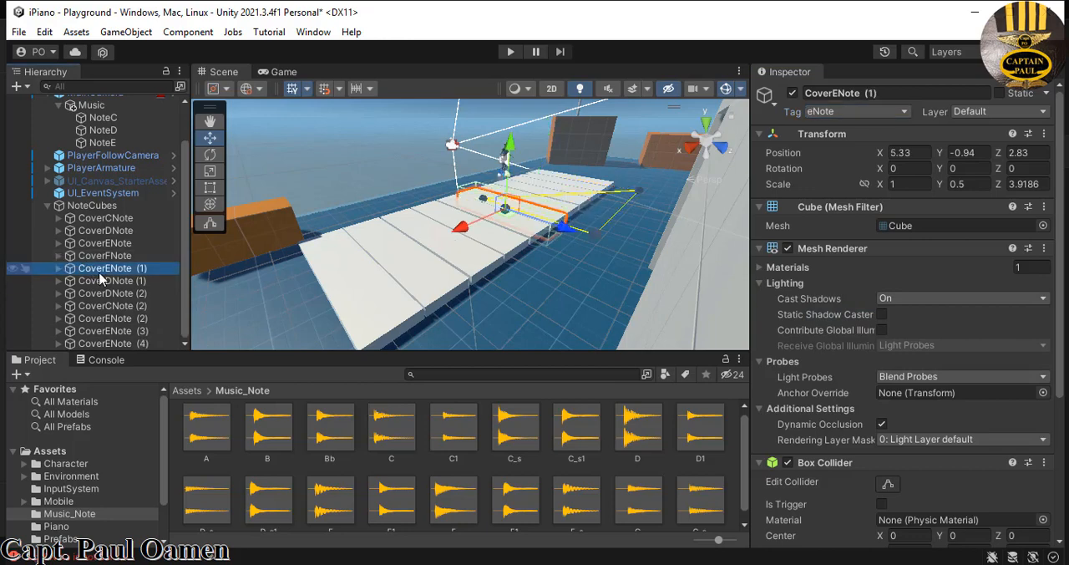
pyautogui.click(871, 92)
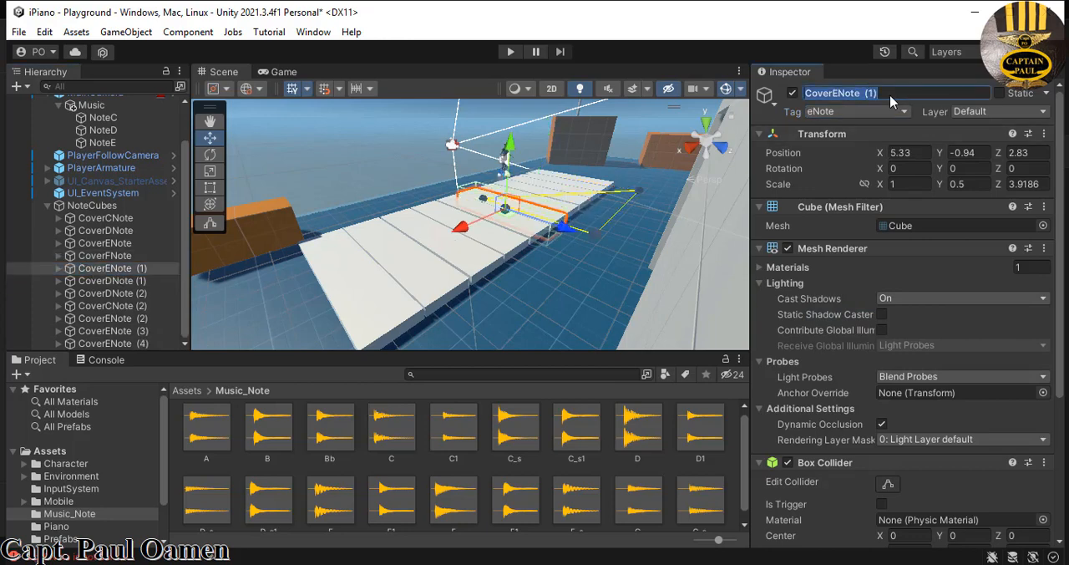
pyautogui.press('Right')
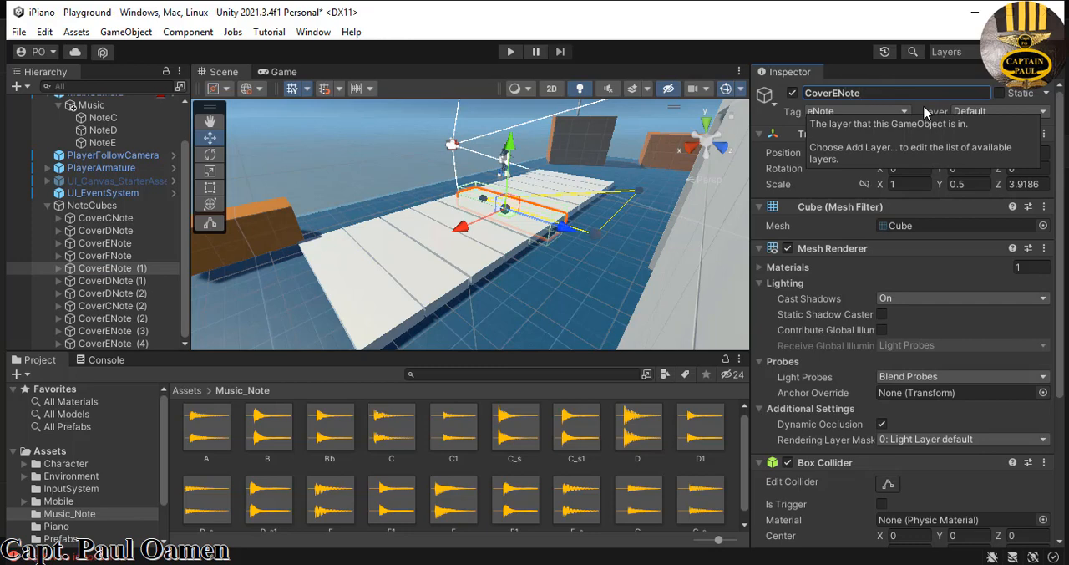
pyautogui.press('BackSpace')
pyautogui.write('G')
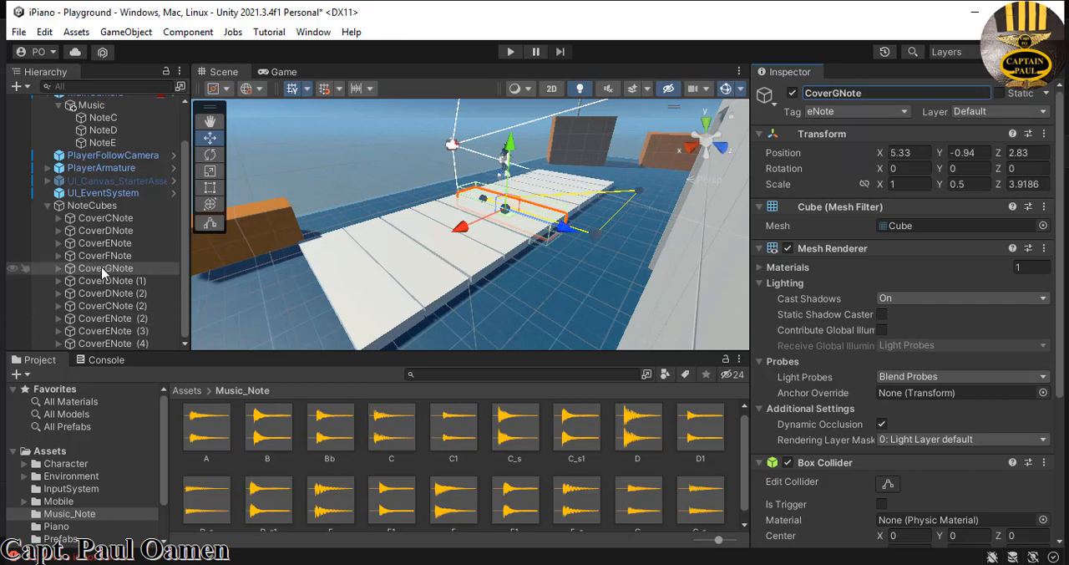
pyautogui.press('Return')
pyautogui.click(902, 113)
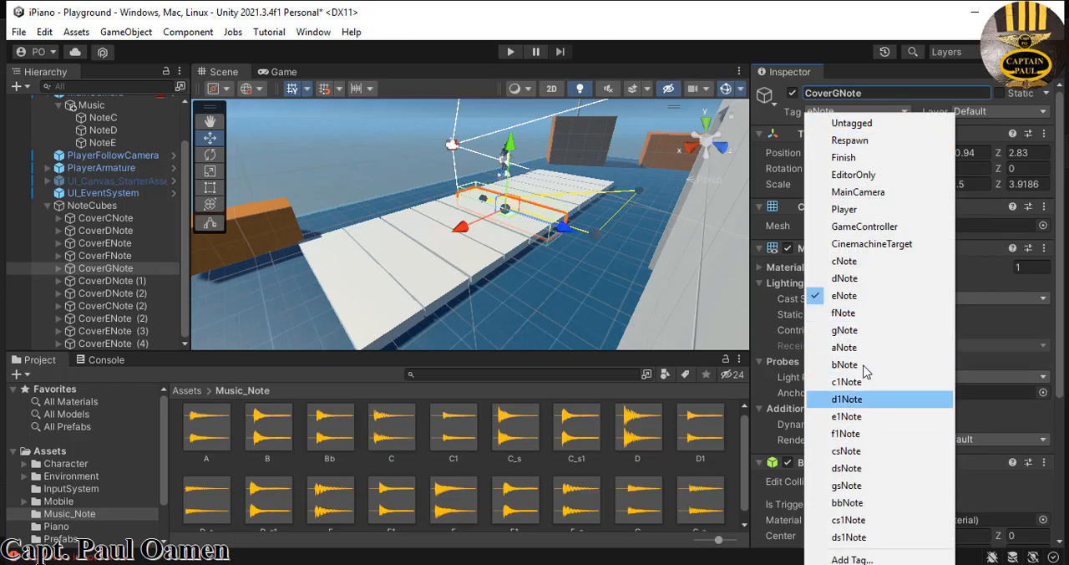
pyautogui.click(845, 330)
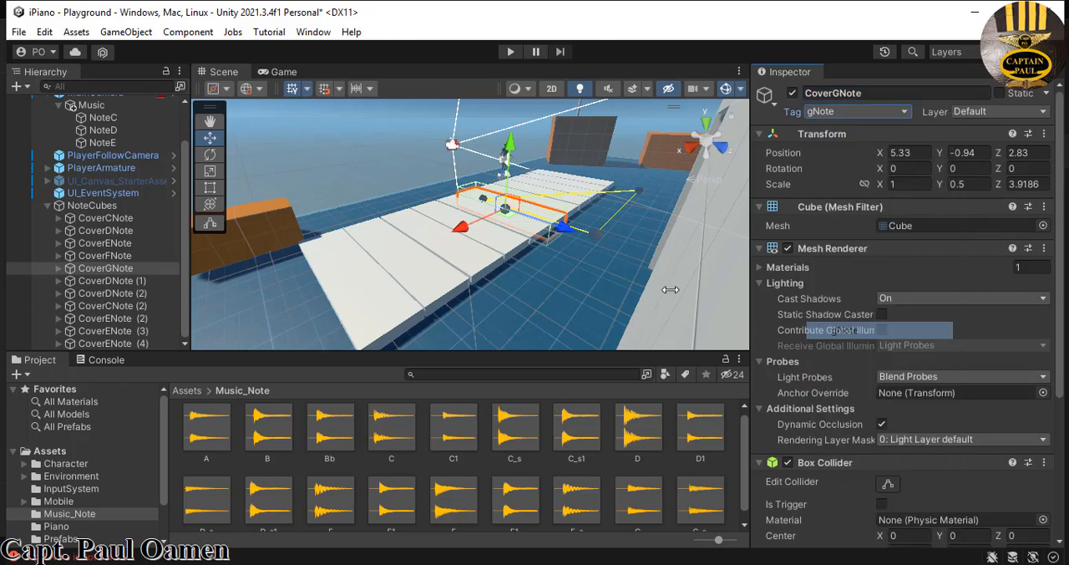
# - Try to rename CoverGNote's child cube as CubeGNote and assign it the gNote tag
pyautogui.click(59, 268)
pyautogui.click(100, 282)
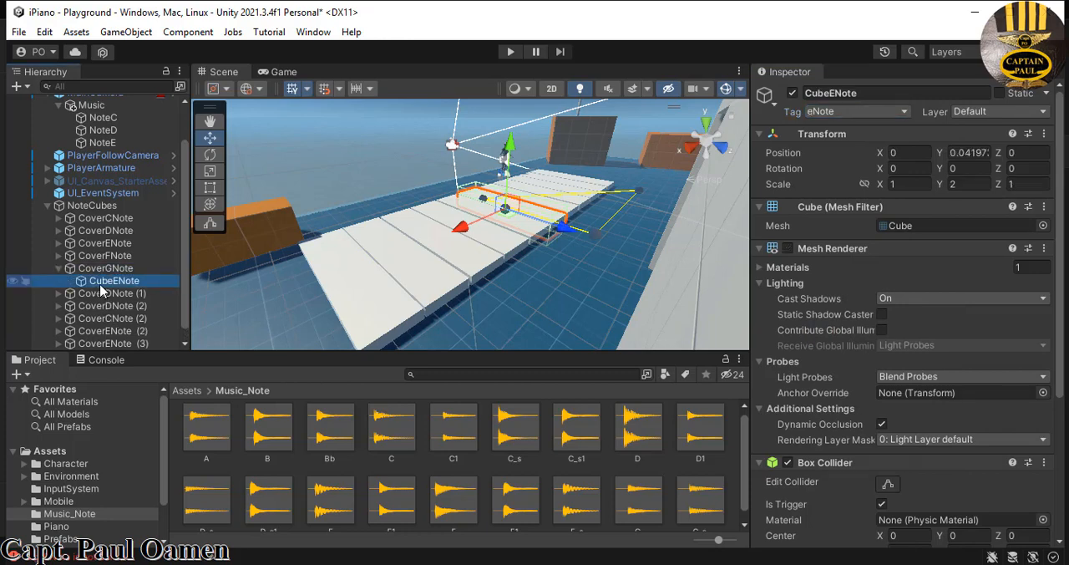
pyautogui.click(836, 94)
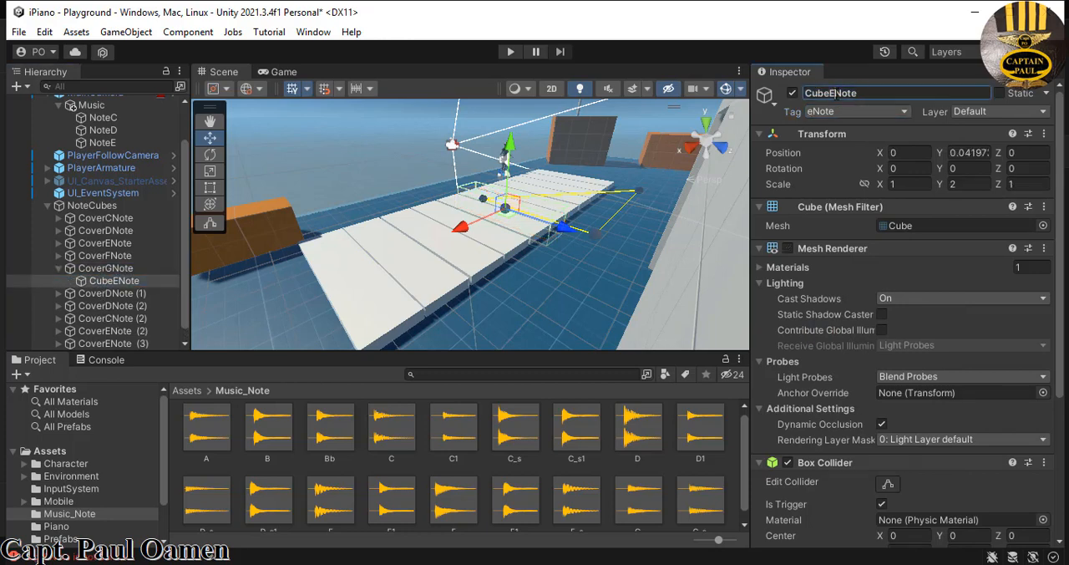
pyautogui.doubleClick(836, 93)
pyautogui.click(838, 93)
pyautogui.press('BackSpace')
pyautogui.write('G')
pyautogui.click(904, 114)
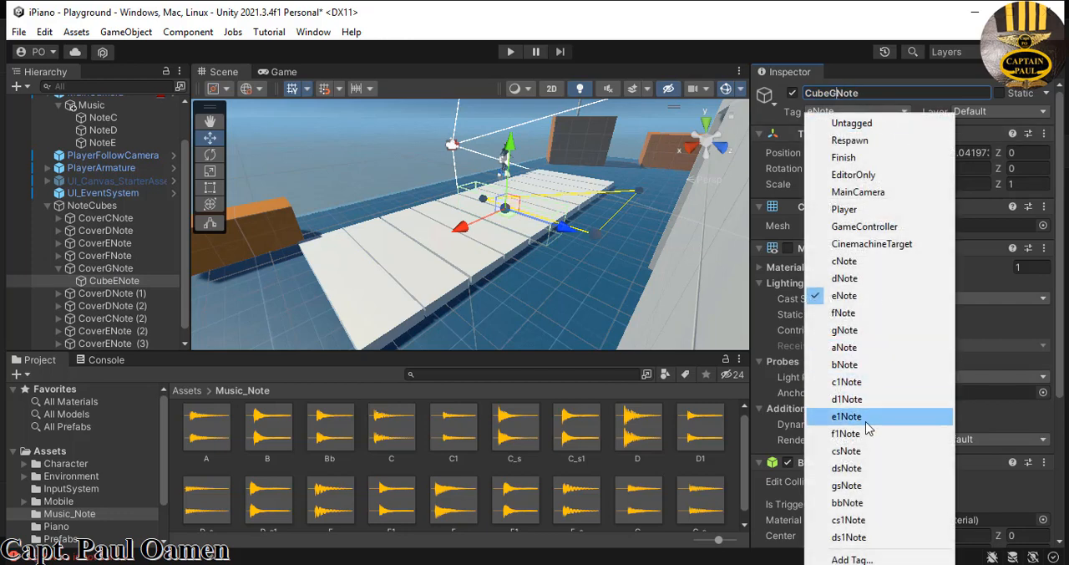
pyautogui.click(863, 331)
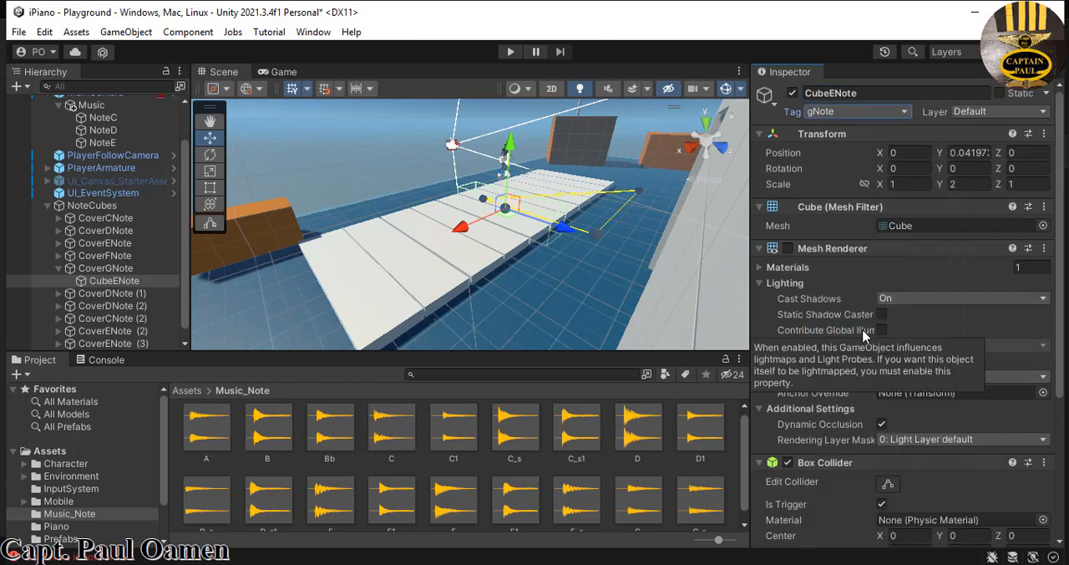
pyautogui.click(60, 268)
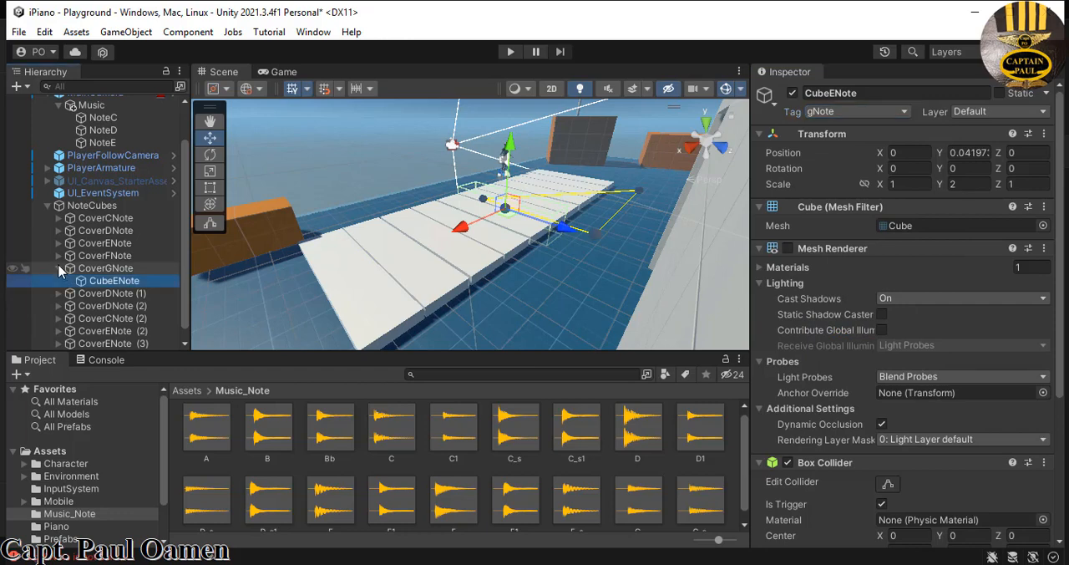
# - Rename CoverDNote (1) in the NoteCubes group as CoverBNote
pyautogui.click(101, 286)
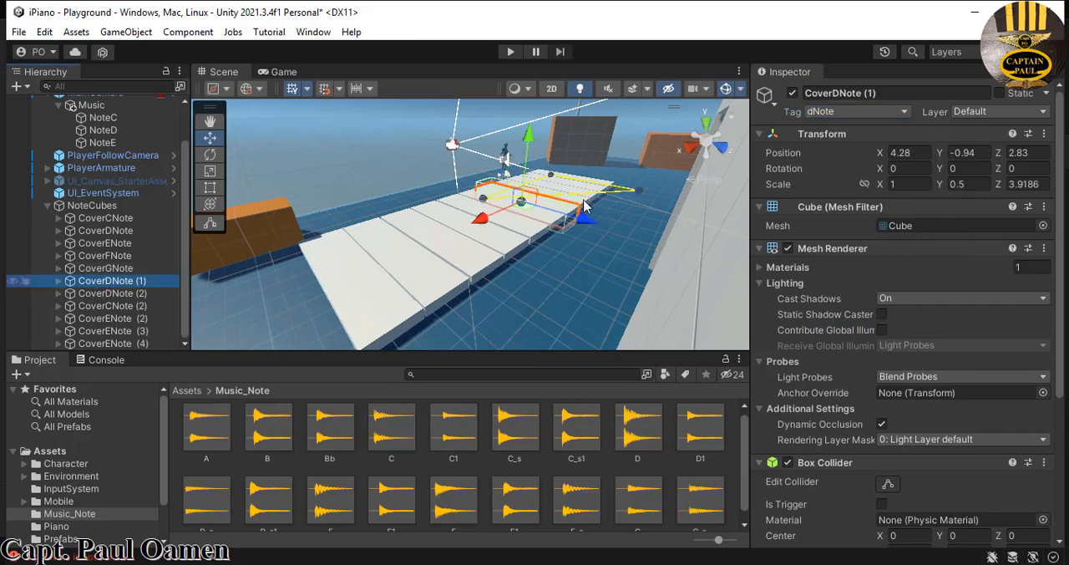
pyautogui.click(890, 92)
pyautogui.moveTo(890, 90); pyautogui.dragTo(864, 98)
pyautogui.press('BackSpace')
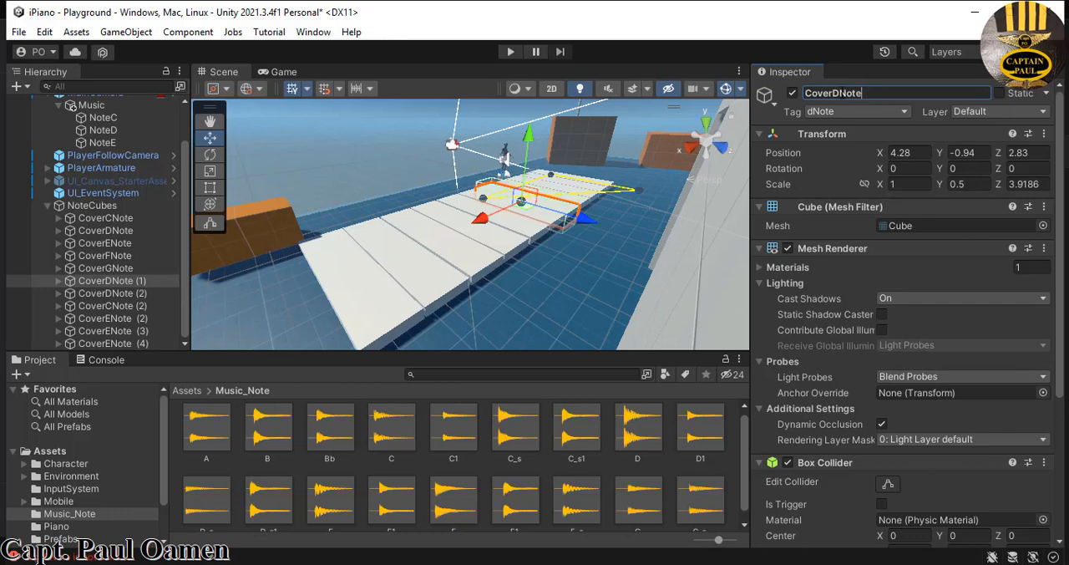
pyautogui.click(838, 94)
pyautogui.press('BackSpace')
pyautogui.write('B')
pyautogui.press('Return')
# - Remove the note letter D from the name of CoverBNote's child cube
pyautogui.click(59, 280)
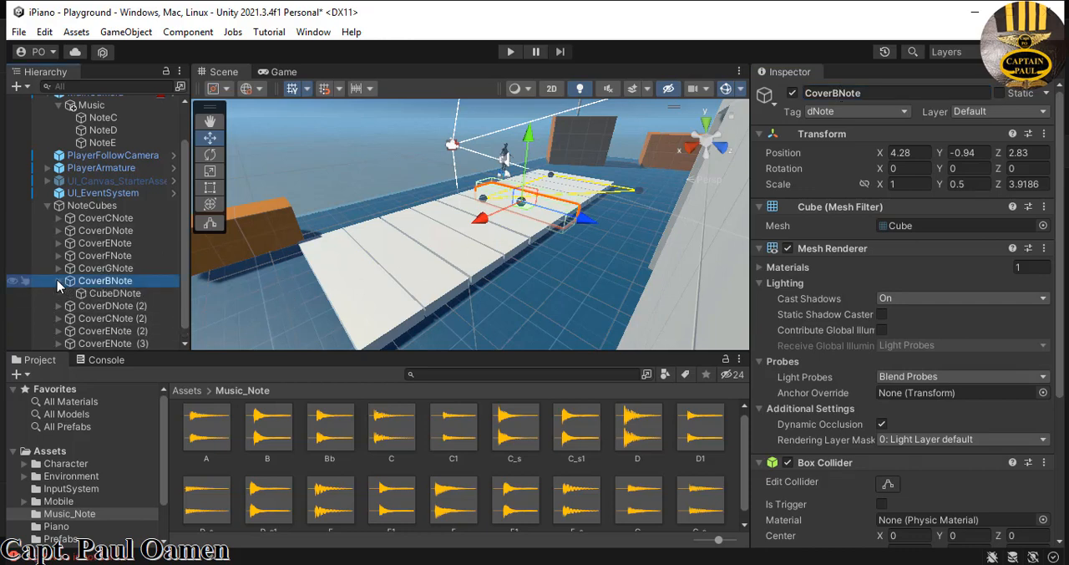
pyautogui.click(115, 293)
pyautogui.click(834, 93)
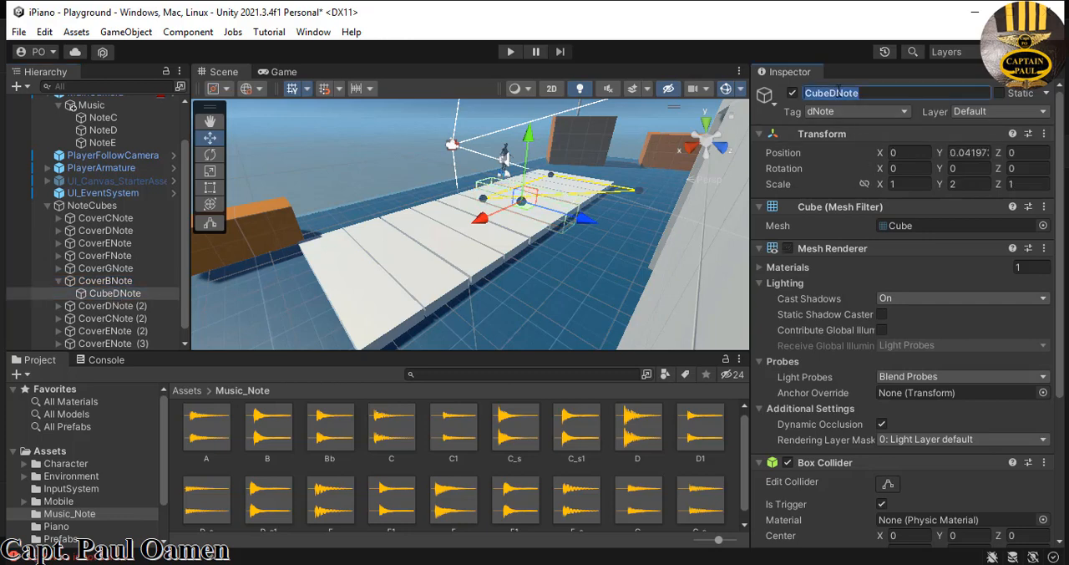
pyautogui.press('BackSpace')
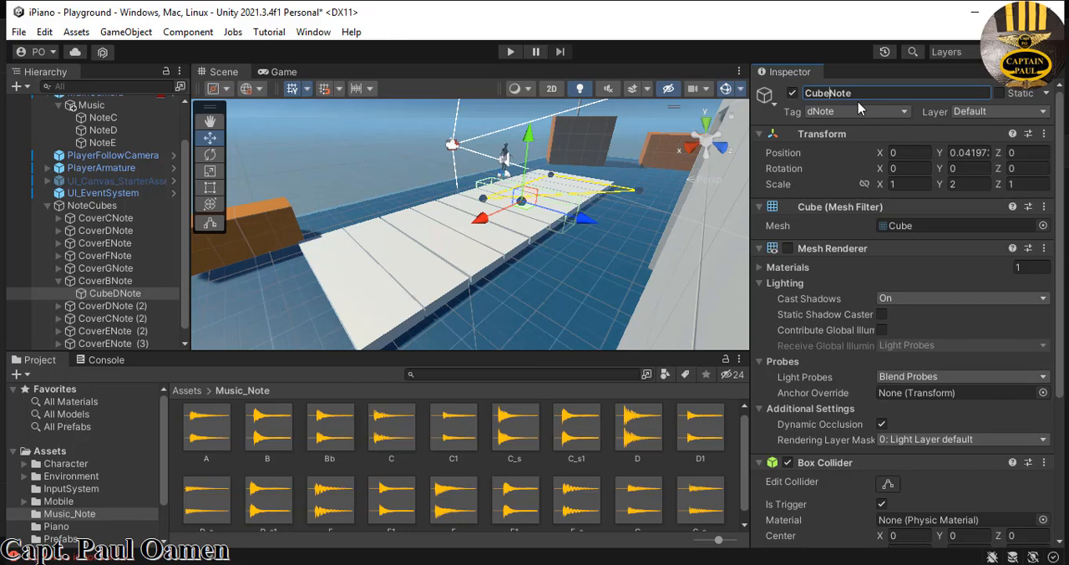
# - Complete the name of CoverBNote's child cube as CubeBNote
pyautogui.write('B')
pyautogui.click(60, 282)
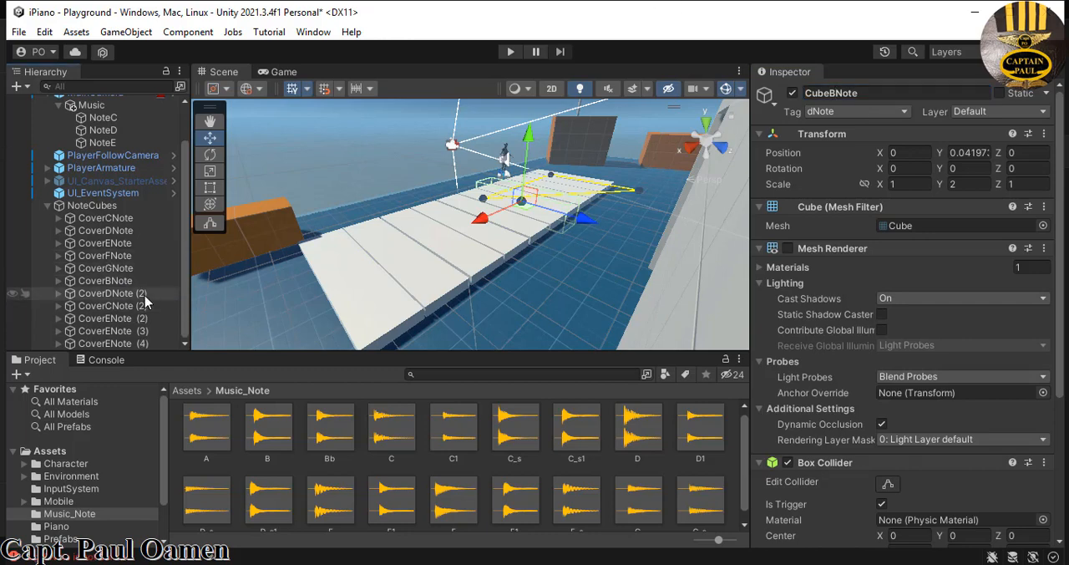
pyautogui.click(108, 294)
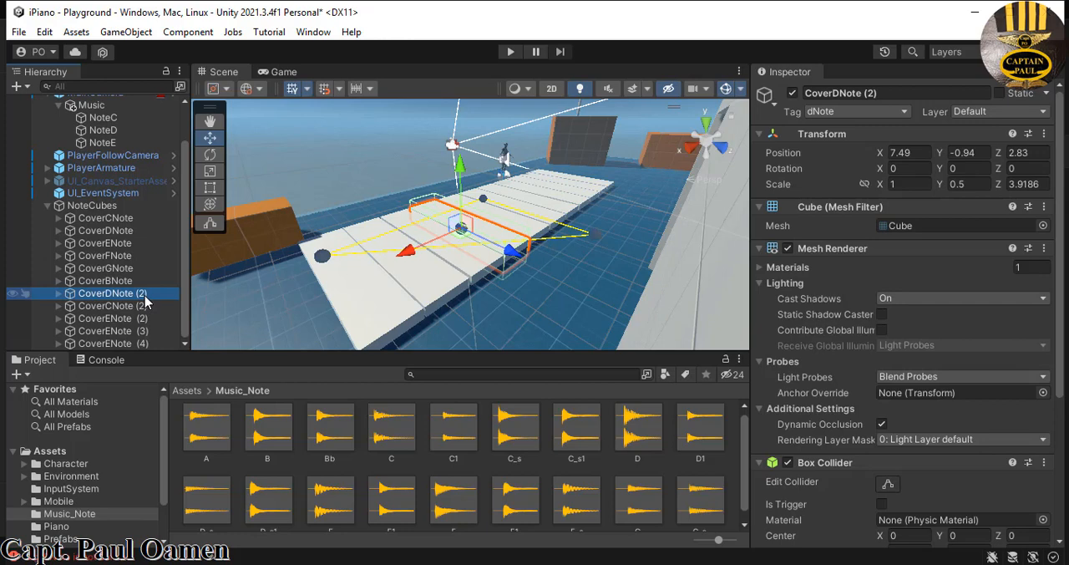
# - Rename CoverBNote in the NoteCubes group as CoverANote and assign it the aNote tag
pyautogui.click(111, 283)
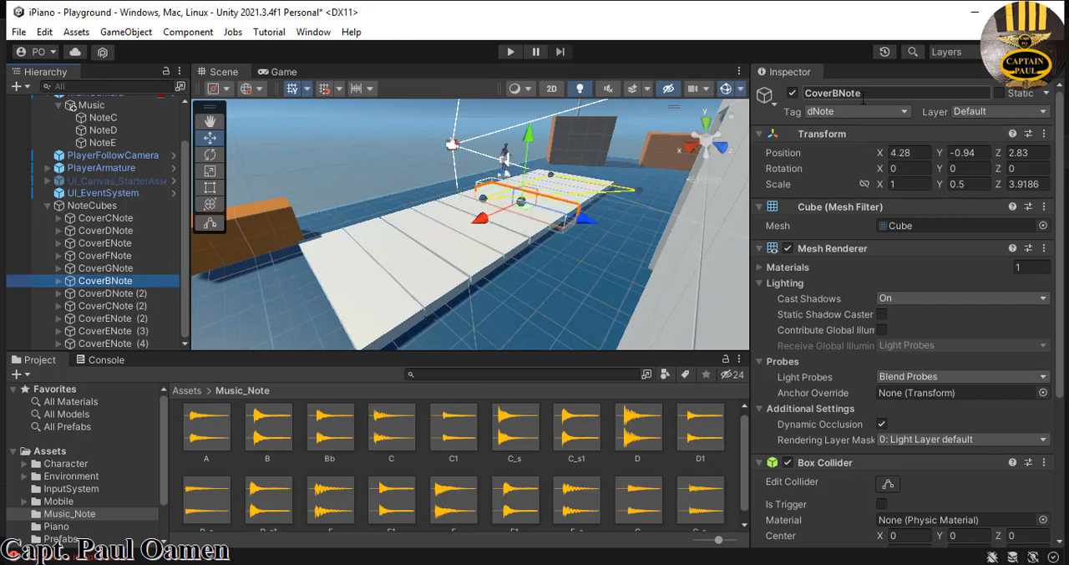
pyautogui.click(838, 94)
pyautogui.doubleClick(839, 94)
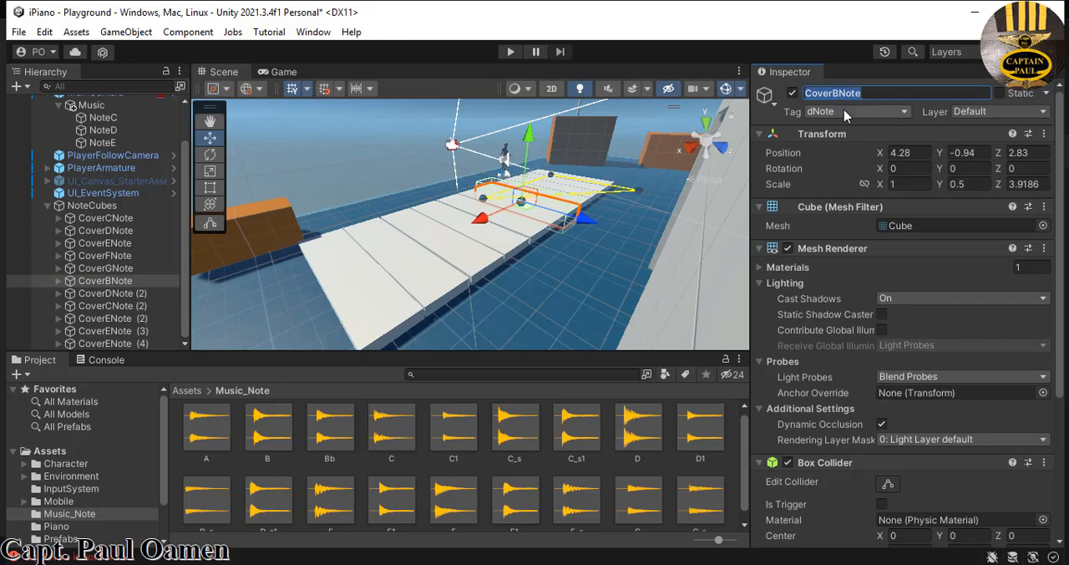
pyautogui.click(835, 94)
pyautogui.press('BackSpace')
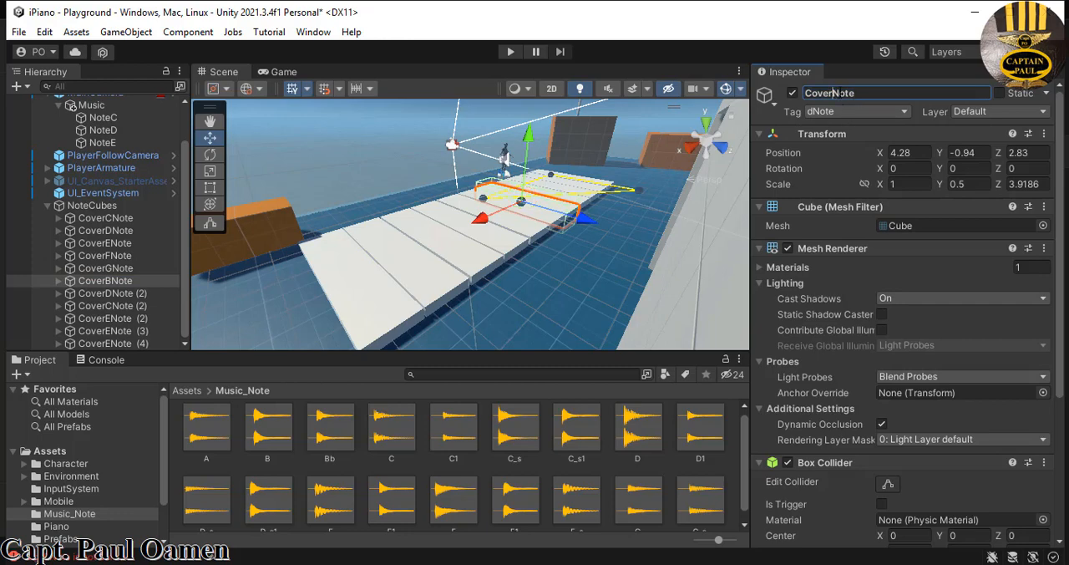
pyautogui.write('A')
pyautogui.click(906, 111)
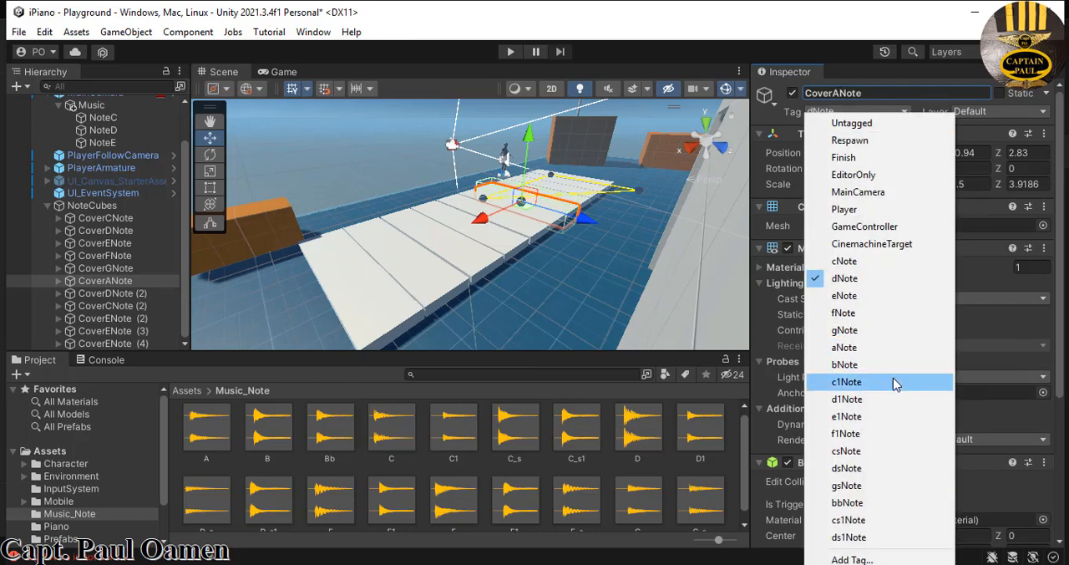
pyautogui.click(846, 348)
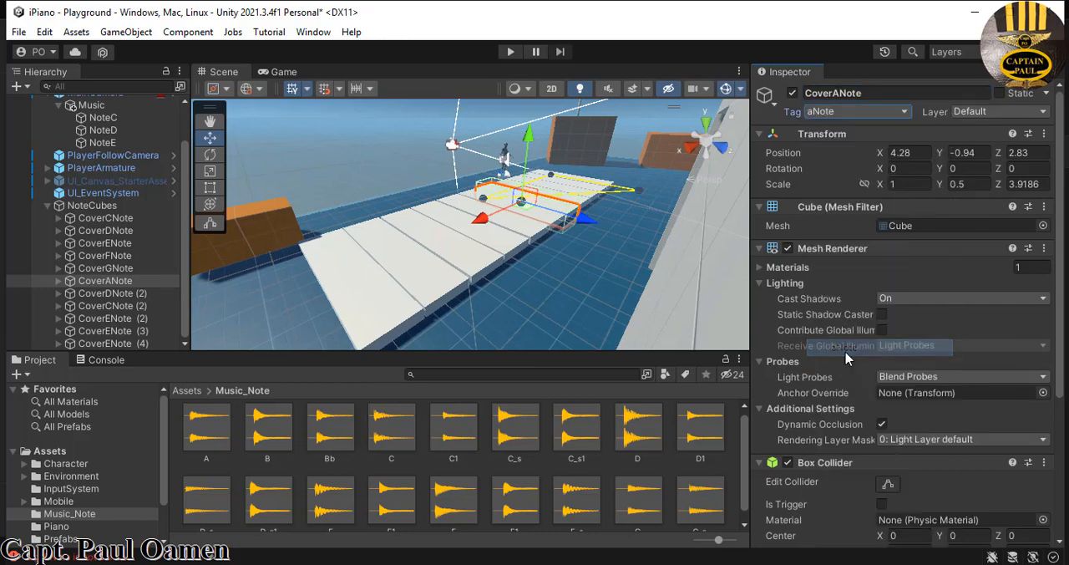
# - Try to rename CoverANote's child cube as CubeANote and assign it the aNote tag
pyautogui.click(59, 281)
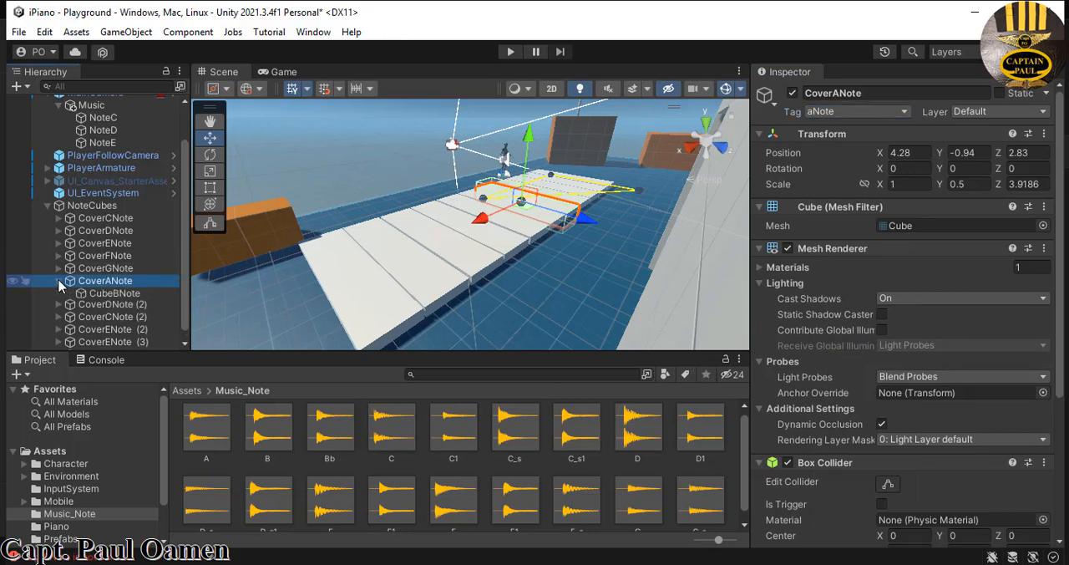
pyautogui.click(108, 295)
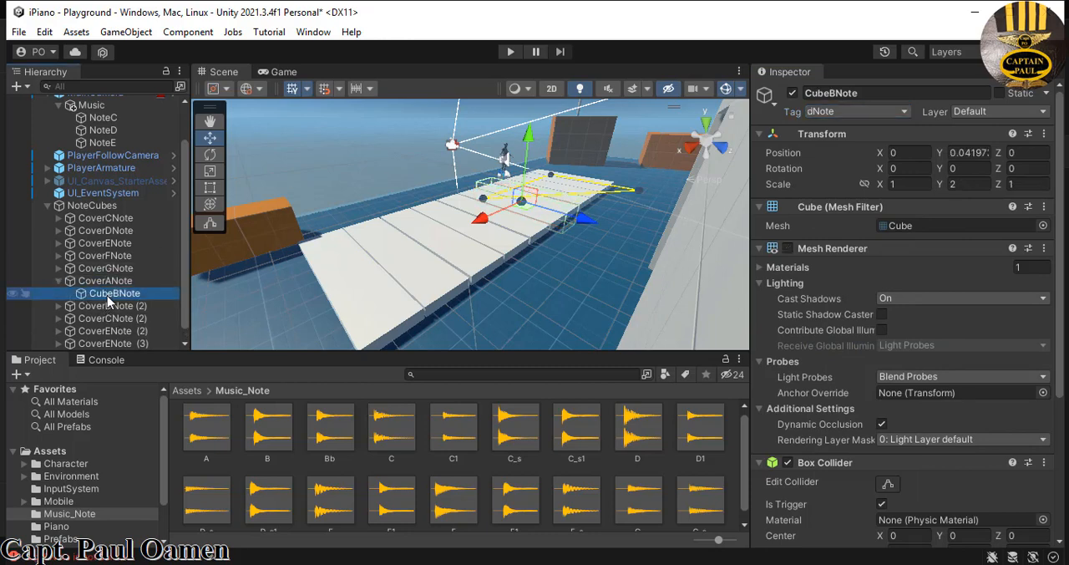
pyautogui.click(838, 92)
pyautogui.click(838, 93)
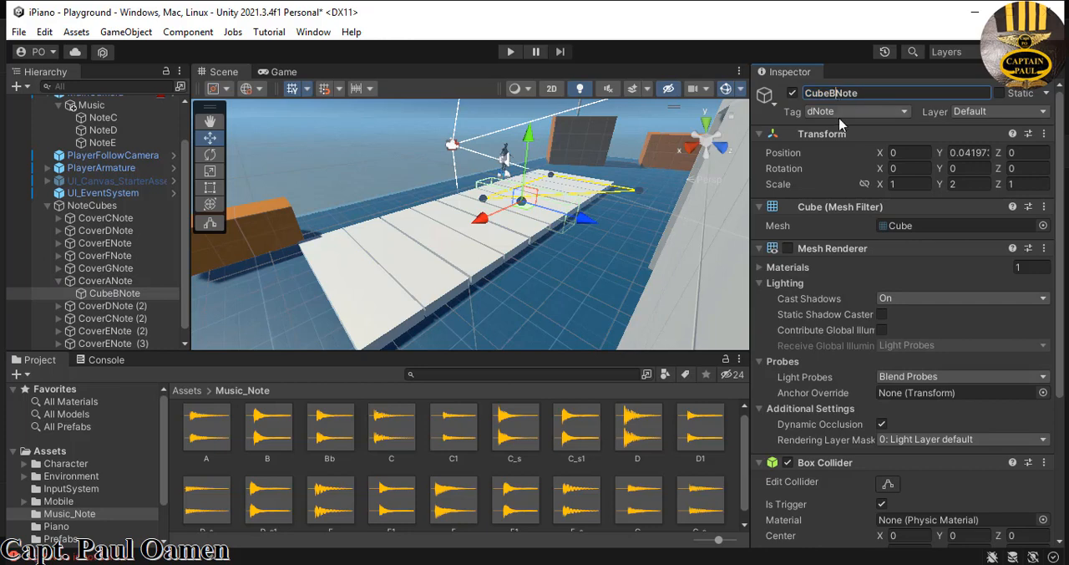
pyautogui.press('BackSpace')
pyautogui.write('A')
pyautogui.click(902, 115)
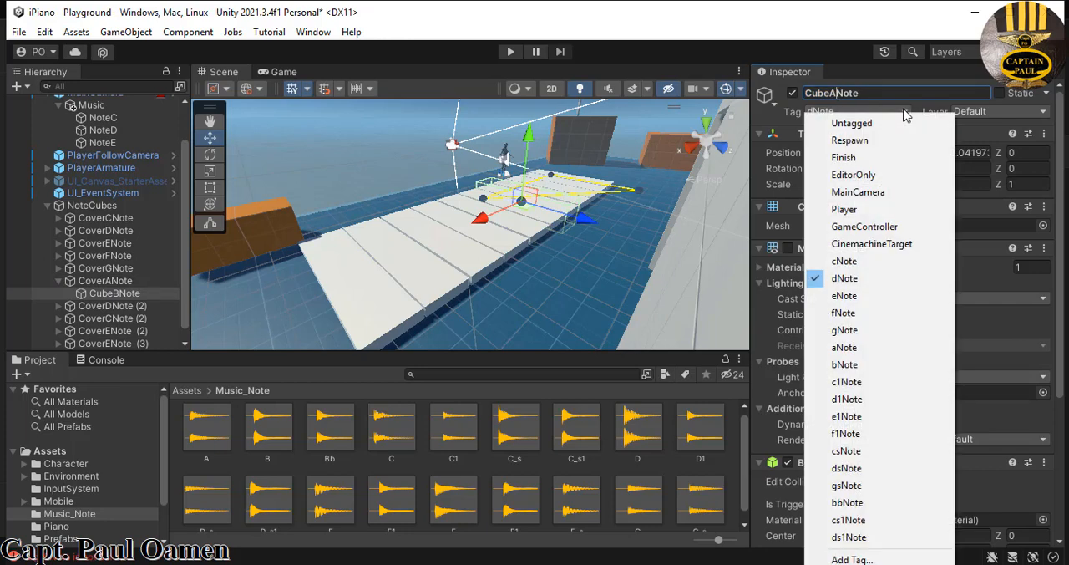
pyautogui.click(854, 347)
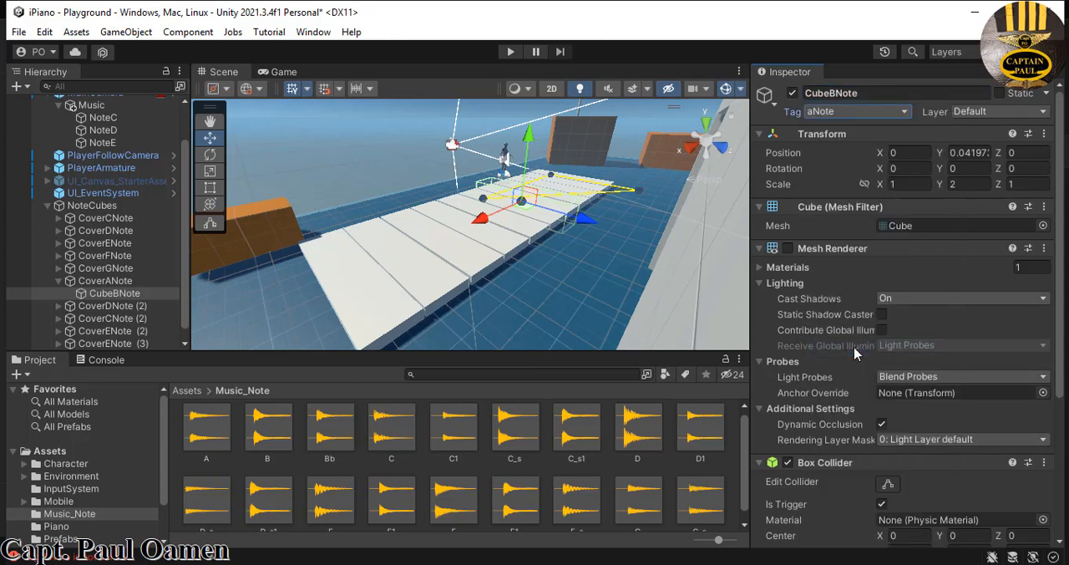
# - Rename the child cube under CoverANote as CubeANote
pyautogui.click(120, 306)
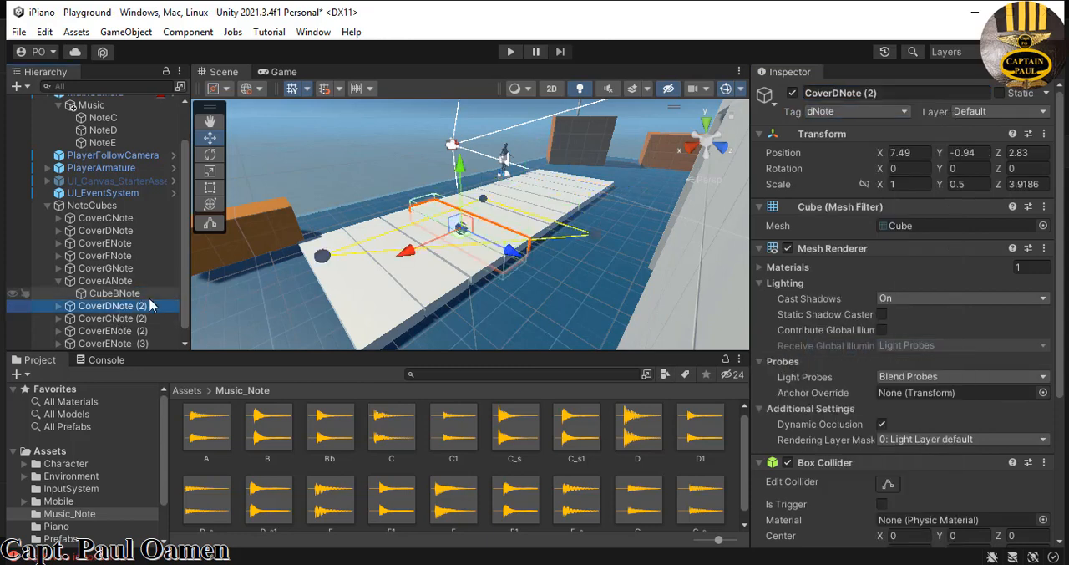
pyautogui.click(133, 294)
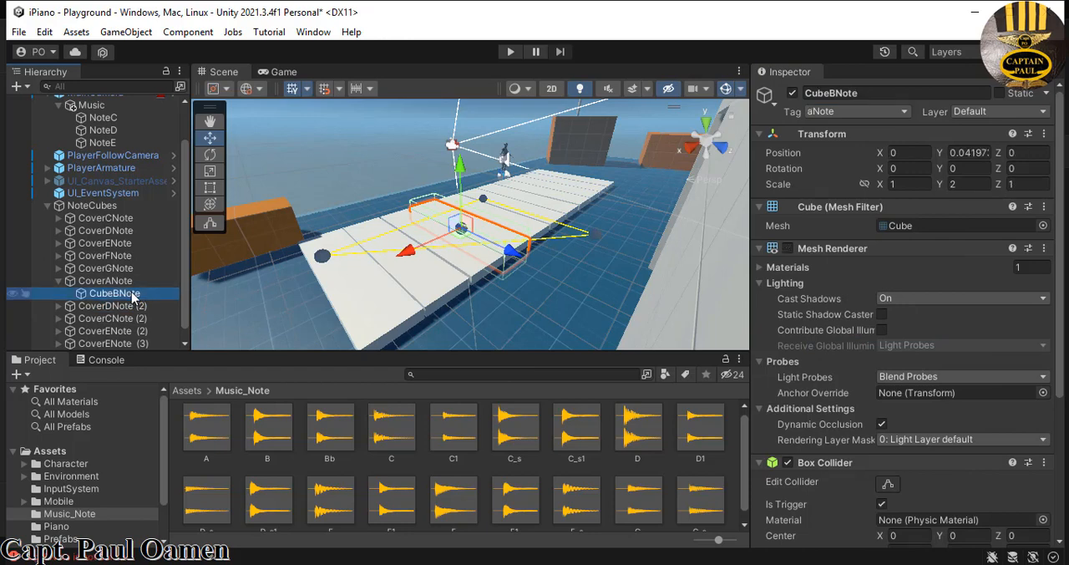
pyautogui.click(840, 94)
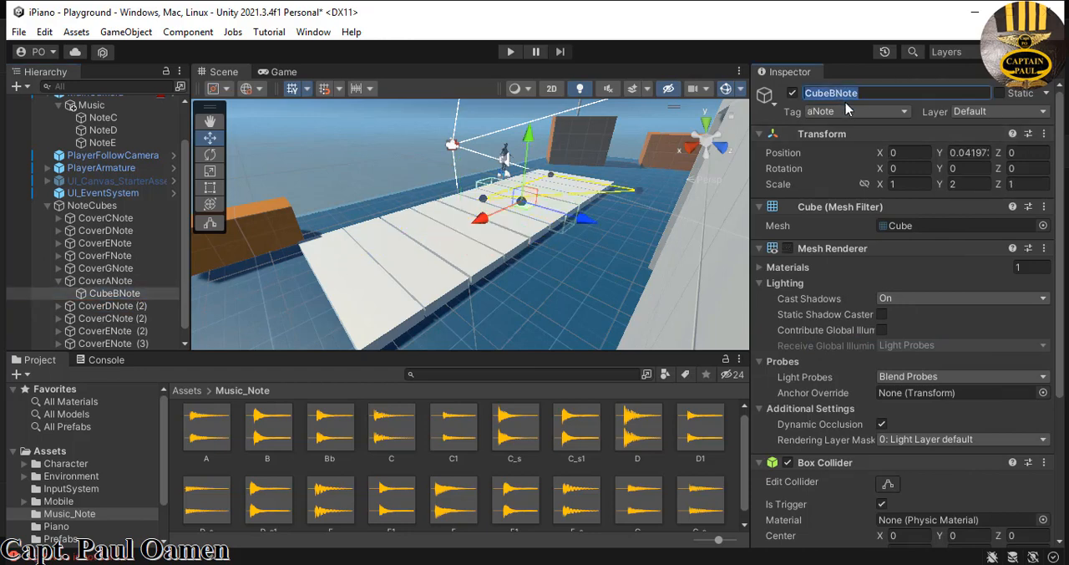
pyautogui.press('End')
pyautogui.press('BackSpace')
pyautogui.write('A')
# - Rename CoverDNote (2) in the NoteCubes group as CoverBNote
pyautogui.click(114, 307)
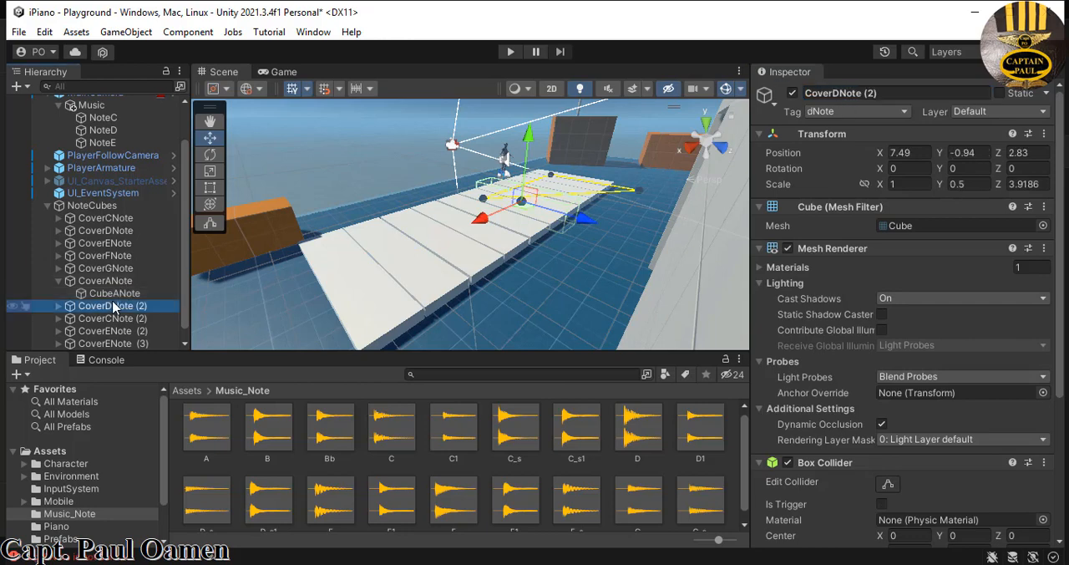
pyautogui.click(840, 91)
pyautogui.click(836, 93)
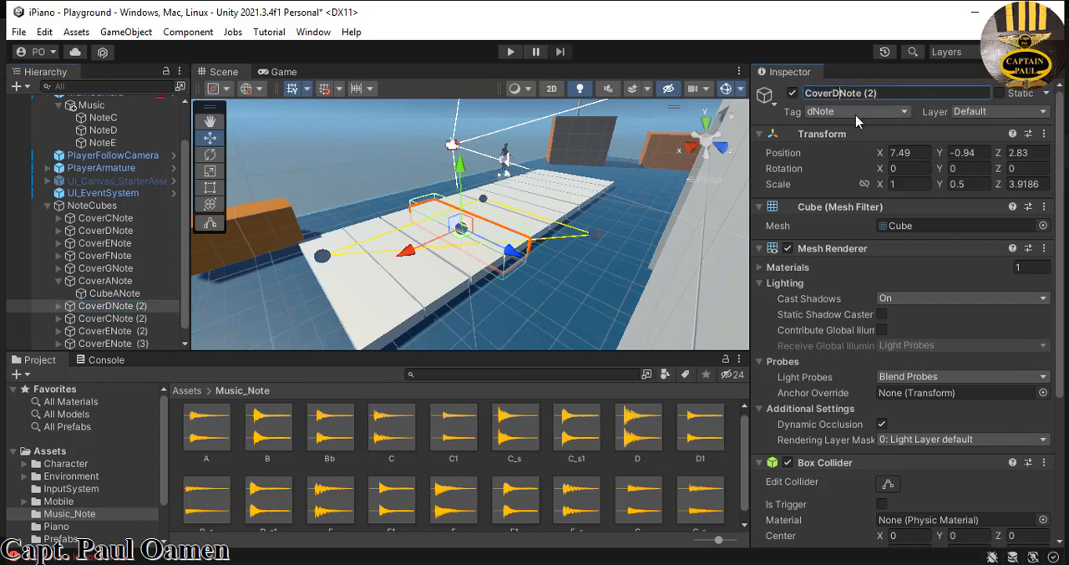
pyautogui.press('BackSpace')
pyautogui.write('B')
pyautogui.press('Return')
# - Rename the child cube CubeDNote under CoverBNote as CubeBNote
pyautogui.click(58, 306)
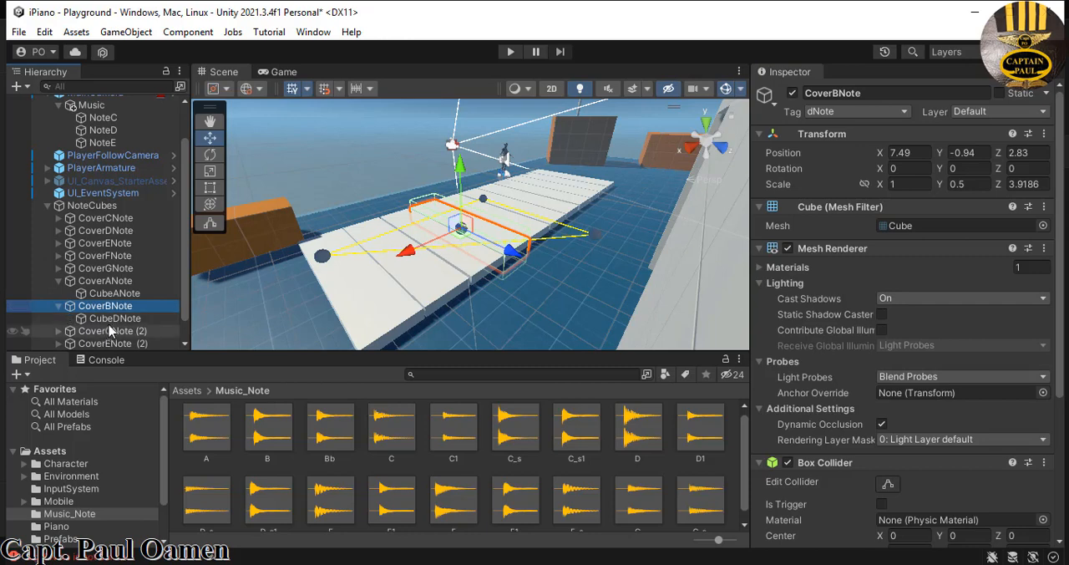
pyautogui.click(119, 318)
pyautogui.click(838, 93)
pyautogui.press('BackSpace')
pyautogui.write('B')
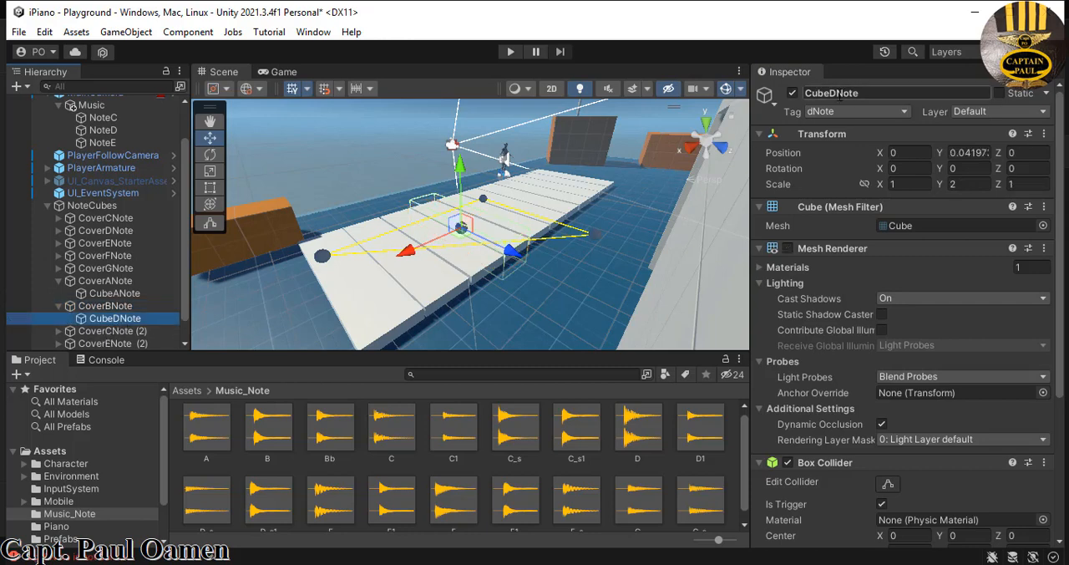
# - Try to rename CoverCNote (2) as CoverC1Note and assign it the c1Note tag
pyautogui.scroll(-1, 131, 311)
pyautogui.click(131, 311)
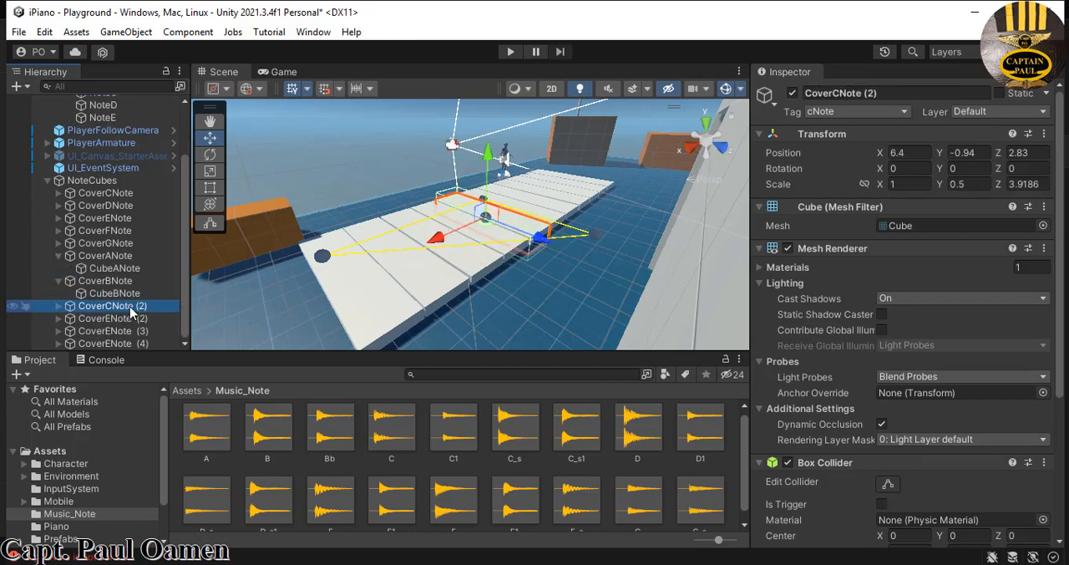
pyautogui.click(856, 94)
pyautogui.press('BackSpace')
pyautogui.press('BackSpace')
pyautogui.press('BackSpace')
pyautogui.press('BackSpace')
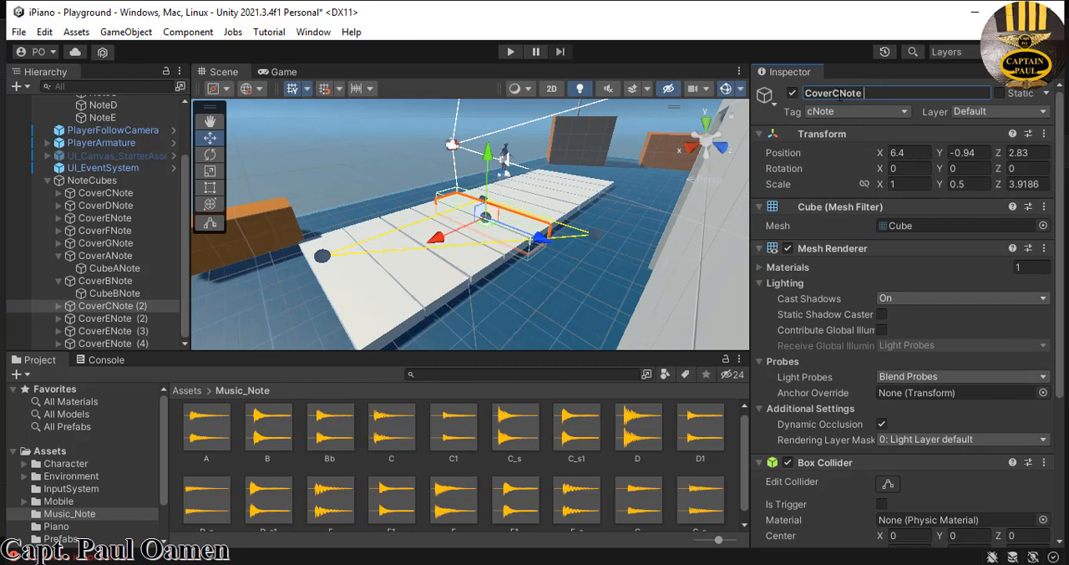
pyautogui.click(838, 93)
pyautogui.write('1')
pyautogui.click(903, 115)
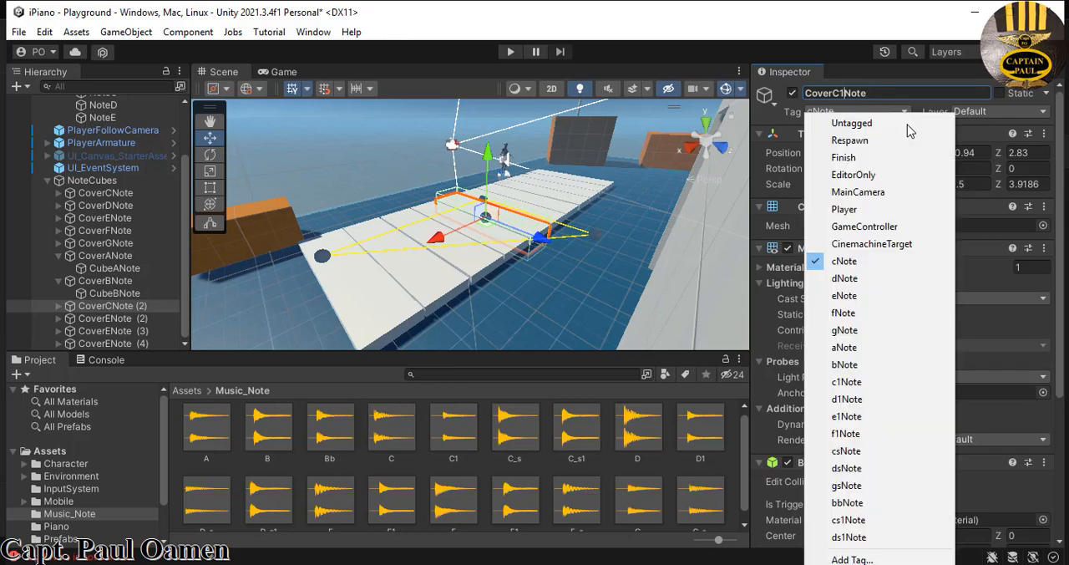
pyautogui.click(863, 383)
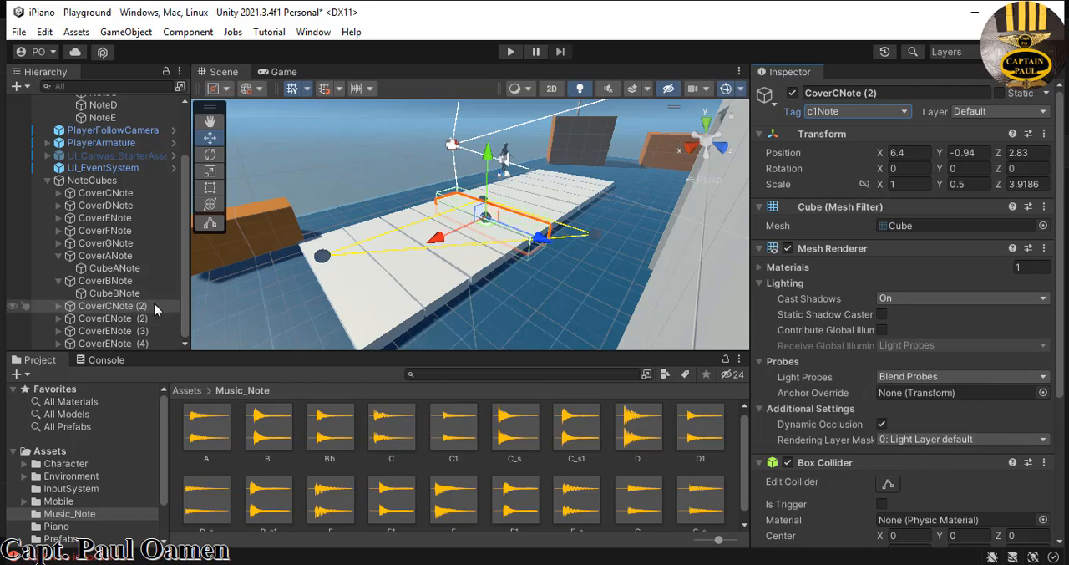
# - Rename CoverCNote (2) as CoverC1Note, removing the duplicate number suffix
pyautogui.click(857, 111)
pyautogui.click(883, 92)
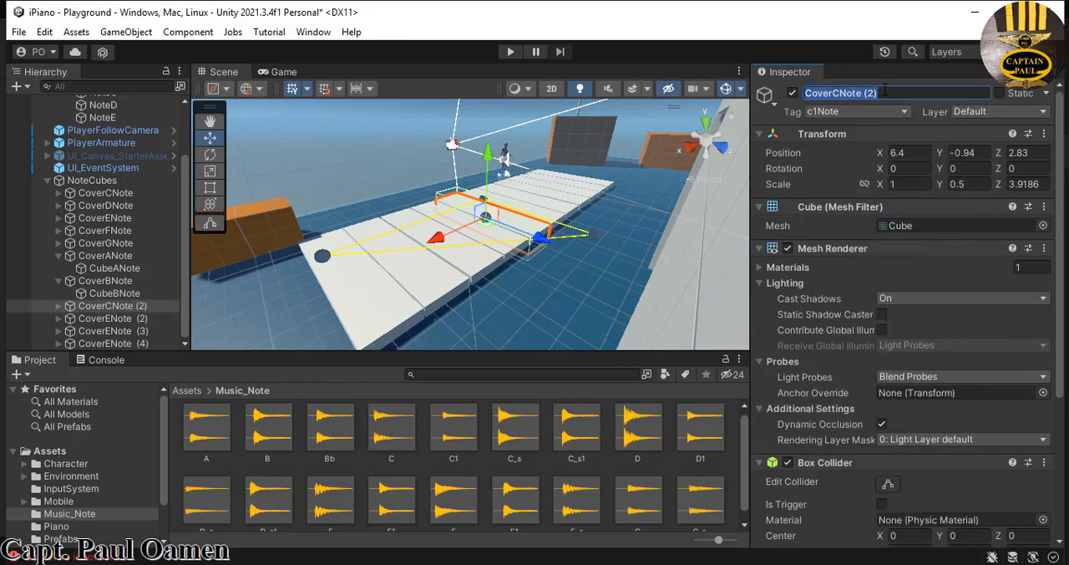
pyautogui.click(884, 93)
pyautogui.moveTo(882, 93); pyautogui.dragTo(863, 96)
pyautogui.press('BackSpace')
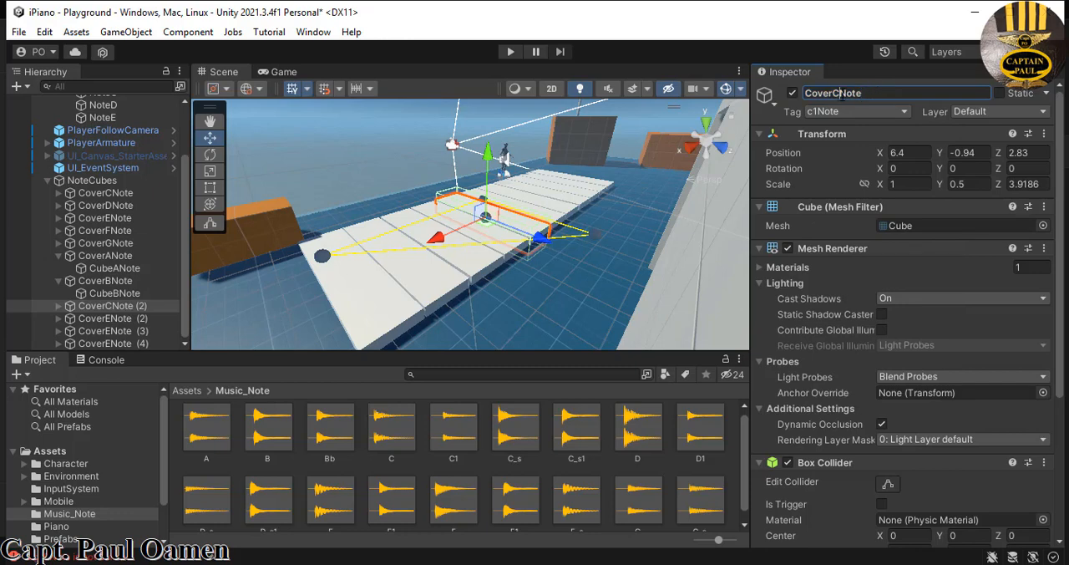
pyautogui.click(840, 93)
pyautogui.write('1')
pyautogui.press('Return')
# - Rename the child cube CubeCNote under CoverC1Note as CubeC1Note
pyautogui.click(63, 308)
pyautogui.click(60, 306)
pyautogui.click(111, 318)
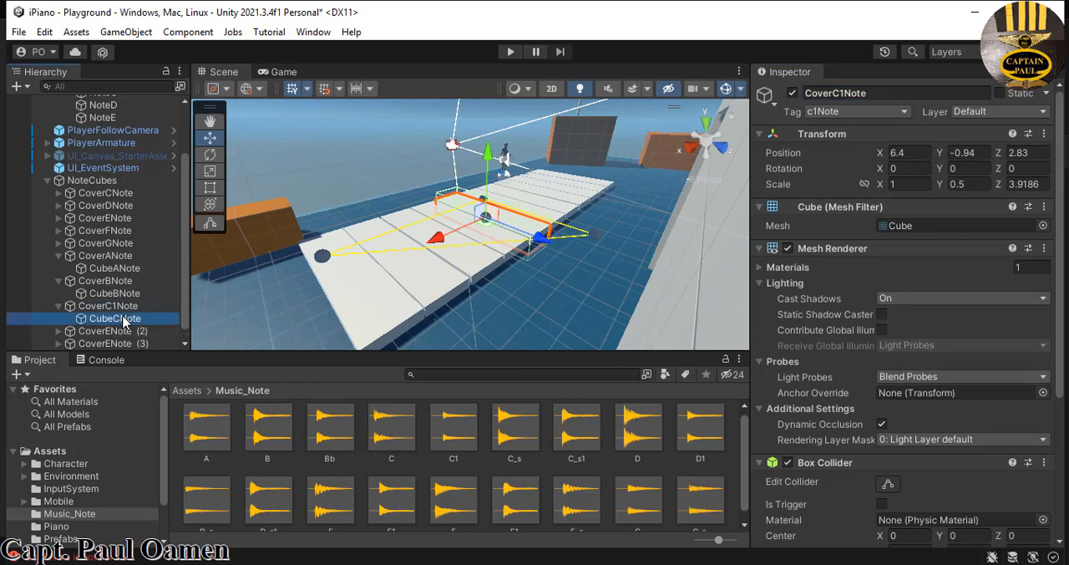
pyautogui.click(837, 93)
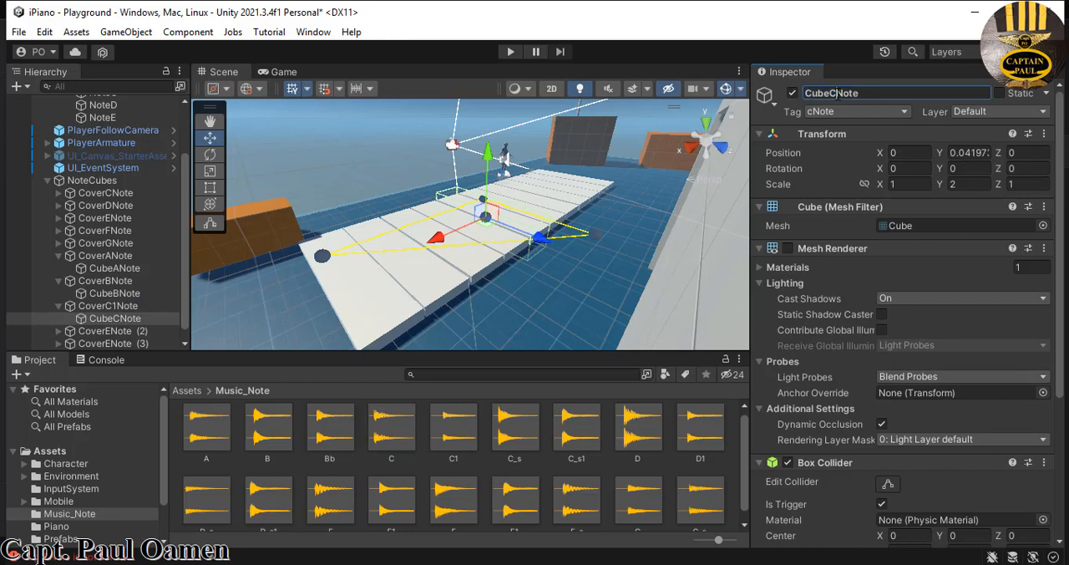
pyautogui.write('1')
# - Assign the bNote tag to CubeBNote and its parent CoverBNote, then check CubeANote's tag
pyautogui.click(127, 294)
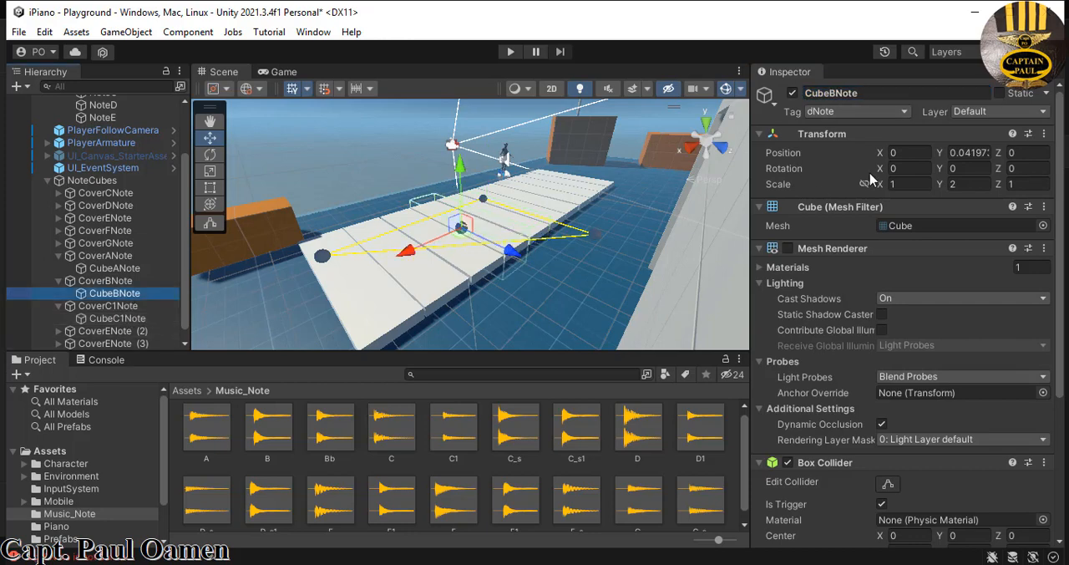
pyautogui.click(905, 113)
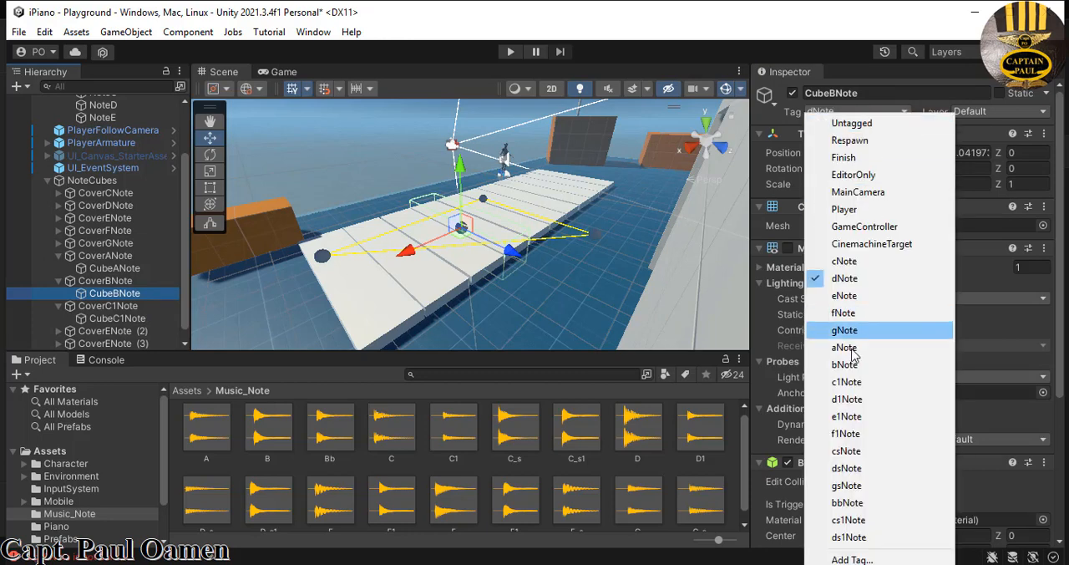
pyautogui.click(852, 368)
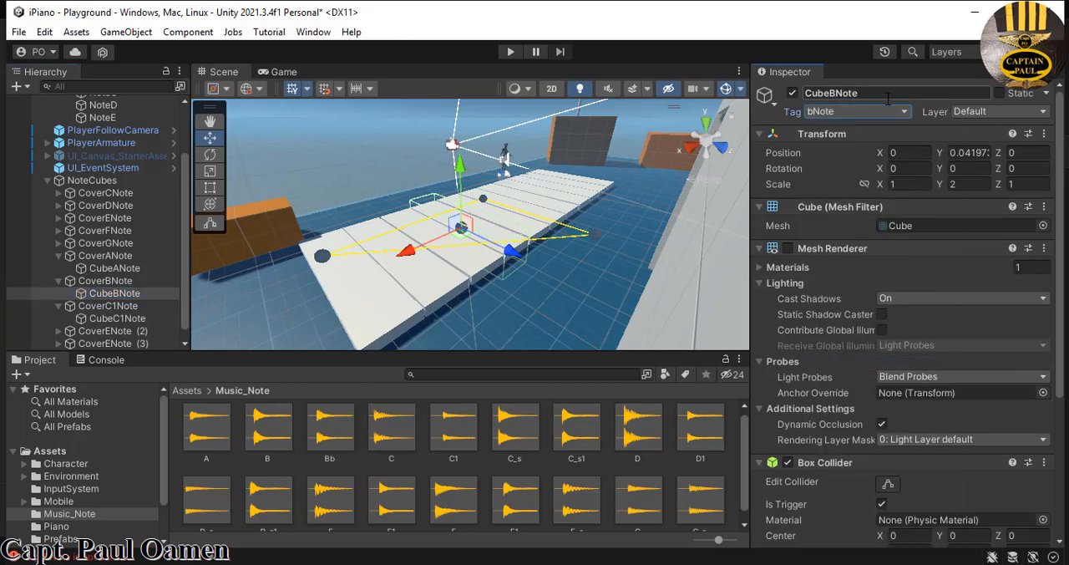
pyautogui.click(132, 281)
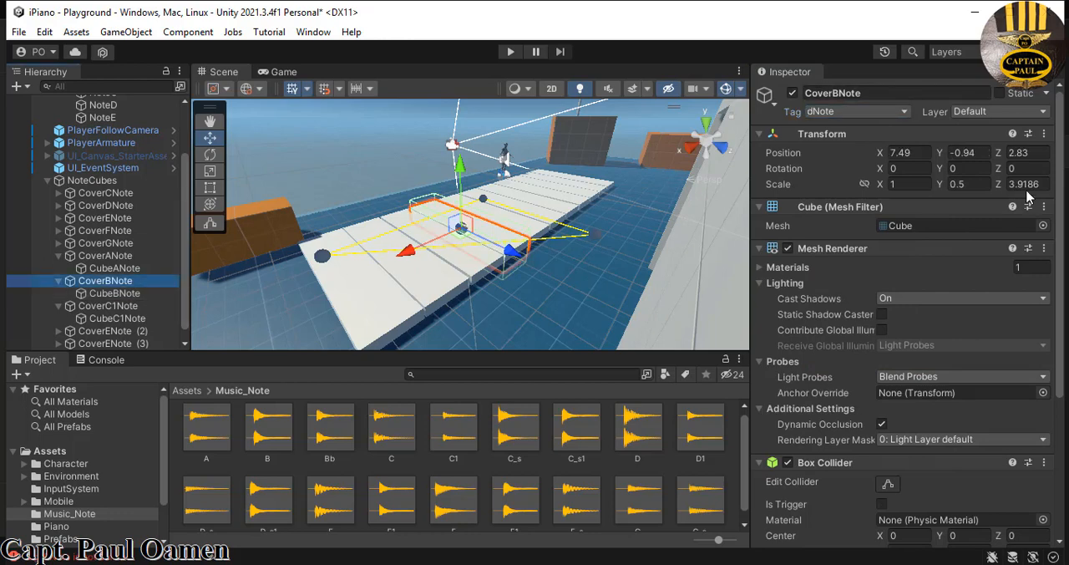
pyautogui.click(901, 113)
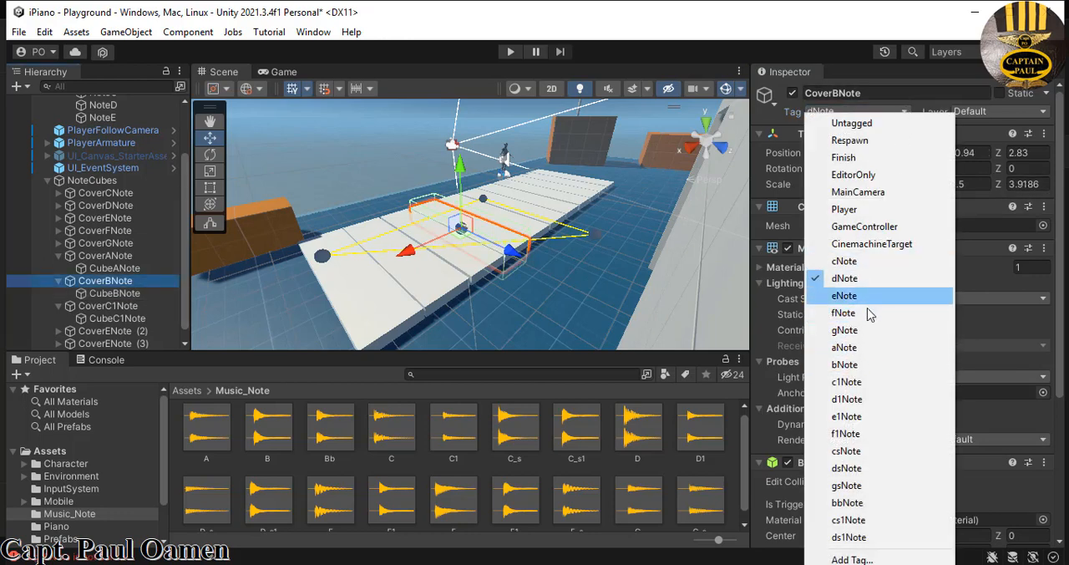
pyautogui.click(854, 365)
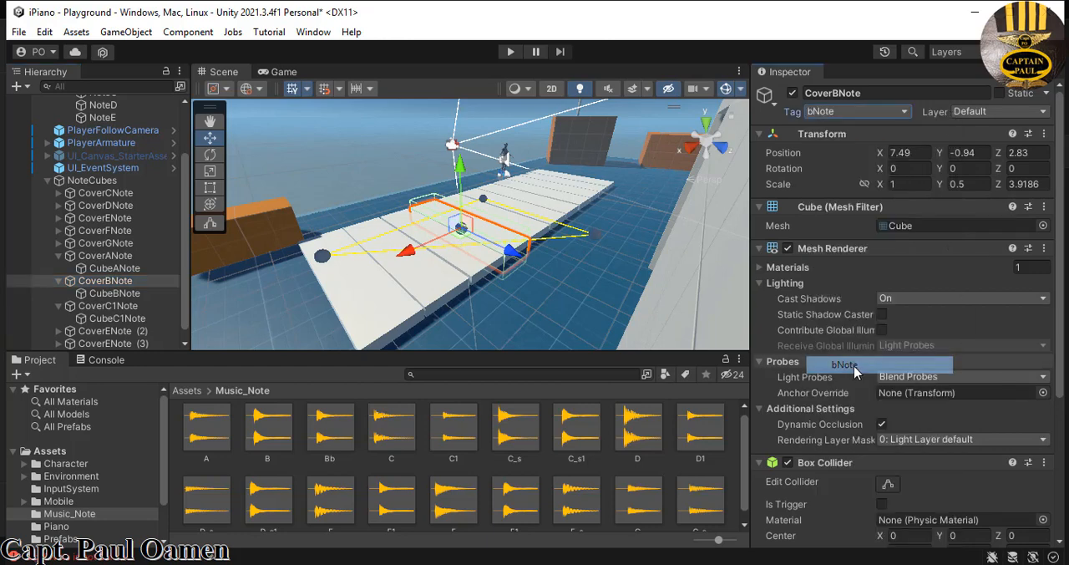
pyautogui.click(70, 282)
pyautogui.click(115, 269)
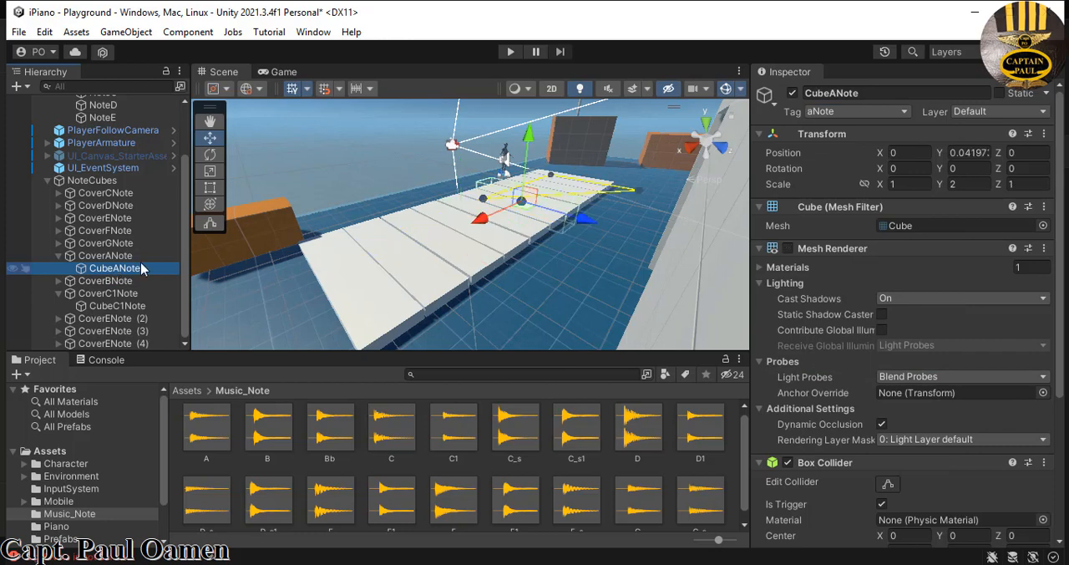
# - Check the tag assigned to CubeC1Note under CoverC1Note
pyautogui.click(59, 255)
pyautogui.click(109, 293)
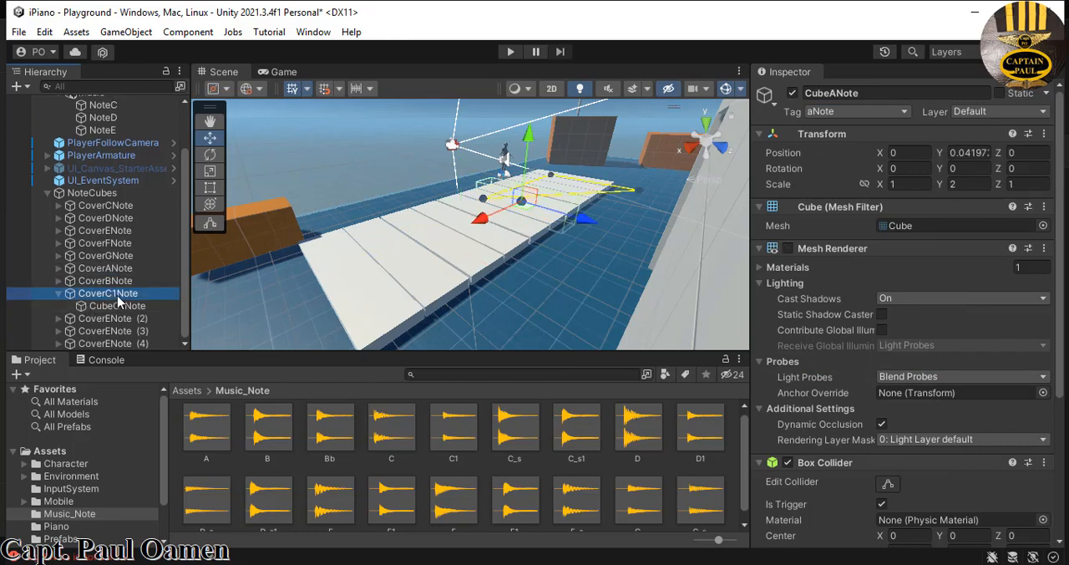
pyautogui.click(117, 306)
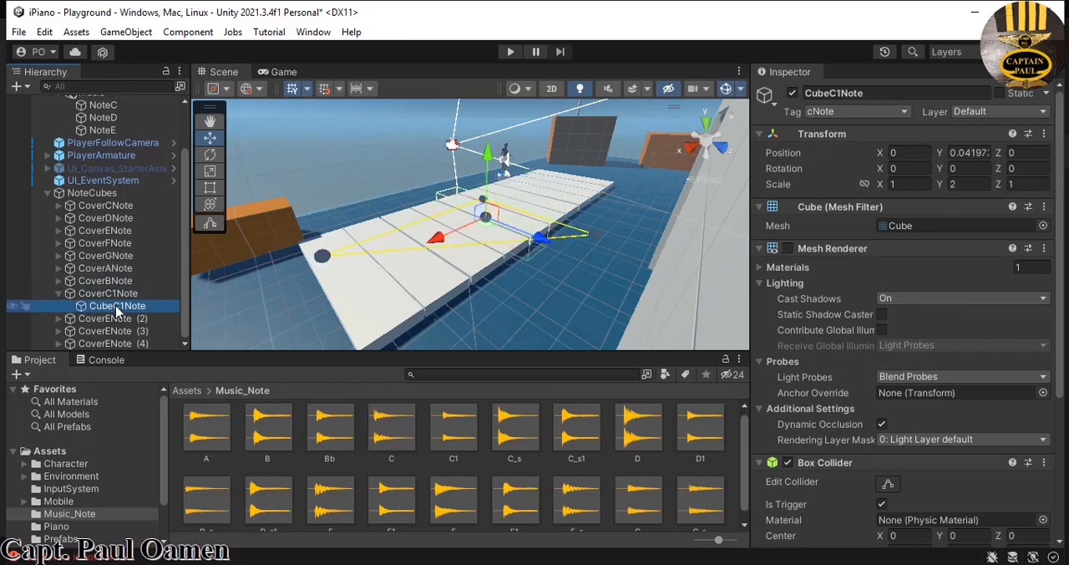
pyautogui.click(58, 293)
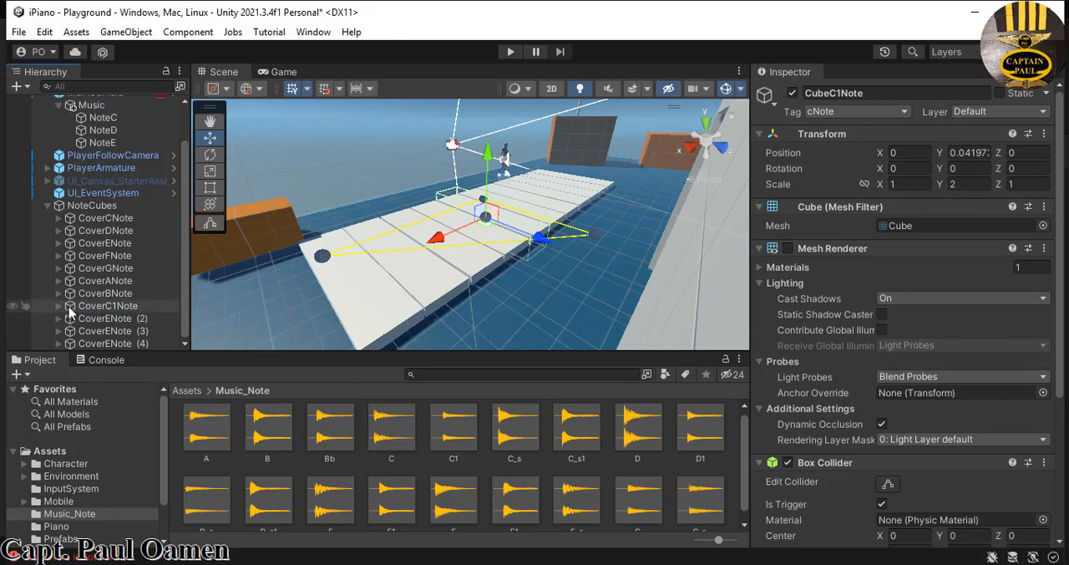
# - Rename CoverENote (2) as CoverD1Note and assign it the d1Note tag
pyautogui.click(59, 319)
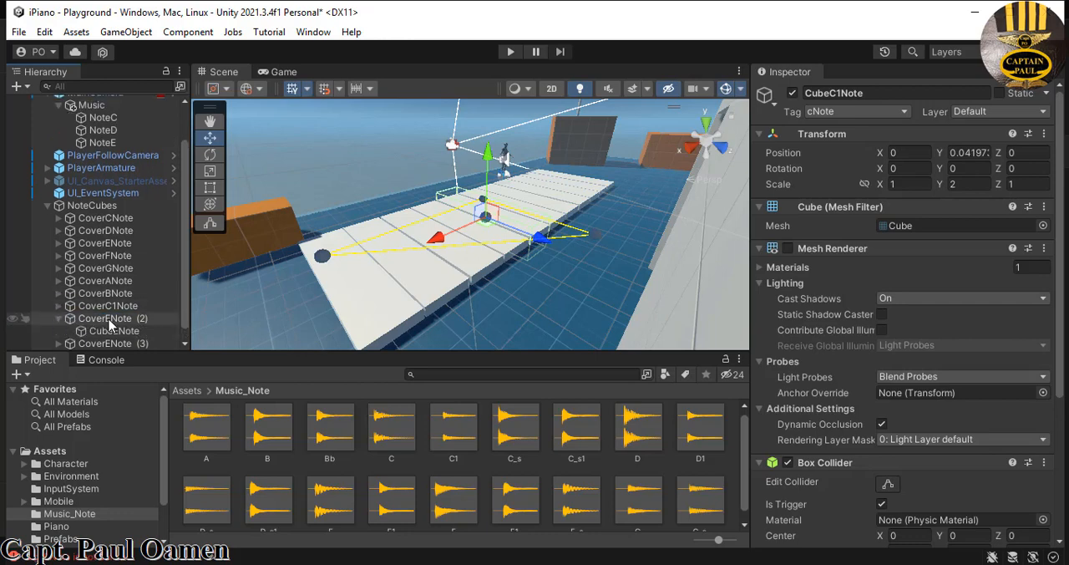
pyautogui.click(92, 319)
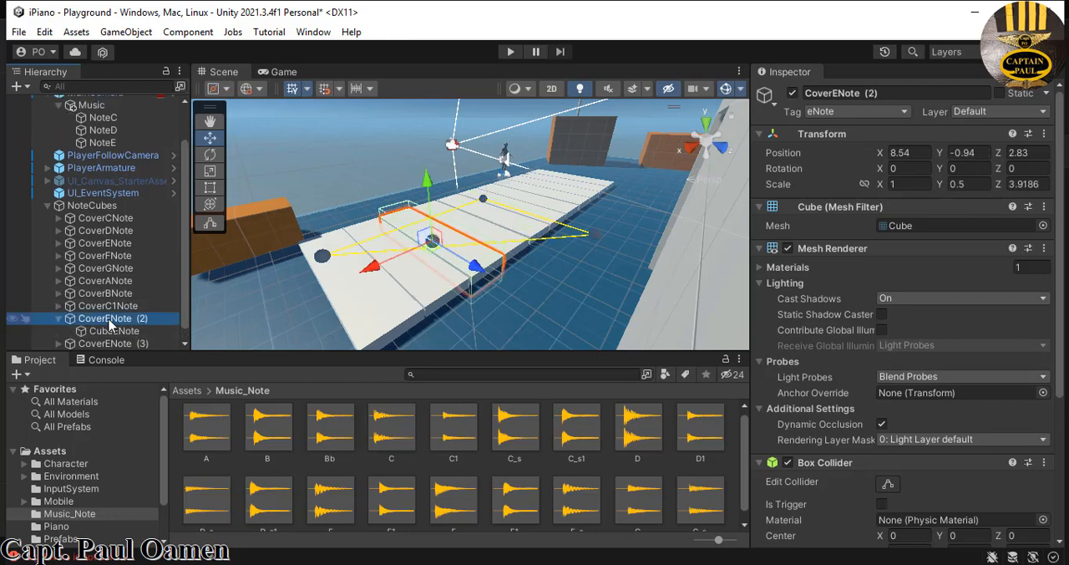
pyautogui.click(838, 93)
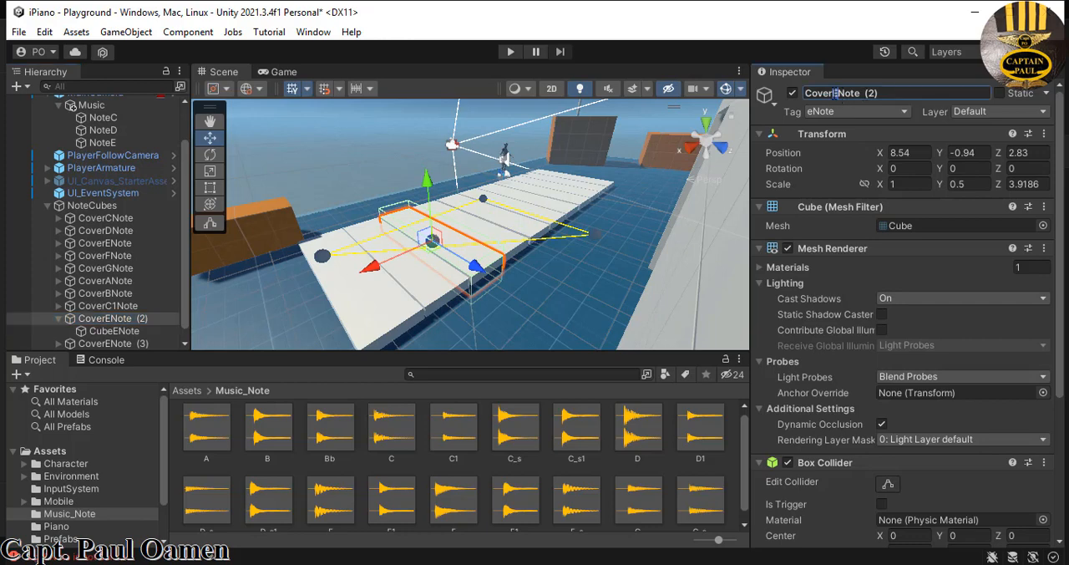
pyautogui.write('D1')
pyautogui.moveTo(884, 93); pyautogui.dragTo(872, 98)
pyautogui.press('BackSpace')
pyautogui.press('Return')
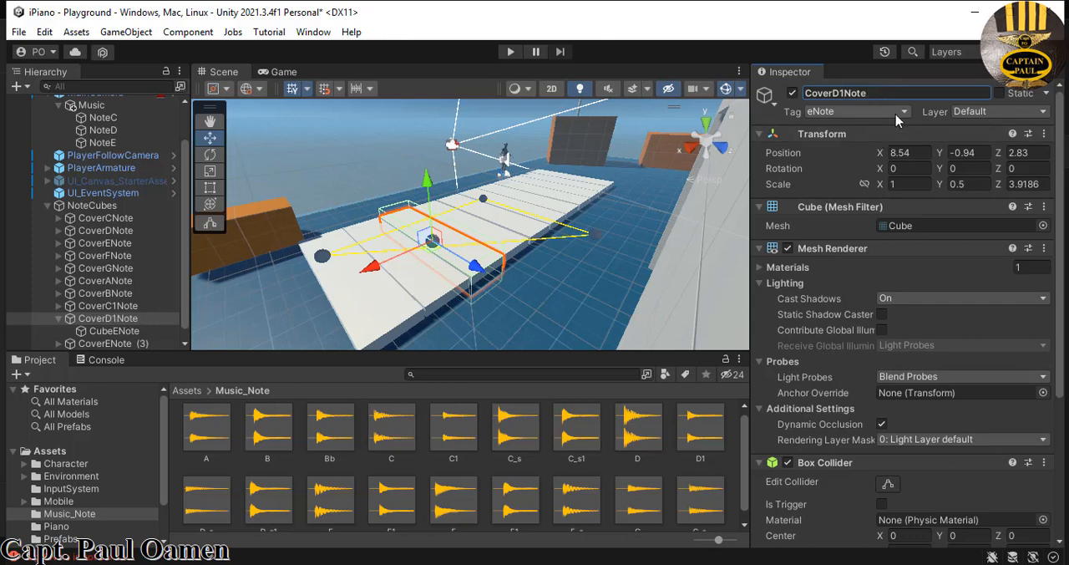
pyautogui.click(900, 112)
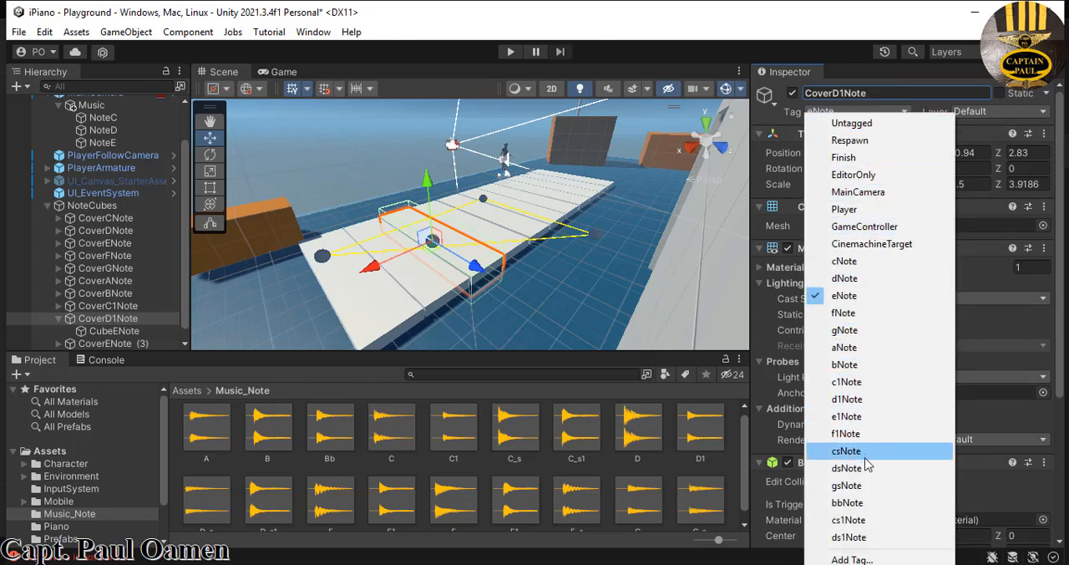
pyautogui.click(852, 398)
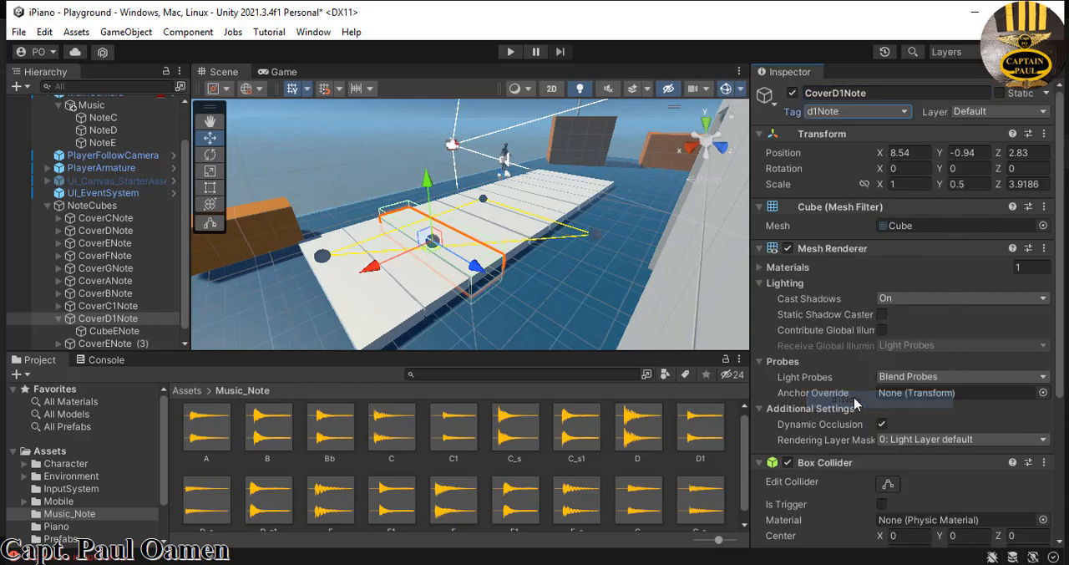
# - Rename the child cube under CoverD1Note as CubeD1Note and assign it the d1Note tag
pyautogui.click(118, 332)
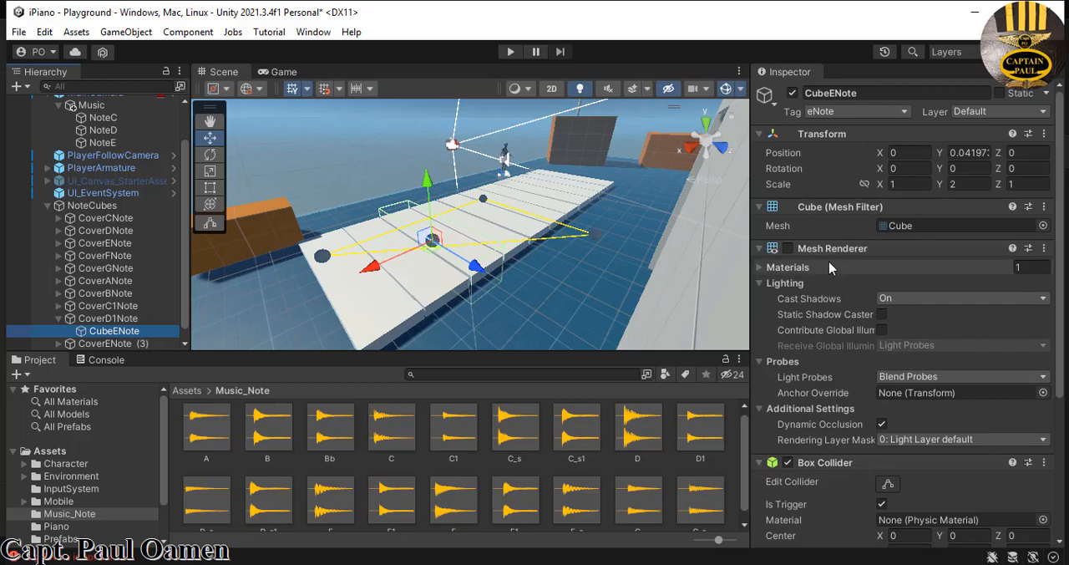
pyautogui.click(834, 94)
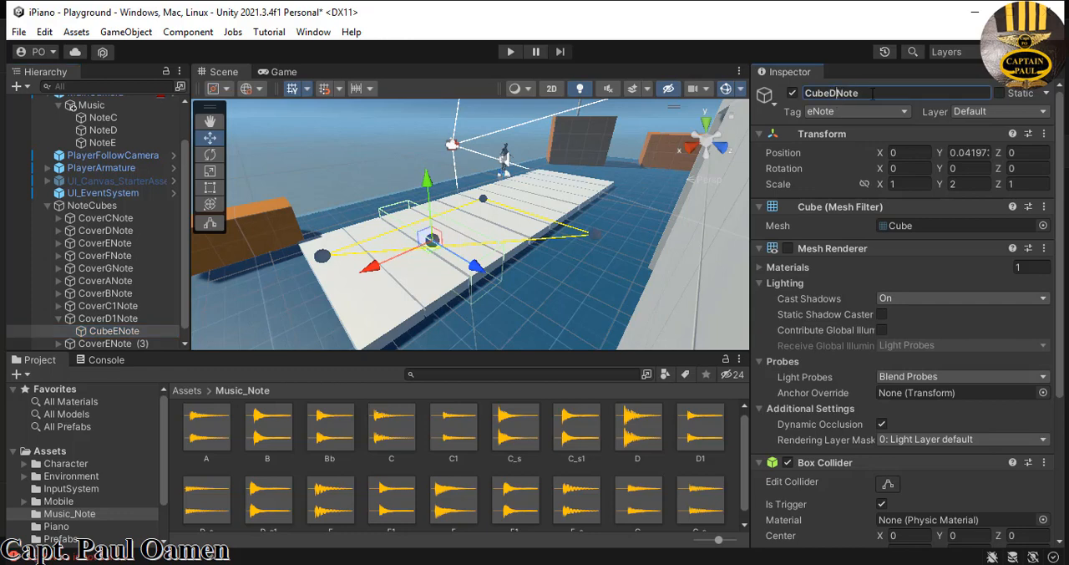
pyautogui.write('D1')
pyautogui.press('Return')
pyautogui.click(904, 112)
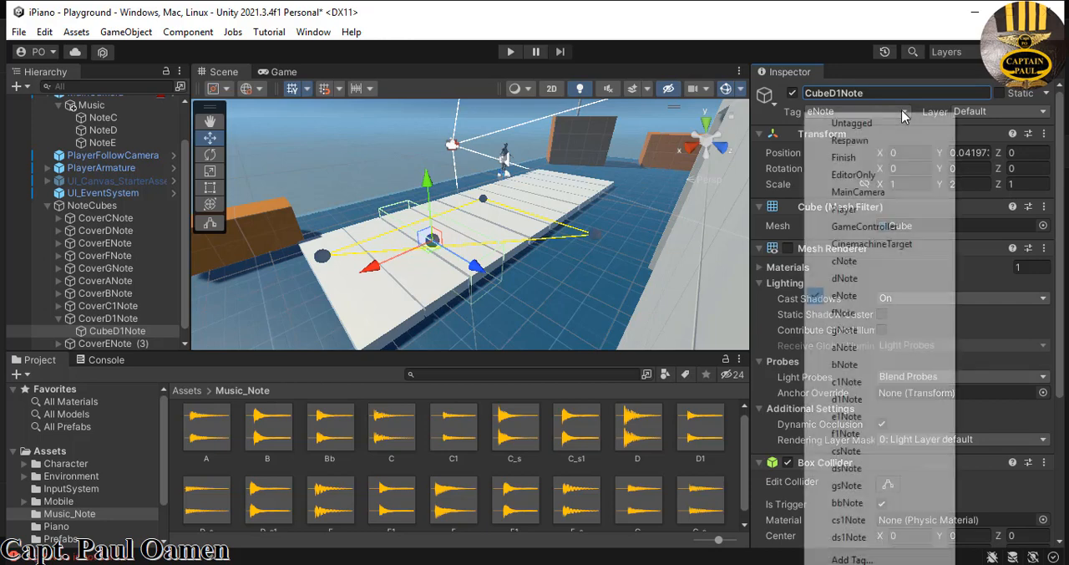
pyautogui.click(840, 402)
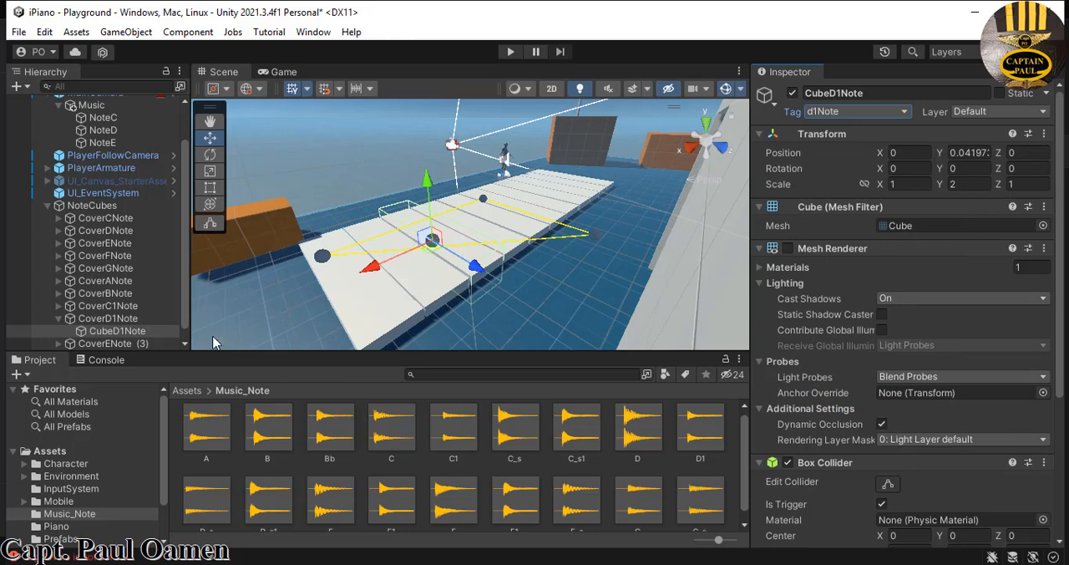
pyautogui.click(58, 318)
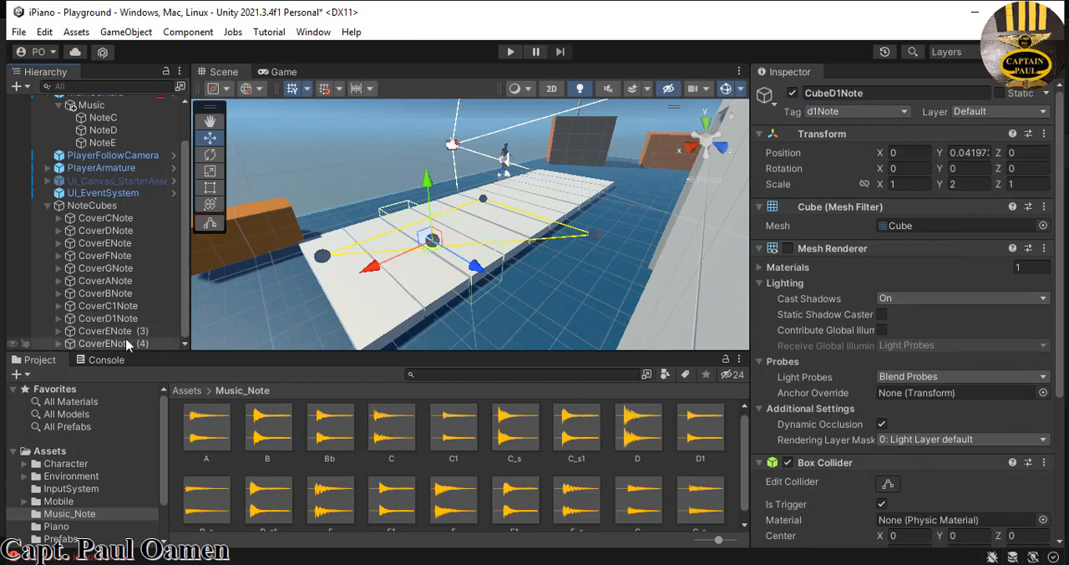
# - Rename CoverENote (3) as CoverE1Note and assign it the e1Note tag
pyautogui.click(109, 331)
pyautogui.click(876, 95)
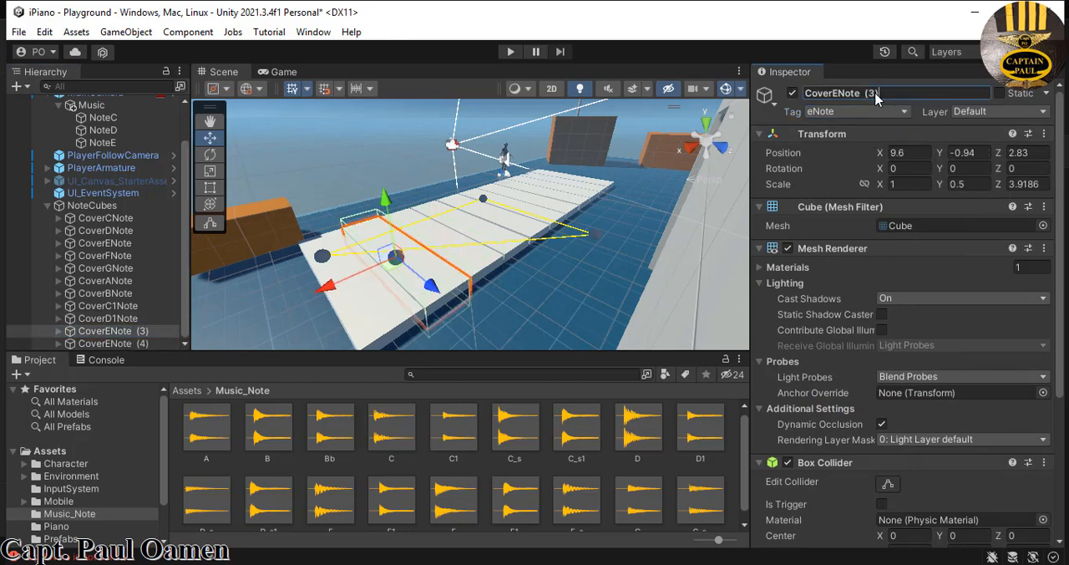
pyautogui.moveTo(876, 95); pyautogui.dragTo(865, 96)
pyautogui.press('BackSpace')
pyautogui.click(839, 93)
pyautogui.write('1')
pyautogui.press('Return')
pyautogui.click(906, 111)
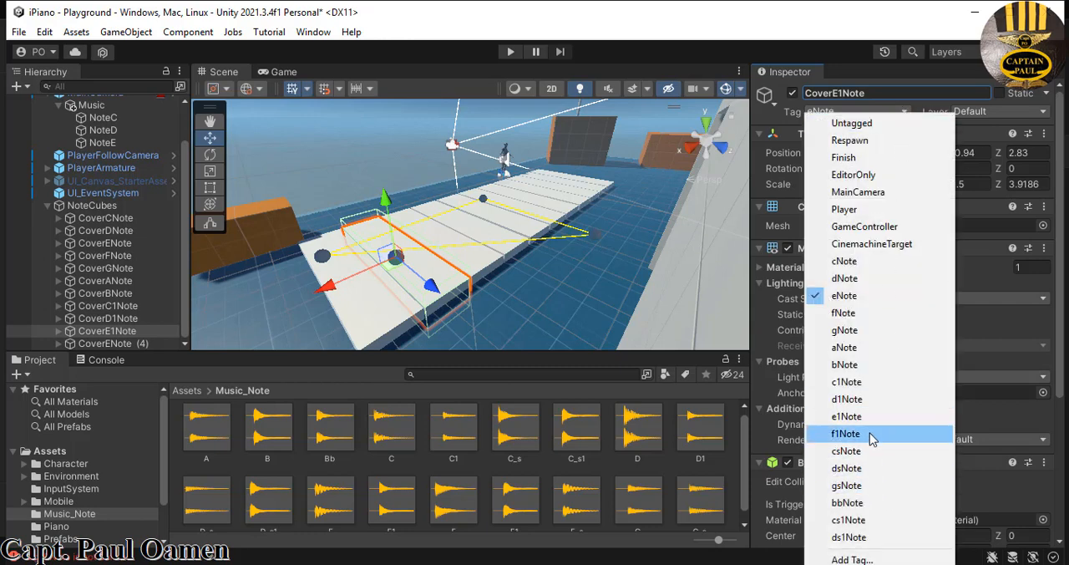
pyautogui.click(842, 417)
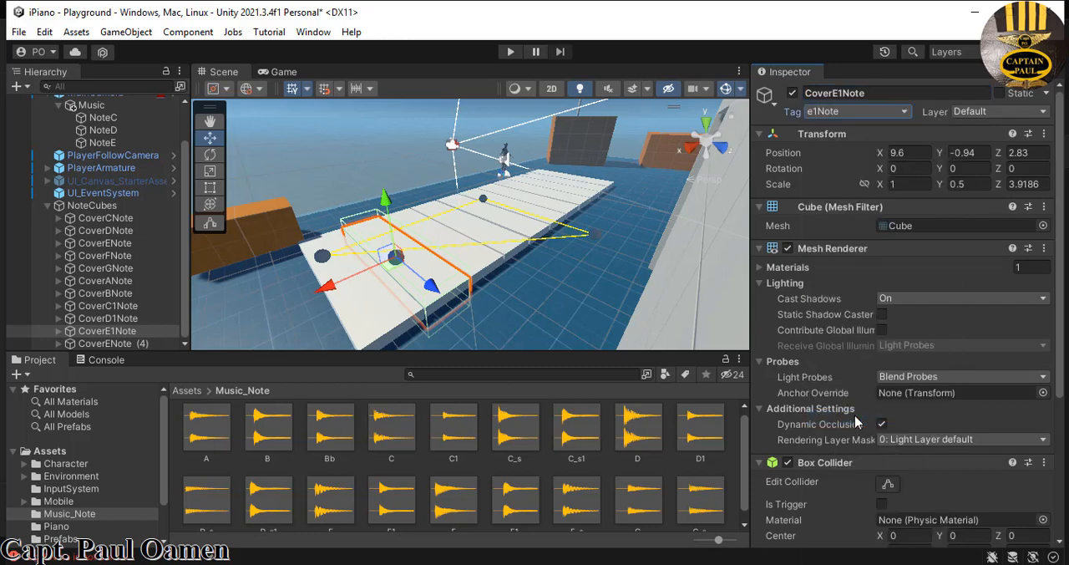
# - Rename the child cube under CoverE1Note as CubeE1Note and assign it the e1Note tag
pyautogui.click(64, 331)
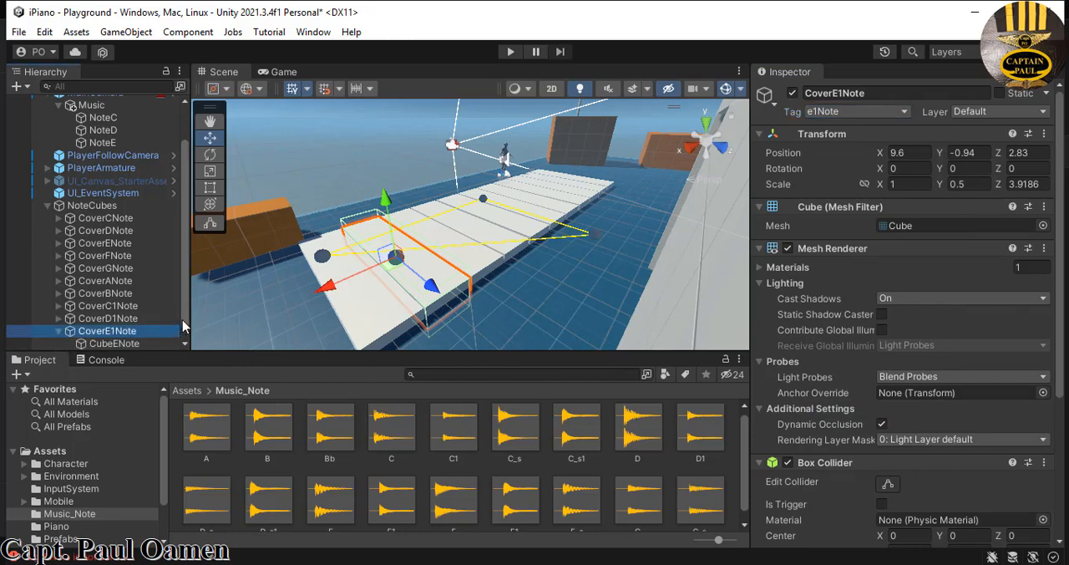
pyautogui.scroll(-1, 183, 326)
pyautogui.click(114, 331)
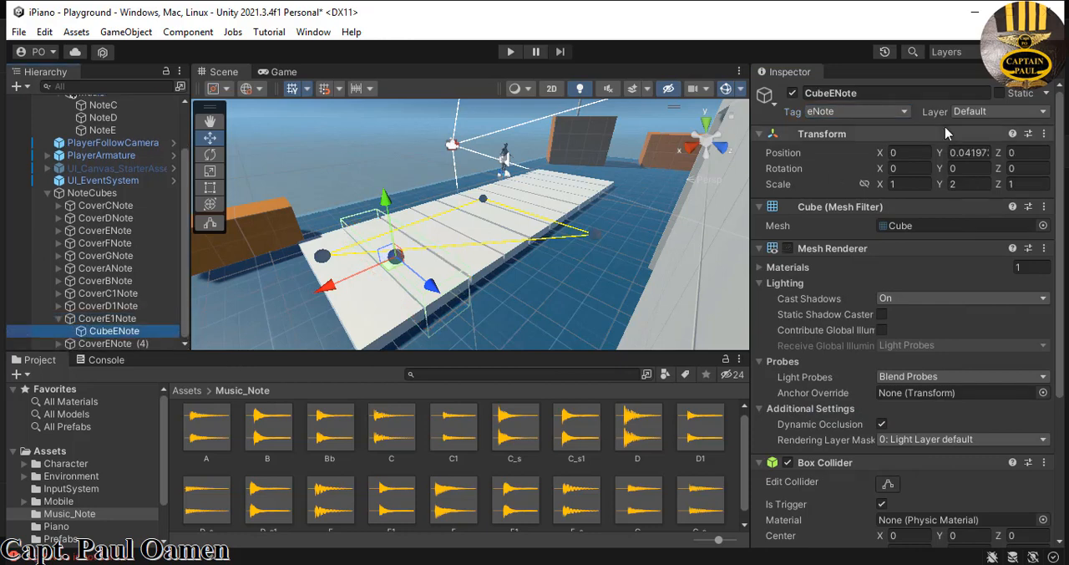
pyautogui.click(838, 95)
pyautogui.click(838, 95)
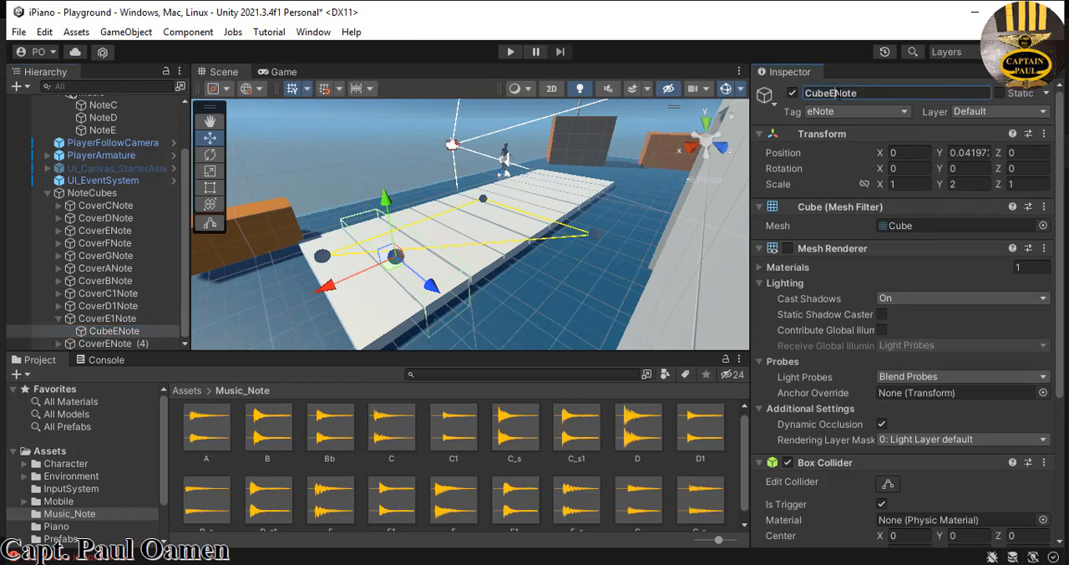
pyautogui.write('1')
pyautogui.click(902, 112)
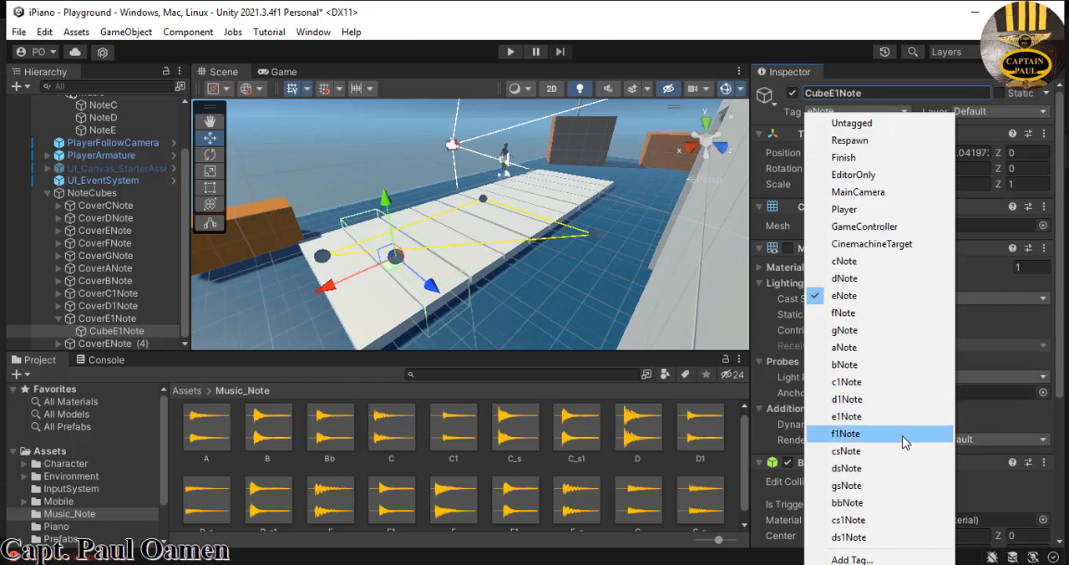
pyautogui.click(847, 416)
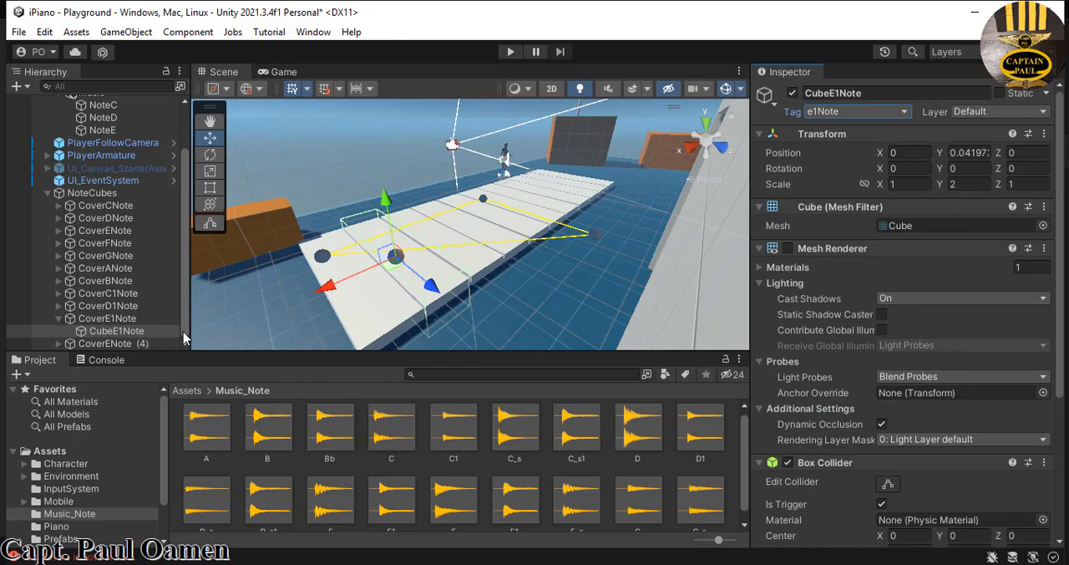
# - Rename CoverENote (4) as CoverF1Note and assign it the f1Note tag
pyautogui.click(159, 343)
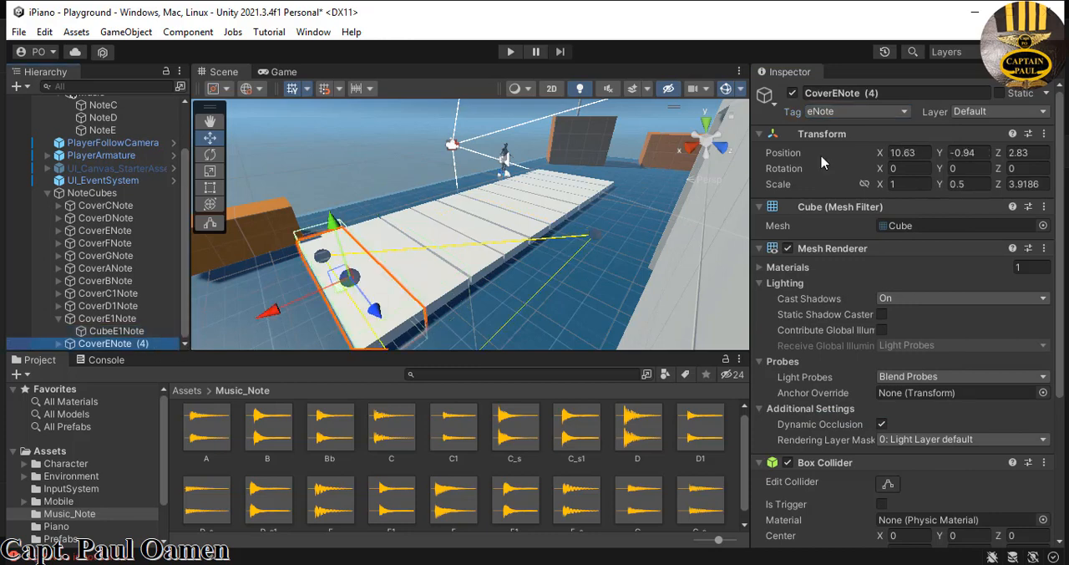
pyautogui.click(902, 95)
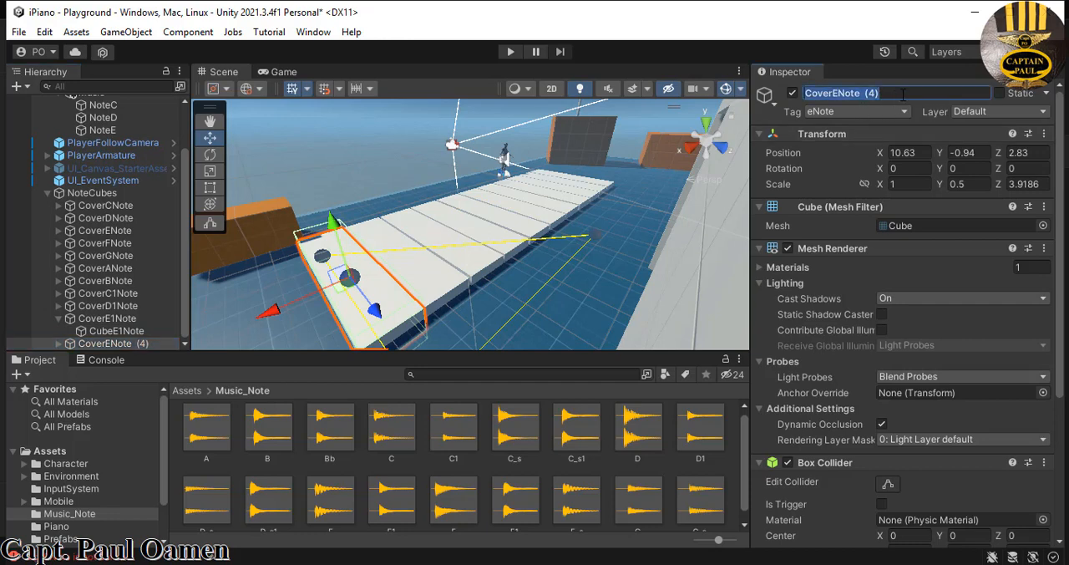
pyautogui.moveTo(903, 94); pyautogui.dragTo(869, 98)
pyautogui.press('BackSpace')
pyautogui.write('F1')
pyautogui.press('Return')
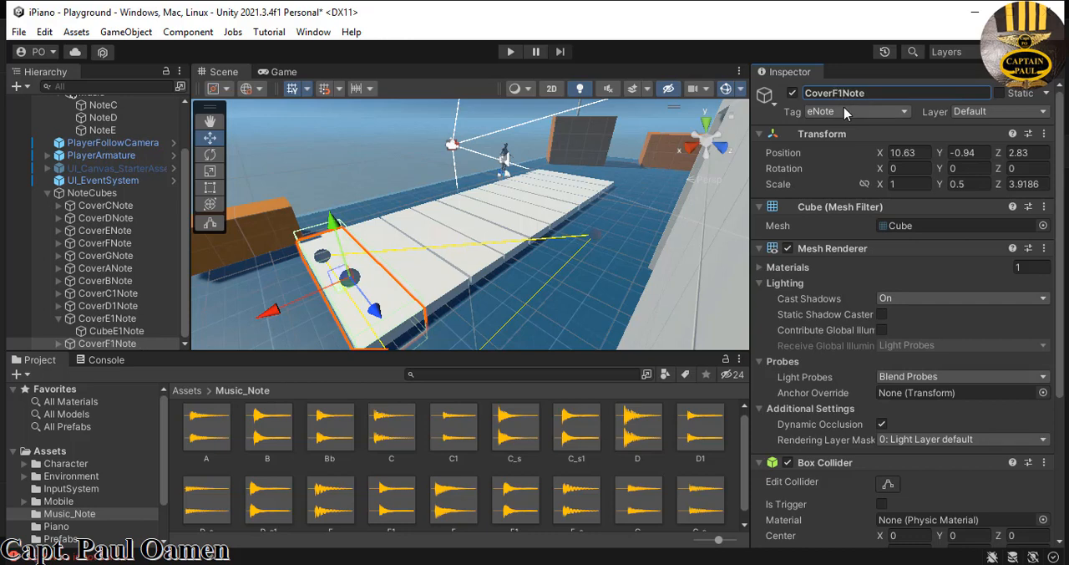
pyautogui.click(901, 114)
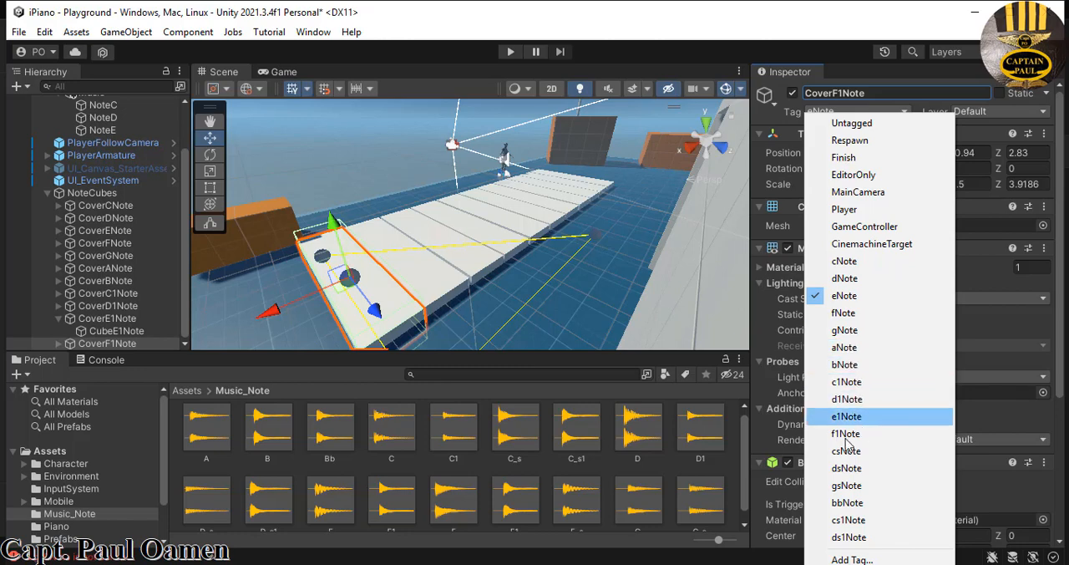
pyautogui.click(846, 434)
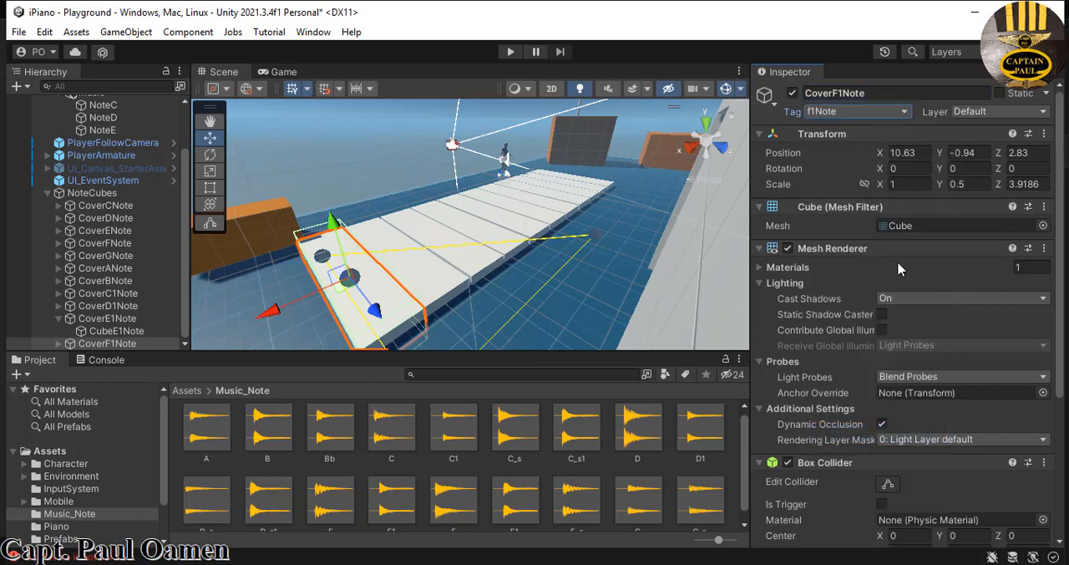
# - Rename the child cube under CoverF1Note as CubeF1Note and assign it the f1Note tag
pyautogui.click(59, 346)
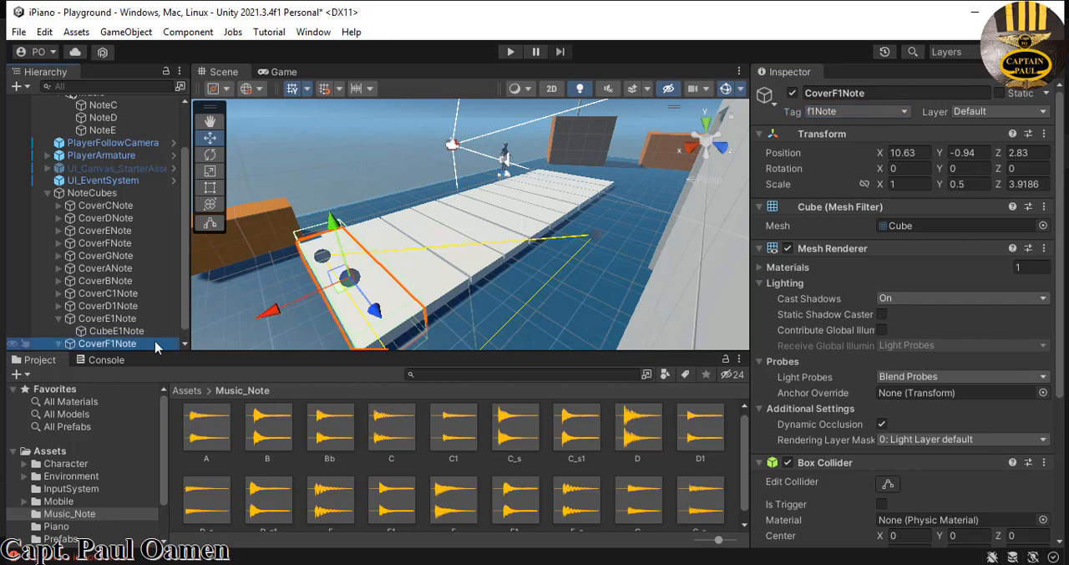
pyautogui.moveTo(183, 313); pyautogui.dragTo(183, 338)
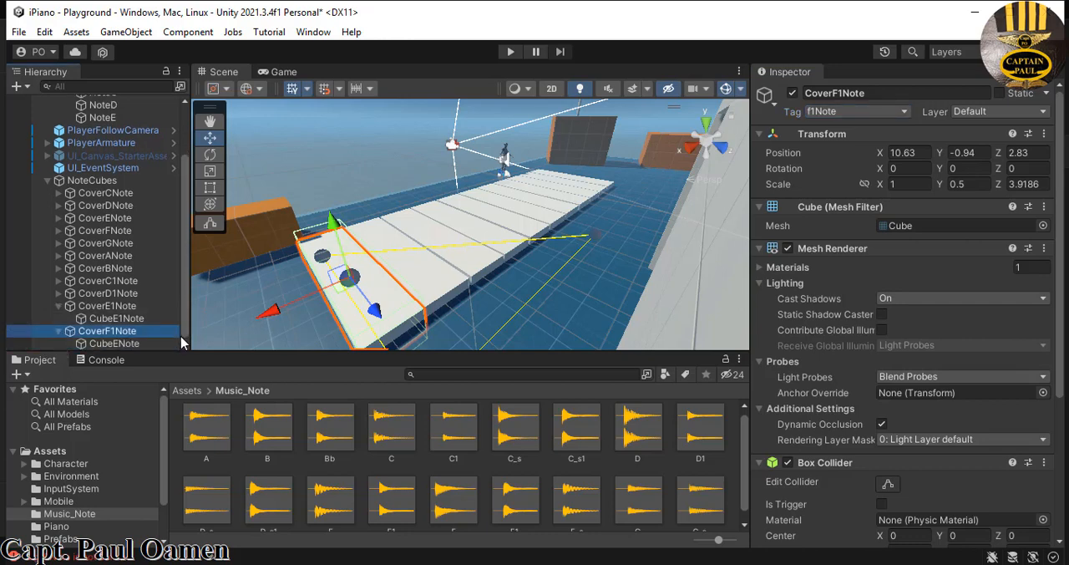
pyautogui.click(114, 345)
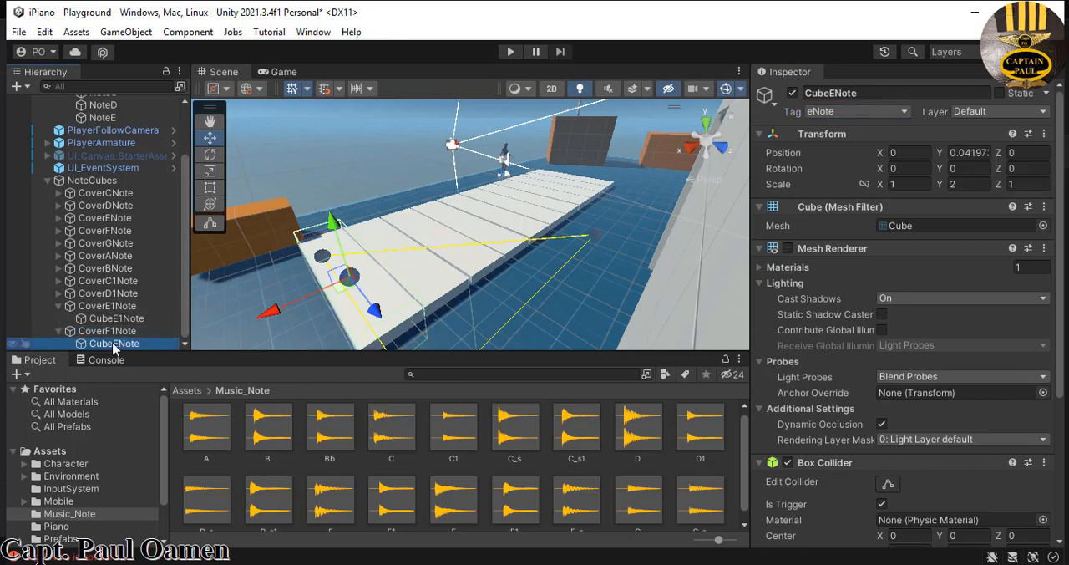
pyautogui.click(831, 93)
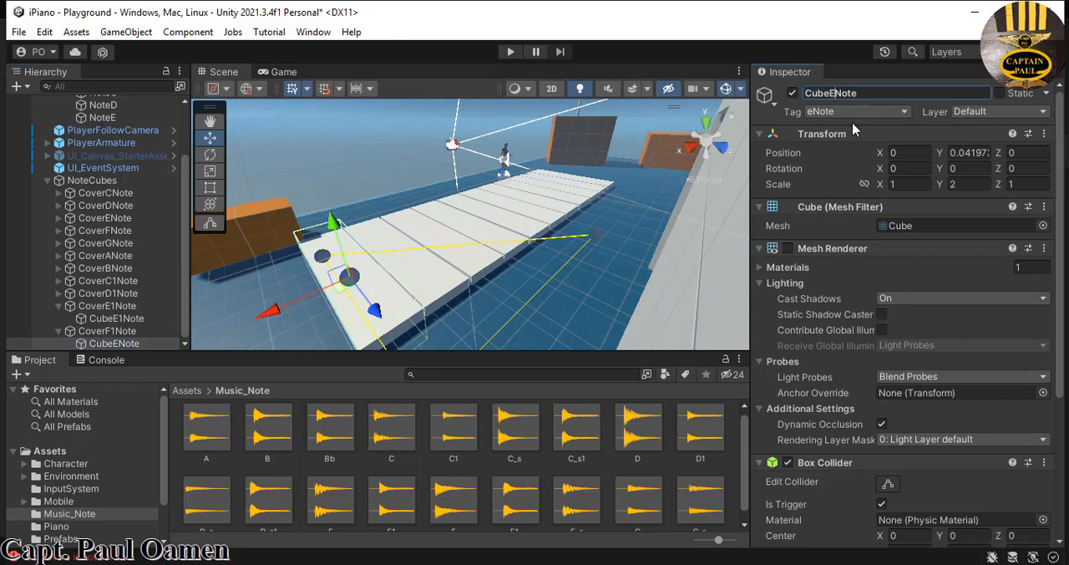
pyautogui.press('BackSpace')
pyautogui.write('F1')
pyautogui.click(904, 114)
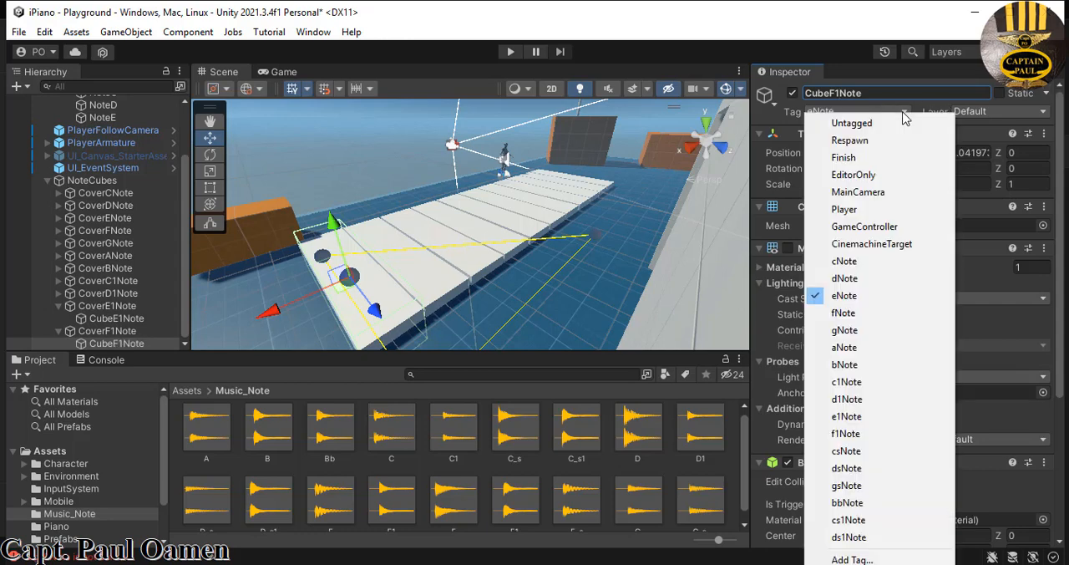
pyautogui.click(845, 434)
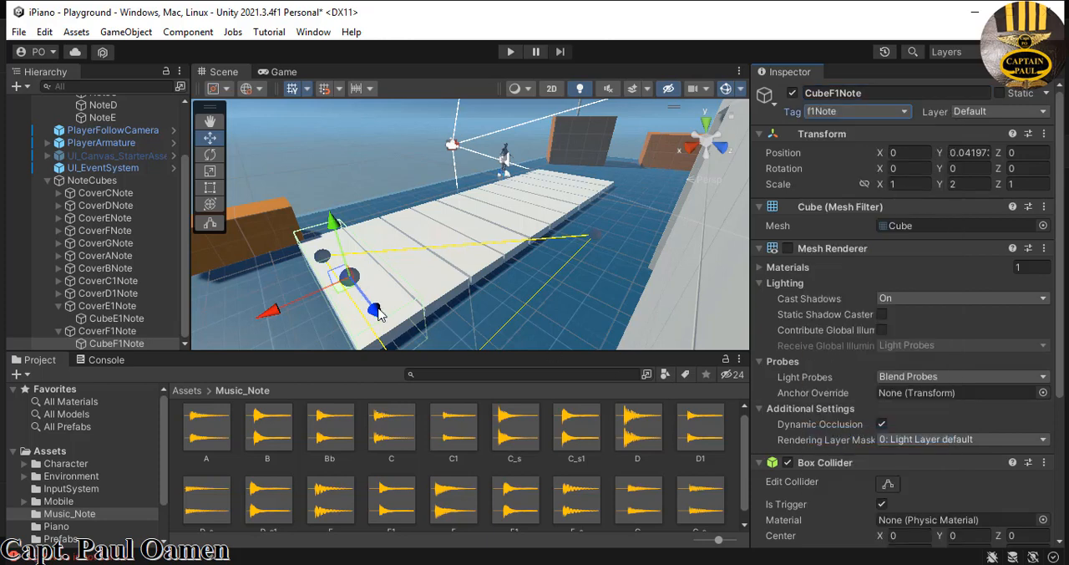
# - Collapse CoverF1Note, CoverE1Note and the NoteCubes parent in the scene hierarchy
pyautogui.click(59, 332)
pyautogui.click(59, 318)
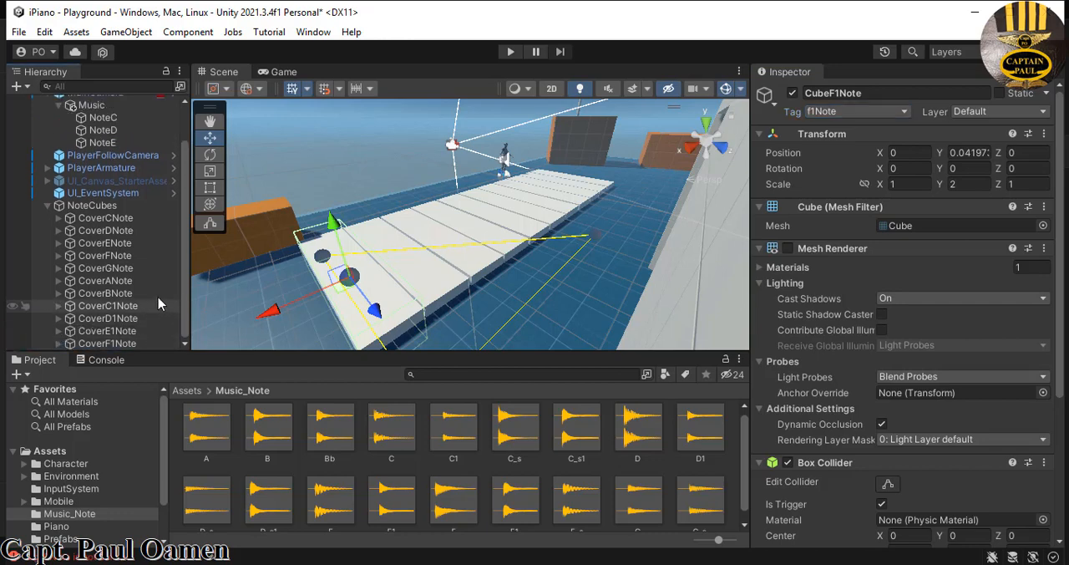
pyautogui.click(47, 204)
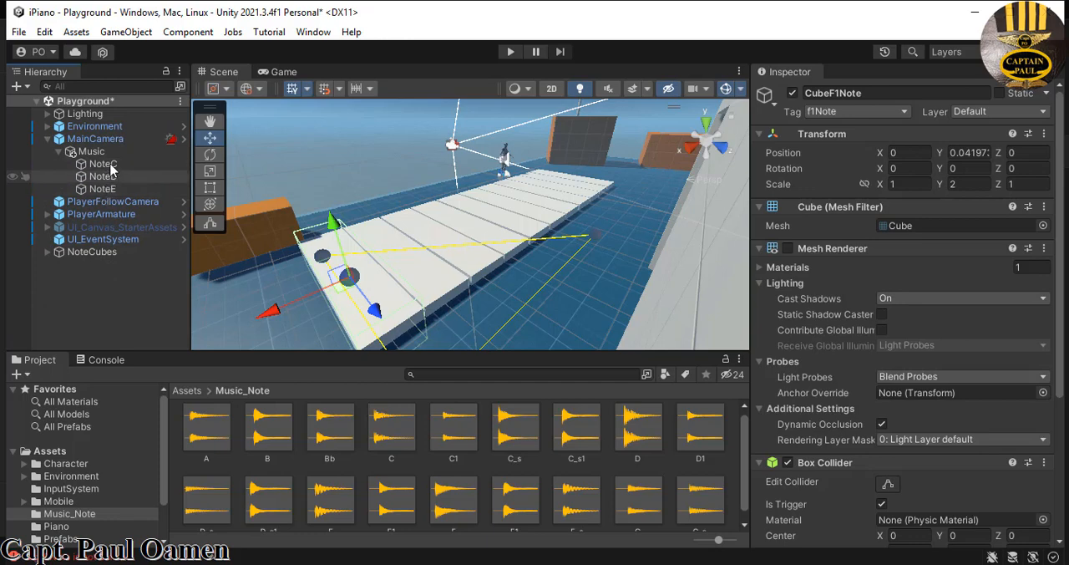
# - Duplicate NoteC, NoteD and NoteE together twice under the Music object
pyautogui.click(104, 164)
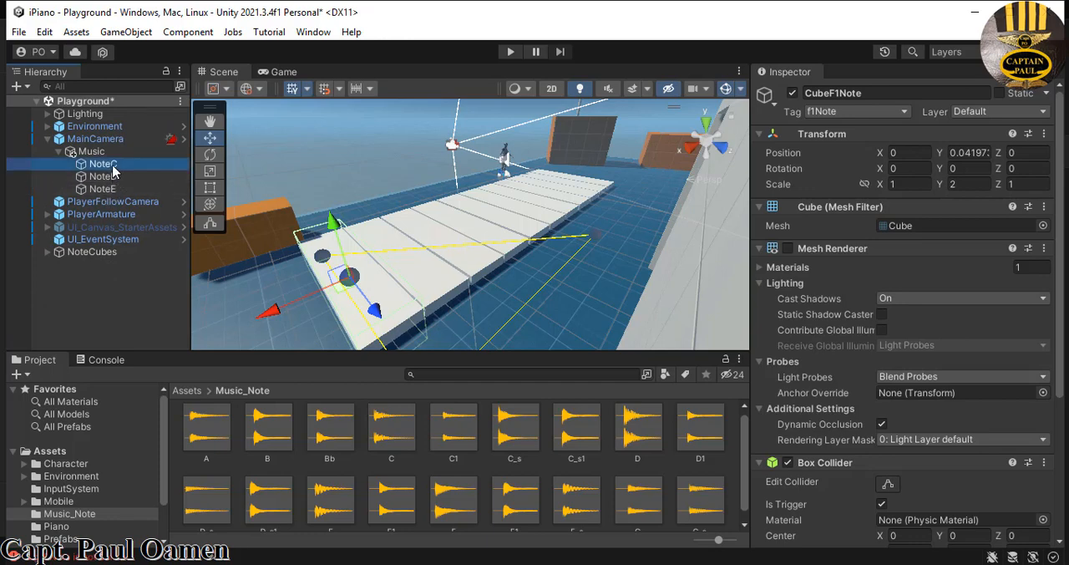
pyautogui.keyDown('shift'); pyautogui.click(105, 177); pyautogui.keyUp('shift')
pyautogui.keyDown('shift'); pyautogui.click(104, 188); pyautogui.keyUp('shift')
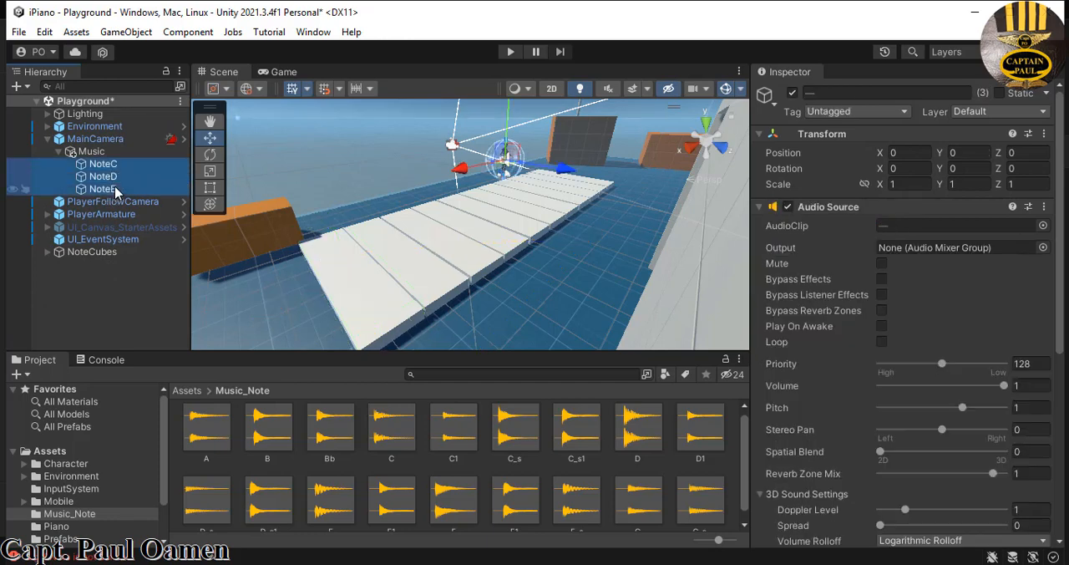
pyautogui.rightClick(115, 191)
pyautogui.click(195, 103)
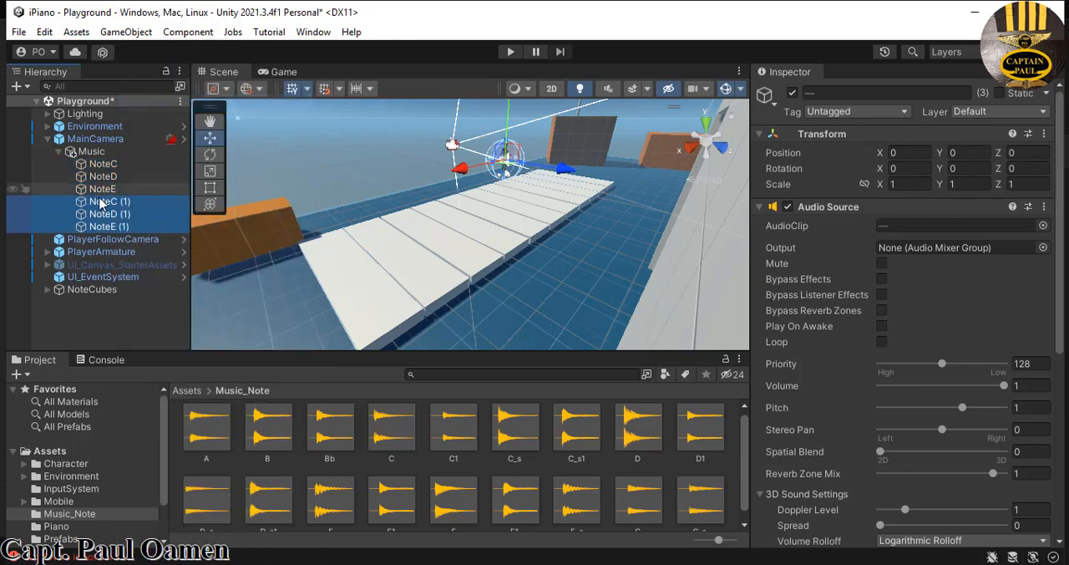
pyautogui.rightClick(98, 212)
pyautogui.click(142, 103)
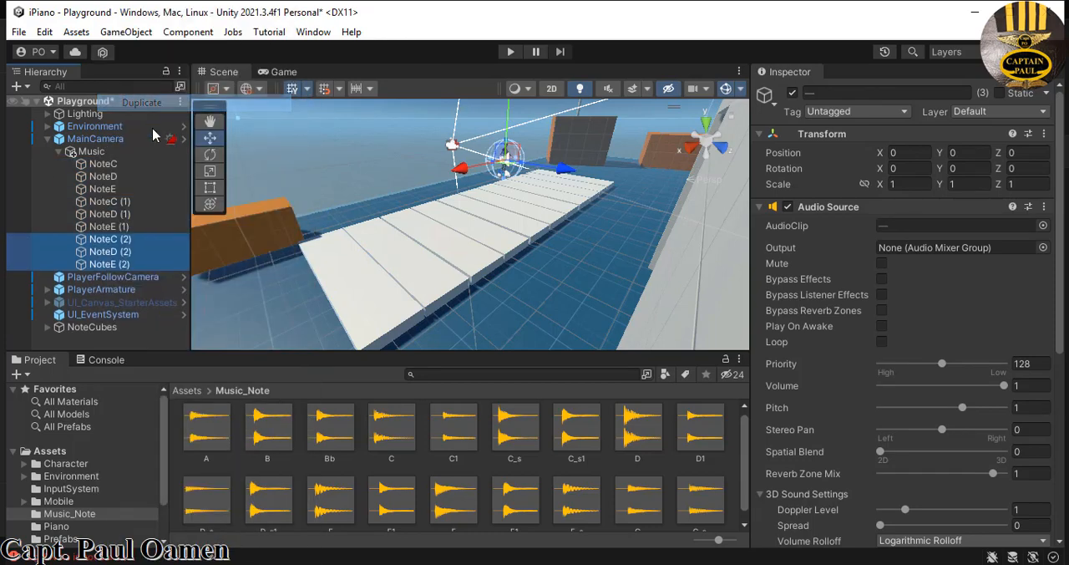
# - Duplicate NoteD (2) and NoteE (2) once more under the Music object
pyautogui.click(134, 261)
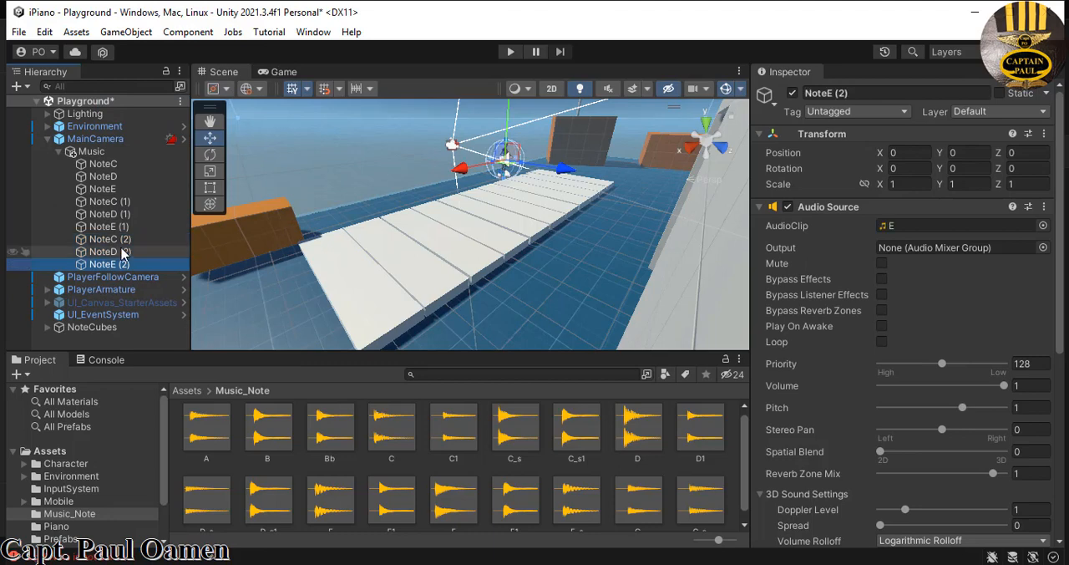
pyautogui.keyDown('shift'); pyautogui.click(124, 250); pyautogui.keyUp('shift')
pyautogui.rightClick(122, 249)
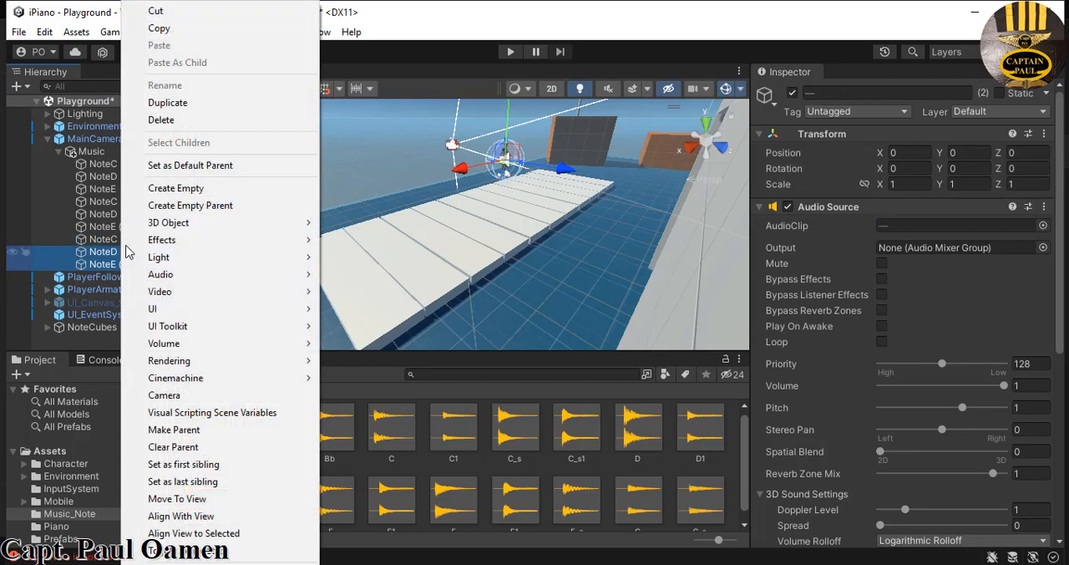
pyautogui.click(185, 103)
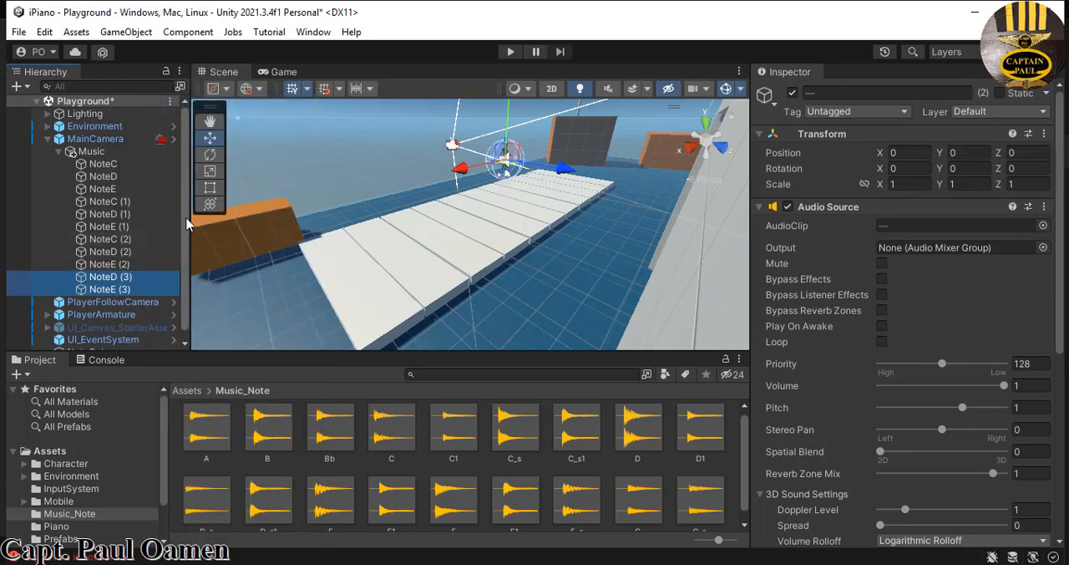
# - Rename NoteC (1) as NoteF and assign the F sound from Music_Note as its AudioClip
pyautogui.click(128, 201)
pyautogui.click(852, 93)
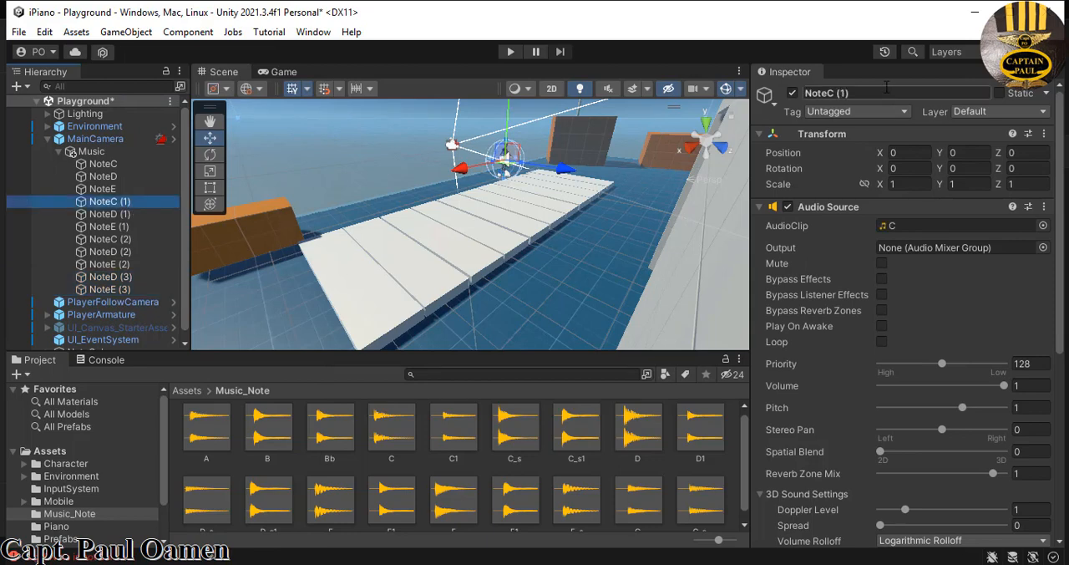
pyautogui.moveTo(851, 93); pyautogui.dragTo(827, 95)
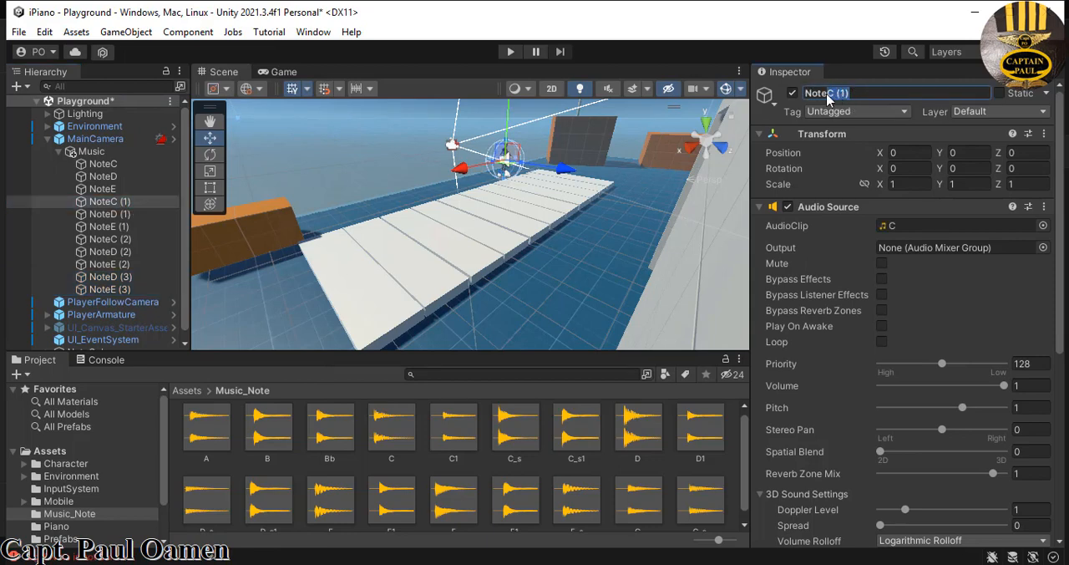
pyautogui.write('D')
pyautogui.press('Return')
pyautogui.moveTo(834, 96); pyautogui.dragTo(830, 95)
pyautogui.press('Return')
pyautogui.scroll(-1, 669, 473)
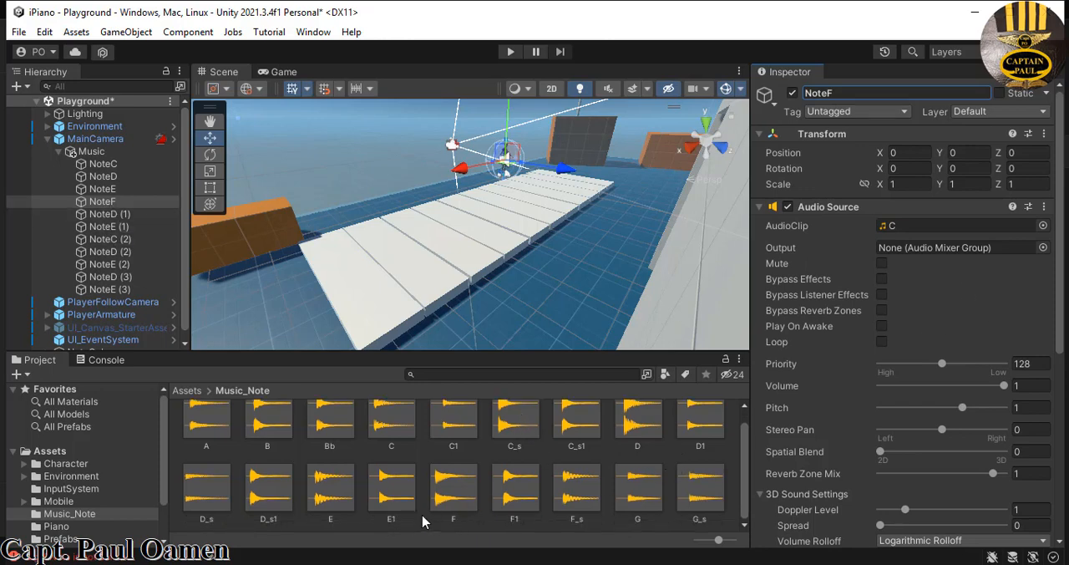
pyautogui.moveTo(446, 493); pyautogui.dragTo(972, 228)
# - Rename NoteD (1) as NoteG and assign the G sound from Music_Note as its AudioClip
pyautogui.click(101, 214)
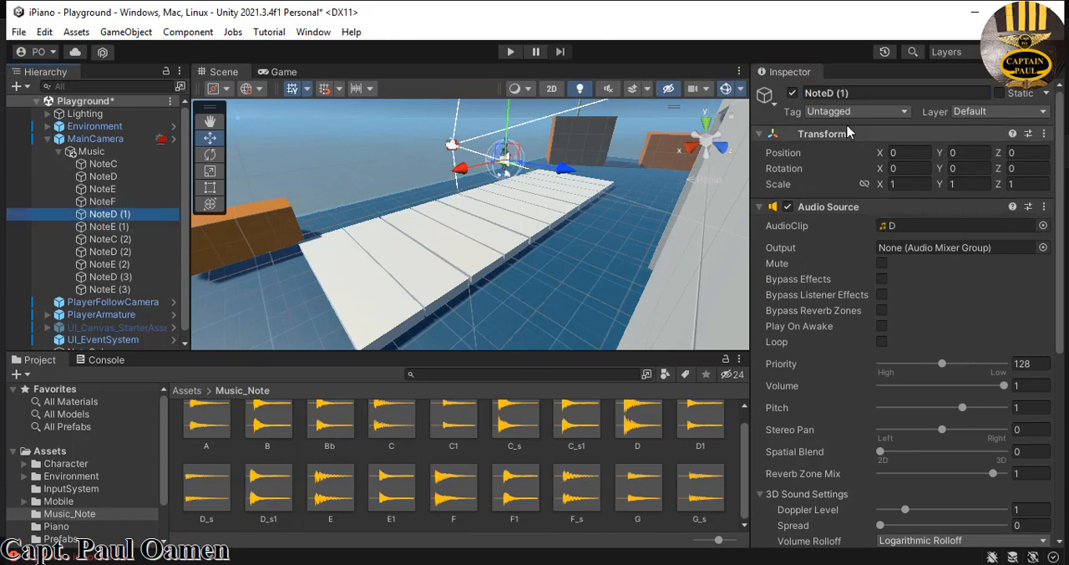
pyautogui.click(849, 93)
pyautogui.moveTo(849, 93); pyautogui.dragTo(827, 95)
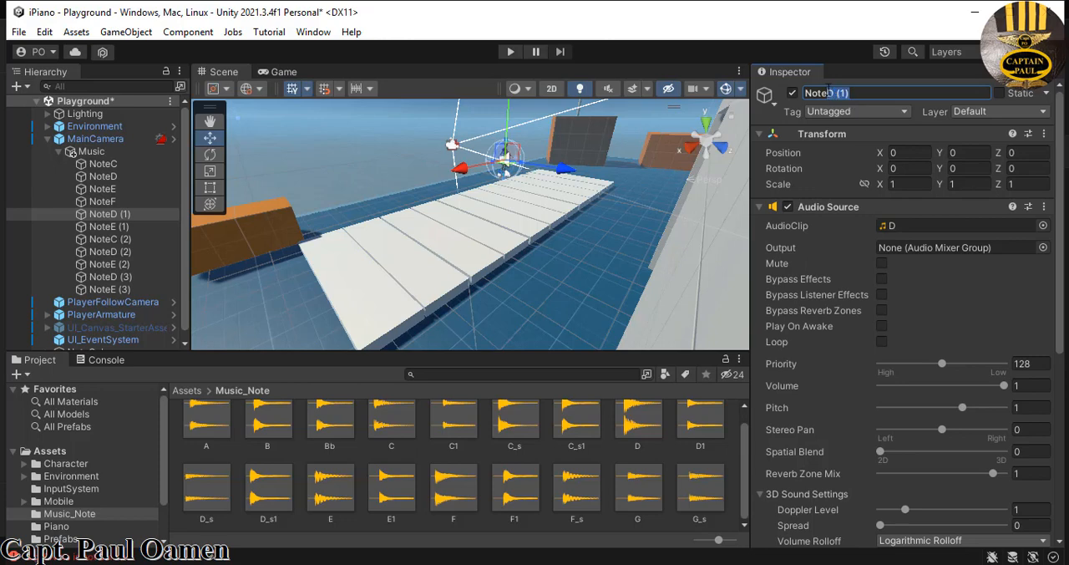
pyautogui.write('G')
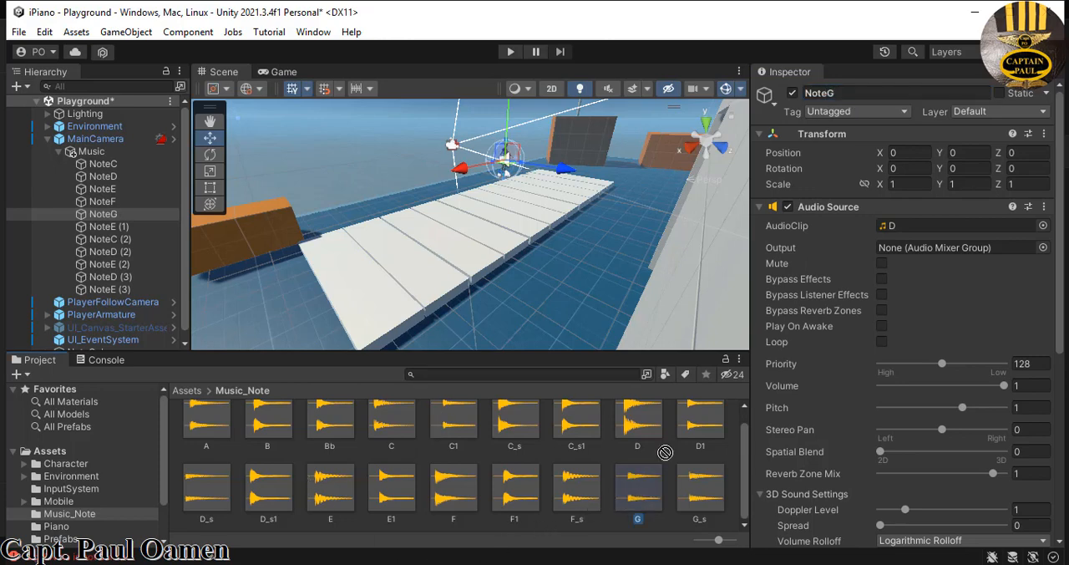
pyautogui.moveTo(636, 501); pyautogui.dragTo(962, 232)
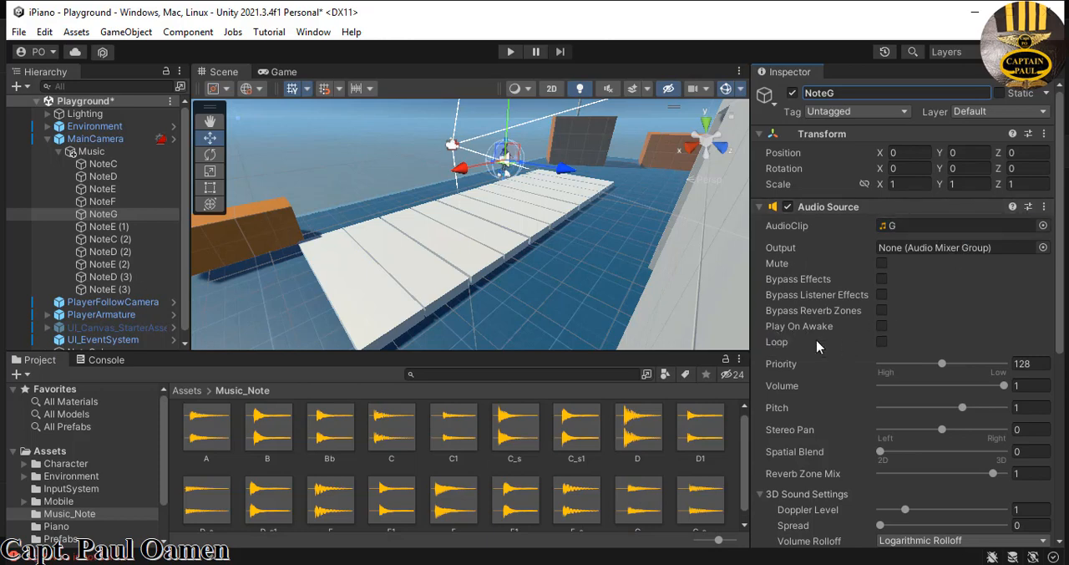
# - Rename NoteE (1) as NoteA and assign the A sound from Music_Note as its AudioClip
pyautogui.click(113, 228)
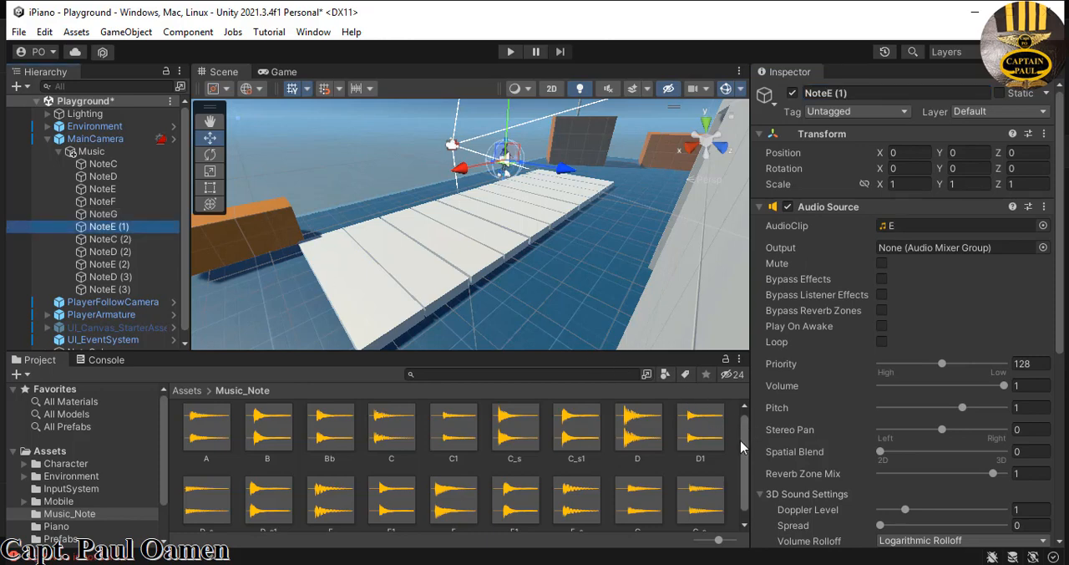
pyautogui.moveTo(742, 451); pyautogui.dragTo(748, 485)
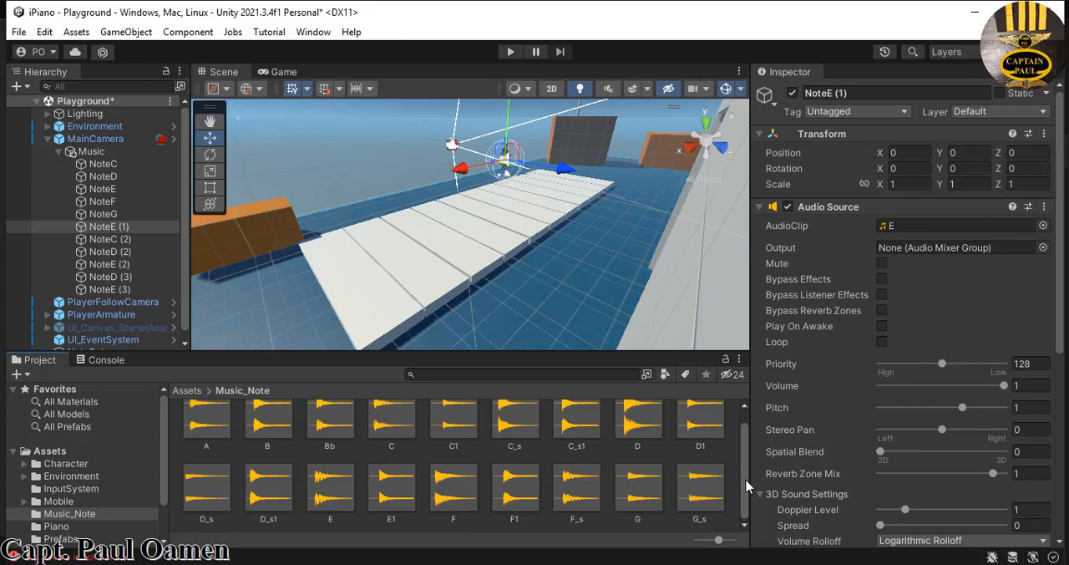
pyautogui.moveTo(856, 97); pyautogui.dragTo(830, 98)
pyautogui.write('A')
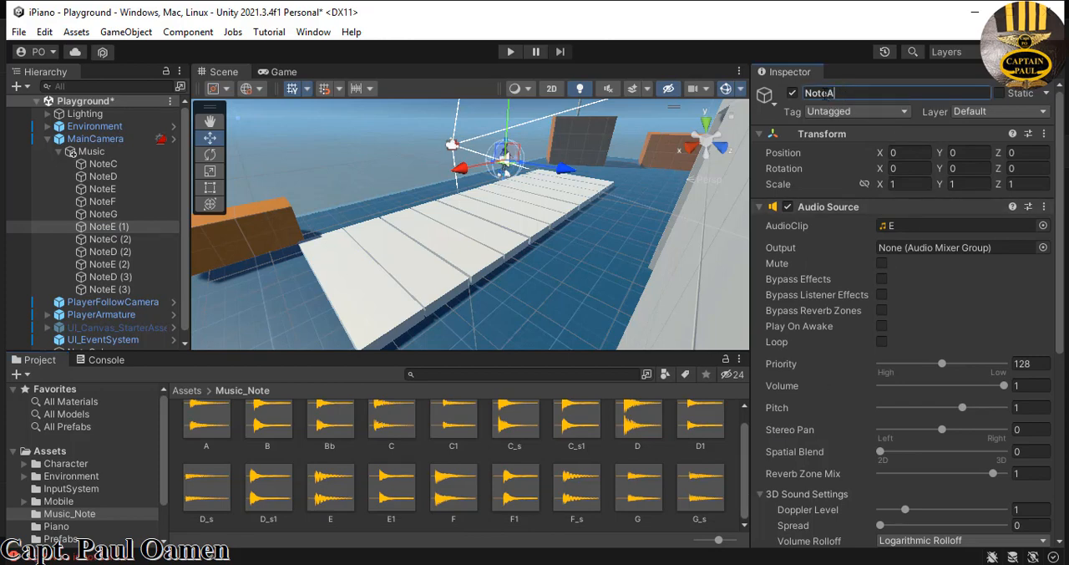
pyautogui.press('Return')
pyautogui.moveTo(207, 426); pyautogui.dragTo(951, 229)
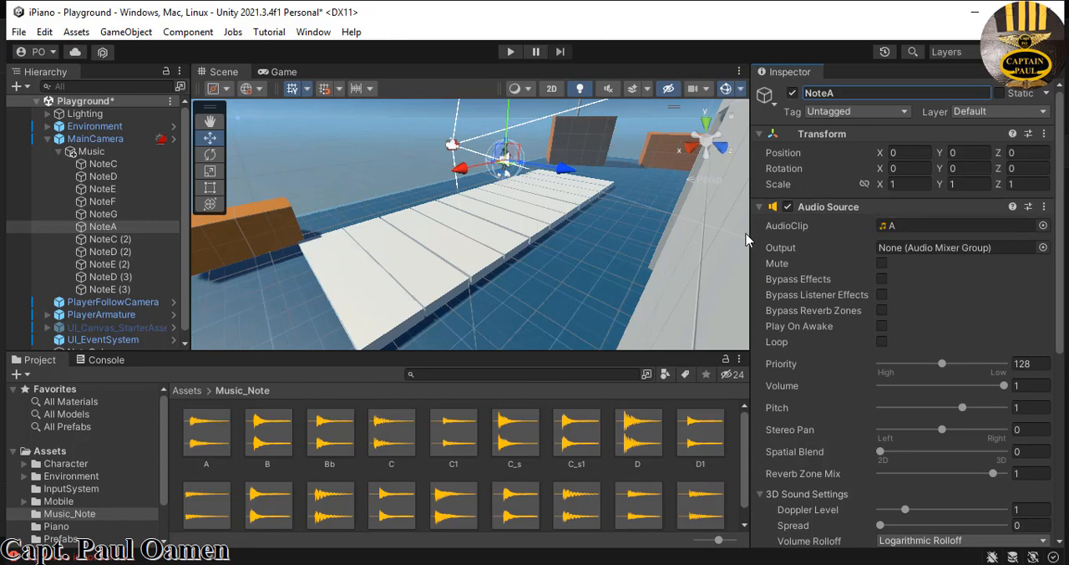
# - Rename NoteC (2) as NoteB and assign the B sound from Music_Note as its AudioClip
pyautogui.click(141, 240)
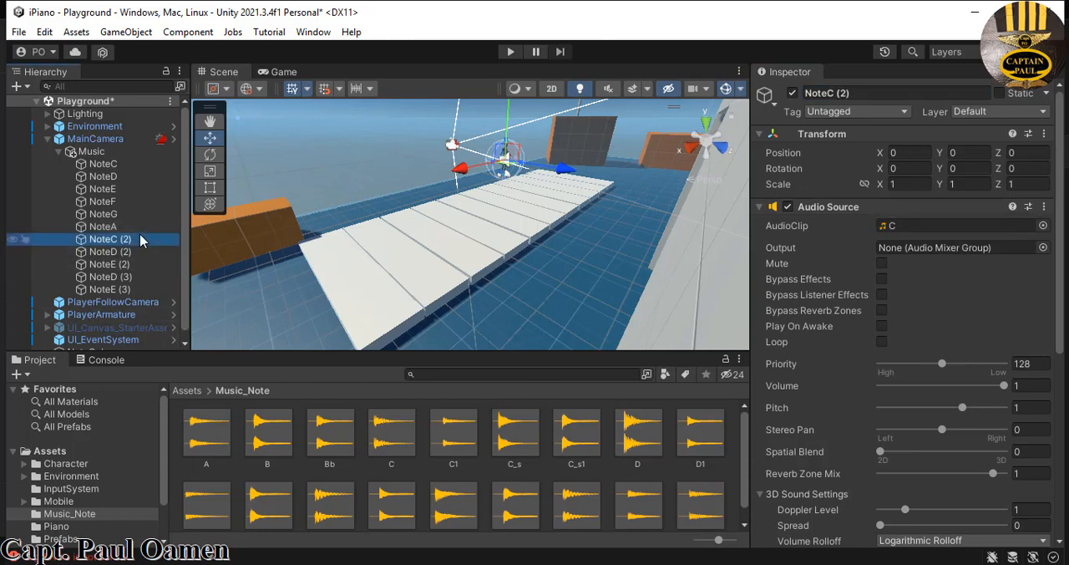
pyautogui.click(844, 93)
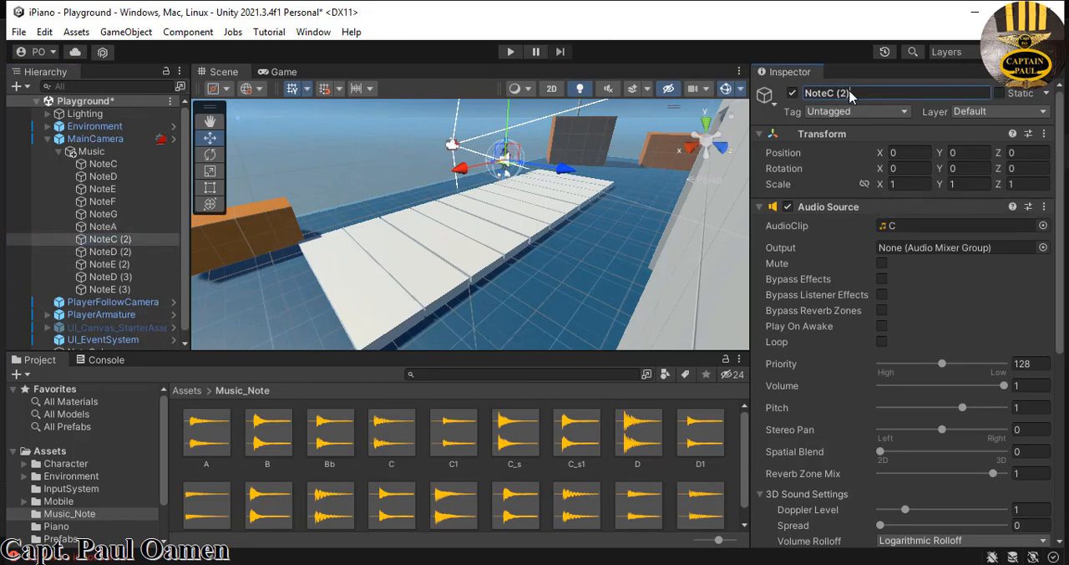
pyautogui.moveTo(826, 102); pyautogui.dragTo(830, 98)
pyautogui.write('E')
pyautogui.press('Return')
pyautogui.moveTo(269, 434); pyautogui.dragTo(930, 226)
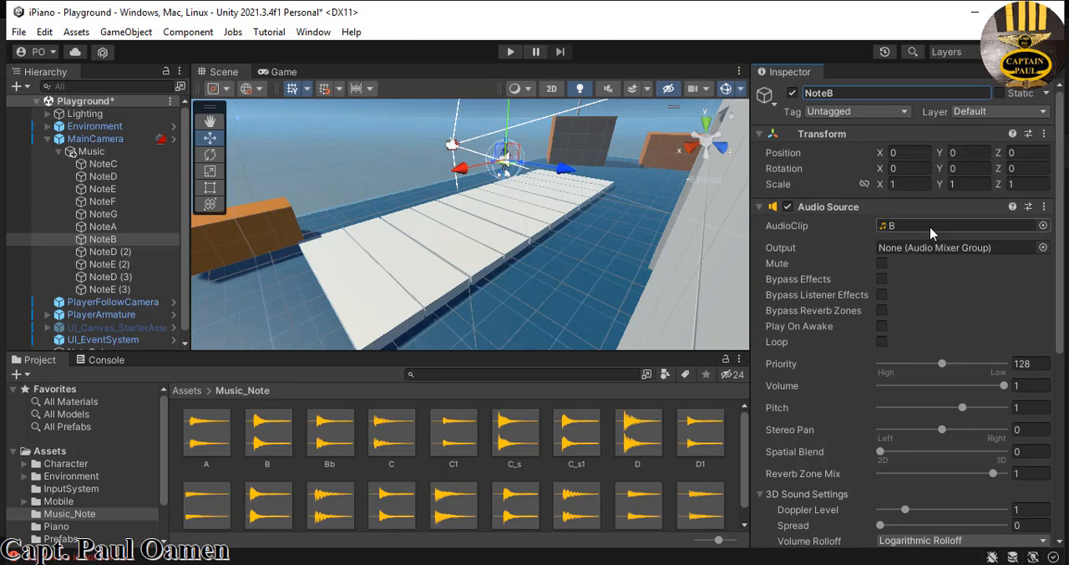
# - Rename NoteD (2) as NoteC1 and assign the C1 sound from Music_Note as its AudioClip
pyautogui.click(125, 252)
pyautogui.moveTo(851, 89); pyautogui.dragTo(829, 93)
pyautogui.write('C')
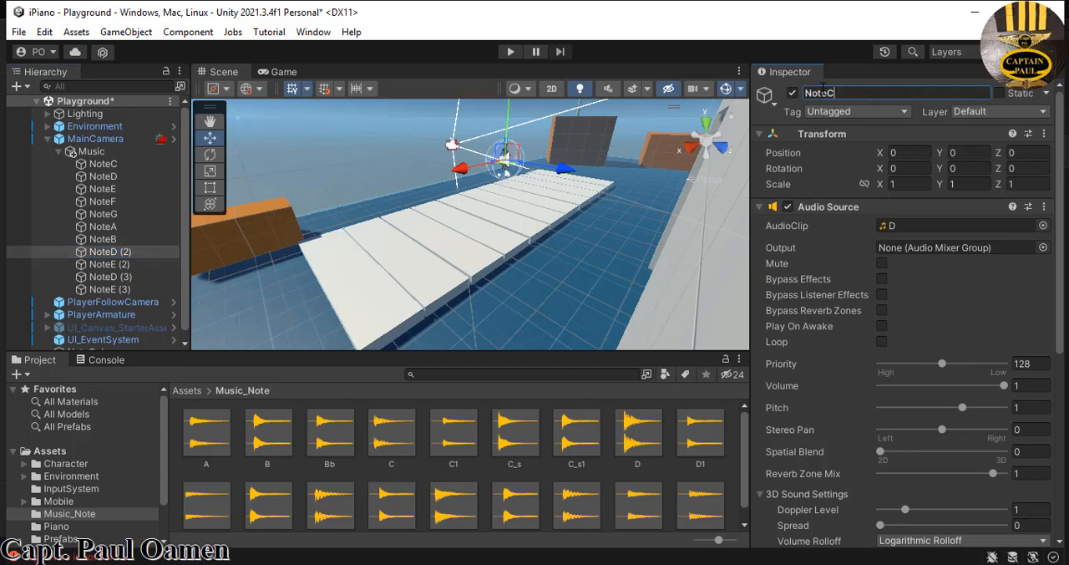
pyautogui.write('1')
pyautogui.press('Return')
pyautogui.moveTo(465, 451); pyautogui.dragTo(959, 245)
pyautogui.moveTo(970, 228); pyautogui.dragTo(969, 227)
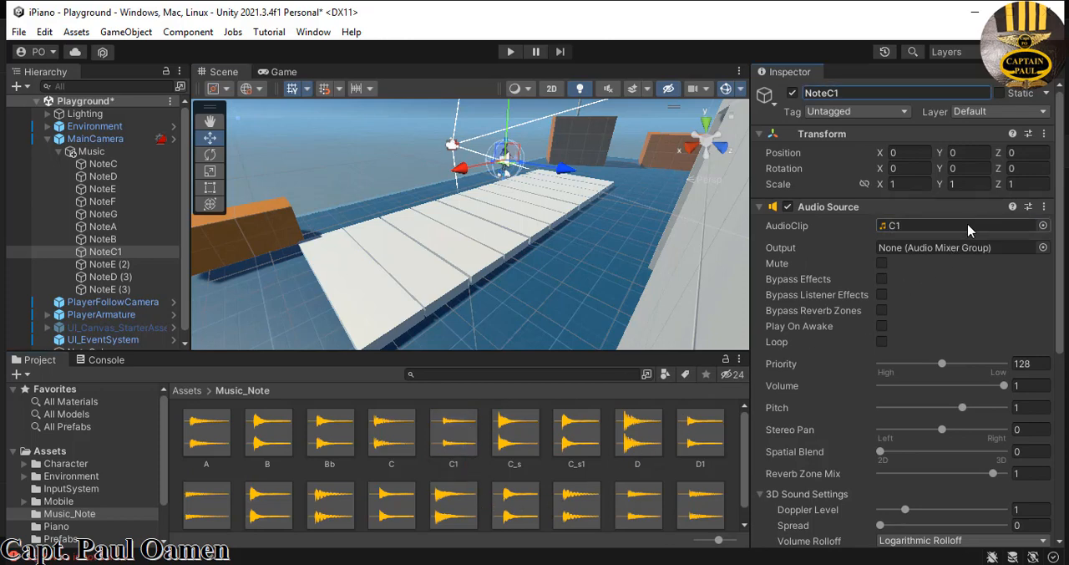
# - Rename NoteE (2) as NoteD1 and assign the D1 sound from Music_Note as its AudioClip
pyautogui.click(133, 266)
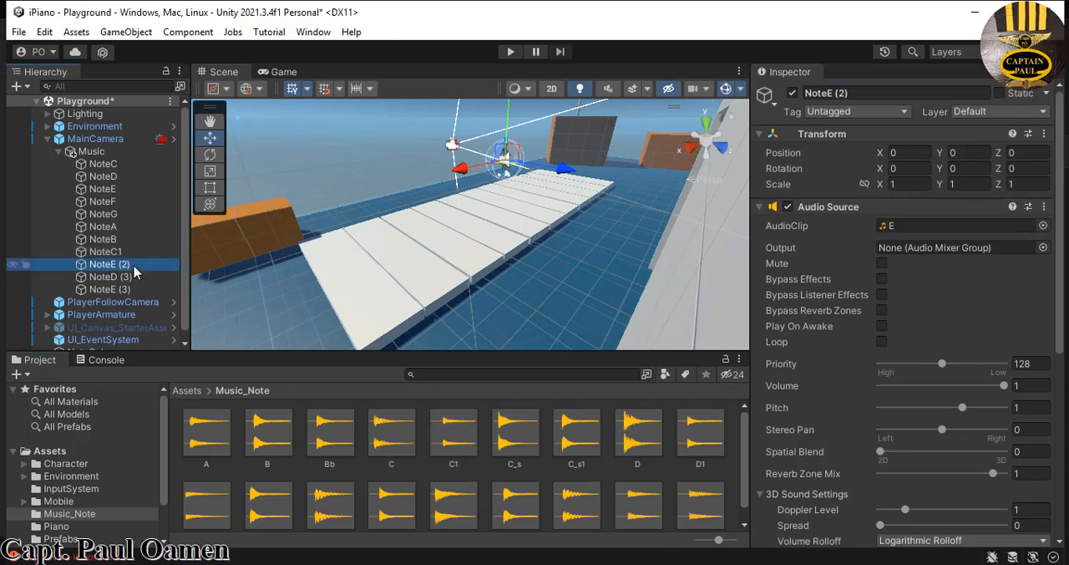
pyautogui.moveTo(853, 94); pyautogui.dragTo(829, 96)
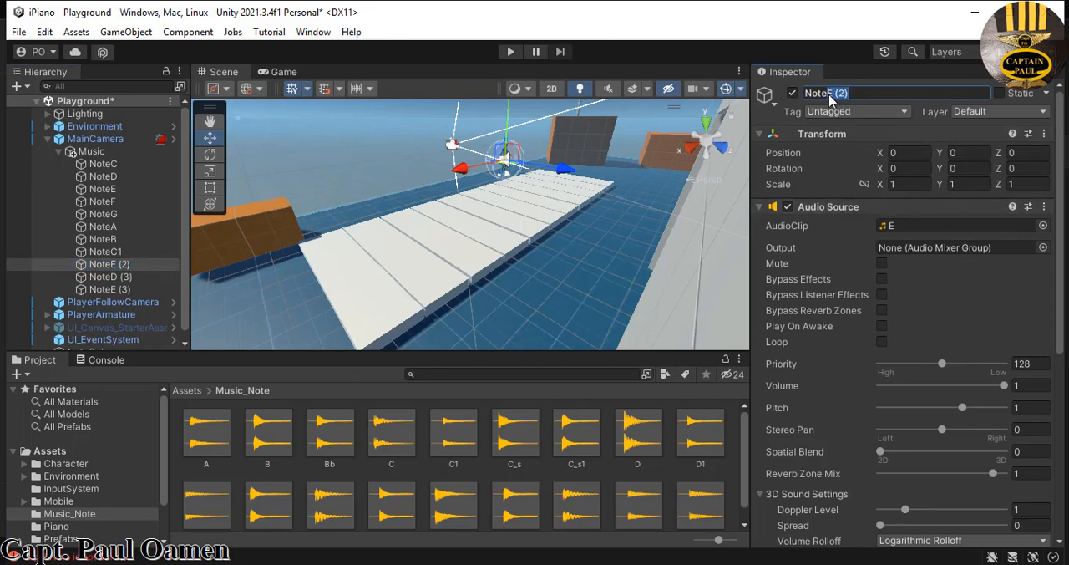
pyautogui.write('D1')
pyautogui.press('Return')
pyautogui.moveTo(699, 443); pyautogui.dragTo(947, 229)
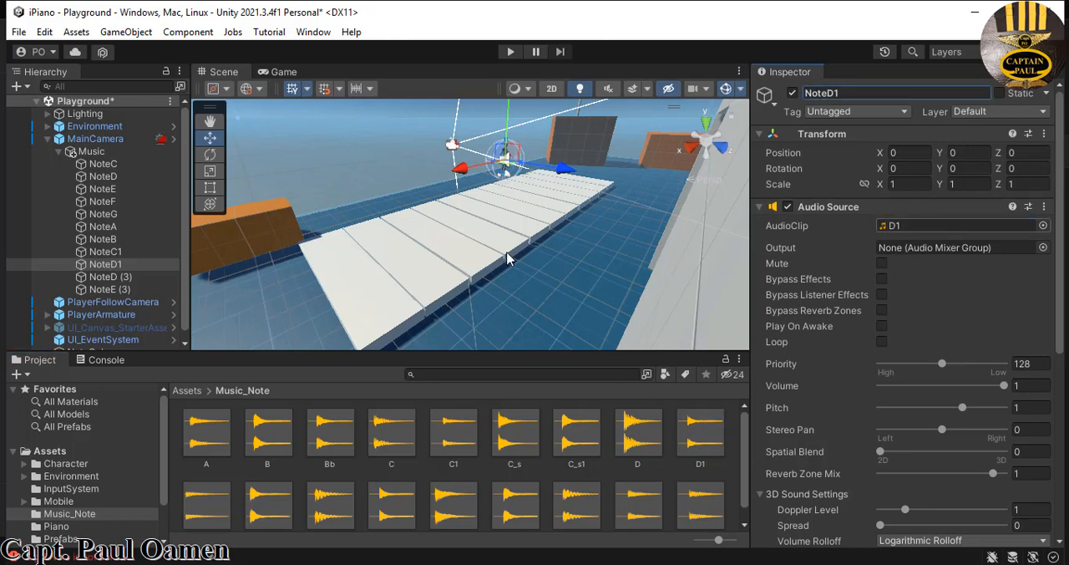
# - Rename NoteD (3) as NoteE1 and assign the E1 sound from Music_Note as its AudioClip
pyautogui.click(125, 276)
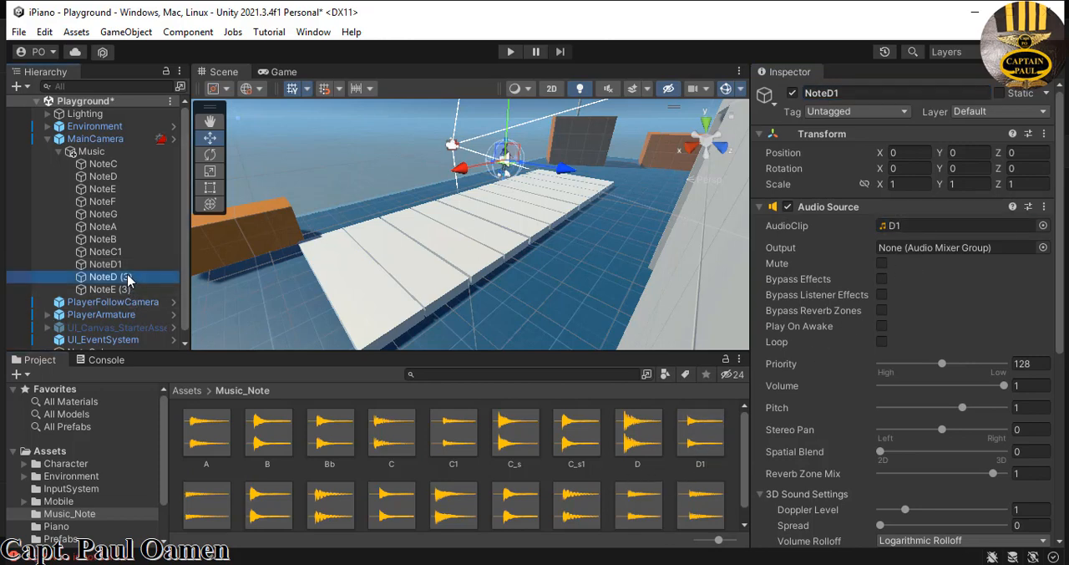
pyautogui.click(850, 92)
pyautogui.write('NoteE1')
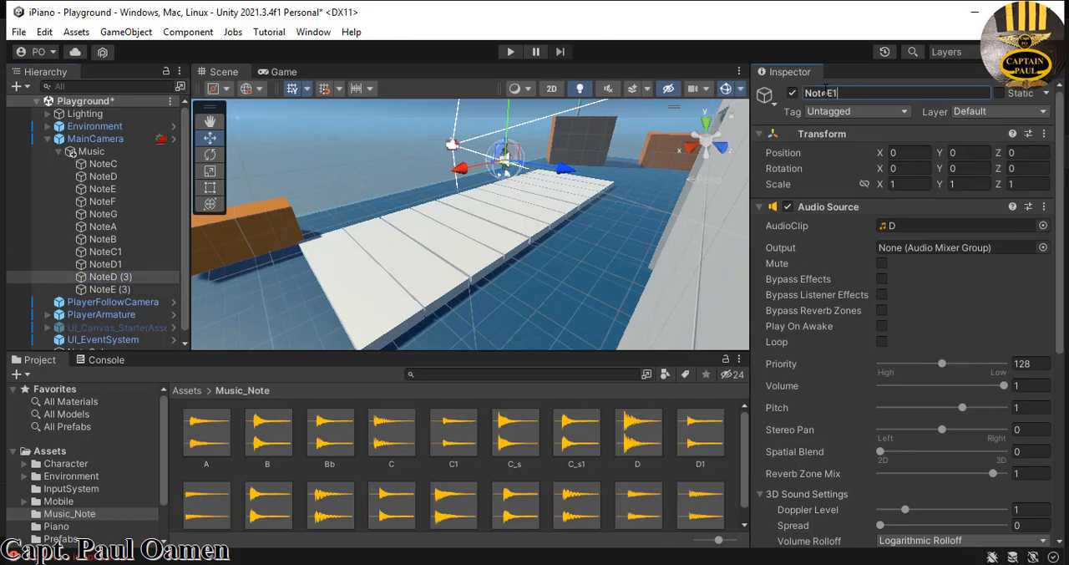
pyautogui.press('Return')
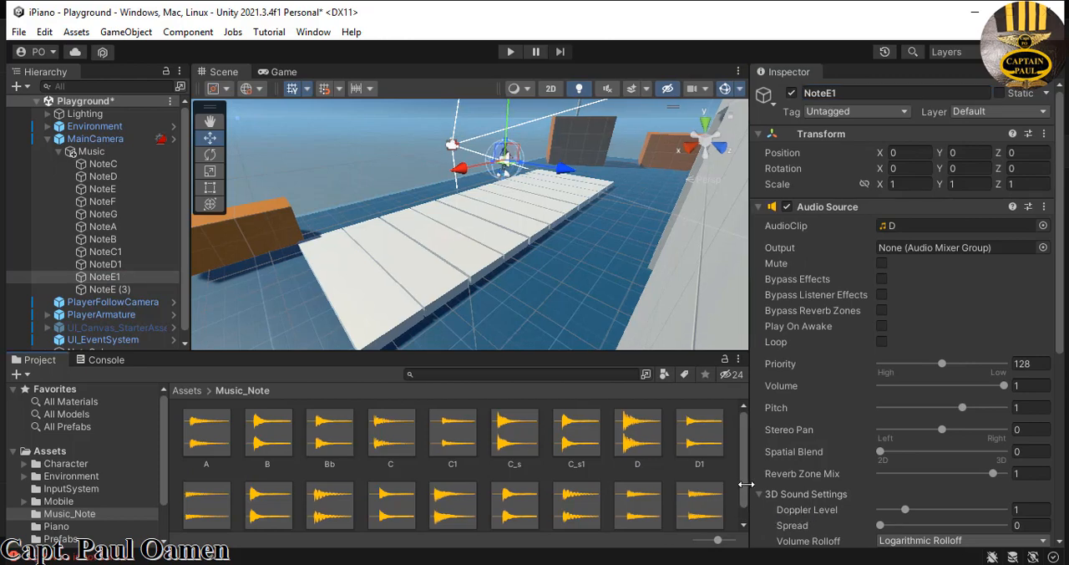
pyautogui.scroll(-1, 743, 512)
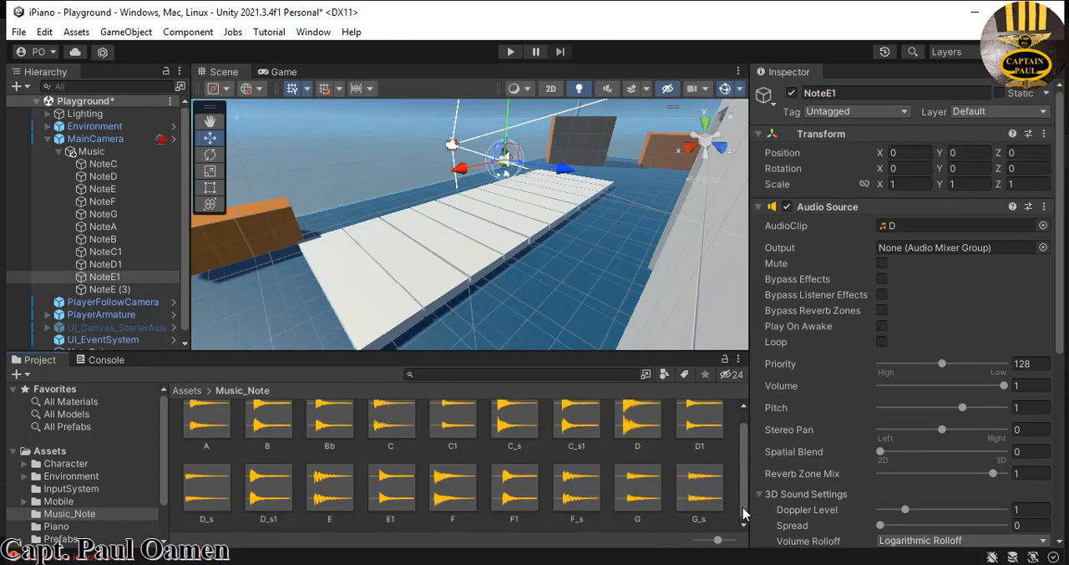
pyautogui.moveTo(390, 489); pyautogui.dragTo(976, 228)
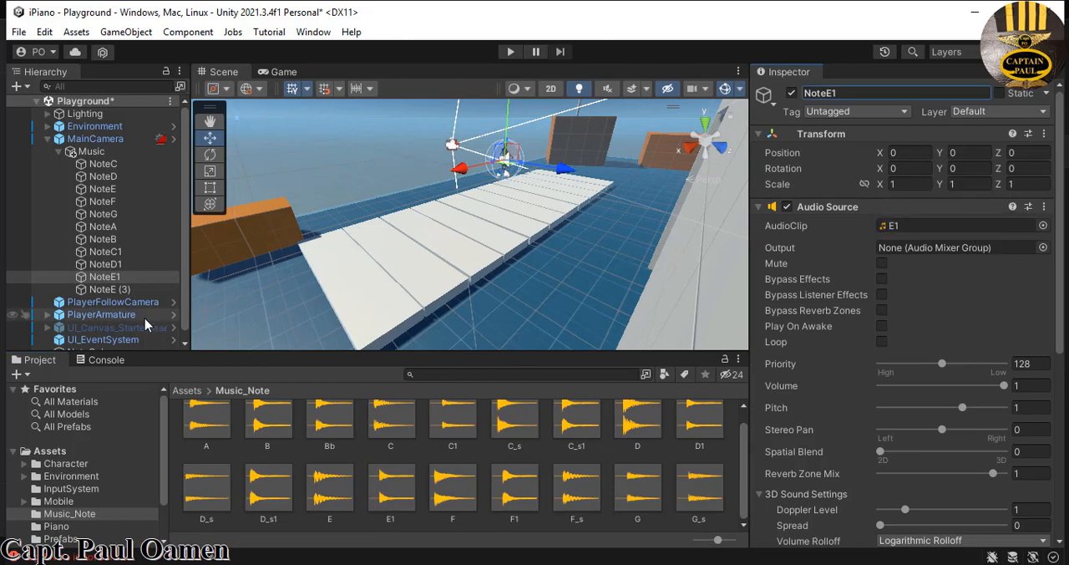
# - Rename NoteE (3) as NoteF1 and assign the F1 sound from Music_Note as its AudioClip
pyautogui.click(102, 290)
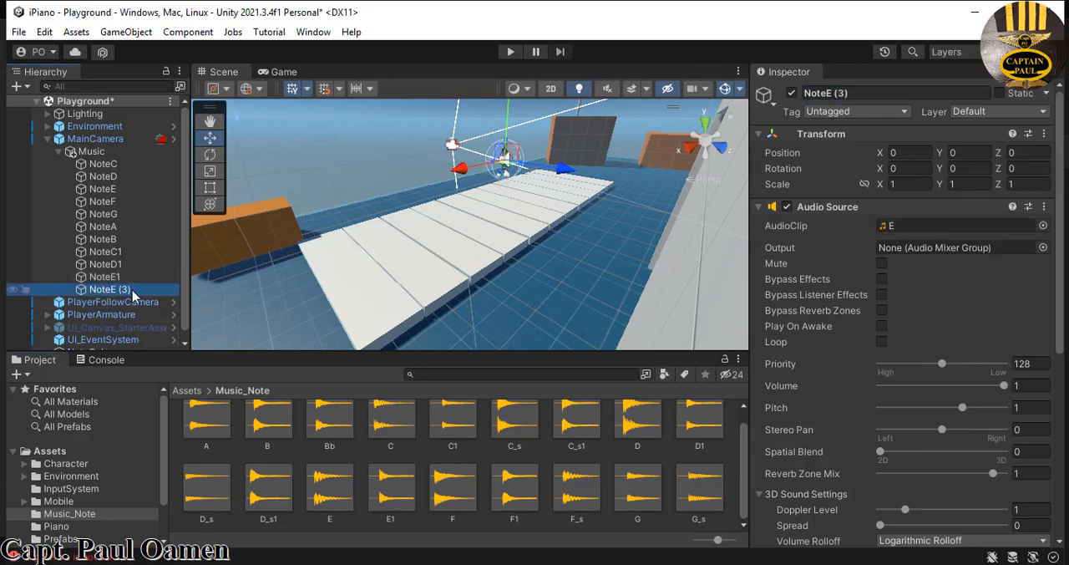
pyautogui.click(844, 94)
pyautogui.moveTo(849, 94); pyautogui.dragTo(831, 94)
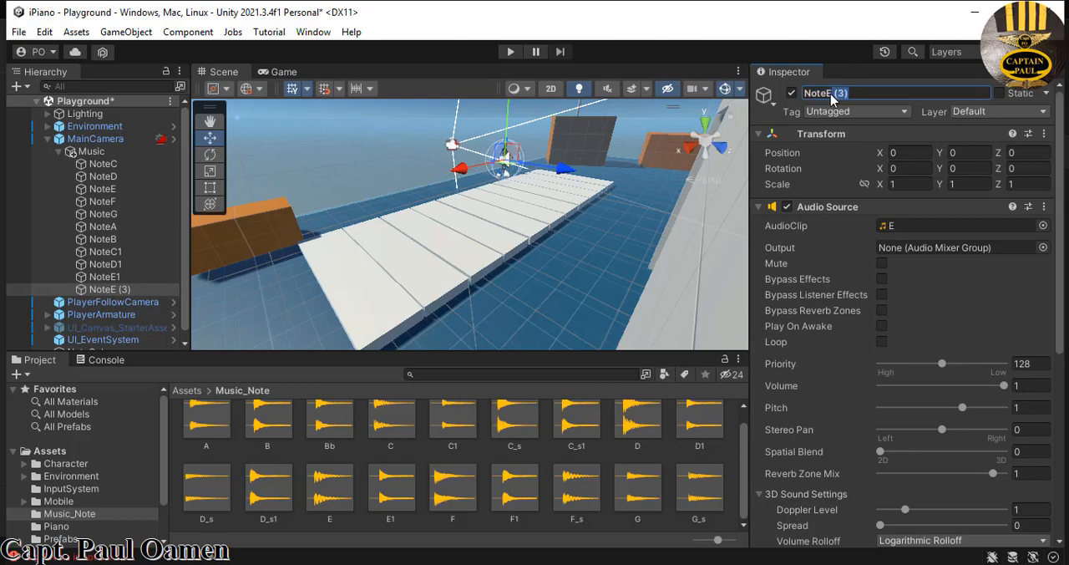
pyautogui.write('F1')
pyautogui.moveTo(538, 480); pyautogui.dragTo(946, 222)
# - Switch to PlayMusic.cs in Visual Studio and copy the C_Note, D_Note and E_Note AudioSource declarations
pyautogui.hotkey('alt', 'Tab')
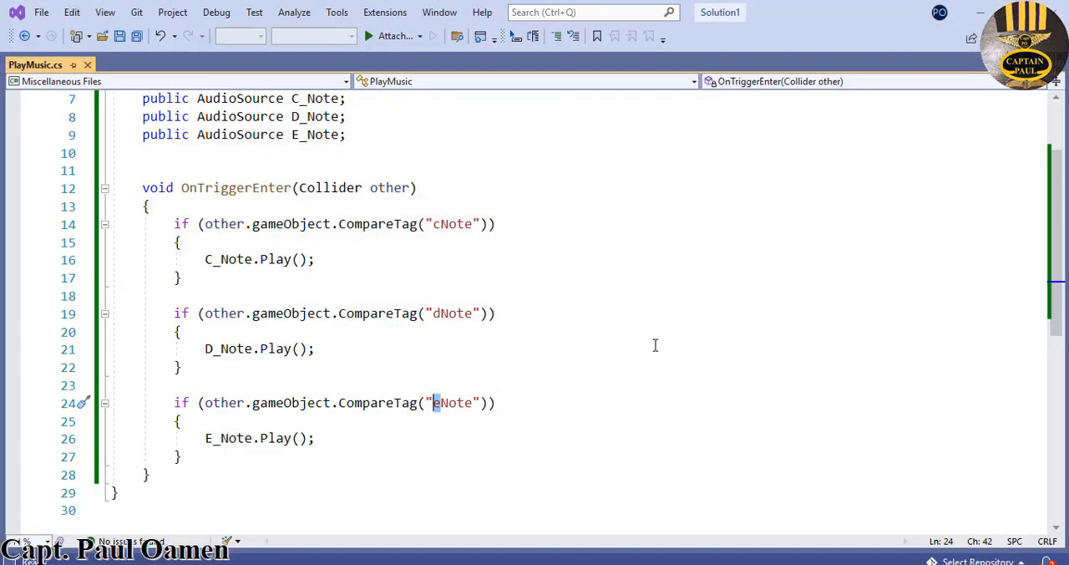
pyautogui.scroll(-1, 655, 345)
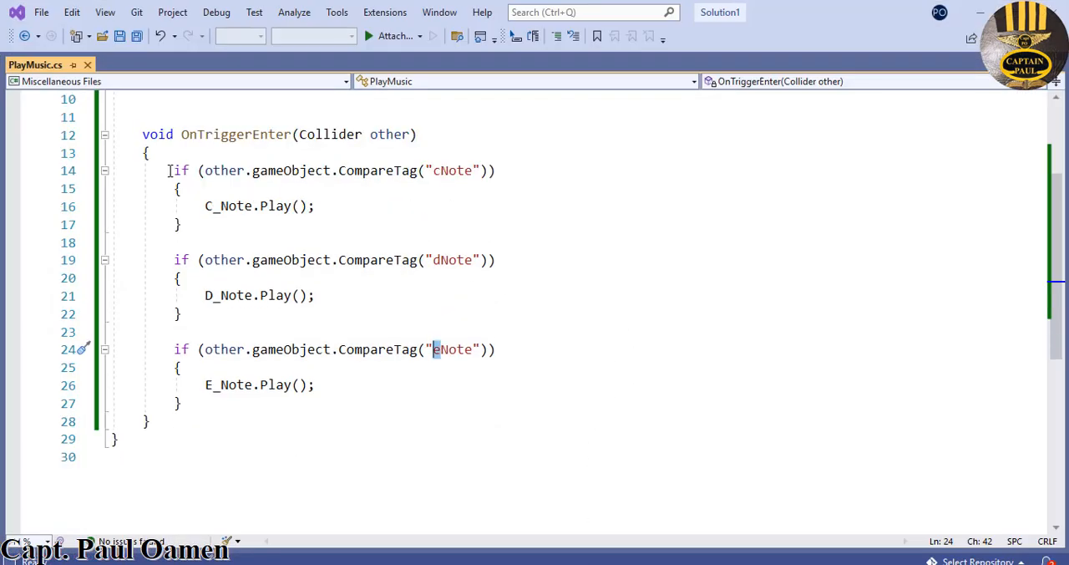
pyautogui.moveTo(169, 171); pyautogui.dragTo(206, 384)
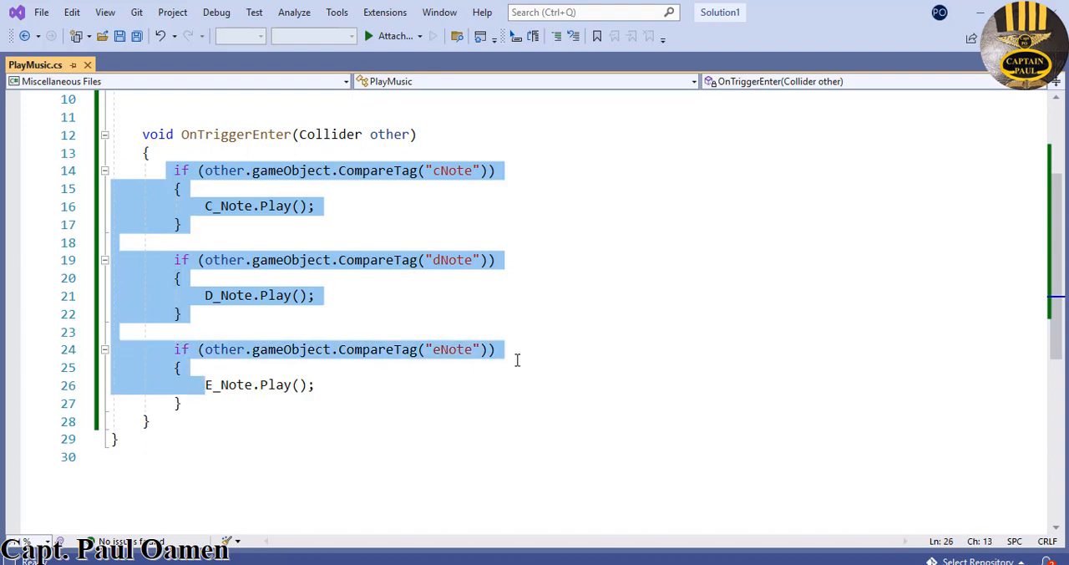
pyautogui.scroll(3, 517, 359)
pyautogui.moveTo(364, 239); pyautogui.dragTo(122, 205)
pyautogui.hotkey('ctrl', 'c')
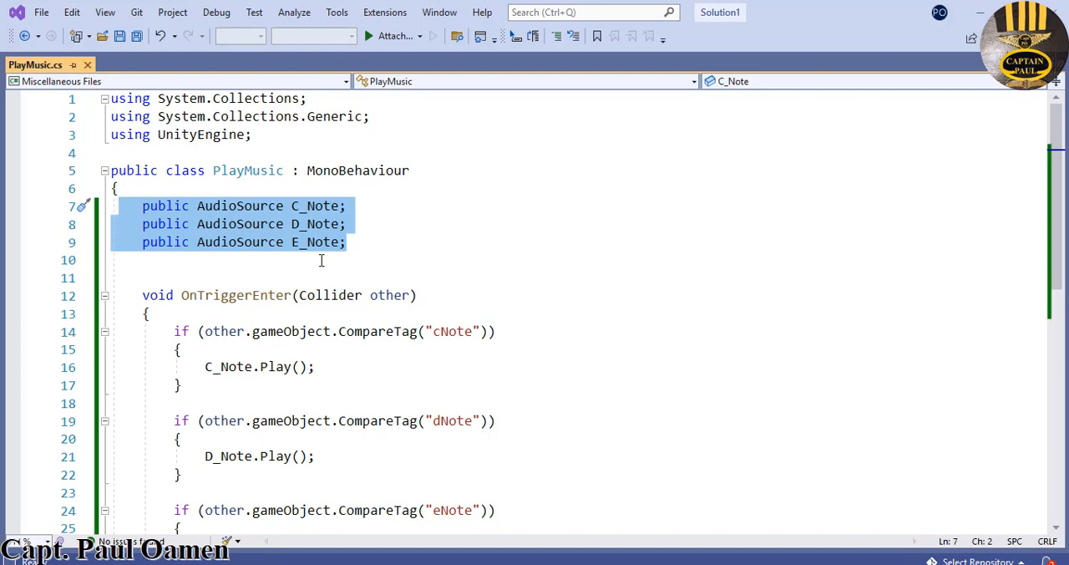
# - Paste four copies of the three AudioSource declarations below E_Note, separating the groups with blank lines
pyautogui.click(369, 242)
pyautogui.press('Down')
pyautogui.press('Return')
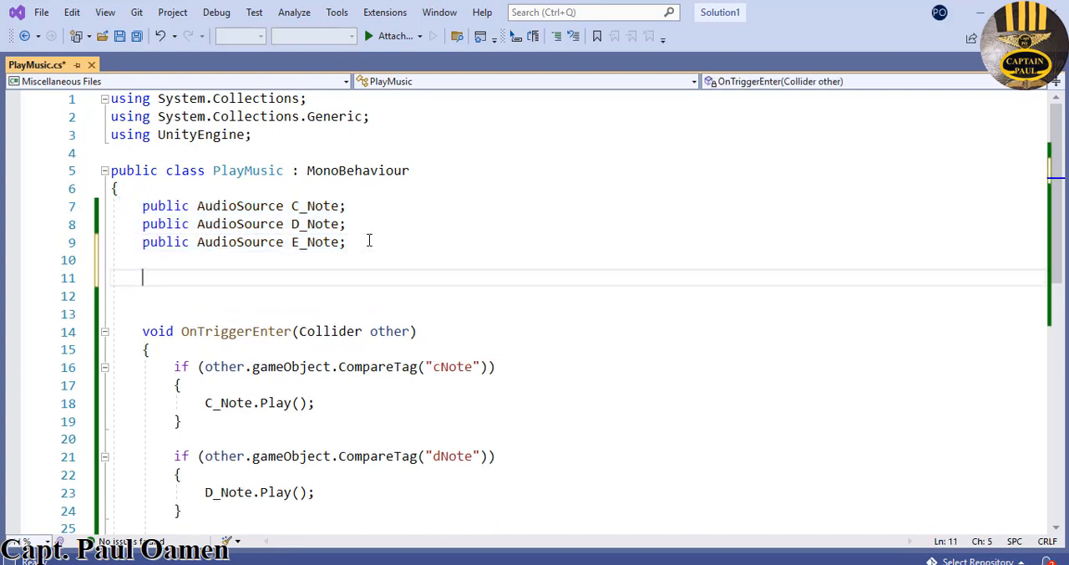
pyautogui.hotkey('ctrl', 'v')
pyautogui.press('Return')
pyautogui.press('Return')
pyautogui.hotkey('ctrl', 'v')
pyautogui.press('Return')
pyautogui.press('Return')
pyautogui.hotkey('ctrl', 'v')
pyautogui.press('Return')
pyautogui.press('Return')
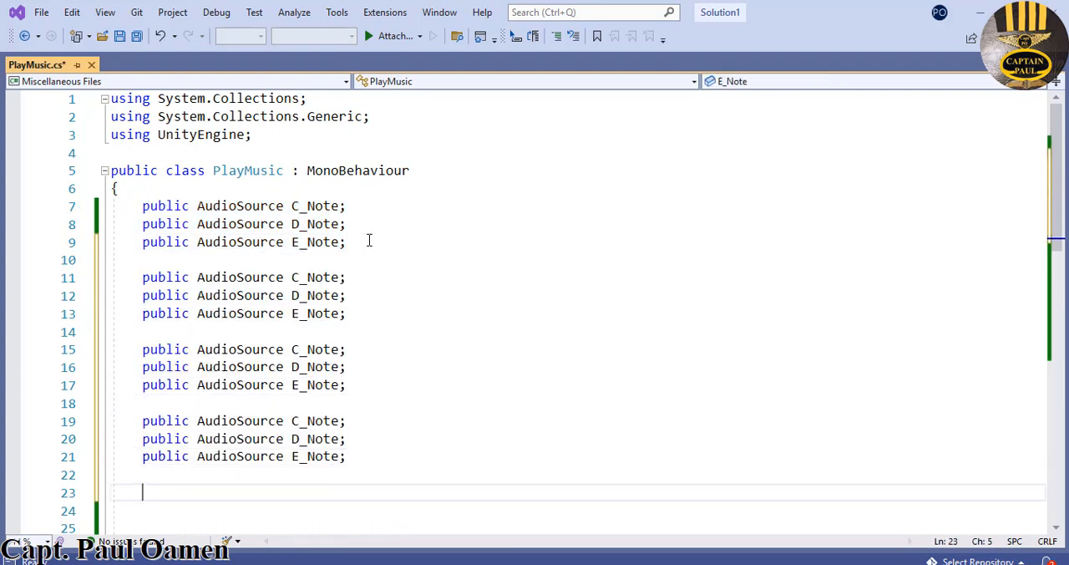
pyautogui.hotkey('ctrl', 'v')
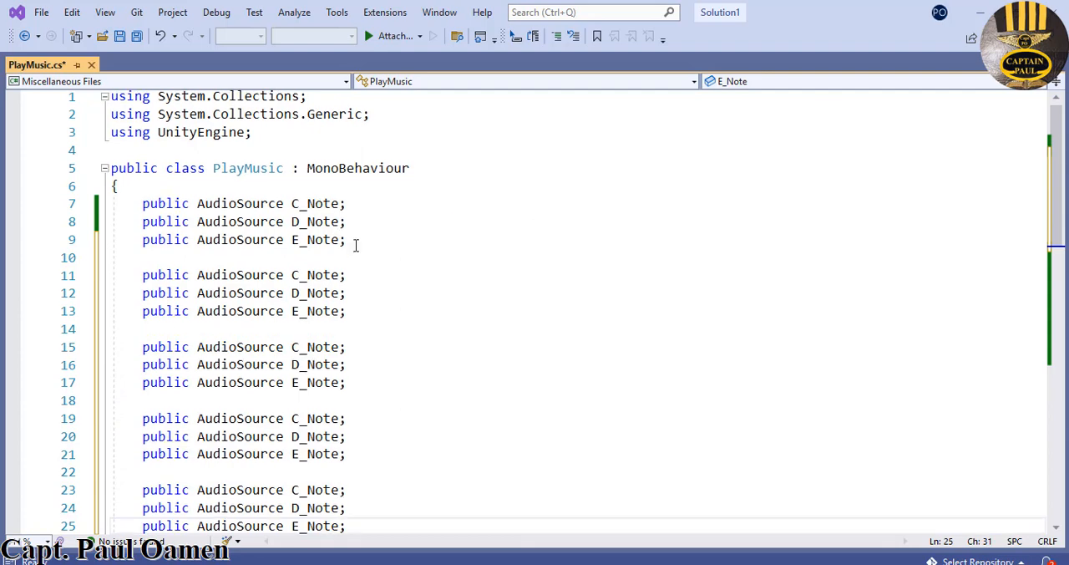
# - Add two more copies of the three AudioSource declarations above OnTriggerEnter, separated by a blank line
pyautogui.scroll(-3, 1063, 284)
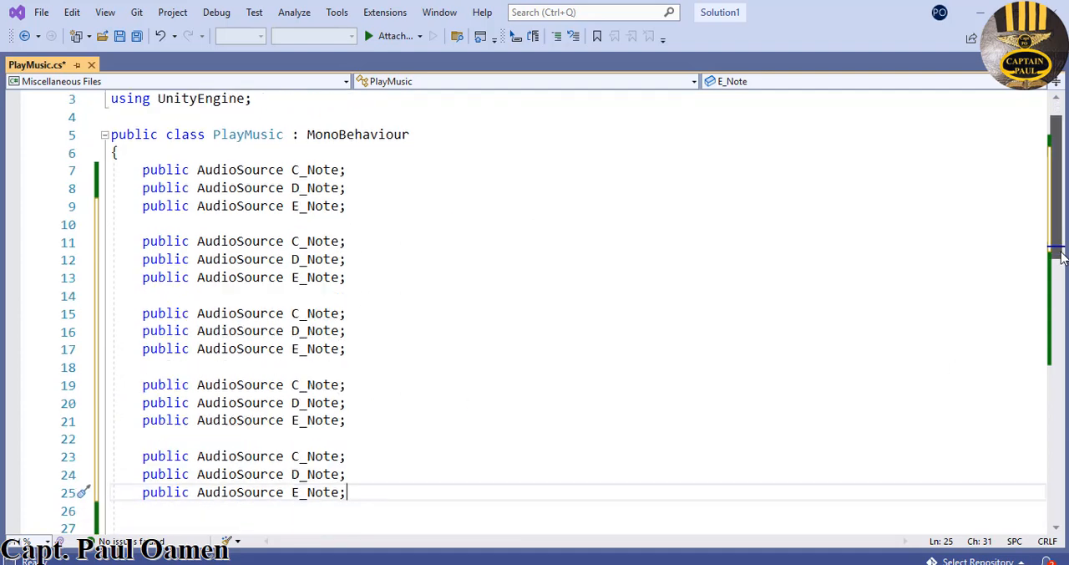
pyautogui.press('Return')
pyautogui.press('Return')
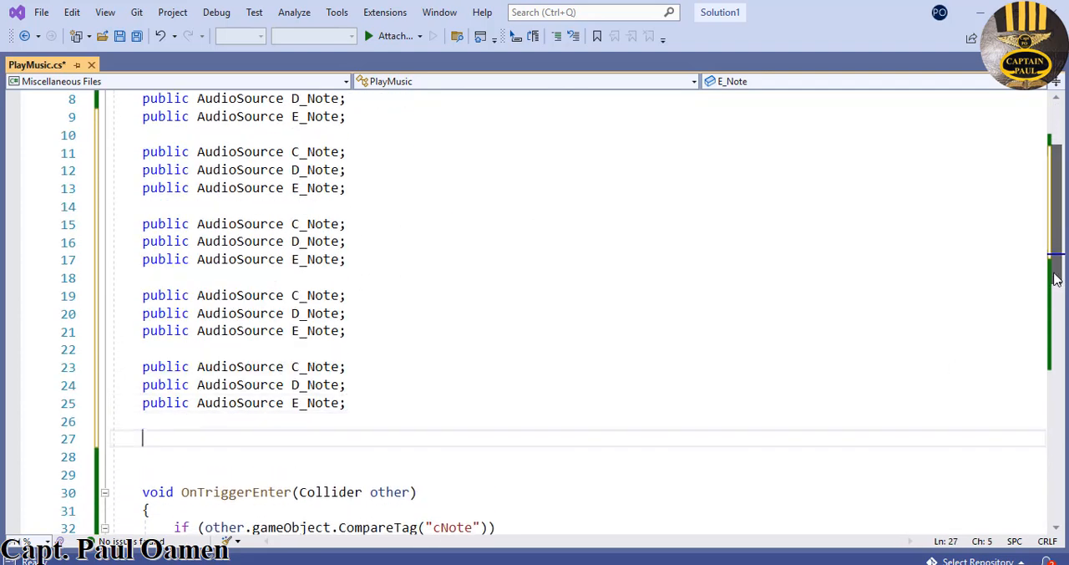
pyautogui.hotkey('ctrl', 'v')
pyautogui.press('Return')
pyautogui.press('Return')
pyautogui.hotkey('ctrl', 'v')
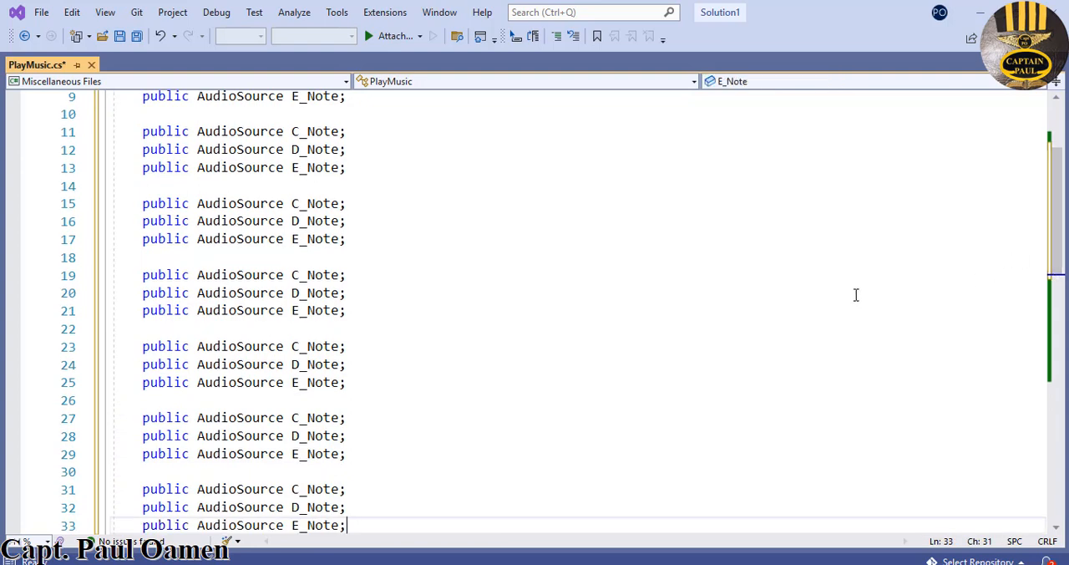
# - Rename the AudioSource variables in the first pasted group, lines 11 to 13, as F_Note, G_Note and A_Note
pyautogui.scroll(2, 766, 277)
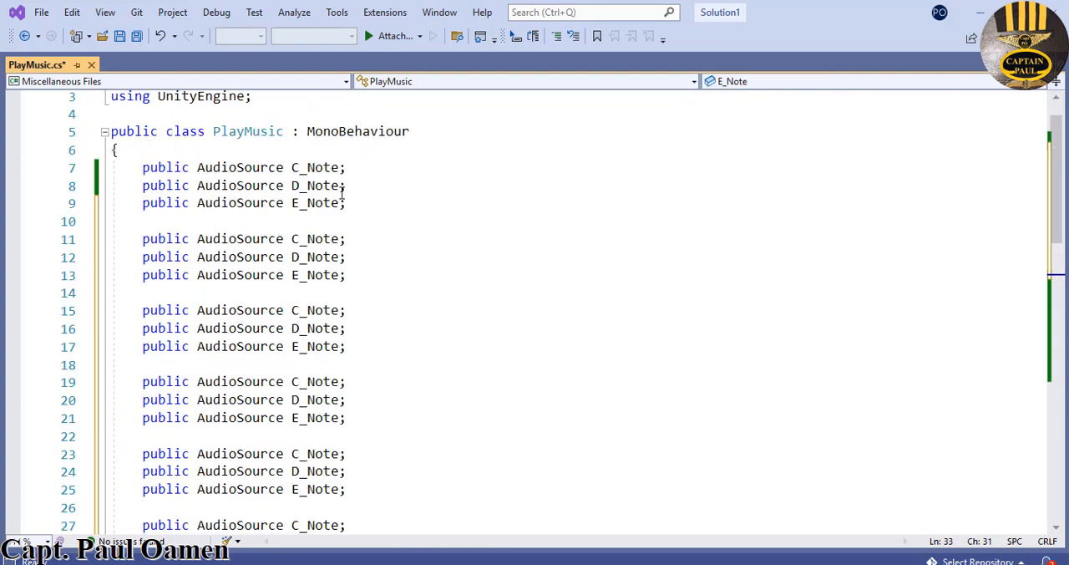
pyautogui.moveTo(343, 200); pyautogui.dragTo(279, 171)
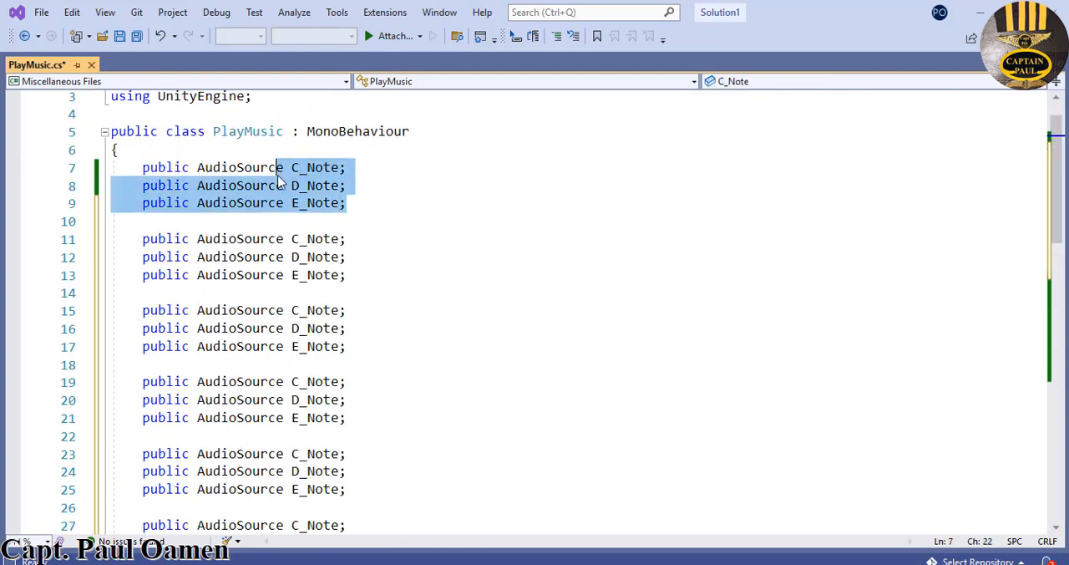
pyautogui.click(302, 241)
pyautogui.hotkey('shift', 'Left')
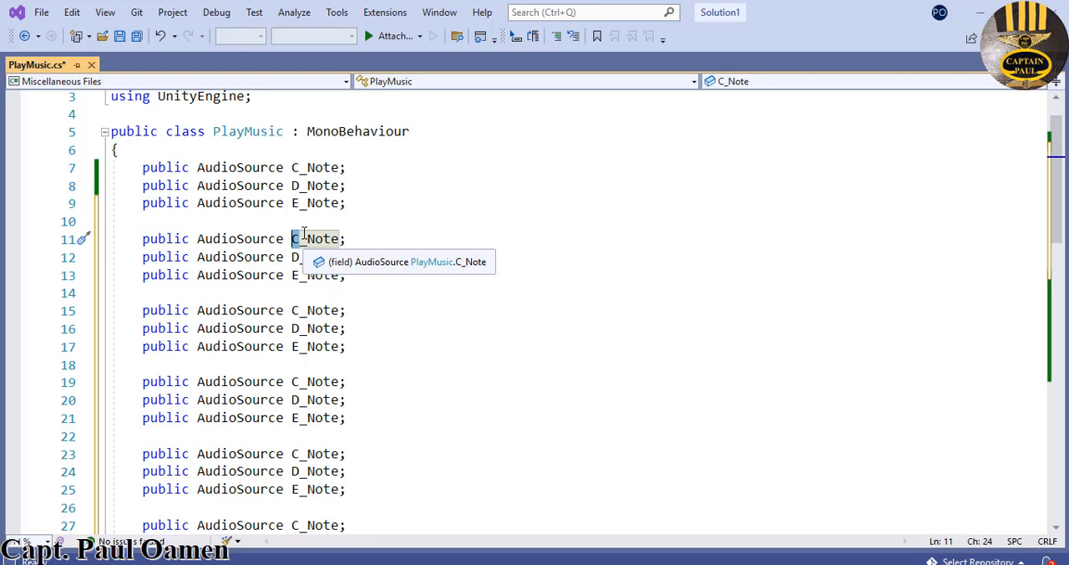
pyautogui.write('F')
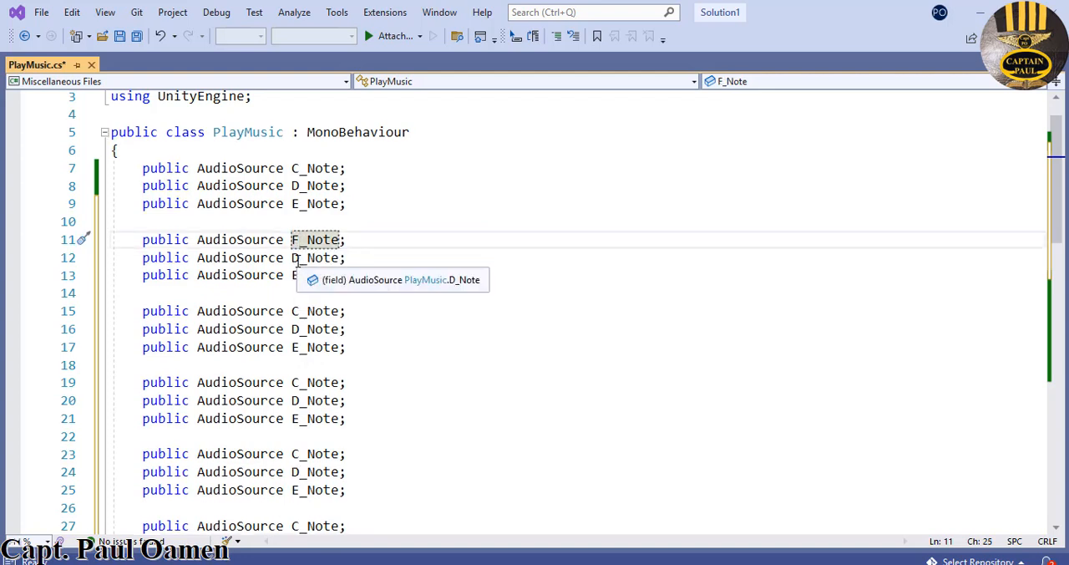
pyautogui.moveTo(298, 262)
pyautogui.mouseDown()
pyautogui.moveTo(287, 275)
pyautogui.moveTo(291, 260)
pyautogui.mouseUp()
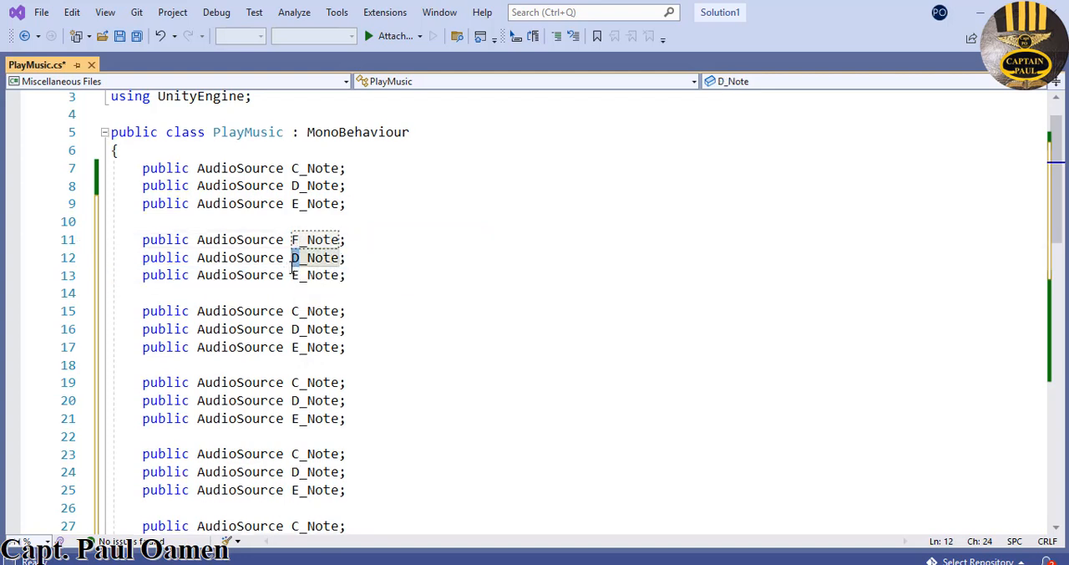
pyautogui.write('G')
pyautogui.moveTo(300, 277); pyautogui.dragTo(293, 275)
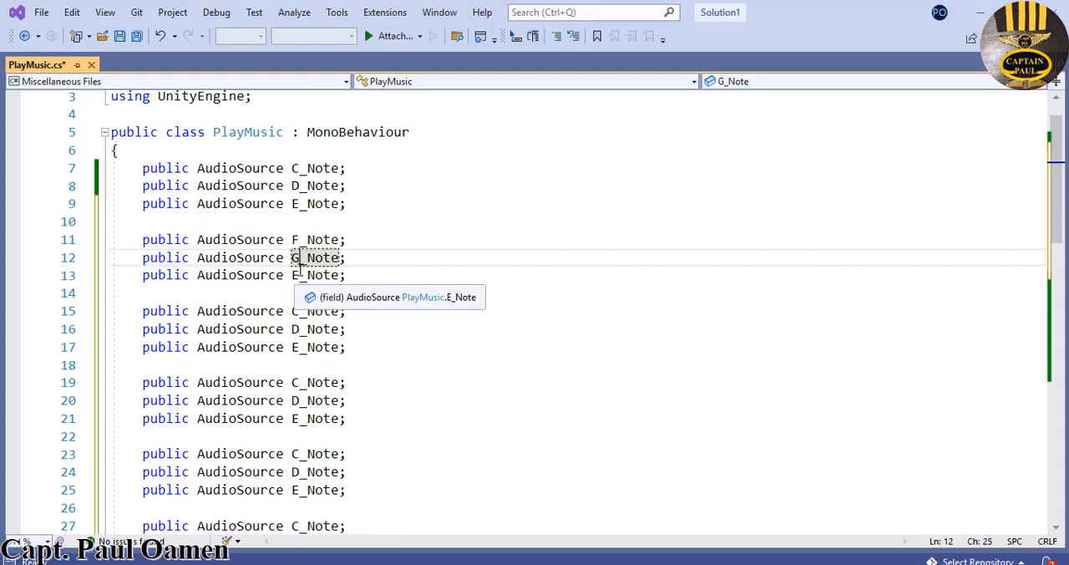
pyautogui.write('A')
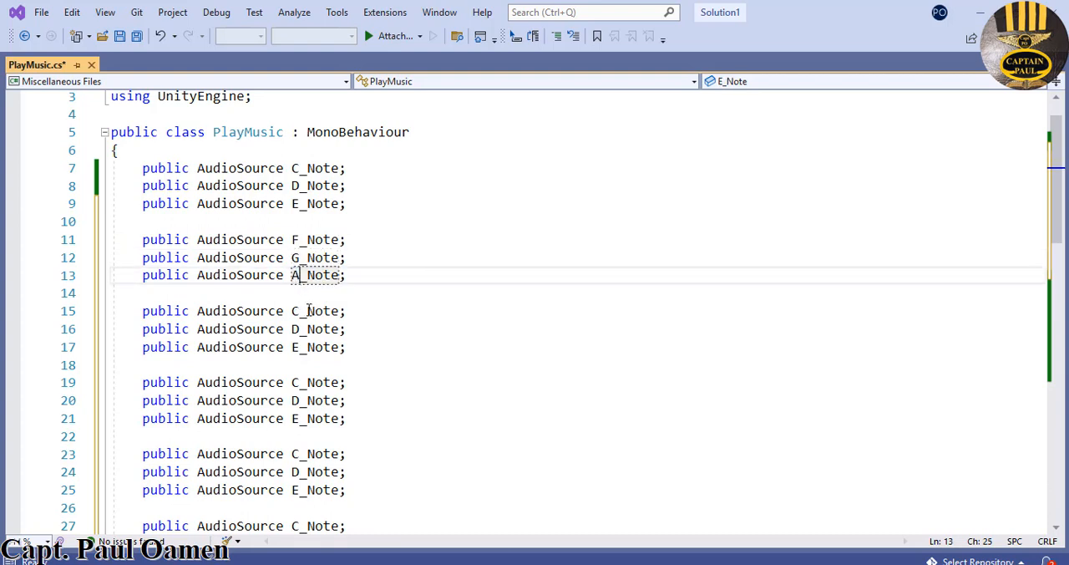
# - Rename the AudioSource variables in the second pasted group, lines 15 to 17, as B_Note, C1_Note and D1_Note
pyautogui.moveTo(300, 312); pyautogui.dragTo(293, 311)
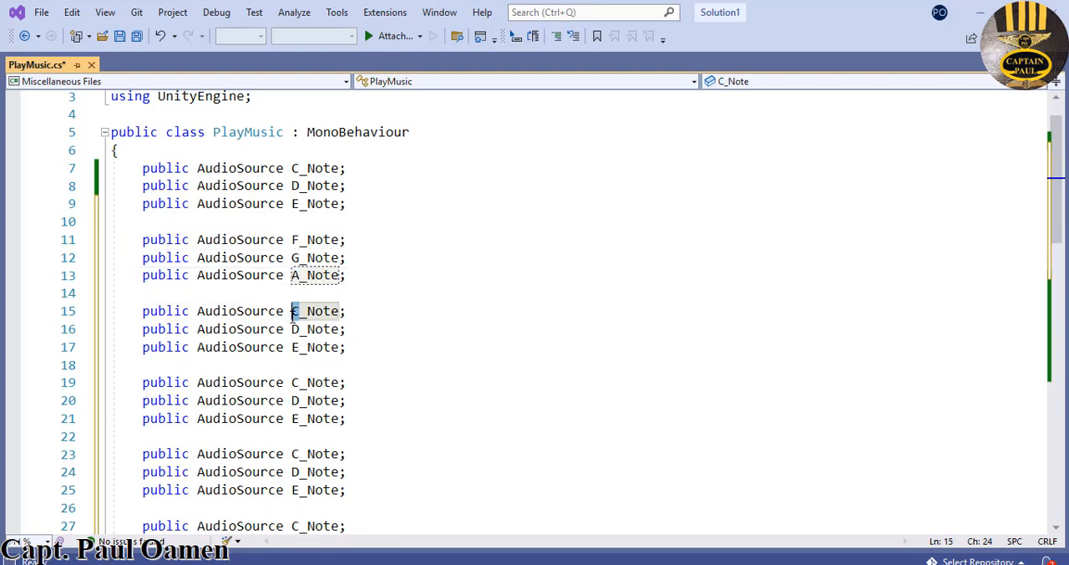
pyautogui.write('B')
pyautogui.click(297, 330)
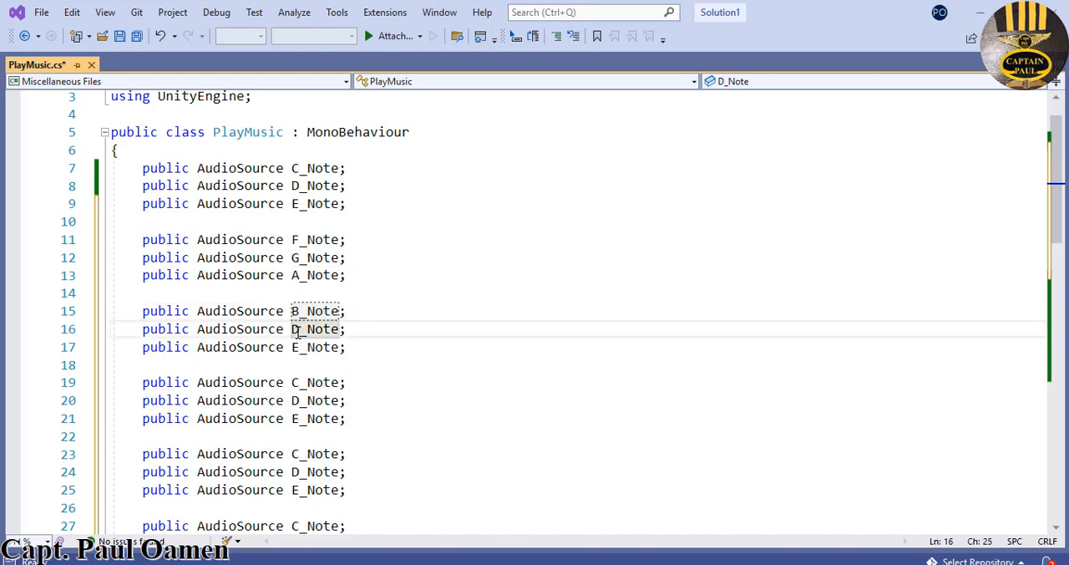
pyautogui.moveTo(297, 330); pyautogui.dragTo(292, 330)
pyautogui.write('C')
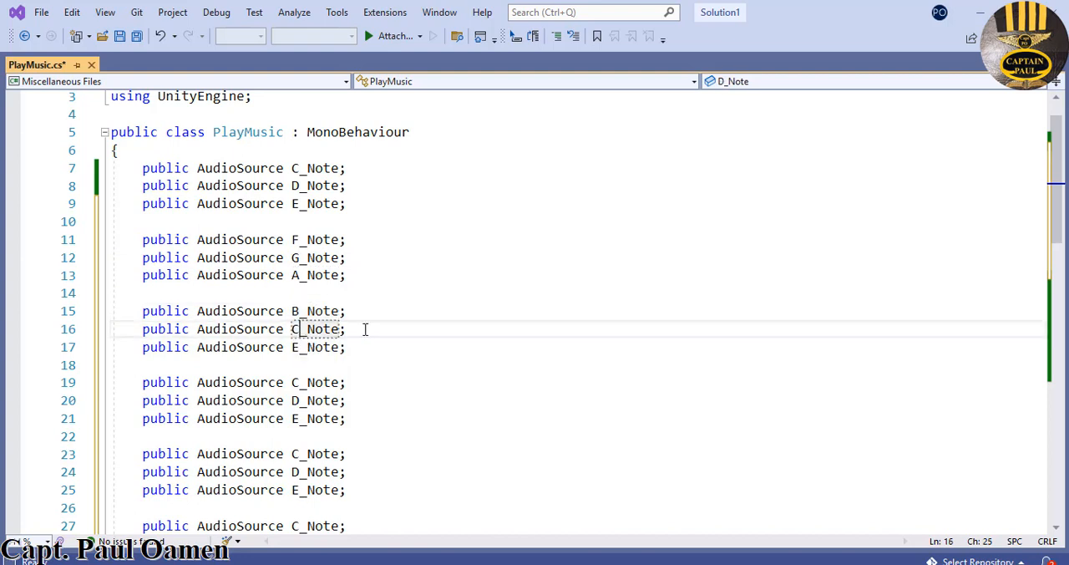
pyautogui.write('1')
pyautogui.moveTo(299, 347); pyautogui.dragTo(293, 348)
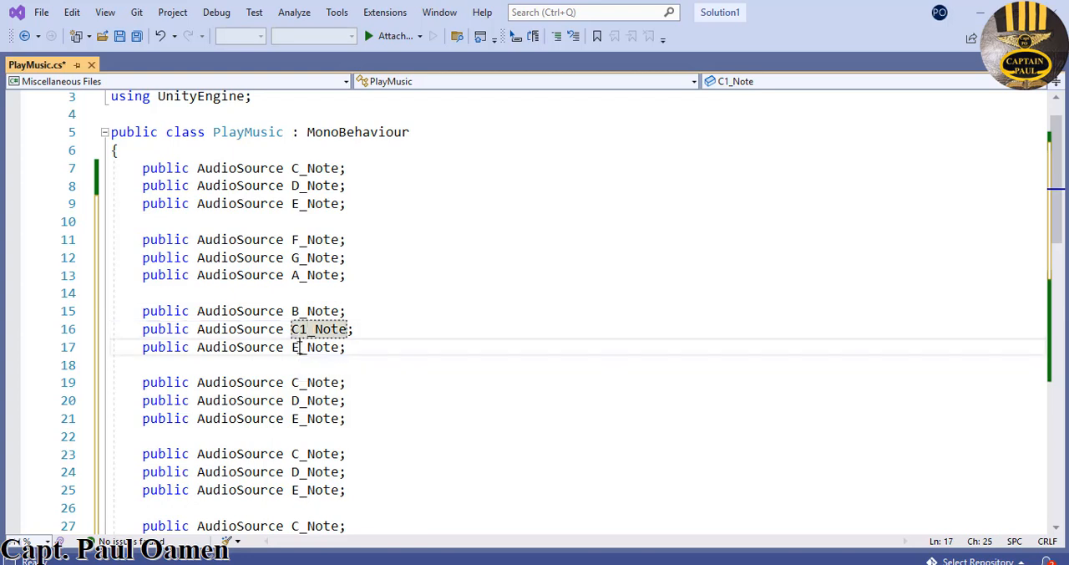
pyautogui.write('D1')
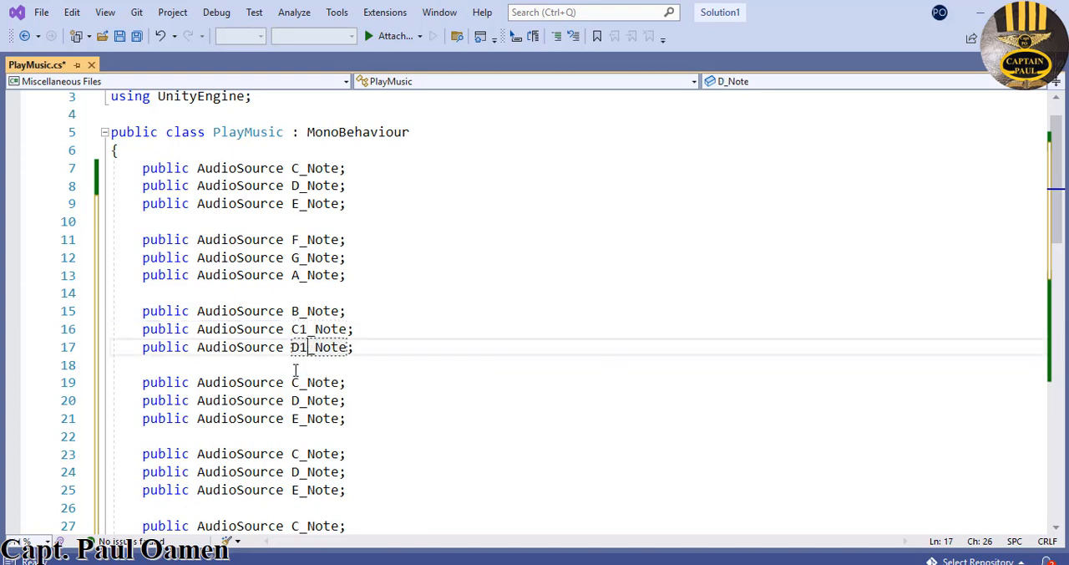
# - Rename the AudioSource variables in the third pasted group, lines 19 to 21, as E1_Note, F1_Note and CS1_Note
pyautogui.moveTo(299, 386); pyautogui.dragTo(294, 385)
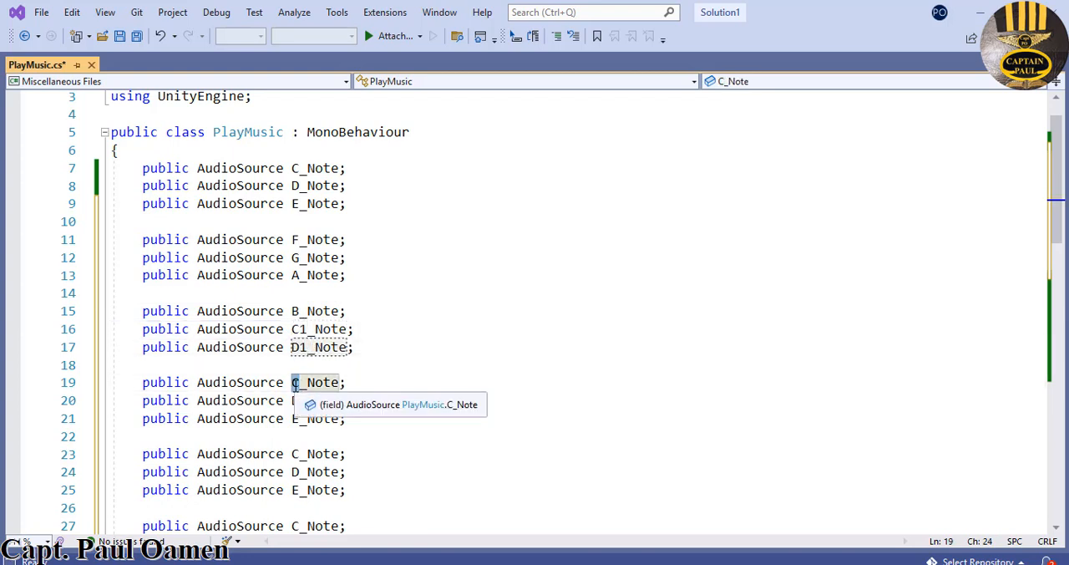
pyautogui.write('E1')
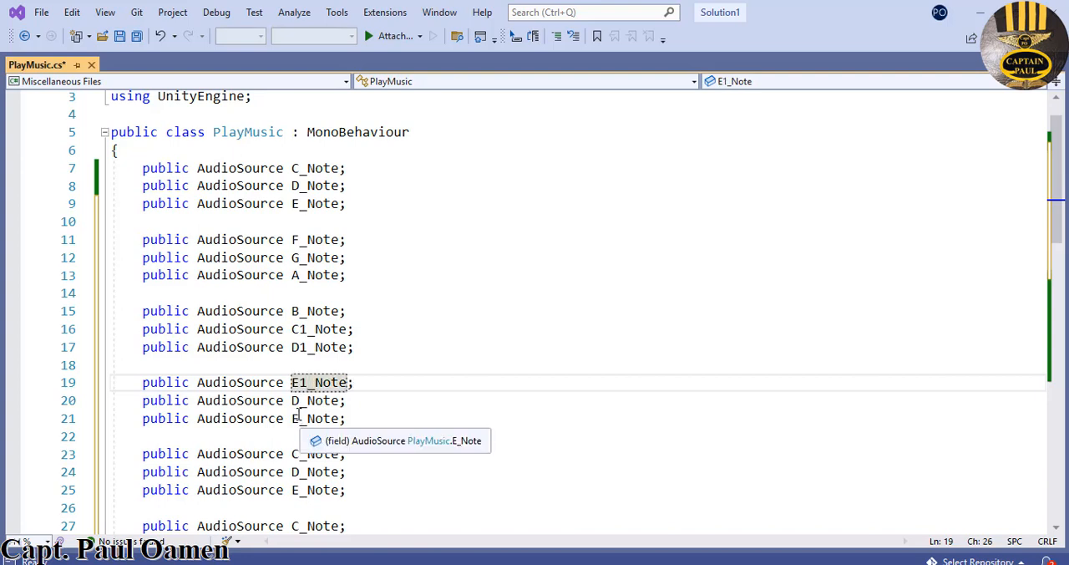
pyautogui.moveTo(299, 405); pyautogui.dragTo(293, 404)
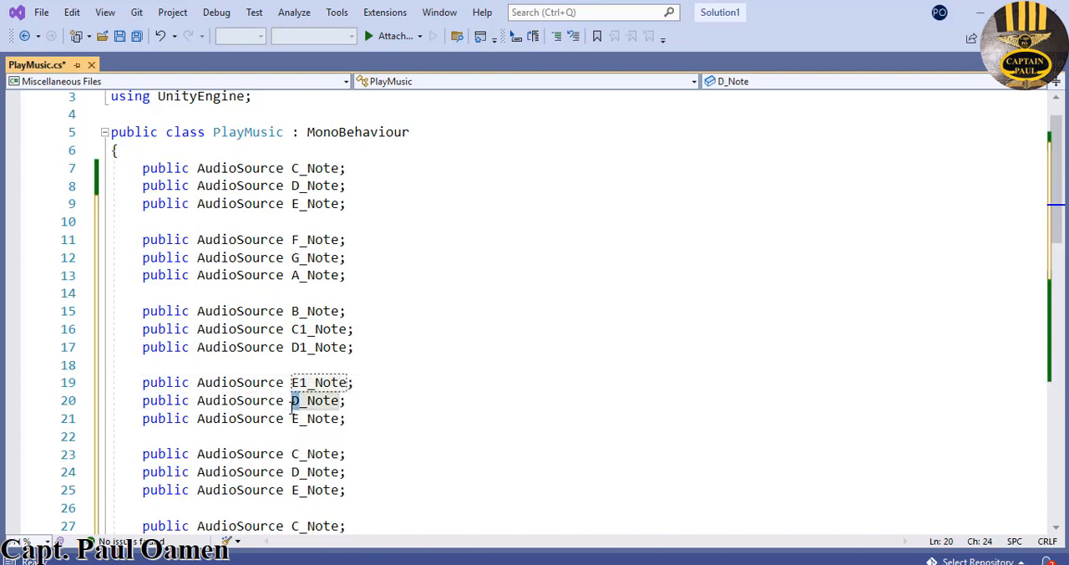
pyautogui.write('F1')
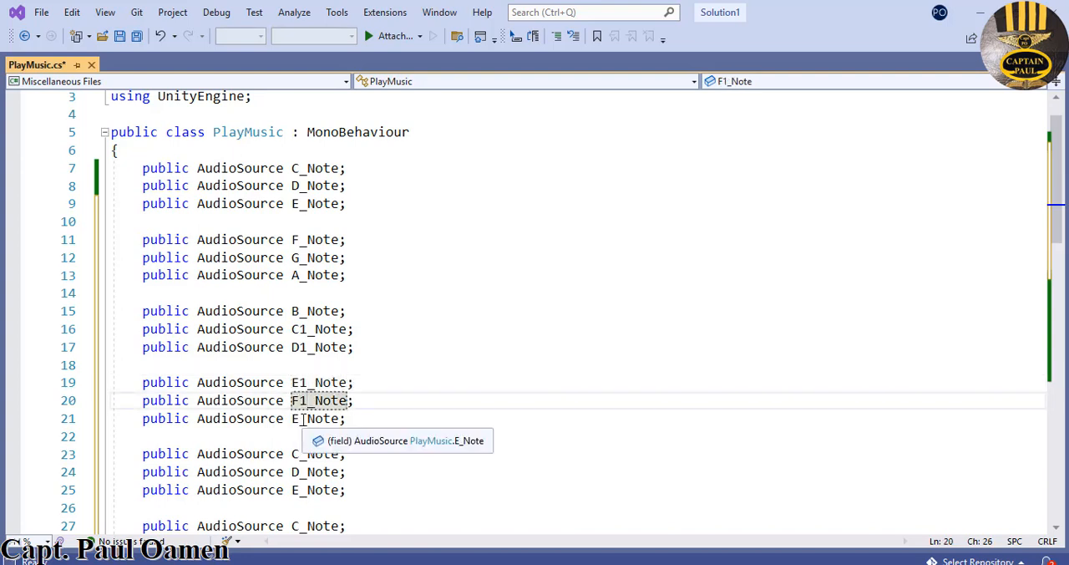
pyautogui.moveTo(301, 419); pyautogui.dragTo(294, 419)
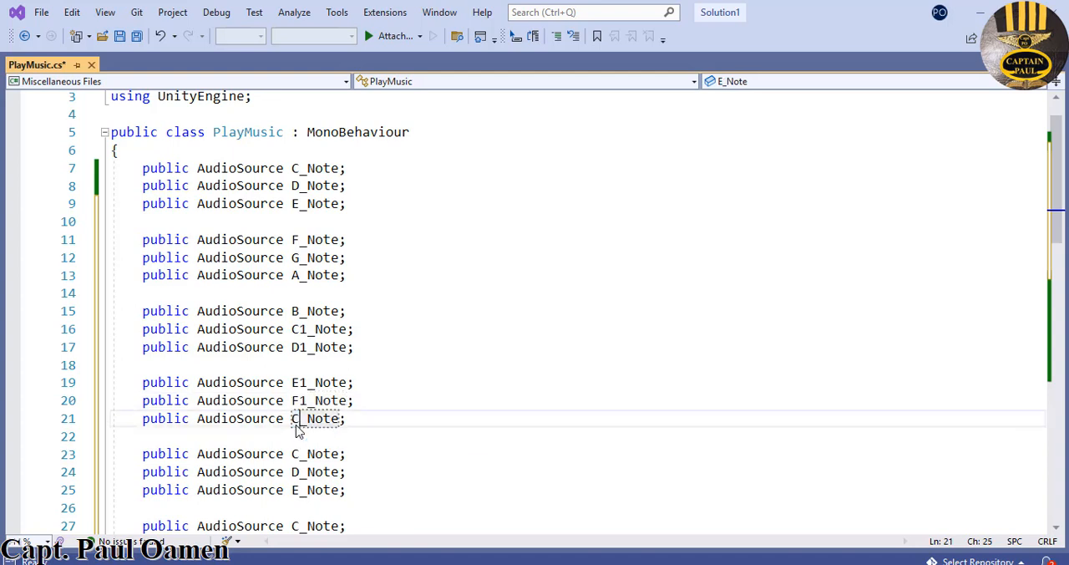
pyautogui.write('CS1')
pyautogui.press('Down')
pyautogui.press('Down')
pyautogui.press('Down')
pyautogui.press('Down')
pyautogui.press('Down')
pyautogui.press('Down')
pyautogui.press('Down')
pyautogui.press('Down')
pyautogui.press('Down')
pyautogui.press('Down')
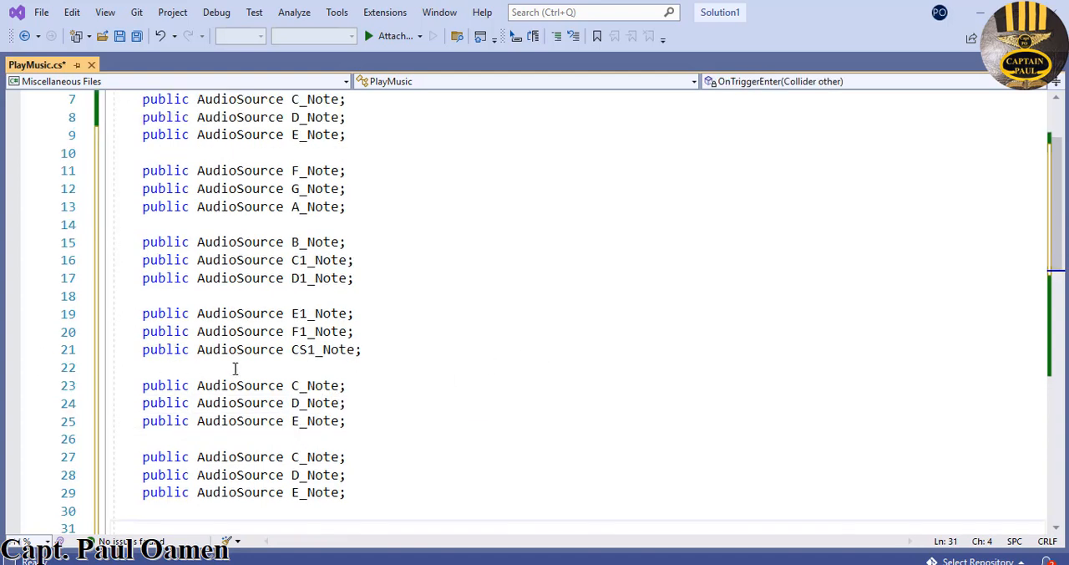
# - Rename the first AudioSource variable of the fourth pasted group, on line 23, as DS1_Note
pyautogui.moveTo(299, 387); pyautogui.dragTo(292, 387)
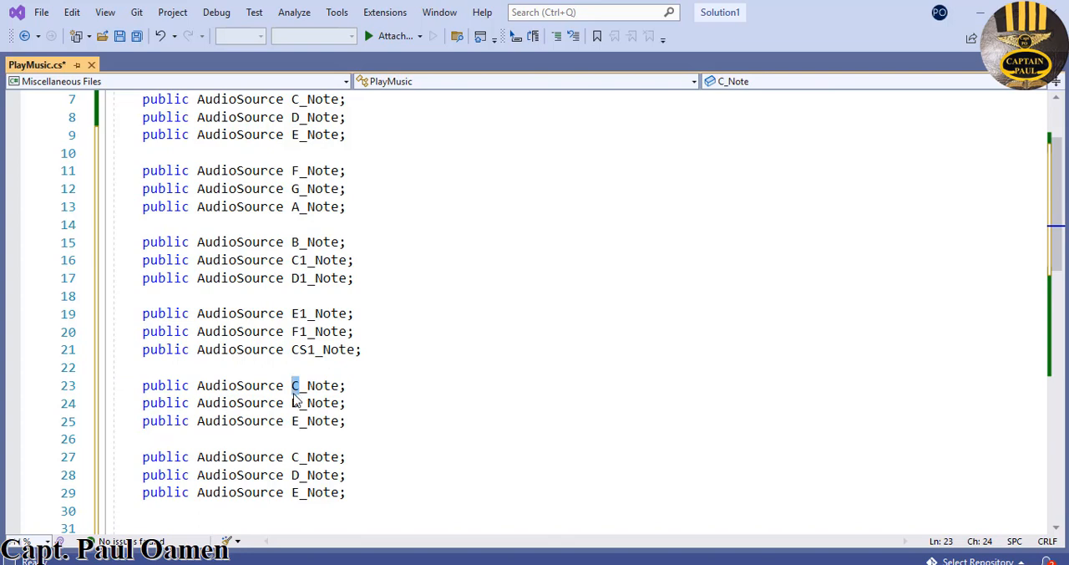
pyautogui.write('DS1')
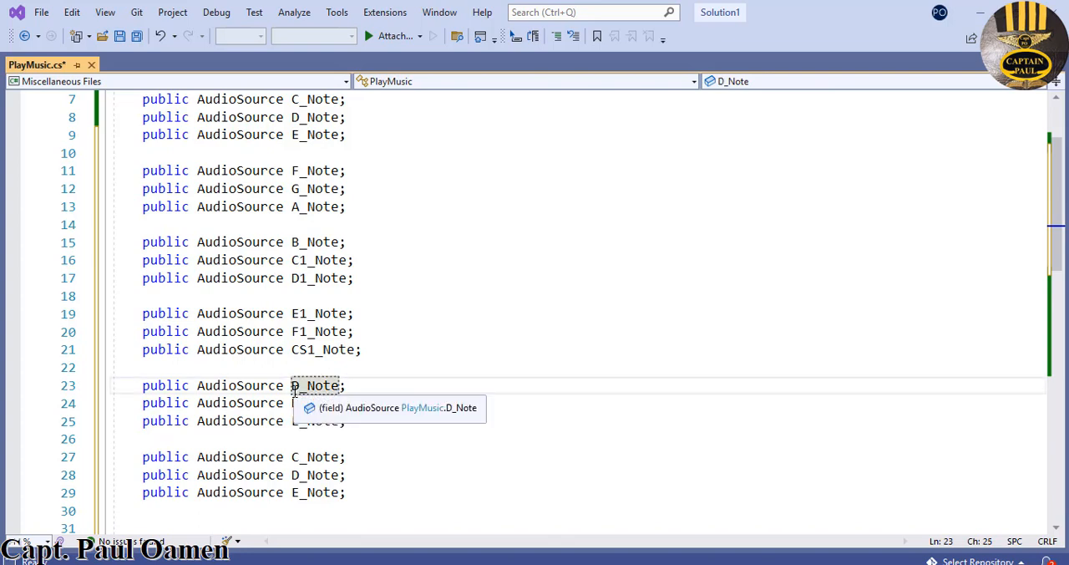
pyautogui.moveTo(300, 403); pyautogui.dragTo(293, 404)
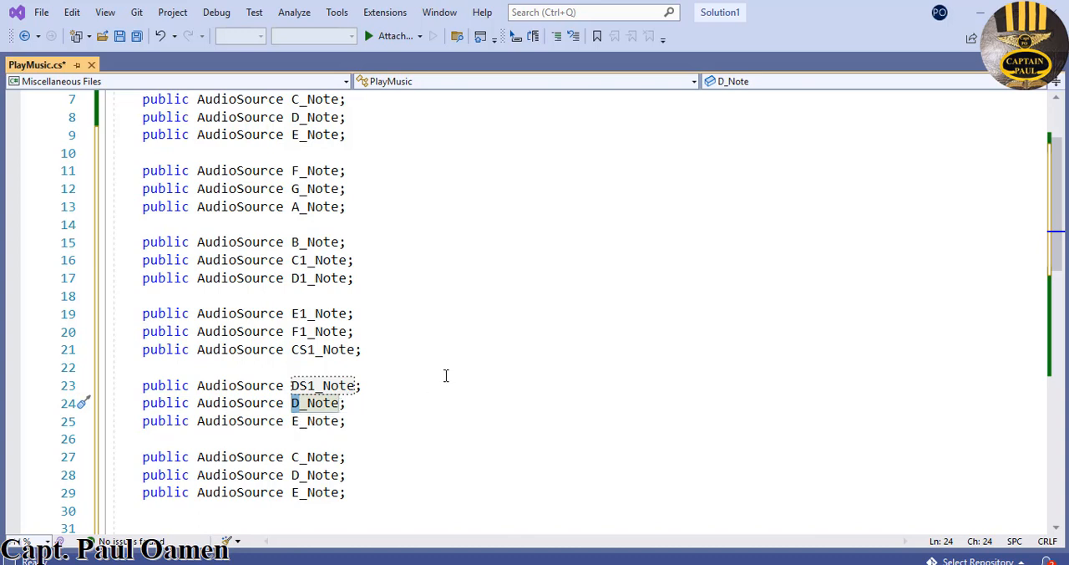
# - Remove the digit from CS1_Note and DS1_Note, making the variables CS_Note and DS_Note
pyautogui.click(316, 349)
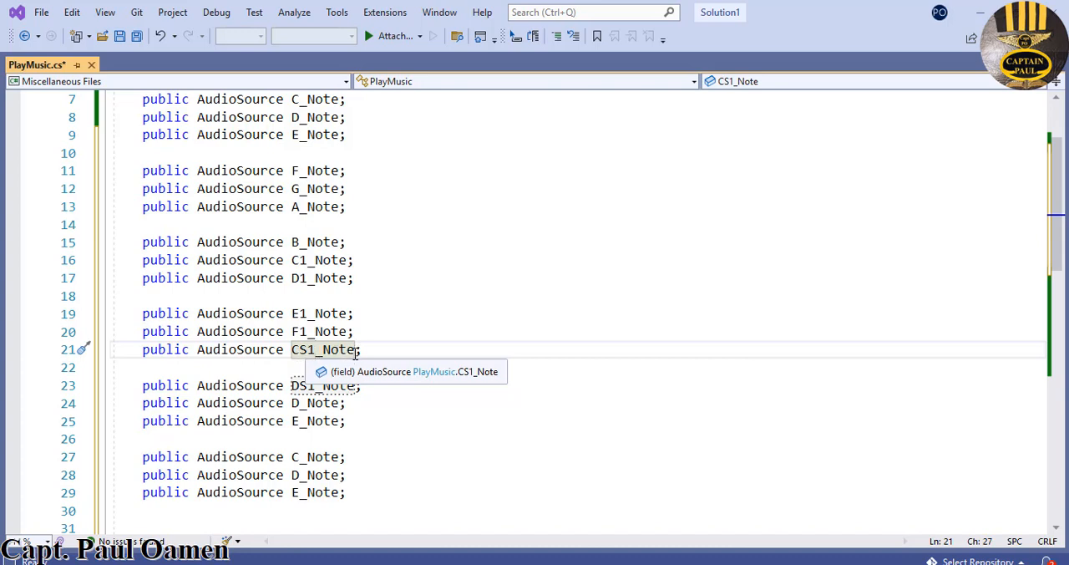
pyautogui.press('BackSpace')
pyautogui.click(316, 385)
pyautogui.press('BackSpace')
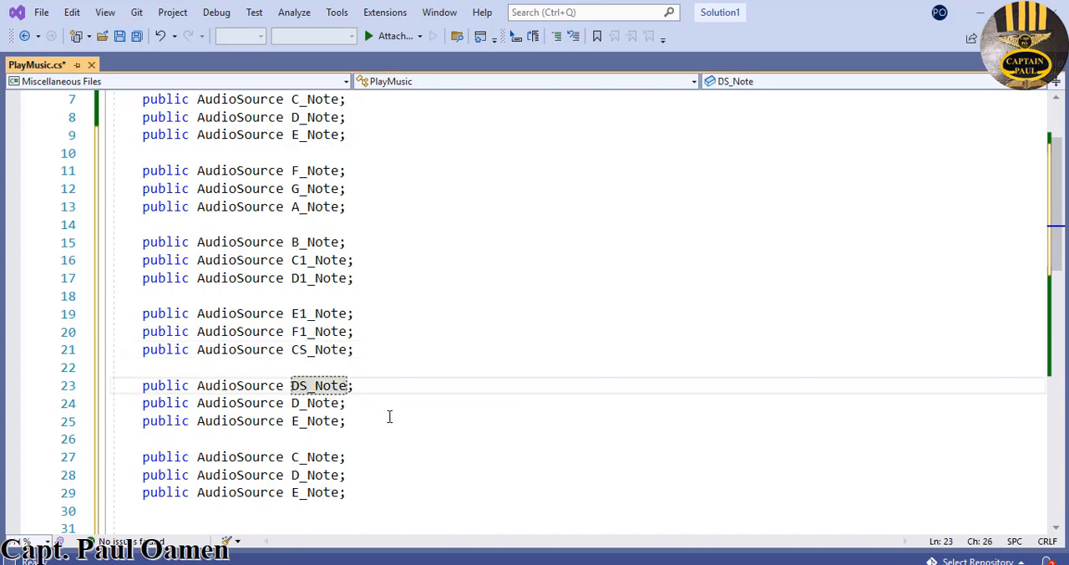
# - Rename the AudioSource variable on line 24, directly below DS_Note, as FS_Note
pyautogui.moveTo(300, 406); pyautogui.dragTo(292, 406)
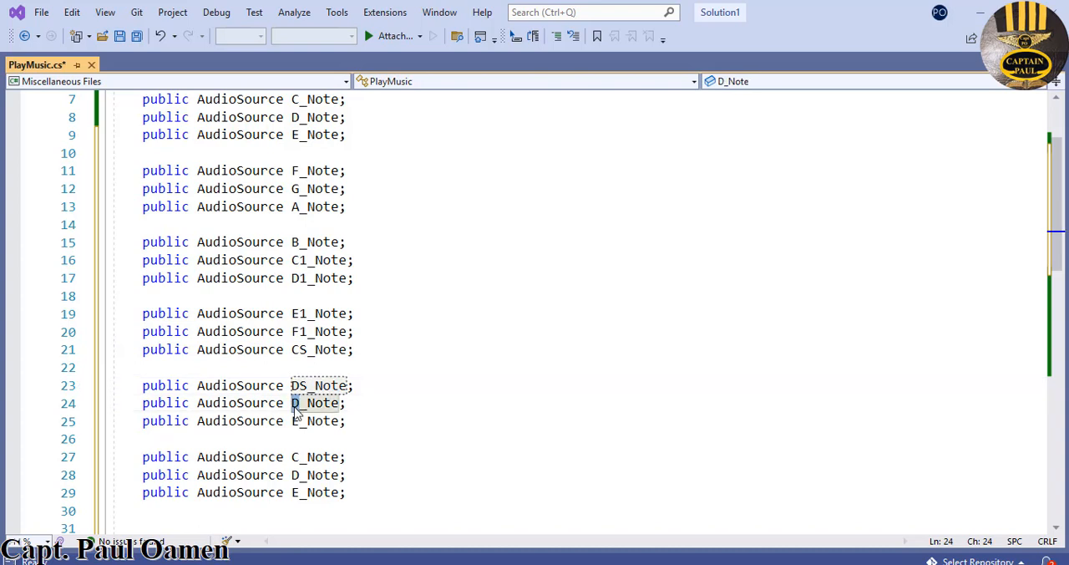
pyautogui.write('FS')
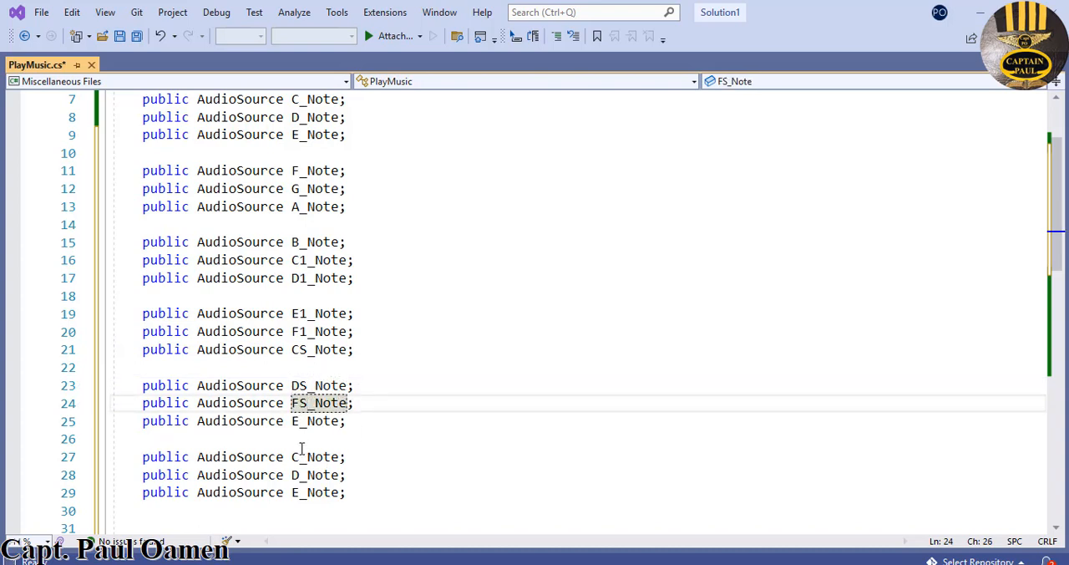
# - Rename the AudioSource variables on lines 25 and 27 as GS_Note and BB_Note
pyautogui.moveTo(300, 422); pyautogui.dragTo(292, 422)
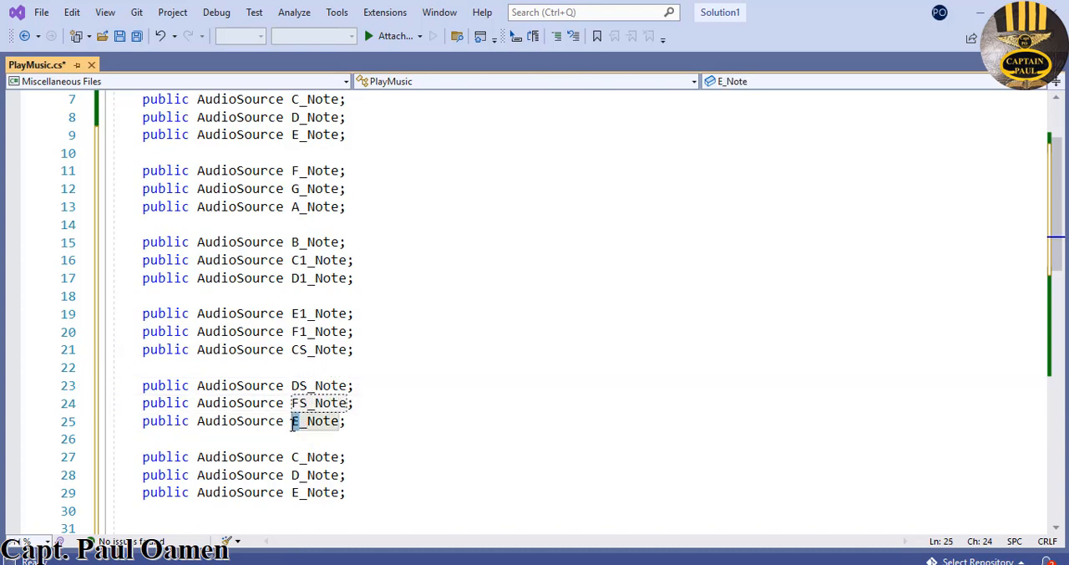
pyautogui.write('GS')
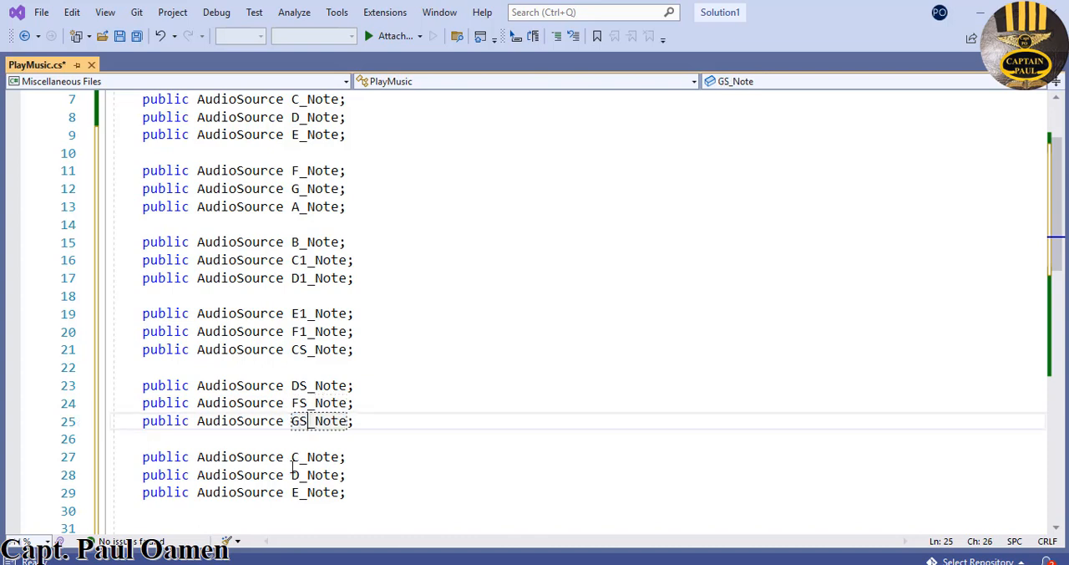
pyautogui.moveTo(300, 458); pyautogui.dragTo(293, 457)
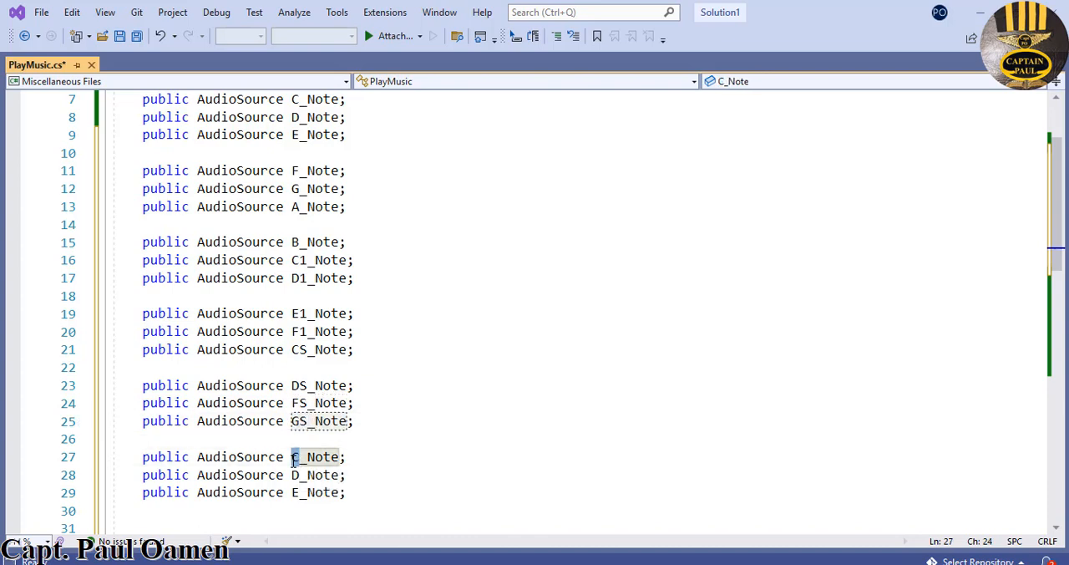
pyautogui.write('B')
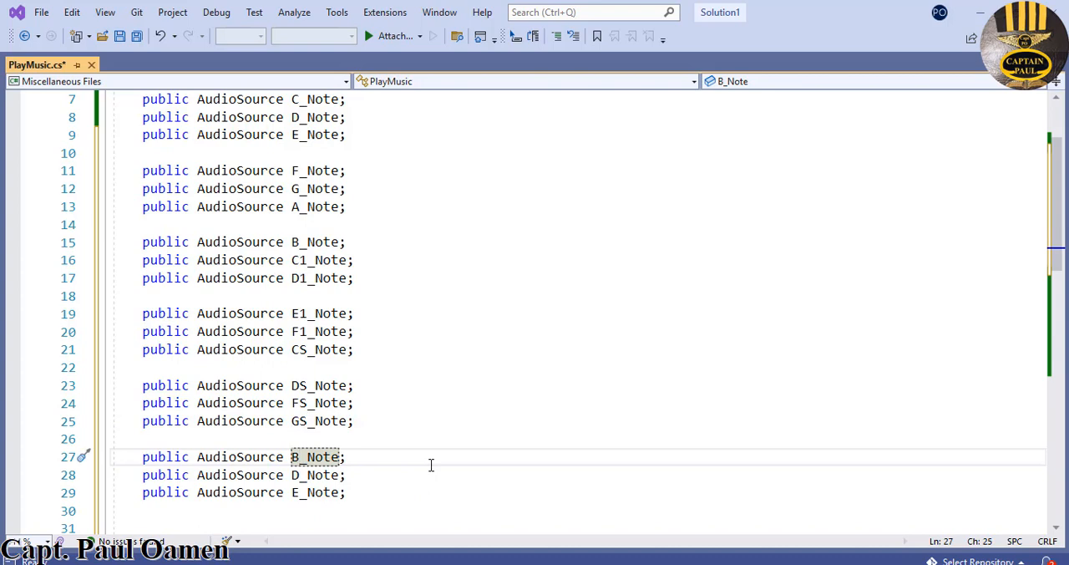
pyautogui.write('B')
pyautogui.press('Down')
pyautogui.press('Left')
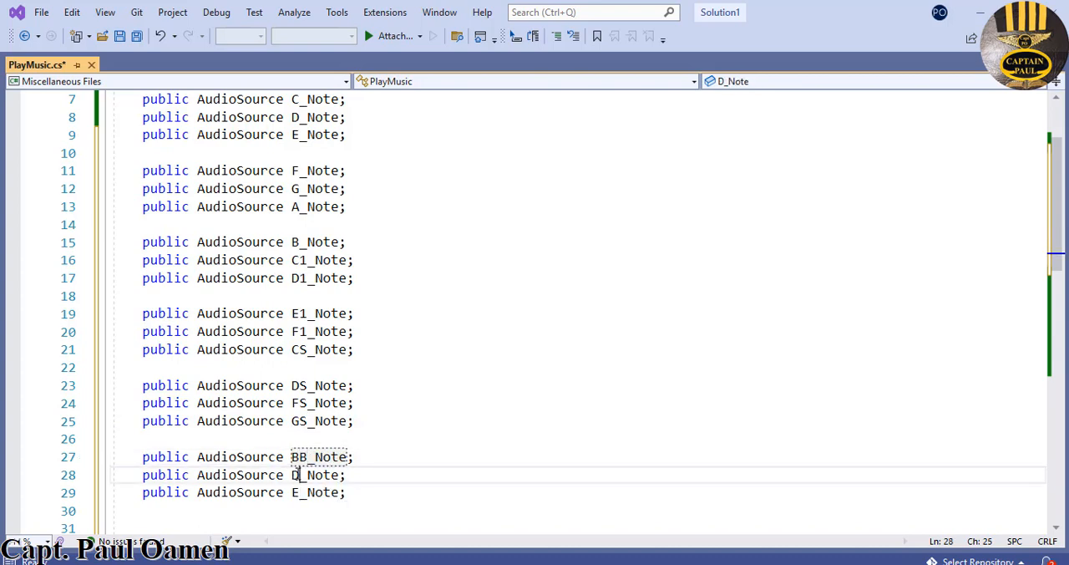
# - Rename the last two AudioSource variables, on lines 28 and 29, as CS1_Note and DS1_Note
pyautogui.moveTo(300, 474); pyautogui.dragTo(292, 474)
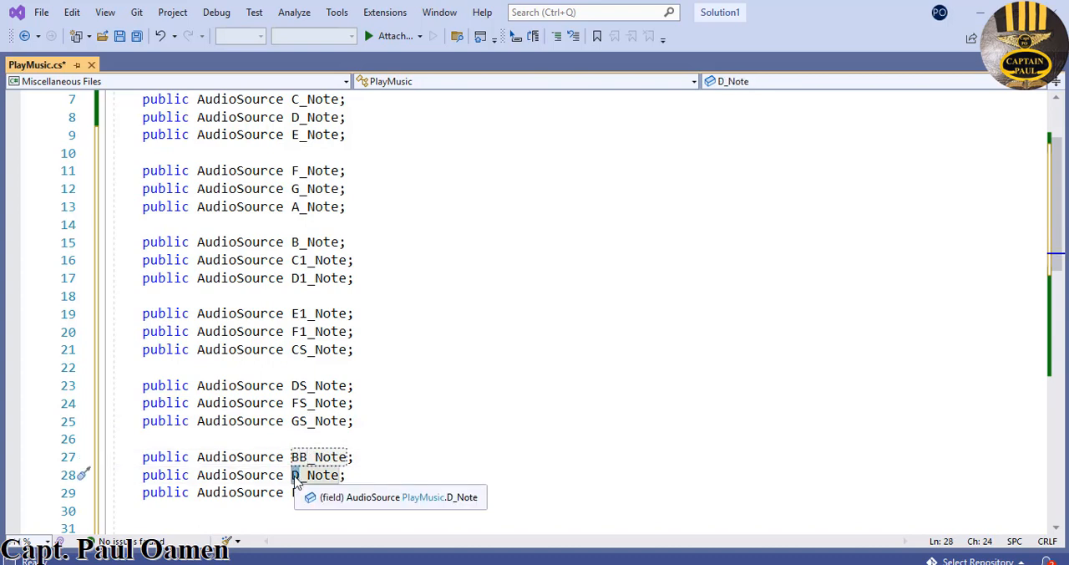
pyautogui.write('CS1')
pyautogui.moveTo(299, 493); pyautogui.dragTo(292, 493)
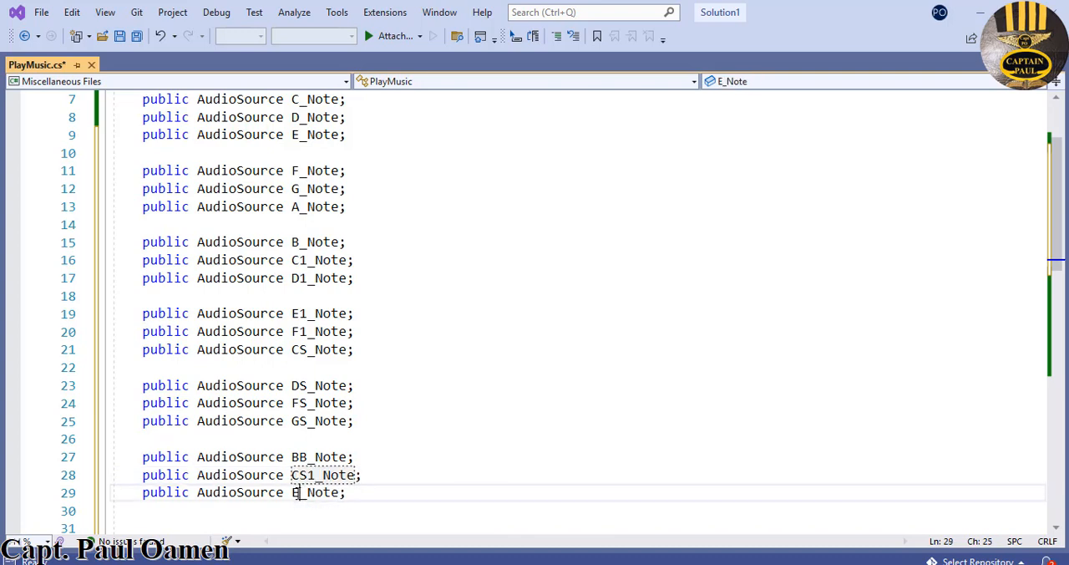
pyautogui.write('DS1')
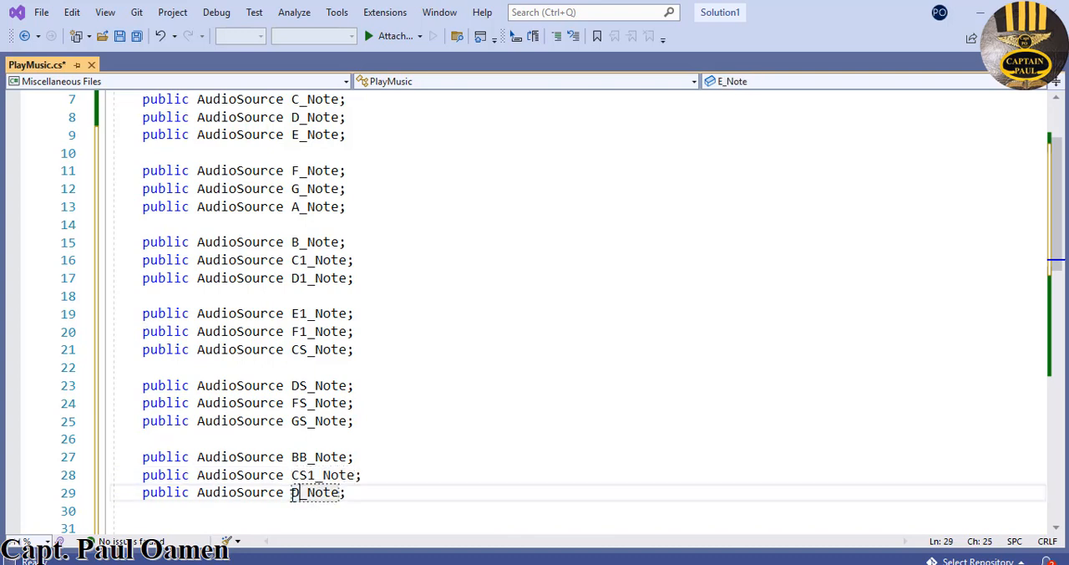
pyautogui.click(401, 479)
# - Review the full list of AudioSource declarations and the if blocks in the OnTriggerEnter method
pyautogui.scroll(2, 423, 350)
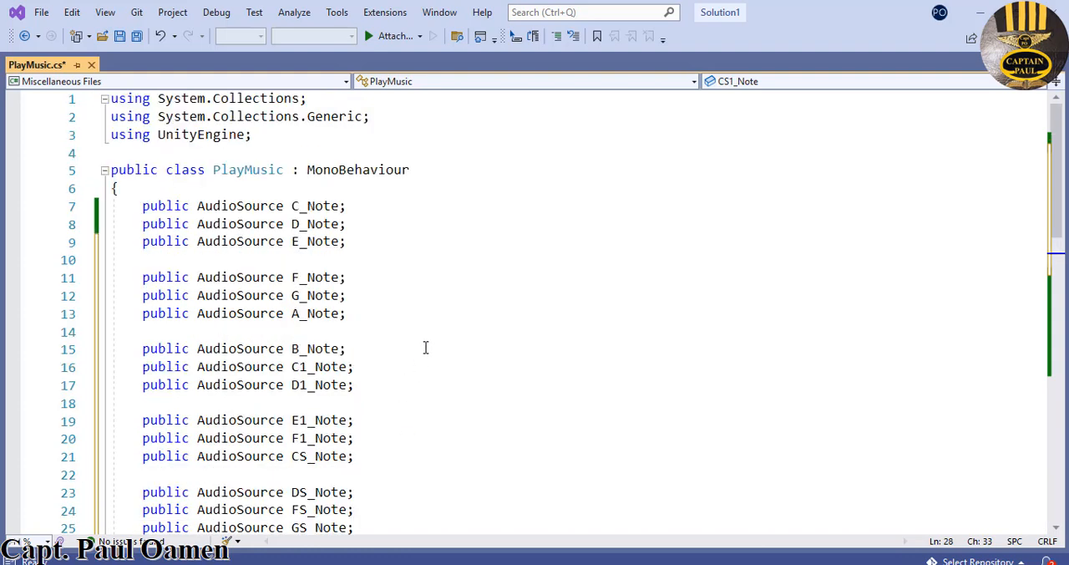
pyautogui.scroll(-2, 427, 347)
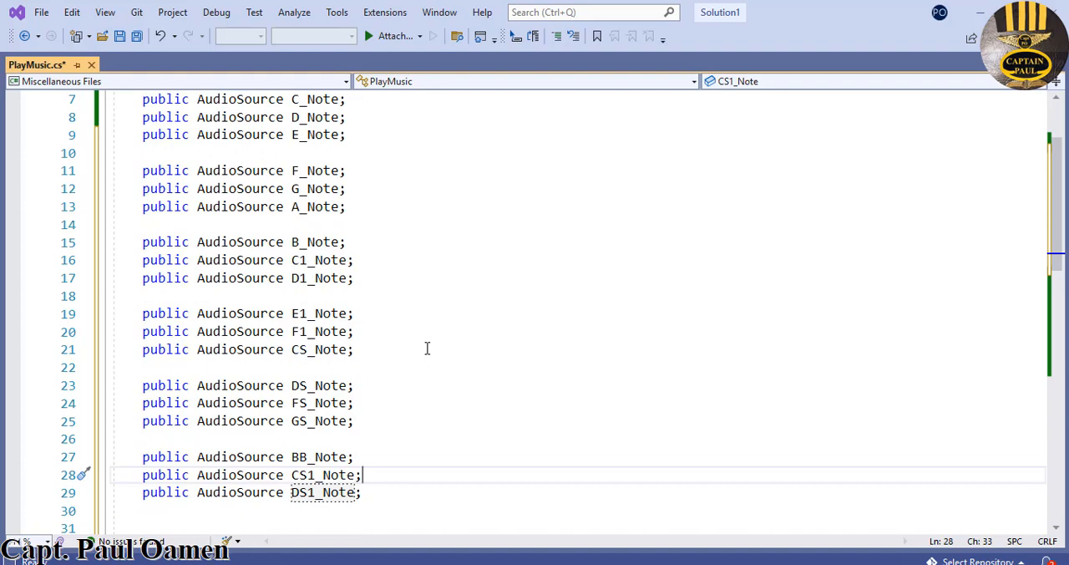
pyautogui.scroll(-3, 427, 348)
pyautogui.scroll(5, 451, 336)
pyautogui.scroll(-1, 454, 332)
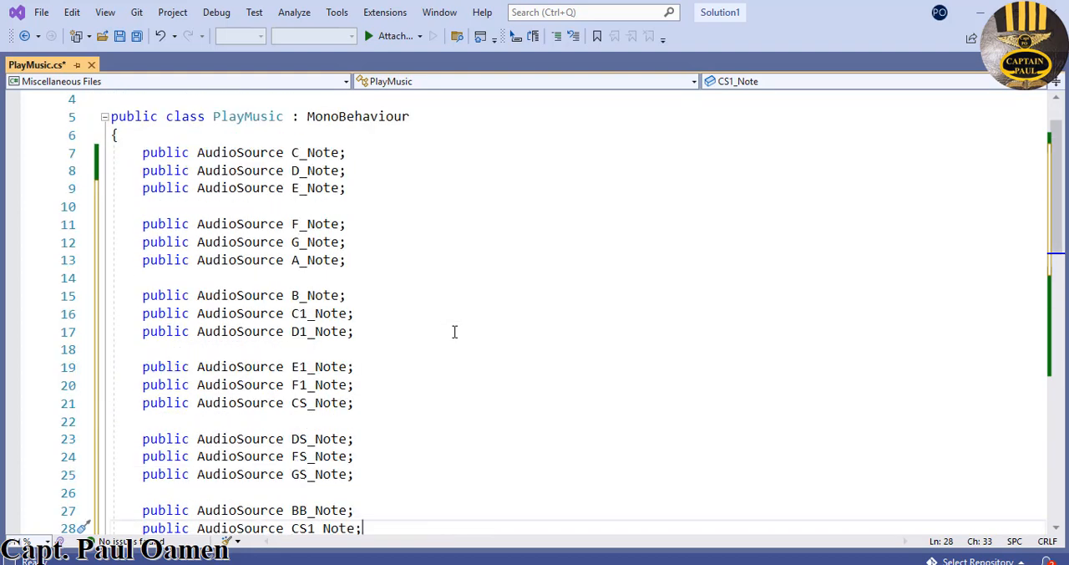
pyautogui.scroll(-1, 454, 332)
pyautogui.click(370, 142)
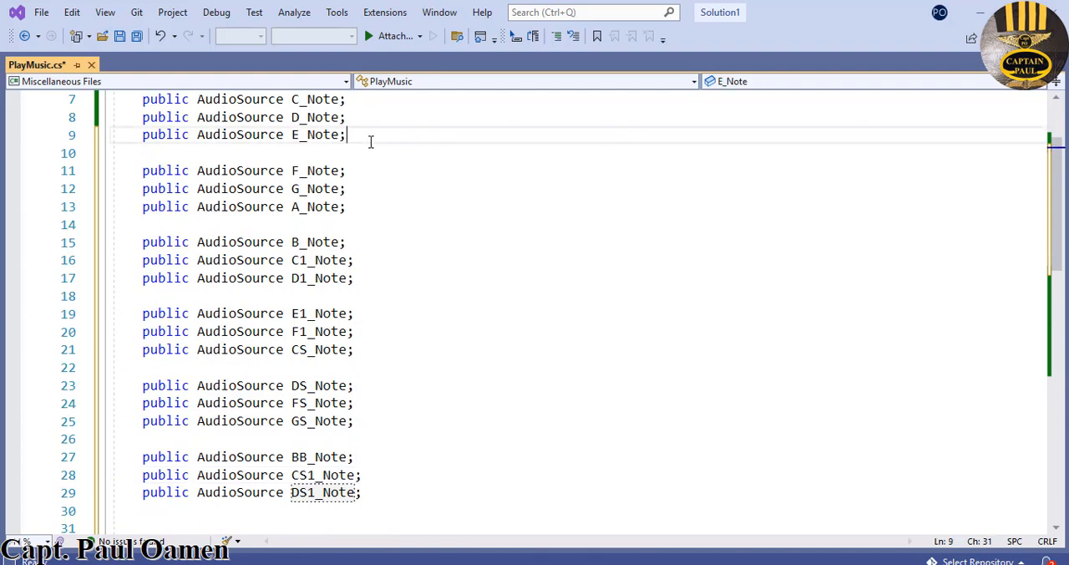
pyautogui.scroll(-10, 379, 158)
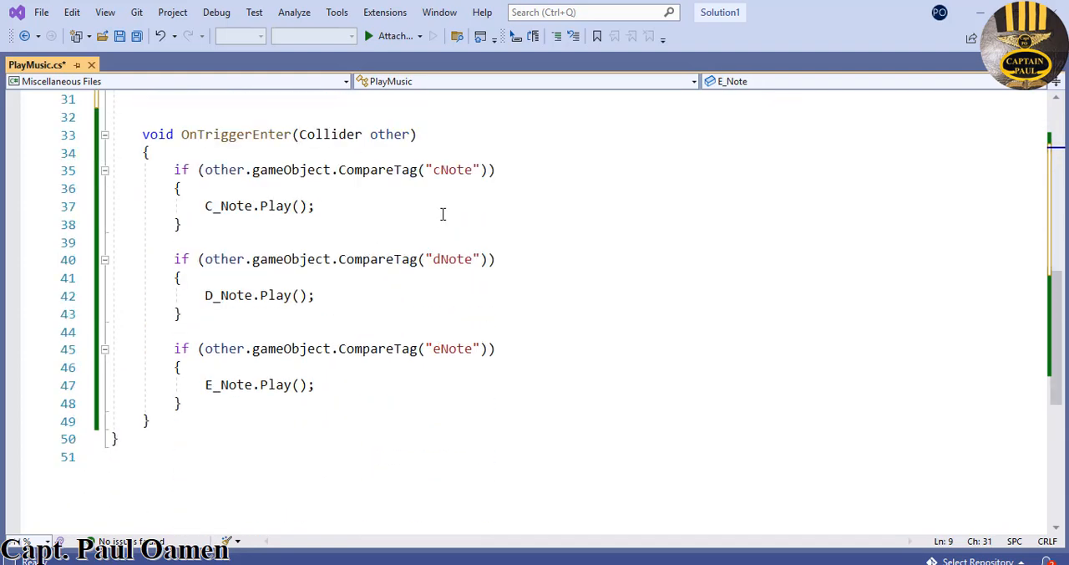
pyautogui.scroll(2, 498, 216)
# - Add a comment separator line of equals signs directly beneath the eNote if block in OnTriggerEnter, followed by blank lines
pyautogui.moveTo(171, 168); pyautogui.dragTo(300, 412)
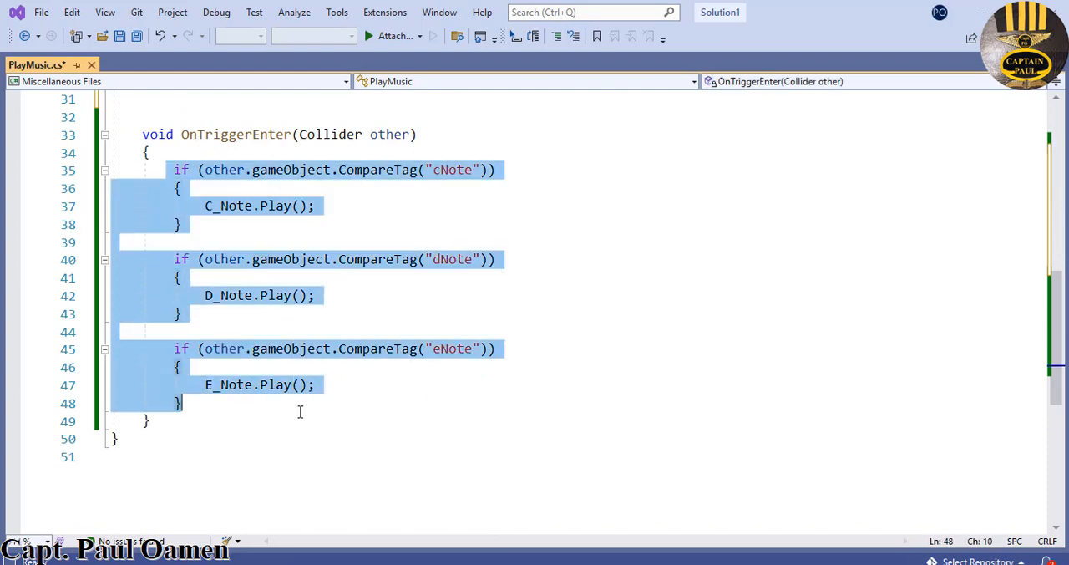
pyautogui.click(225, 405)
pyautogui.press('Return')
pyautogui.press('Return')
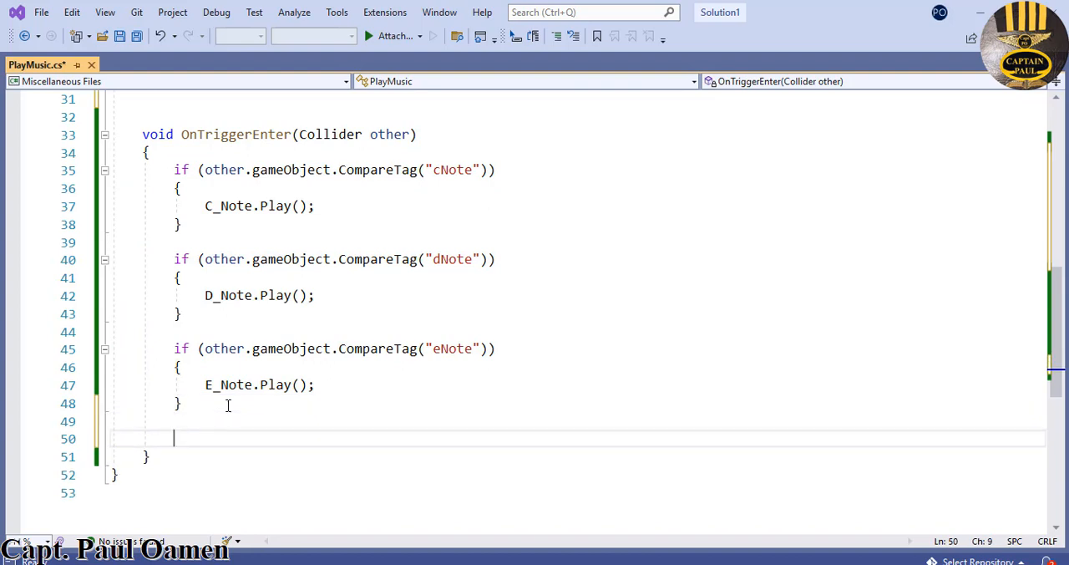
pyautogui.write('//========')
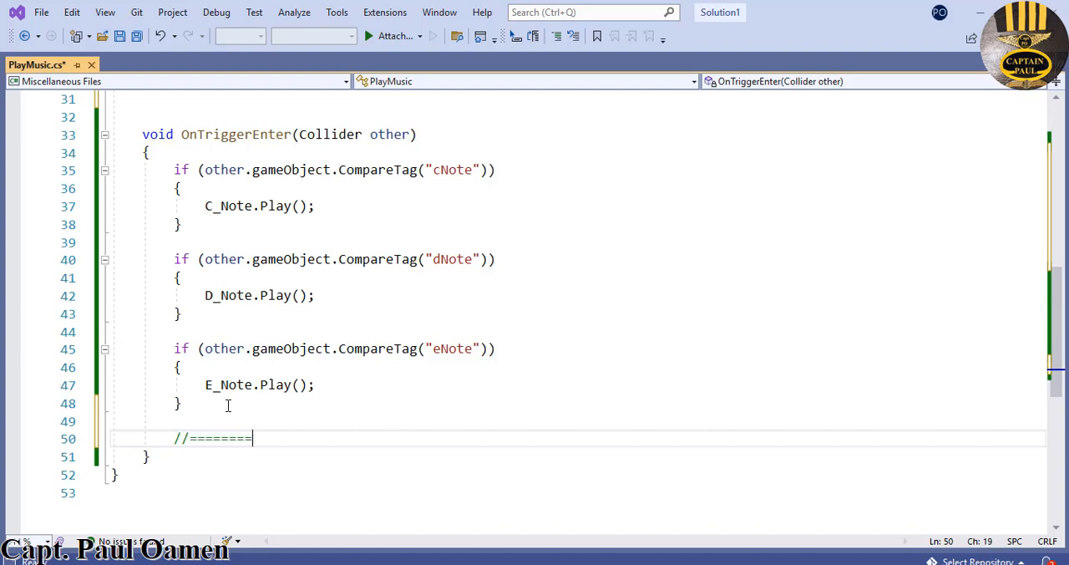
pyautogui.write('=========================================================')
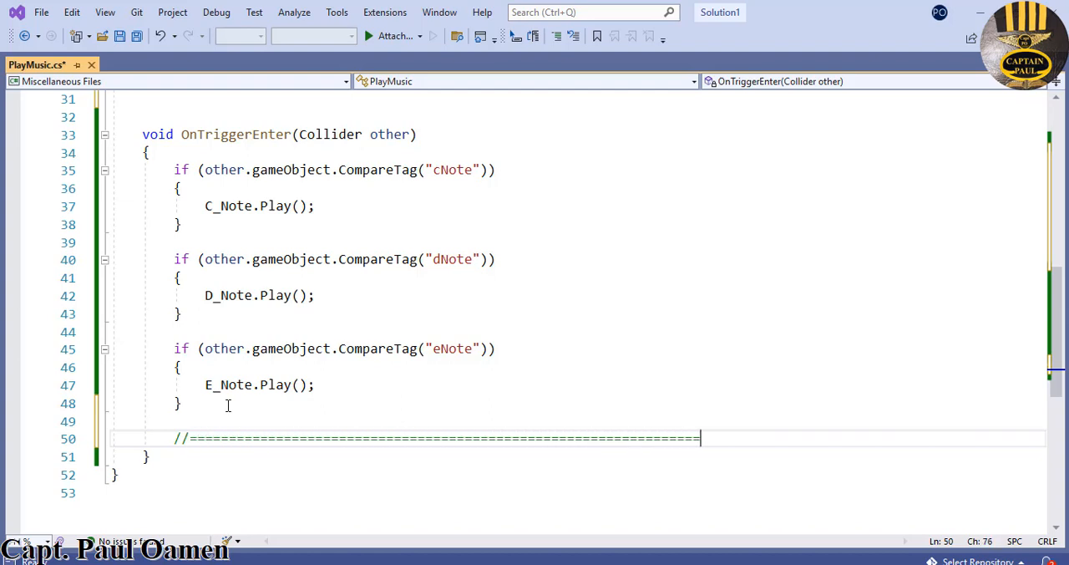
pyautogui.press('Return')
pyautogui.press('Return')
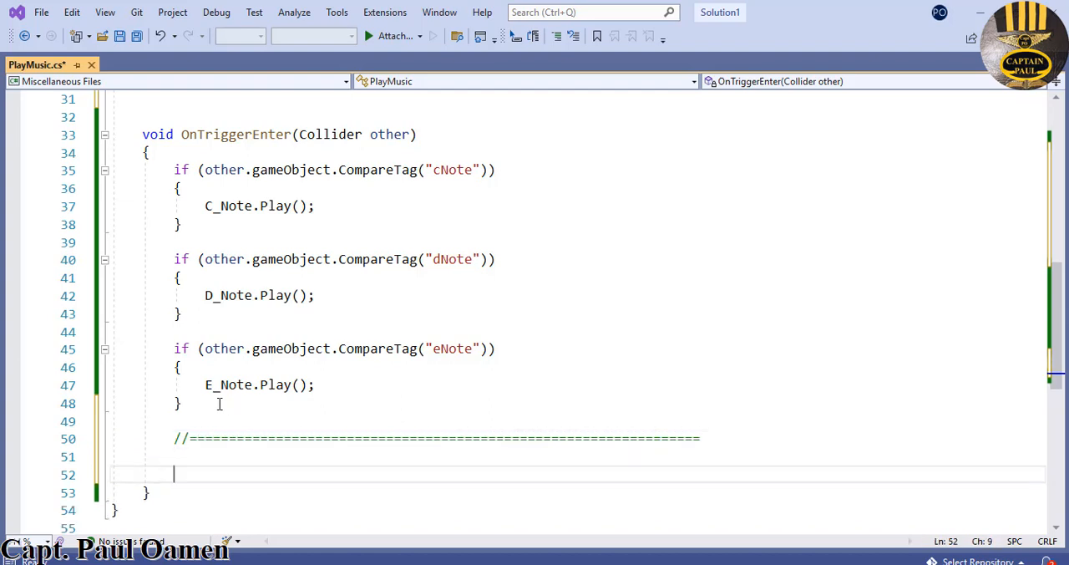
pyautogui.click(184, 402)
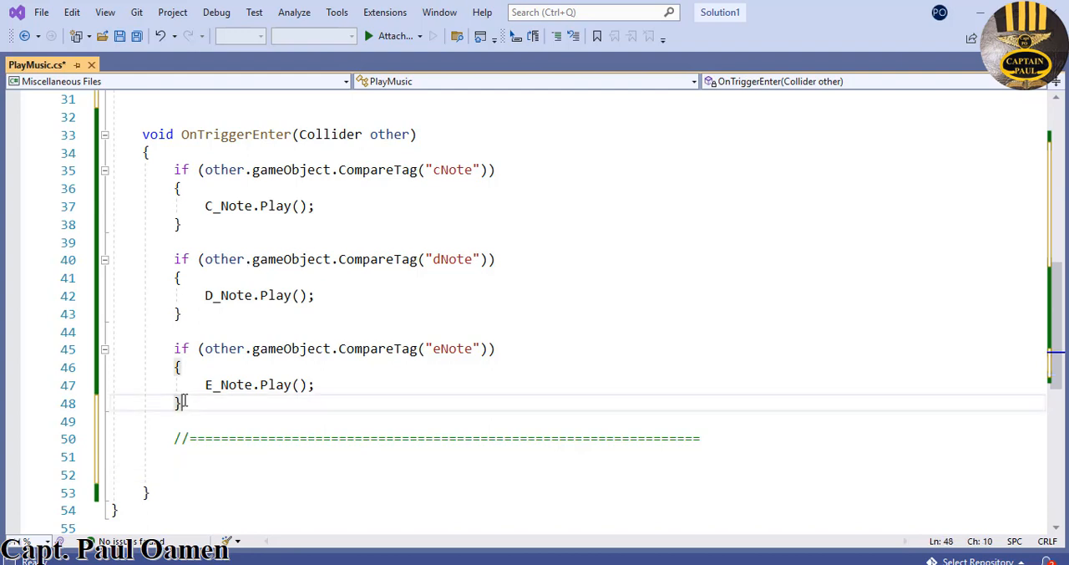
pyautogui.press('Delete')
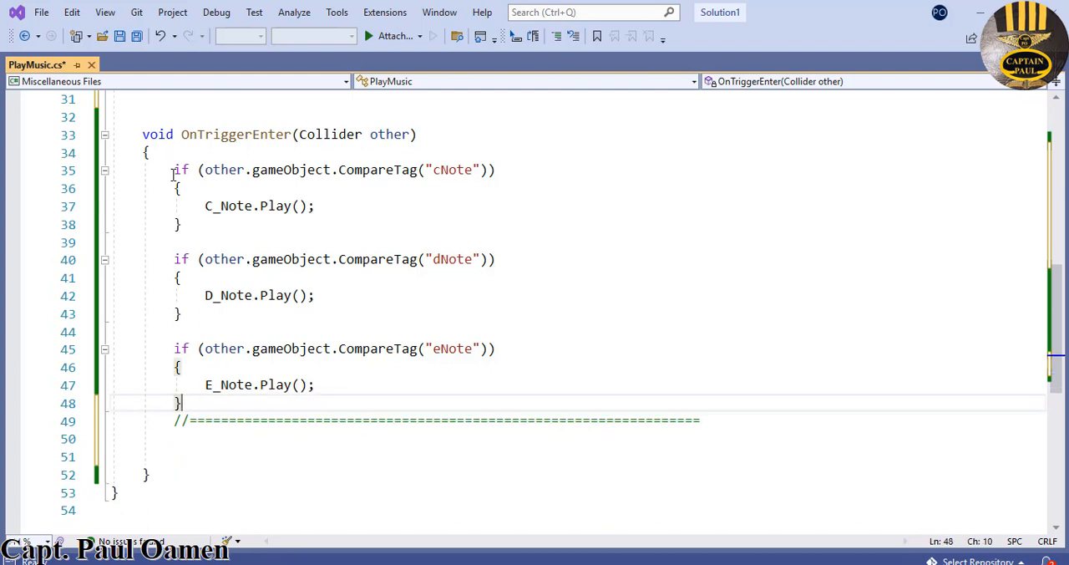
# - Duplicate the cNote, dNote and eNote if blocks with their separator comment, leaving one blank line below the original separator
pyautogui.moveTo(172, 169); pyautogui.dragTo(666, 409)
pyautogui.hotkey('ctrl', 'c')
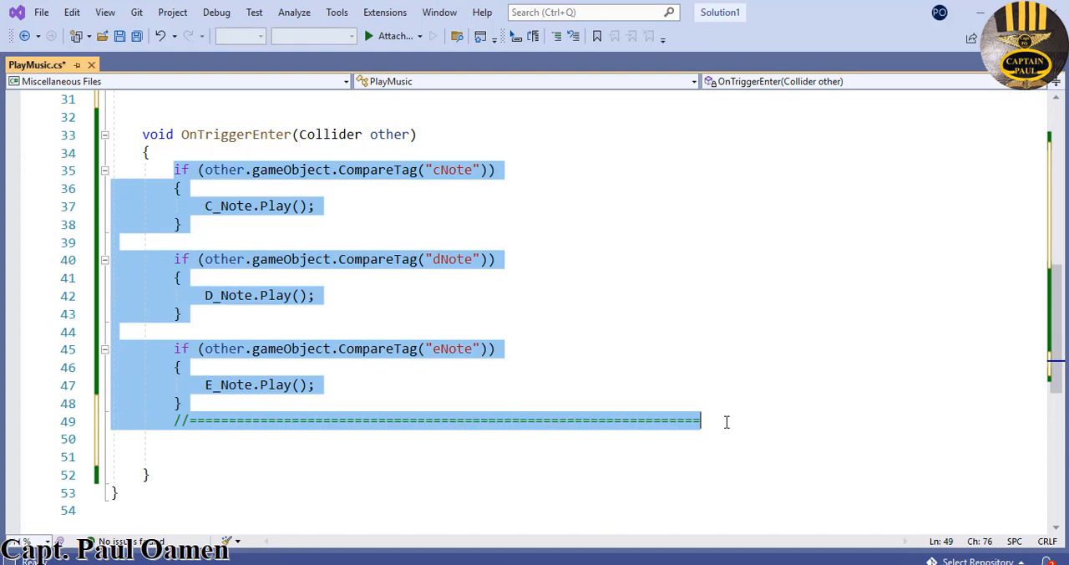
pyautogui.click(727, 421)
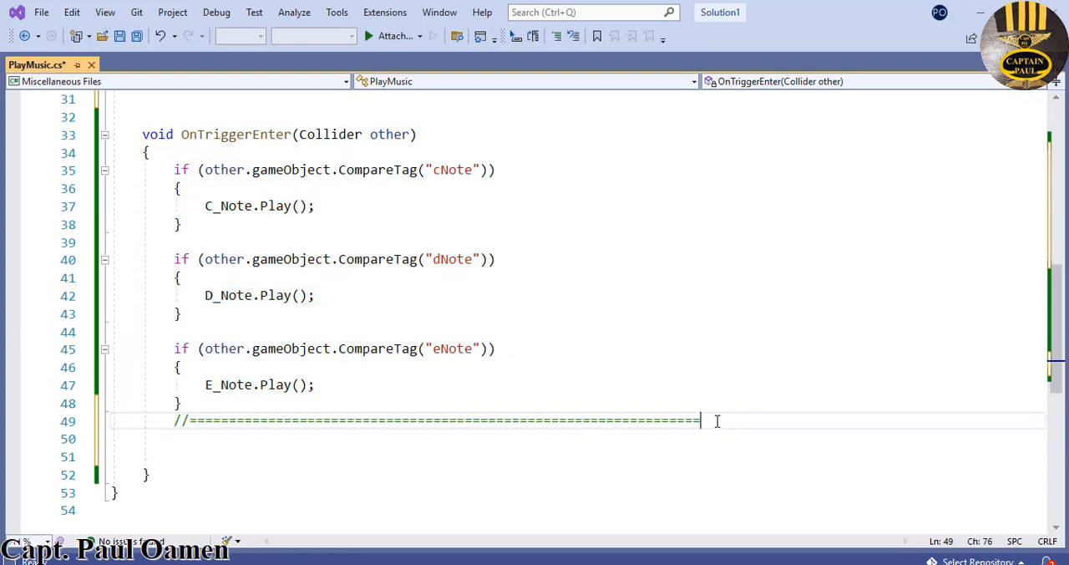
pyautogui.press('Return')
pyautogui.press('Return')
pyautogui.hotkey('ctrl', 'v')
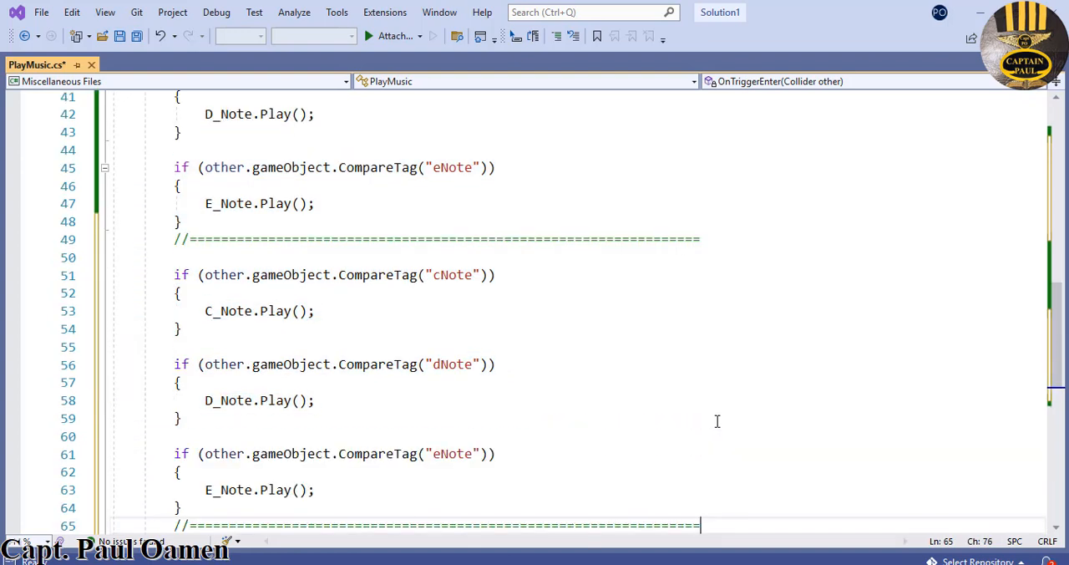
# - Change the first duplicated if block to compare the tag "fNote" and play F_Note
pyautogui.scroll(3, 550, 296)
pyautogui.scroll(1, 550, 296)
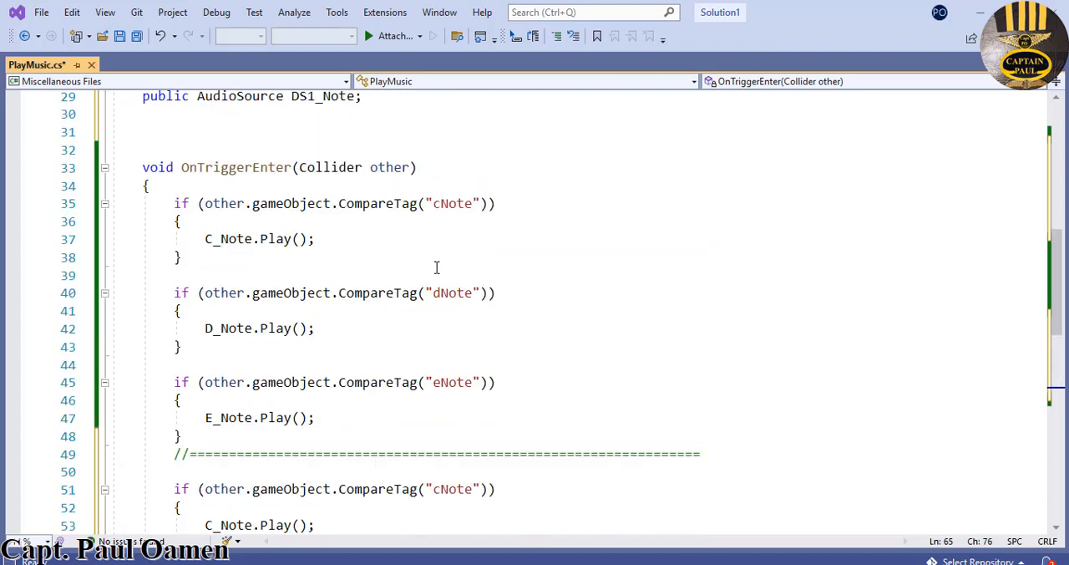
pyautogui.scroll(-3, 535, 367)
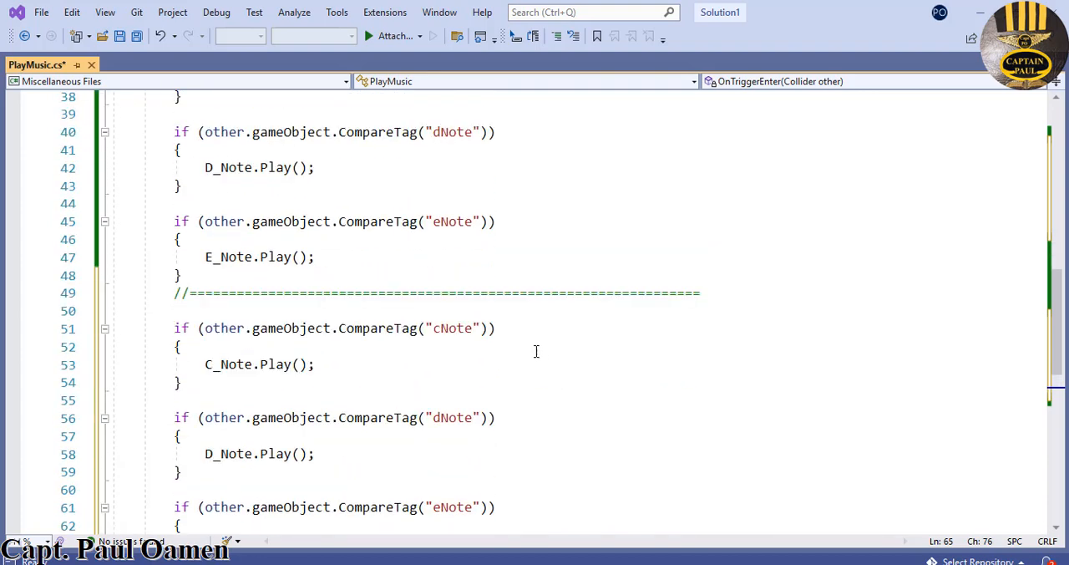
pyautogui.moveTo(442, 332); pyautogui.dragTo(435, 333)
pyautogui.write('f')
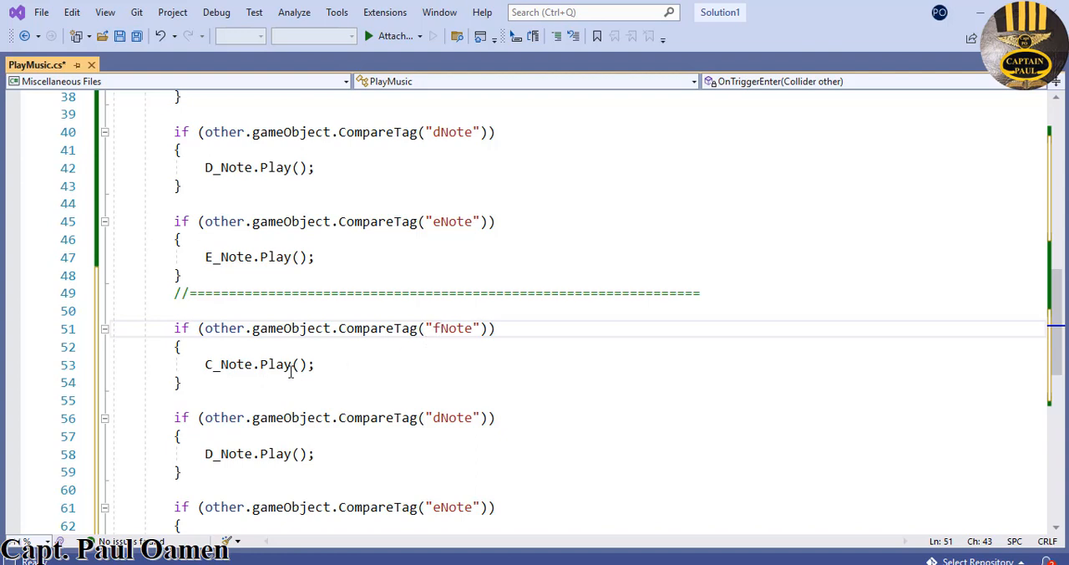
pyautogui.click(209, 367)
pyautogui.moveTo(209, 368); pyautogui.dragTo(206, 368)
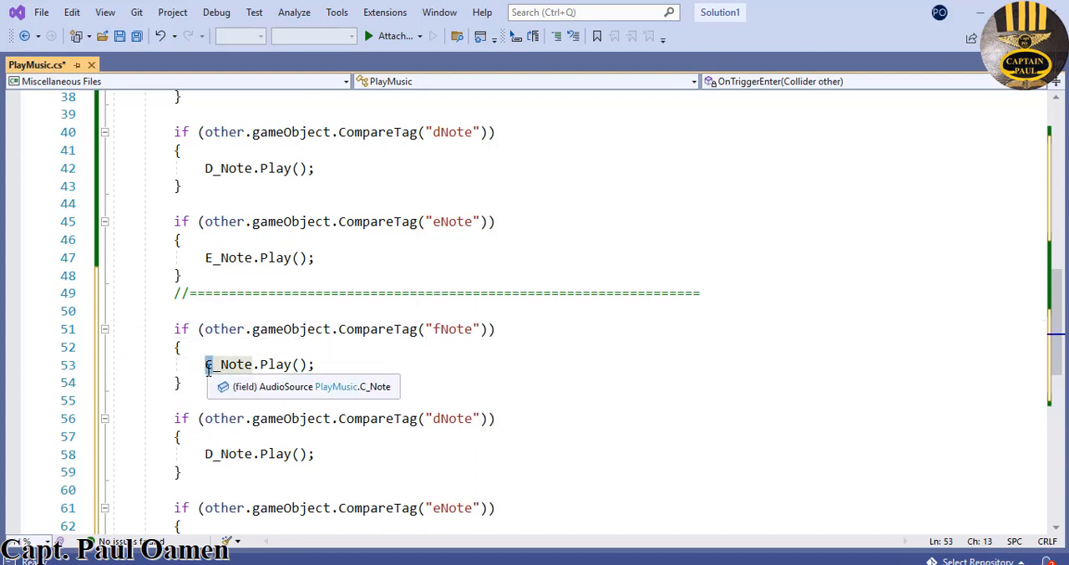
pyautogui.write('F')
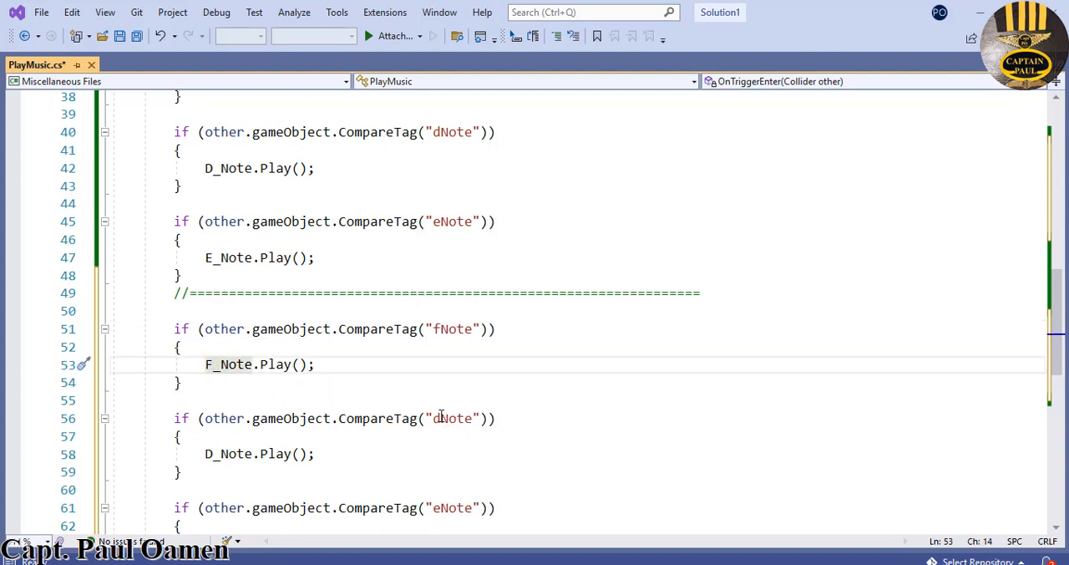
# - Change the second duplicated if block to compare the tag "gNote" and play G_Note
pyautogui.moveTo(440, 418); pyautogui.dragTo(435, 419)
pyautogui.write('g')
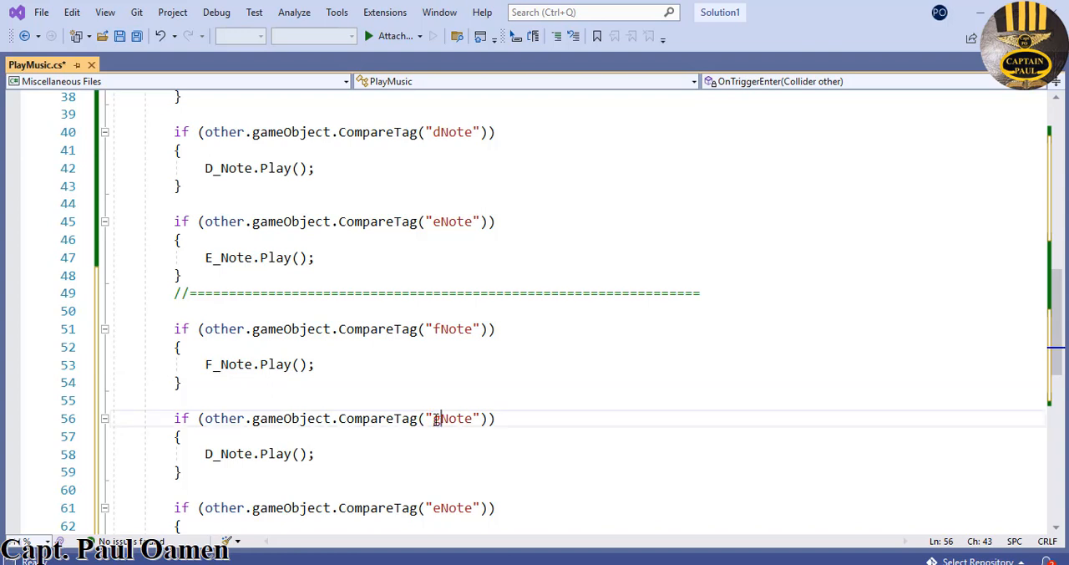
pyautogui.moveTo(212, 453); pyautogui.dragTo(206, 453)
pyautogui.write('G')
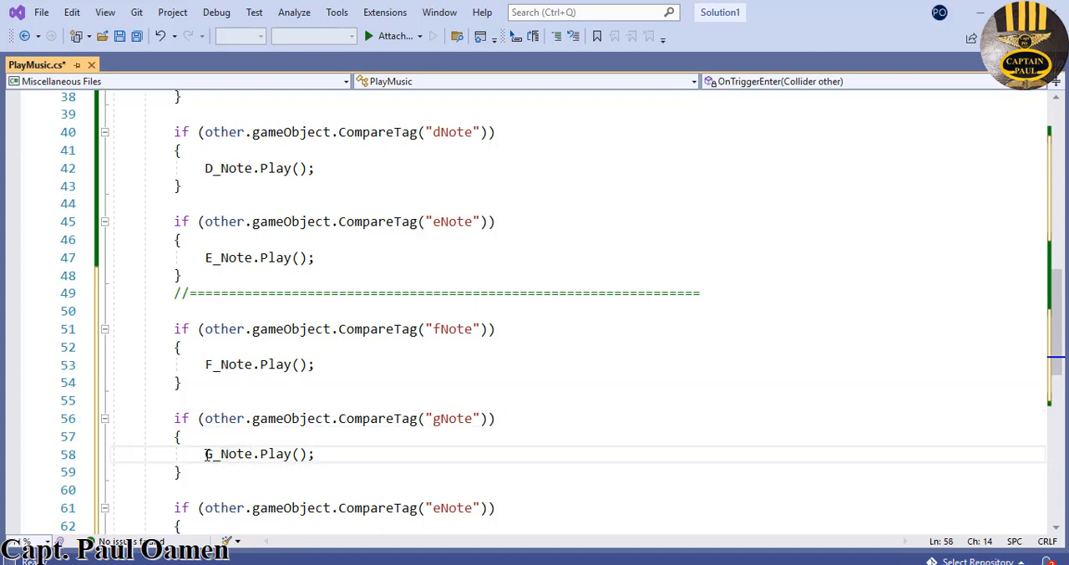
# - Change the third duplicated if block to compare the tag "aNote" and play A_Note
pyautogui.scroll(-2, 493, 465)
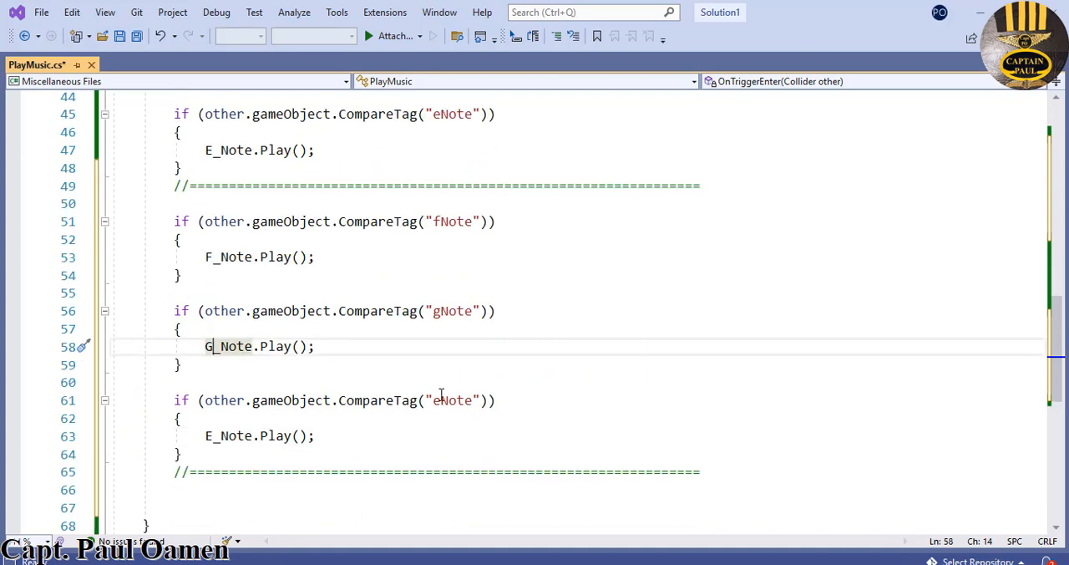
pyautogui.moveTo(440, 399); pyautogui.dragTo(434, 400)
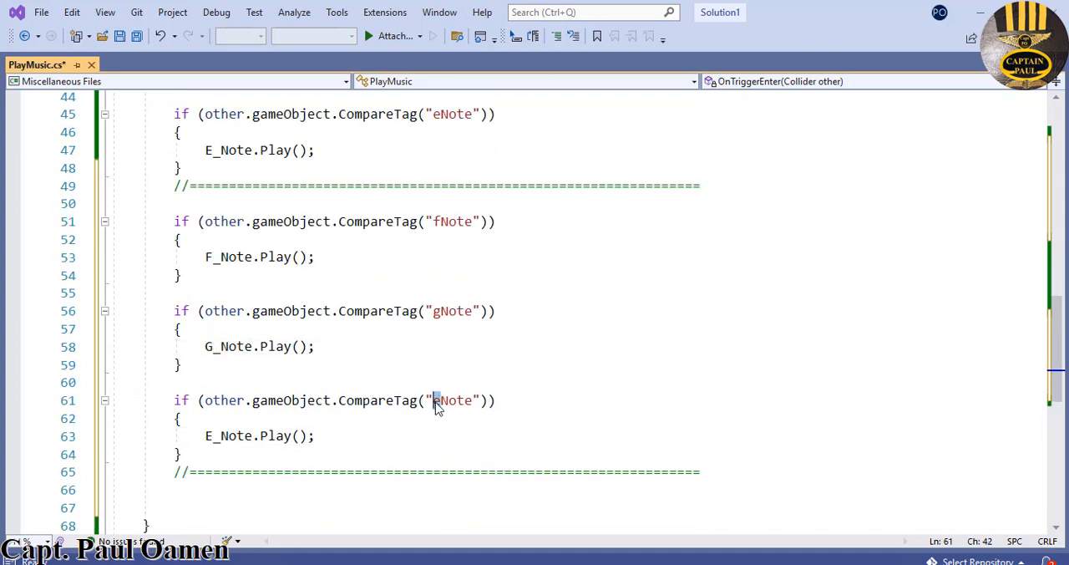
pyautogui.write('a')
pyautogui.moveTo(213, 435); pyautogui.dragTo(206, 437)
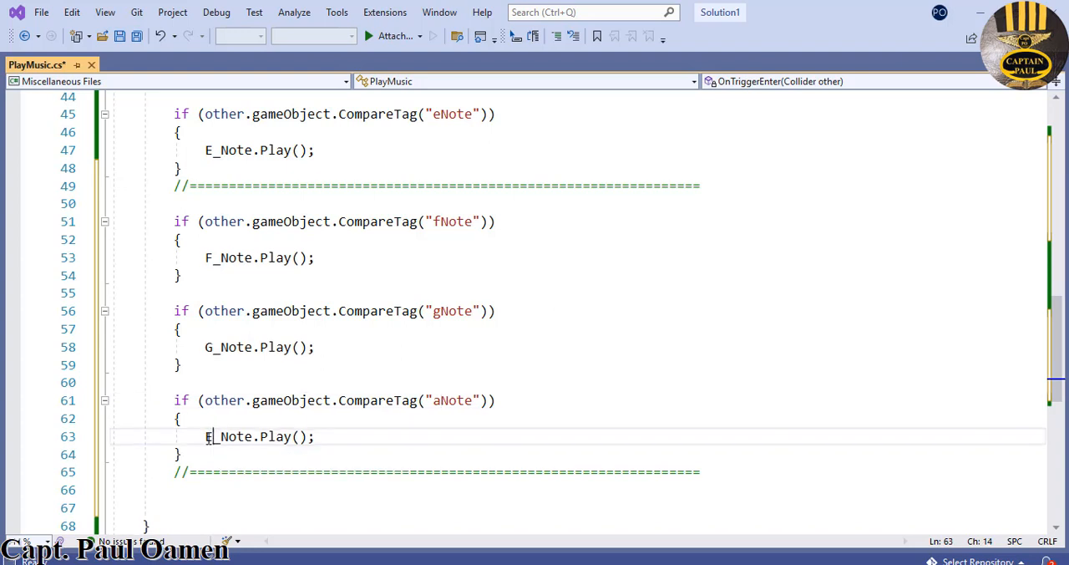
pyautogui.write('a')
pyautogui.press('BackSpace')
pyautogui.write('A')
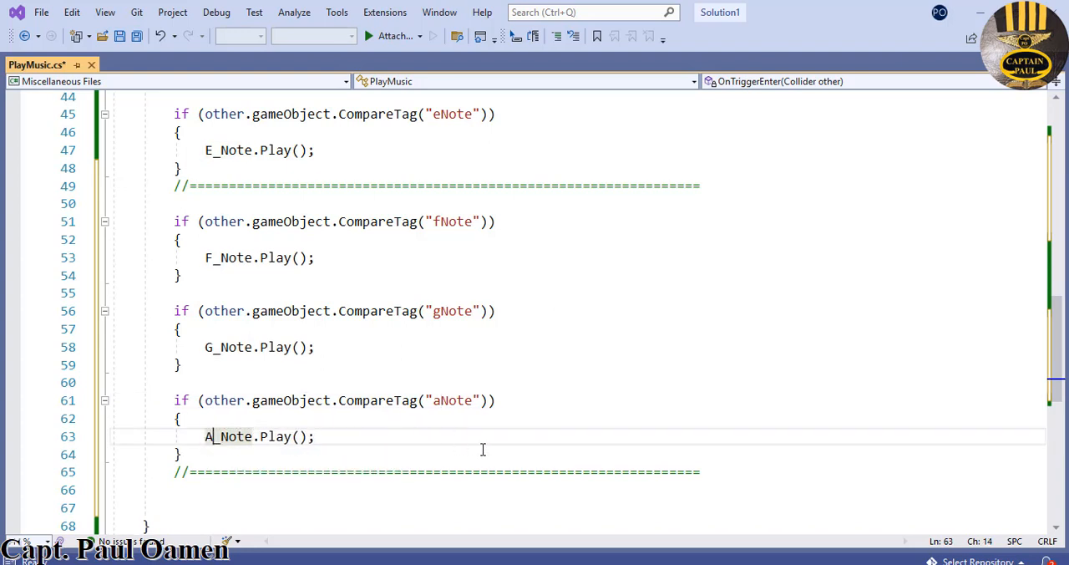
pyautogui.scroll(1, 546, 424)
pyautogui.scroll(-2, 551, 424)
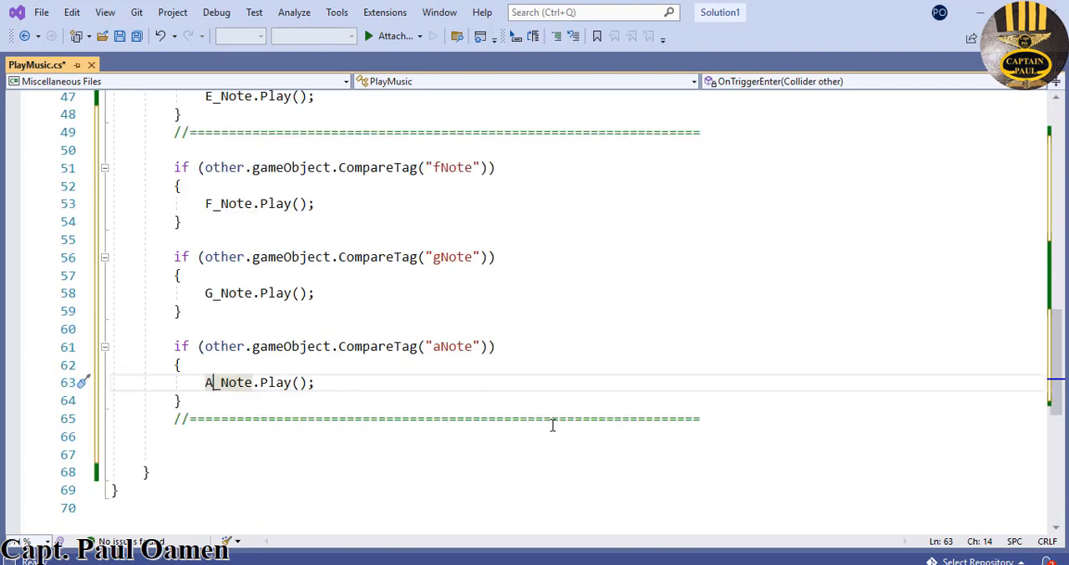
# - Paste another copy of the cNote, dNote and eNote if blocks with separator, one blank line below the separator after the aNote block
pyautogui.click(721, 420)
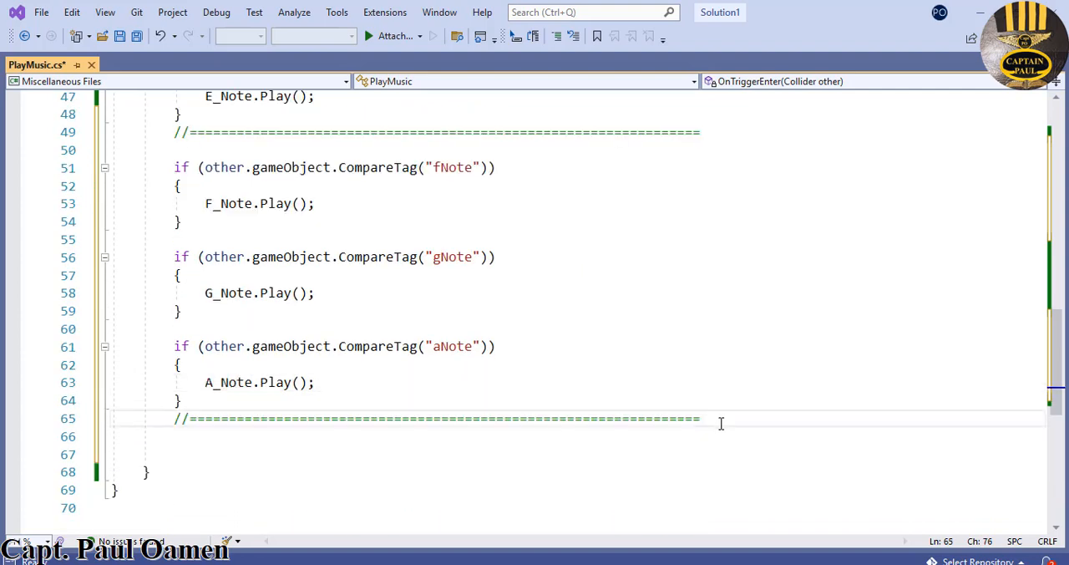
pyautogui.press('Return')
pyautogui.press('Return')
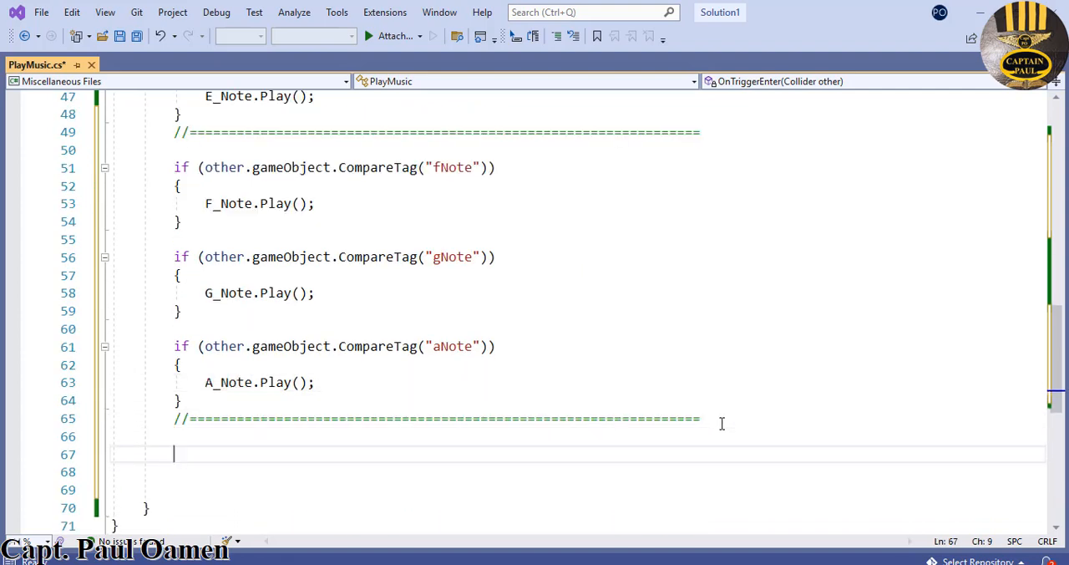
pyautogui.hotkey('ctrl', 'v')
pyautogui.scroll(-2, 724, 406)
# - Change the first if block of the new copy to compare the tag "bNote" and play B_Note
pyautogui.click(439, 221)
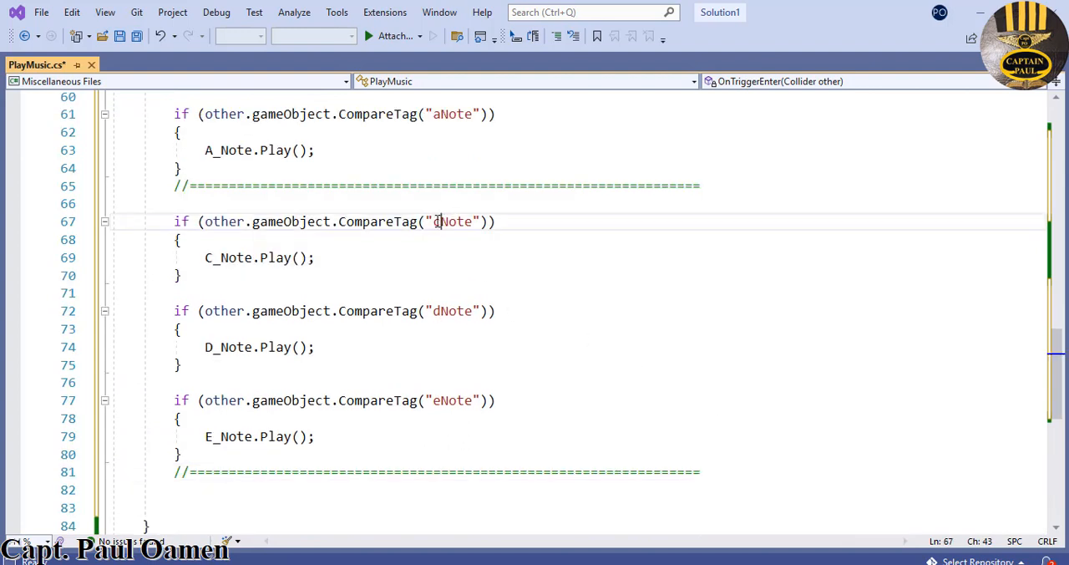
pyautogui.moveTo(439, 222); pyautogui.dragTo(434, 222)
pyautogui.write('b')
pyautogui.moveTo(206, 258); pyautogui.dragTo(211, 262)
pyautogui.write('B')
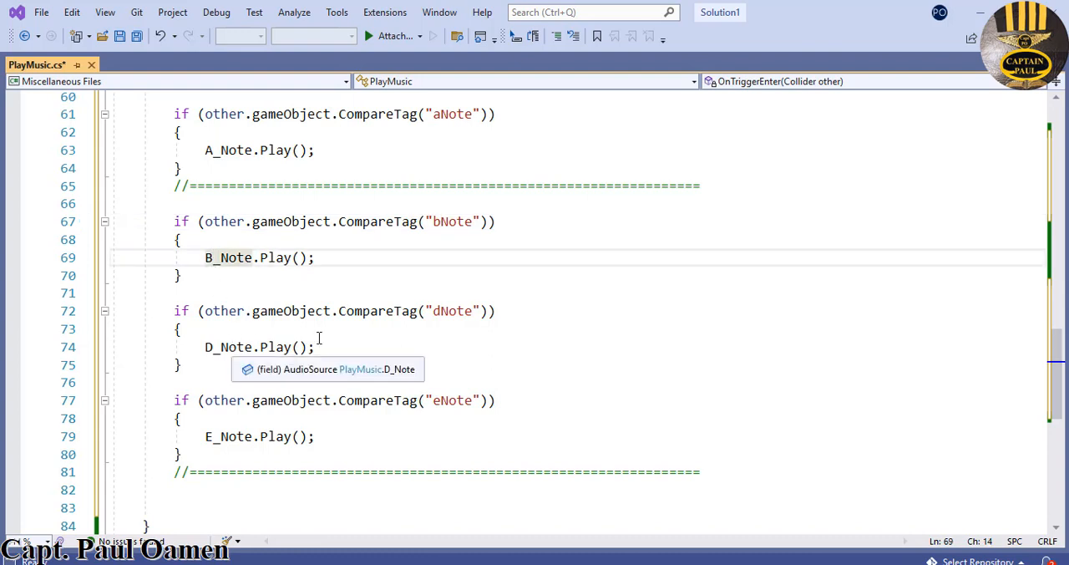
# - Change the if block below bNote to compare the tag "cqNote" and play C1_Note
pyautogui.moveTo(443, 312); pyautogui.dragTo(434, 314)
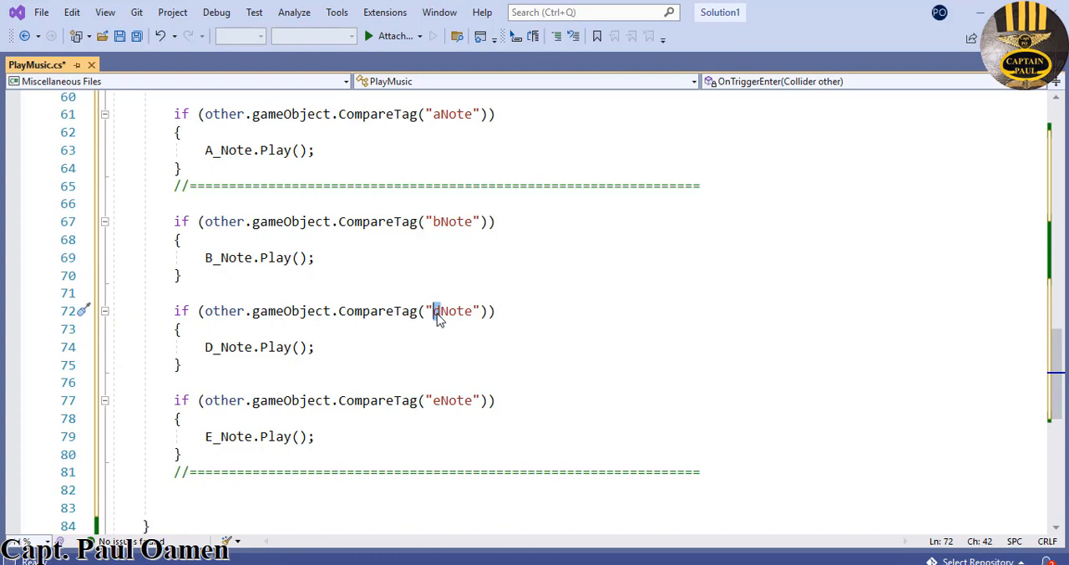
pyautogui.write('cq')
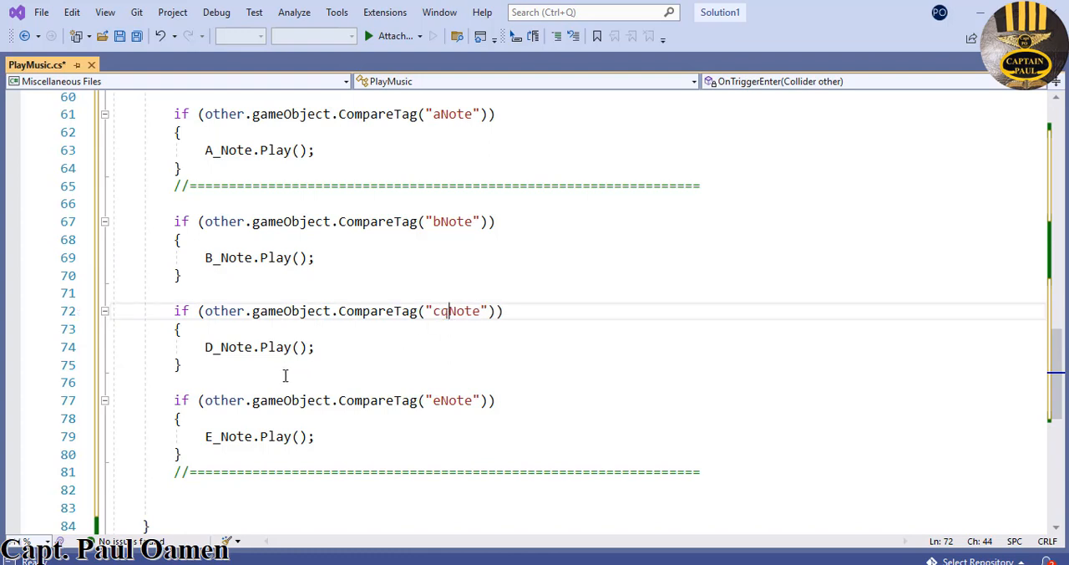
pyautogui.click(214, 346)
pyautogui.moveTo(214, 346); pyautogui.dragTo(206, 347)
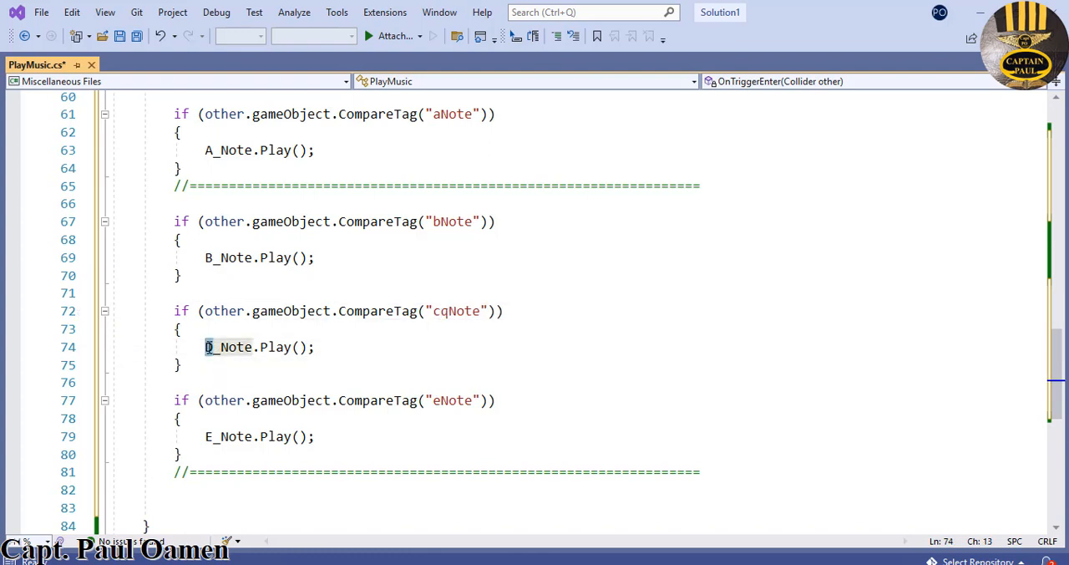
pyautogui.write('C1')
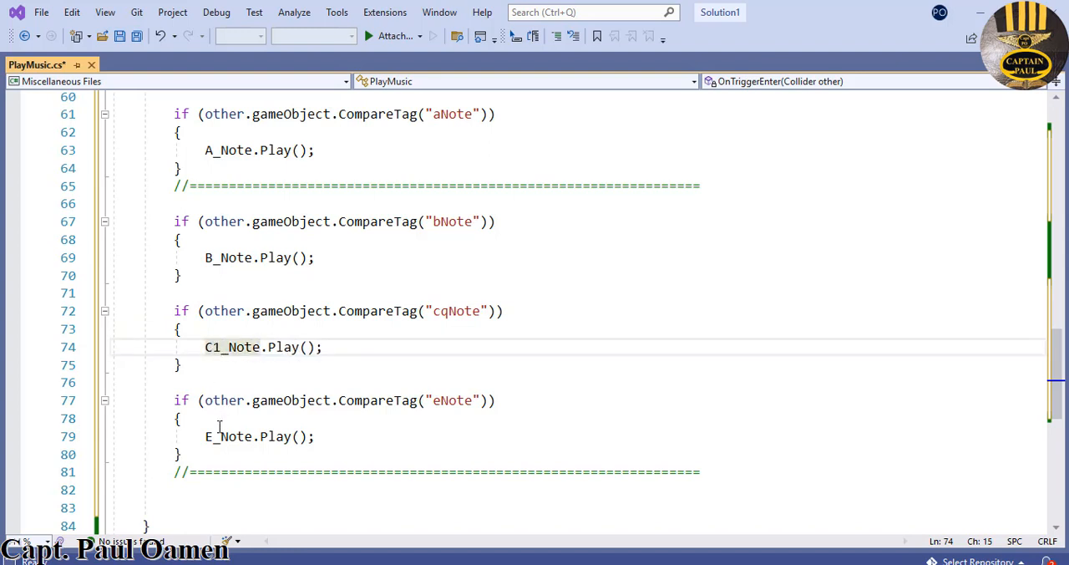
# - Change the last if block of the copy to play D1_Note and compare the tag "d1Note"
pyautogui.click(214, 435)
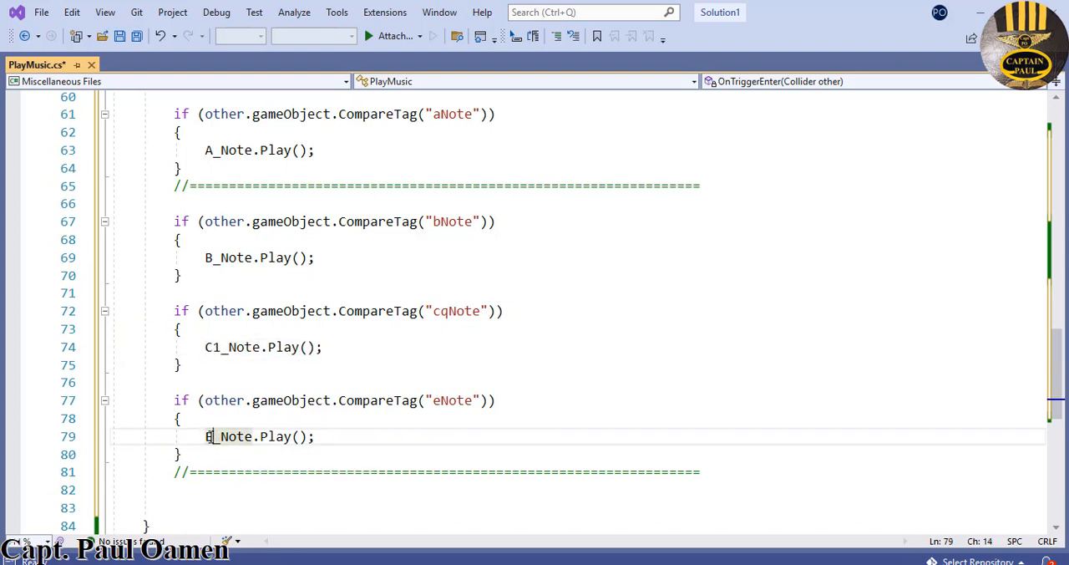
pyautogui.moveTo(212, 435); pyautogui.dragTo(206, 436)
pyautogui.write('D1')
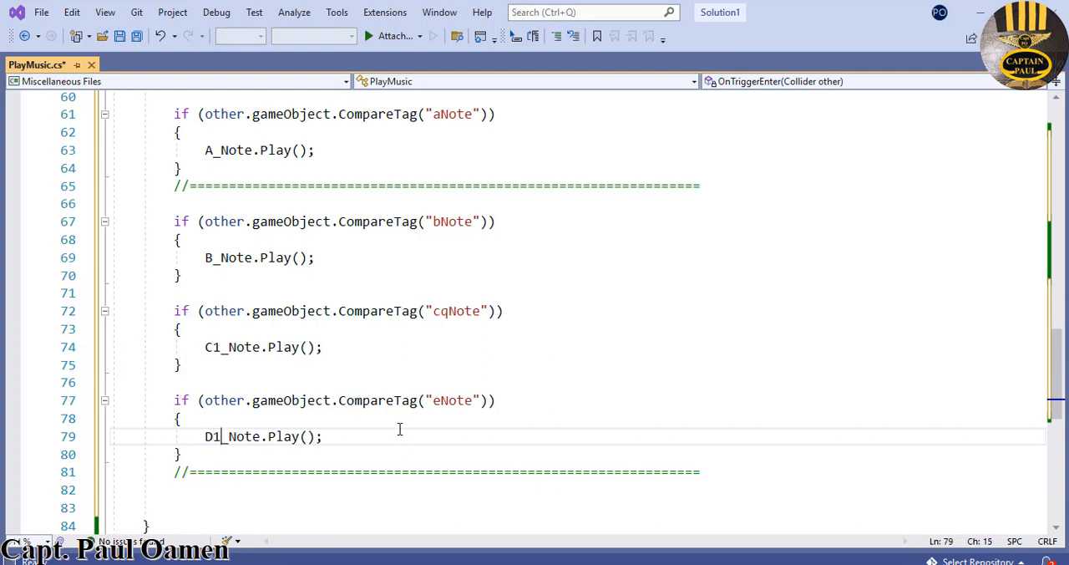
pyautogui.moveTo(441, 400); pyautogui.dragTo(433, 402)
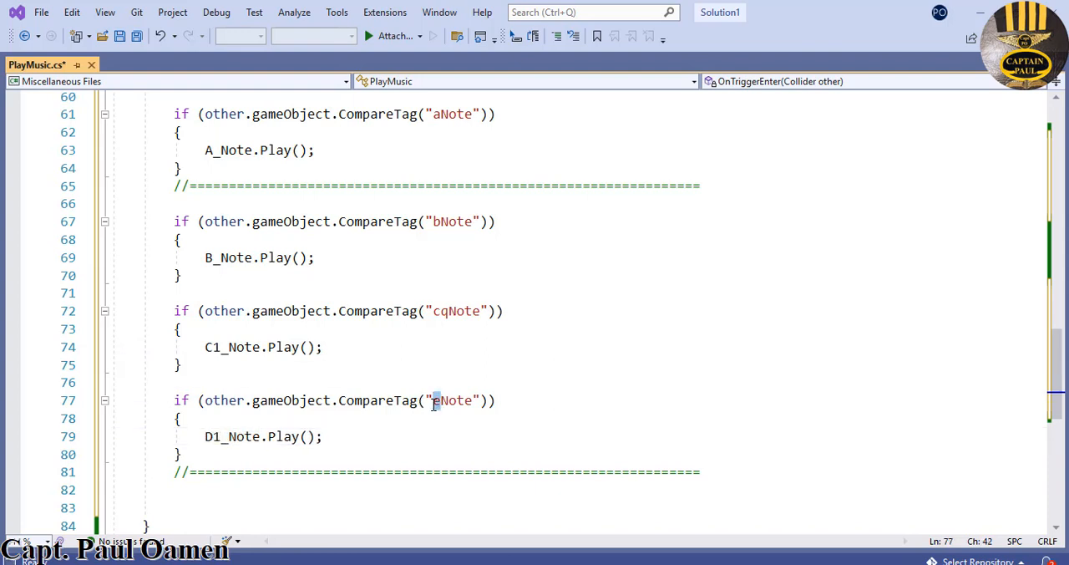
pyautogui.write('d1')
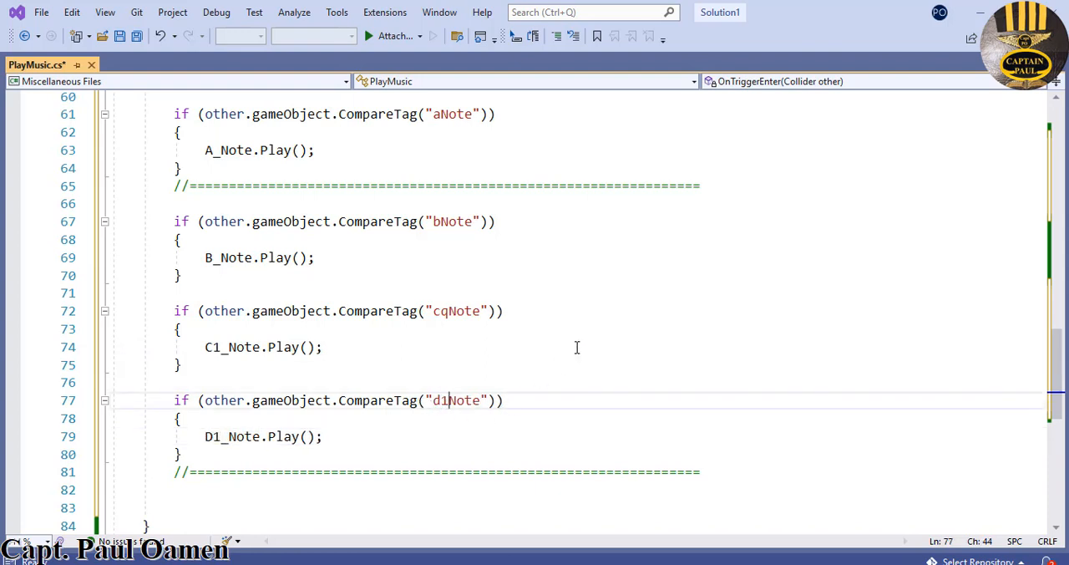
# - Correct the mistyped tag in the C1_Note block to "c1Note"
pyautogui.click(448, 312)
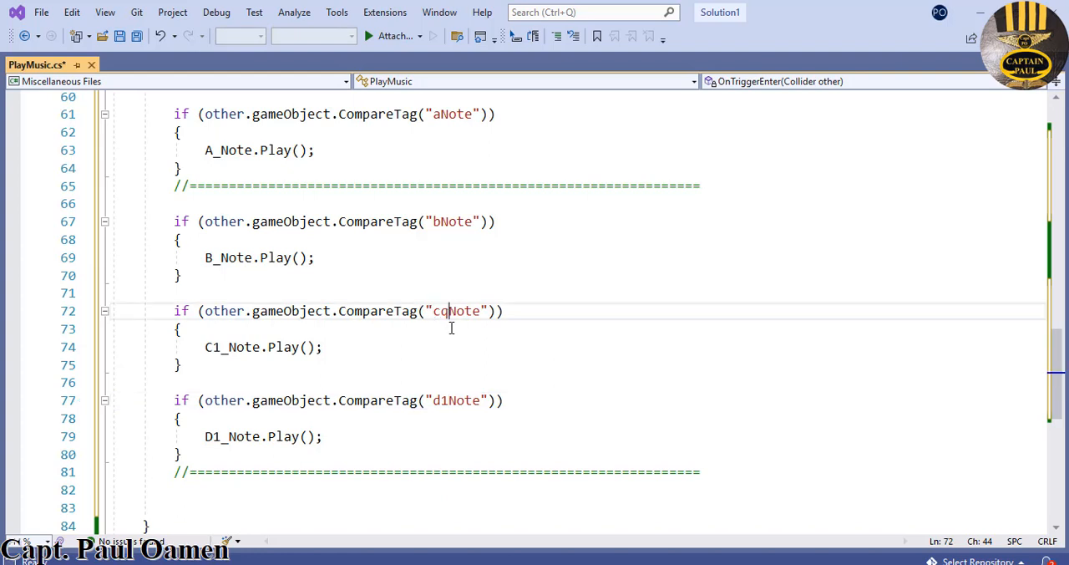
pyautogui.press('BackSpace')
pyautogui.write('1')
# - Paste the cNote, dNote and eNote if blocks with separator again, one blank line below the separator after the d1Note block
pyautogui.scroll(-1, 555, 348)
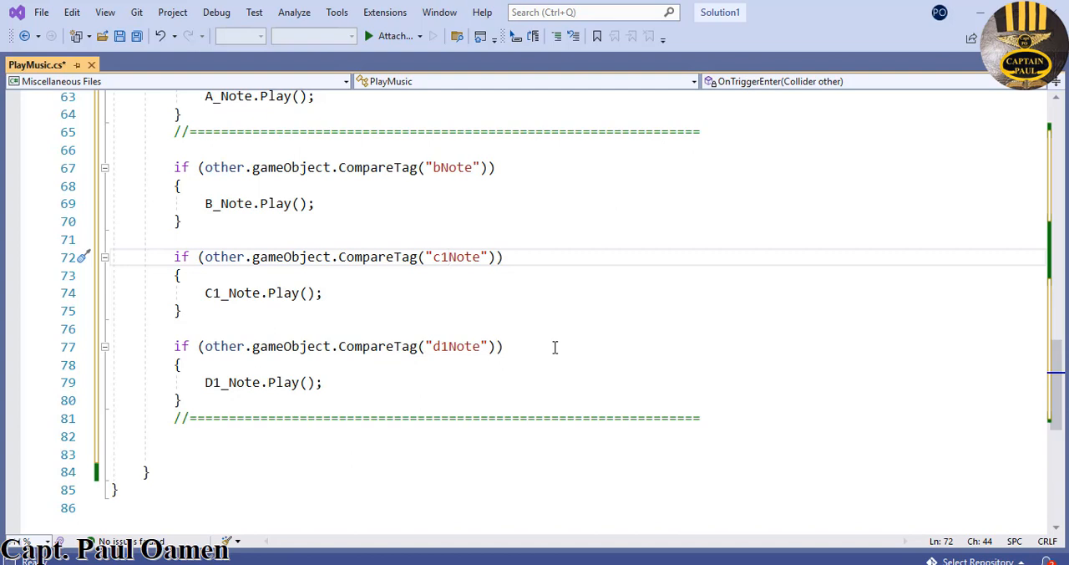
pyautogui.click(716, 419)
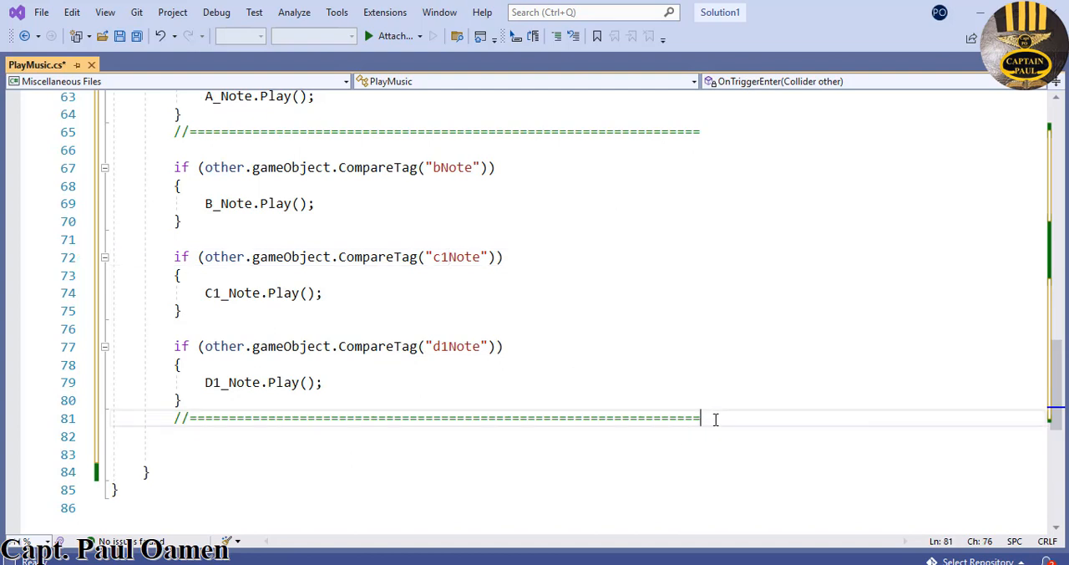
pyautogui.press('Return')
pyautogui.press('Return')
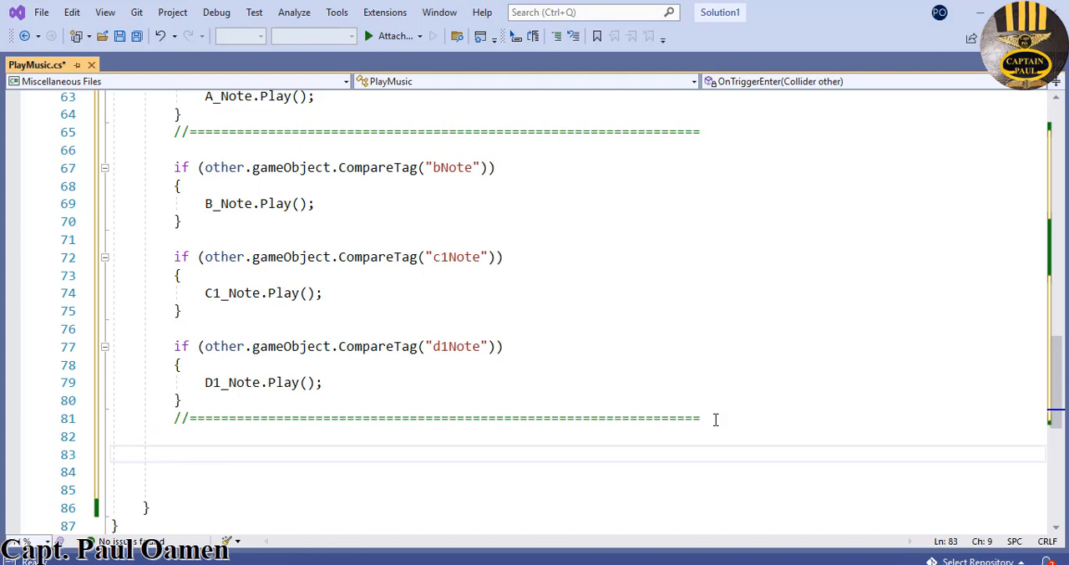
pyautogui.write('if (other.gameObject.CompareTag("cNote"))         {             C_Note.Play();         }          if (other.gameObject.CompareTag("dNote"))         {             D_Note.Play();         }          if (other.gameObject.CompareTag("eNote"))         {             E_Note.Play();         }         //=================================================================')
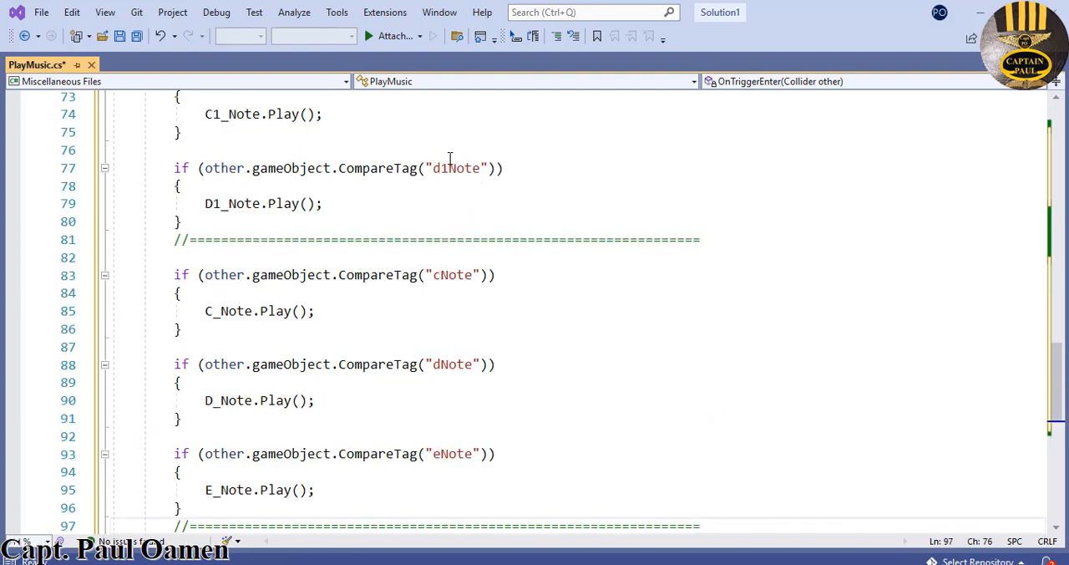
# - Change the pasted cNote if block to compare the tag "e1Note" and play E1_Note
pyautogui.moveTo(441, 276); pyautogui.dragTo(434, 276)
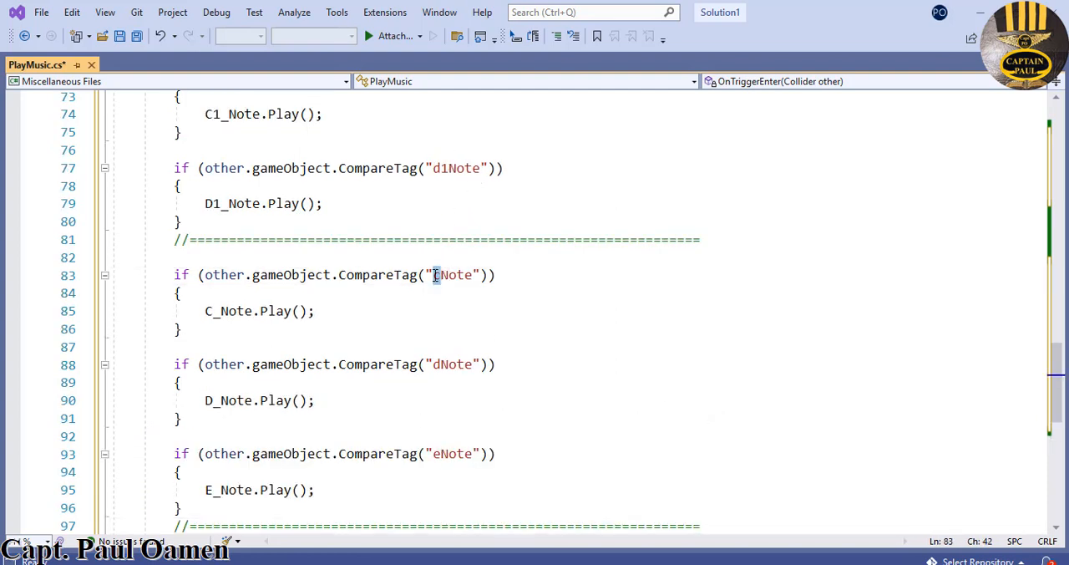
pyautogui.write('e1')
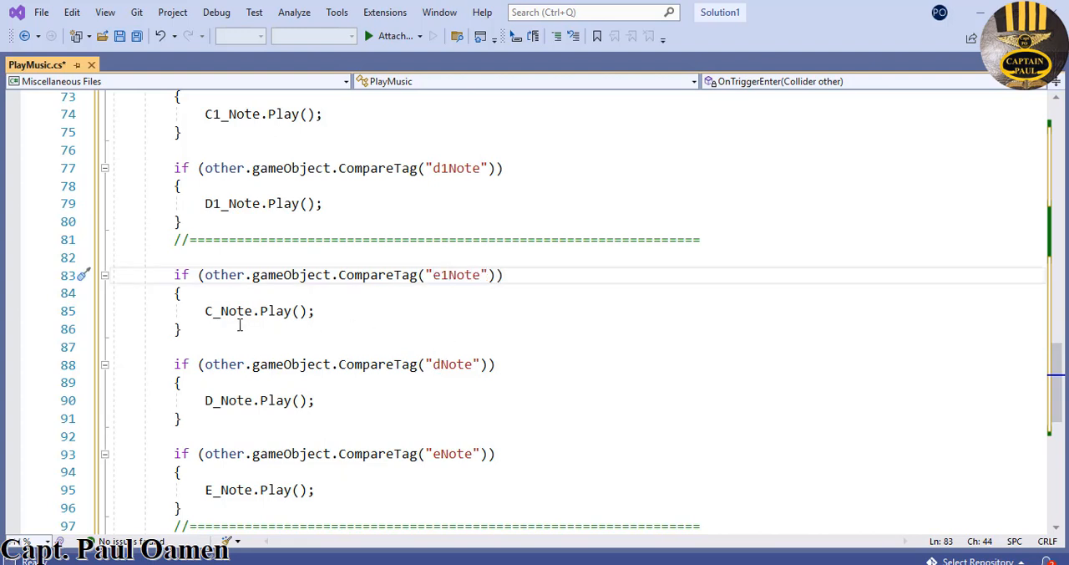
pyautogui.moveTo(212, 311); pyautogui.dragTo(205, 311)
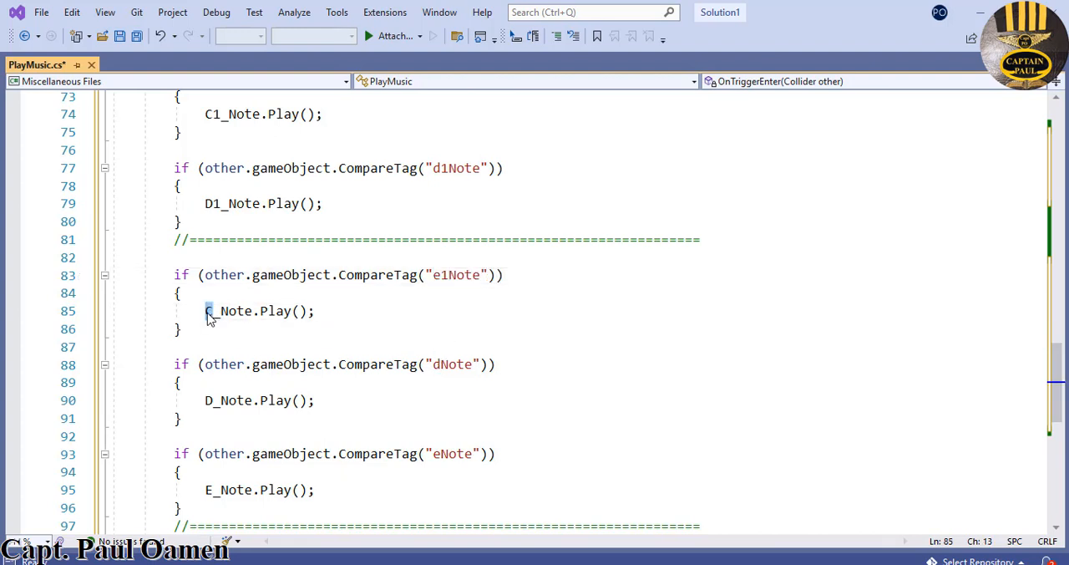
pyautogui.write('E1')
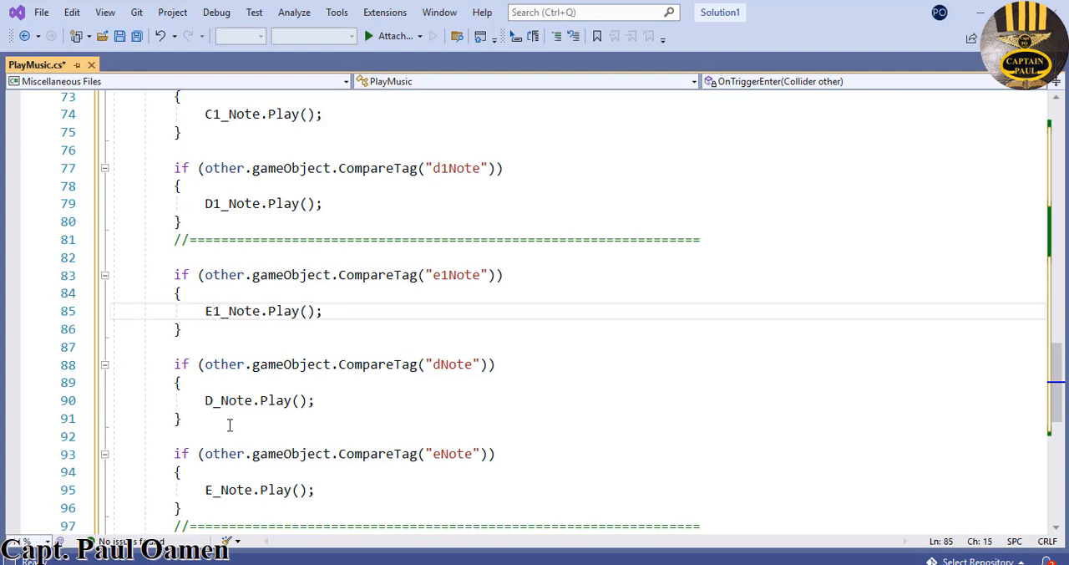
# - Change the pasted dNote if block to play F1_Note and compare the tag "f1Note"
pyautogui.moveTo(212, 400); pyautogui.dragTo(204, 402)
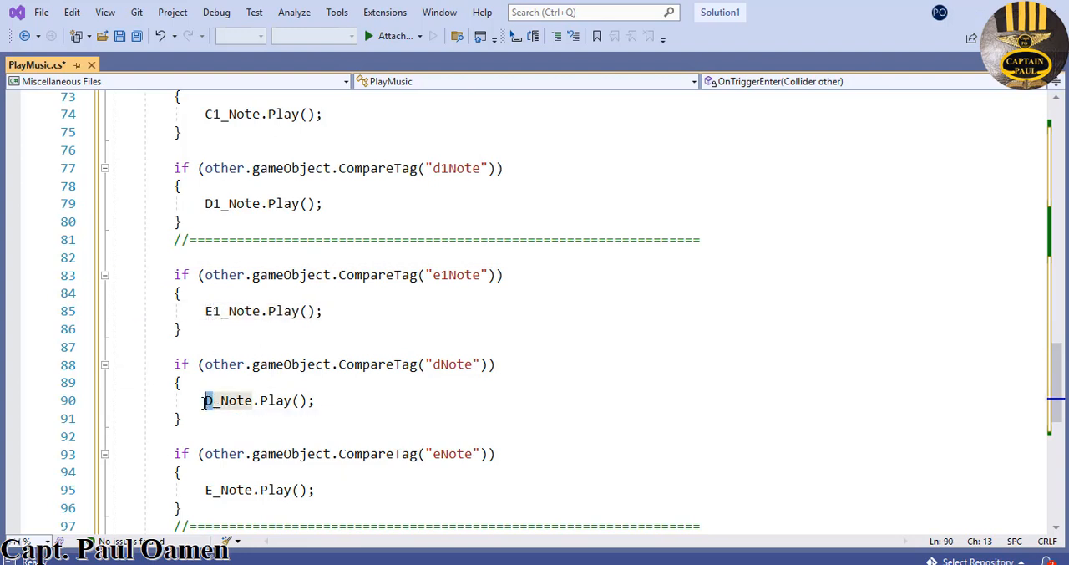
pyautogui.write('F1')
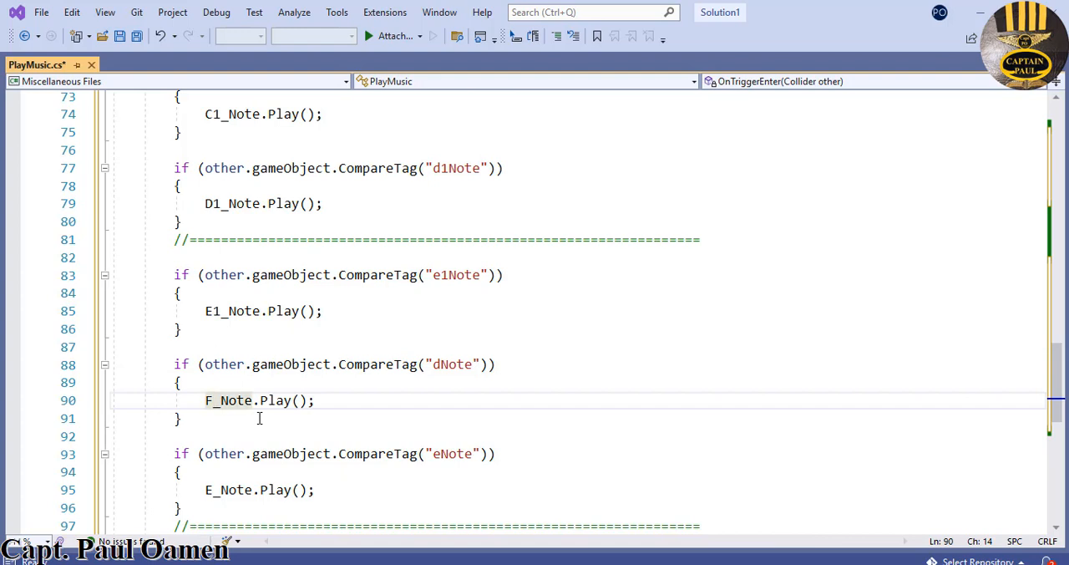
pyautogui.moveTo(438, 365); pyautogui.dragTo(434, 365)
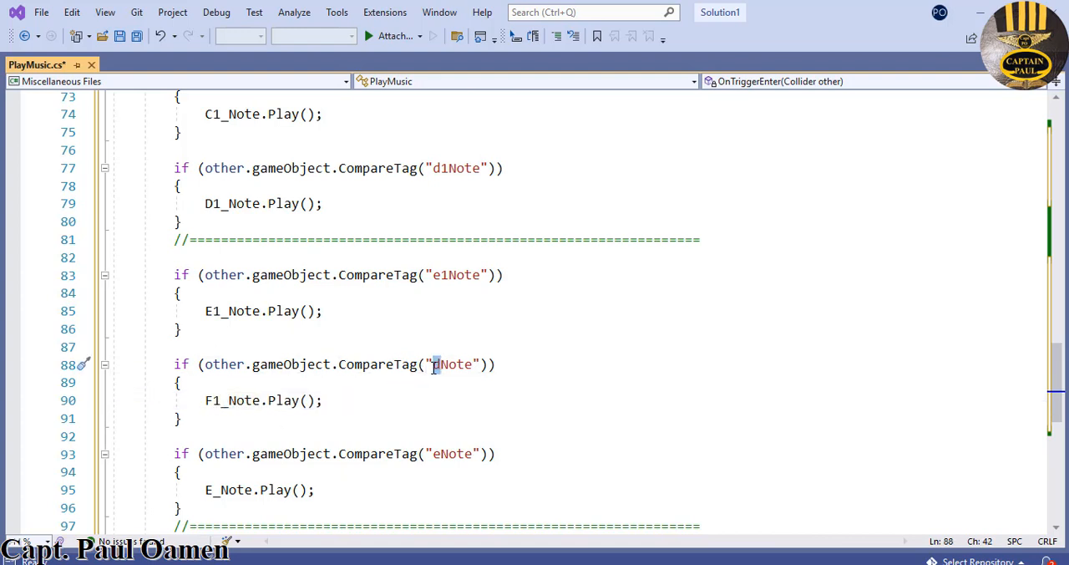
pyautogui.write('f1')
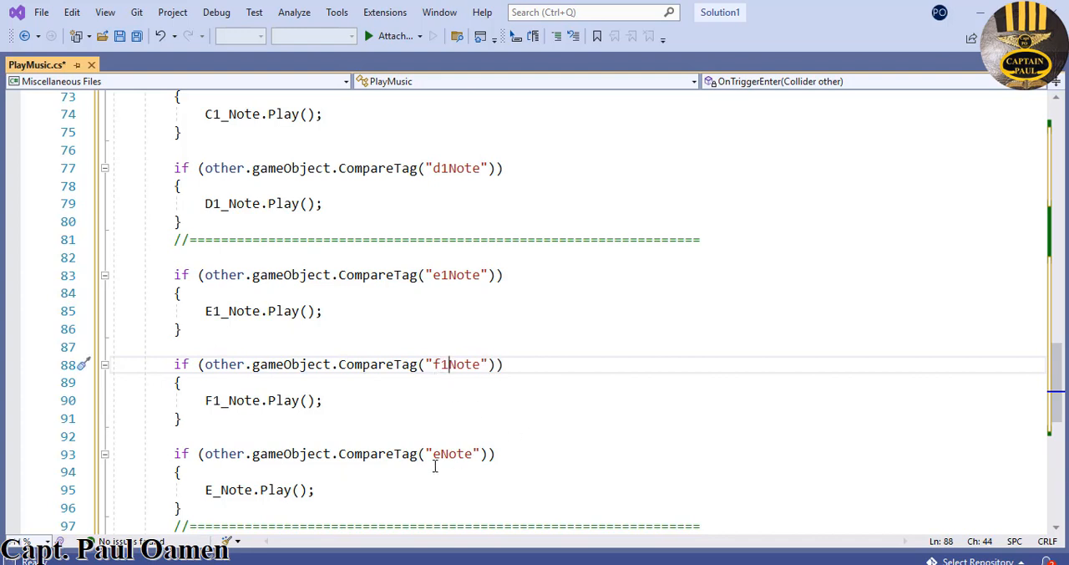
# - Change the pasted eNote if block to compare the tag "cs1Note" and play CS1_Note
pyautogui.moveTo(440, 454); pyautogui.dragTo(434, 454)
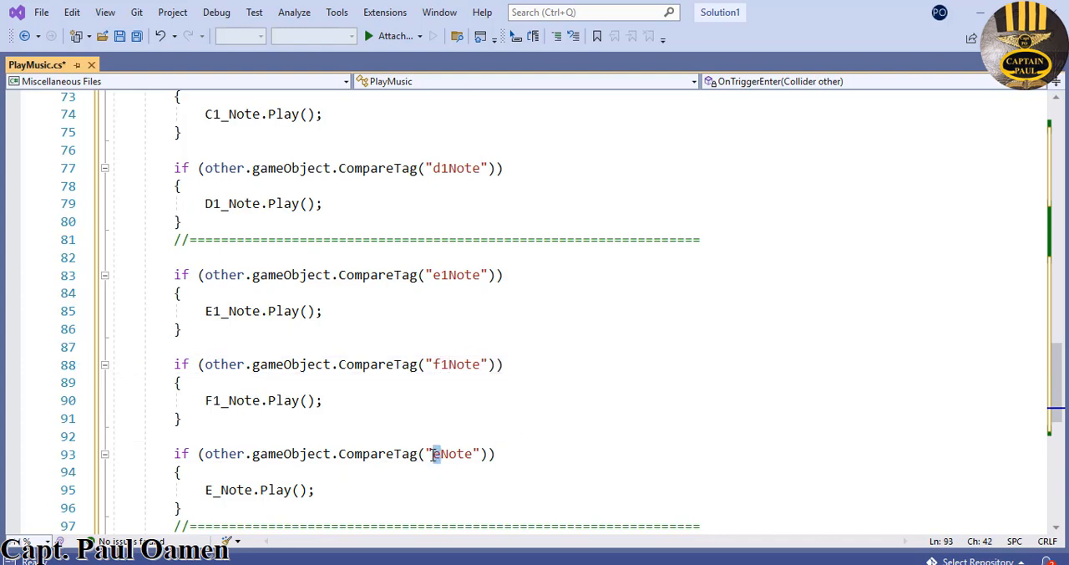
pyautogui.write('cs1')
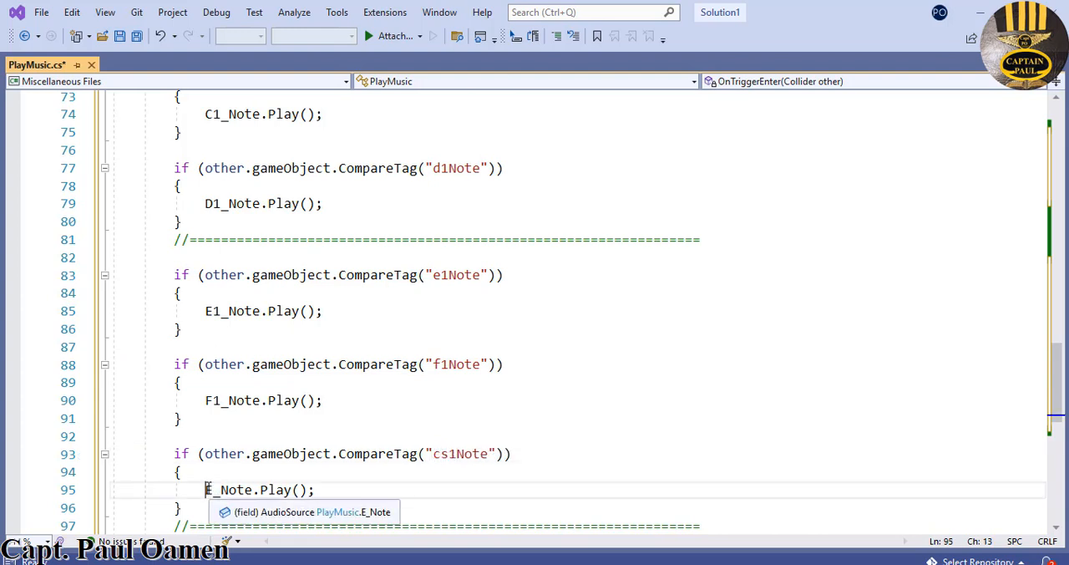
pyautogui.moveTo(206, 489); pyautogui.dragTo(220, 489)
pyautogui.write('CS_')
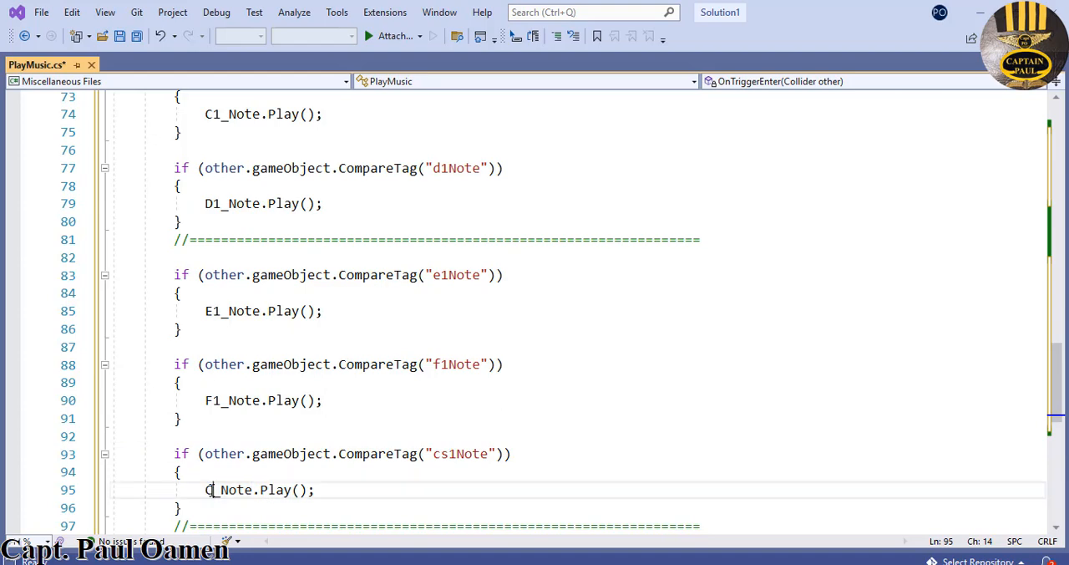
pyautogui.write('1')
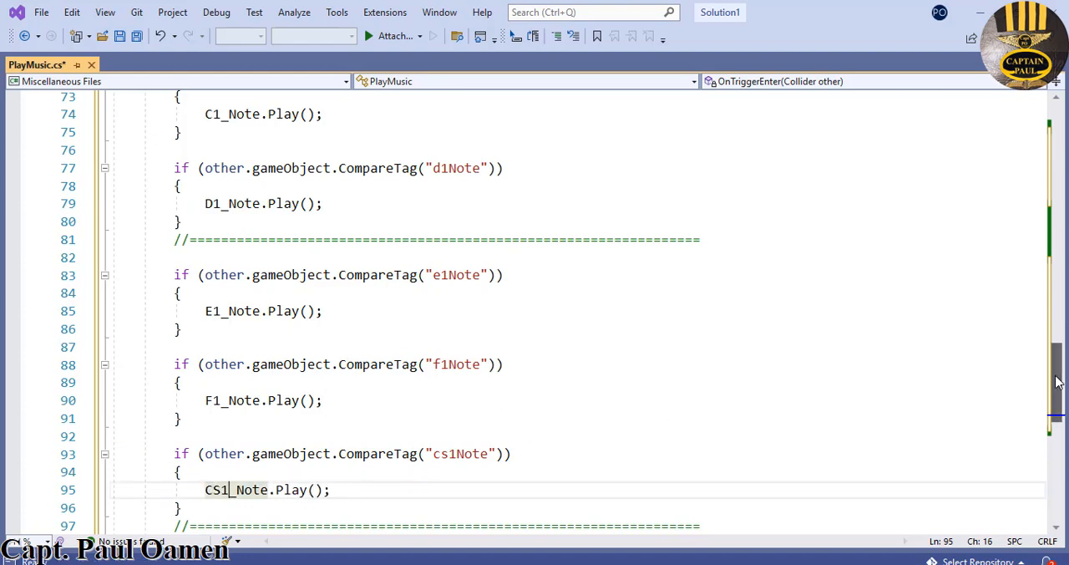
# - Check the order of the AudioSource declarations and change the block after f1Note to play CS_Note and compare the tag "csNote"
pyautogui.scroll(3, 1057, 346)
pyautogui.scroll(15, 1057, 347)
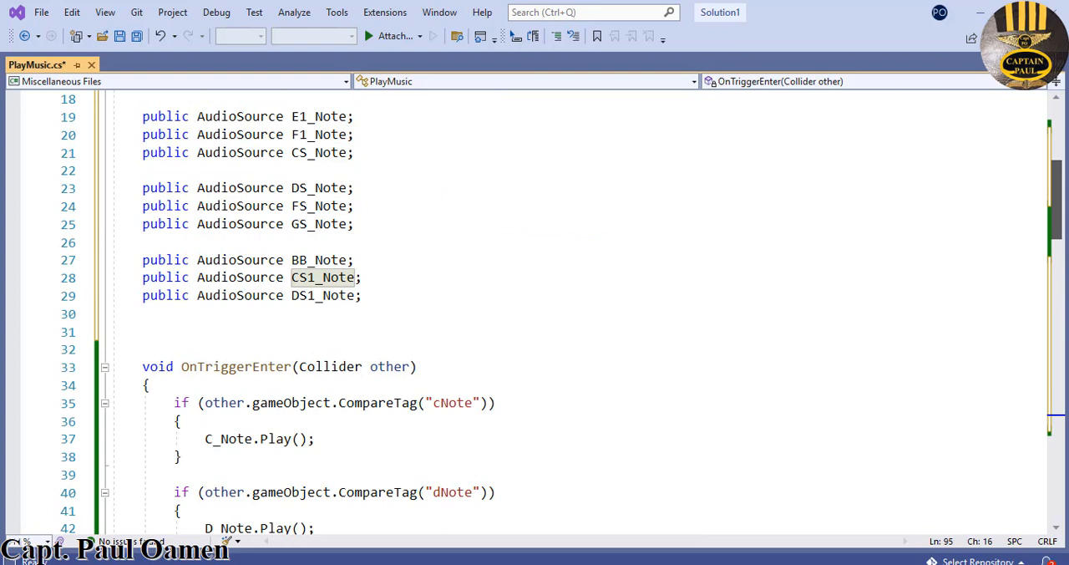
pyautogui.scroll(1, 562, 313)
pyautogui.scroll(1, 1061, 257)
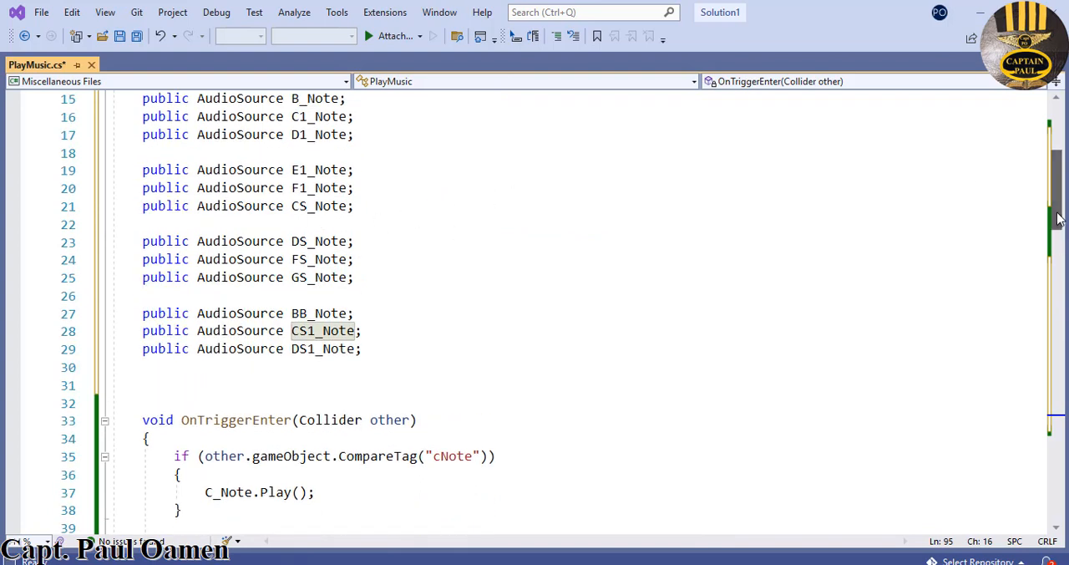
pyautogui.moveTo(1058, 221); pyautogui.dragTo(1050, 452)
pyautogui.press('BackSpace')
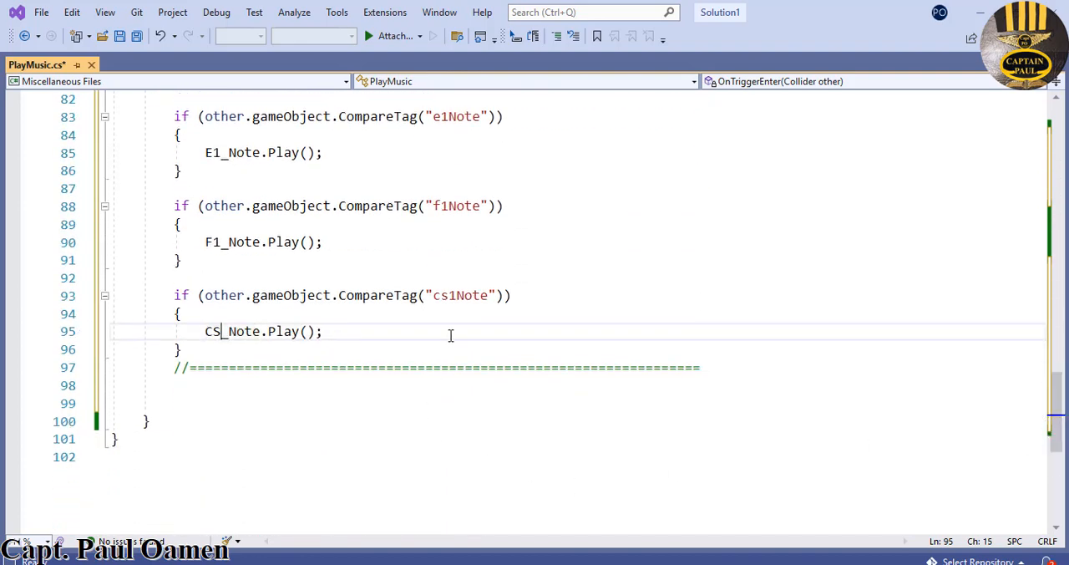
pyautogui.click(456, 295)
pyautogui.press('BackSpace')
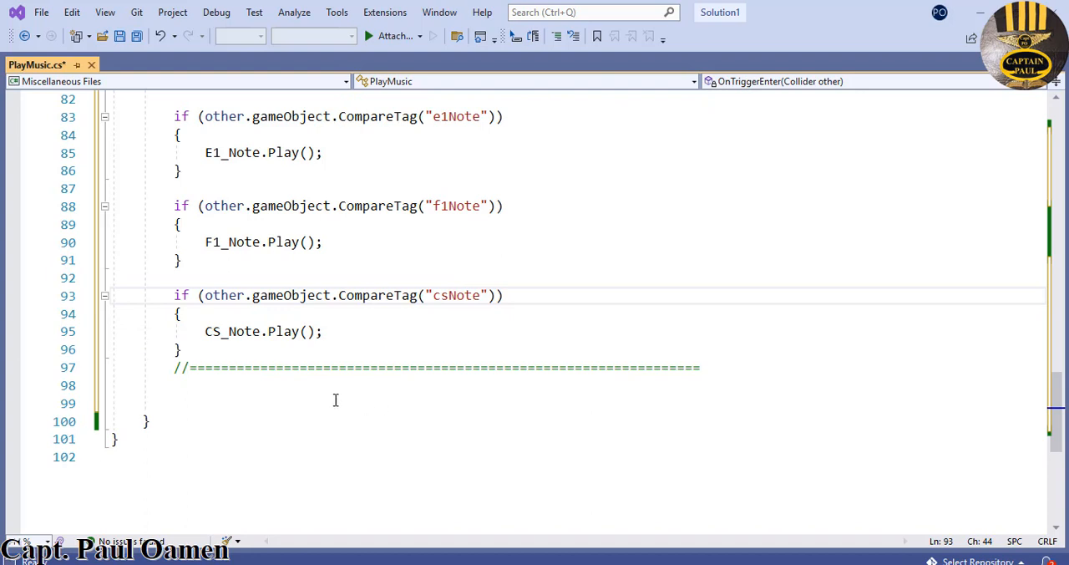
# - Paste a further copy of the three note if blocks with separator, one blank line below the separator after the csNote block
pyautogui.click(734, 371)
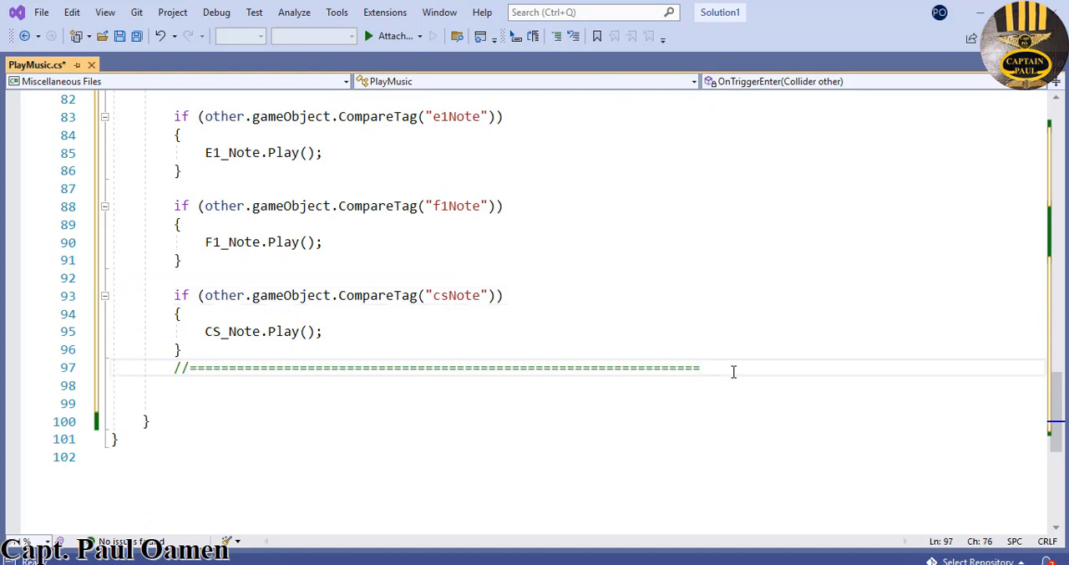
pyautogui.press('Return')
pyautogui.press('Return')
pyautogui.write('if (other.gameObject.CompareTag("cNote"))         {             C_Note.Play();         }          if (other.gameObject.CompareTag("dNote"))         {             D_Note.Play();         }          if (other.gameObject.CompareTag("eNote"))         {             E_Note.Play();         }         //=================================================================')
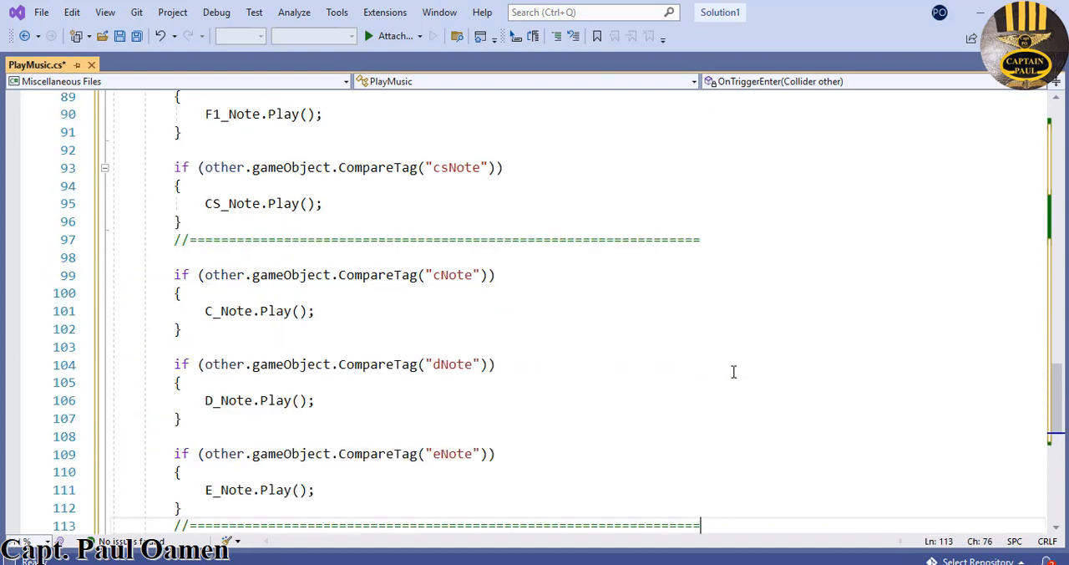
# - Change the pasted cNote if block to compare the tag "dsNote" and play DS_Note
pyautogui.click(435, 275)
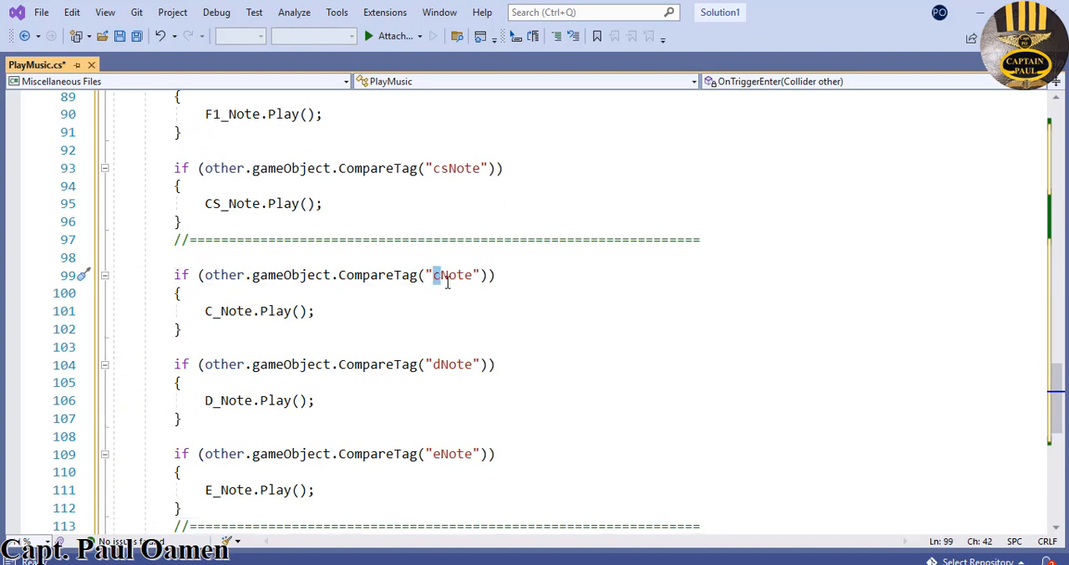
pyautogui.write('d')
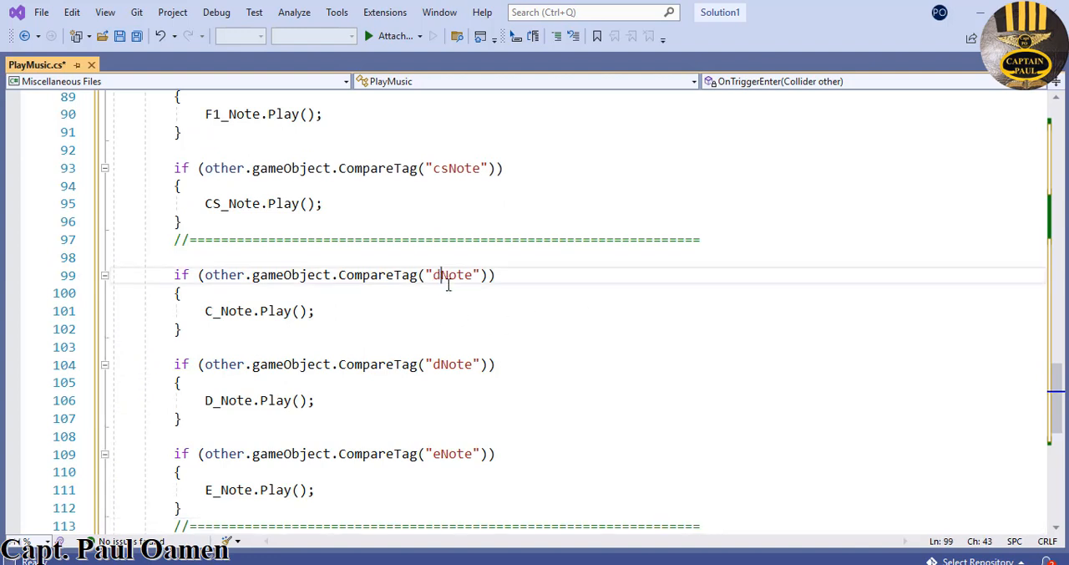
pyautogui.write('s')
pyautogui.moveTo(214, 310); pyautogui.dragTo(206, 314)
pyautogui.click(216, 329)
pyautogui.write('DS')
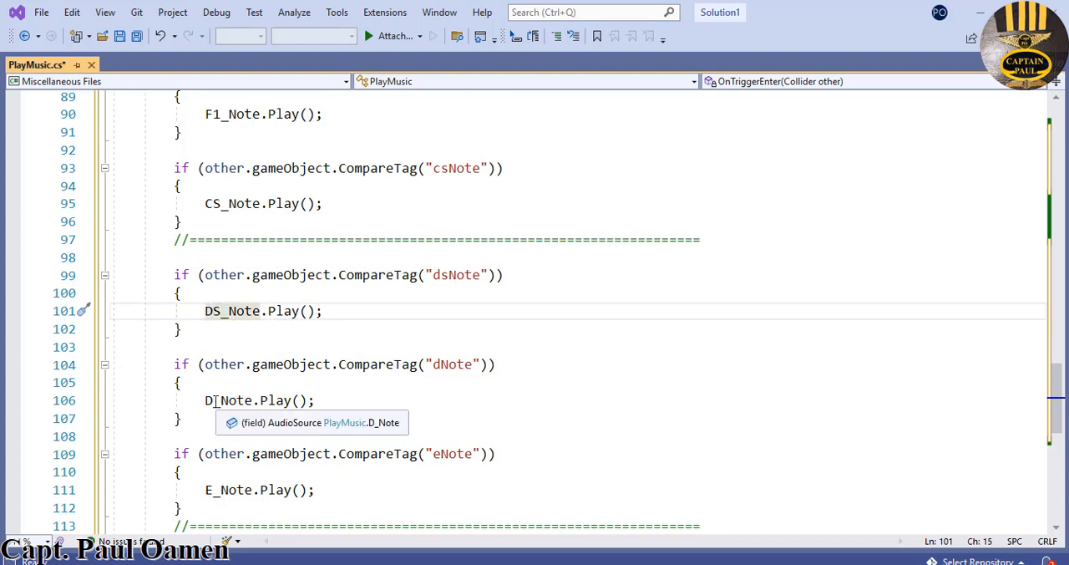
# - Change the pasted dNote if block to play FS_Note and compare the tag "fsNote"
pyautogui.moveTo(215, 401); pyautogui.dragTo(208, 403)
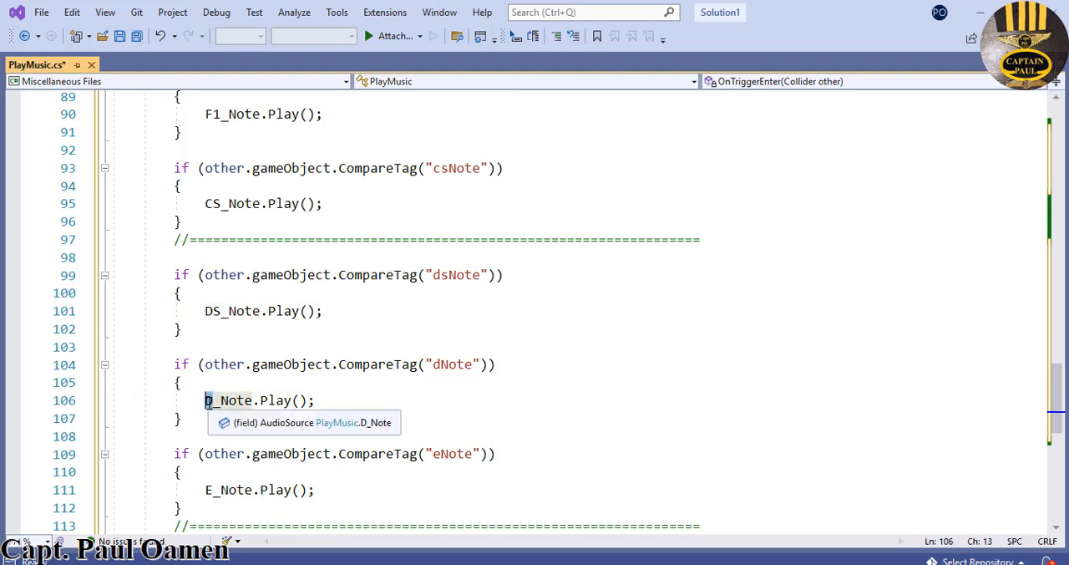
pyautogui.write('FS')
pyautogui.moveTo(440, 365); pyautogui.dragTo(434, 365)
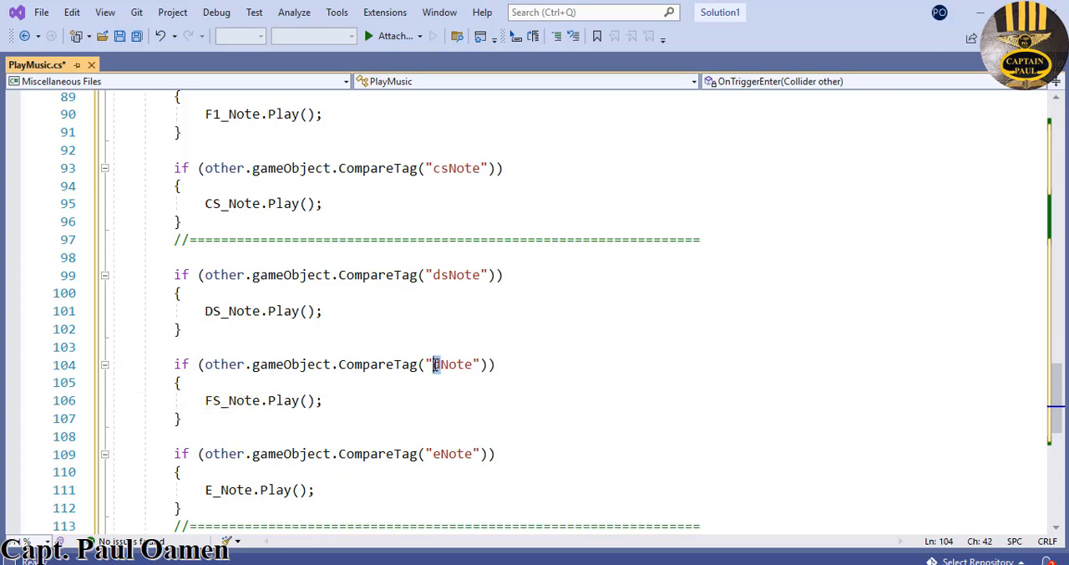
pyautogui.write('fs')
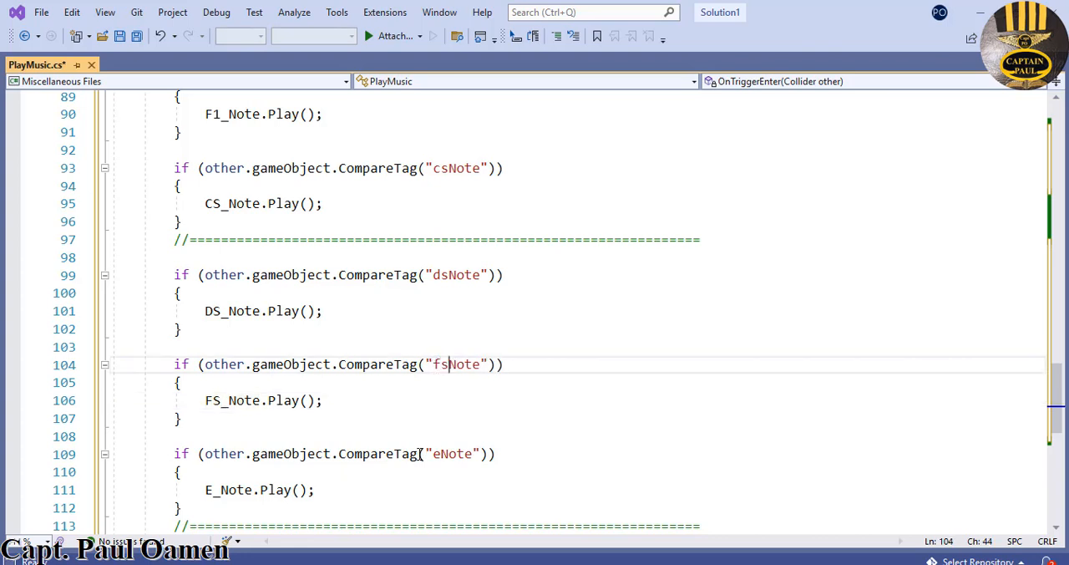
# - Change the pasted eNote if block to compare the tag "gsNote" and play GS_Note
pyautogui.click(436, 453)
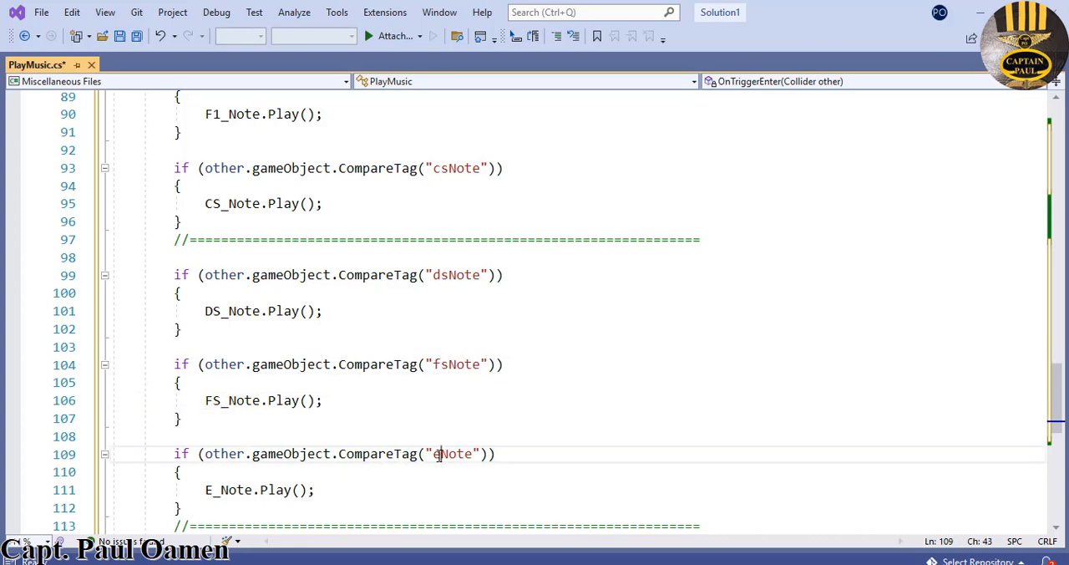
pyautogui.moveTo(438, 454); pyautogui.dragTo(433, 456)
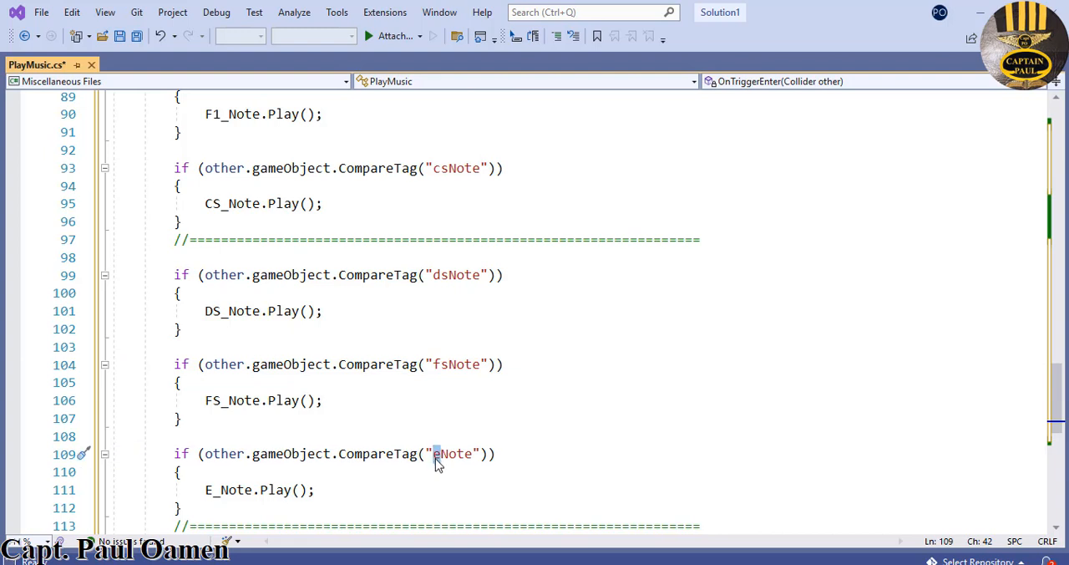
pyautogui.write('g')
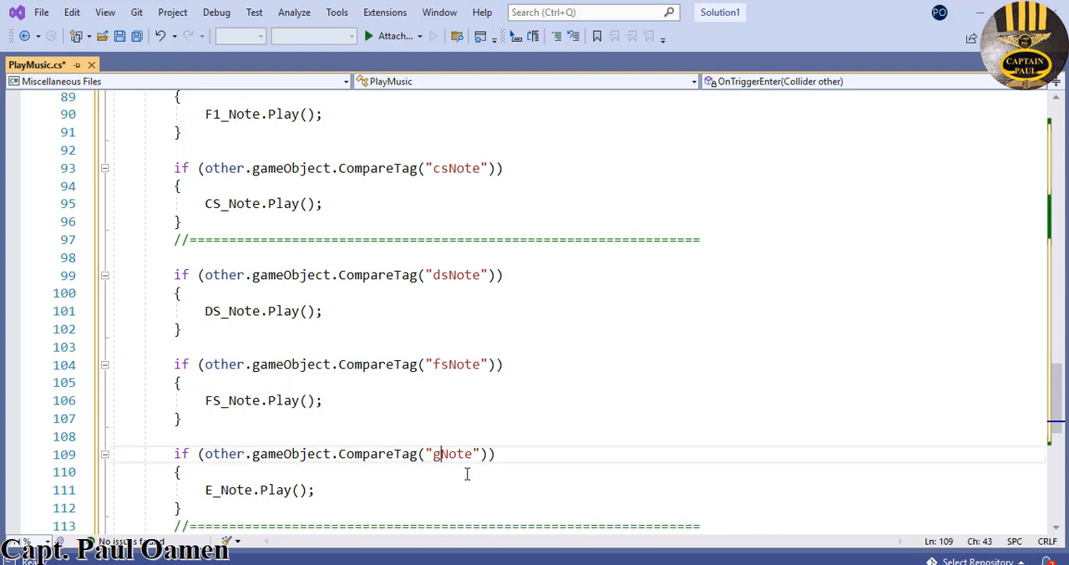
pyautogui.write('s')
pyautogui.moveTo(214, 490); pyautogui.dragTo(206, 491)
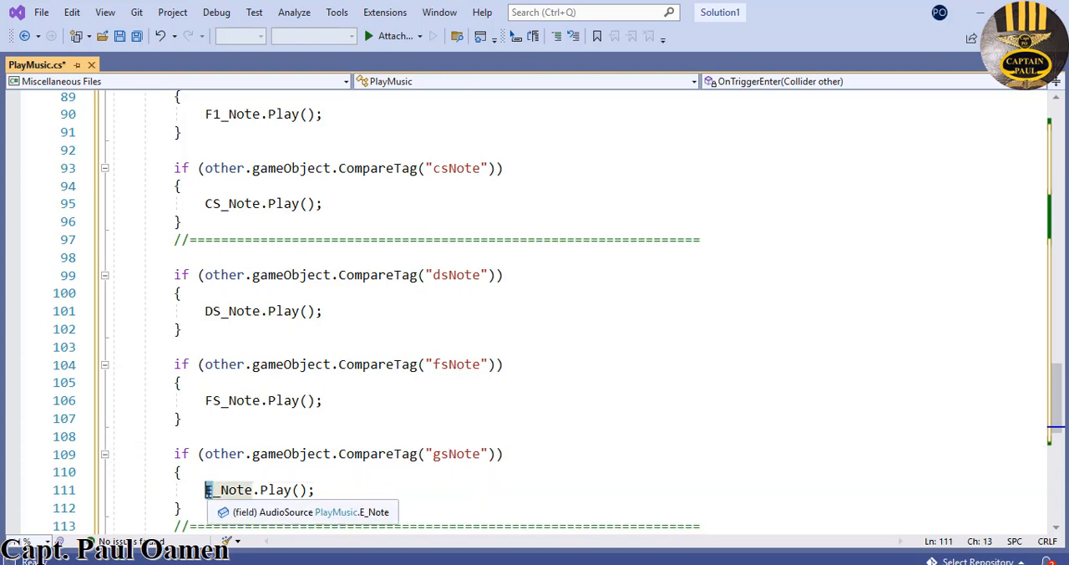
pyautogui.write('GS')
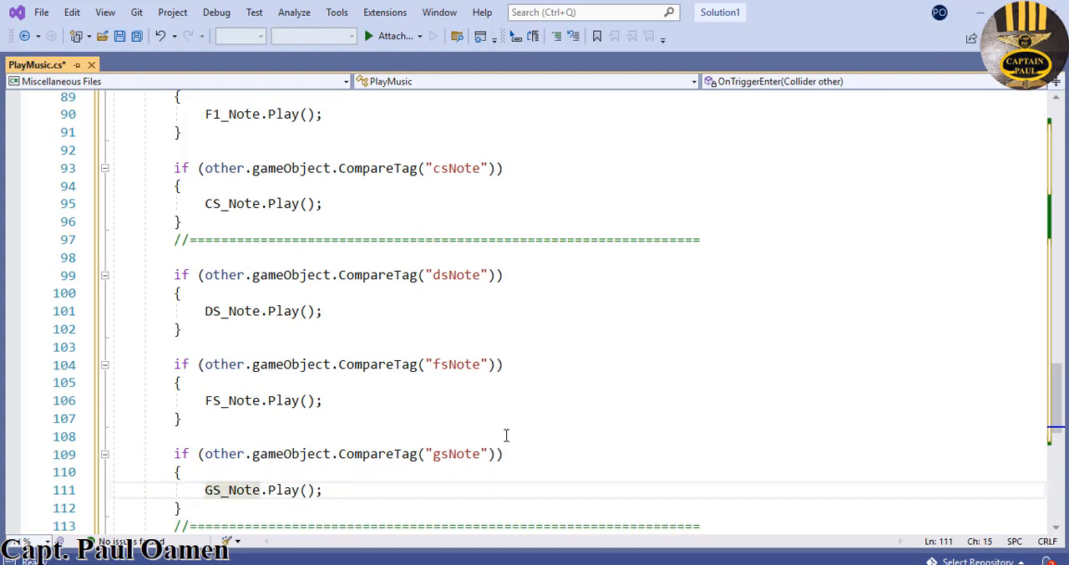
# - Check the remaining AudioSource declarations and paste another copy of the three note if blocks, one blank line below the separator after the gsNote block
pyautogui.scroll(9, 506, 434)
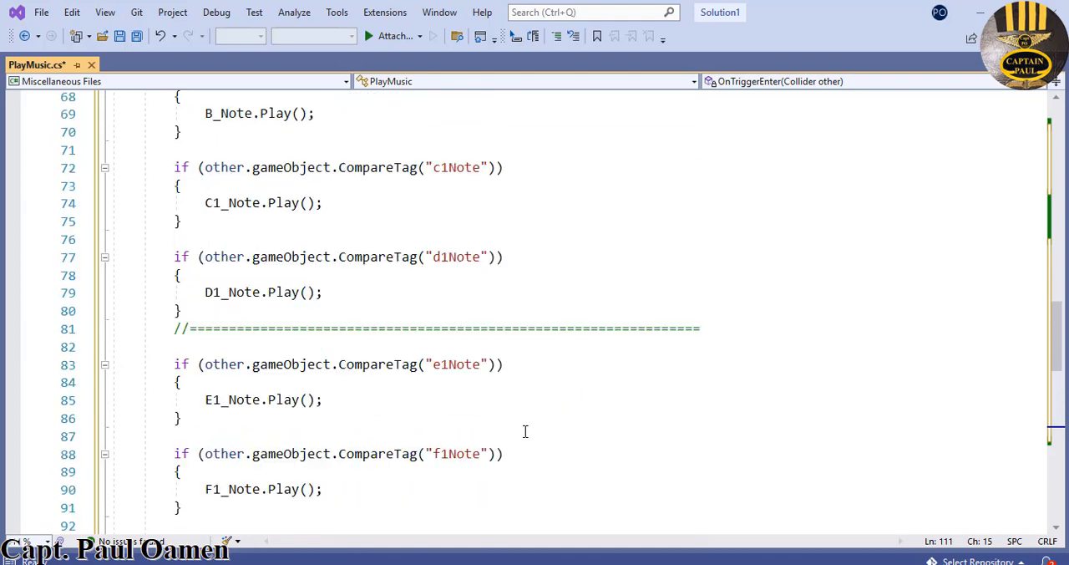
pyautogui.moveTo(1060, 316); pyautogui.dragTo(1060, 171)
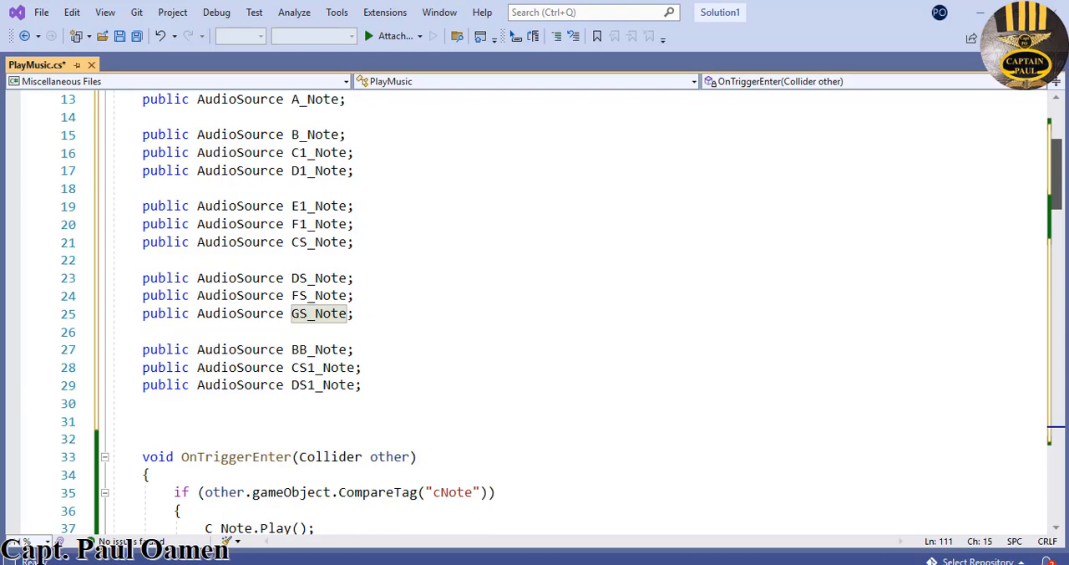
pyautogui.moveTo(1060, 171); pyautogui.dragTo(1059, 402)
pyautogui.click(722, 391)
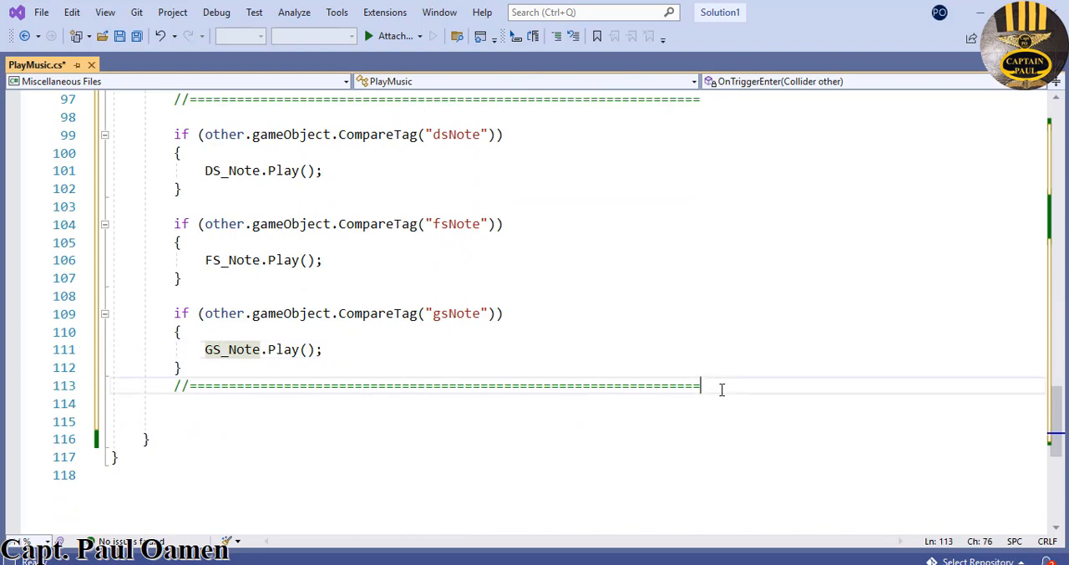
pyautogui.press('Return')
pyautogui.press('Return')
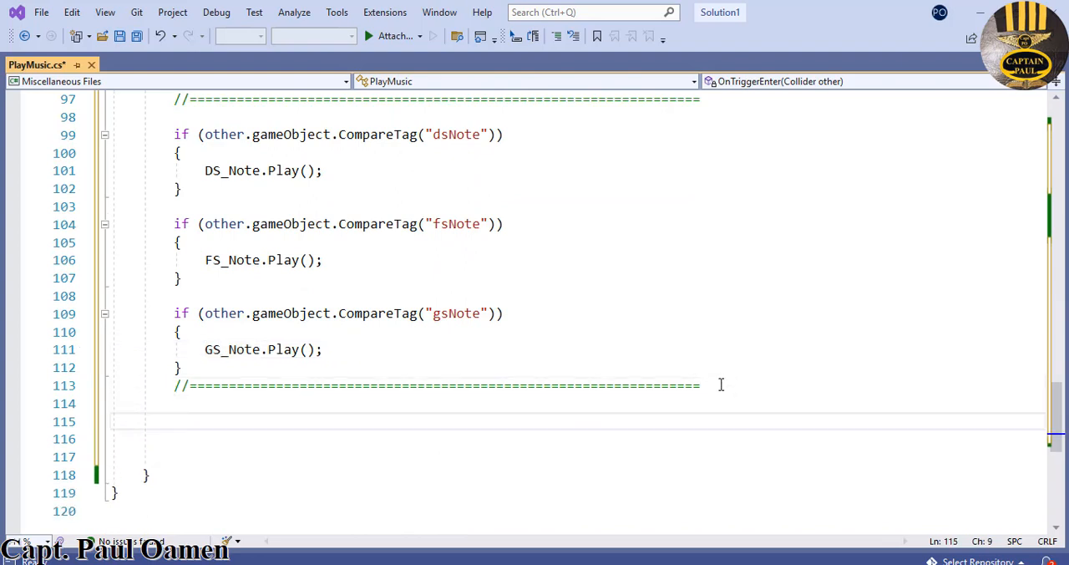
pyautogui.write('if (other.gameObject.CompareTag("cNote"))         {             C_Note.Play();         }          if (other.gameObject.CompareTag("dNote"))         {             D_Note.Play();         }          if (other.gameObject.CompareTag("eNote"))         {             E_Note.Play();         }         //=================================================================')
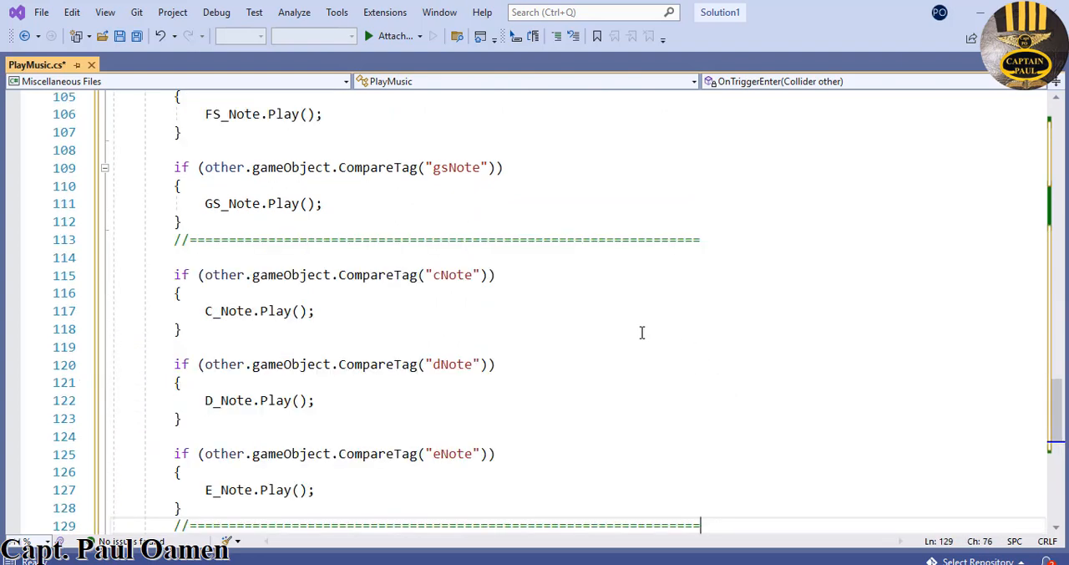
# - Change the newly pasted cNote if block to compare the tag "bbNote" and play BB_Note
pyautogui.click(434, 279)
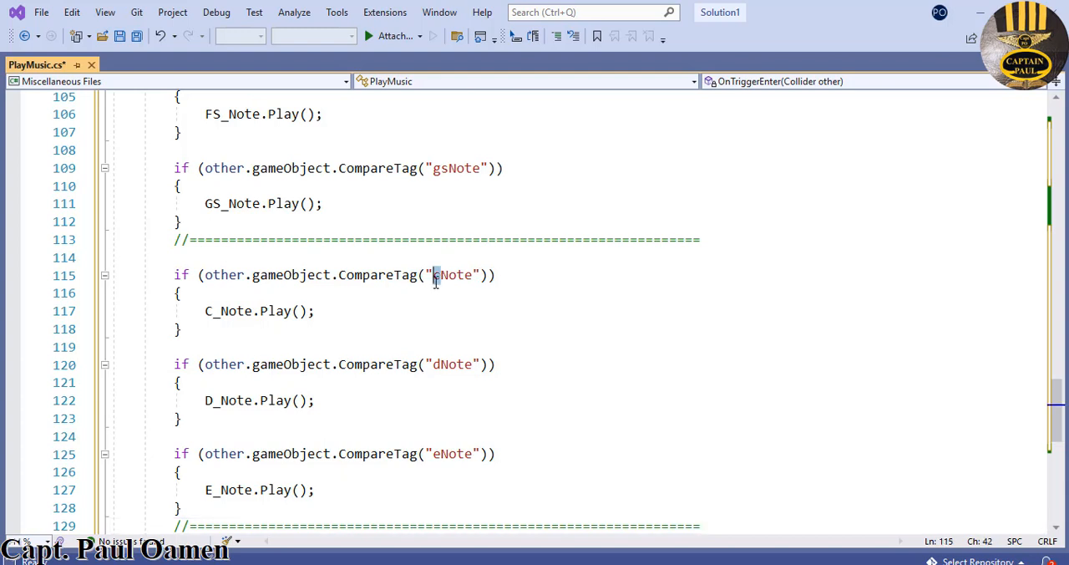
pyautogui.hotkey('shift', 'Right')
pyautogui.write('bb')
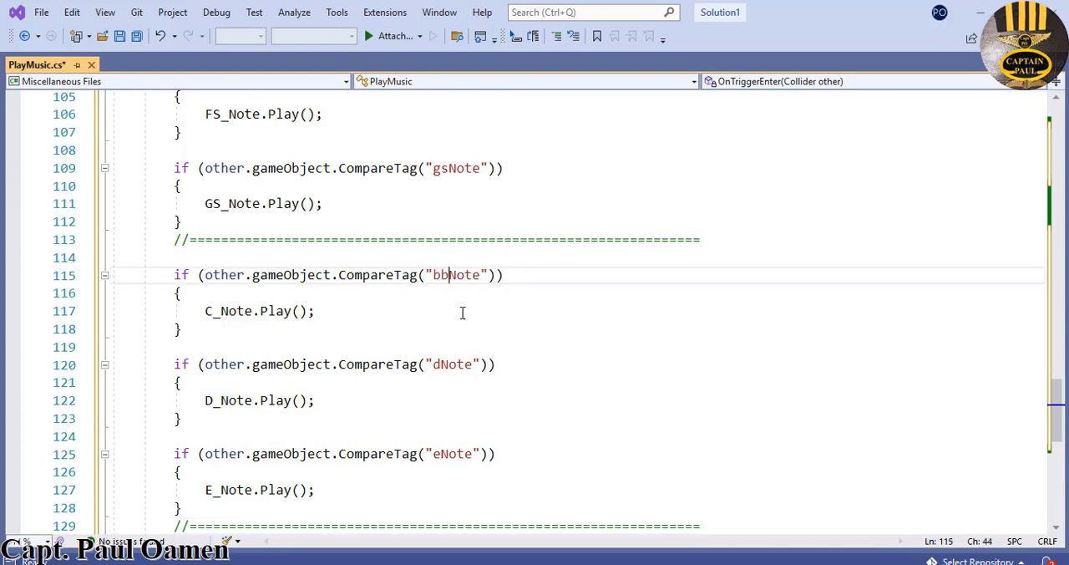
pyautogui.moveTo(216, 312); pyautogui.dragTo(209, 312)
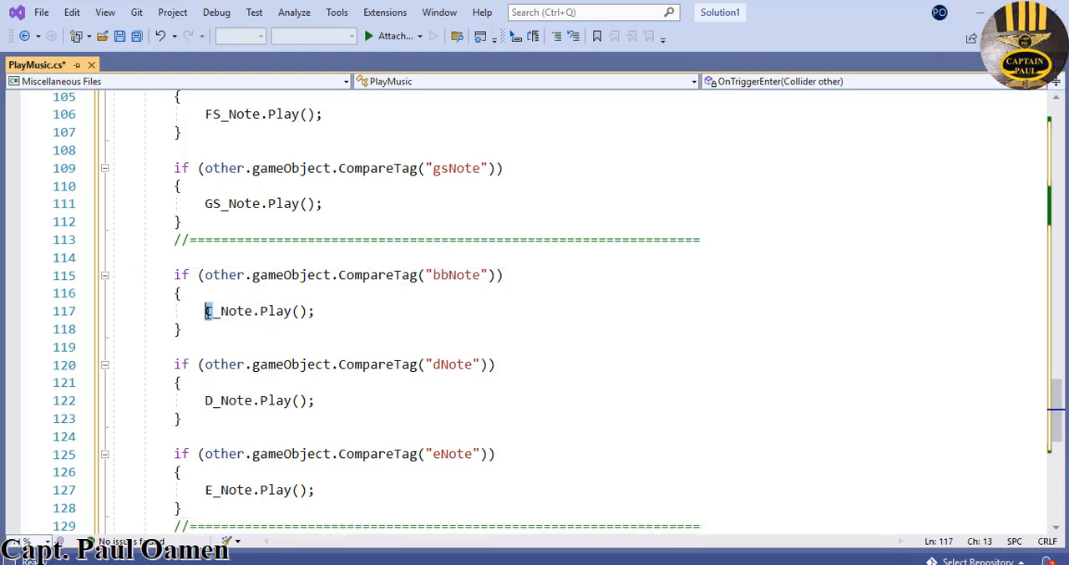
pyautogui.write('BB')
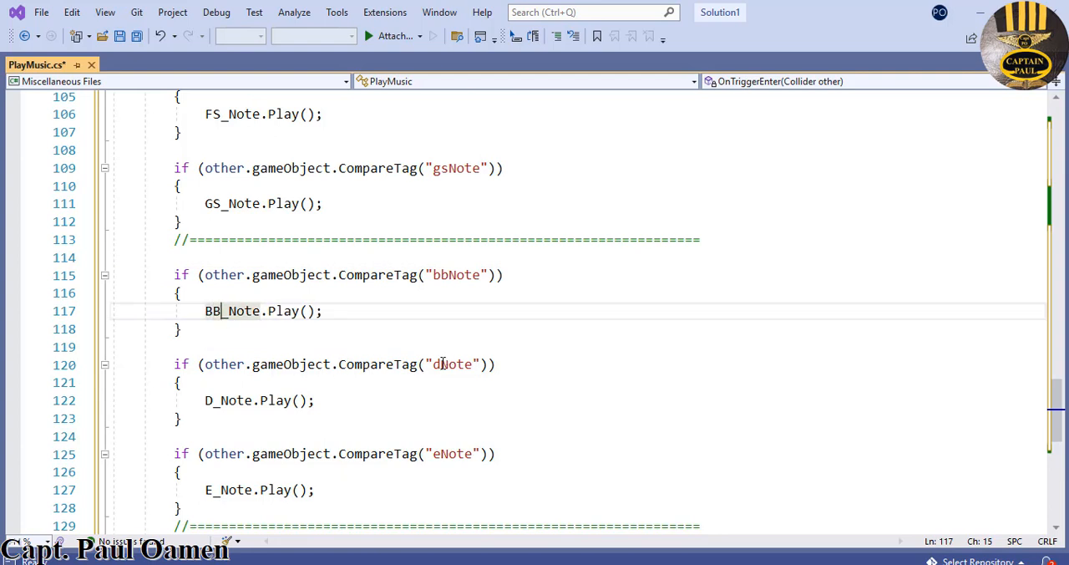
# - Change the newly pasted dNote if block to compare the tag "cs1Note" and play CS1_Note
pyautogui.click(441, 365)
pyautogui.moveTo(441, 365); pyautogui.dragTo(435, 366)
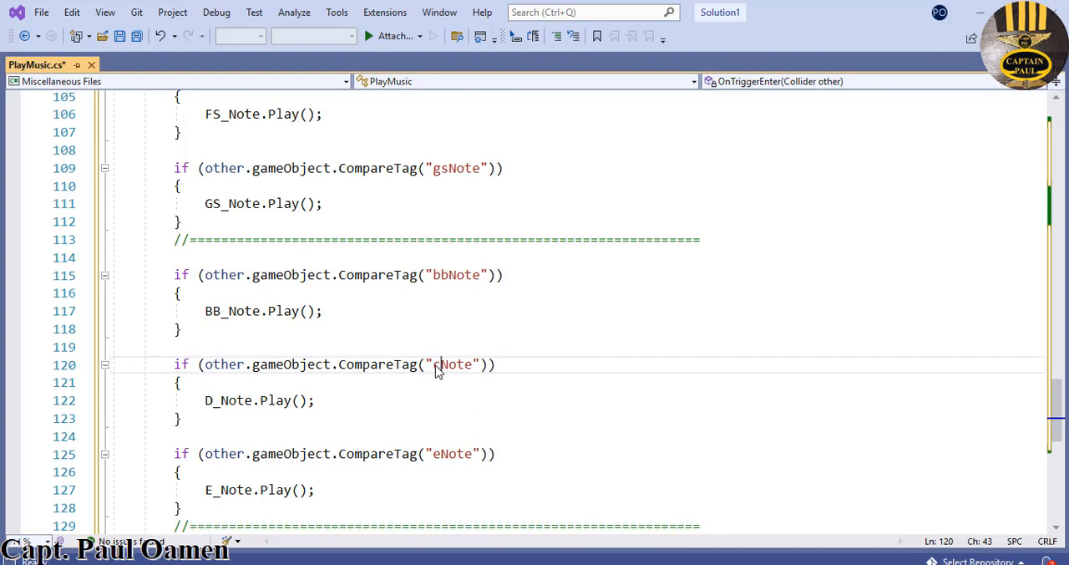
pyautogui.write('cs!')
pyautogui.press('BackSpace')
pyautogui.write('1')
pyautogui.click(212, 403)
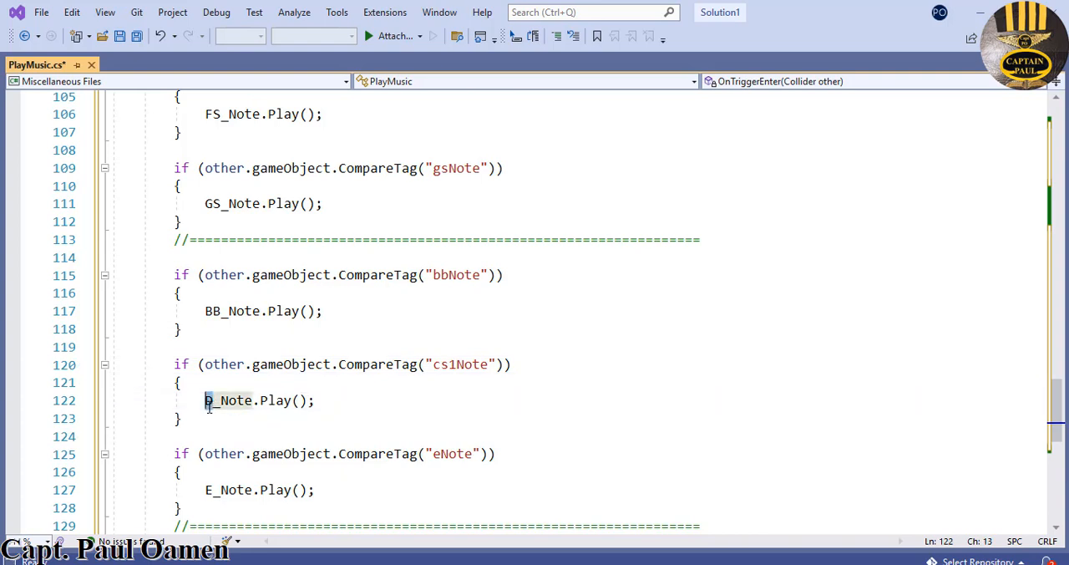
pyautogui.press('BackSpace')
pyautogui.write('CS')
pyautogui.write('1')
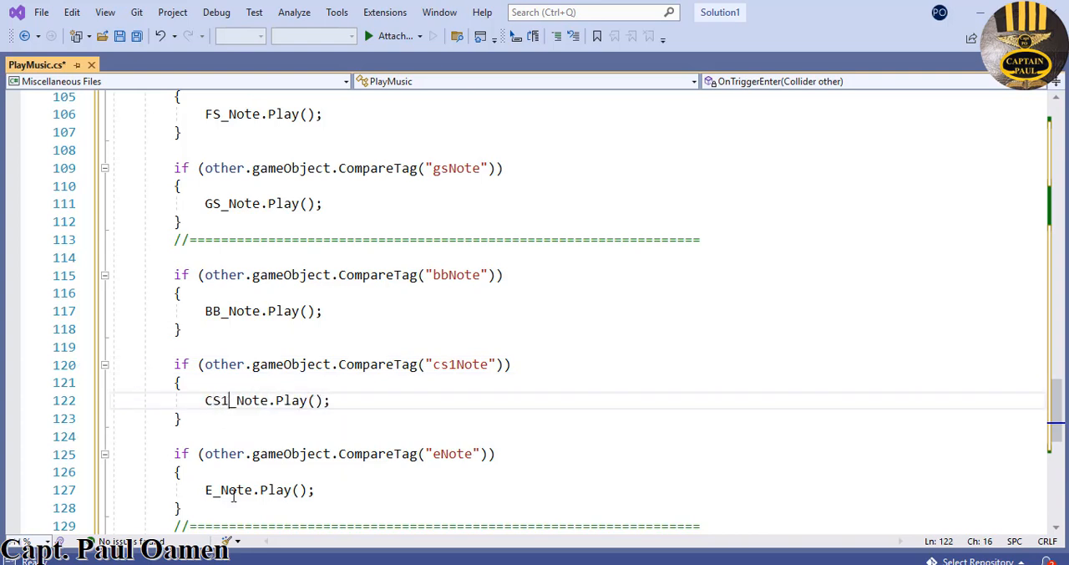
# - Change the last pasted eNote if block to play DS1_Note and compare the tag "ds1Note"
pyautogui.click(208, 490)
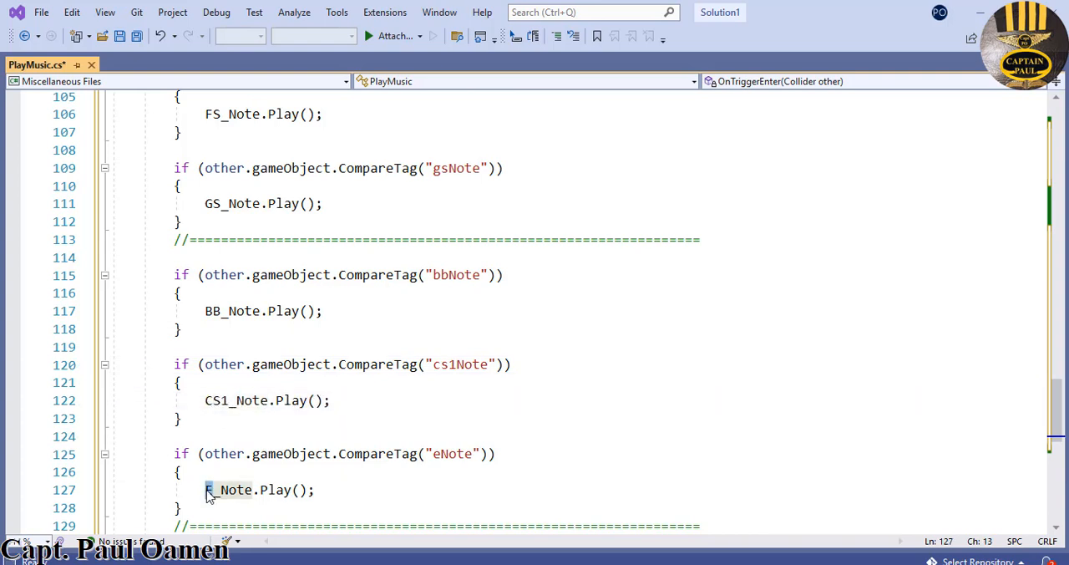
pyautogui.write('D')
pyautogui.press('Delete')
pyautogui.write('S1')
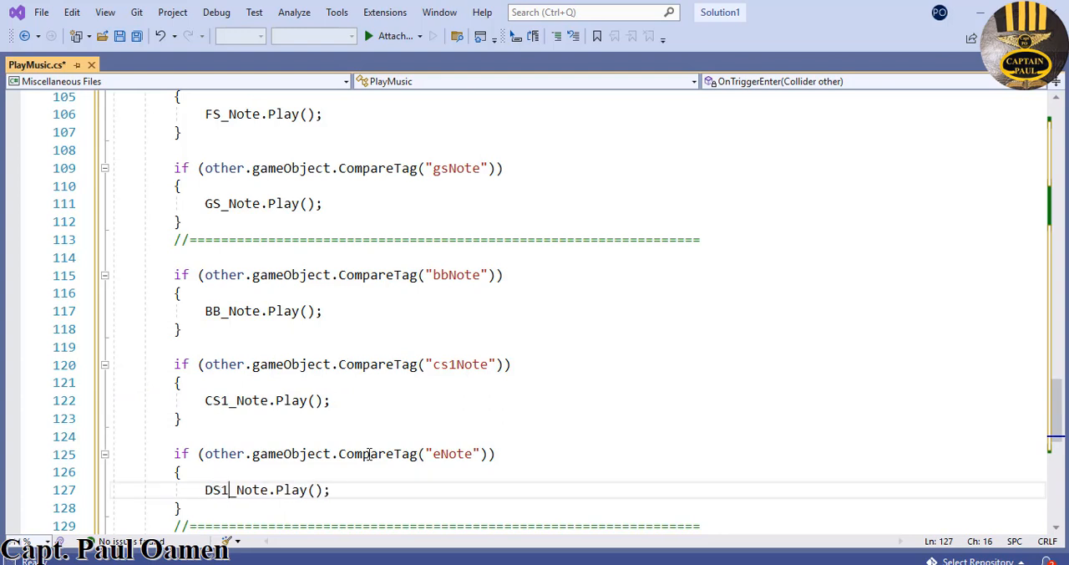
pyautogui.click(441, 453)
pyautogui.moveTo(438, 453); pyautogui.dragTo(434, 455)
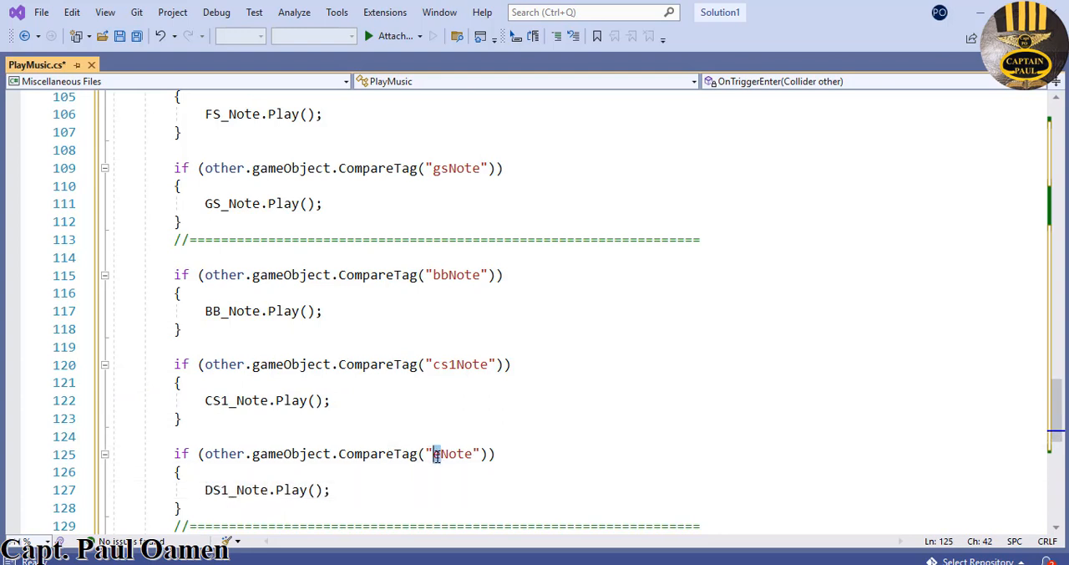
pyautogui.write('ds')
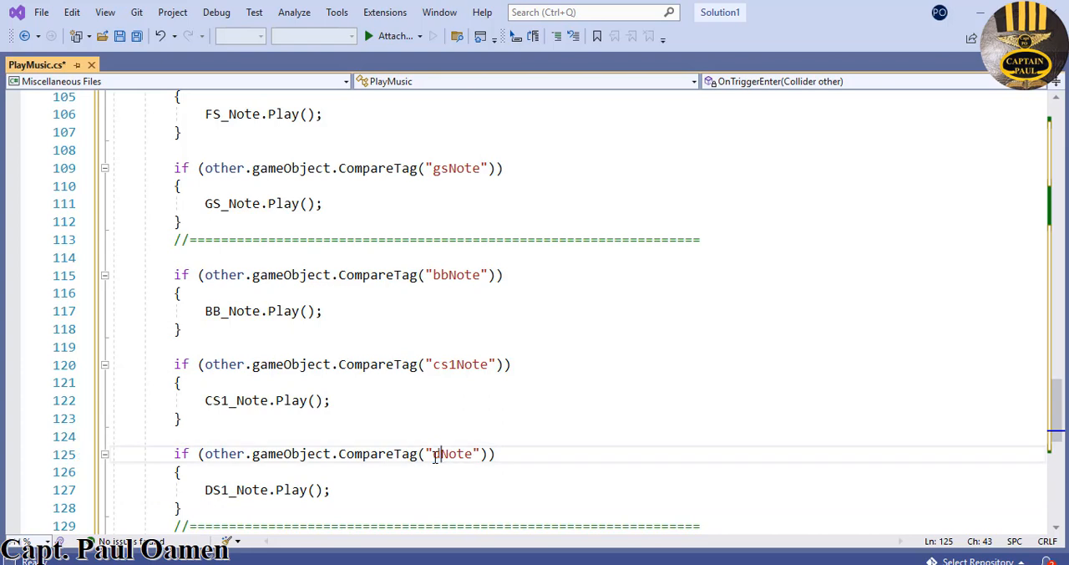
pyautogui.write('1')
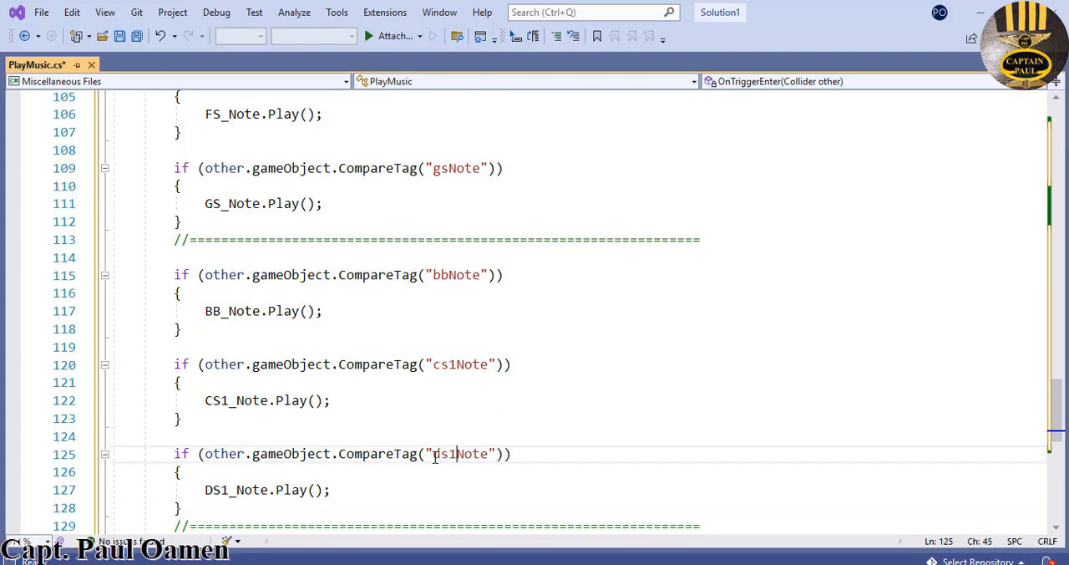
pyautogui.click(570, 421)
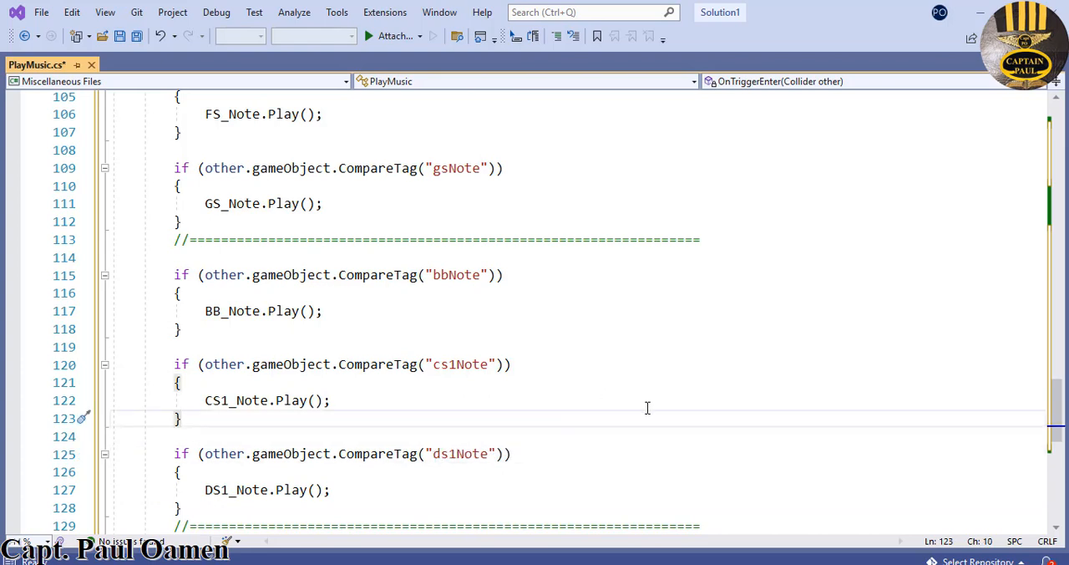
# - Review the AudioSource declarations, save the PlayMusic script and switch to the Unity editor
pyautogui.moveTo(1063, 416); pyautogui.dragTo(1064, 153)
pyautogui.scroll(-1, 535, 318)
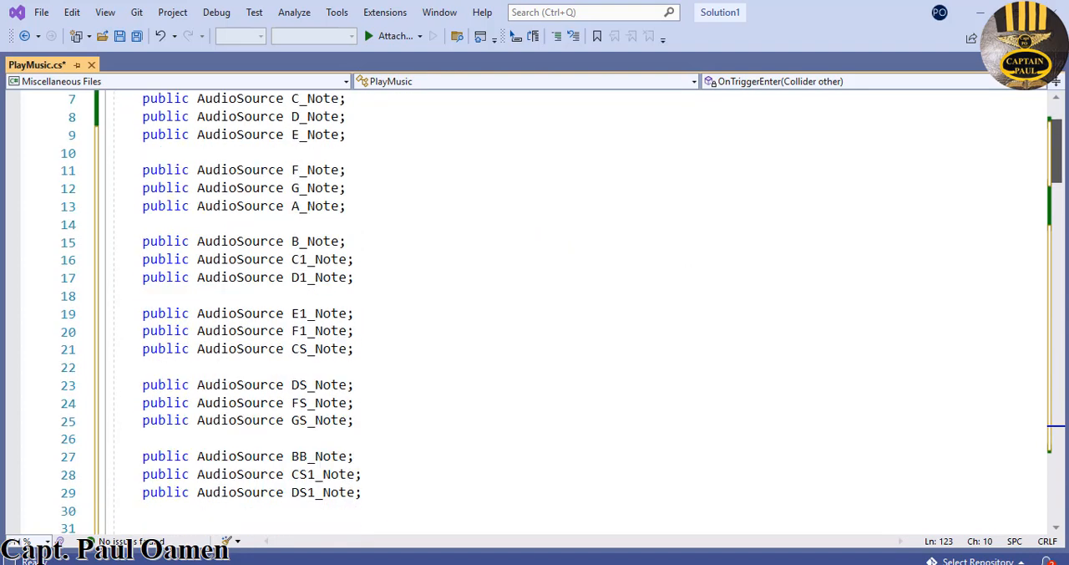
pyautogui.scroll(1, 507, 195)
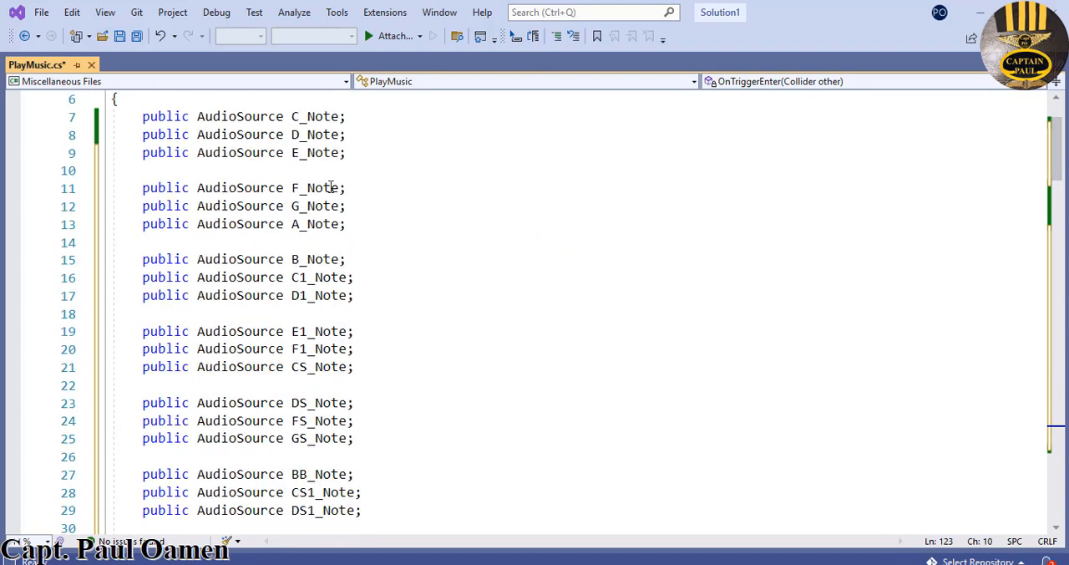
pyautogui.click(119, 36)
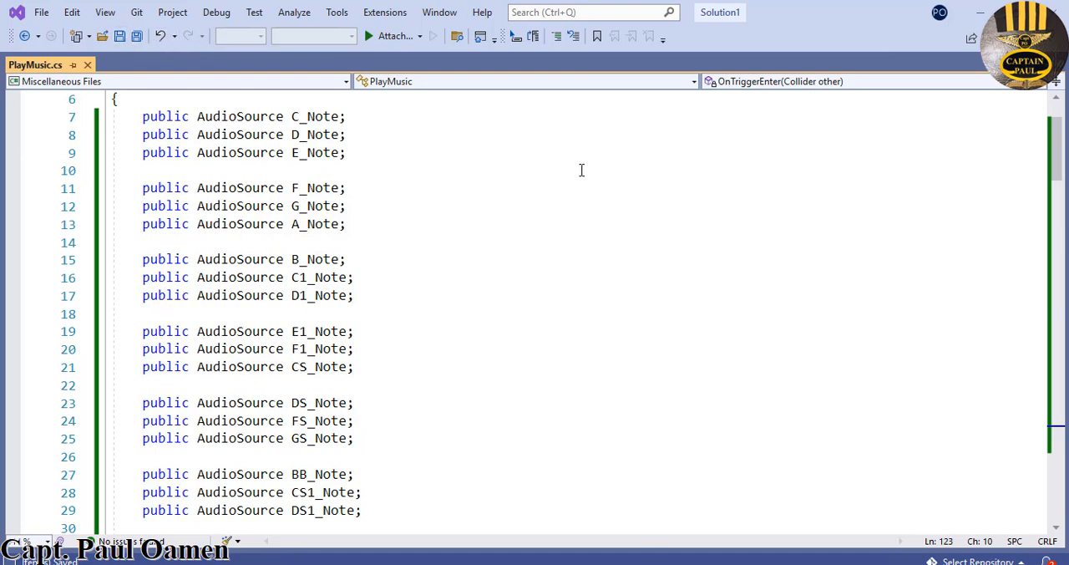
pyautogui.click(983, 24)
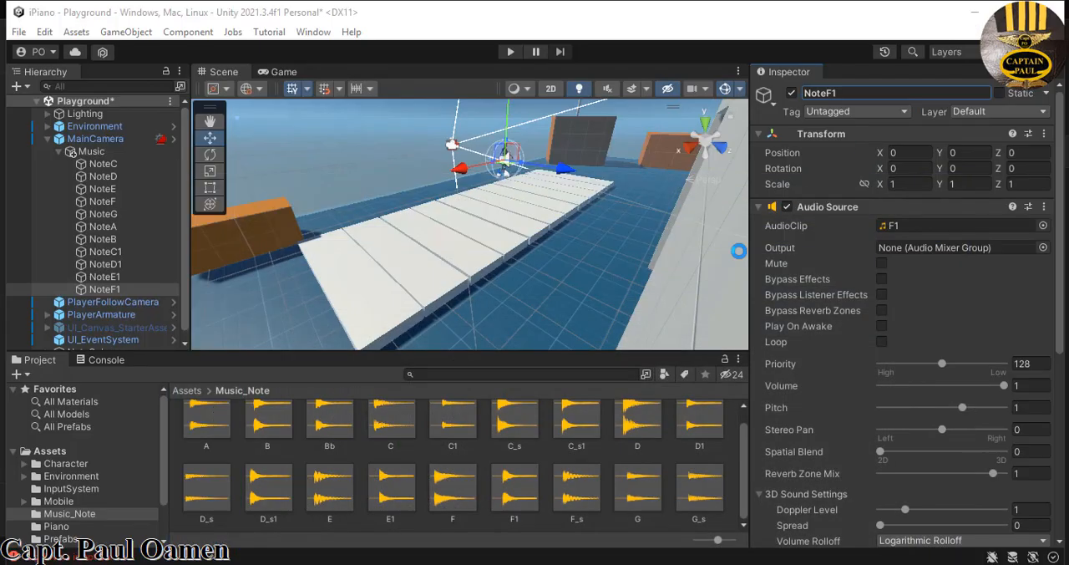
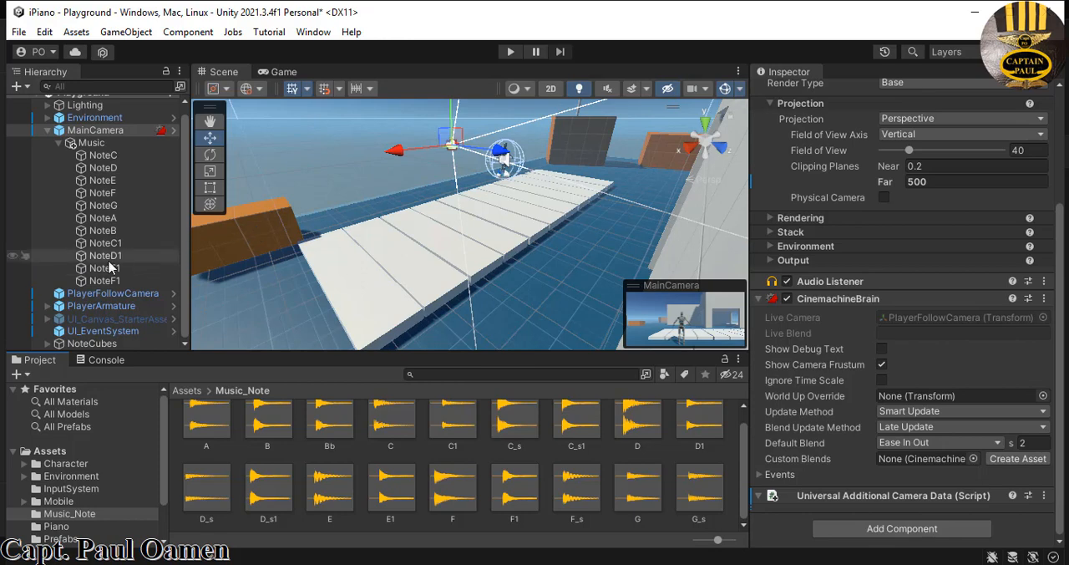
# - On PlayerArmature's Play Music script, assign NoteF, NoteG, NoteA and NoteB to the F_Note, G_Note, A_Note and B_Note fields
pyautogui.click(94, 308)
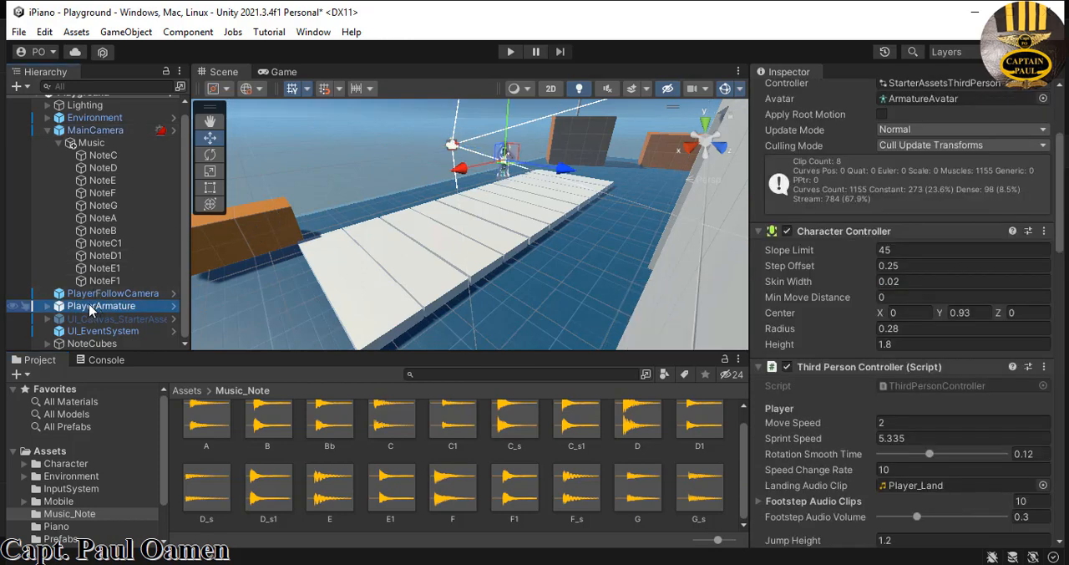
pyautogui.moveTo(1060, 177); pyautogui.dragTo(1048, 469)
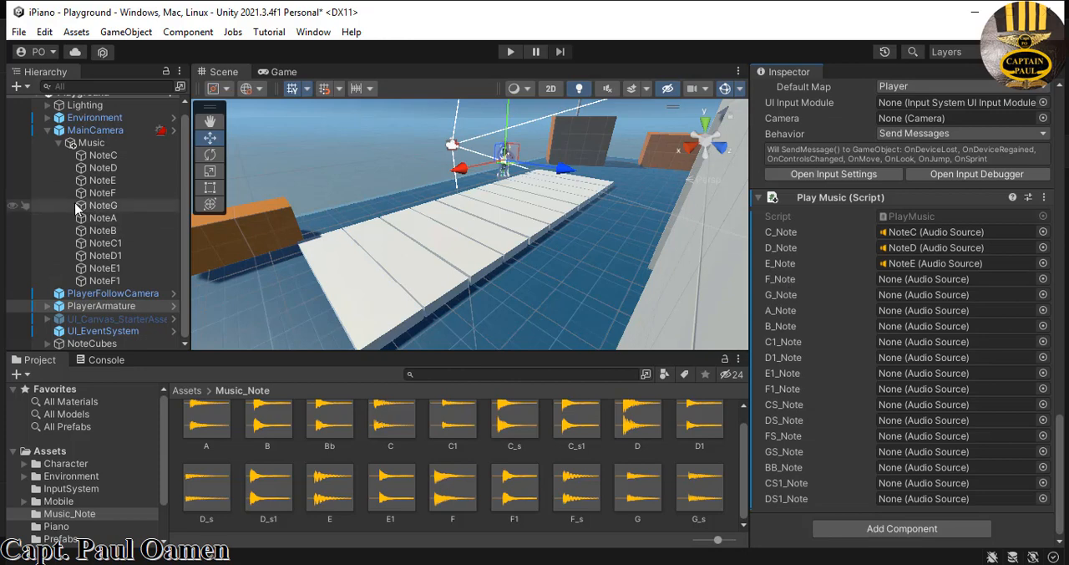
pyautogui.moveTo(102, 194); pyautogui.dragTo(904, 283)
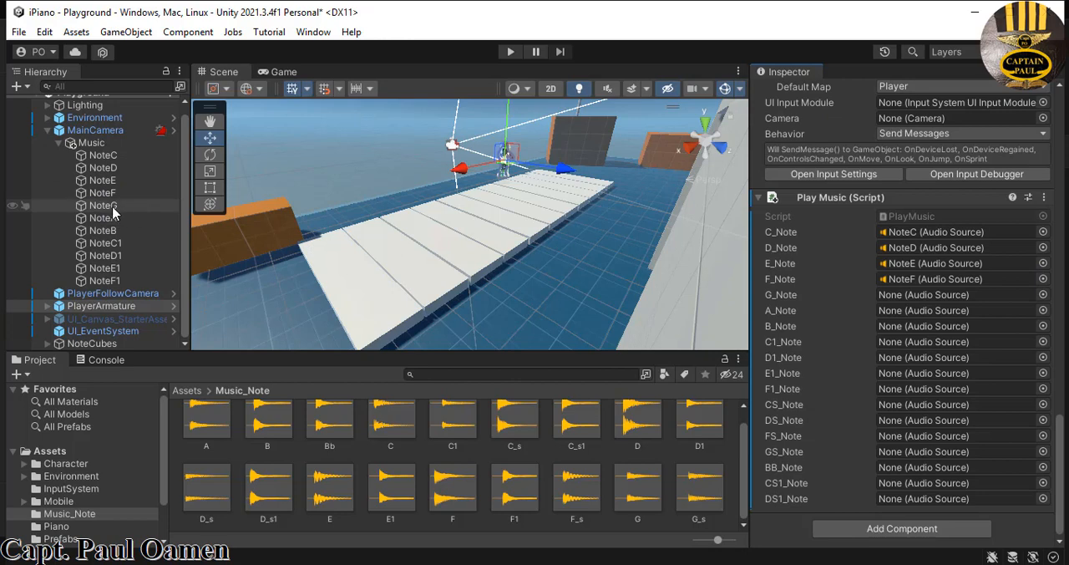
pyautogui.moveTo(117, 207); pyautogui.dragTo(902, 301)
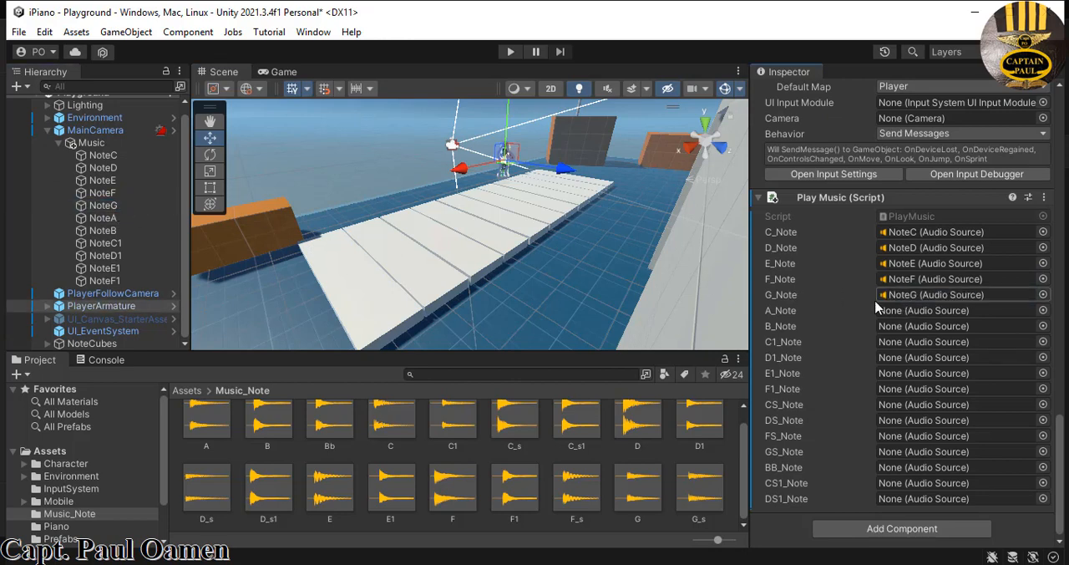
pyautogui.moveTo(115, 219); pyautogui.dragTo(923, 316)
pyautogui.moveTo(105, 231); pyautogui.dragTo(919, 327)
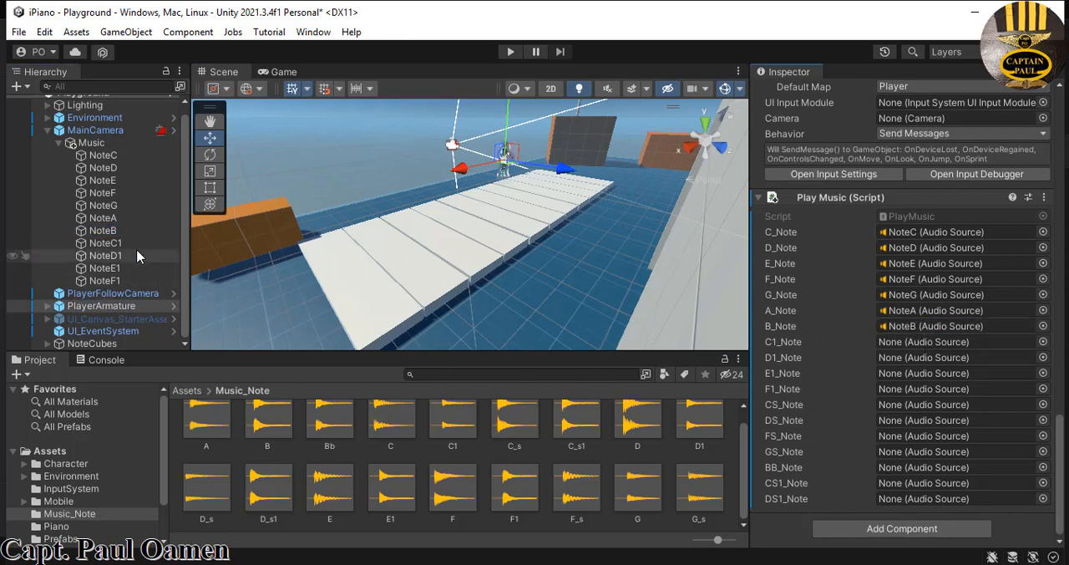
# - Assign NoteC1, NoteD1, NoteE1 and NoteF1 to the script's C1_Note, D1_Note, E1_Note and F1_Note fields
pyautogui.moveTo(117, 249); pyautogui.dragTo(881, 351)
pyautogui.moveTo(112, 255); pyautogui.dragTo(908, 356)
pyautogui.moveTo(112, 269); pyautogui.dragTo(885, 373)
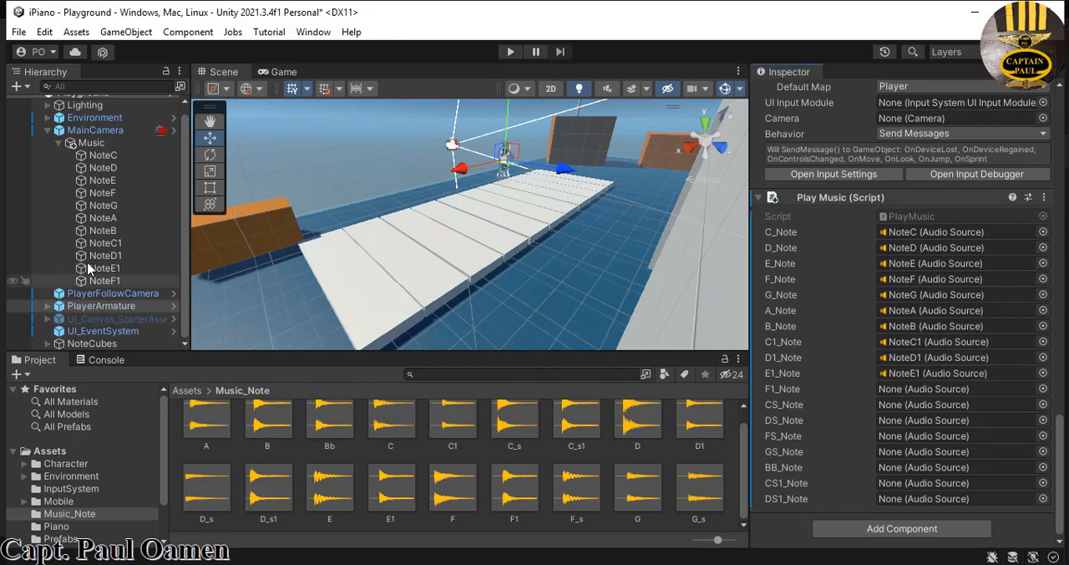
pyautogui.moveTo(98, 287); pyautogui.dragTo(891, 394)
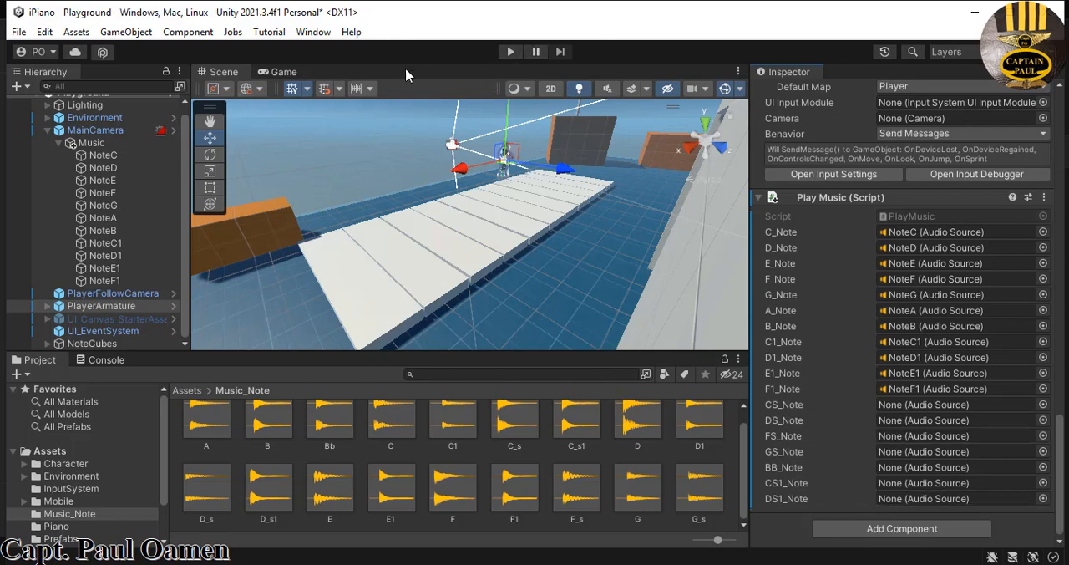
# - Set the Game view to Play Maximized and start play mode
pyautogui.click(284, 72)
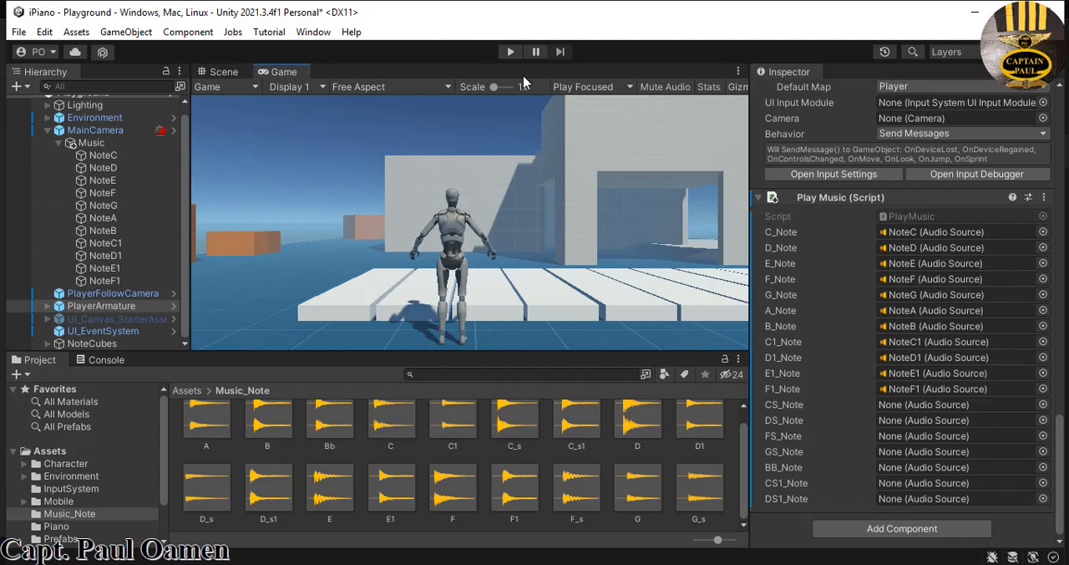
pyautogui.click(626, 88)
pyautogui.click(626, 122)
pyautogui.click(510, 52)
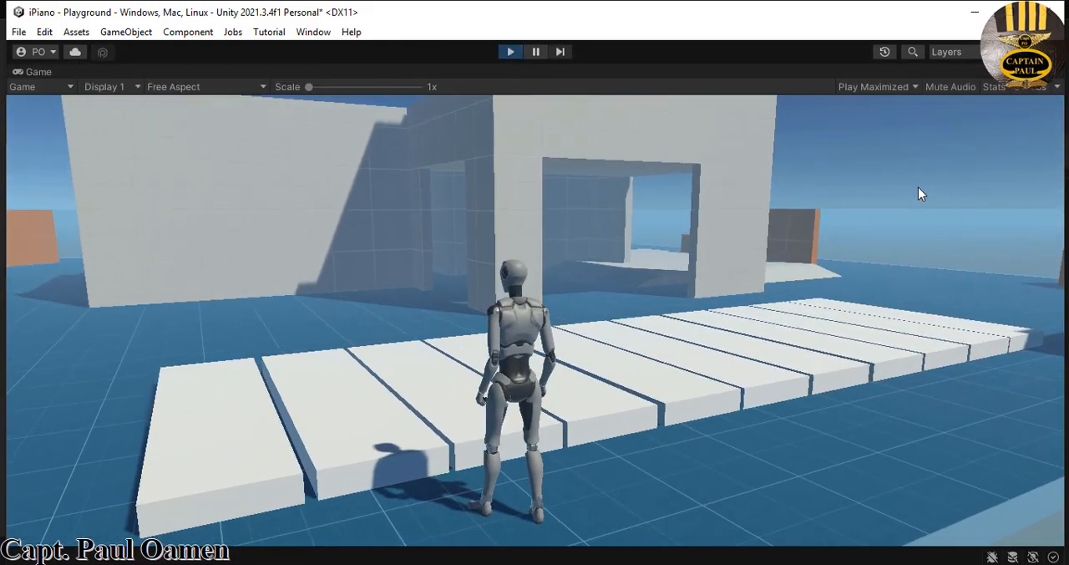
# - Walk the character onto the first piano key and along the white keys to the far end to test the notes
pyautogui.press('a')
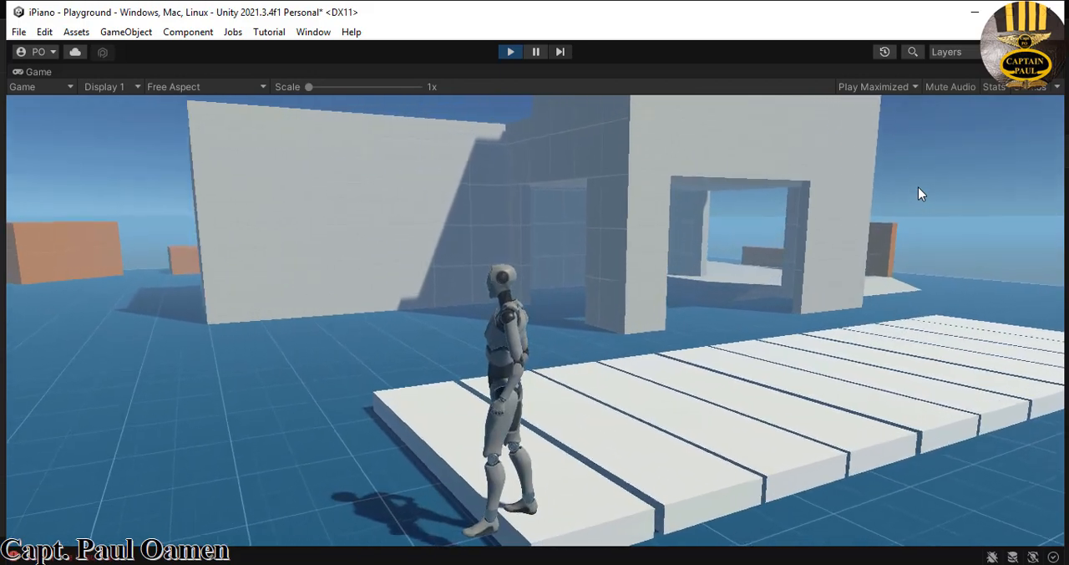
pyautogui.press('w')
pyautogui.press('d')
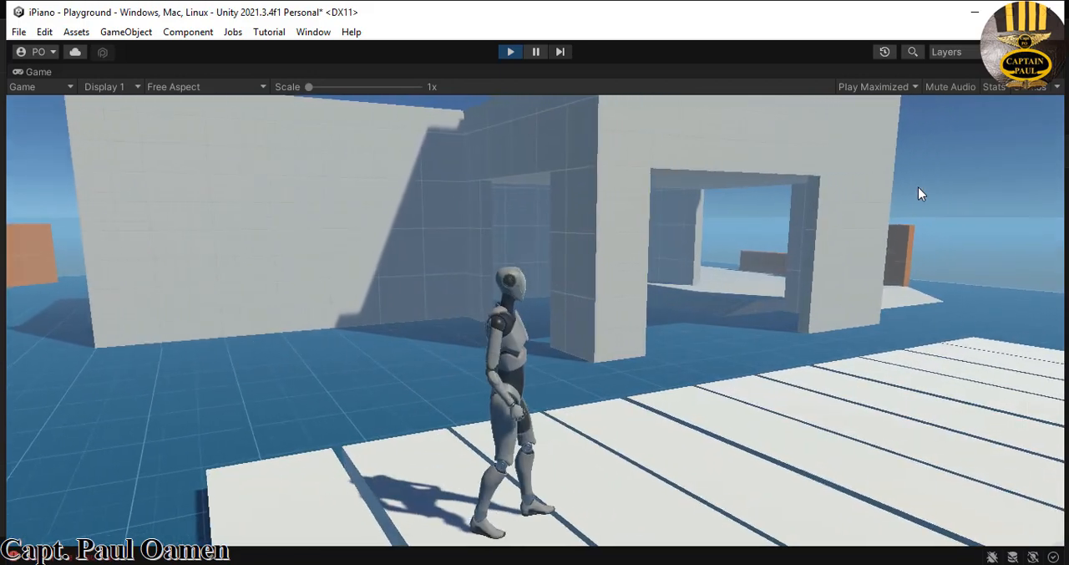
pyautogui.press('d')
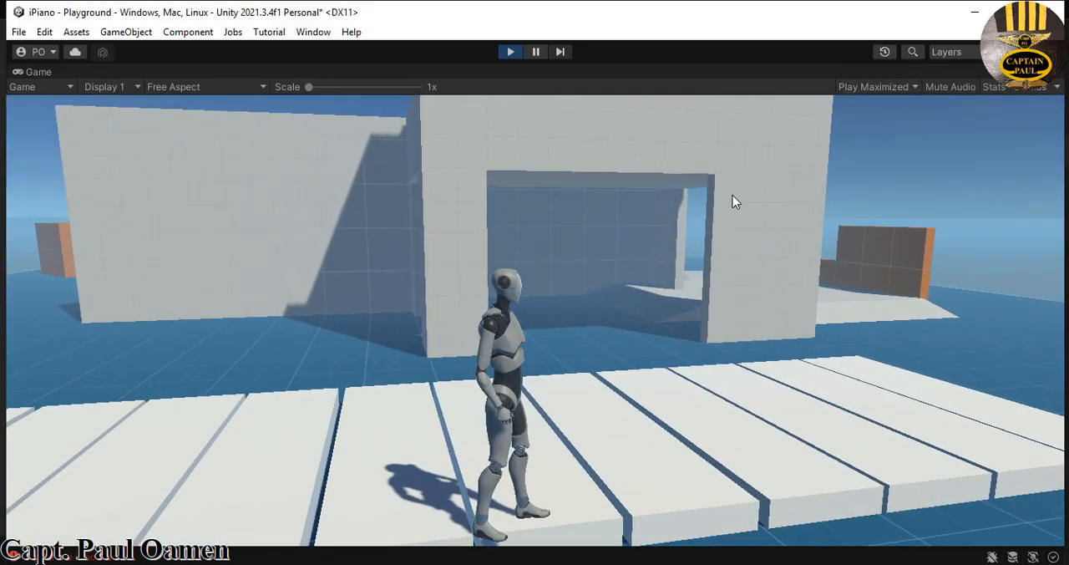
pyautogui.press('w')
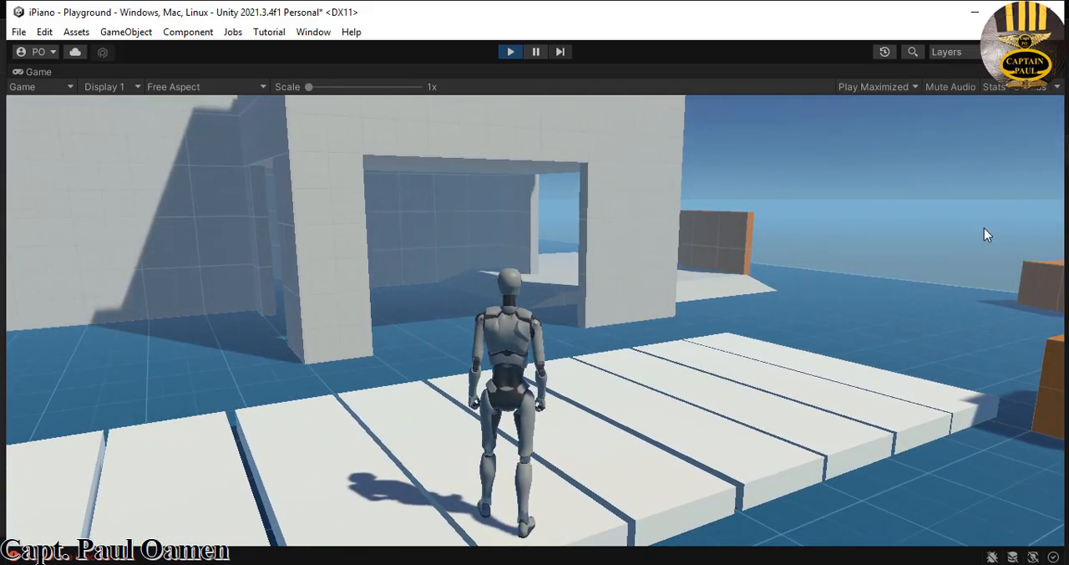
pyautogui.press('w')
pyautogui.press('a')
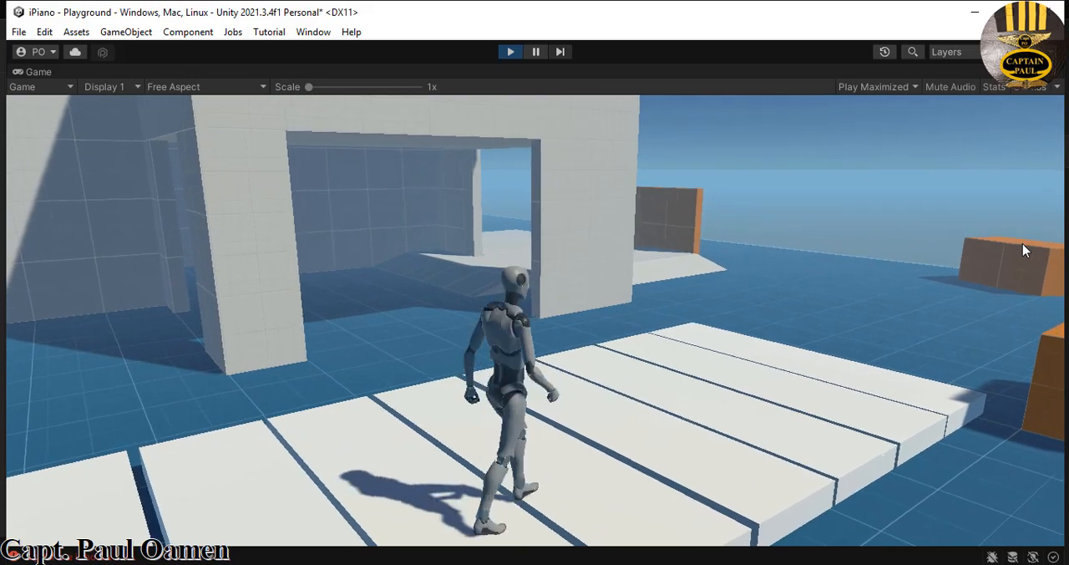
pyautogui.press('w')
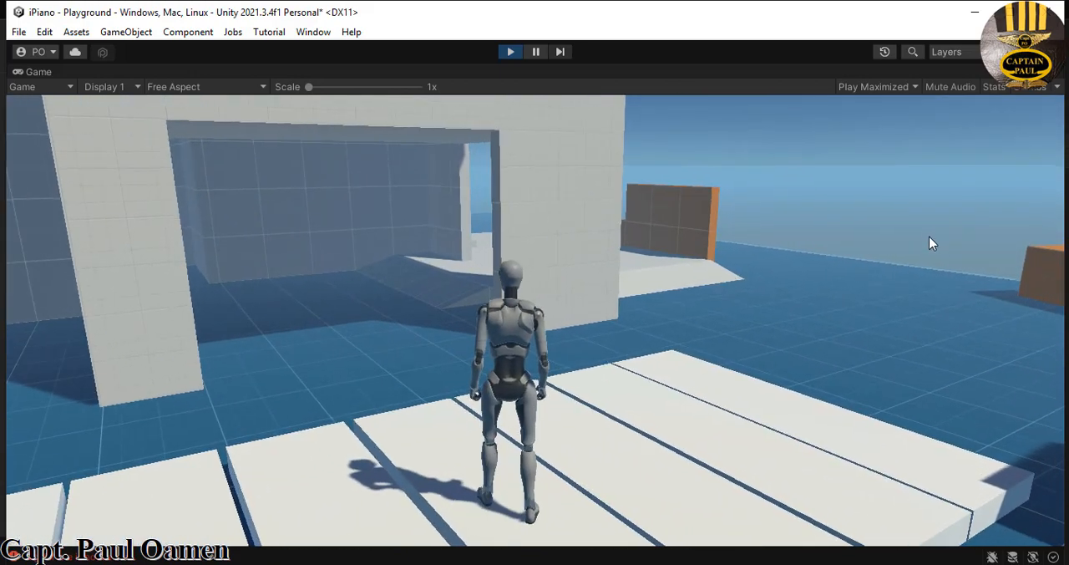
pyautogui.press('d')
pyautogui.press('w')
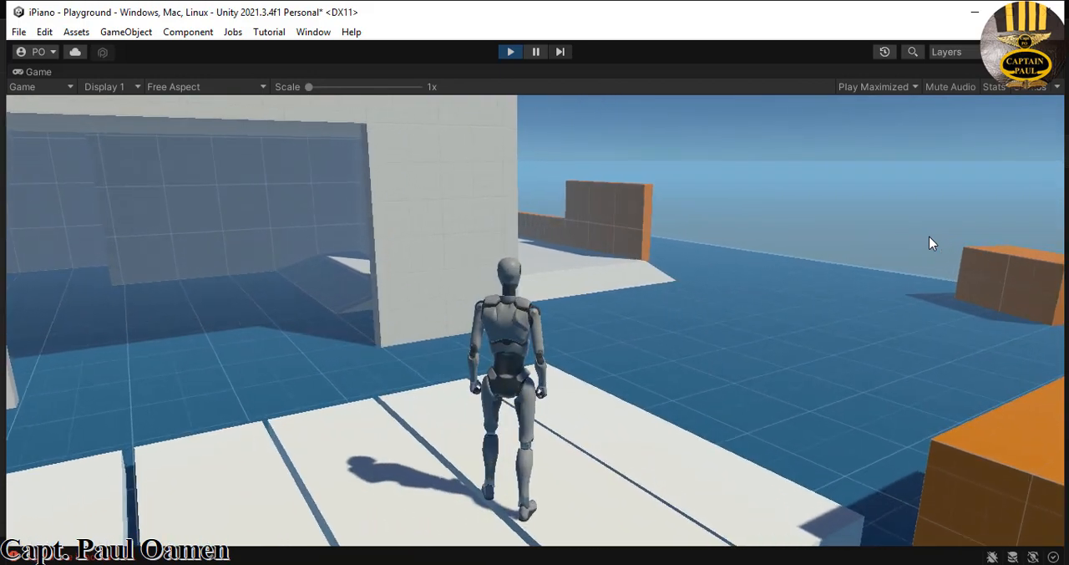
pyautogui.press('d')
pyautogui.press('w')
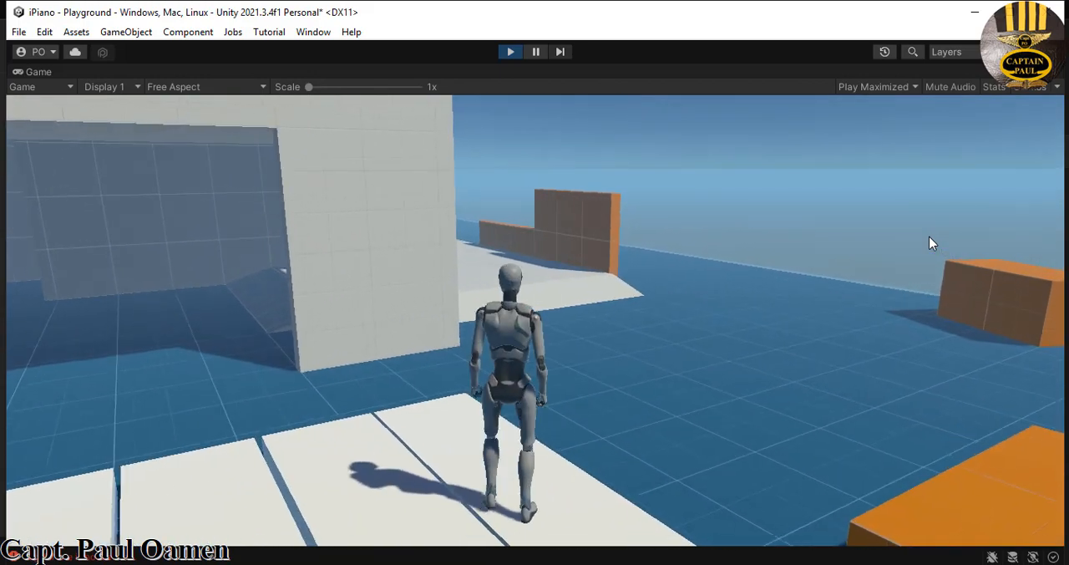
pyautogui.press('a')
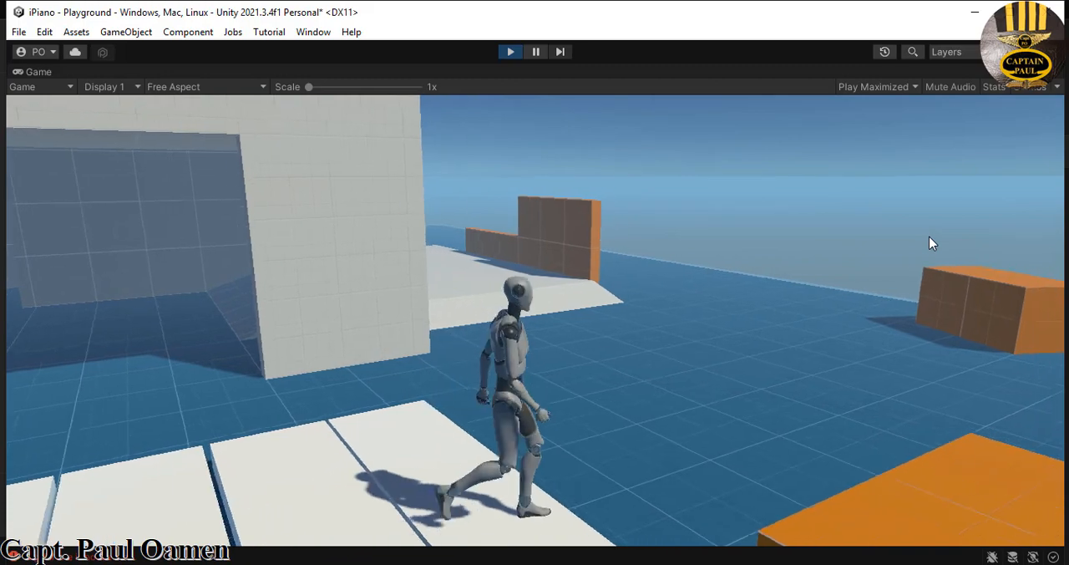
pyautogui.press('w')
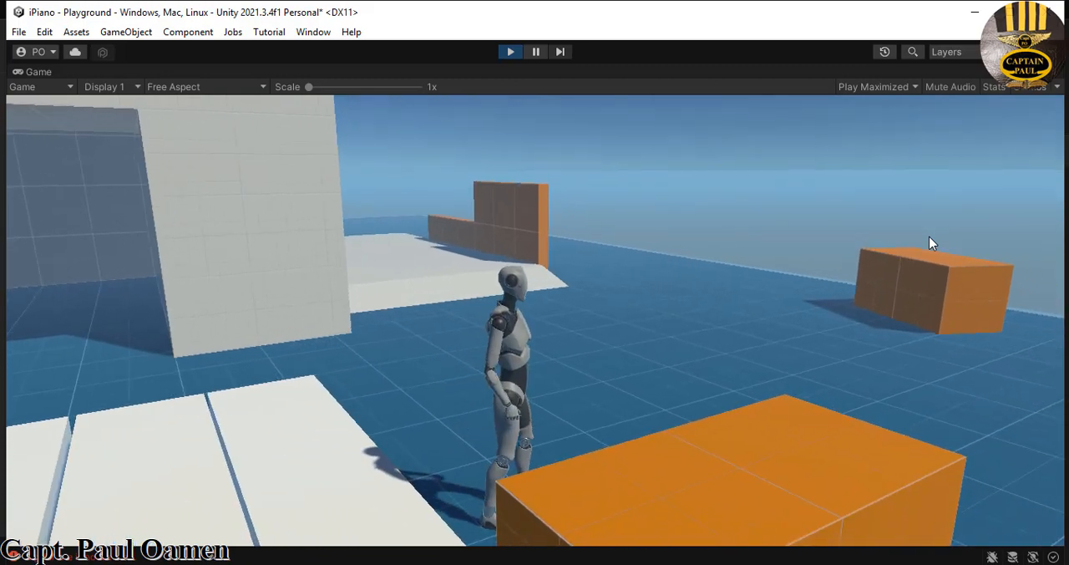
# - Walk the character back across all the white keys to test the notes in reverse, and stop play mode
pyautogui.press('a')
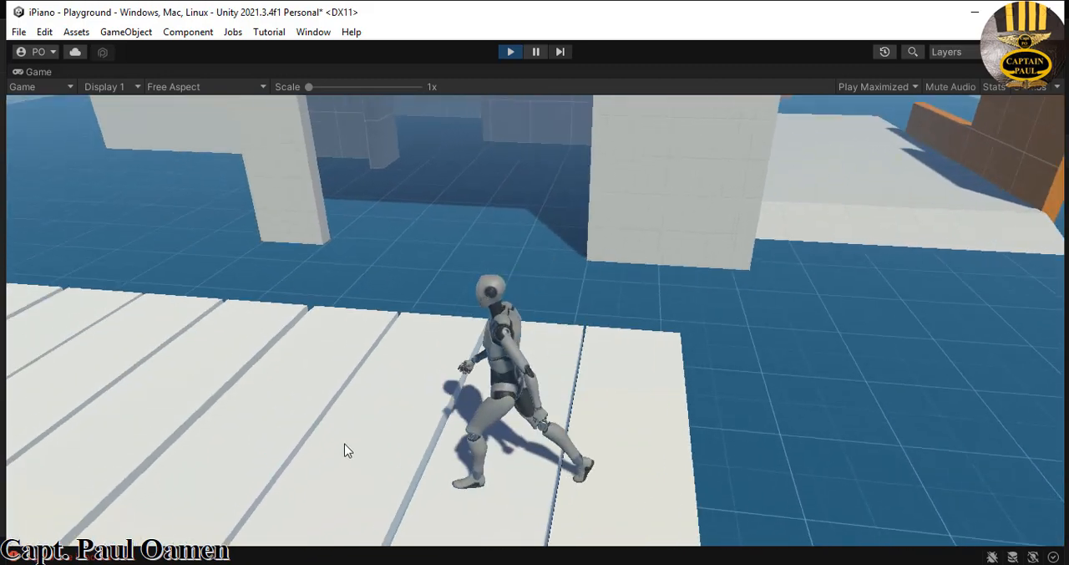
pyautogui.press('w')
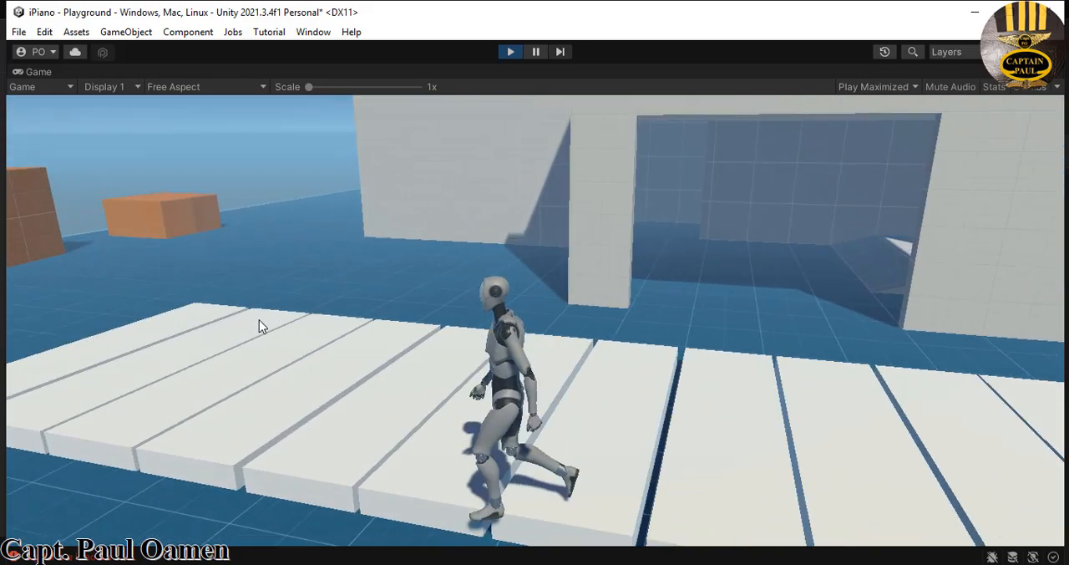
pyautogui.press('a')
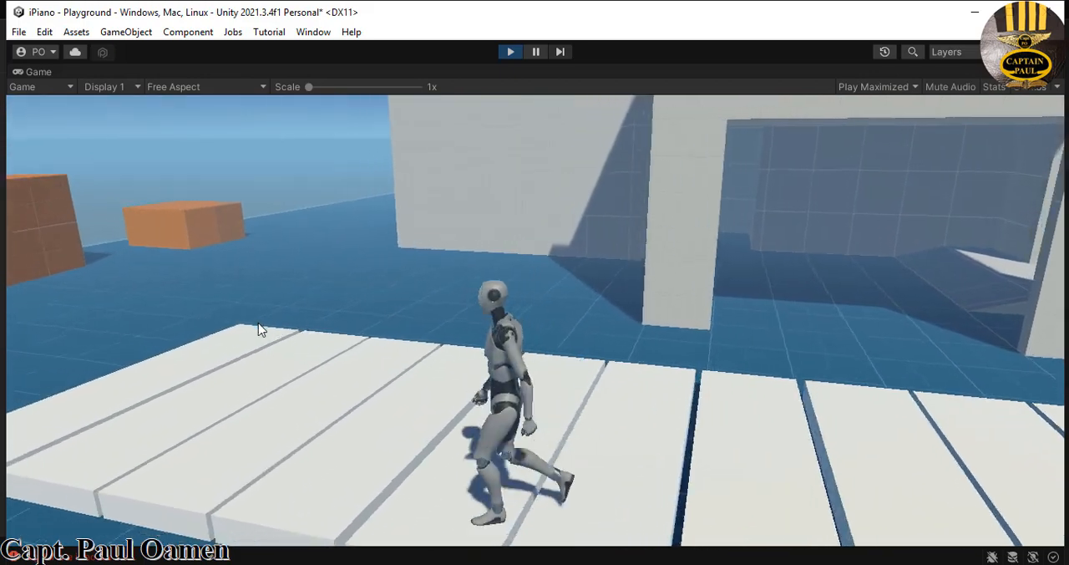
pyautogui.press('w')
pyautogui.press('a')
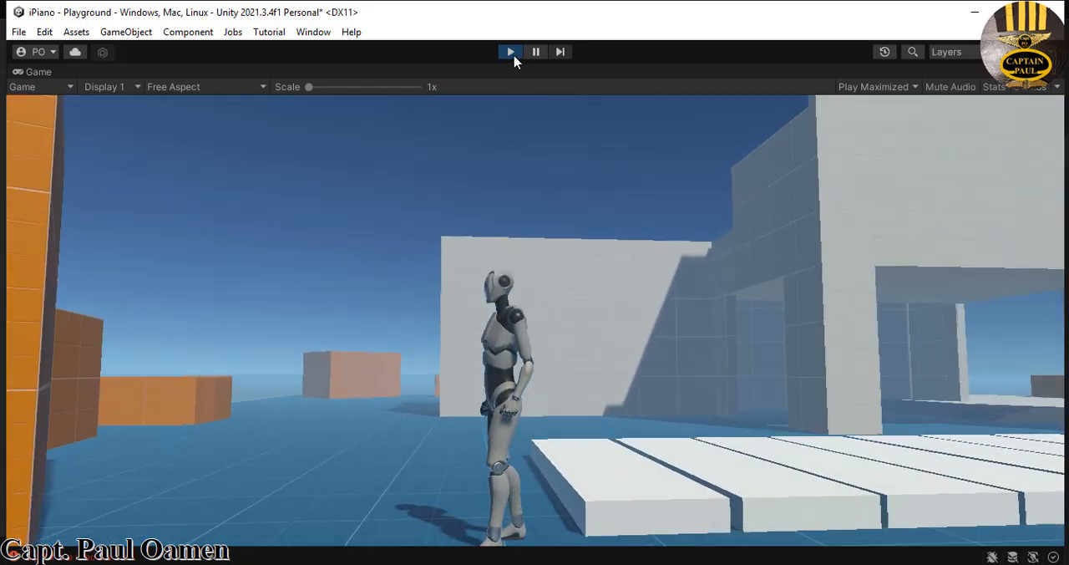
pyautogui.click(512, 53)
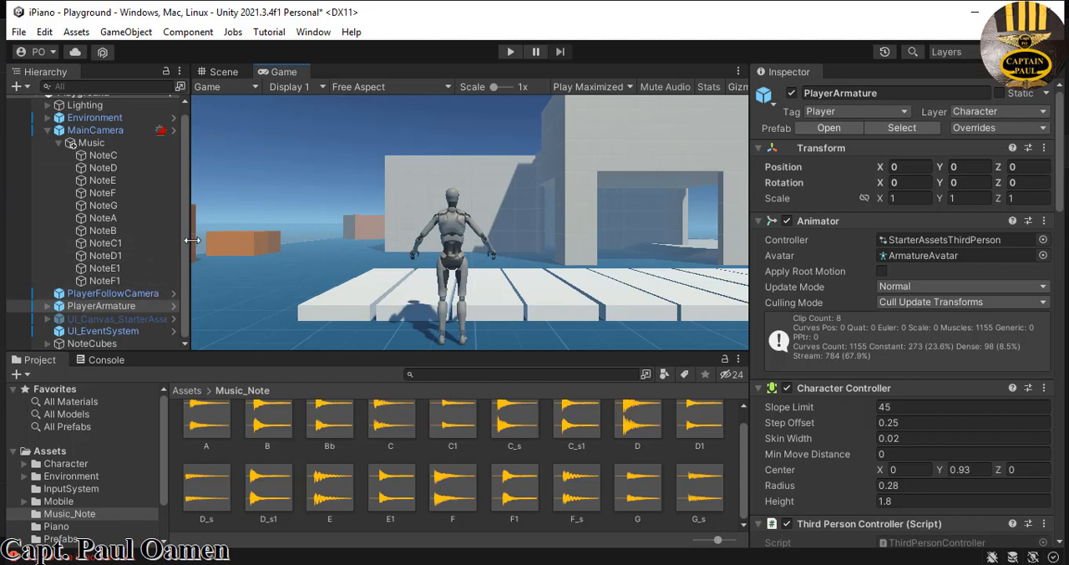
# - Duplicate the seven note objects from NoteG through NoteF1 under Music
pyautogui.click(108, 207)
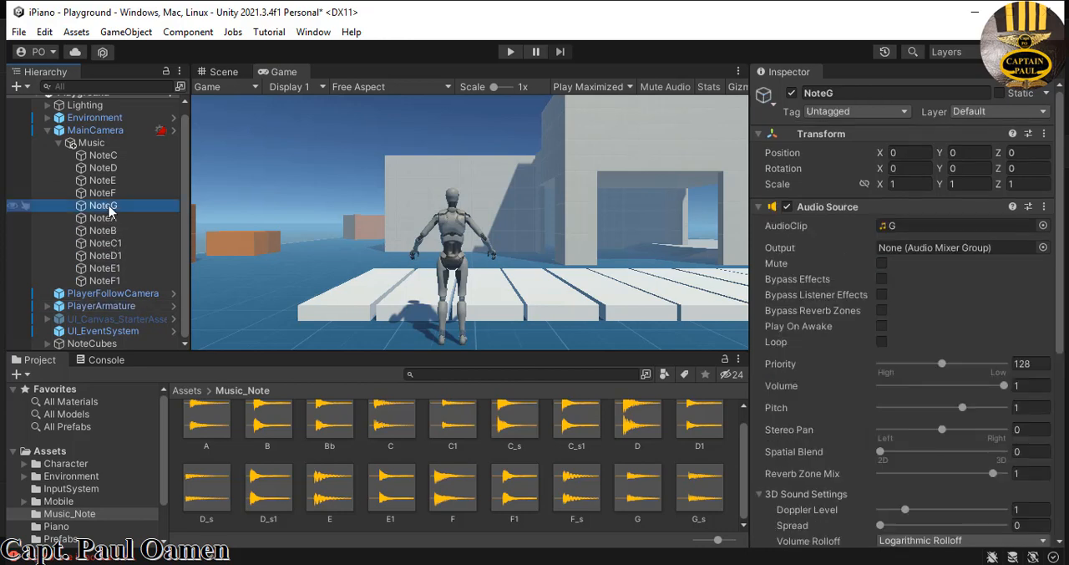
pyautogui.keyDown('shift'); pyautogui.click(111, 282); pyautogui.keyUp('shift')
pyautogui.rightClick(118, 276)
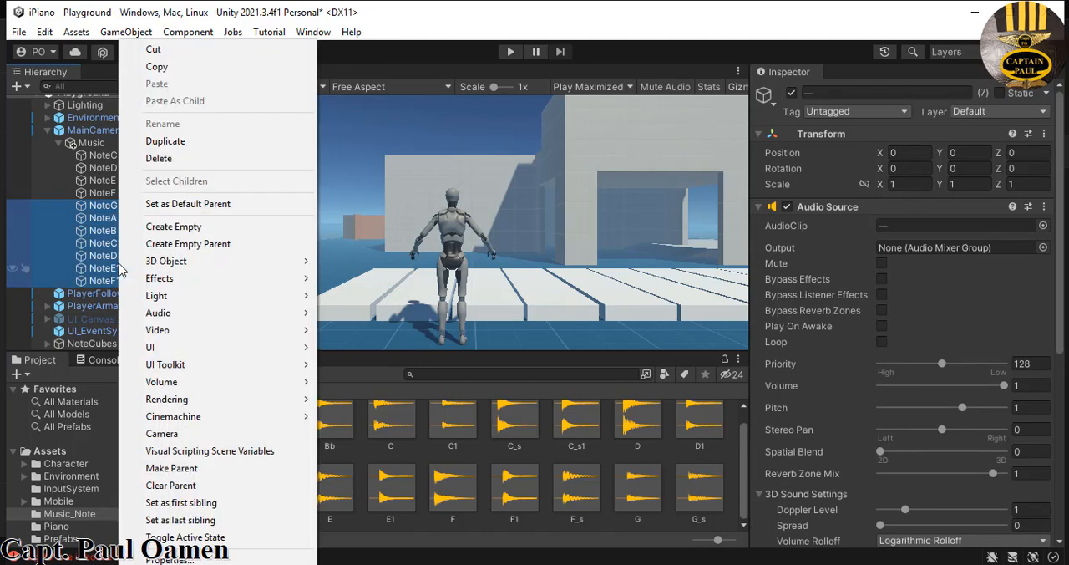
pyautogui.click(165, 140)
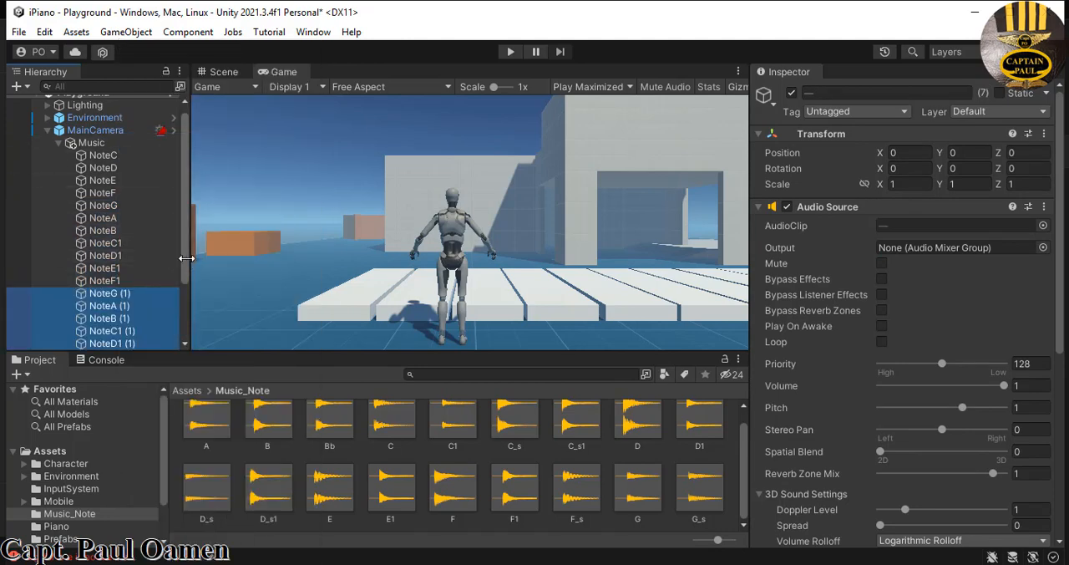
pyautogui.scroll(-3, 186, 257)
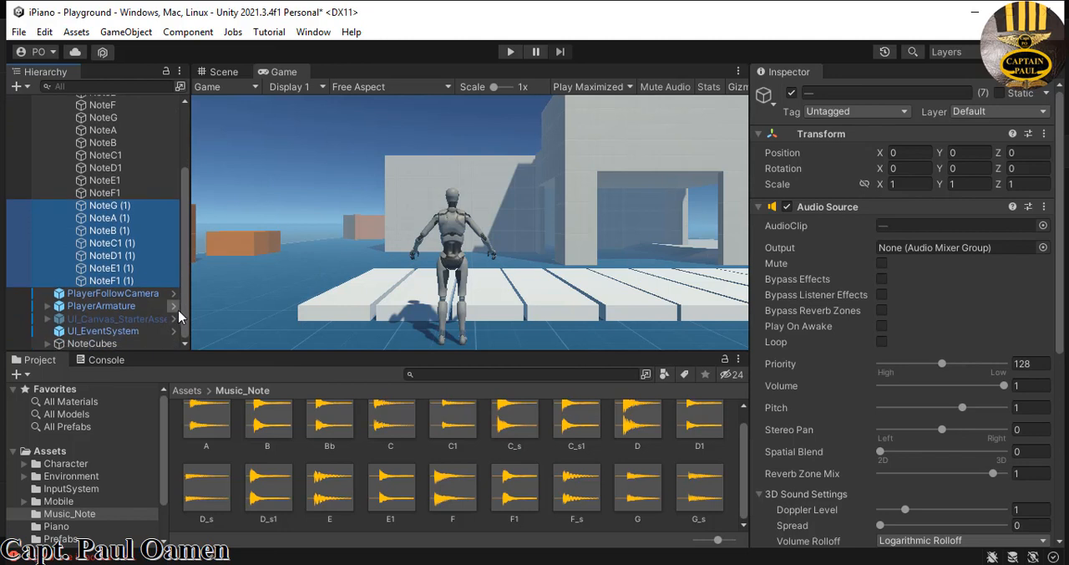
# - Rename the duplicate of NoteG to NoteCS and set its AudioClip to C_s
pyautogui.click(119, 208)
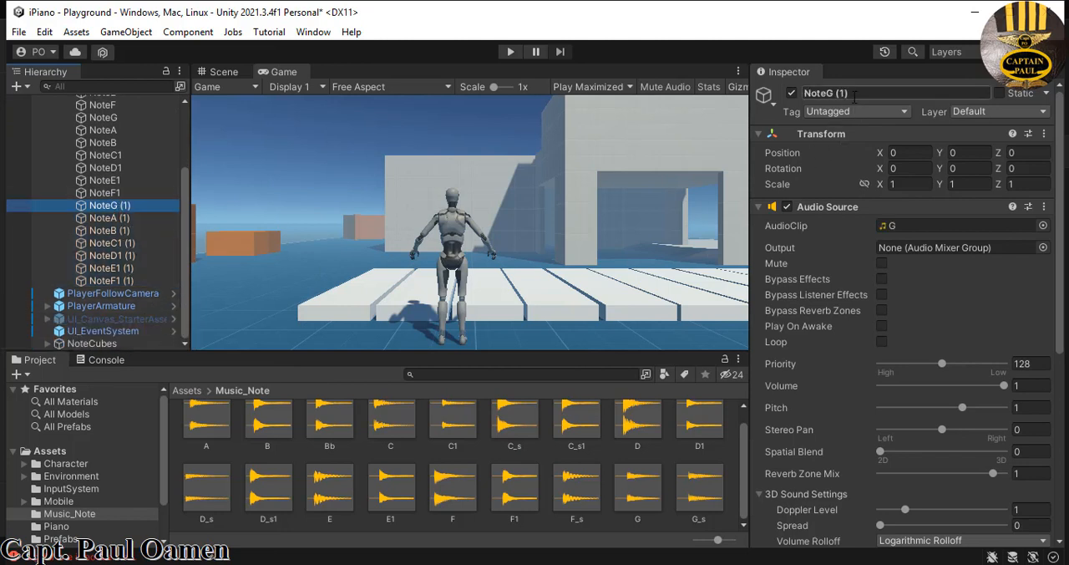
pyautogui.moveTo(854, 93); pyautogui.dragTo(838, 97)
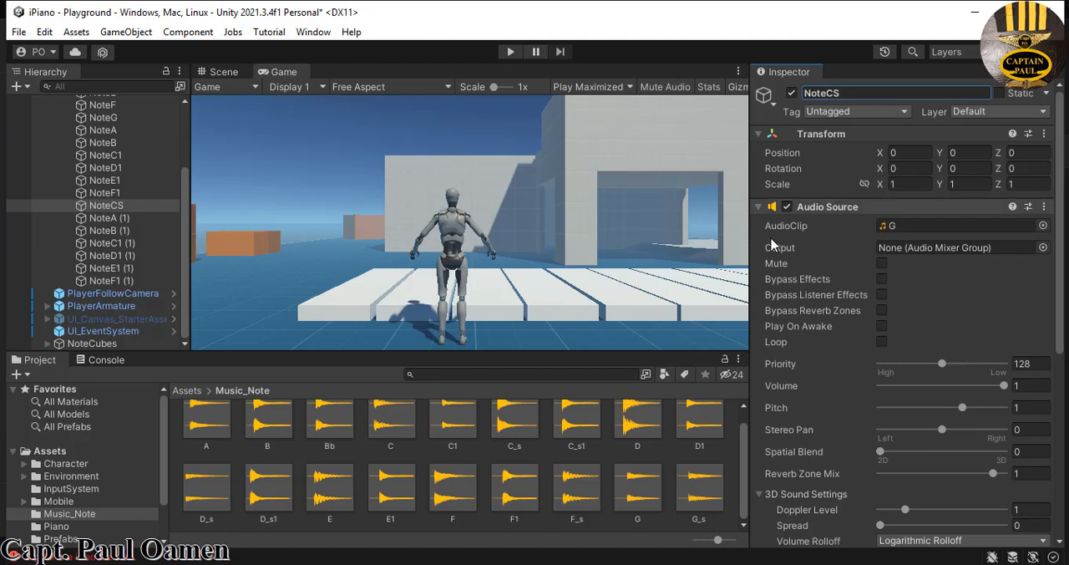
pyautogui.click(523, 423)
pyautogui.moveTo(523, 423); pyautogui.dragTo(945, 231)
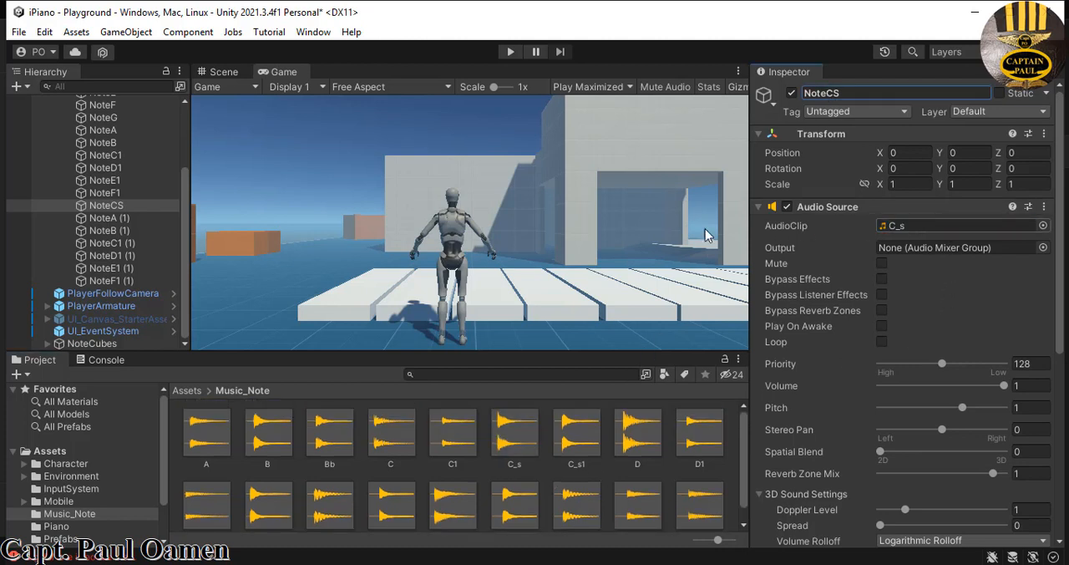
# - Rename the duplicate NoteA (1) to NoteDS and set its AudioClip to D_s from the Music_Note folder
pyautogui.click(101, 218)
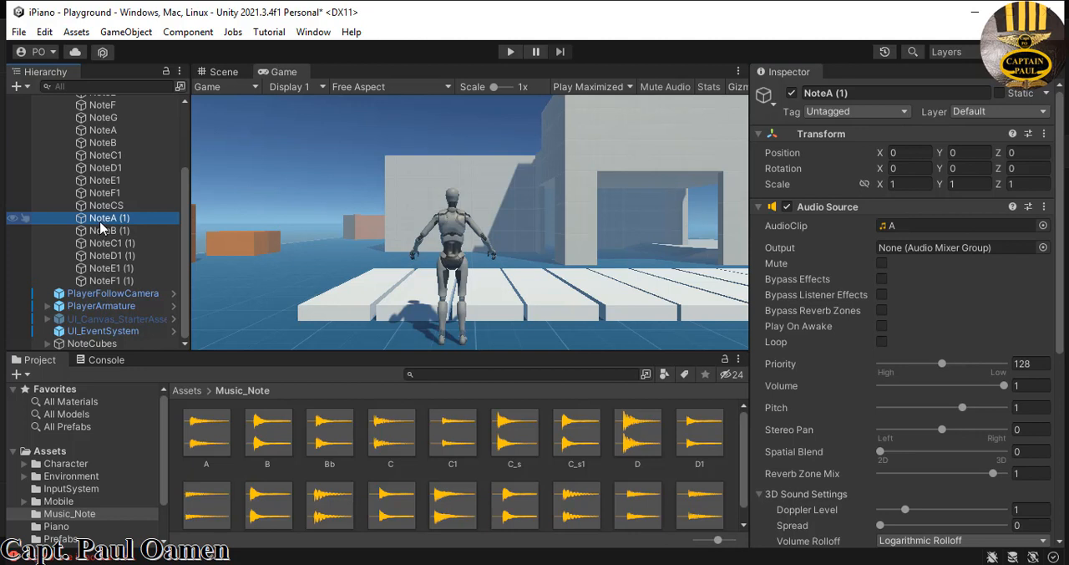
pyautogui.click(851, 92)
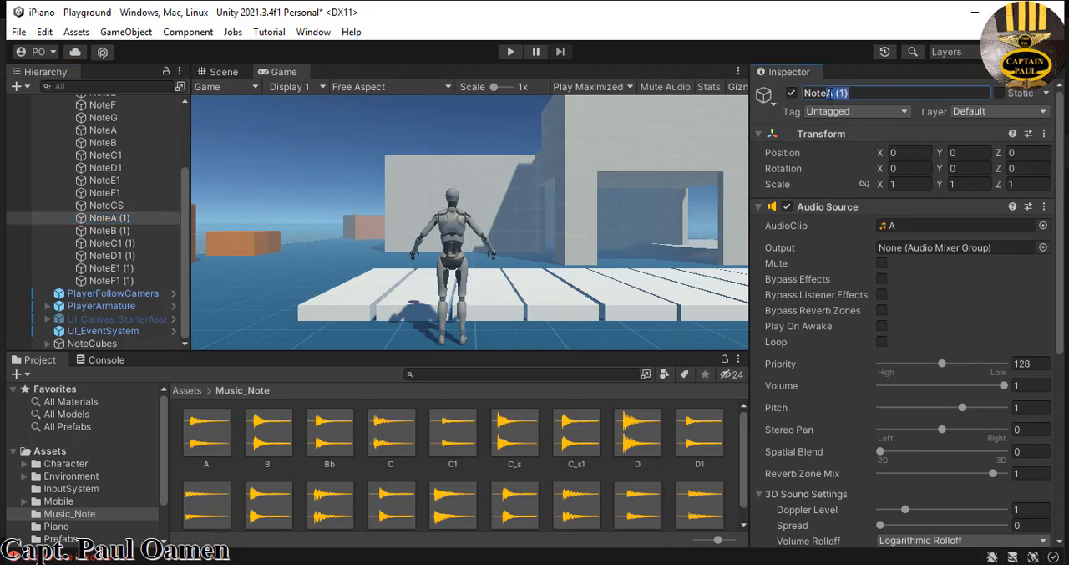
pyautogui.write('DS')
pyautogui.click(737, 456)
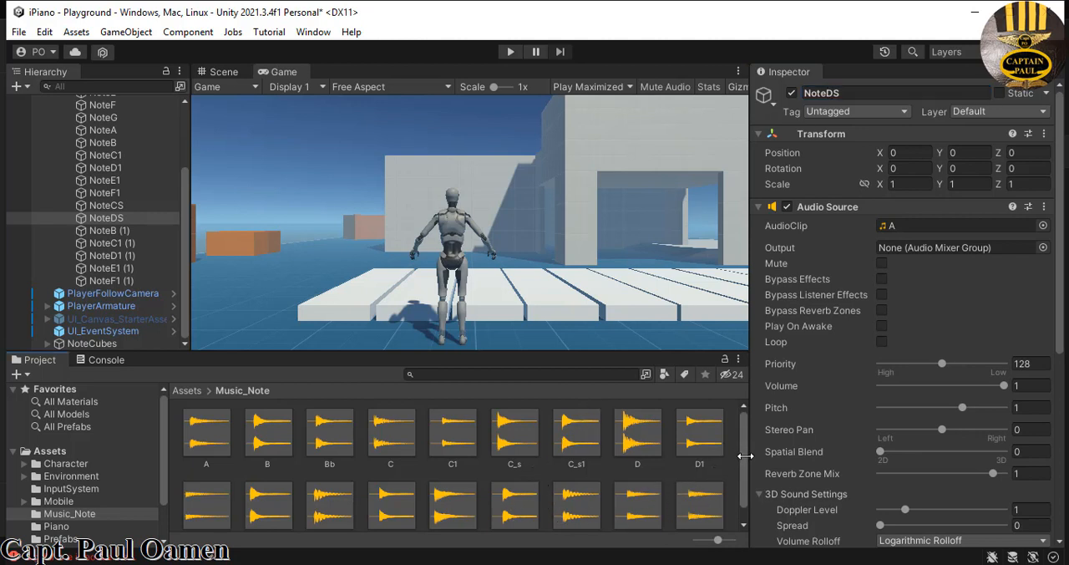
pyautogui.scroll(-1, 743, 503)
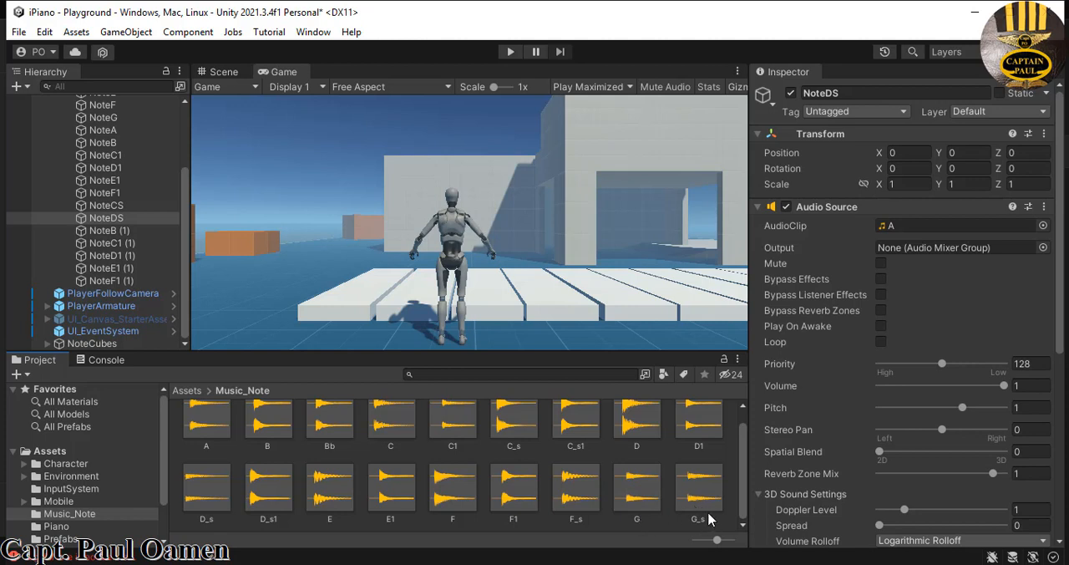
pyautogui.moveTo(209, 497); pyautogui.dragTo(980, 228)
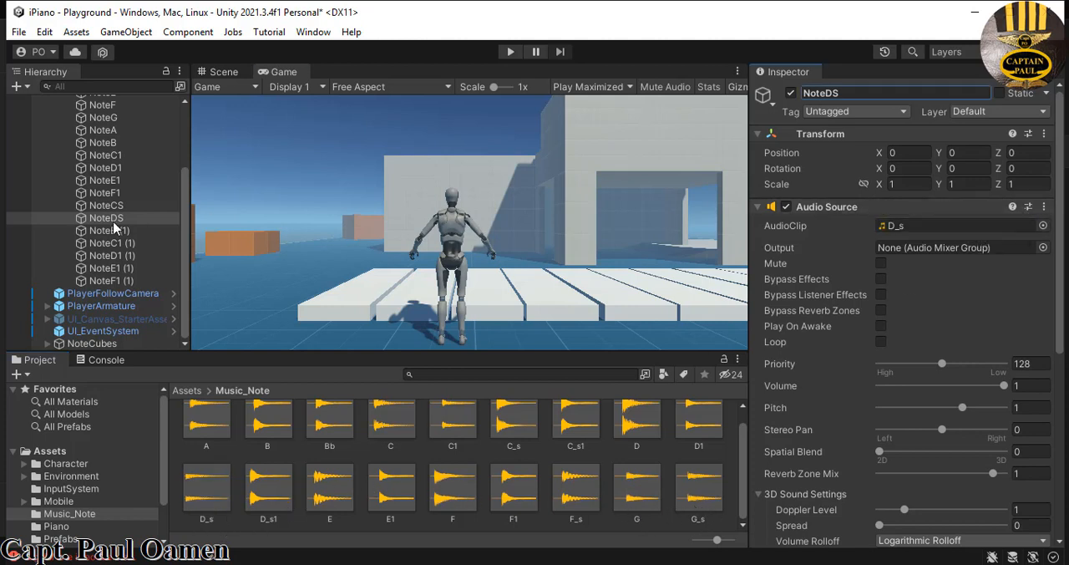
# - Rename the duplicate NoteB (1) to NoteFS and set its AudioClip to F_s
pyautogui.click(111, 232)
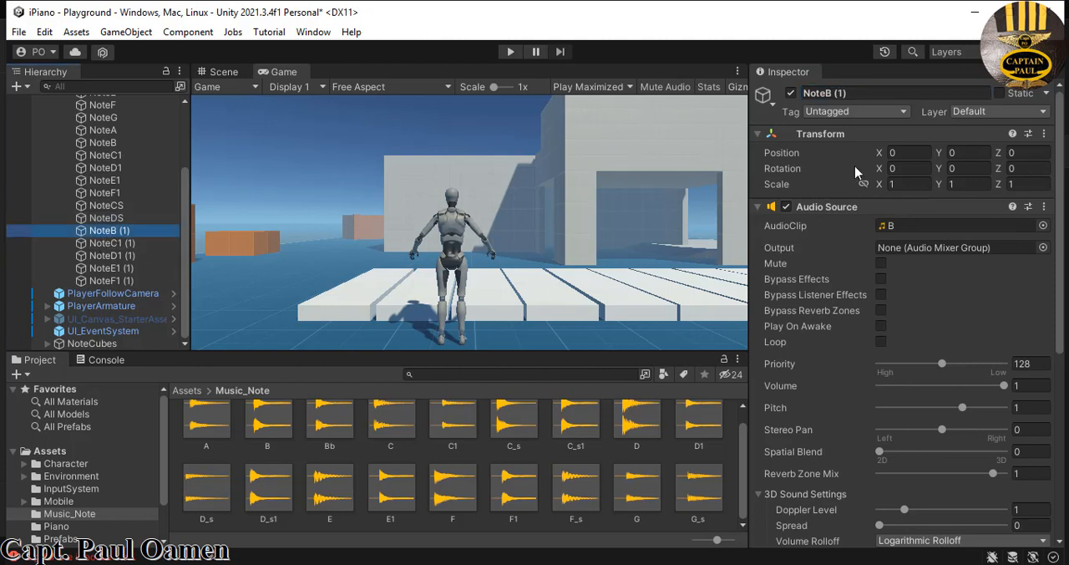
pyautogui.doubleClick(838, 93)
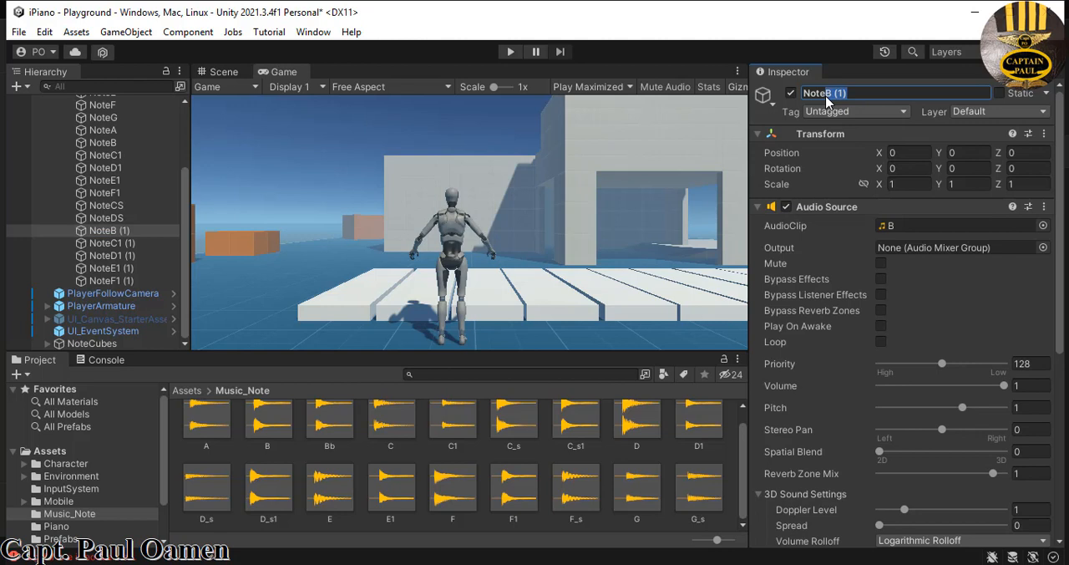
pyautogui.write('FS')
pyautogui.moveTo(577, 493); pyautogui.dragTo(925, 226)
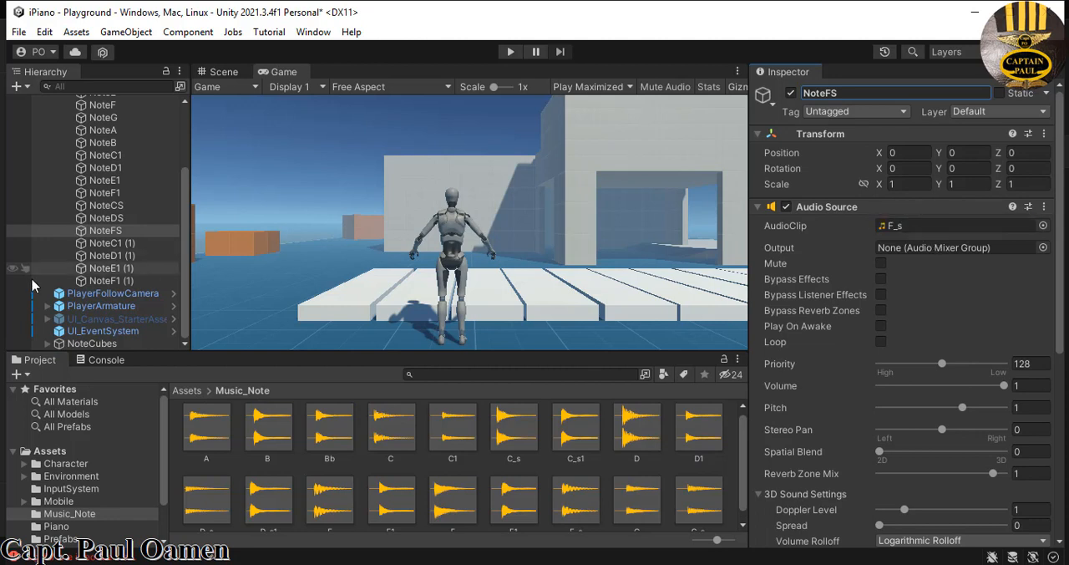
# - Rename the duplicate NoteC1 (1) to NoteGS and set its AudioClip to G_s
pyautogui.click(104, 242)
pyautogui.moveTo(860, 90); pyautogui.dragTo(833, 99)
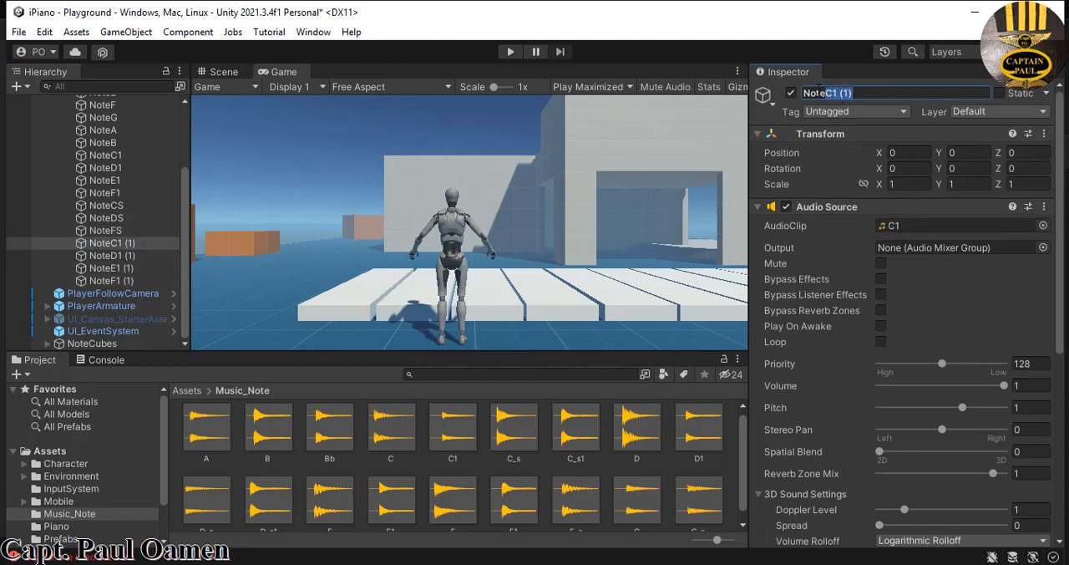
pyautogui.write('GS')
pyautogui.moveTo(743, 450); pyautogui.dragTo(942, 226)
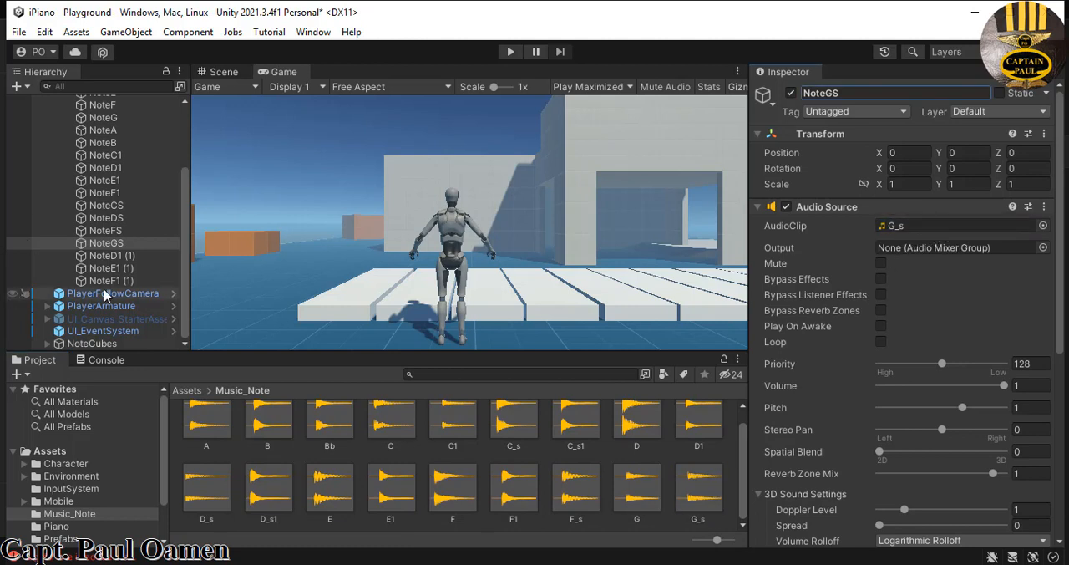
# - Rename the duplicate NoteD1 (1) to NoteBB and set its AudioClip to Bb
pyautogui.click(130, 256)
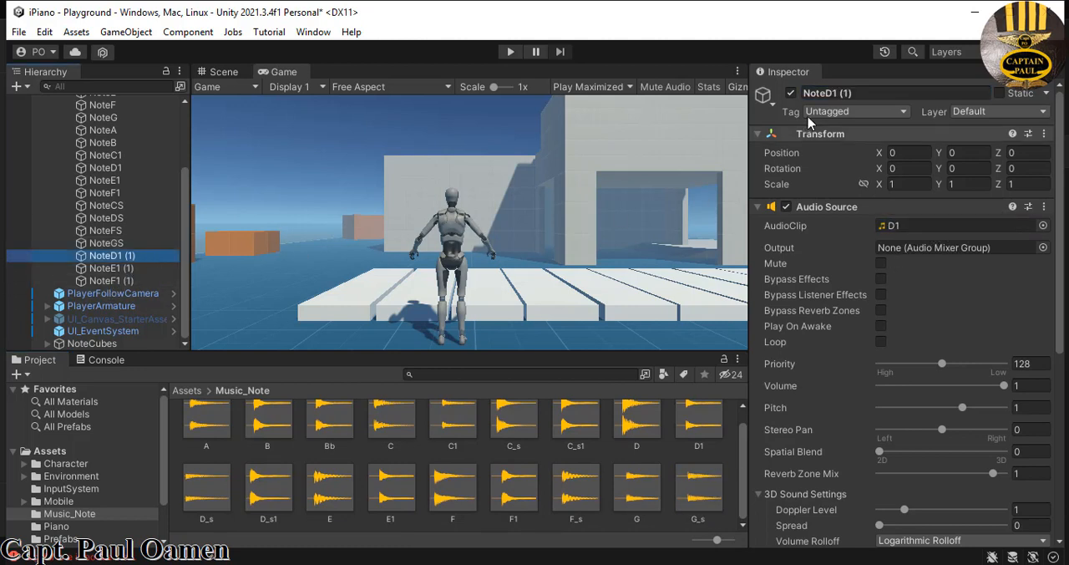
pyautogui.moveTo(853, 93); pyautogui.dragTo(840, 95)
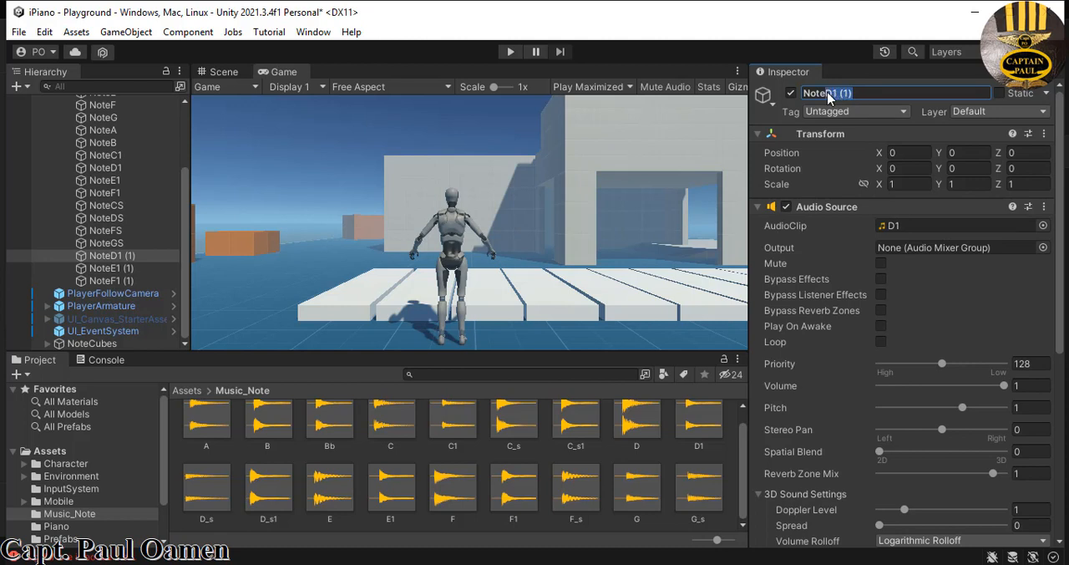
pyautogui.write('BB')
pyautogui.press('Return')
pyautogui.moveTo(330, 429); pyautogui.dragTo(961, 227)
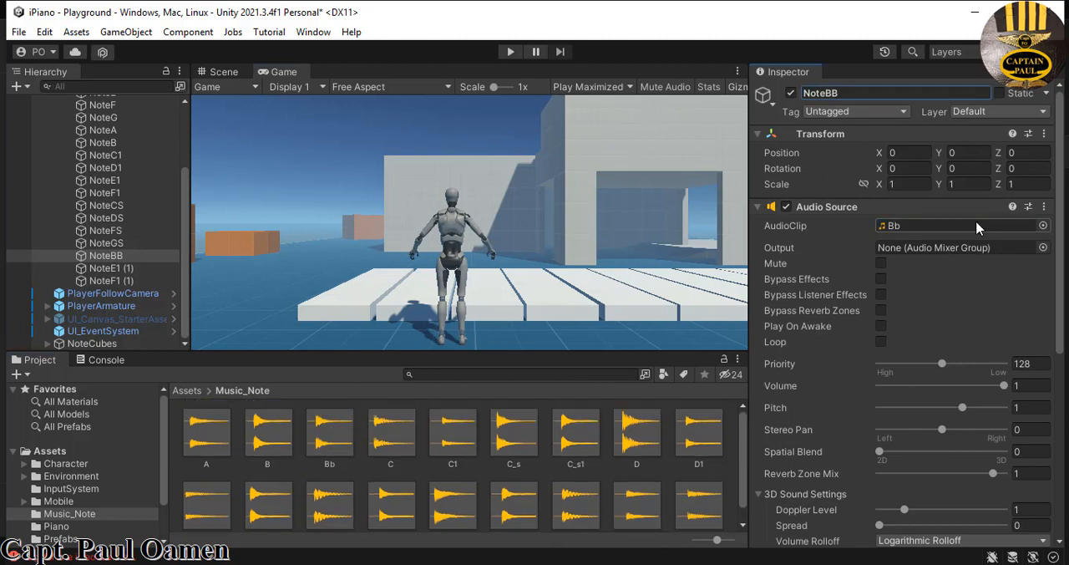
# - Rename the duplicate NoteE1 (1) to NoteCS1 and set its AudioClip to C_s1
pyautogui.click(109, 268)
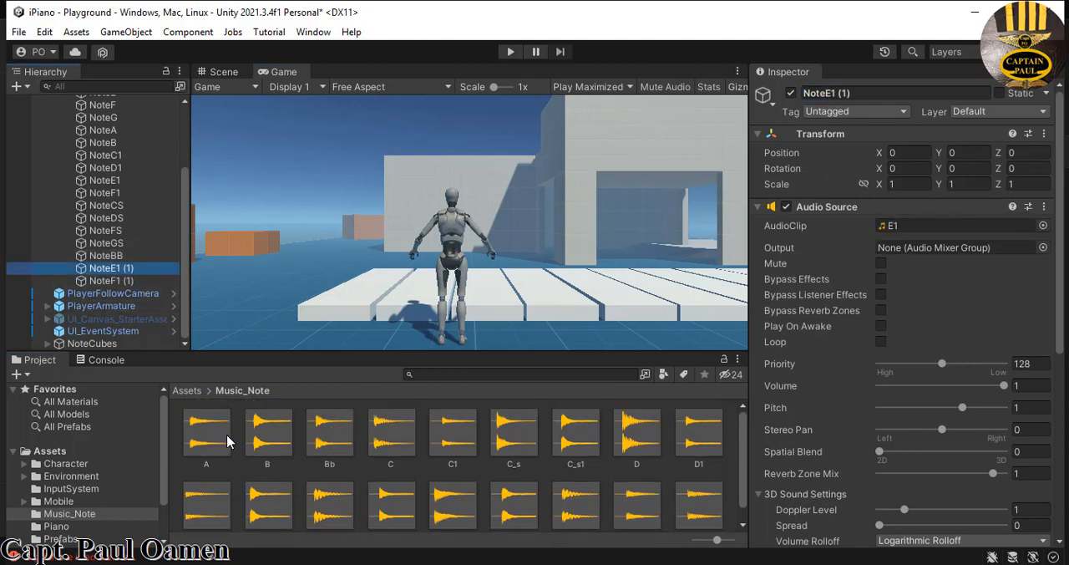
pyautogui.click(871, 95)
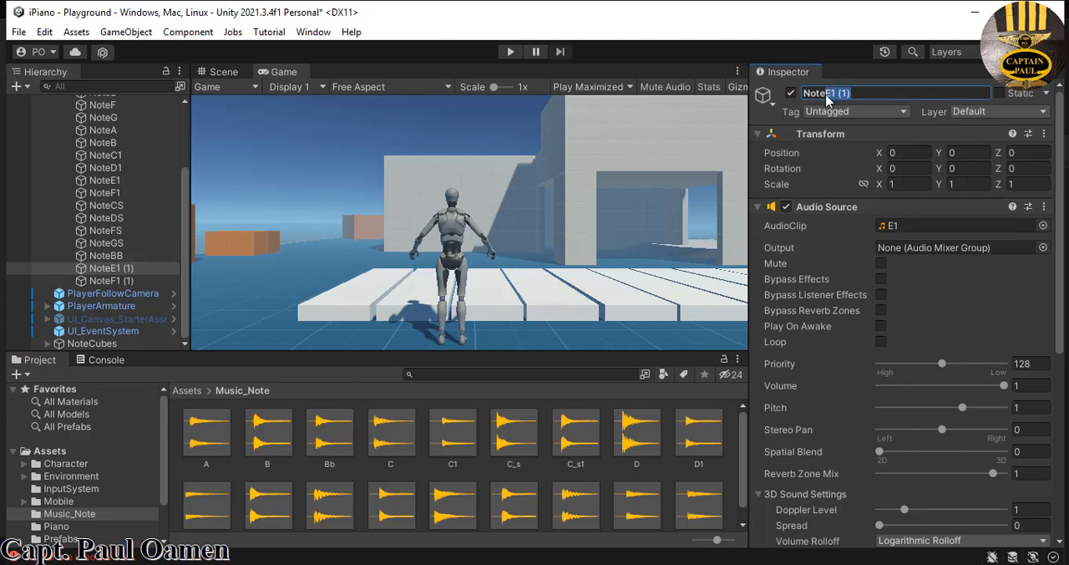
pyautogui.write('CS')
pyautogui.press('Return')
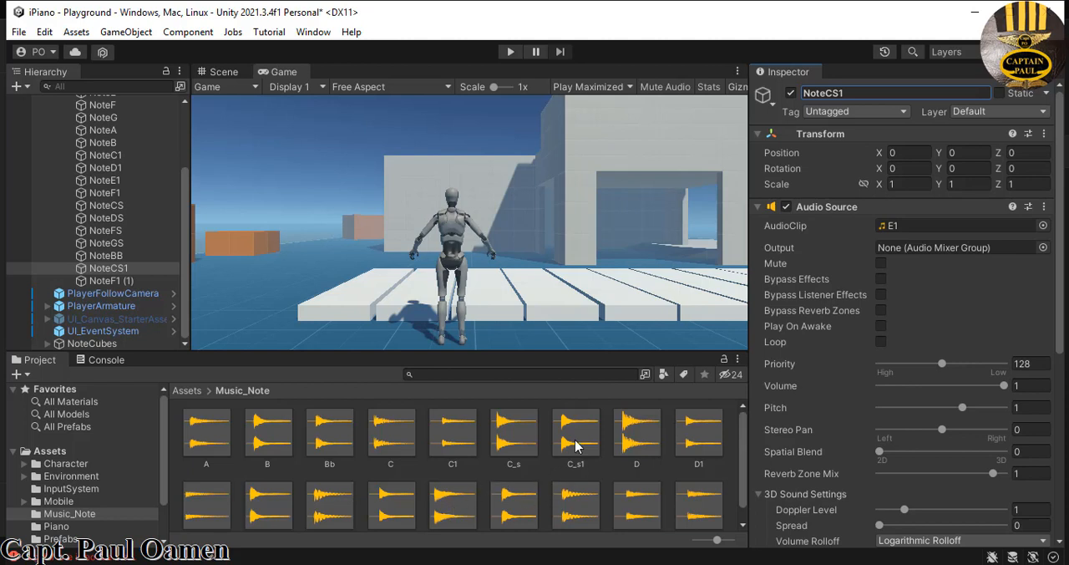
pyautogui.moveTo(575, 445); pyautogui.dragTo(966, 228)
# - Rename the duplicate NoteF1 (1) to NoteDS1 and set its AudioClip to D_s1
pyautogui.click(167, 281)
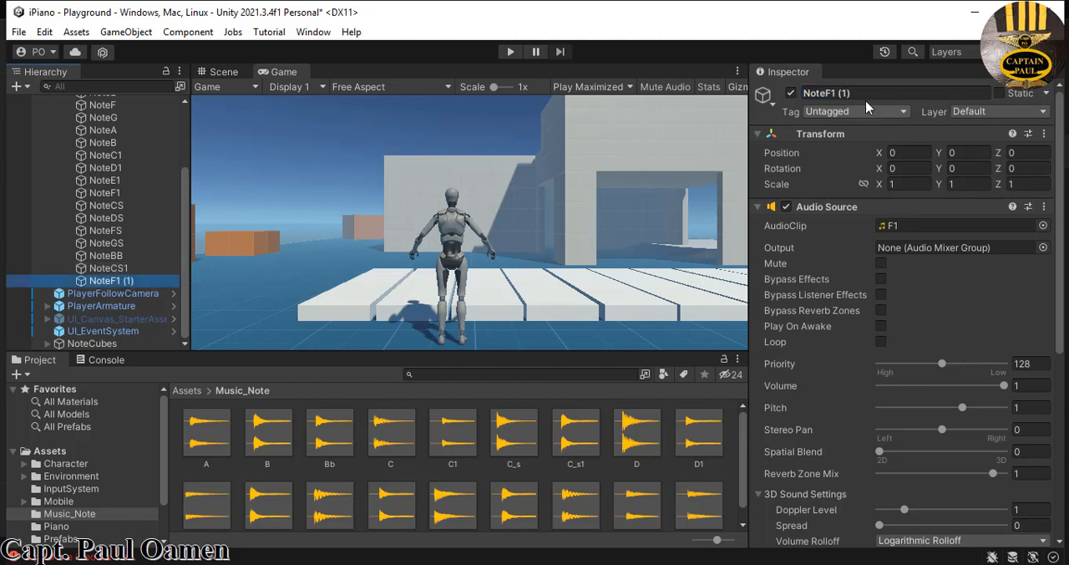
pyautogui.moveTo(854, 94); pyautogui.dragTo(826, 94)
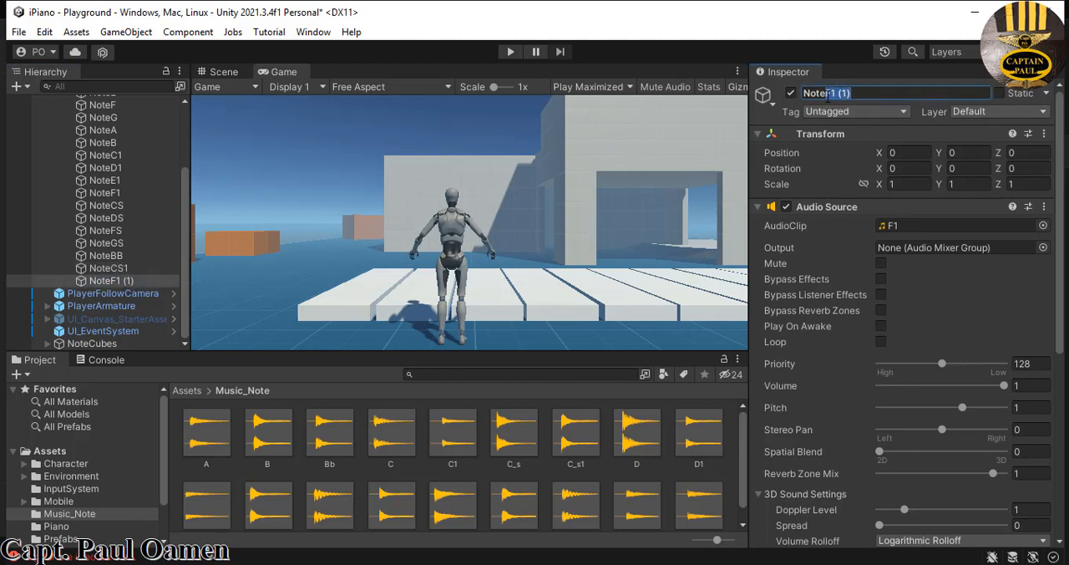
pyautogui.write('DS1')
pyautogui.press('Return')
pyautogui.moveTo(743, 478); pyautogui.dragTo(739, 501)
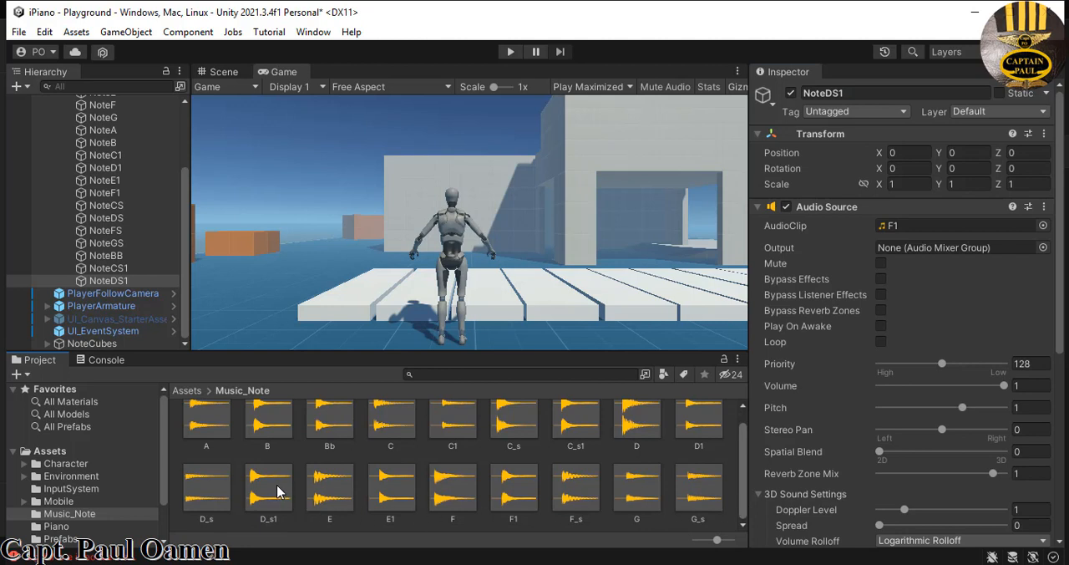
pyautogui.moveTo(266, 494); pyautogui.dragTo(939, 226)
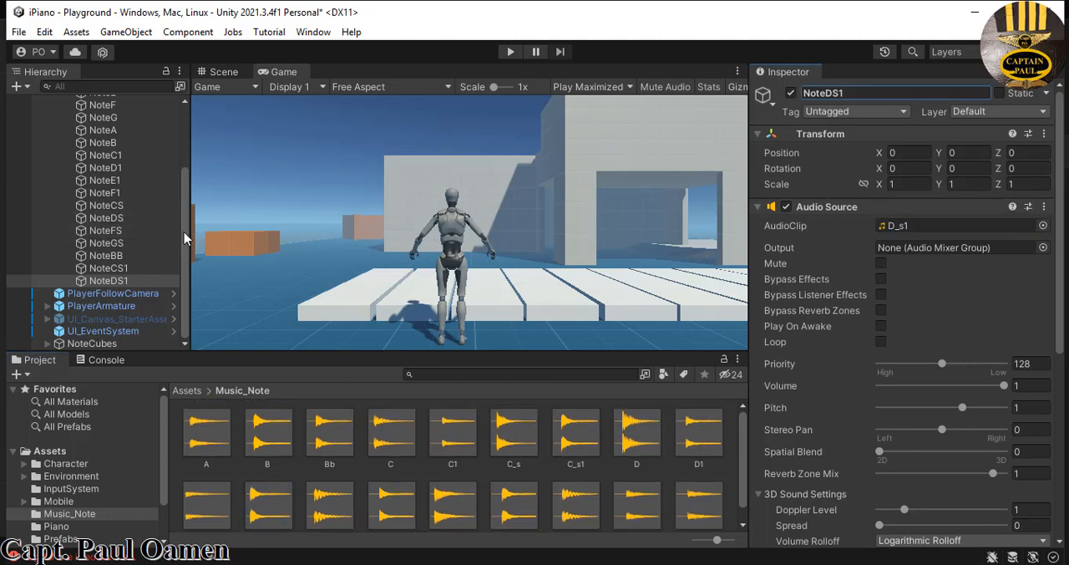
# - On PlayerArmature's Play Music script, assign NoteDS1, NoteCS1, NoteBB, NoteGS, NoteFS, NoteDS and NoteCS to their matching audio source fields
pyautogui.moveTo(186, 239); pyautogui.dragTo(181, 179)
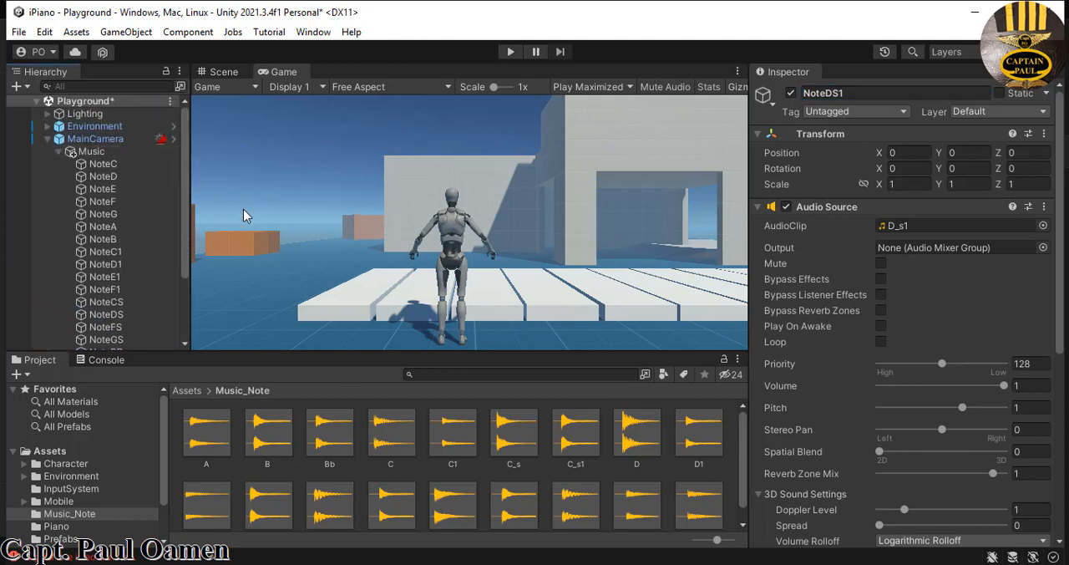
pyautogui.moveTo(185, 209); pyautogui.dragTo(179, 299)
pyautogui.click(127, 307)
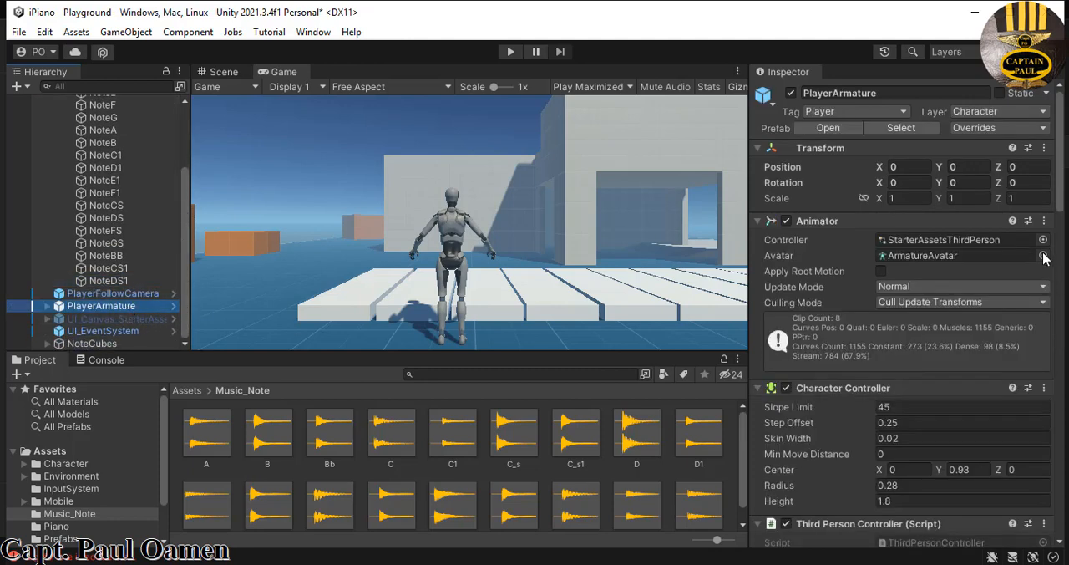
pyautogui.moveTo(1061, 182); pyautogui.dragTo(1052, 549)
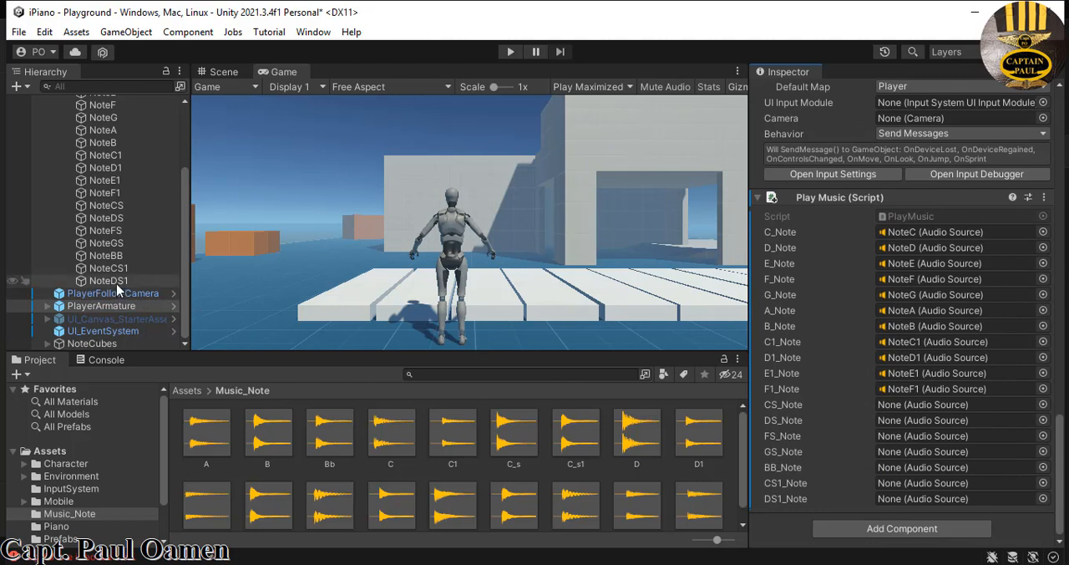
pyautogui.moveTo(118, 287); pyautogui.dragTo(967, 500)
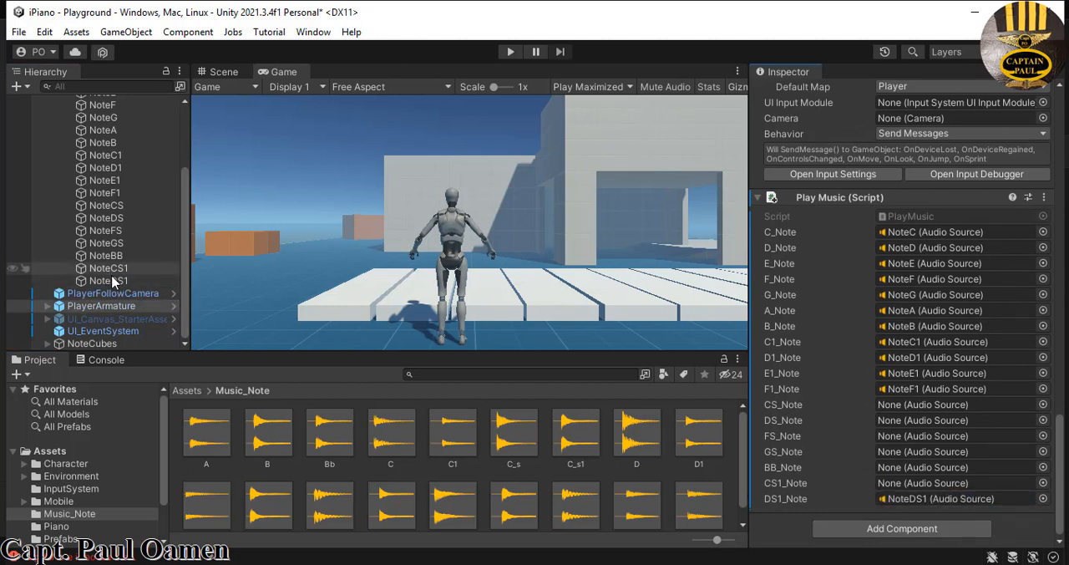
pyautogui.moveTo(114, 270); pyautogui.dragTo(884, 496)
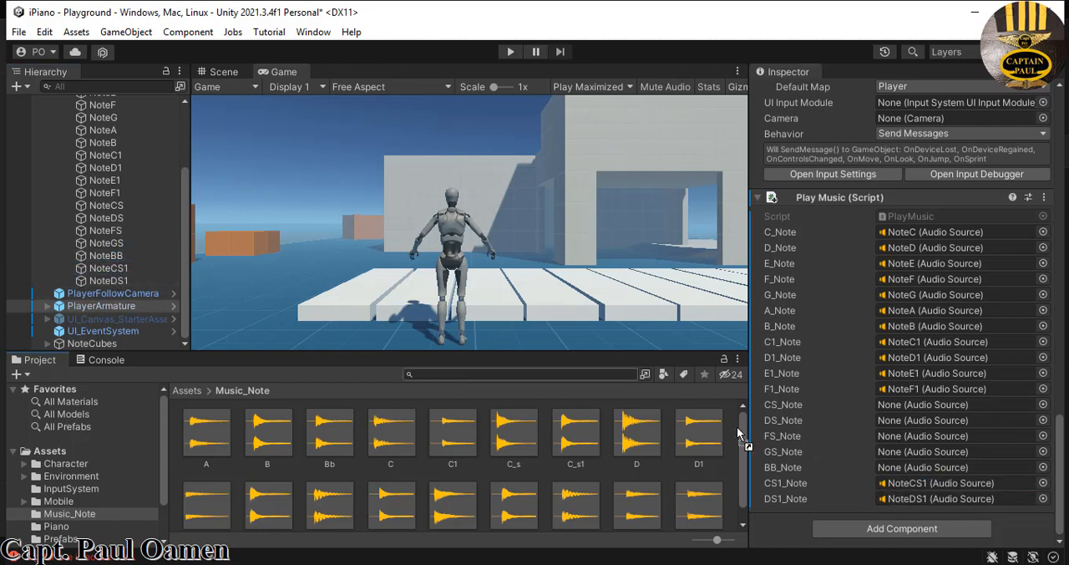
pyautogui.moveTo(738, 434); pyautogui.dragTo(902, 469)
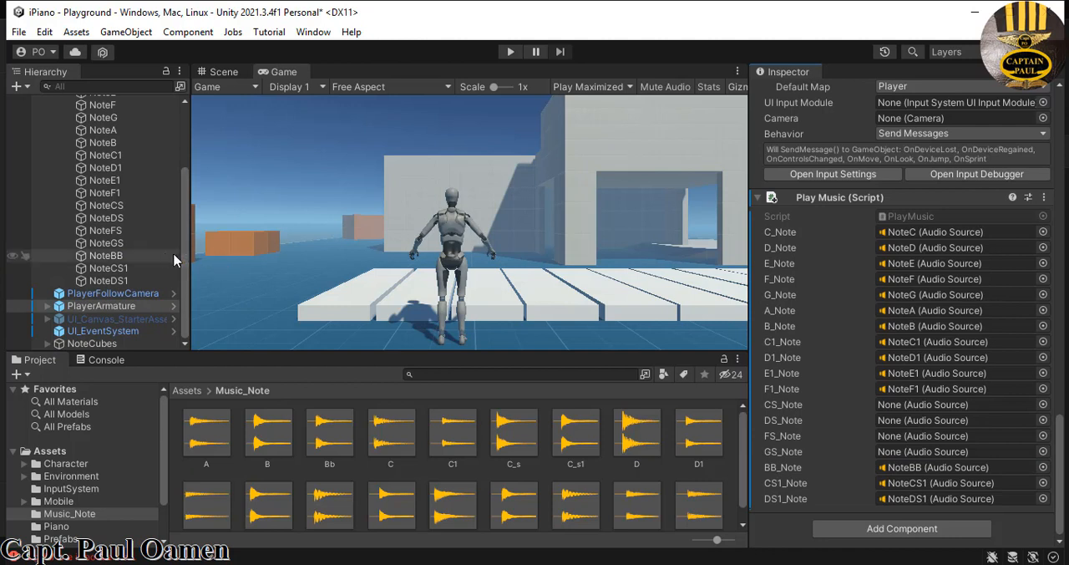
pyautogui.moveTo(112, 248); pyautogui.dragTo(941, 452)
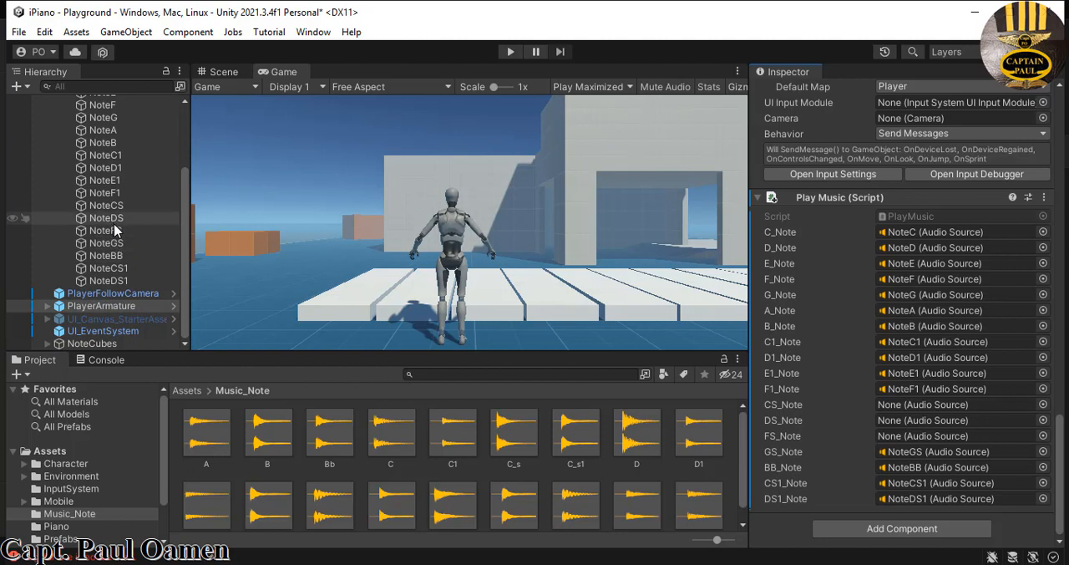
pyautogui.moveTo(116, 230); pyautogui.dragTo(896, 440)
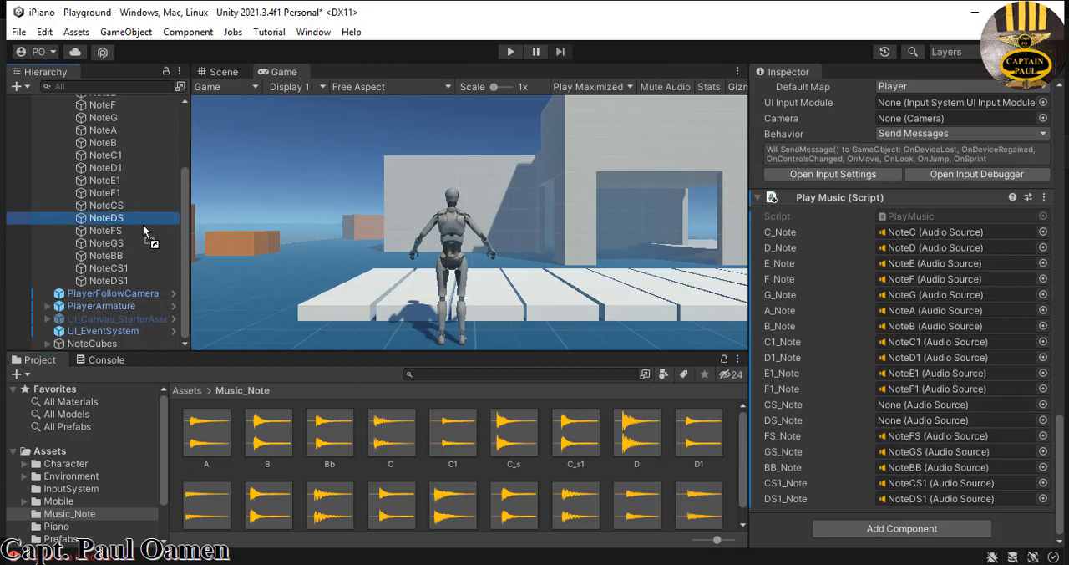
pyautogui.moveTo(106, 217); pyautogui.dragTo(959, 419)
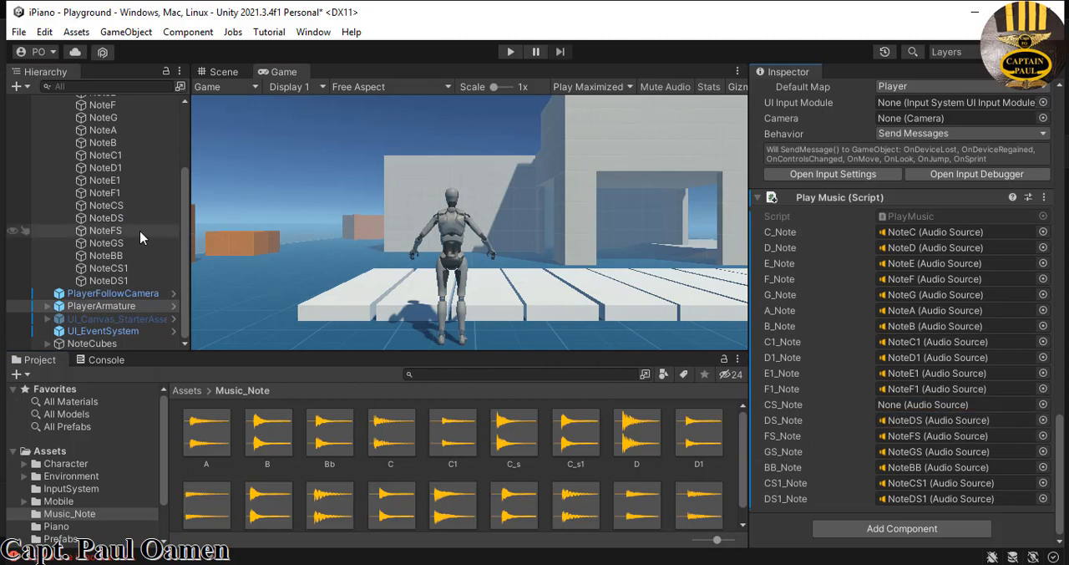
pyautogui.moveTo(114, 206); pyautogui.dragTo(910, 416)
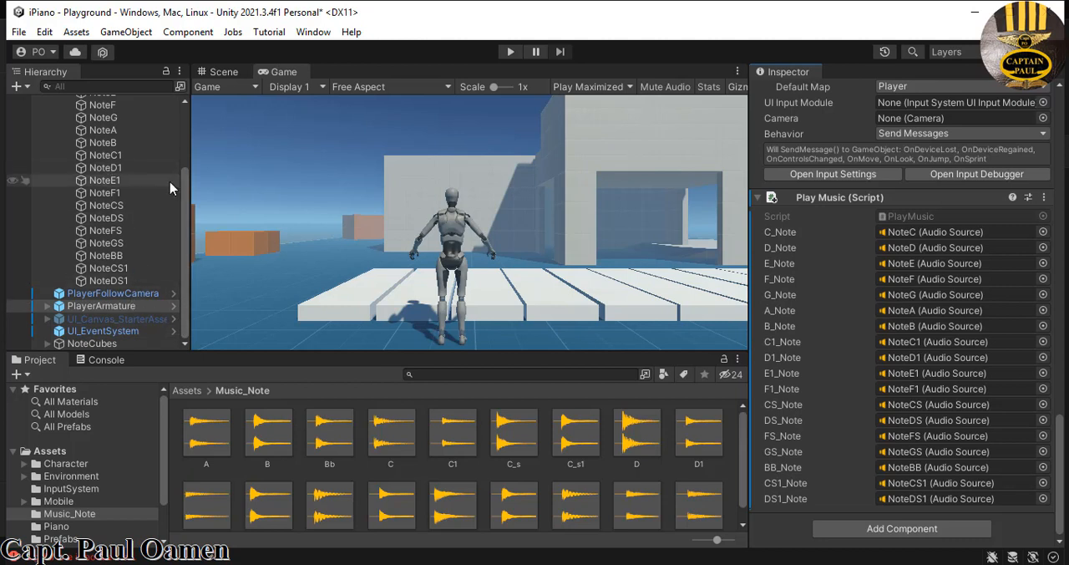
# - Collapse MainCamera's children and expand NoteCubes to list its cover objects, with CoverF1Note collapsed
pyautogui.moveTo(186, 201); pyautogui.dragTo(190, 168)
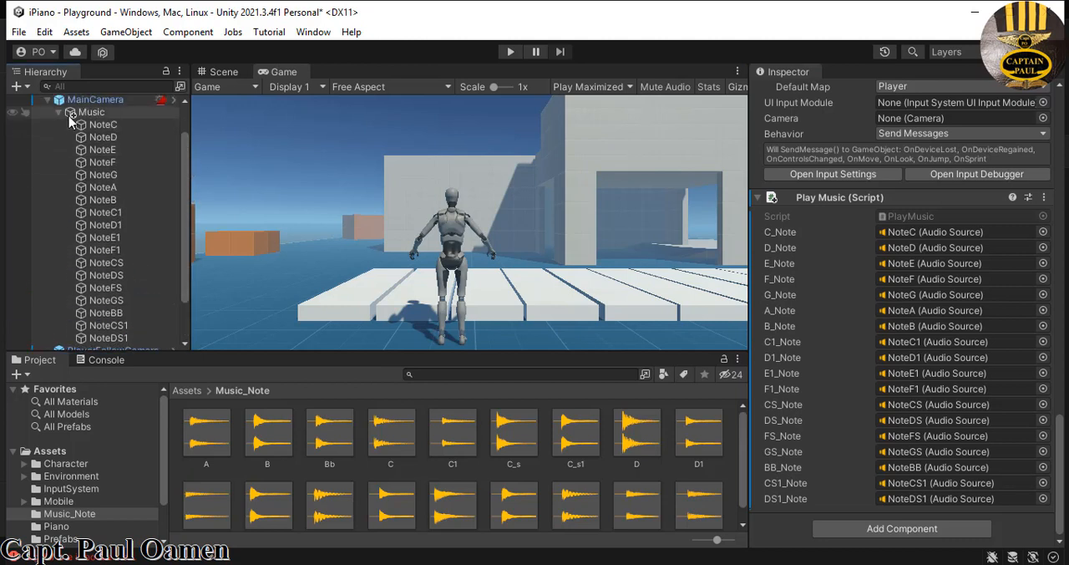
pyautogui.click(48, 100)
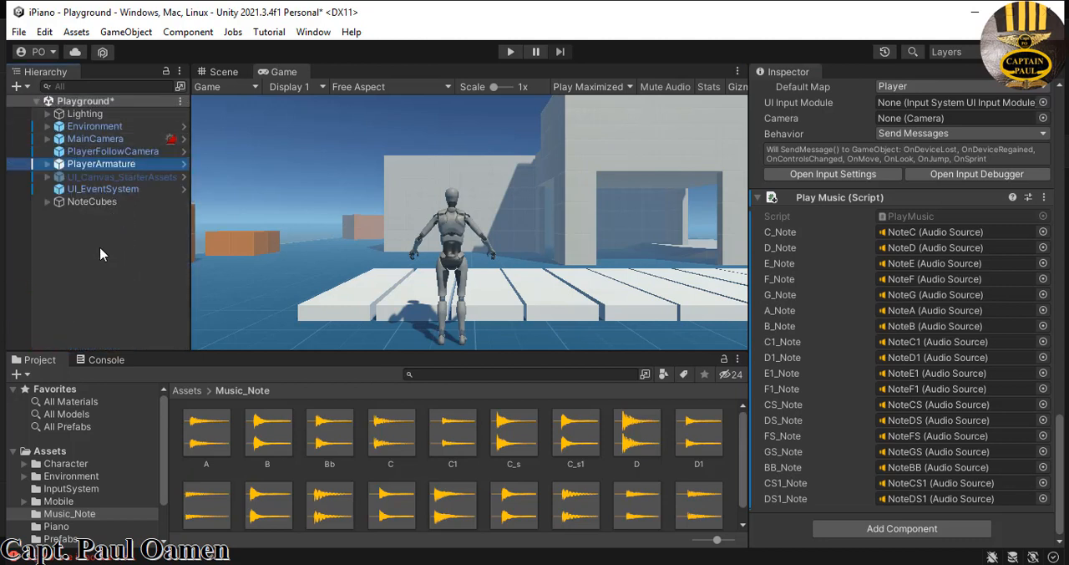
pyautogui.click(48, 201)
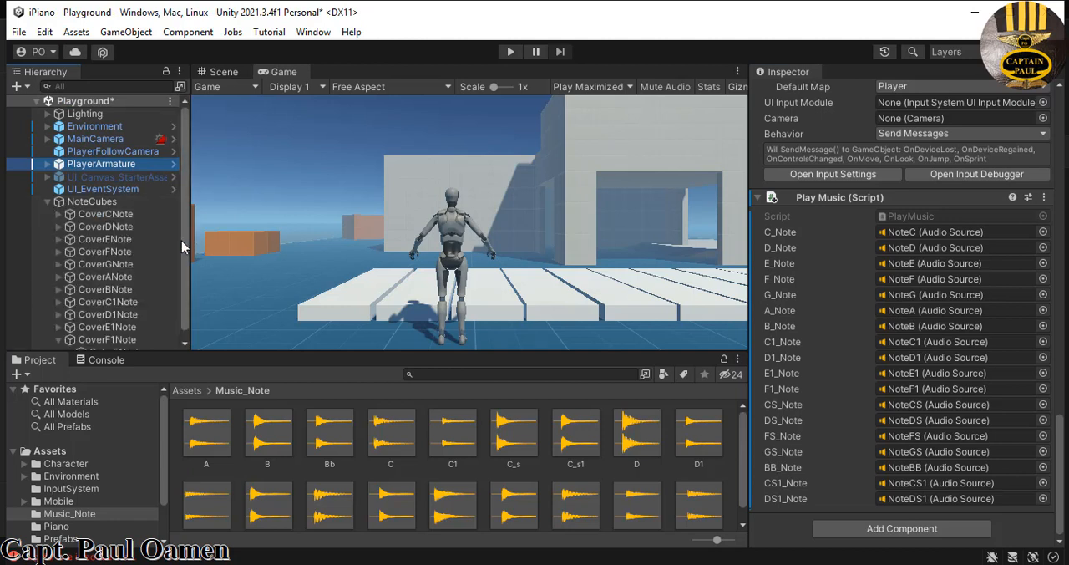
pyautogui.moveTo(183, 253); pyautogui.dragTo(178, 290)
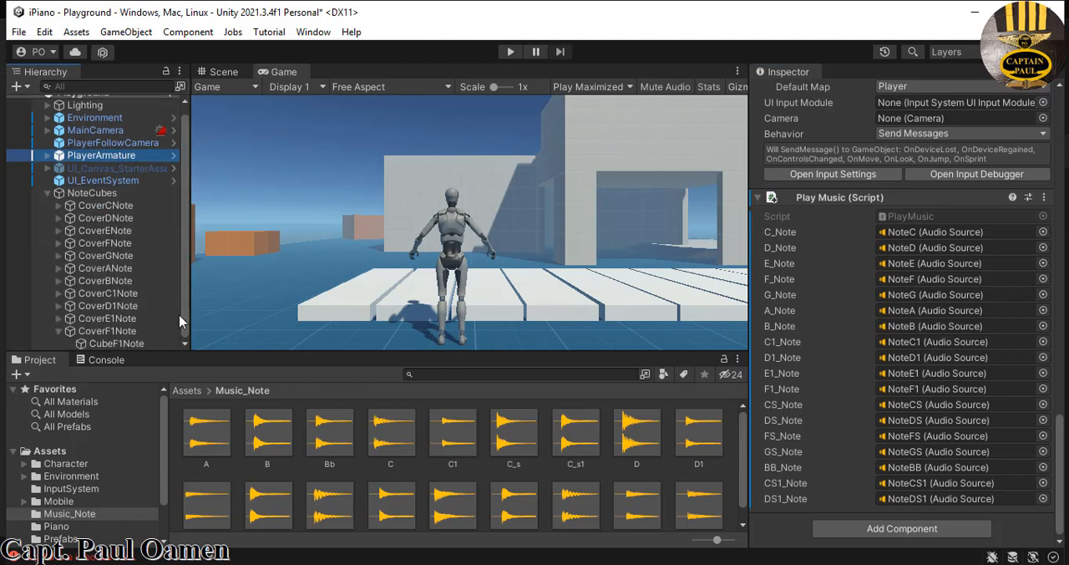
pyautogui.click(58, 331)
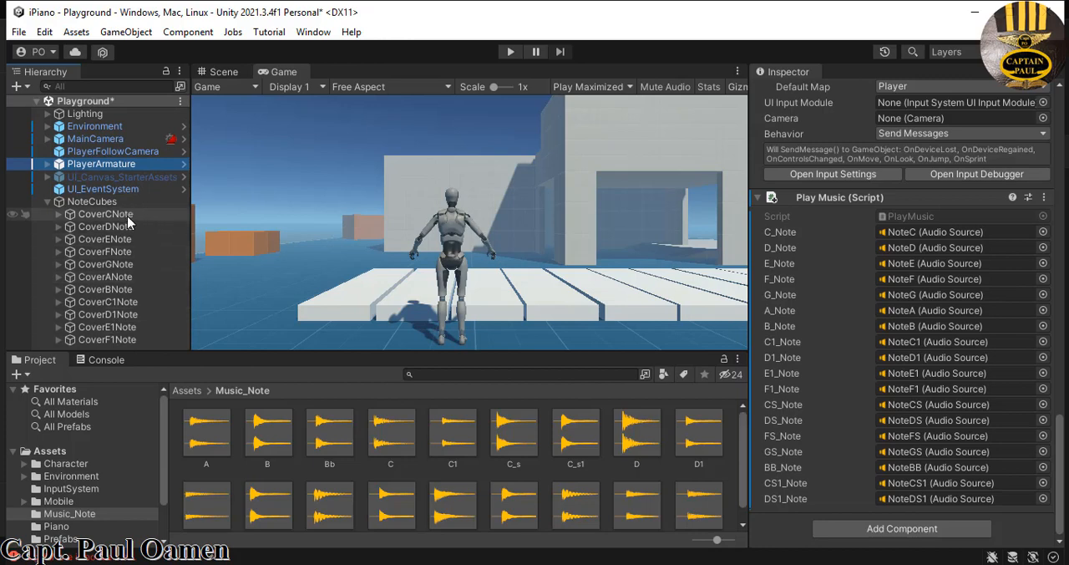
# - Duplicate the CoverCNote key cover within NoteCubes
pyautogui.click(58, 214)
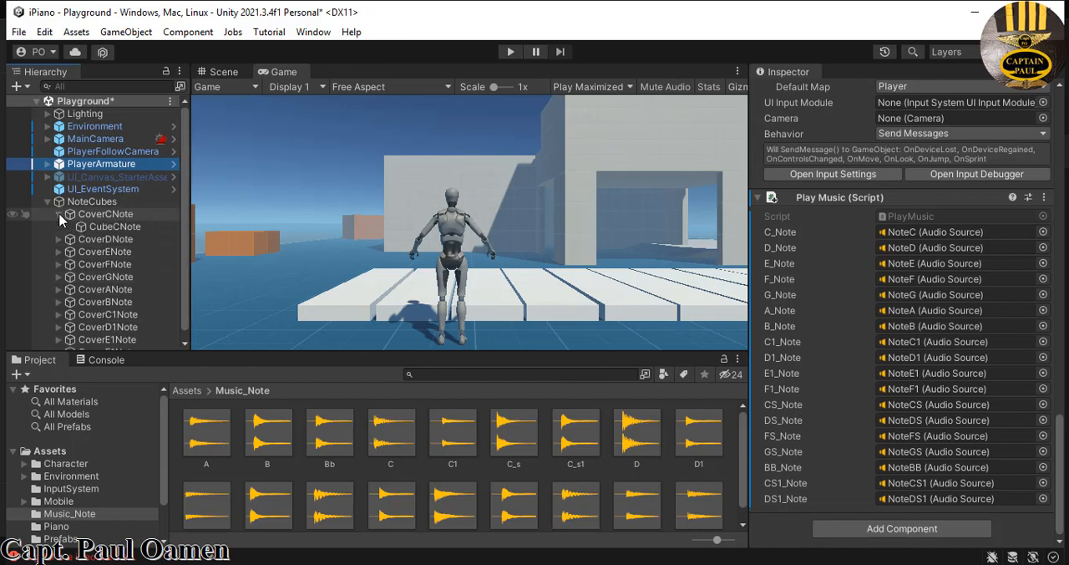
pyautogui.click(59, 215)
pyautogui.click(107, 214)
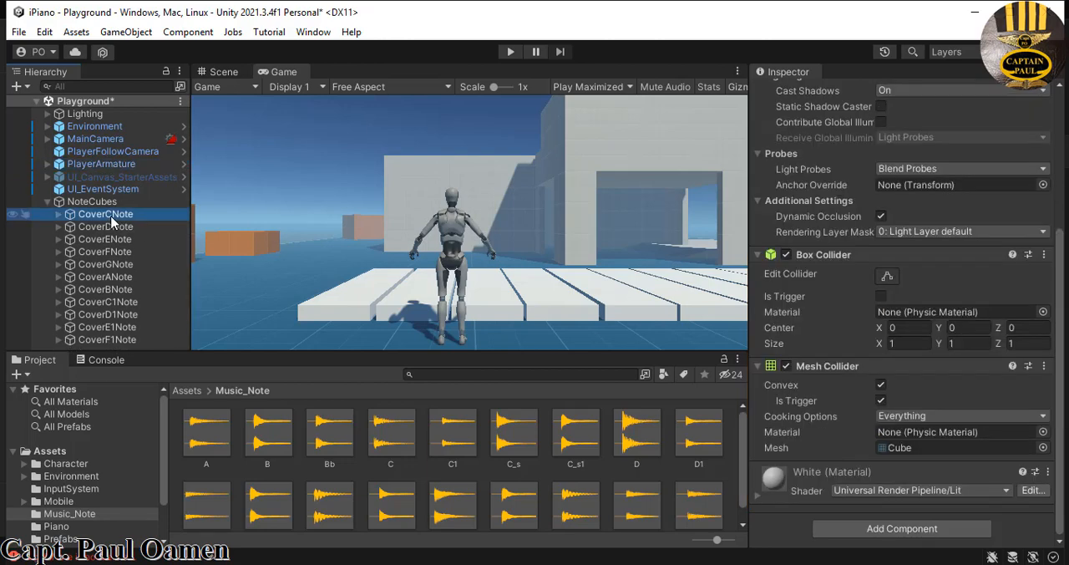
pyautogui.rightClick(113, 221)
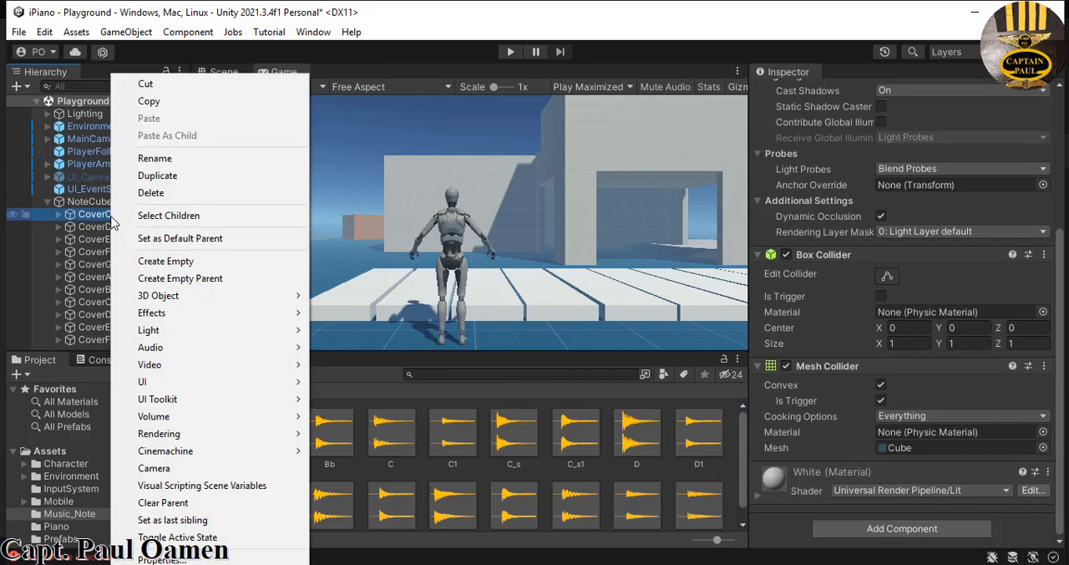
pyautogui.click(155, 175)
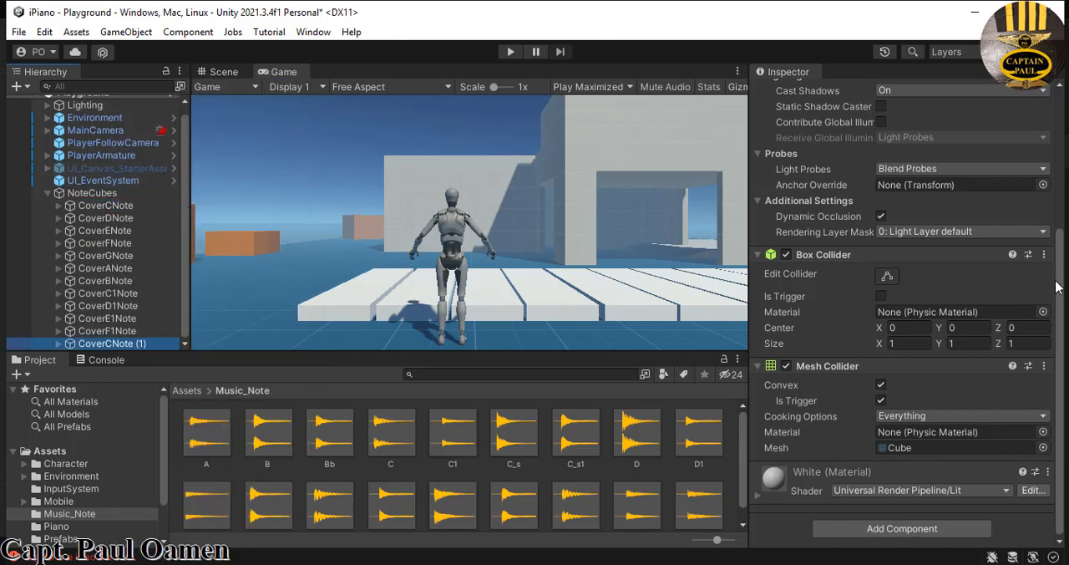
pyautogui.moveTo(1060, 285); pyautogui.dragTo(1060, 144)
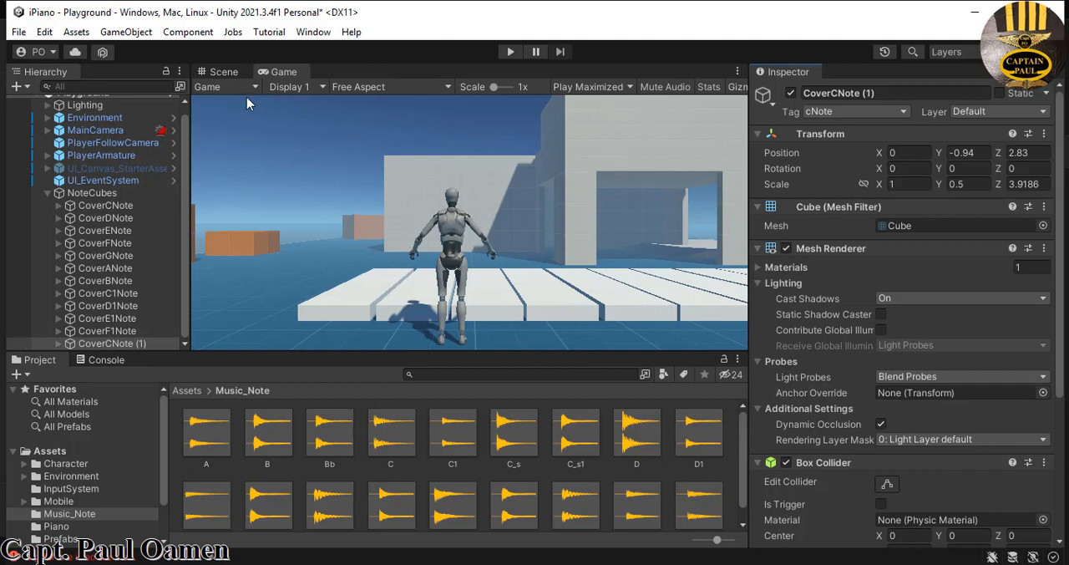
# - In the Scene view, move the CoverCNote duplicate clear of the keys to Z 7.54 and shorten its Z scale to about 1.98
pyautogui.click(229, 73)
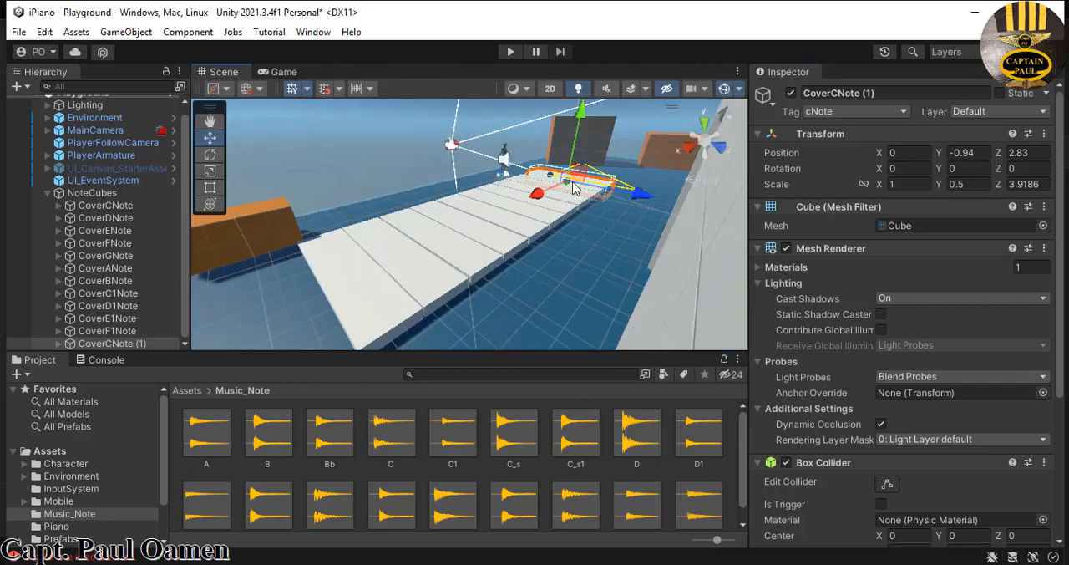
pyautogui.moveTo(583, 187); pyautogui.dragTo(473, 267, button='middle')
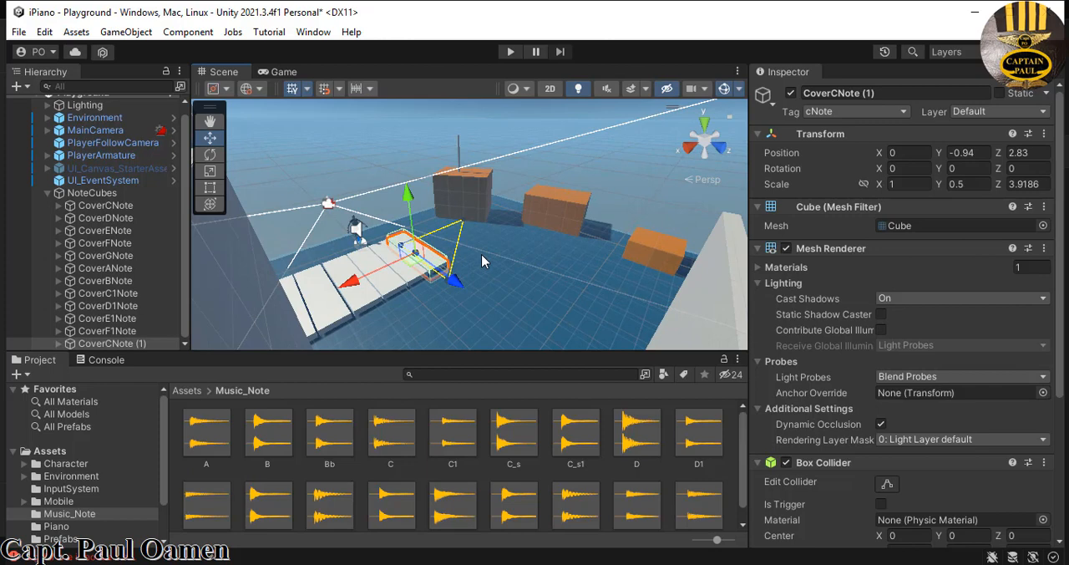
pyautogui.moveTo(448, 286); pyautogui.dragTo(516, 353)
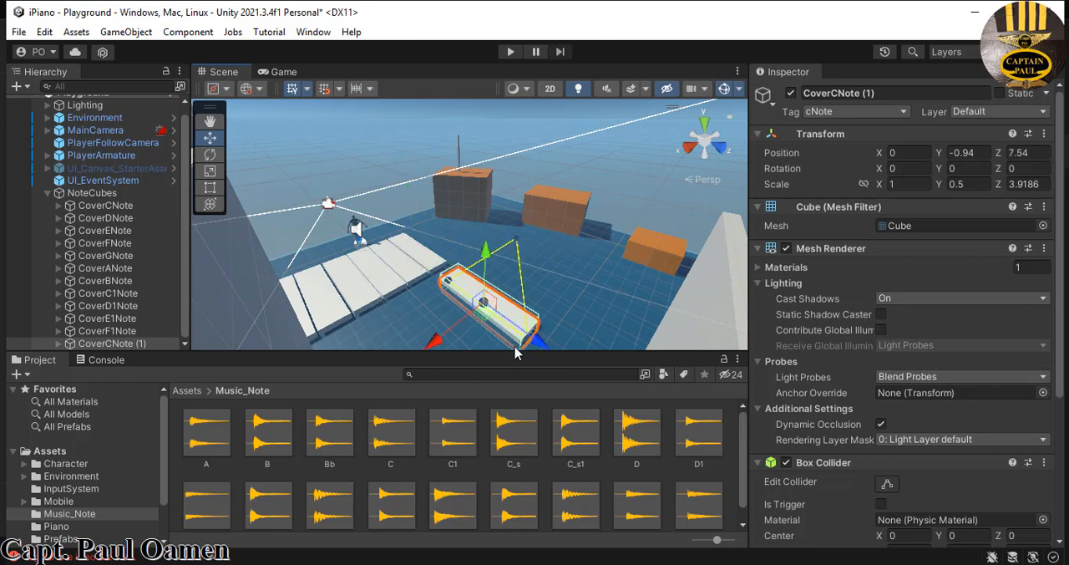
pyautogui.click(209, 172)
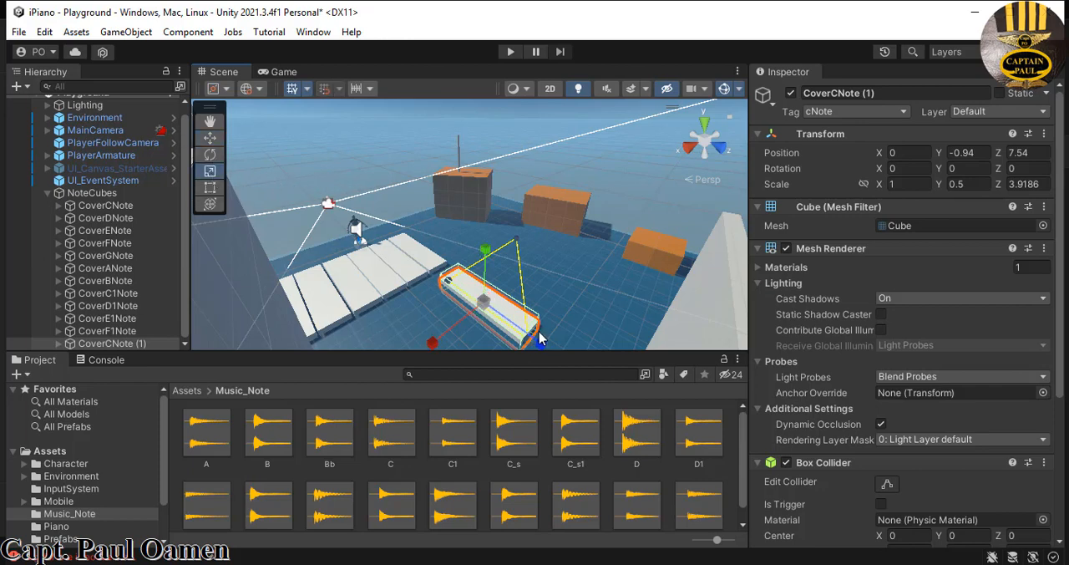
pyautogui.moveTo(539, 338)
pyautogui.mouseDown()
pyautogui.moveTo(514, 326)
pyautogui.moveTo(522, 333)
pyautogui.mouseUp()
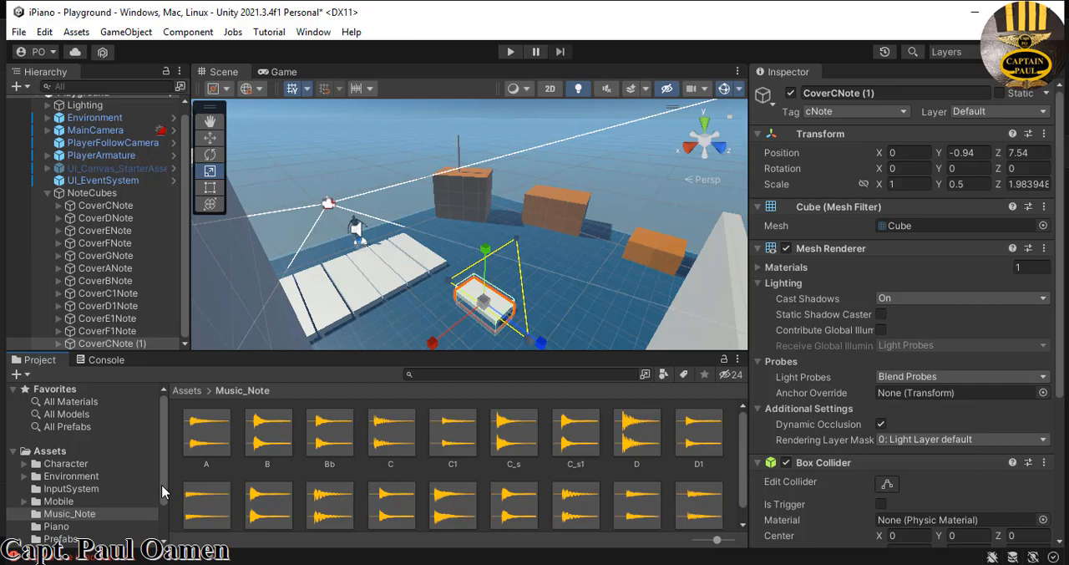
# - Apply the Black material from the Piano assets folder to the shortened duplicate key
pyautogui.click(52, 452)
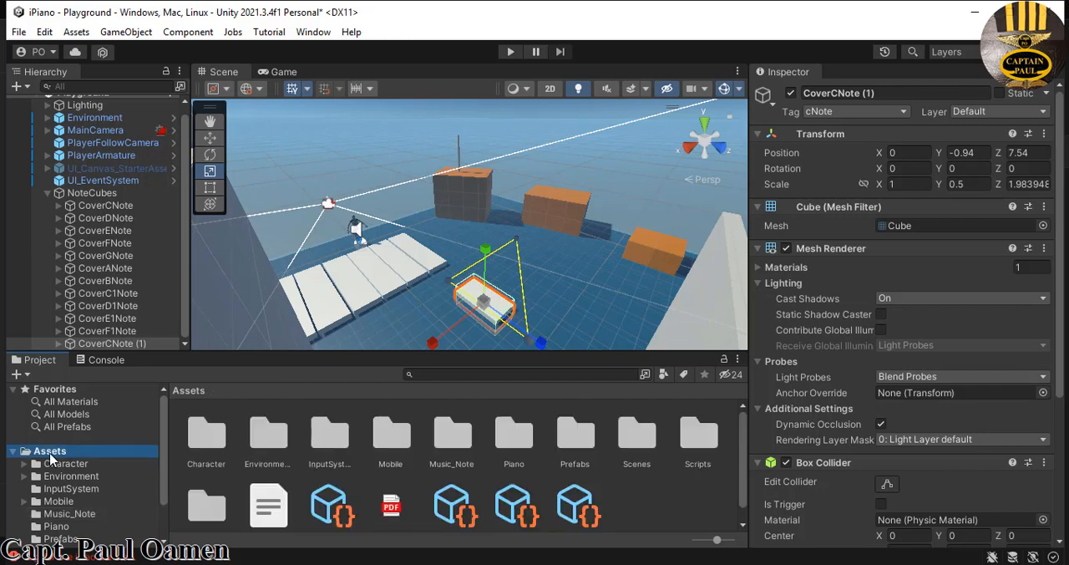
pyautogui.doubleClick(518, 439)
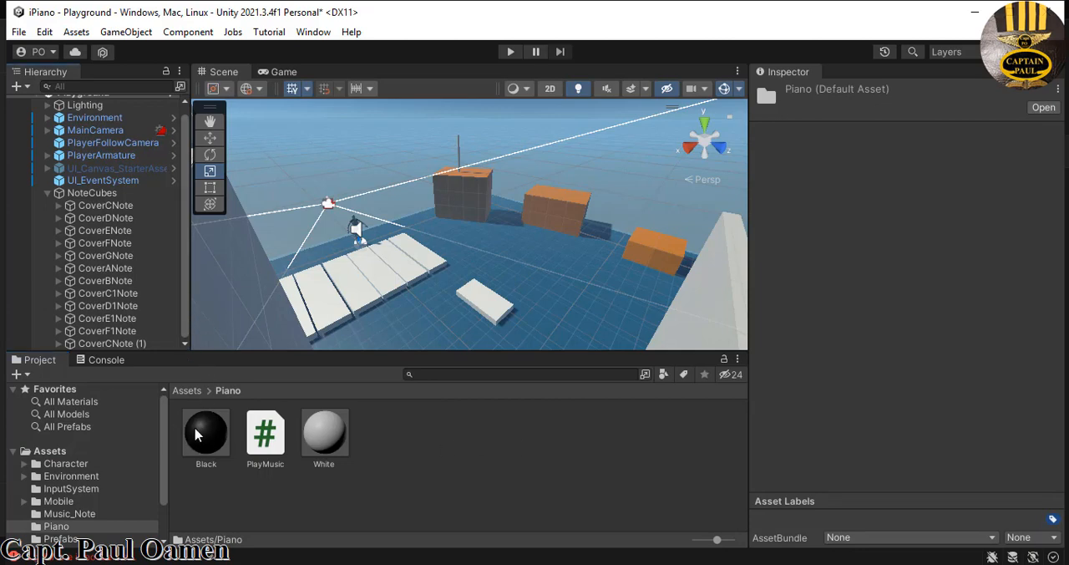
pyautogui.moveTo(206, 432); pyautogui.dragTo(499, 308)
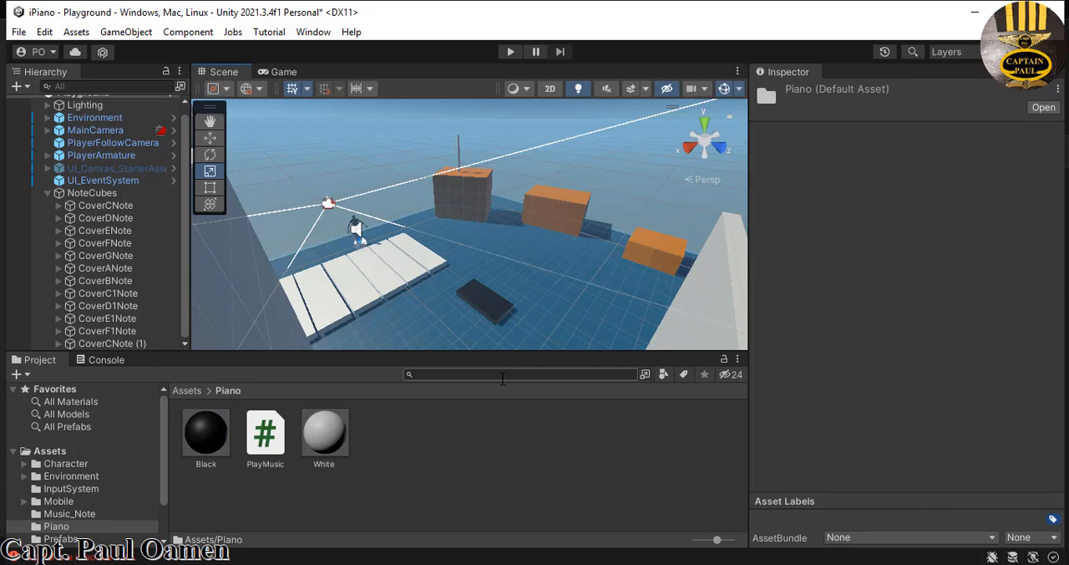
# - Rename the black duplicate key CoverCNote (1) to CoverCSNote
pyautogui.click(496, 306)
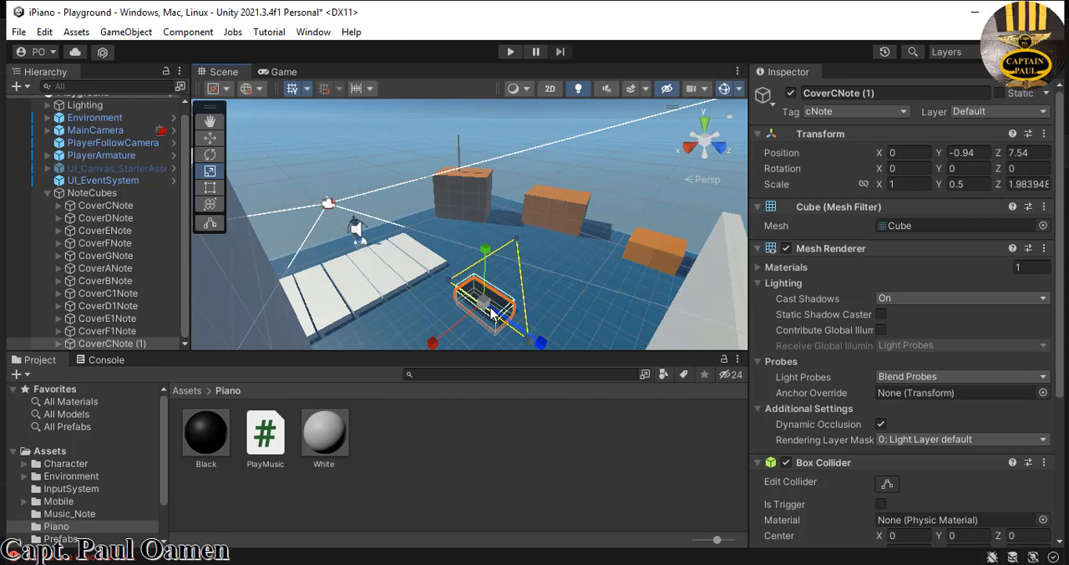
pyautogui.click(834, 93)
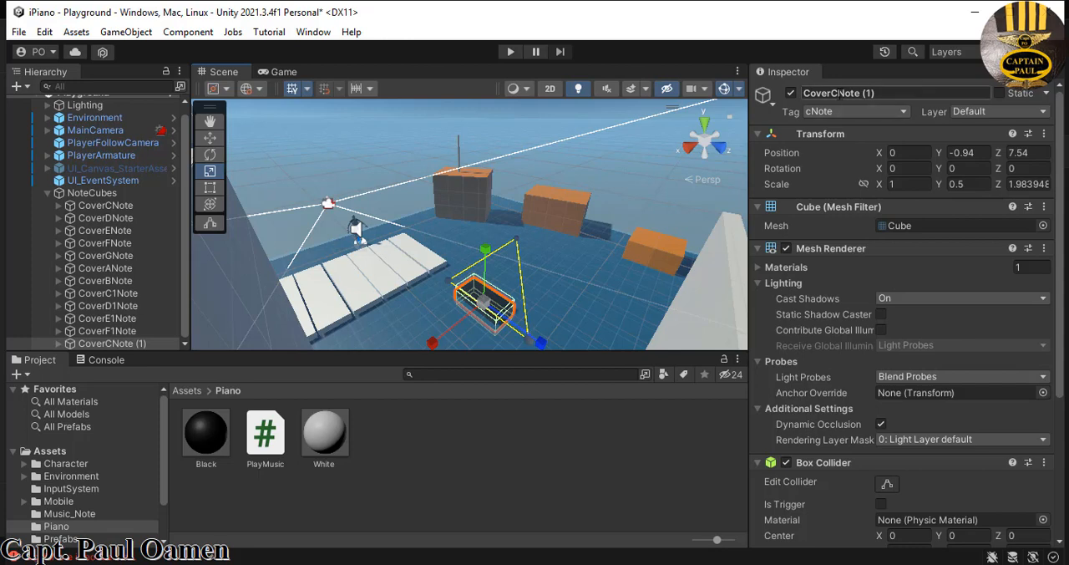
pyautogui.click(839, 94)
pyautogui.click(839, 93)
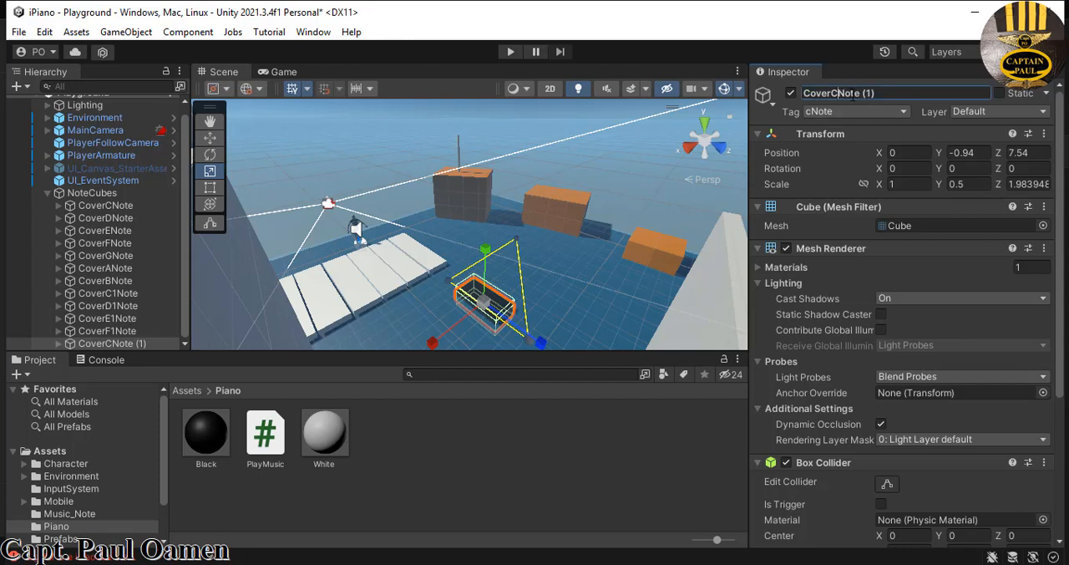
pyautogui.write('S')
pyautogui.press('Return')
# - Tag CoverCSNote's child cube as csNote and rename it CubeCSNote
pyautogui.click(97, 343)
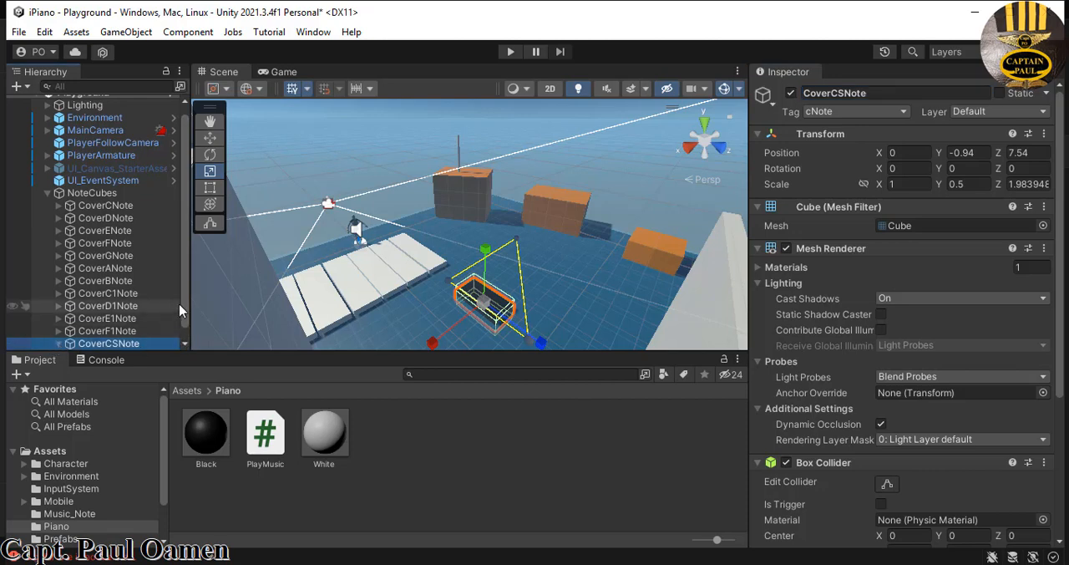
pyautogui.click(58, 344)
pyautogui.click(147, 344)
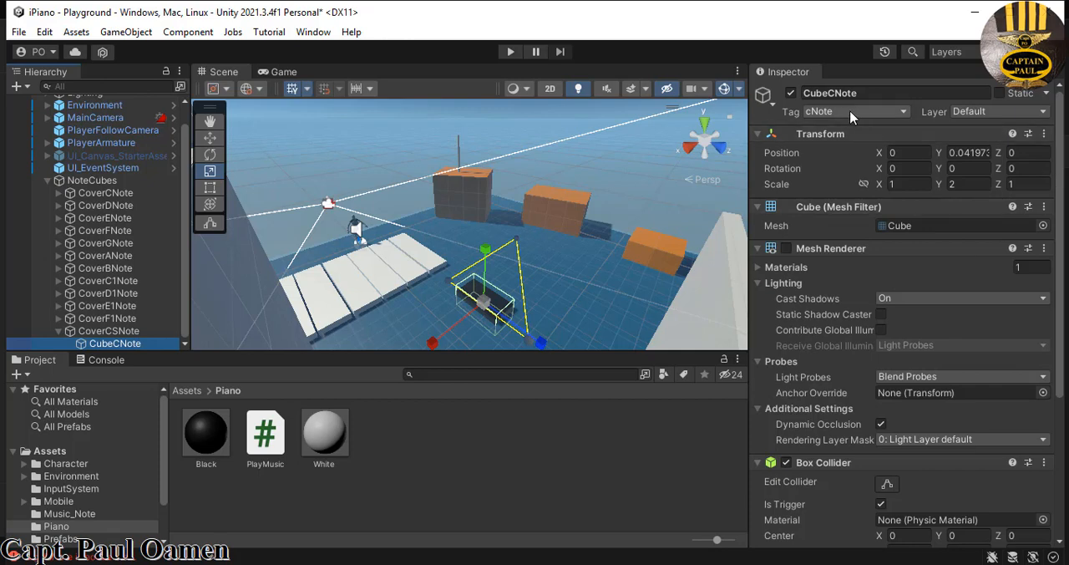
pyautogui.click(904, 114)
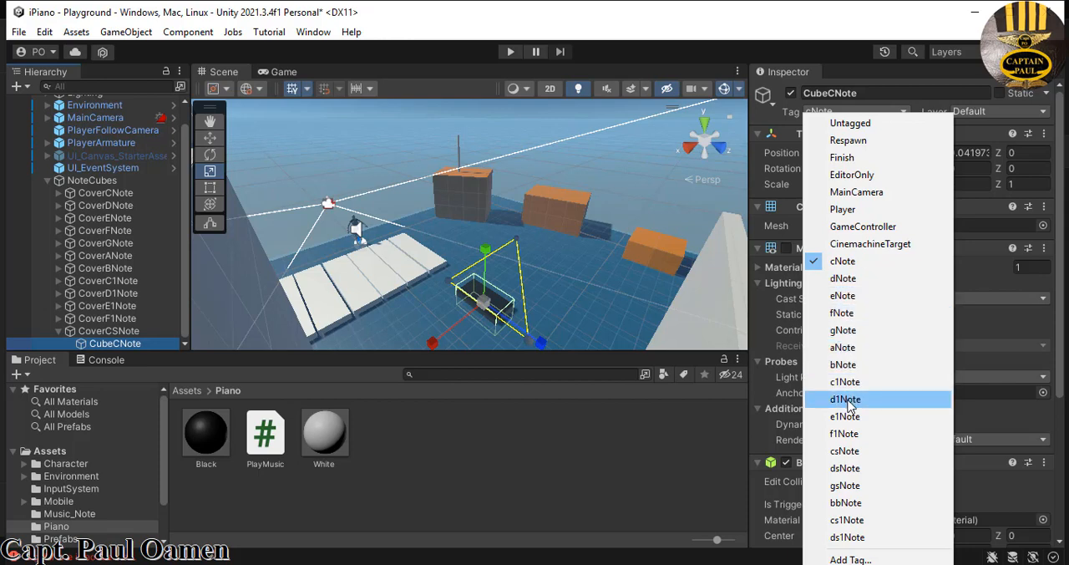
pyautogui.click(844, 451)
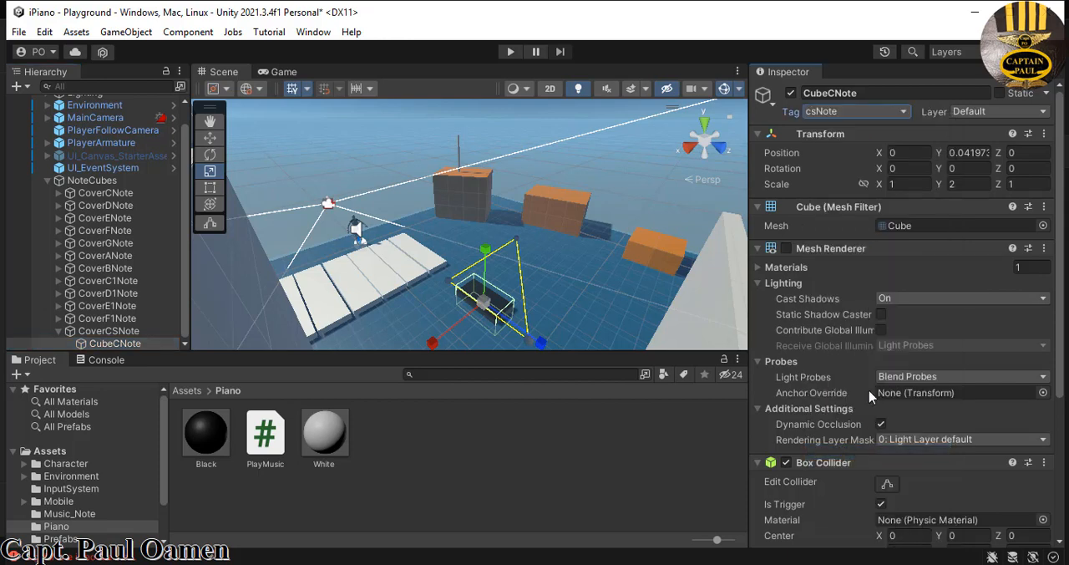
pyautogui.click(832, 91)
pyautogui.click(833, 93)
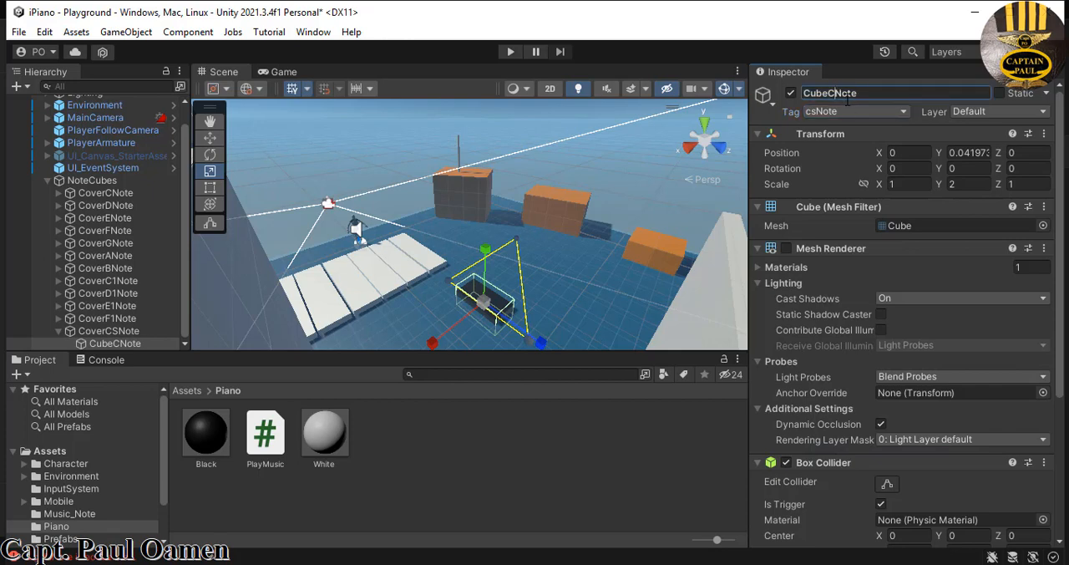
pyautogui.write('S')
pyautogui.press('Return')
# - Move CoverCSNote onto the gap between the first two white keys, at about X 0.48, Y -0.8, Z 3.81
pyautogui.click(134, 332)
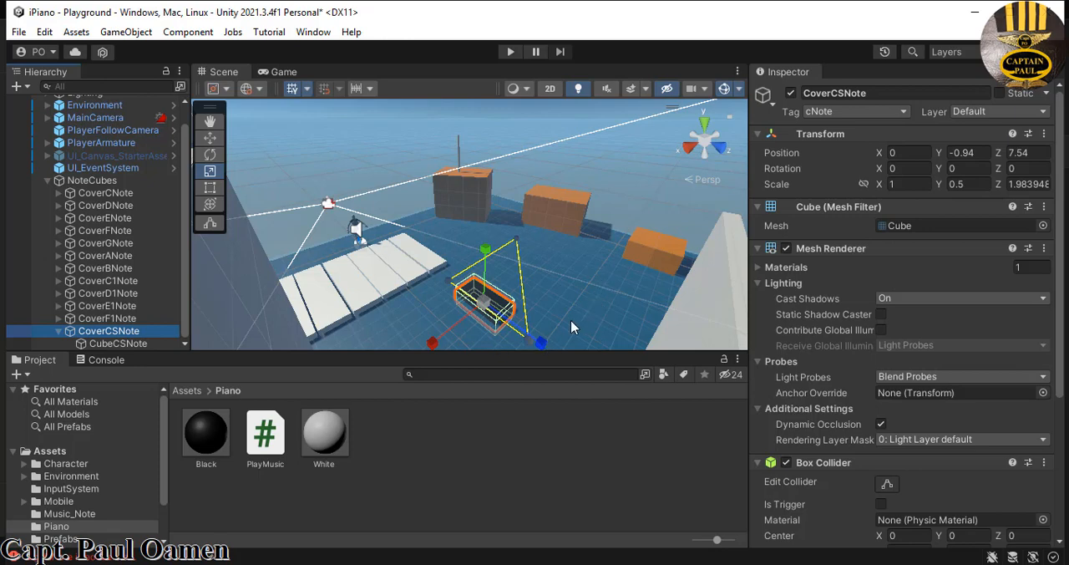
pyautogui.click(212, 140)
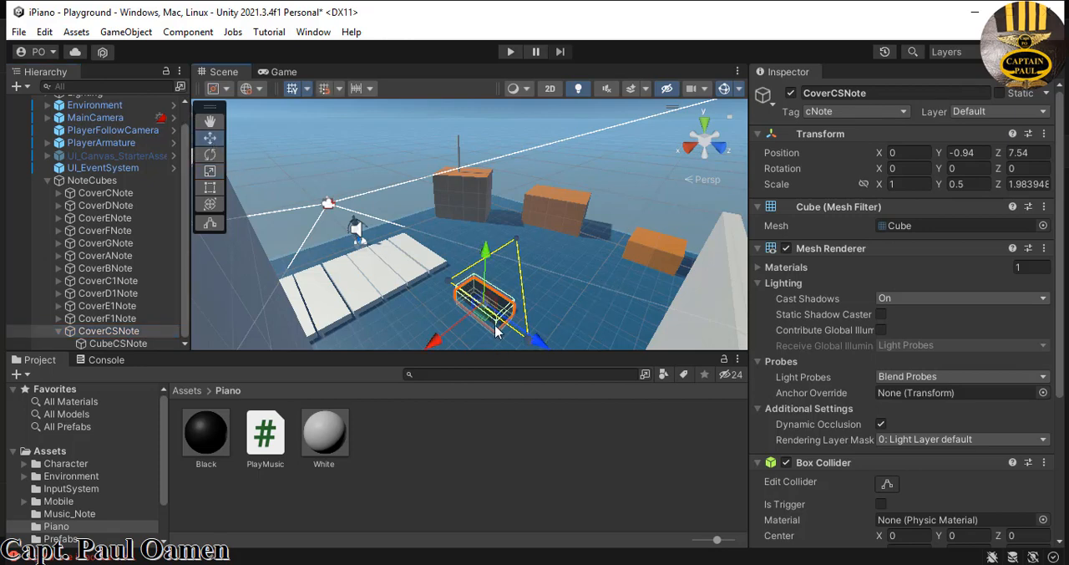
pyautogui.moveTo(542, 342); pyautogui.dragTo(501, 316)
pyautogui.moveTo(398, 310); pyautogui.dragTo(389, 317)
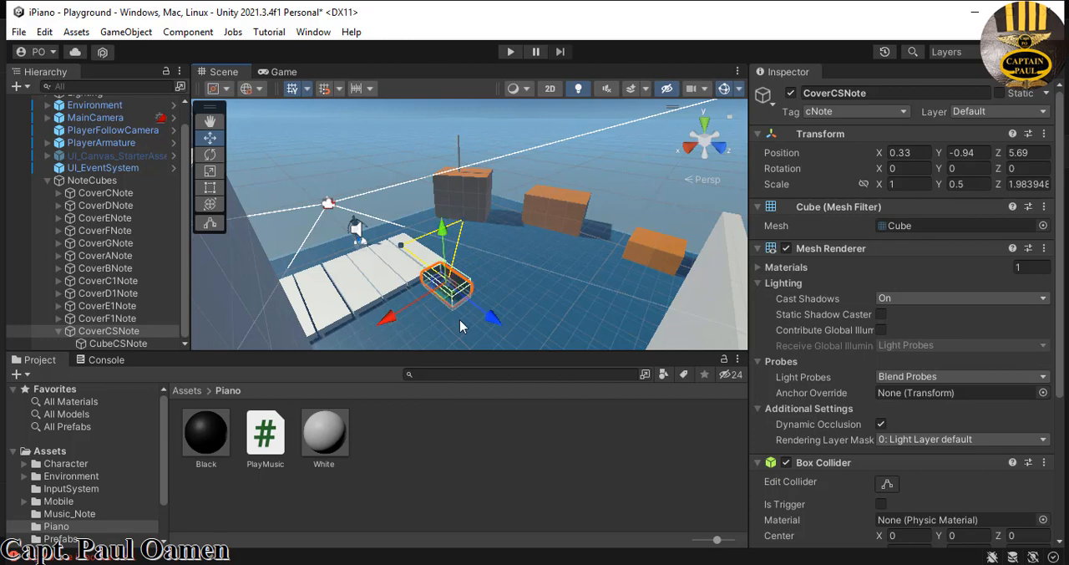
pyautogui.moveTo(495, 326)
pyautogui.mouseDown()
pyautogui.moveTo(468, 316)
pyautogui.moveTo(494, 327)
pyautogui.mouseUp()
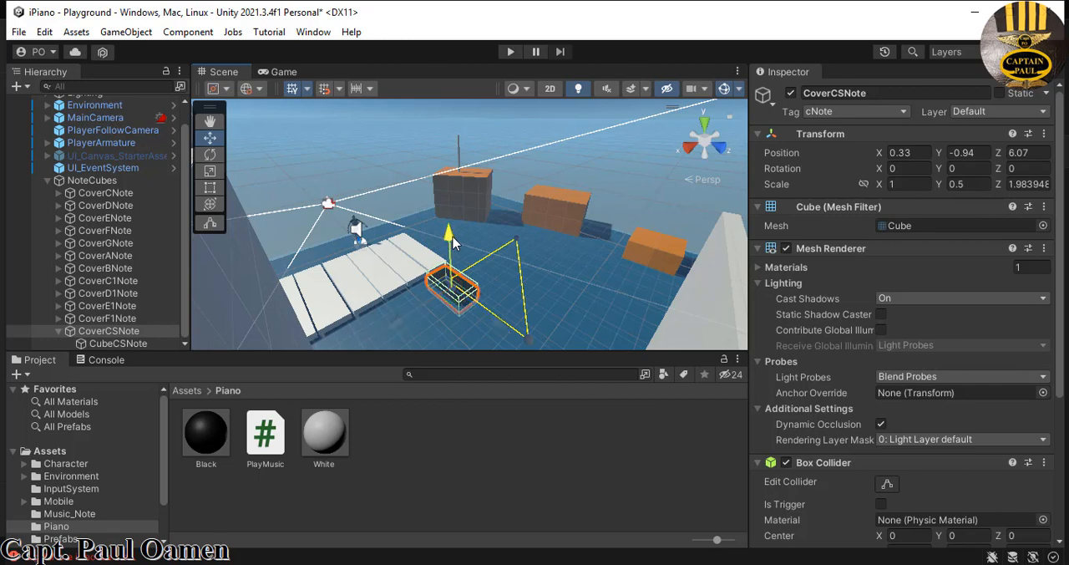
pyautogui.moveTo(453, 239); pyautogui.dragTo(452, 234)
pyautogui.moveTo(501, 322); pyautogui.dragTo(453, 305)
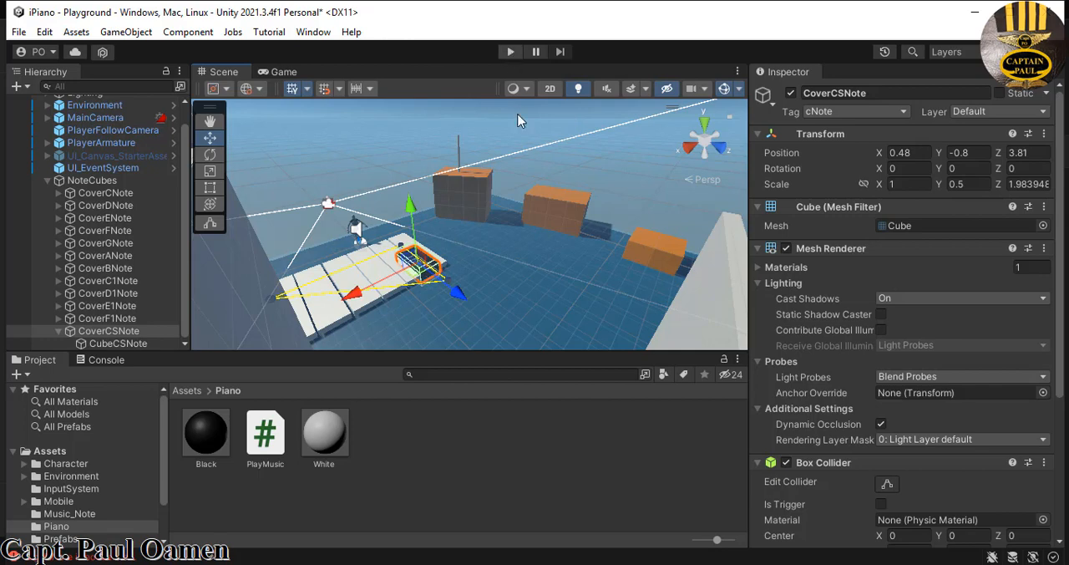
pyautogui.click(534, 297)
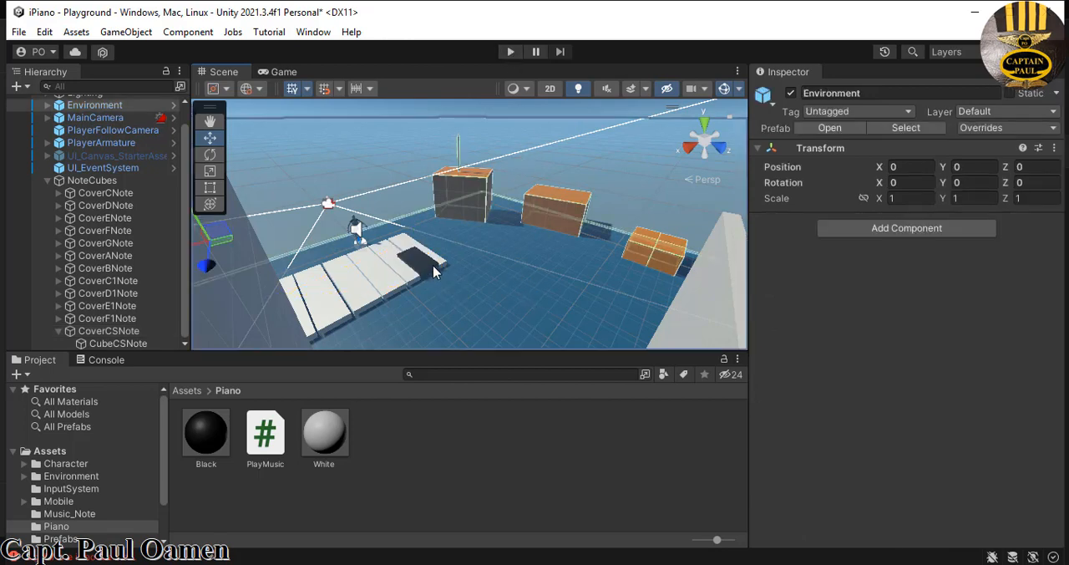
# - Play-test the scene by walking the character onto the black key and jumping on it, and stop play mode
pyautogui.click(510, 53)
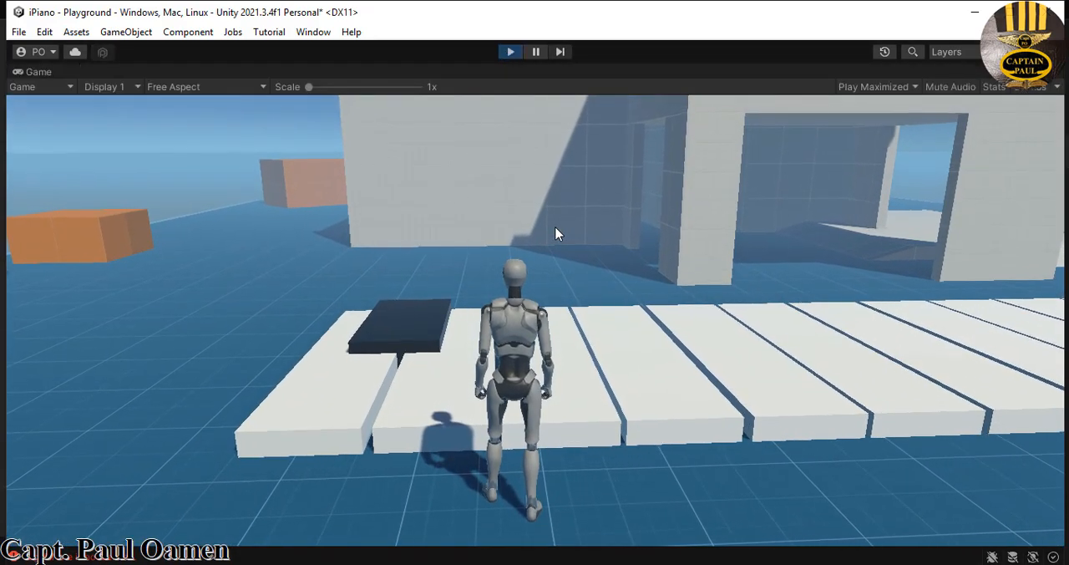
pyautogui.press('w')
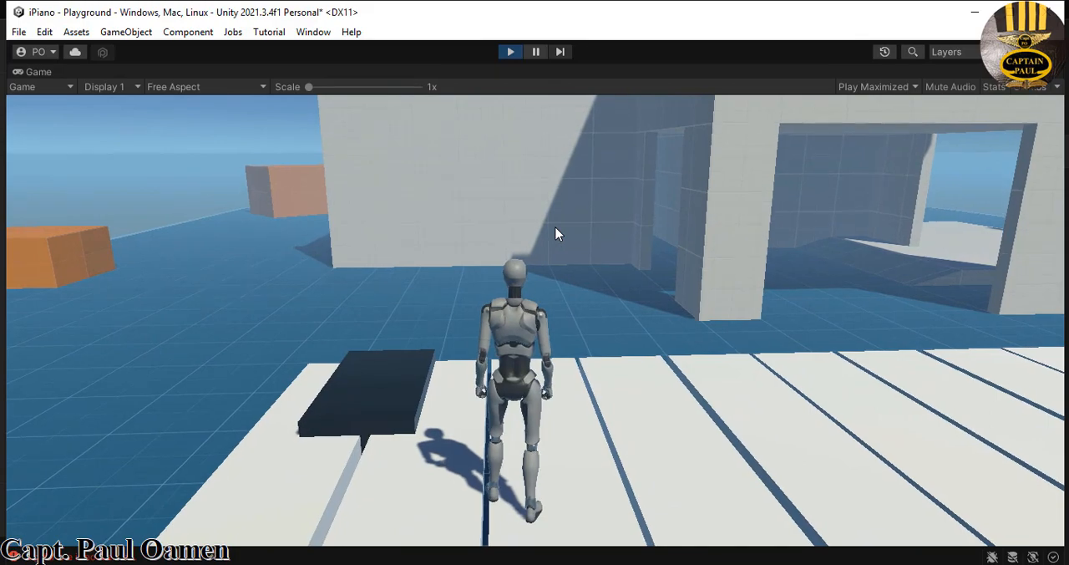
pyautogui.press('a')
pyautogui.press('a')
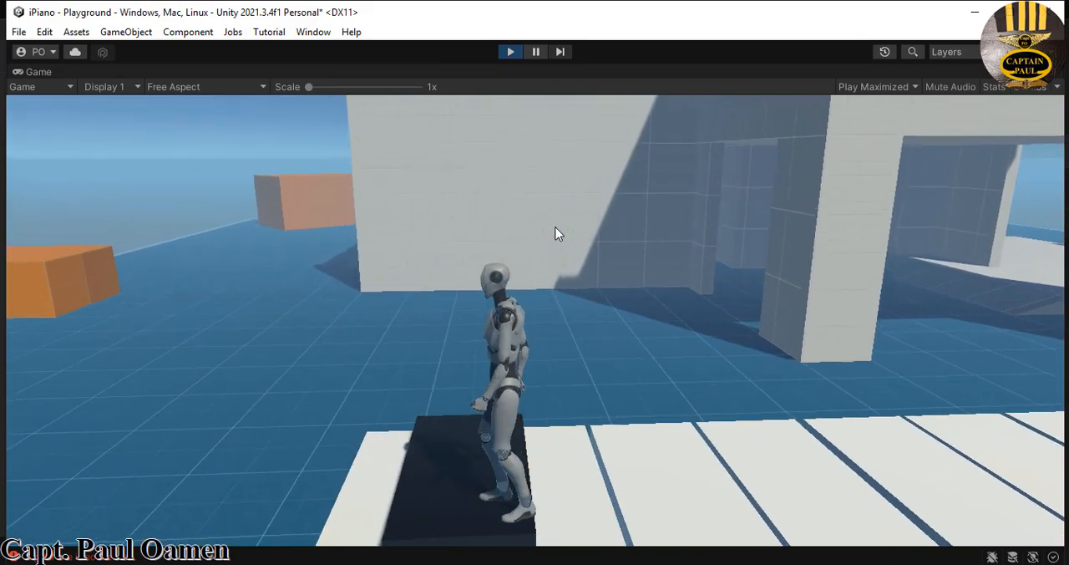
pyautogui.press('space')
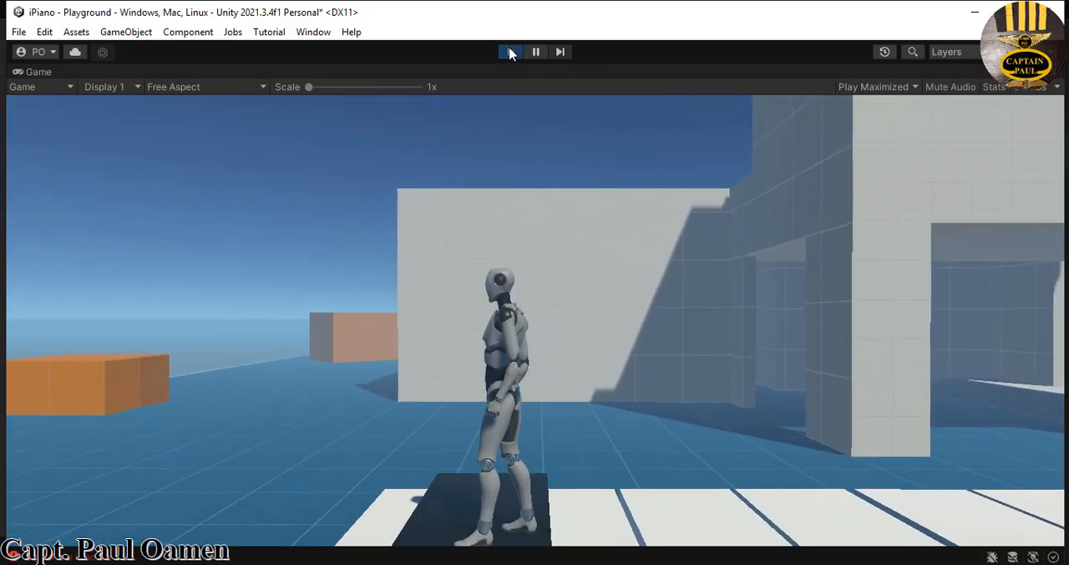
pyautogui.click(512, 52)
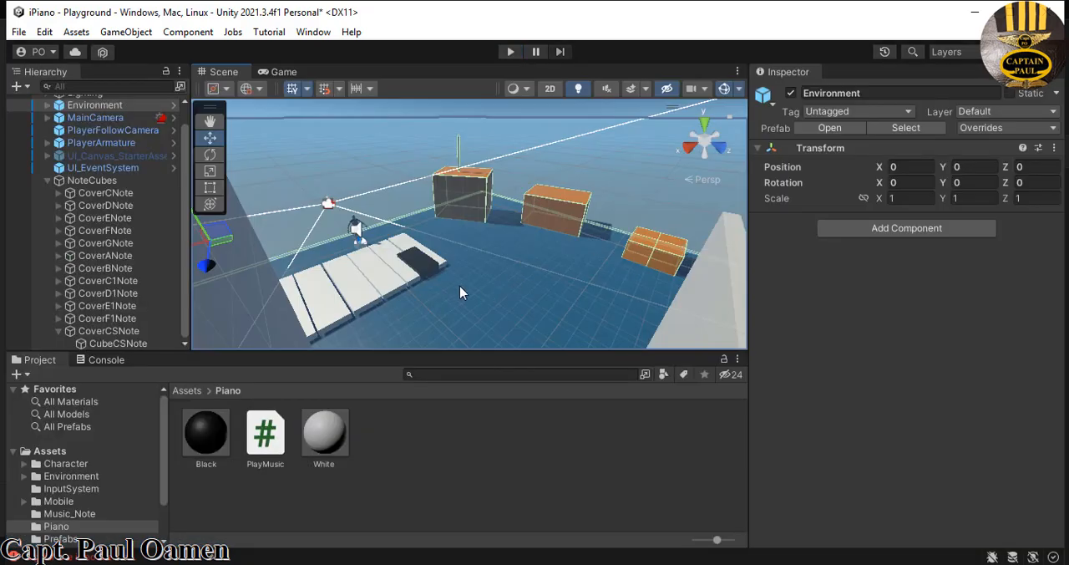
# - Duplicate the black key CoverCSNote within NoteCubes
pyautogui.click(430, 273)
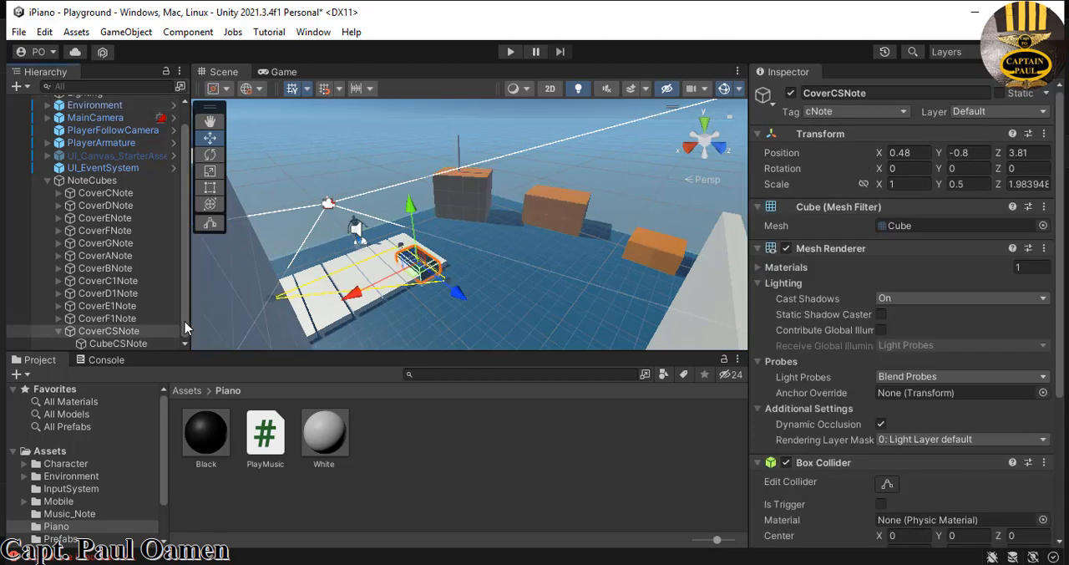
pyautogui.click(59, 333)
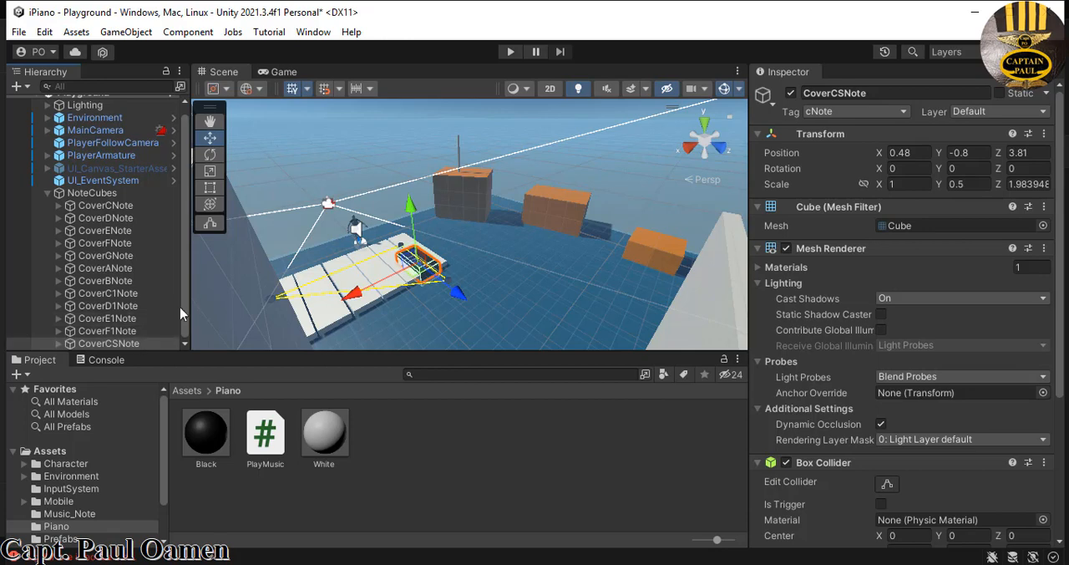
pyautogui.rightClick(125, 345)
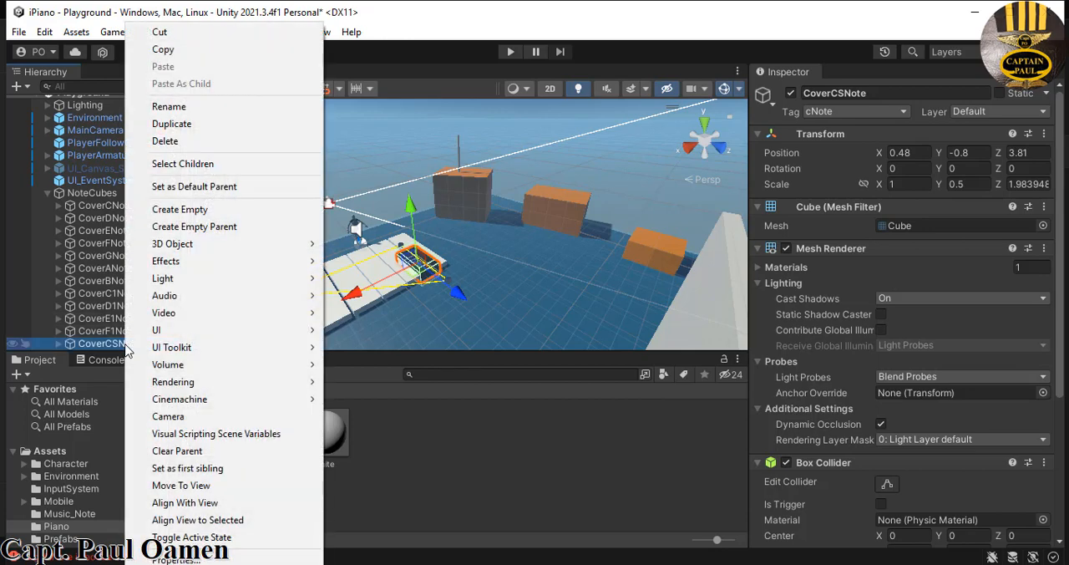
pyautogui.click(191, 127)
# - Rename the duplicated black key CoverCSNote (1) to CoverDSNote and tag it as dsNote
pyautogui.click(869, 92)
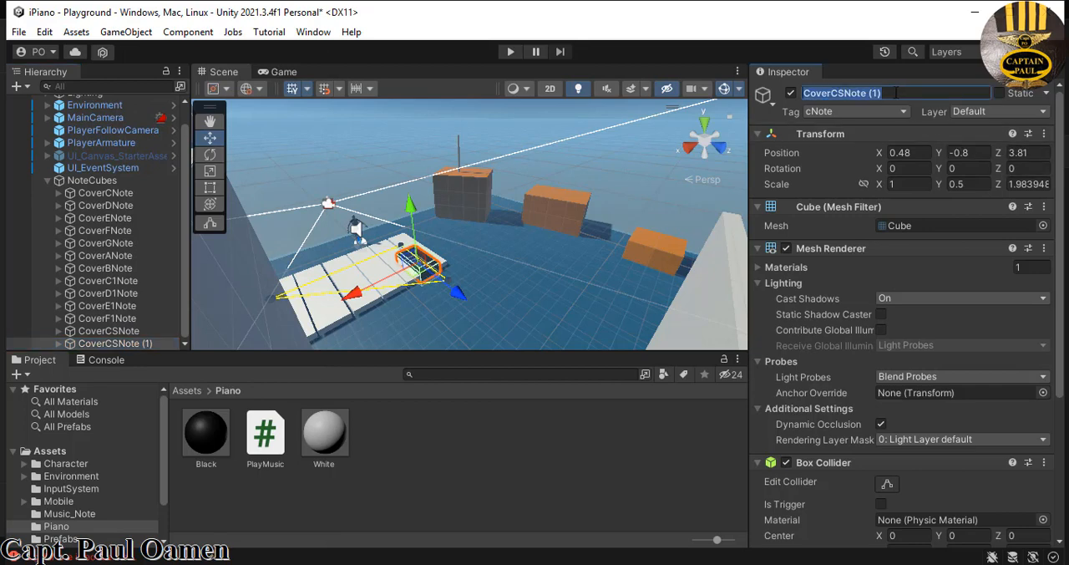
pyautogui.doubleClick(872, 93)
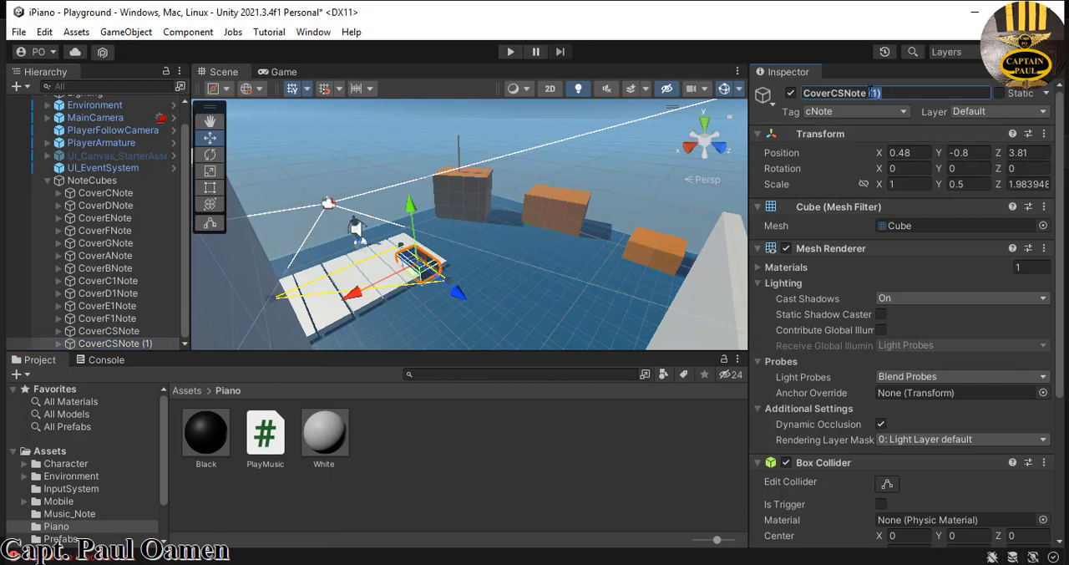
pyautogui.press('BackSpace')
pyautogui.press('BackSpace')
pyautogui.write('D')
pyautogui.click(903, 112)
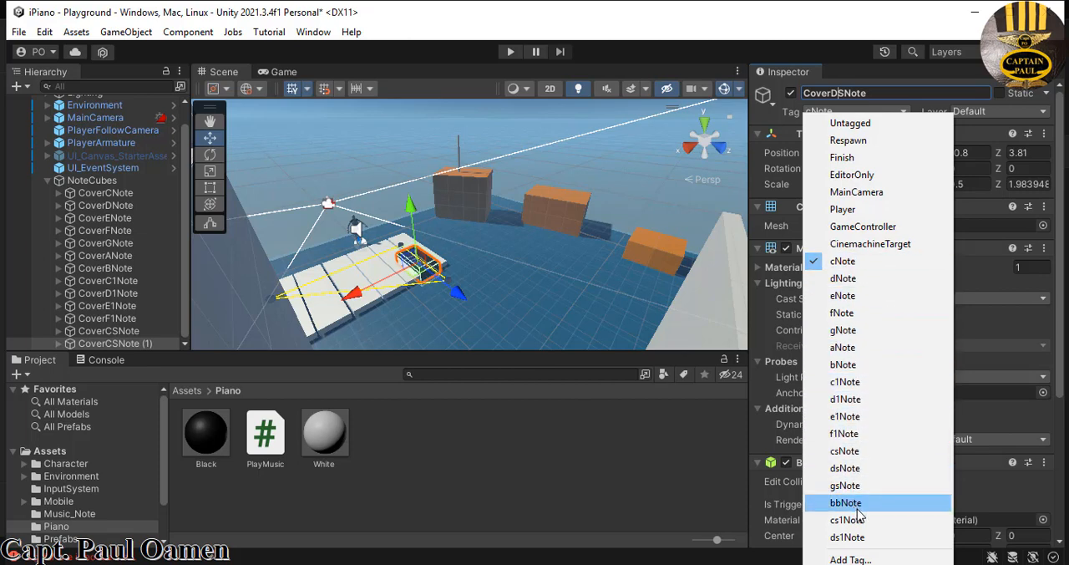
pyautogui.click(857, 468)
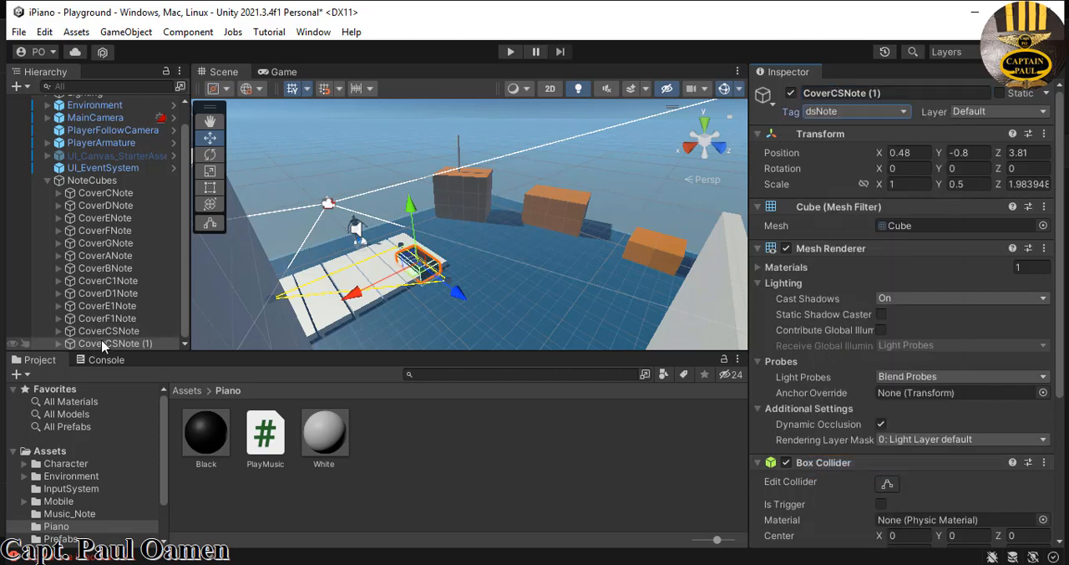
pyautogui.click(882, 94)
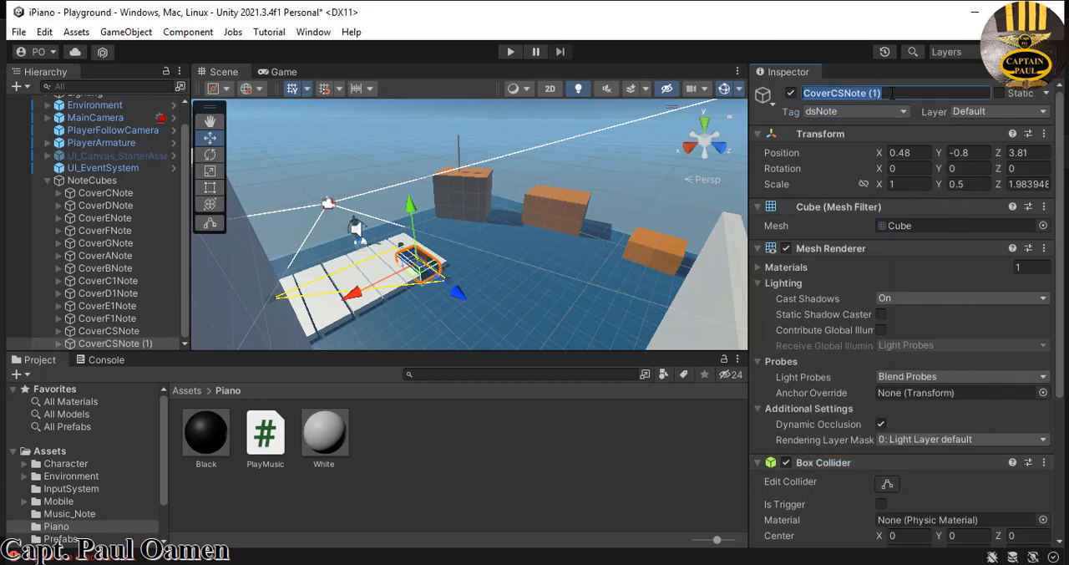
pyautogui.click(883, 97)
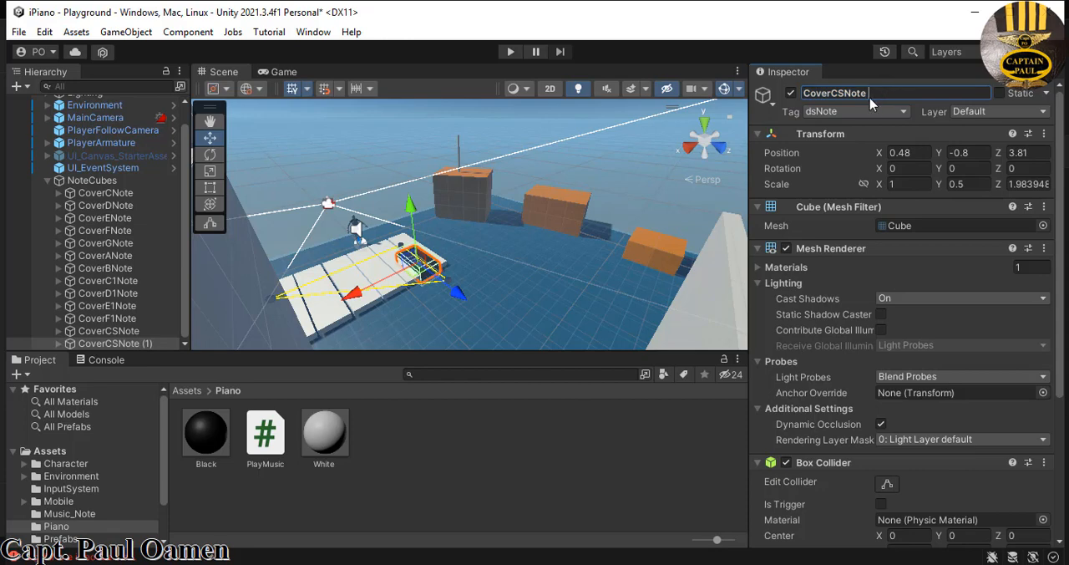
pyautogui.press('BackSpace')
# - Rename CoverDSNote's child cube to CubeDSNote and tag it as dsNote
pyautogui.click(57, 343)
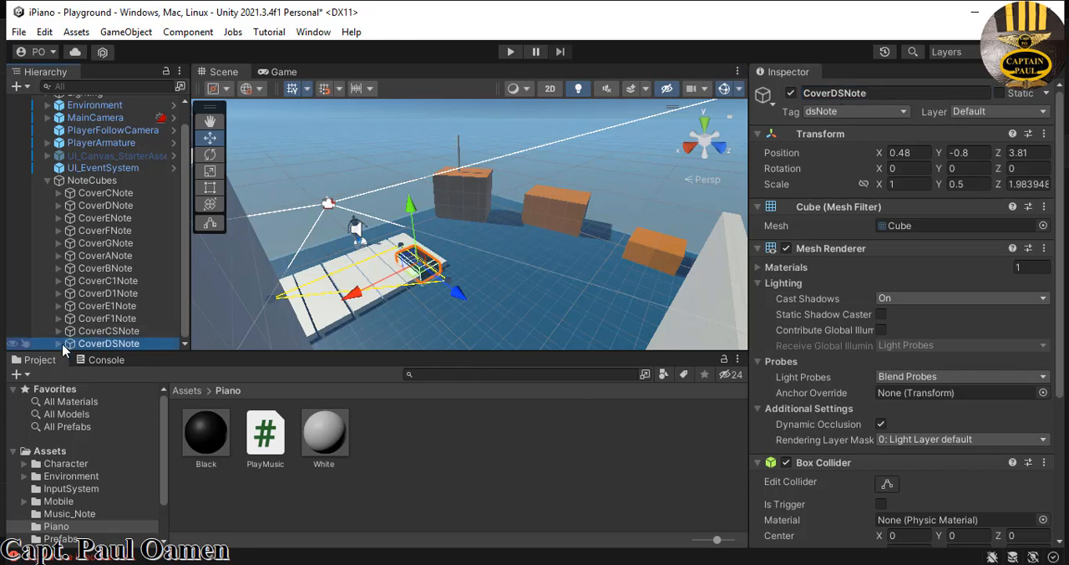
pyautogui.click(60, 345)
pyautogui.moveTo(185, 325); pyautogui.dragTo(186, 341)
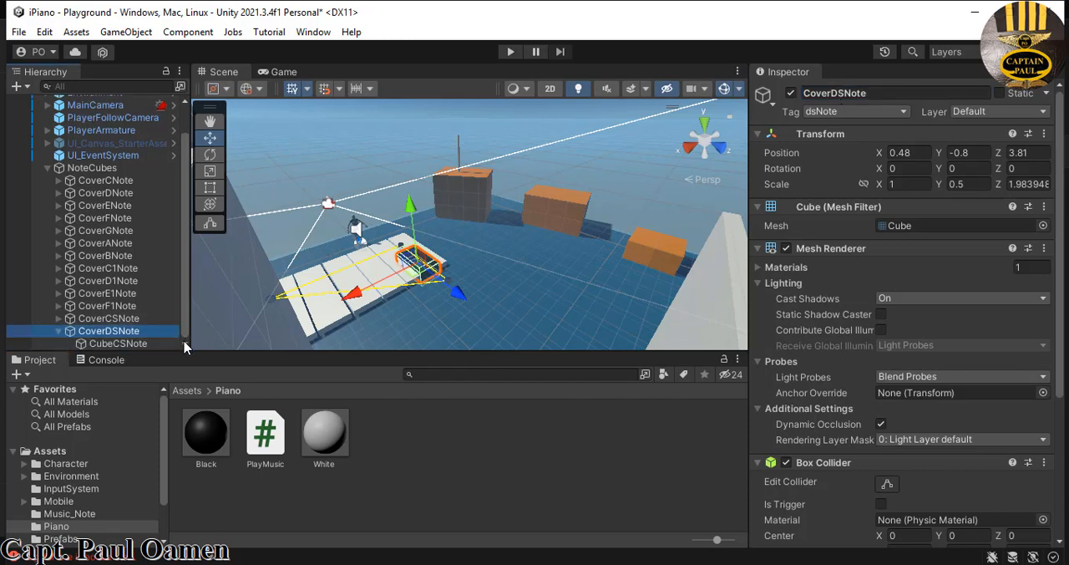
pyautogui.click(125, 343)
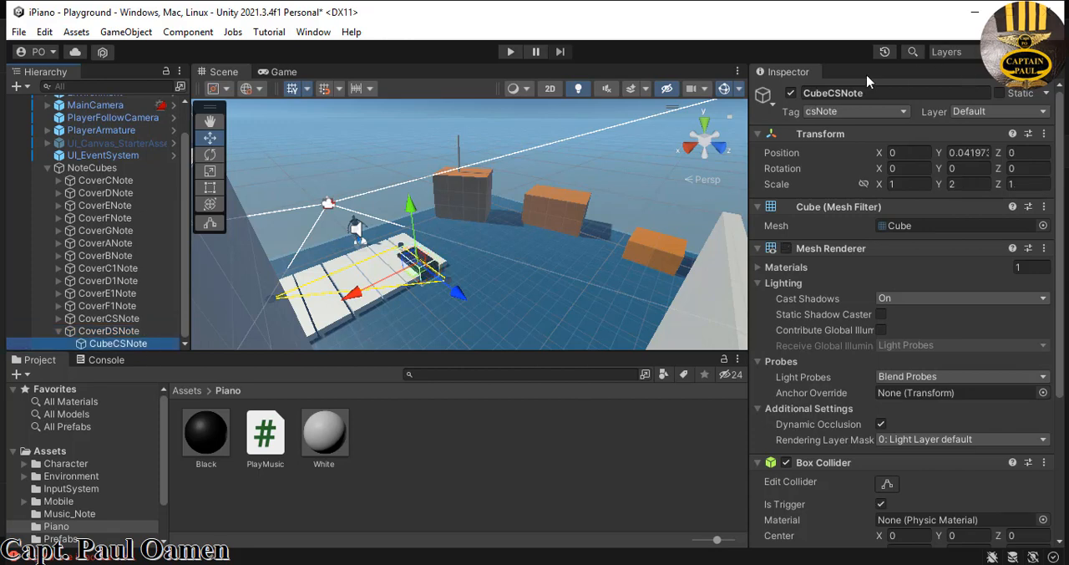
pyautogui.click(834, 92)
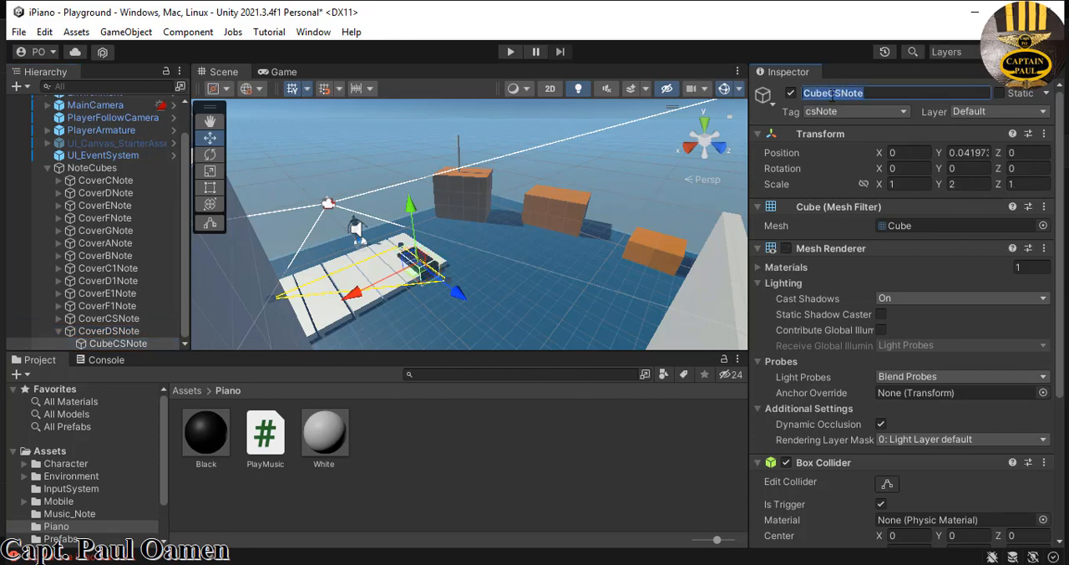
pyautogui.click(838, 93)
pyautogui.press('BackSpace')
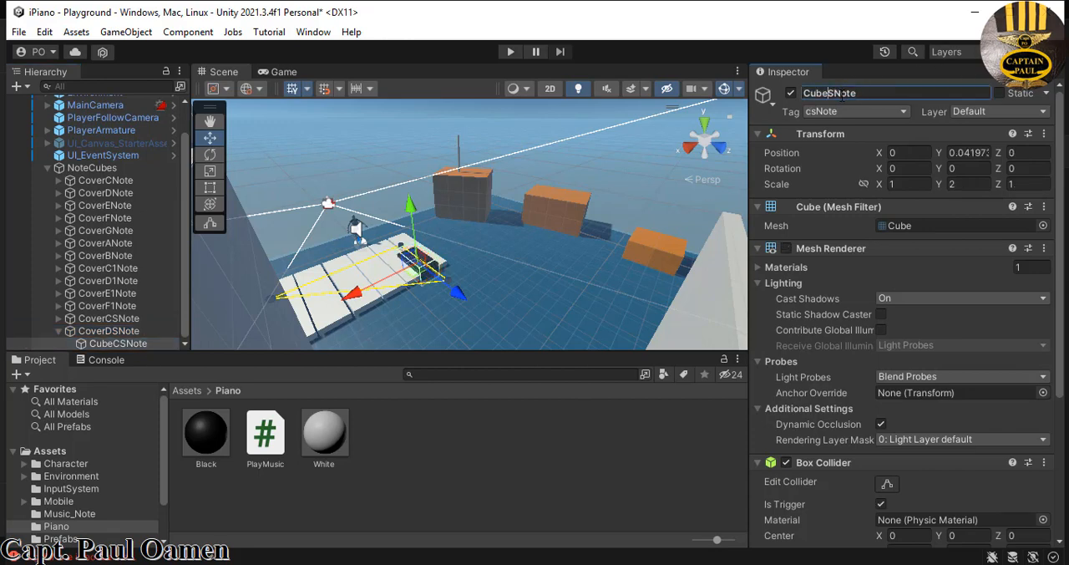
pyautogui.write('D')
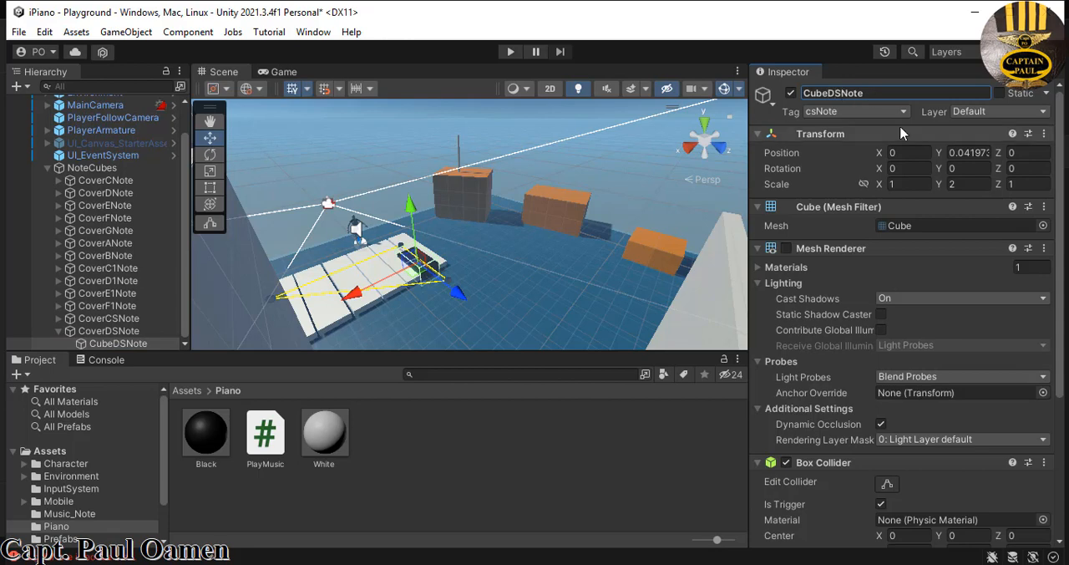
pyautogui.click(904, 114)
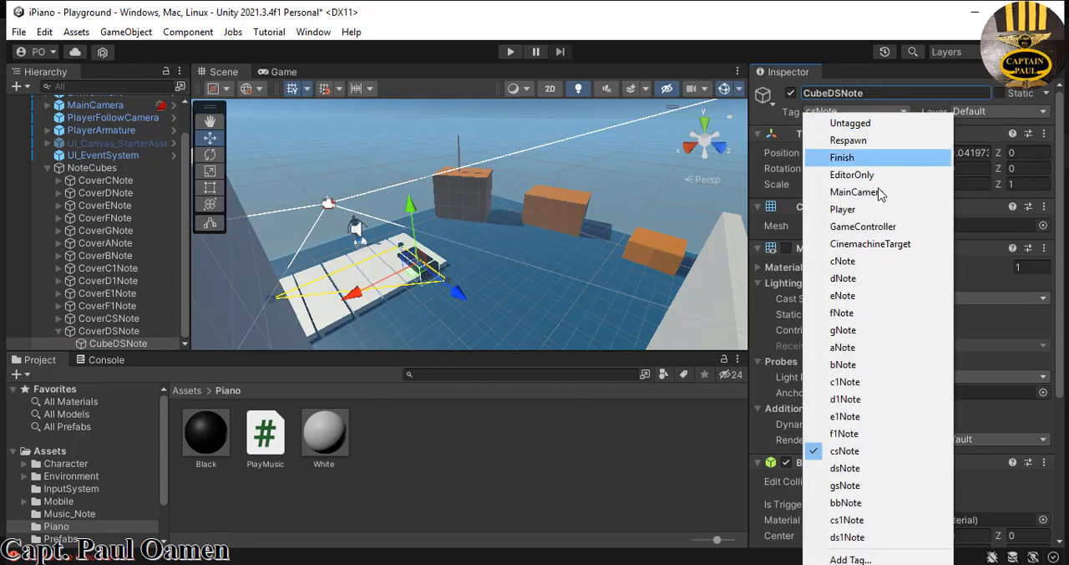
pyautogui.click(848, 468)
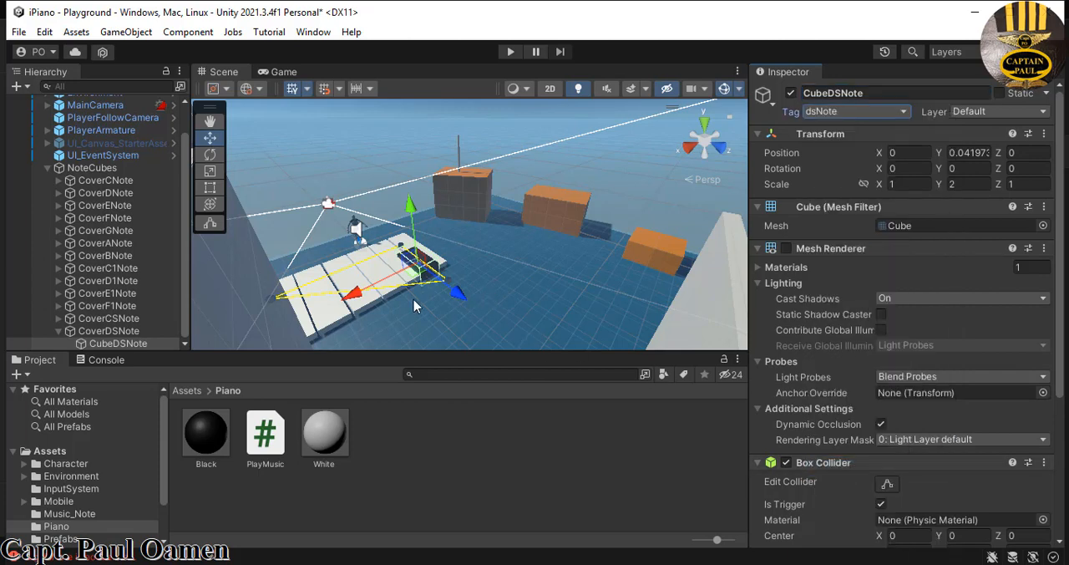
# - Move CoverDSNote along the row of white keys, clear of the first black key, to about X 2.9, Y -0.8, Z 3.81
pyautogui.moveTo(365, 290); pyautogui.dragTo(315, 312)
pyautogui.click(137, 333)
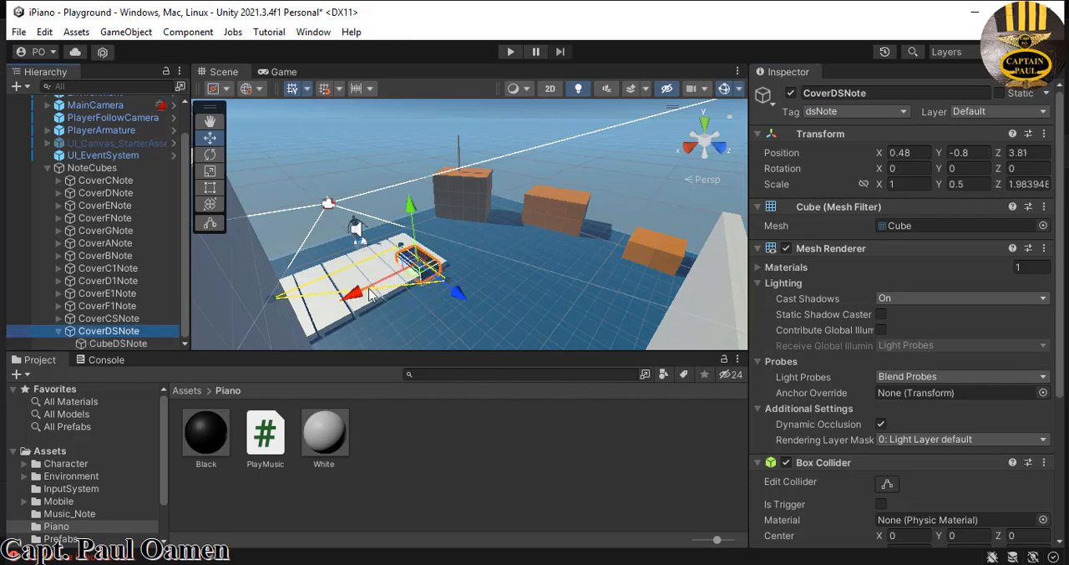
pyautogui.moveTo(338, 302); pyautogui.dragTo(322, 311)
pyautogui.click(539, 296)
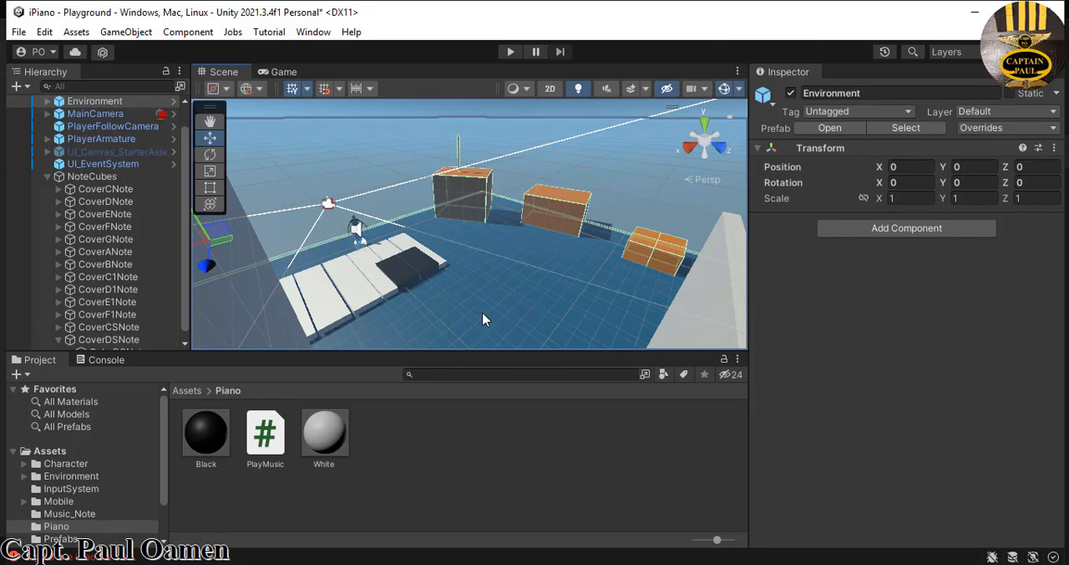
pyautogui.moveTo(487, 300)
pyautogui.mouseDown(button='middle')
pyautogui.moveTo(496, 301)
pyautogui.moveTo(478, 311)
pyautogui.moveTo(491, 294)
pyautogui.mouseUp(button='middle')
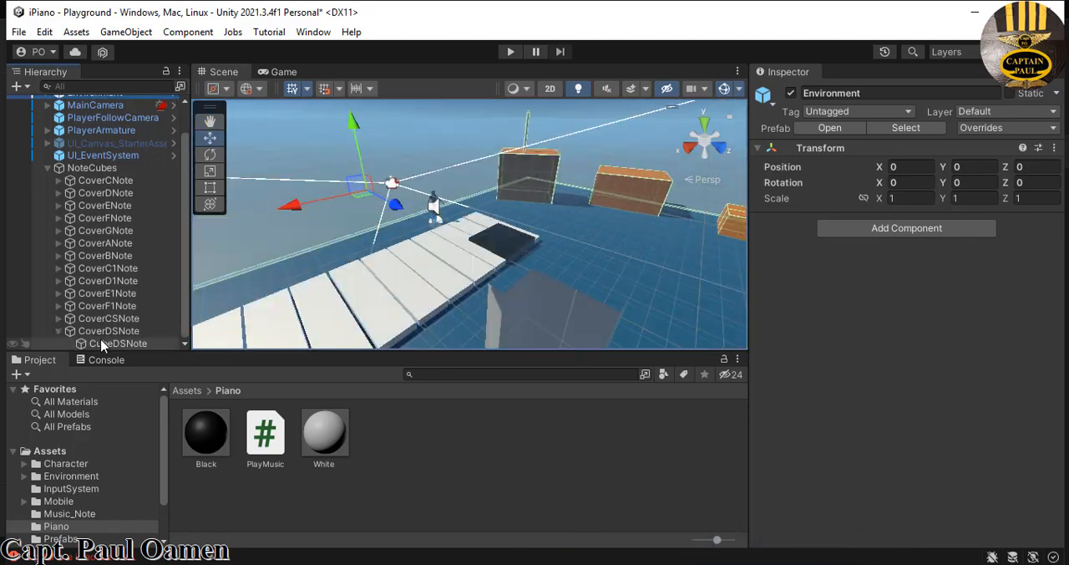
pyautogui.scroll(1, 115, 345)
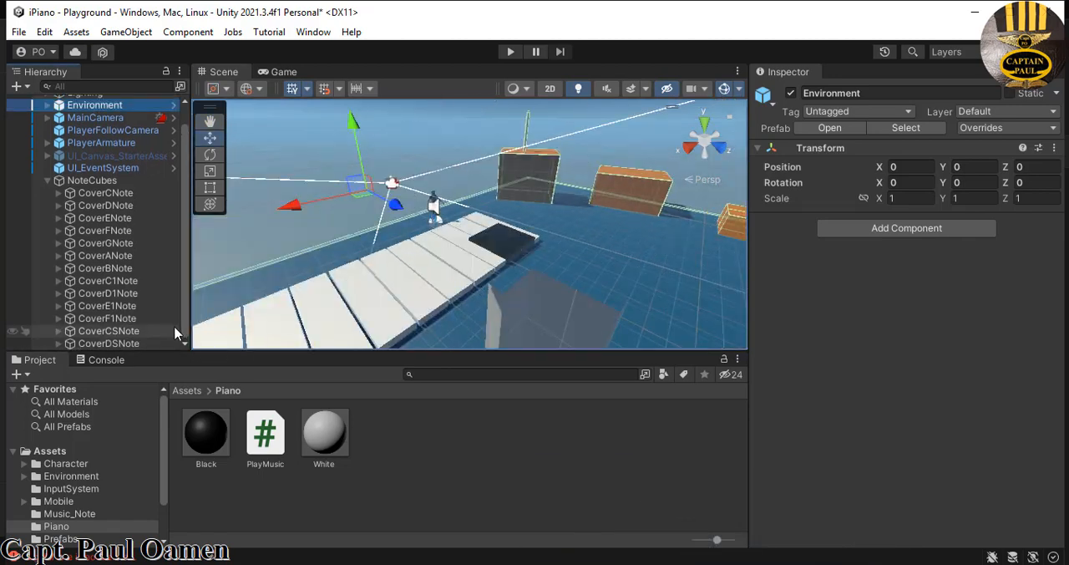
pyautogui.click(116, 344)
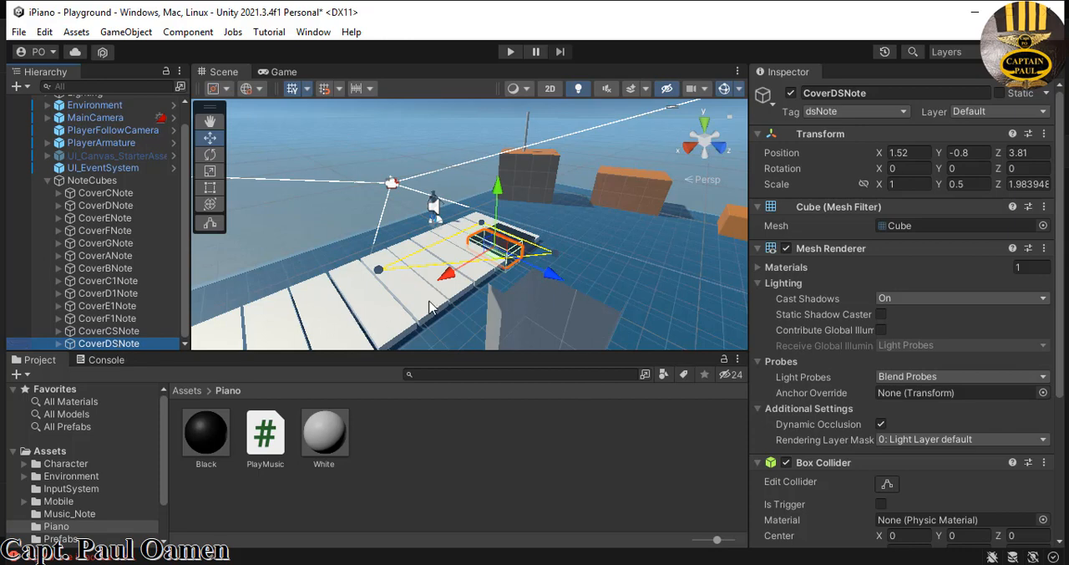
pyautogui.moveTo(447, 281); pyautogui.dragTo(422, 306)
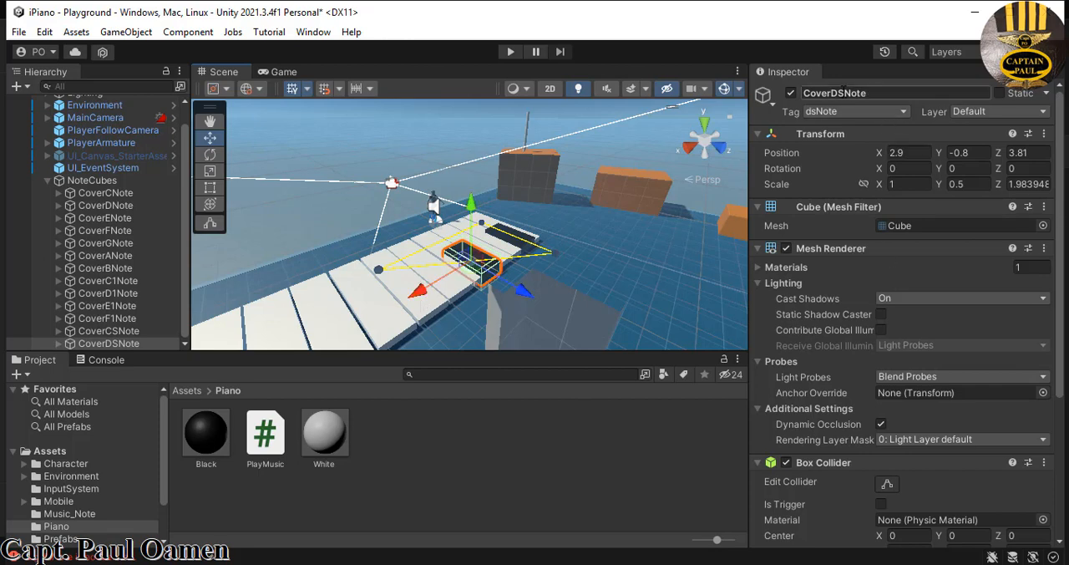
# - Rename the black key CoverDSNote to CoverFSNote
pyautogui.click(839, 92)
pyautogui.click(839, 92)
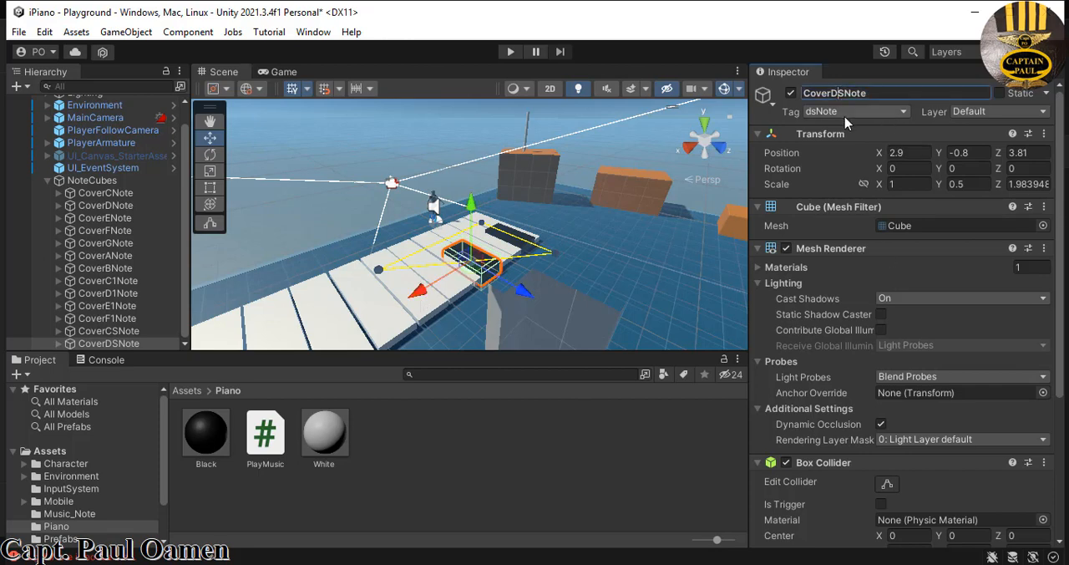
pyautogui.press('BackSpace')
pyautogui.write('F')
pyautogui.press('Return')
# - Add a new tag named fsNote to the project's tag list
pyautogui.click(907, 117)
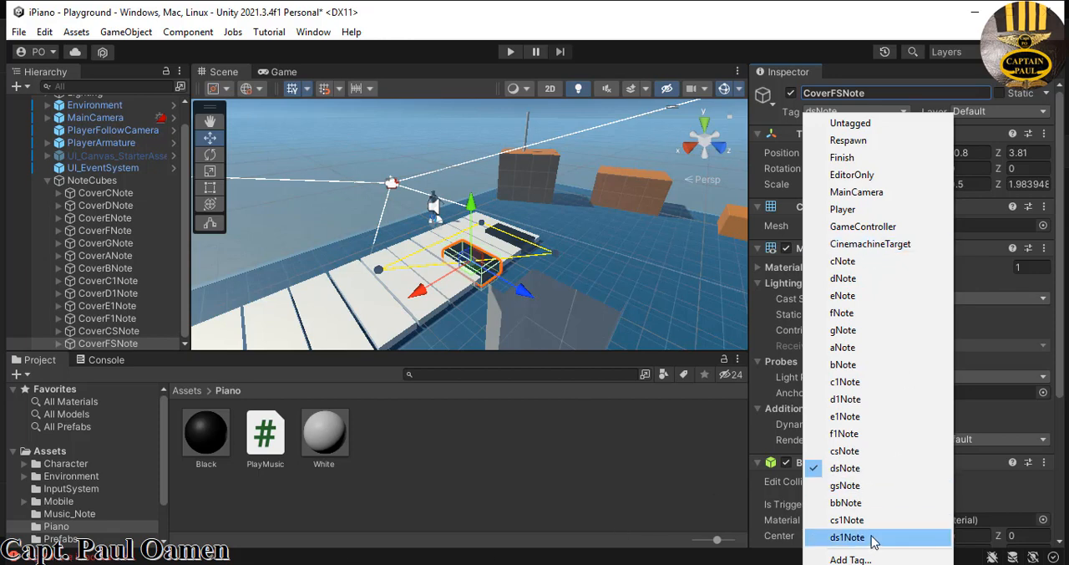
pyautogui.click(850, 559)
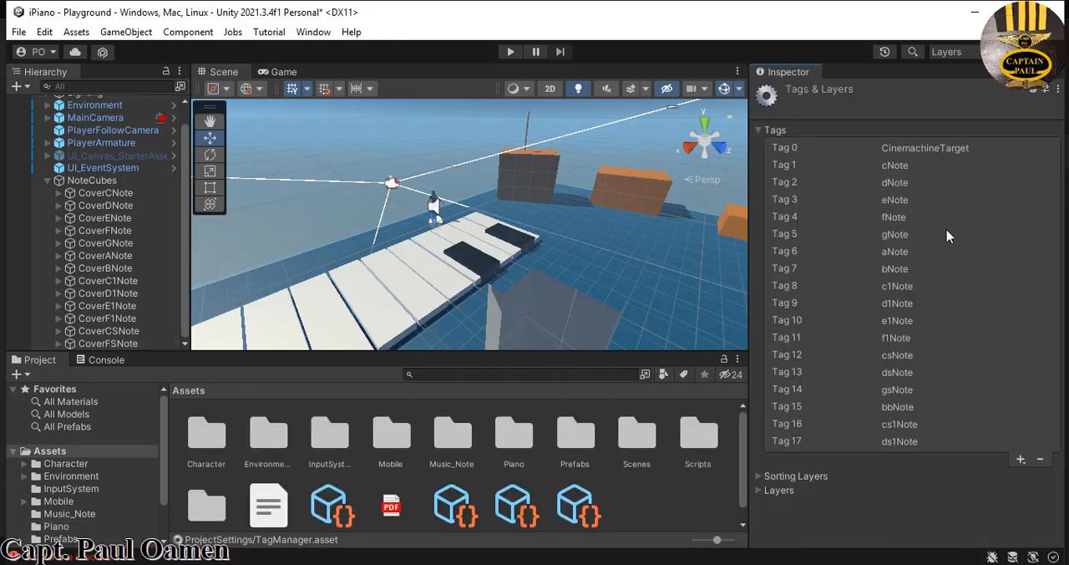
pyautogui.click(1020, 460)
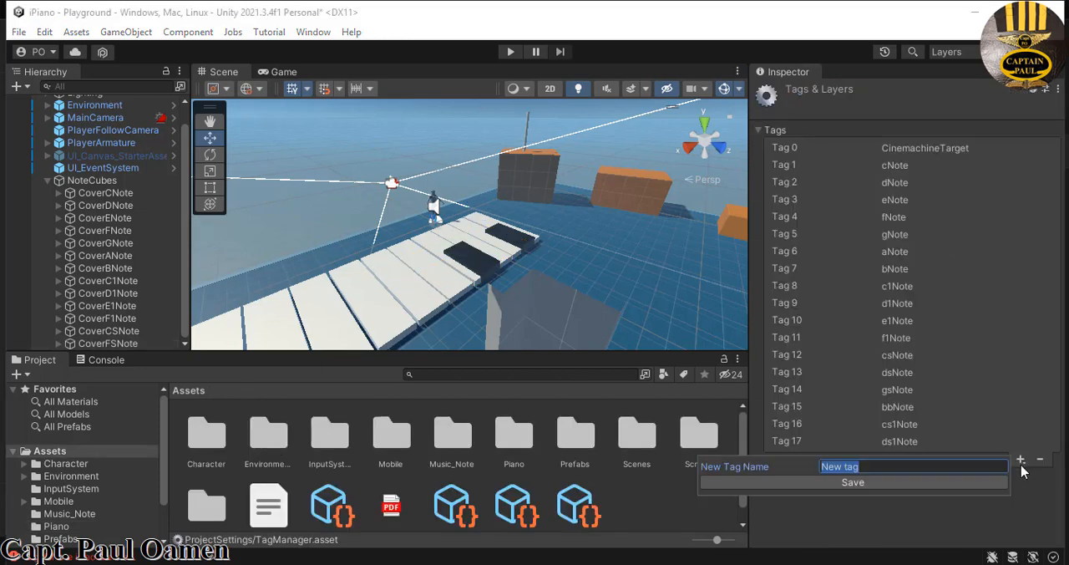
pyautogui.write('fs')
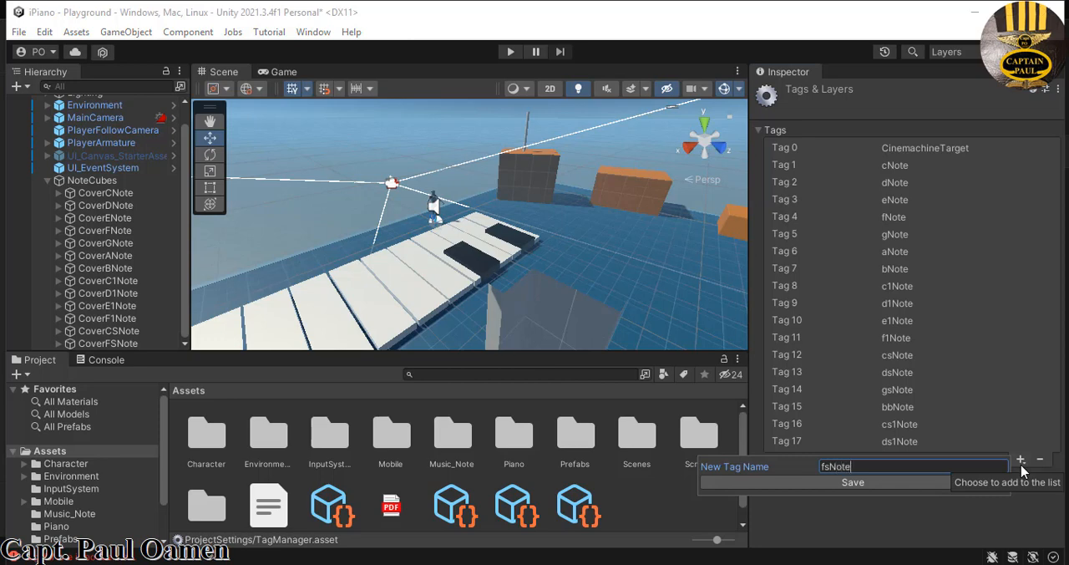
pyautogui.write('Note')
pyautogui.press('Return')
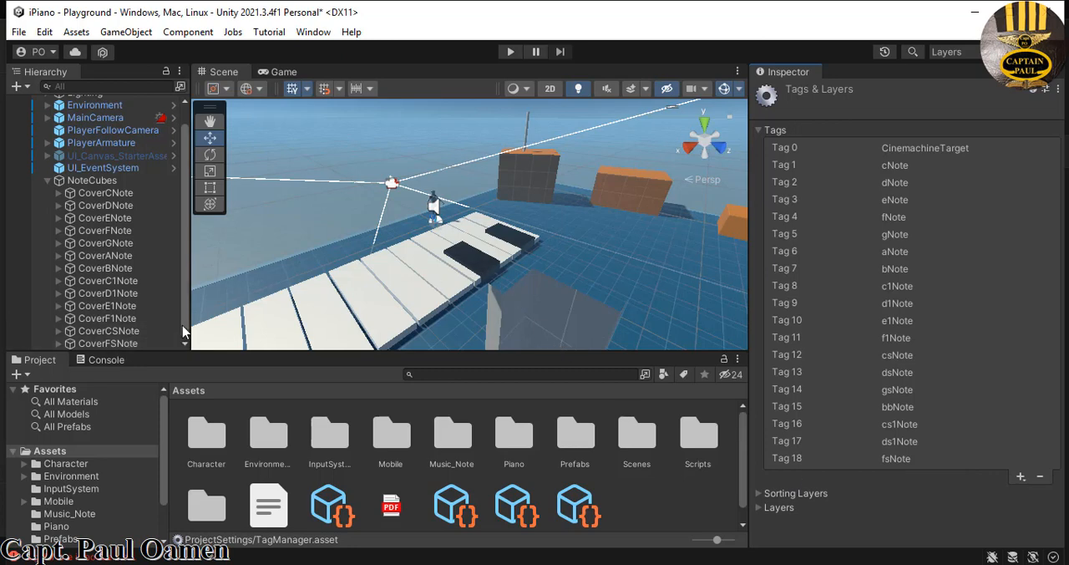
# - Tag the black key CoverFSNote as fsNote
pyautogui.click(121, 344)
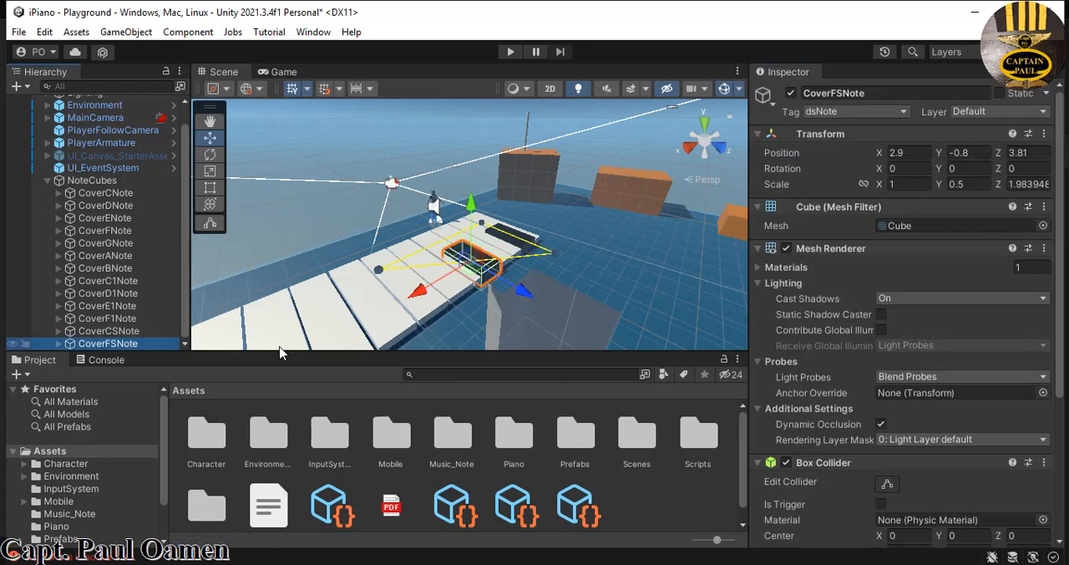
pyautogui.click(907, 112)
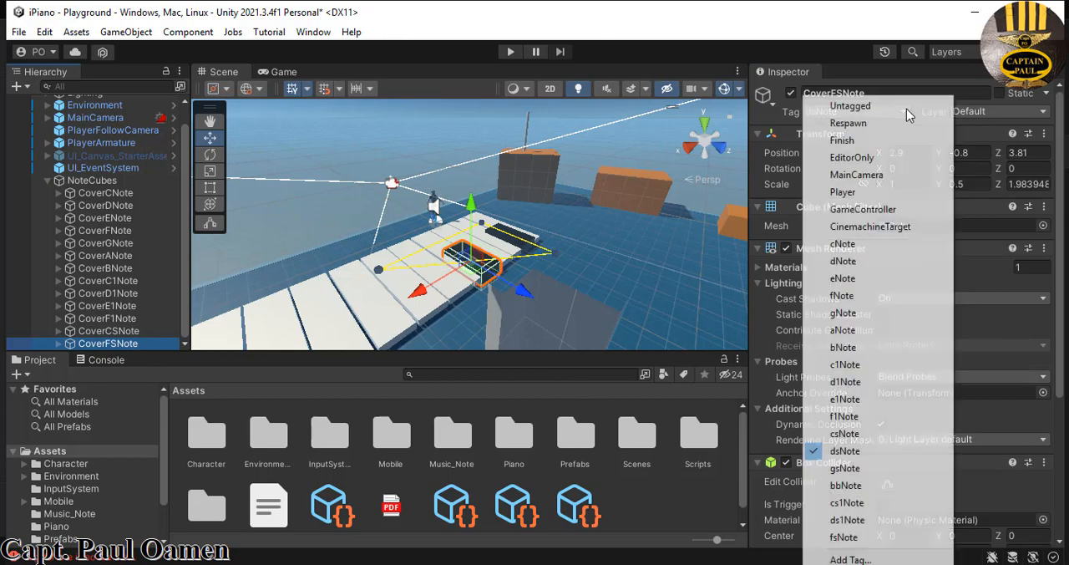
pyautogui.click(863, 544)
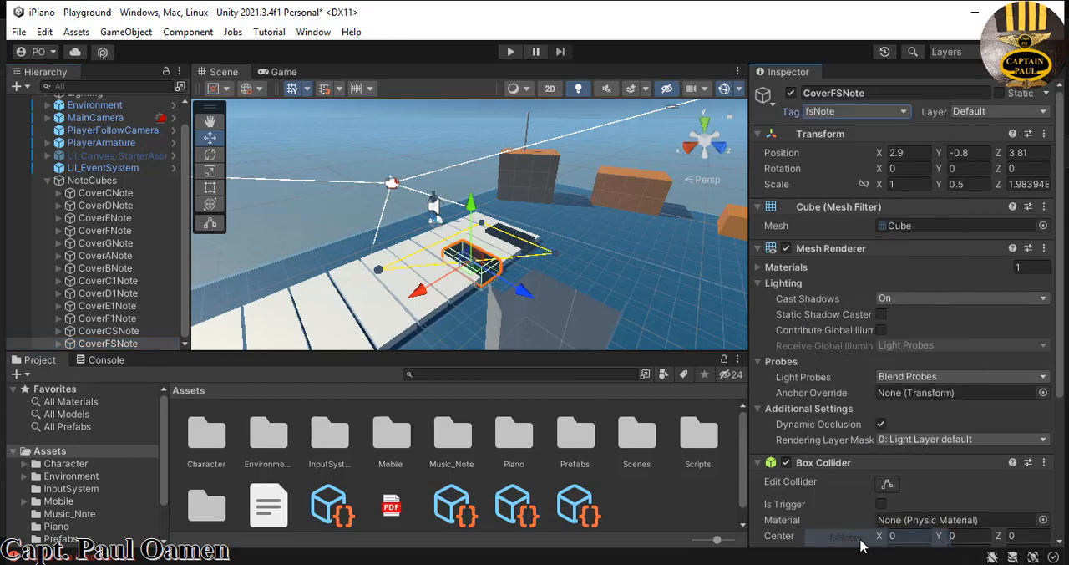
# - Tag CoverFSNote's child cube CubeDSNote as fsNote
pyautogui.click(59, 343)
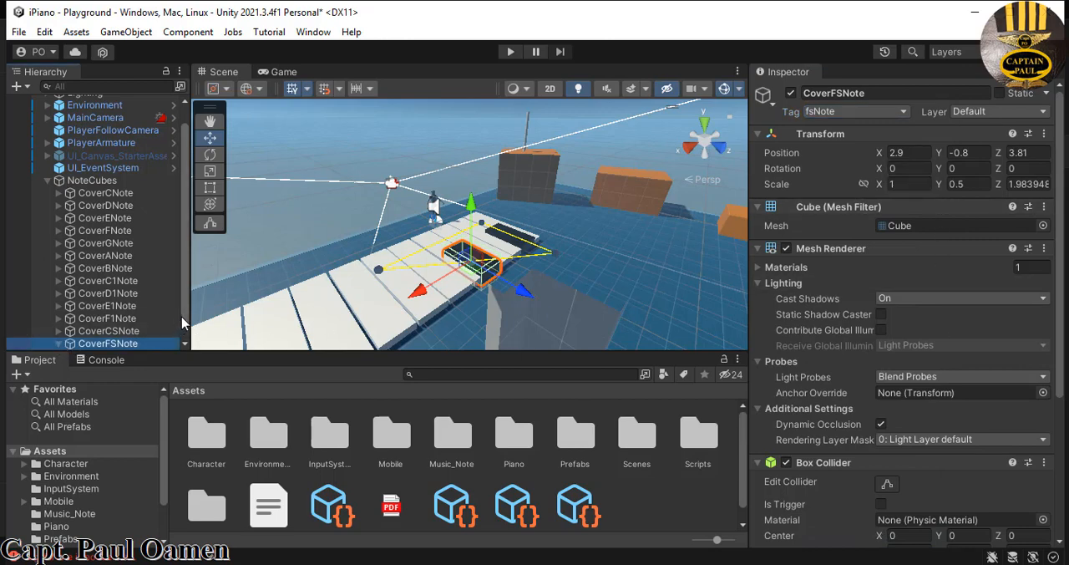
pyautogui.scroll(-1, 126, 331)
pyautogui.click(125, 344)
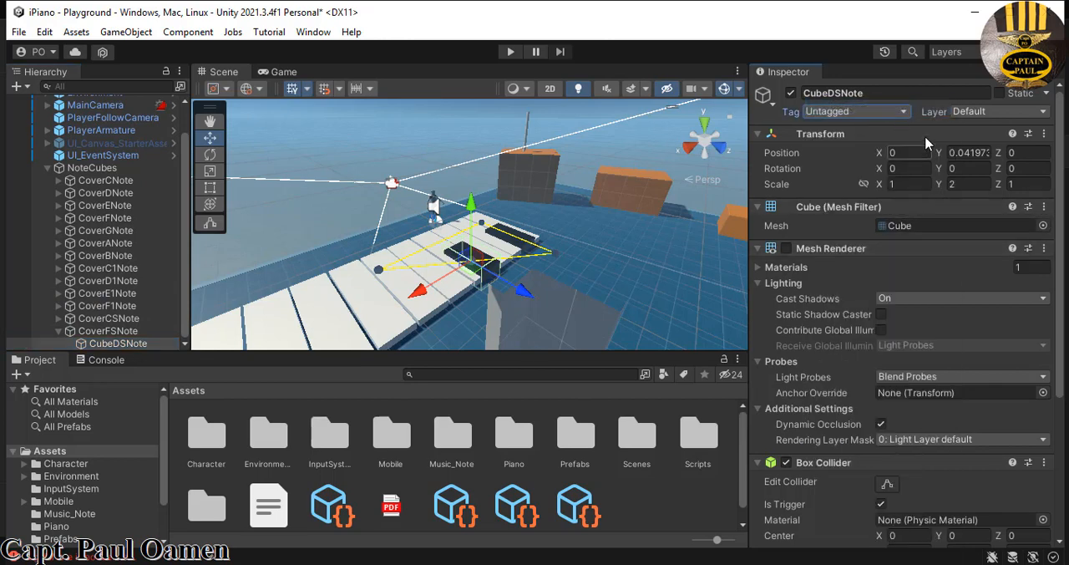
pyautogui.click(904, 112)
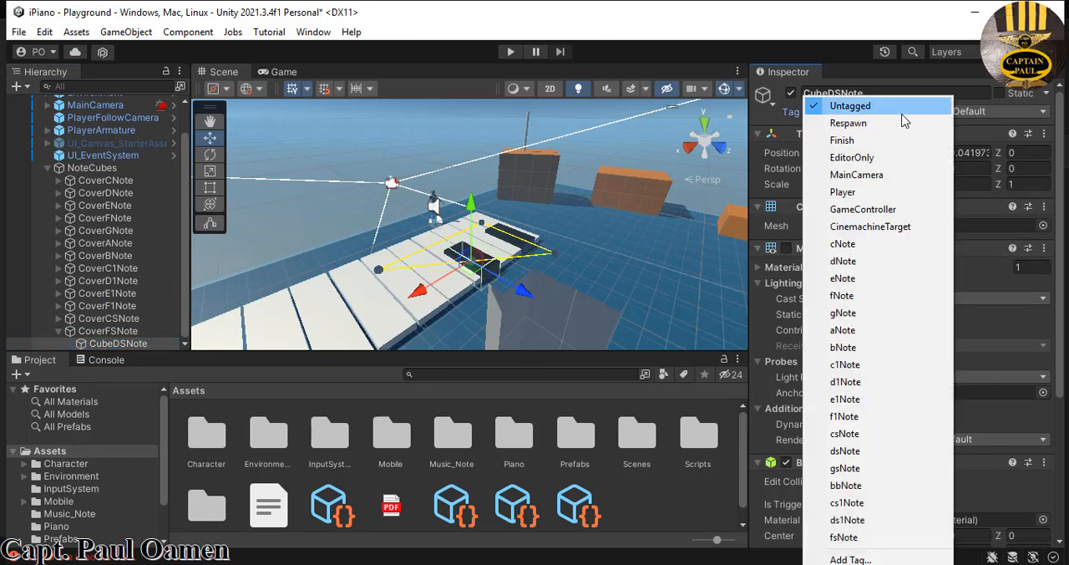
pyautogui.click(842, 537)
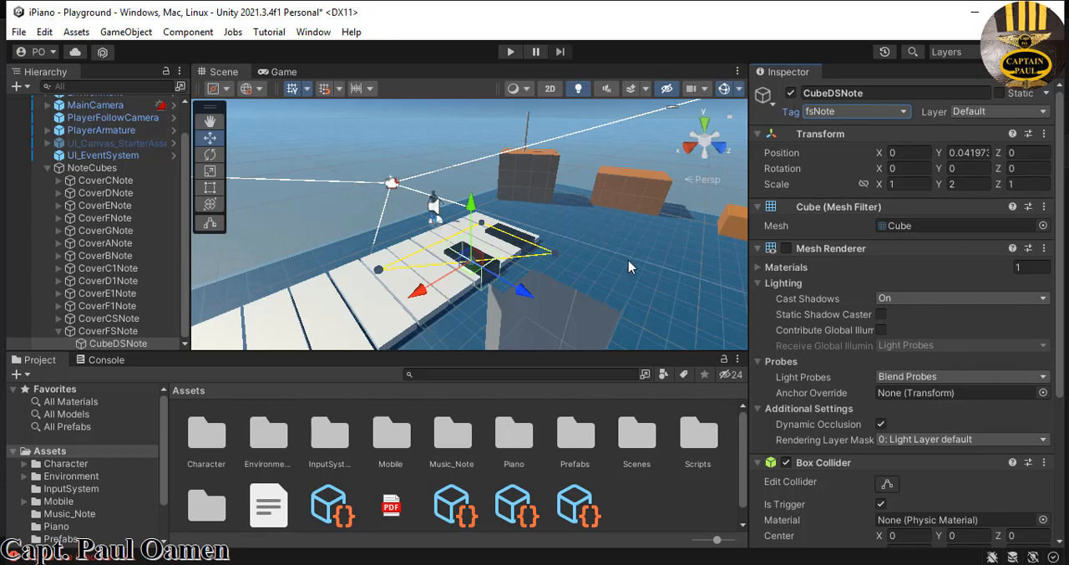
# - Duplicate the black key CoverFSNote and move the copy along the X axis to about 4.08
pyautogui.click(58, 331)
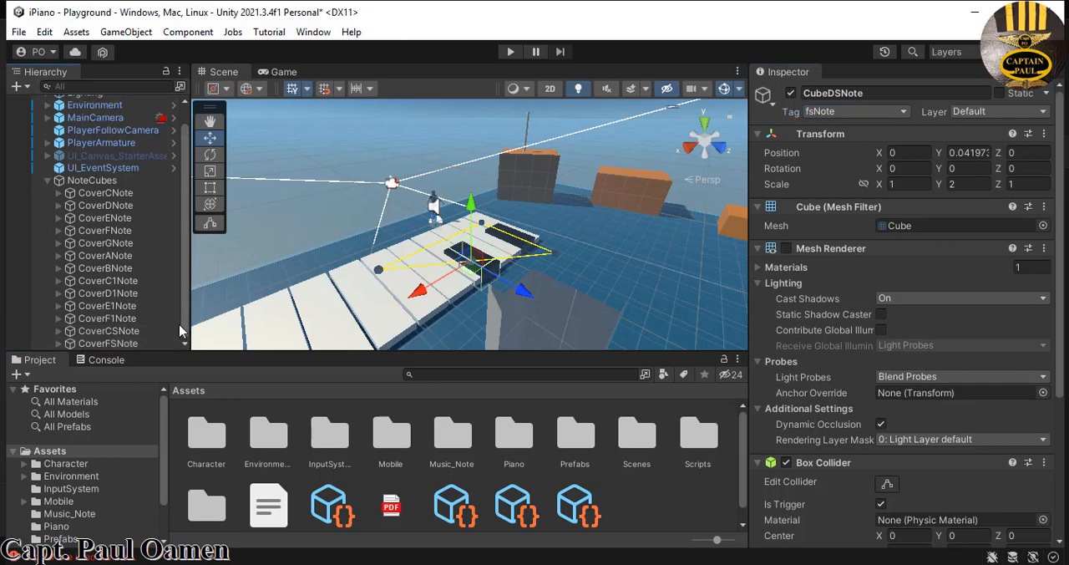
pyautogui.rightClick(117, 343)
pyautogui.click(193, 126)
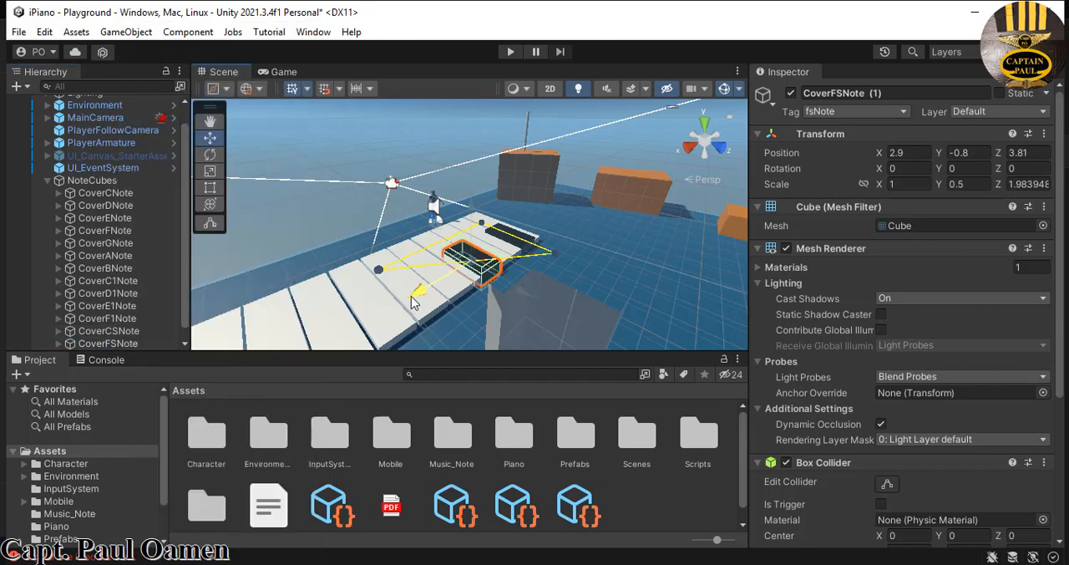
pyautogui.moveTo(414, 303); pyautogui.dragTo(381, 324)
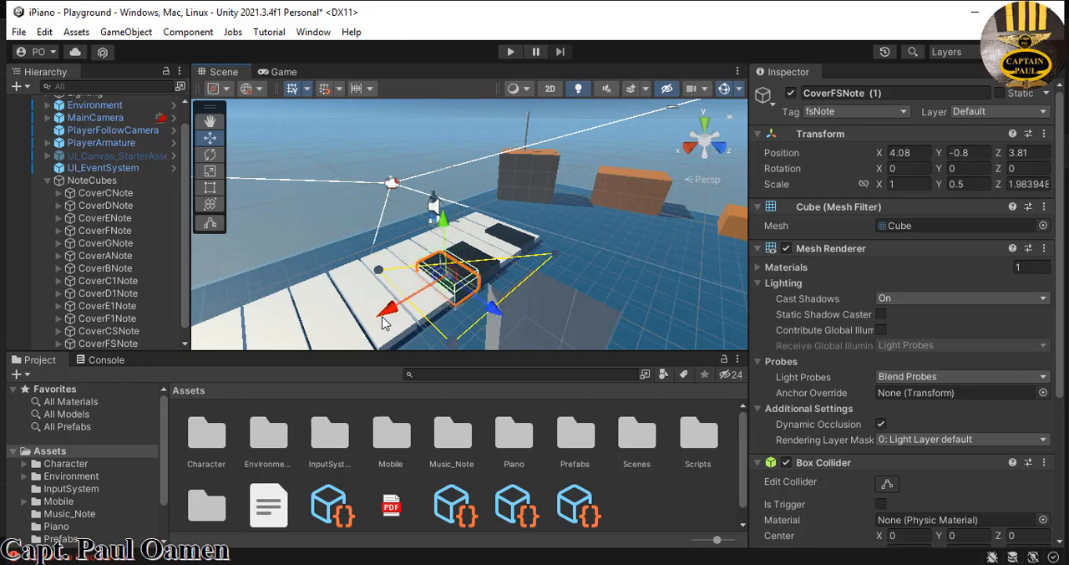
# - Try to rename the duplicated black key CoverGSNote
pyautogui.click(888, 96)
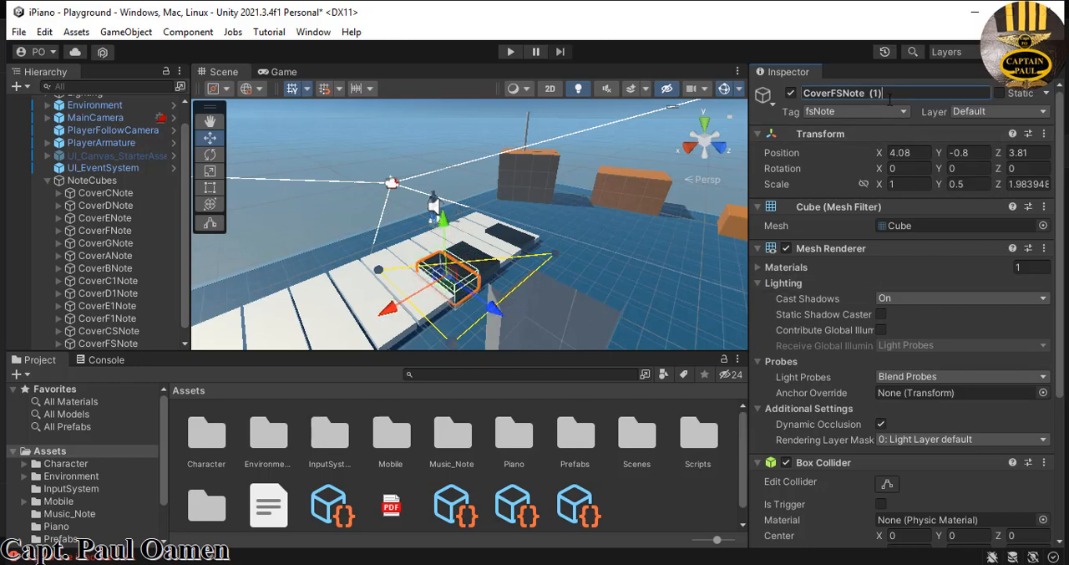
pyautogui.doubleClick(894, 94)
pyautogui.click(893, 92)
pyautogui.press('BackSpace')
pyautogui.write('g')
pyautogui.press('BackSpace')
pyautogui.write('G')
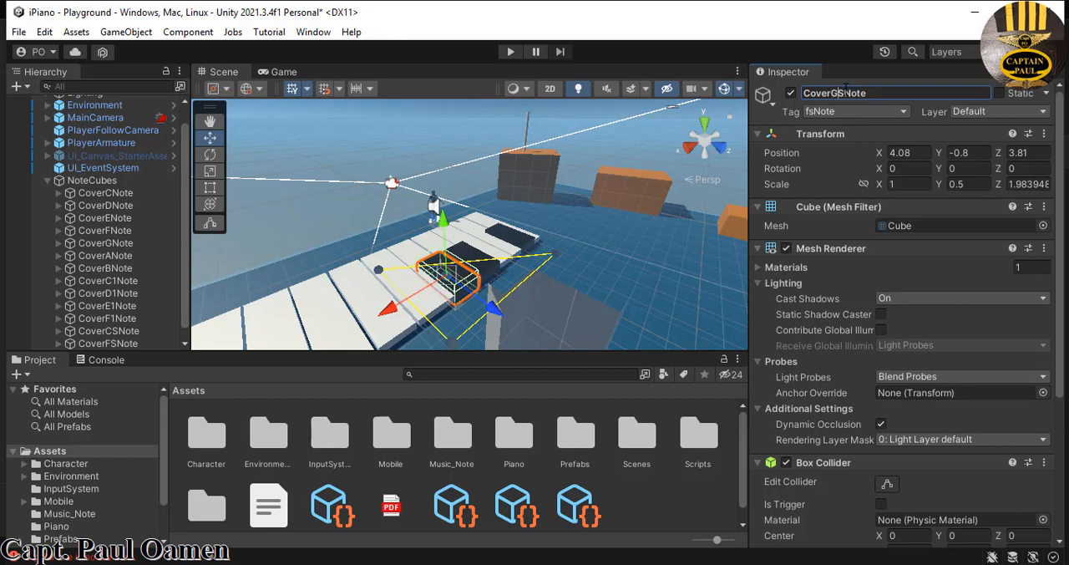
# - Tag the duplicate CoverFSNote (1) as gsNote and rename it CoverGSNote
pyautogui.click(902, 112)
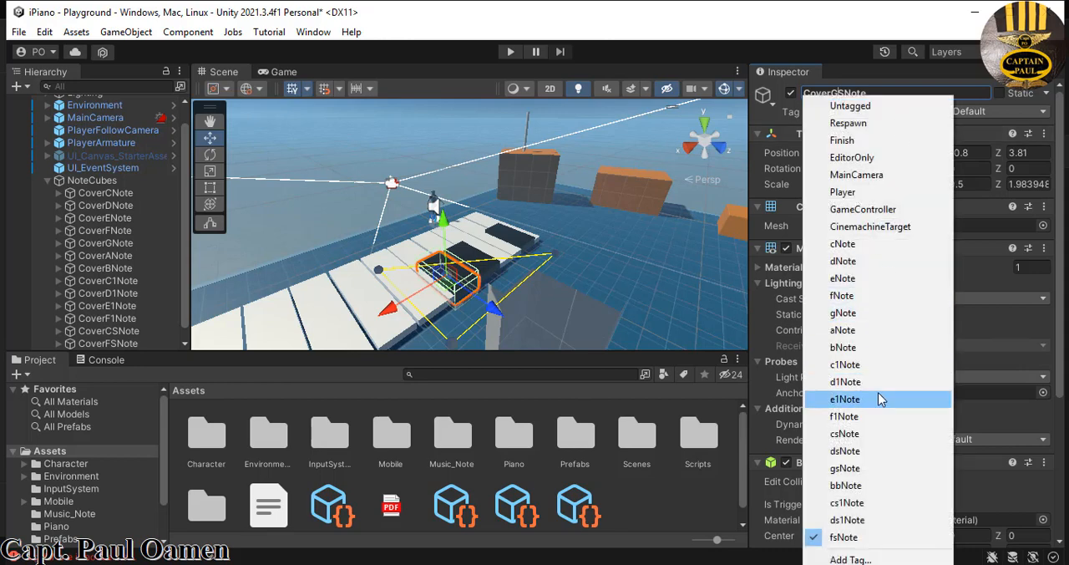
pyautogui.click(861, 468)
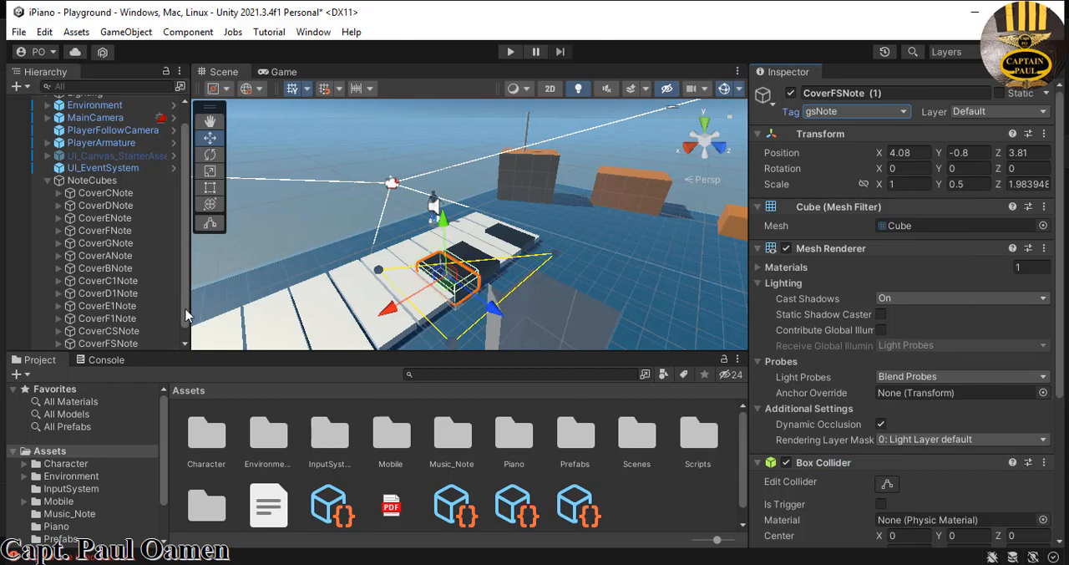
pyautogui.scroll(-1, 183, 339)
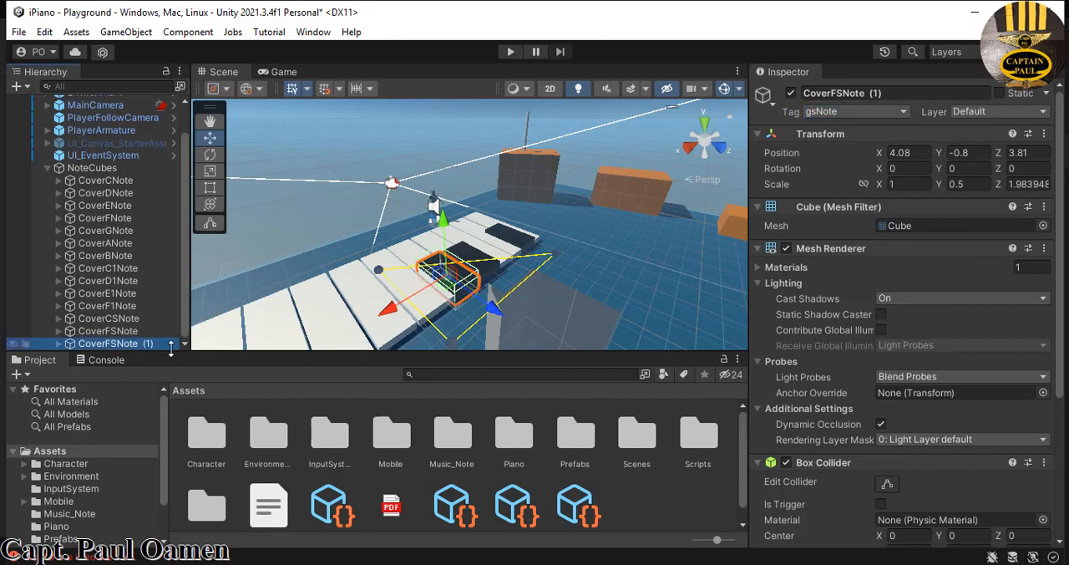
pyautogui.click(897, 97)
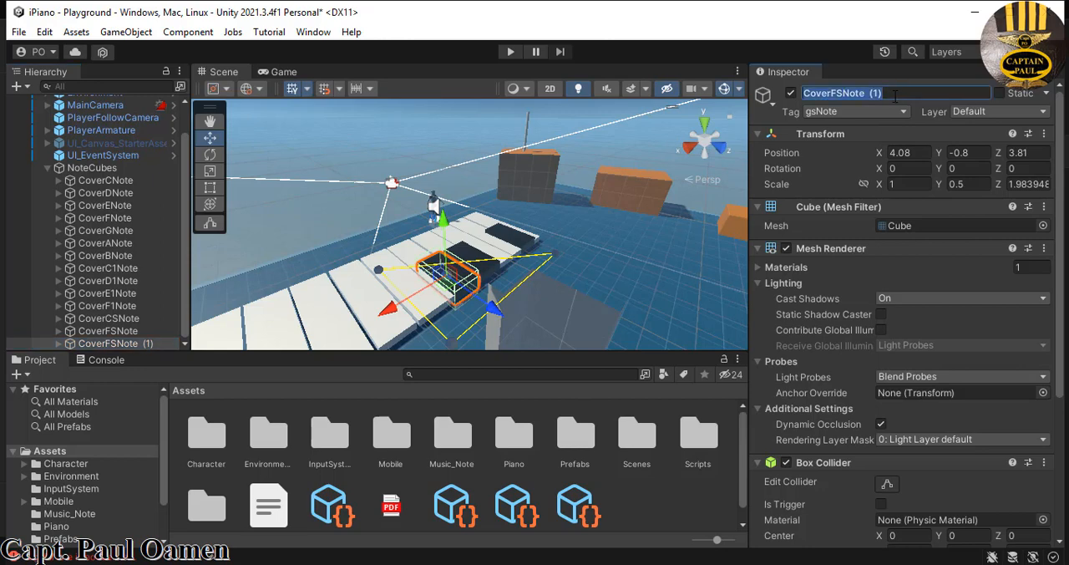
pyautogui.click(895, 95)
pyautogui.press('BackSpace')
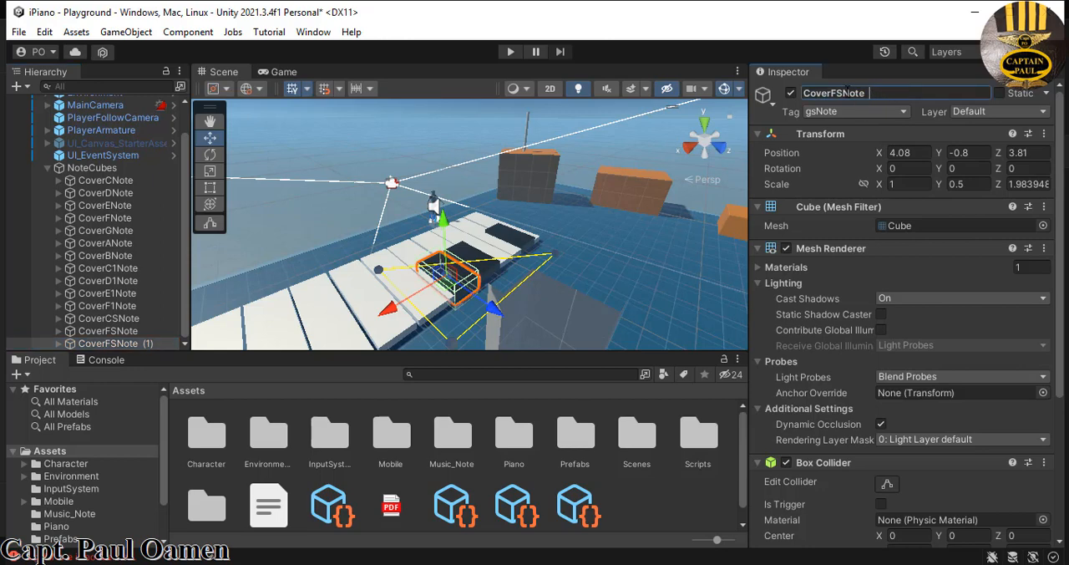
pyautogui.press('BackSpace')
pyautogui.write('g')
pyautogui.doubleClick(839, 96)
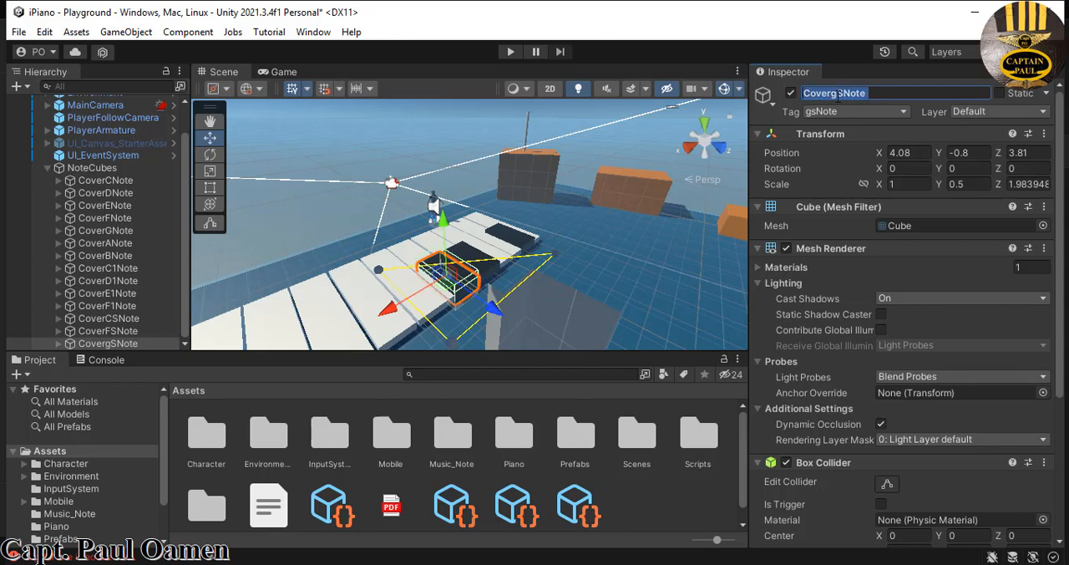
pyautogui.press('Right')
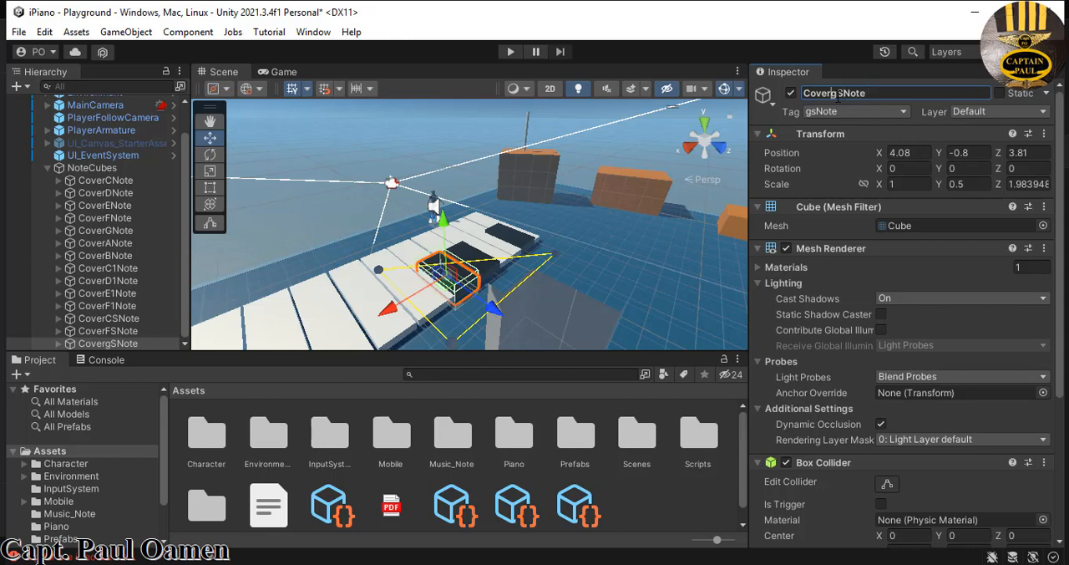
pyautogui.press('BackSpace')
pyautogui.write('G')
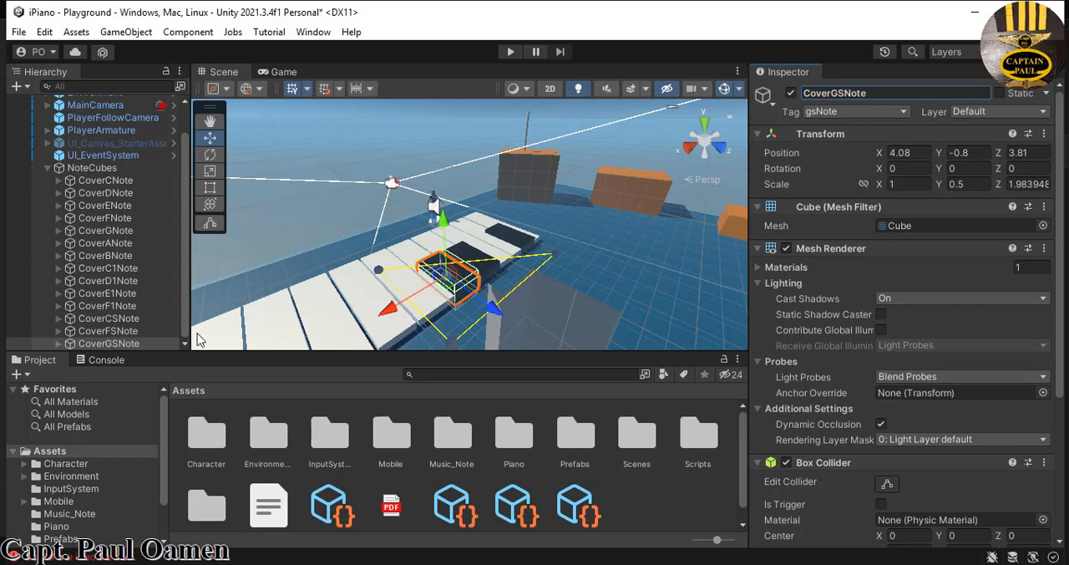
# - Rename CoverGSNote's child cube CubeGSNote and tag it as gsNote
pyautogui.click(64, 344)
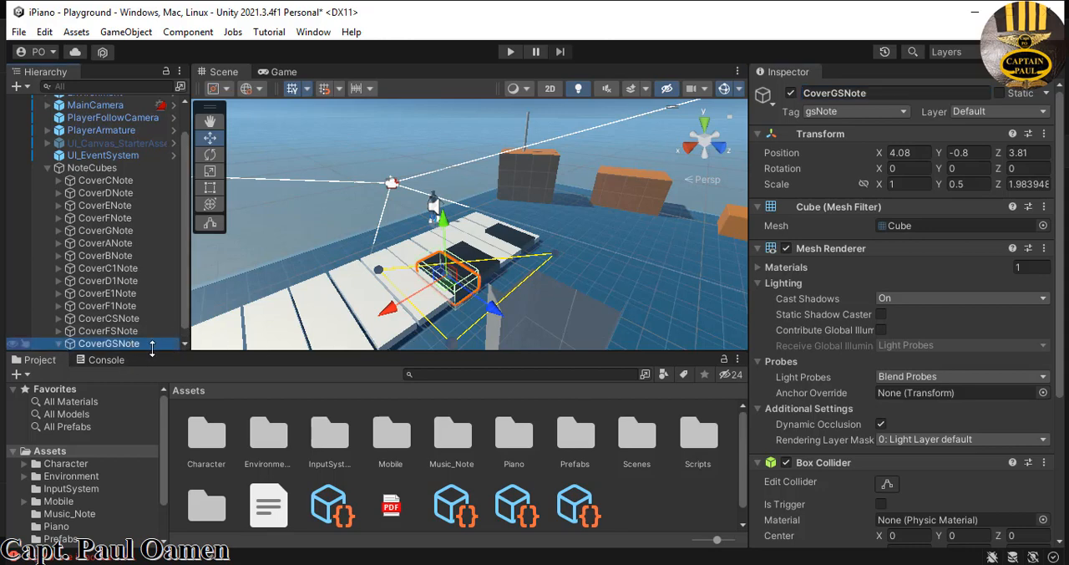
pyautogui.scroll(-1, 185, 320)
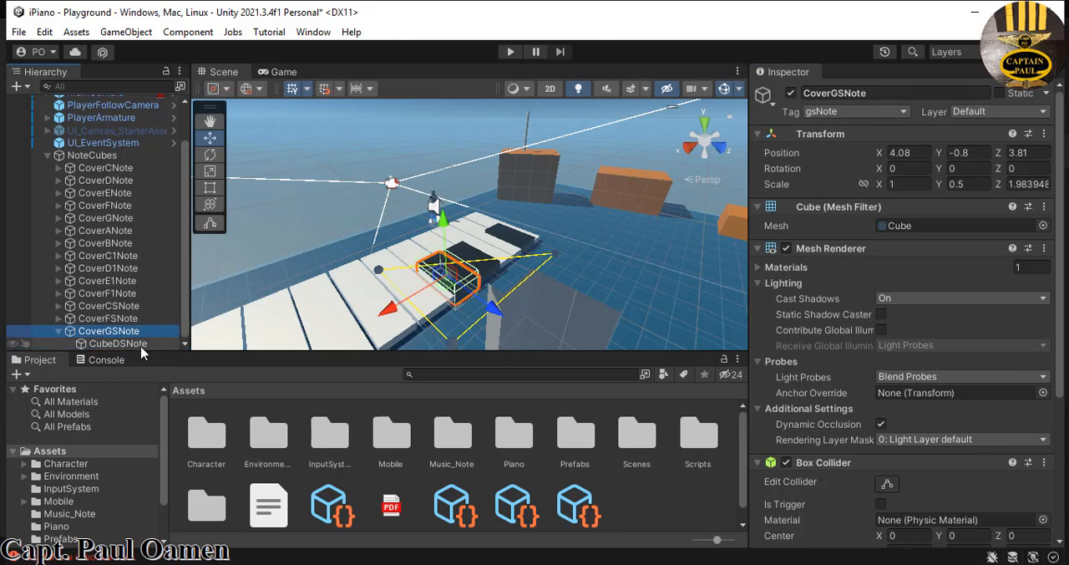
pyautogui.click(140, 343)
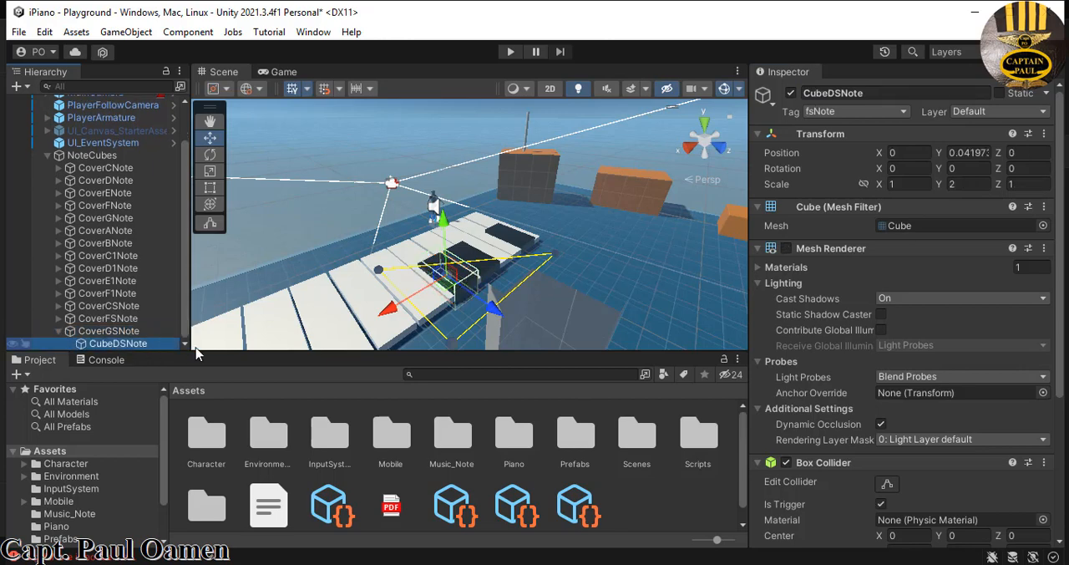
pyautogui.click(834, 93)
pyautogui.press('BackSpace')
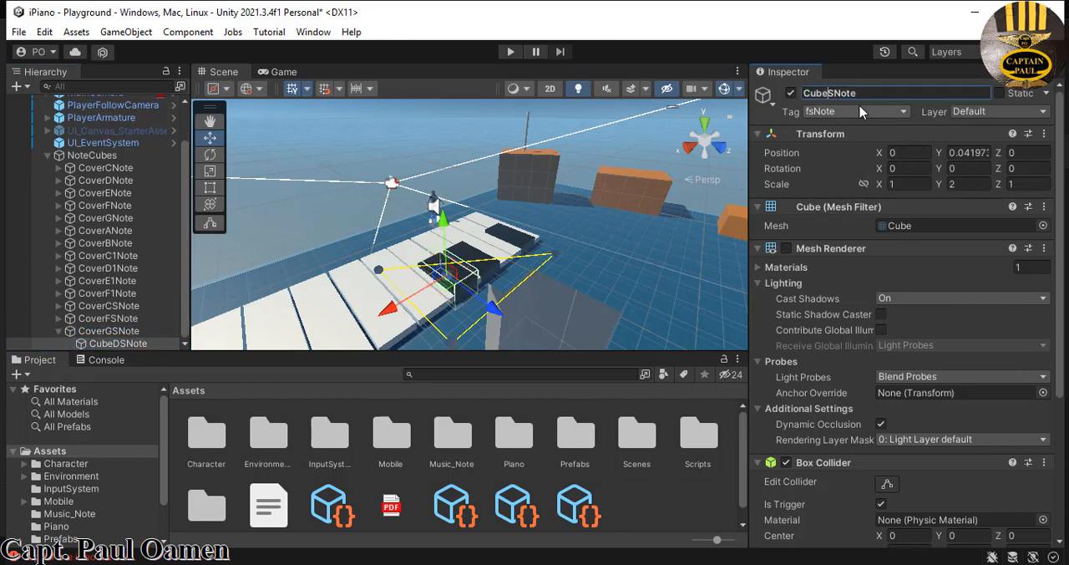
pyautogui.write('G')
pyautogui.click(902, 112)
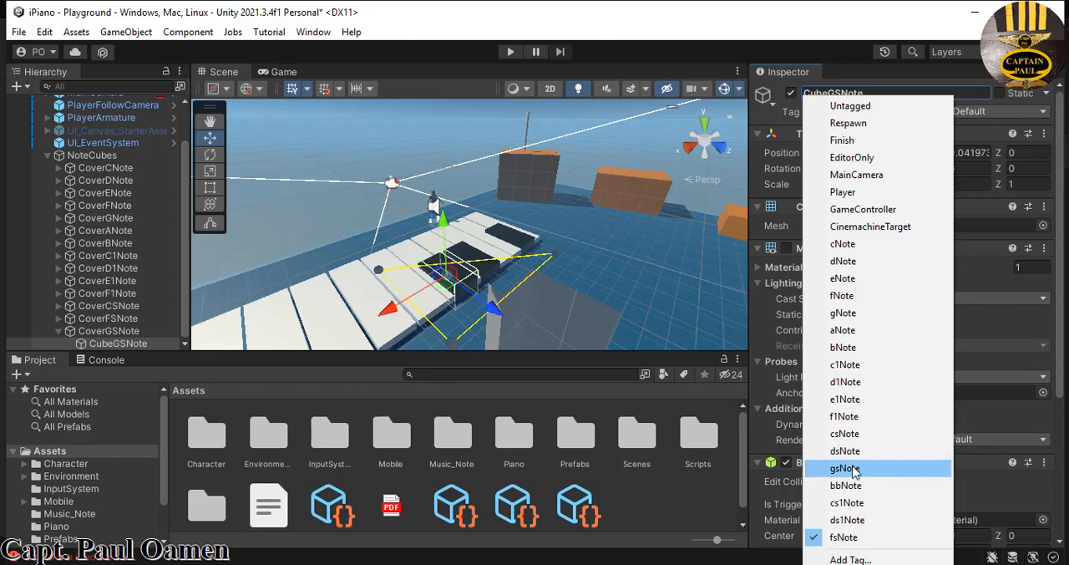
pyautogui.click(846, 469)
# - Collapse CoverGSNote in the object tree and duplicate it
pyautogui.click(134, 332)
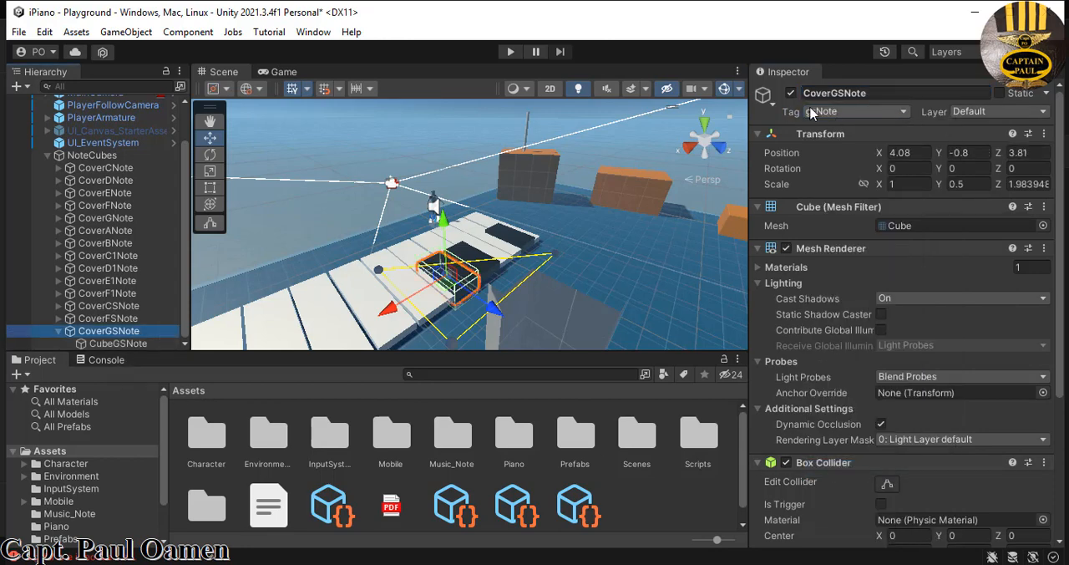
pyautogui.click(58, 332)
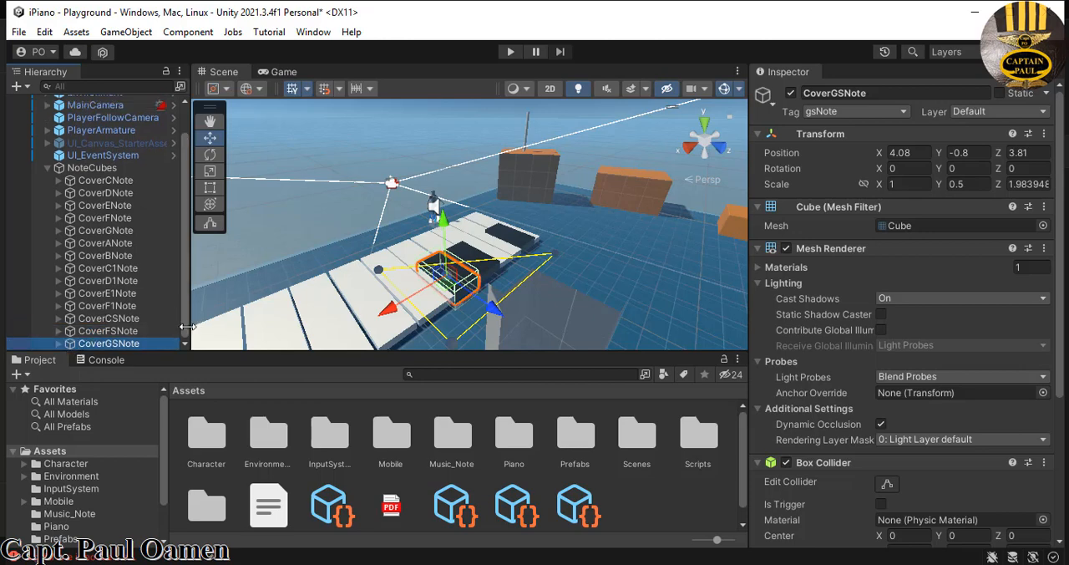
pyautogui.rightClick(150, 347)
pyautogui.click(216, 125)
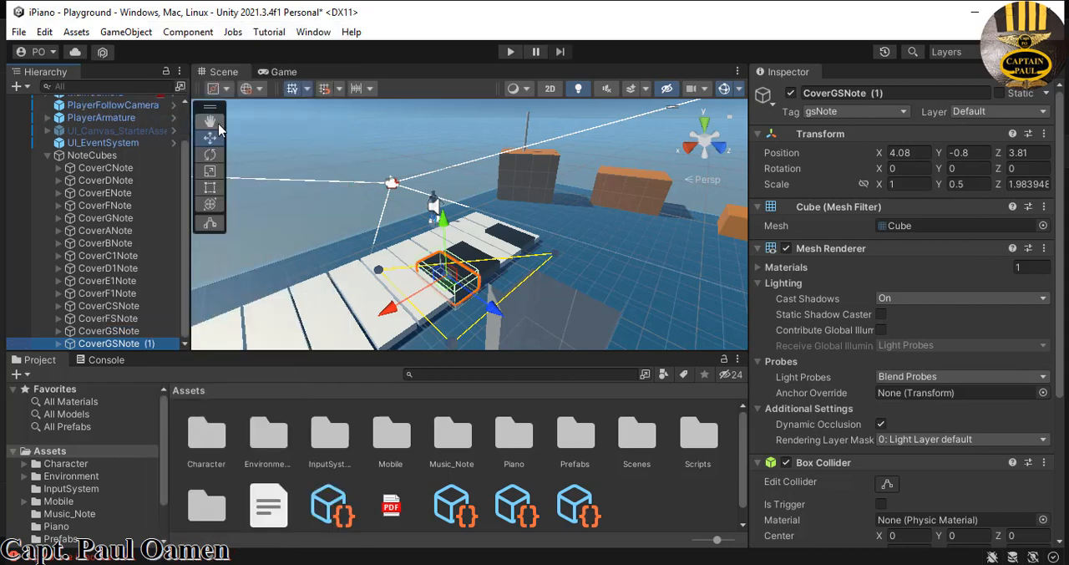
# - Rename the duplicate of CoverGSNote to CoverBBNote and tag it as bbNote
pyautogui.moveTo(889, 96); pyautogui.dragTo(872, 94)
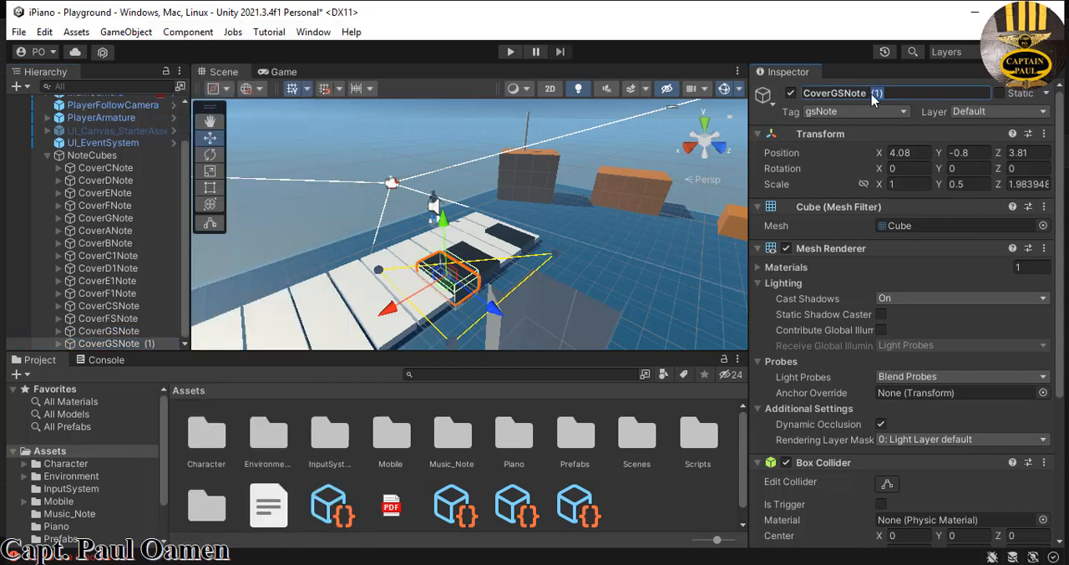
pyautogui.press('BackSpace')
pyautogui.press('BackSpace')
pyautogui.press('BackSpace')
pyautogui.write('BB')
pyautogui.press('Return')
pyautogui.click(897, 113)
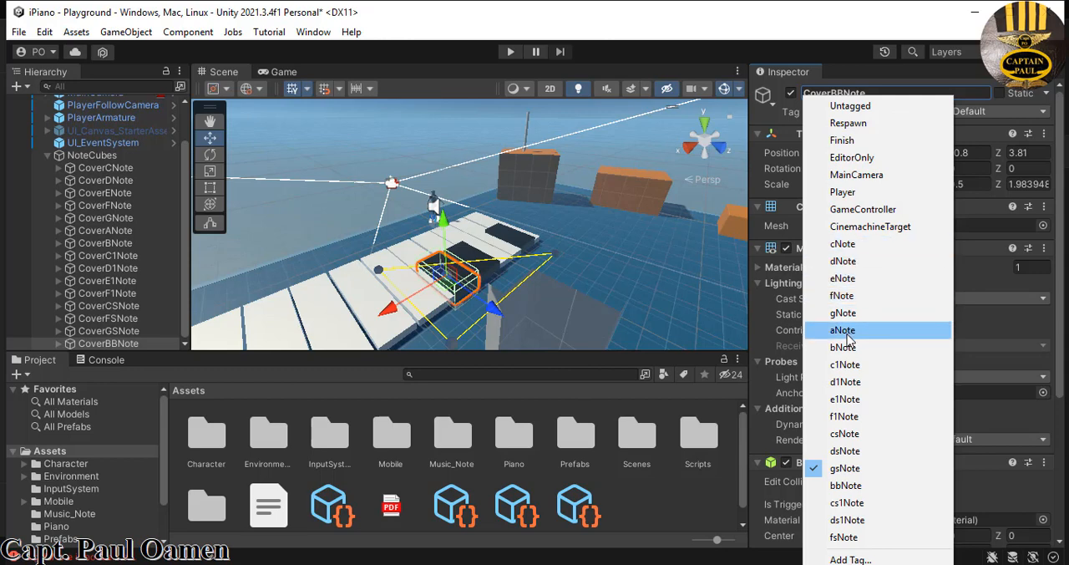
pyautogui.click(846, 486)
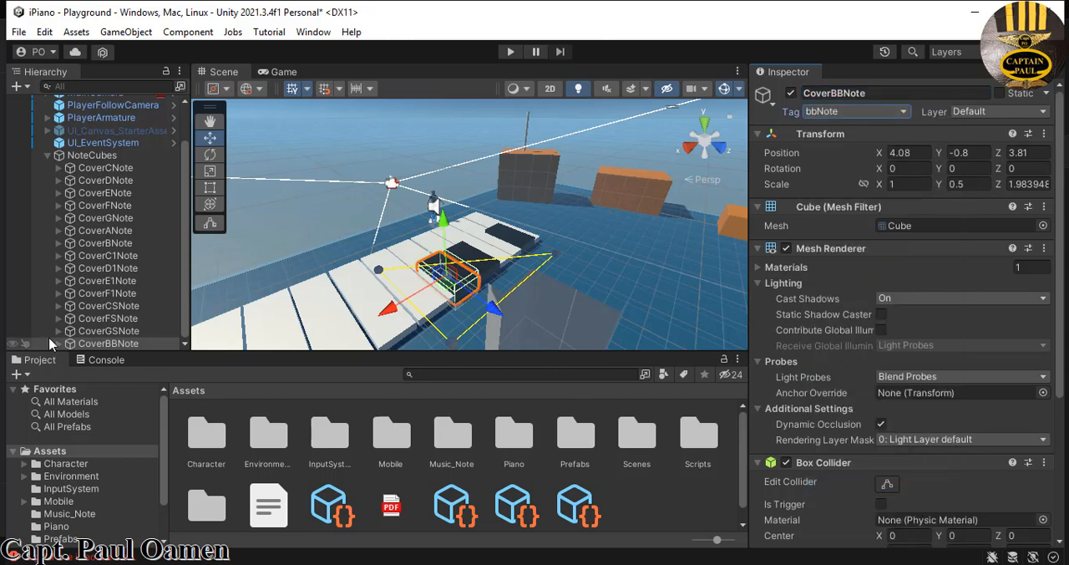
# - Rename CoverBBNote's child cube CubeBBNote and tag it as bbNote
pyautogui.click(171, 344)
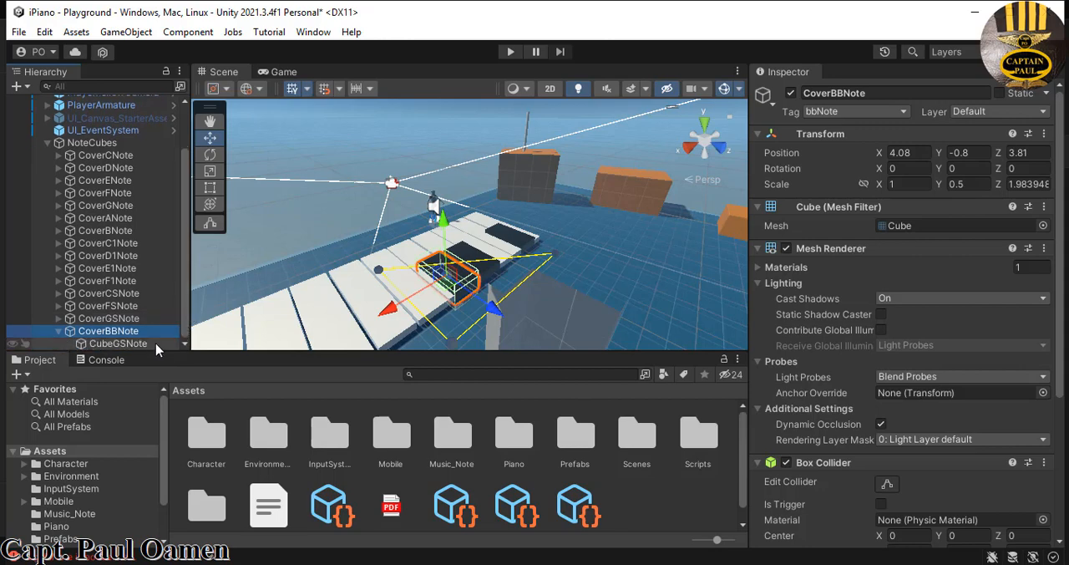
pyautogui.click(146, 343)
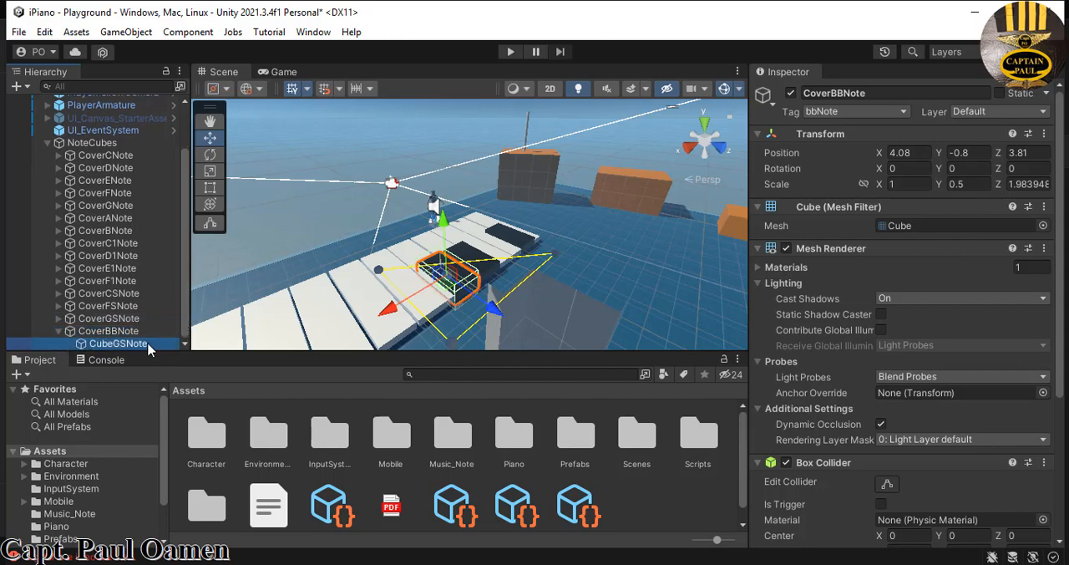
pyautogui.click(835, 93)
pyautogui.click(830, 93)
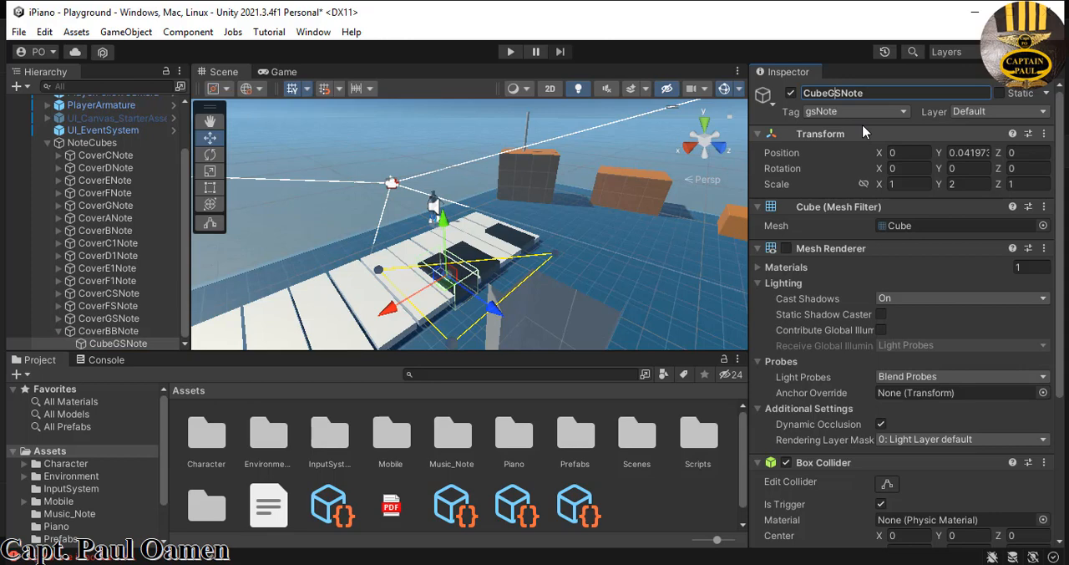
pyautogui.press('BackSpace')
pyautogui.press('Delete')
pyautogui.write('BB')
pyautogui.press('Return')
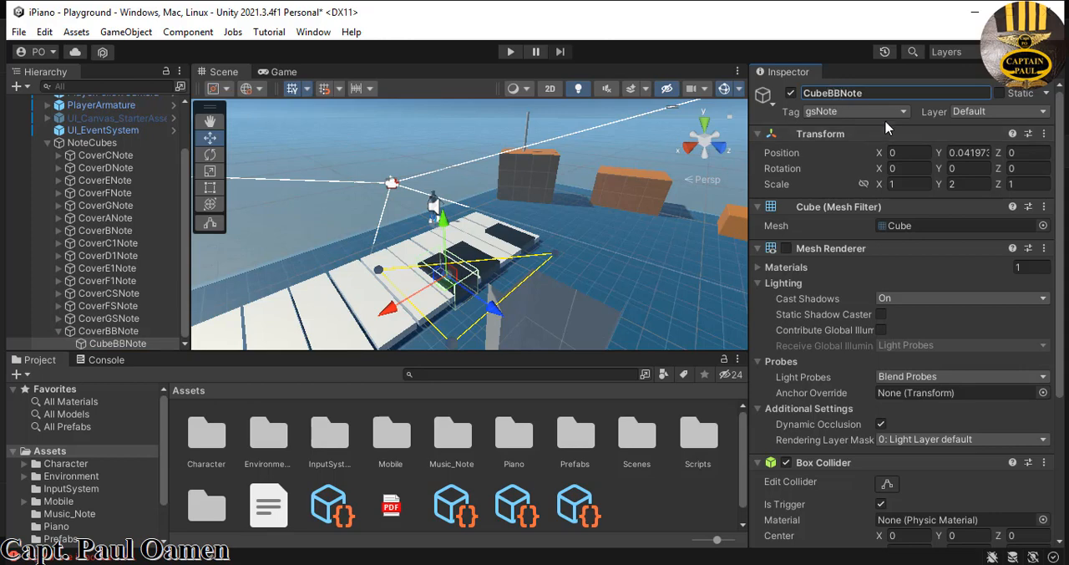
pyautogui.click(906, 114)
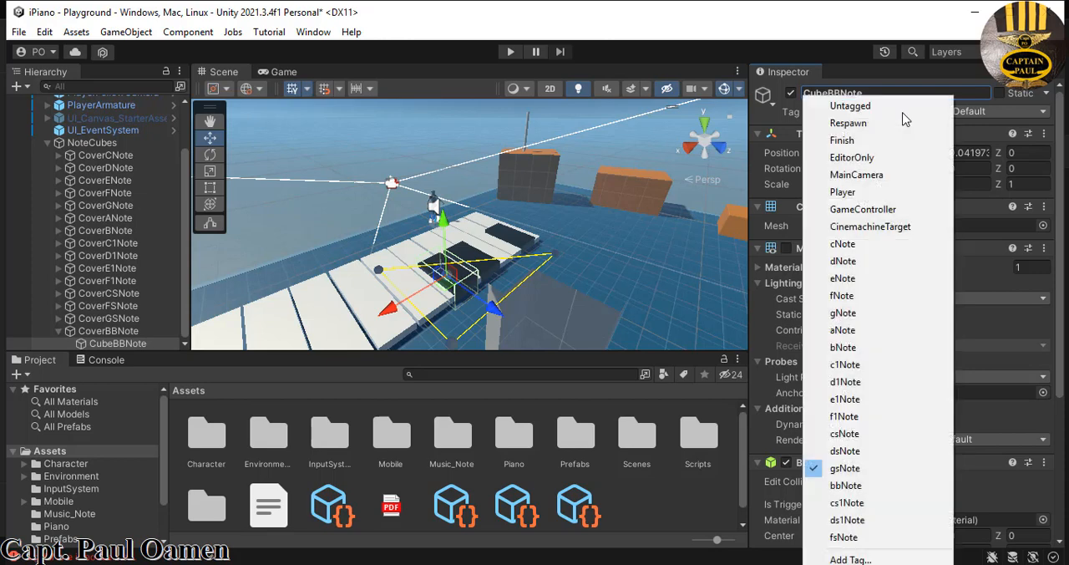
pyautogui.click(863, 485)
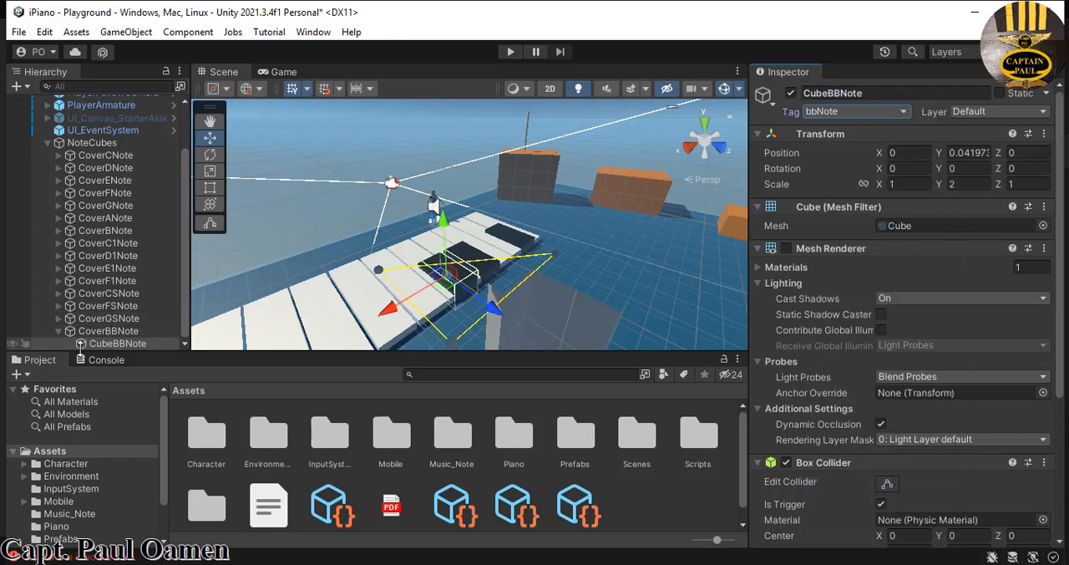
# - Collapse CoverBBNote in the object tree and duplicate it
pyautogui.click(58, 331)
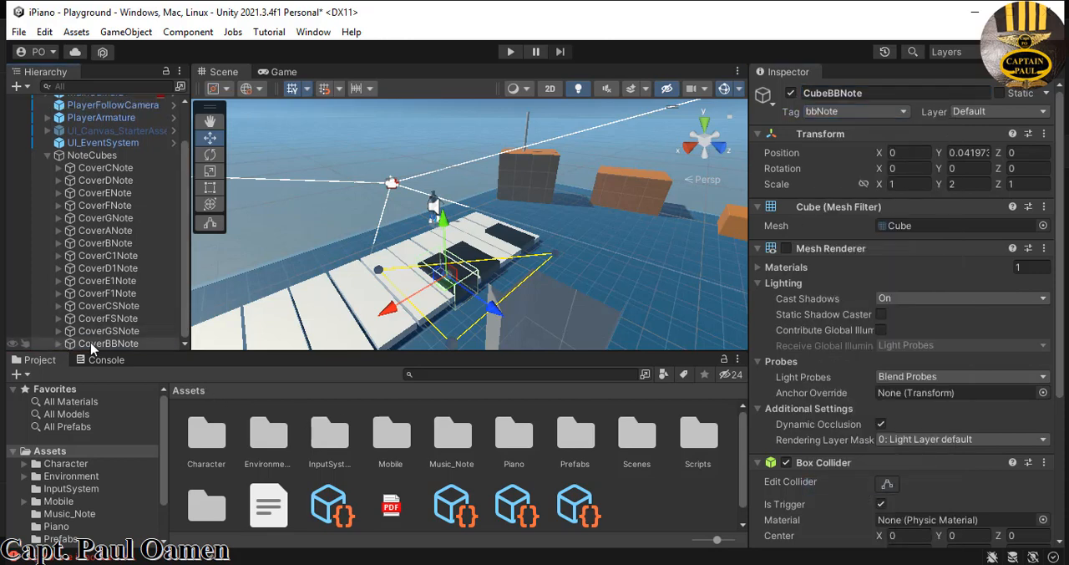
pyautogui.rightClick(93, 344)
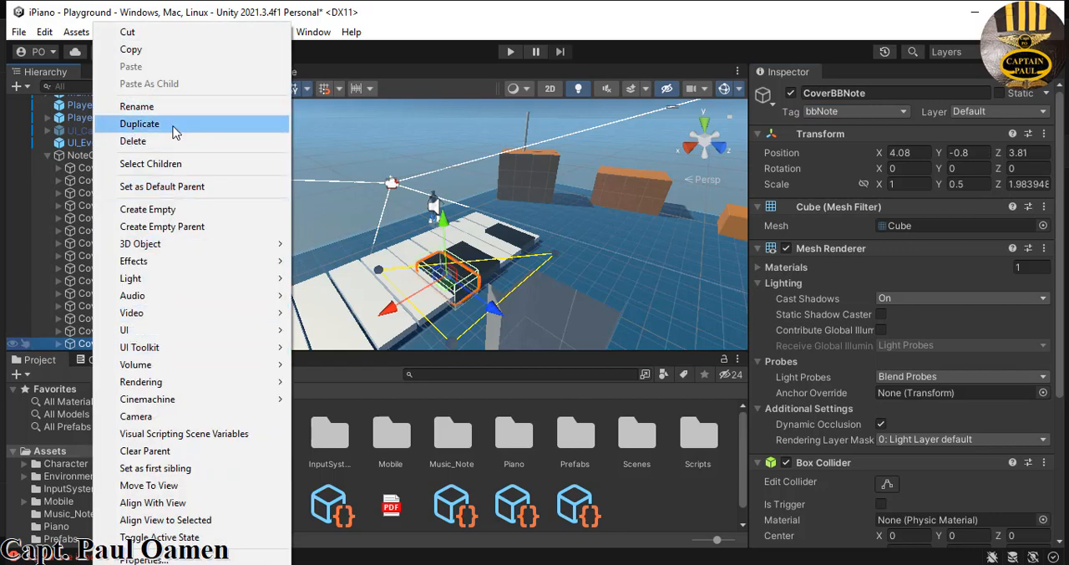
pyautogui.click(176, 117)
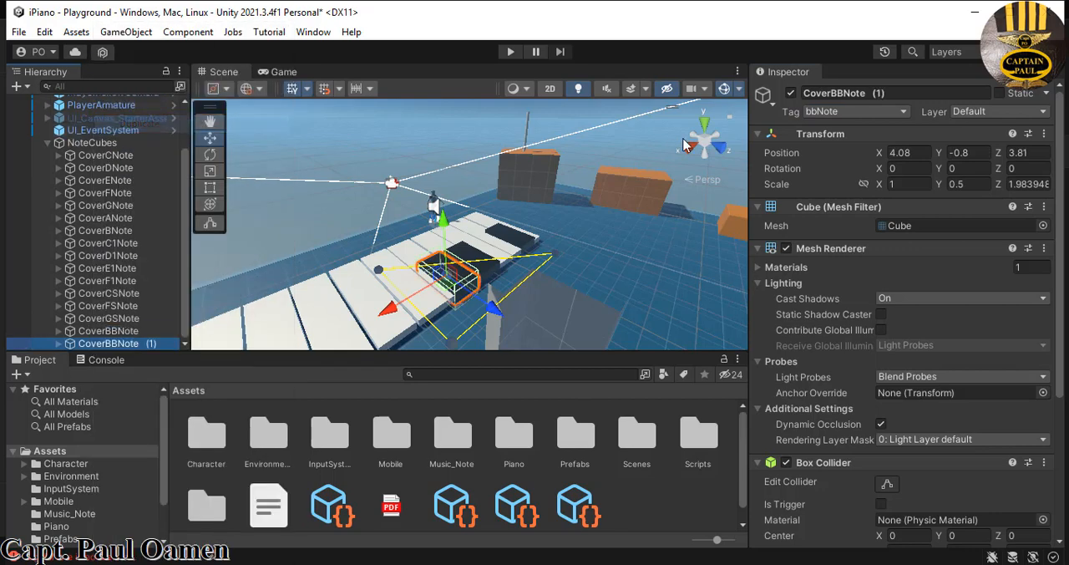
# - Rename the duplicate of CoverBBNote to CoverCS1Note and tag it as cs1Note
pyautogui.click(879, 94)
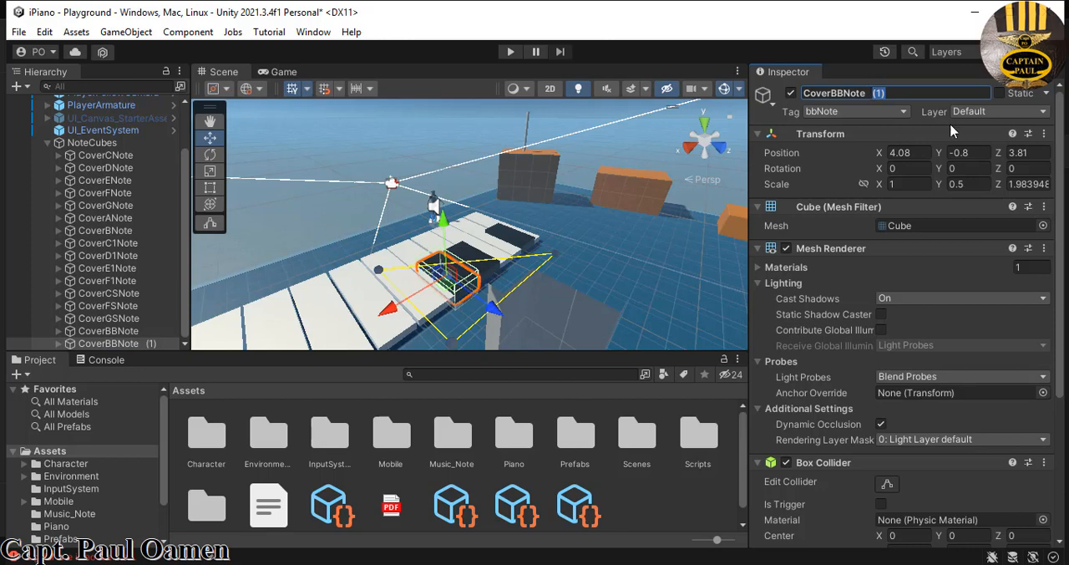
pyautogui.press('BackSpace')
pyautogui.press('BackSpace')
pyautogui.press('BackSpace')
pyautogui.write('CS1')
pyautogui.click(902, 112)
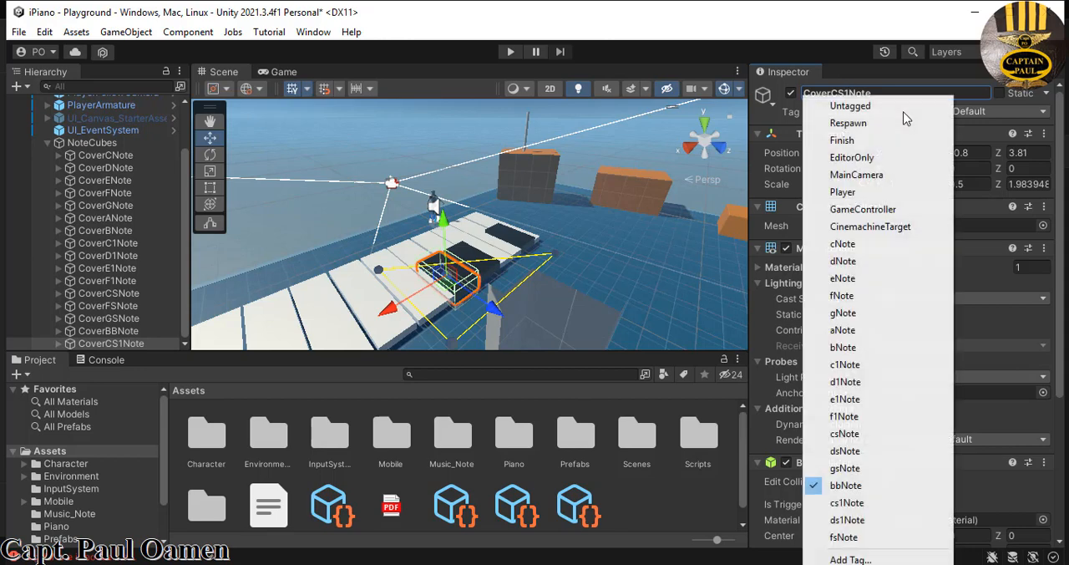
# - Rename the child cube of CoverCS1Note to CubeCS1Note, tag it as cs1Note, and collapse the parent in the object tree
pyautogui.click(56, 345)
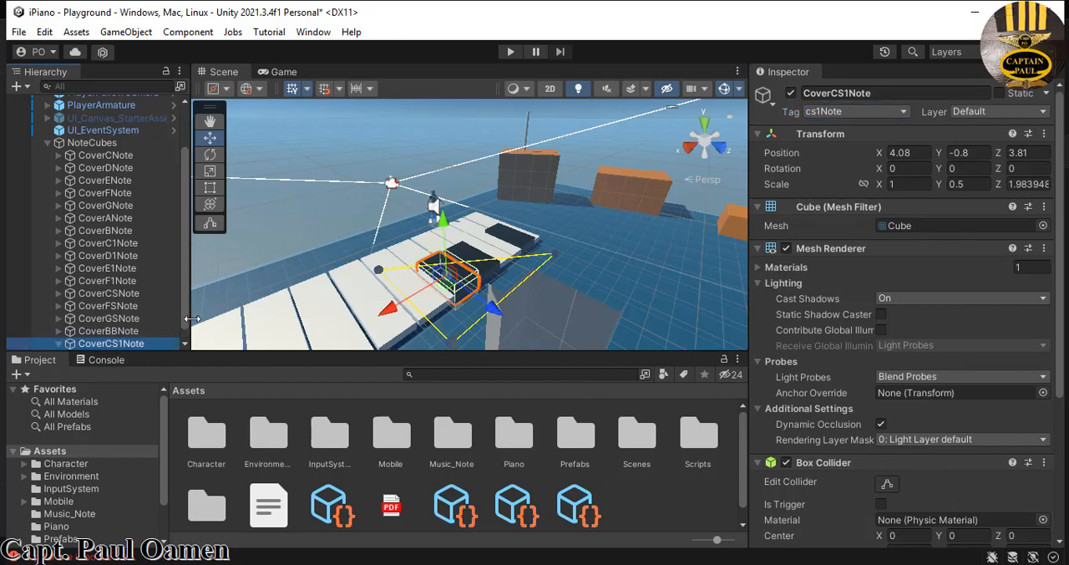
pyautogui.press('Down')
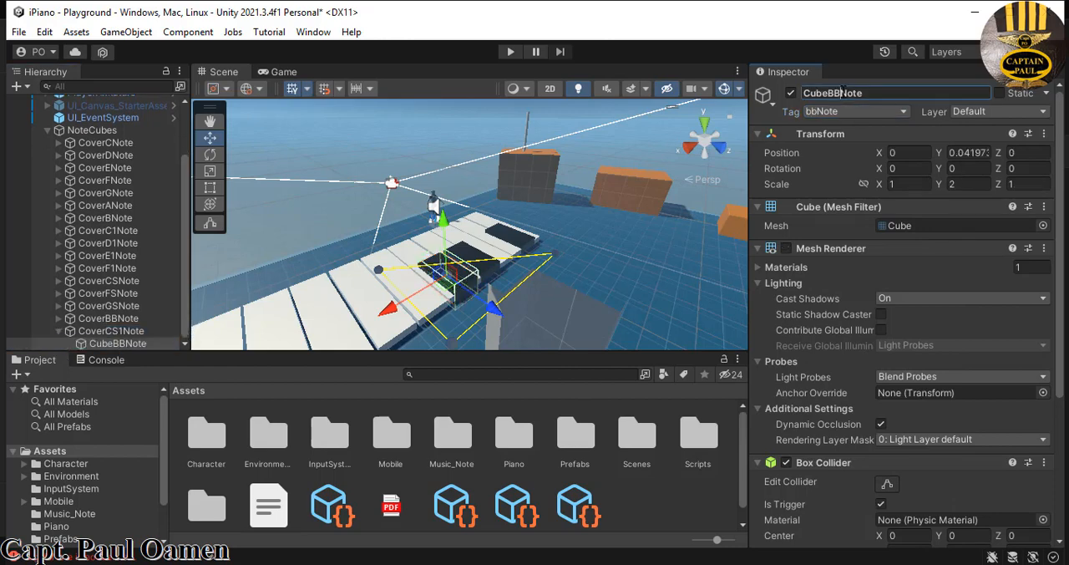
pyautogui.press('BackSpace')
pyautogui.press('BackSpace')
pyautogui.write('CS1')
pyautogui.click(903, 112)
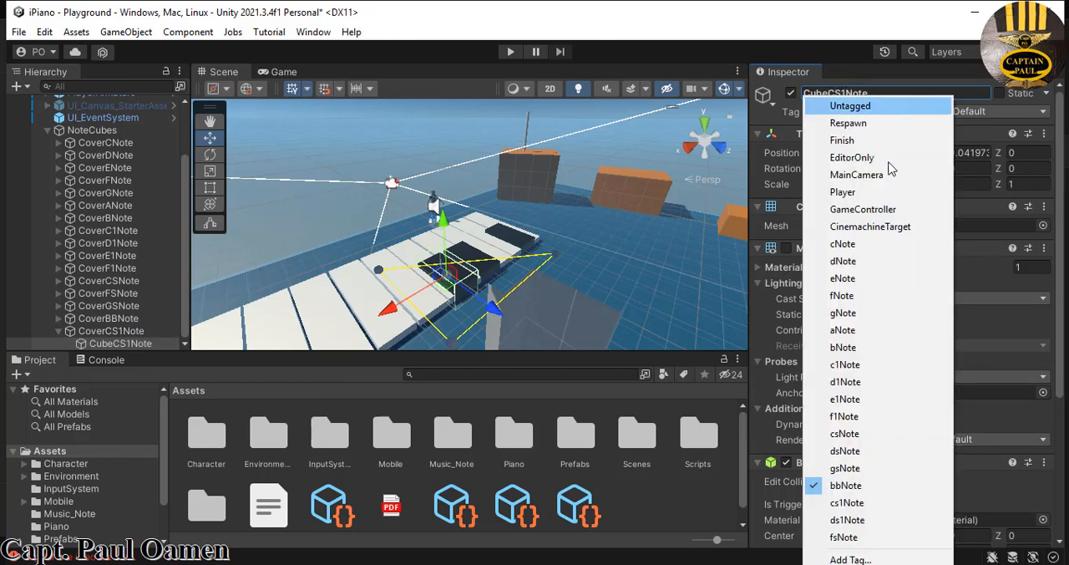
pyautogui.click(869, 502)
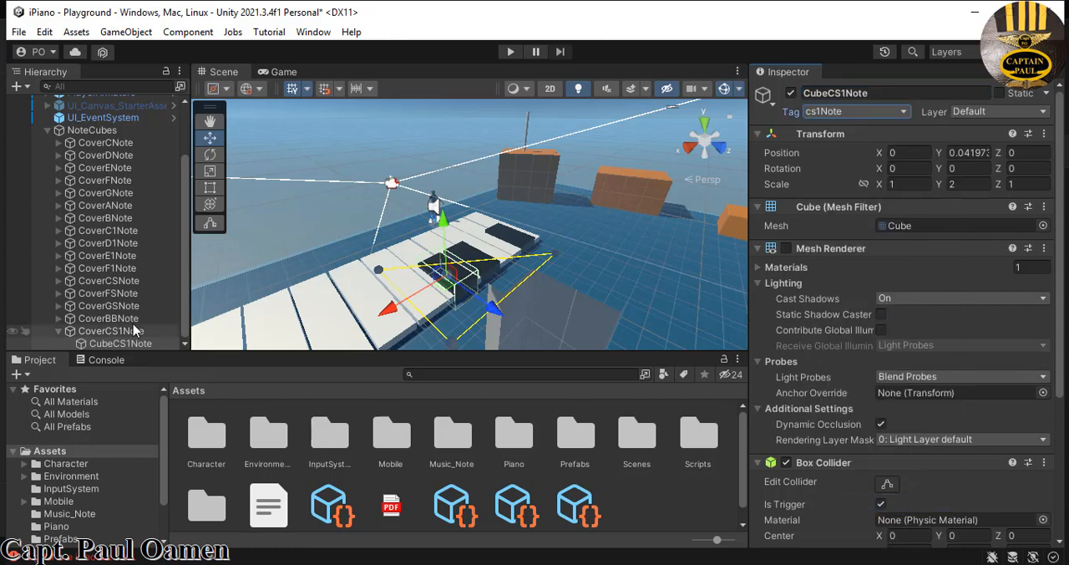
pyautogui.click(60, 332)
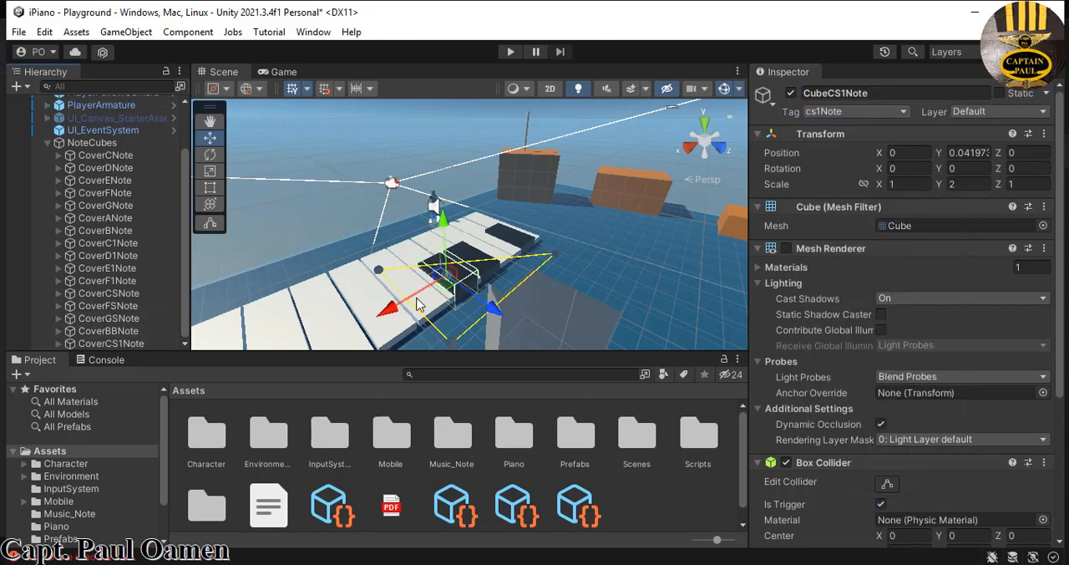
# - Move the CoverBBNote black key along the X axis to about X 5.19, beside the neighbouring black key
pyautogui.click(124, 332)
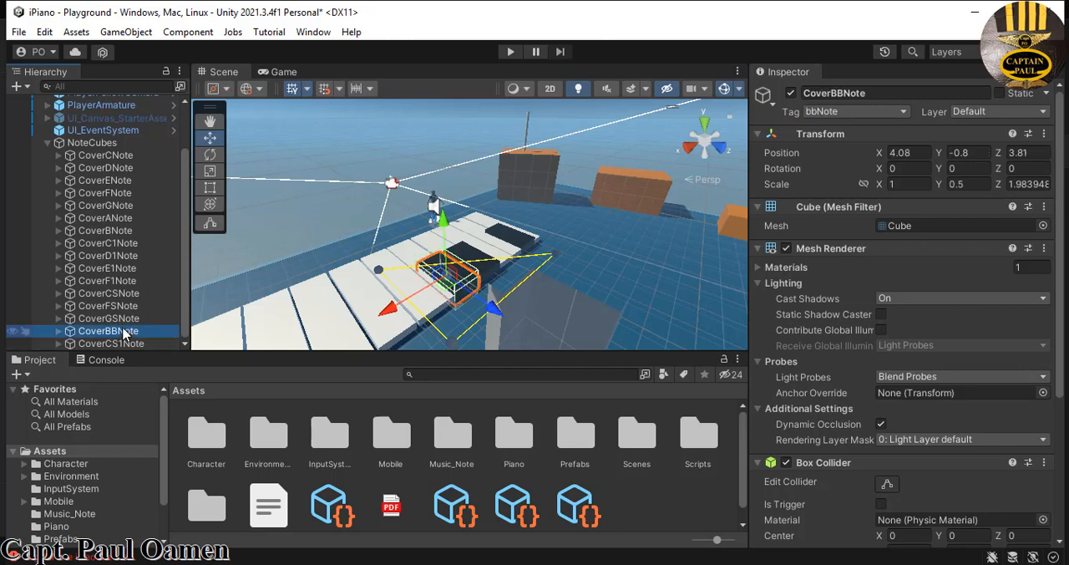
pyautogui.moveTo(389, 310); pyautogui.dragTo(358, 331)
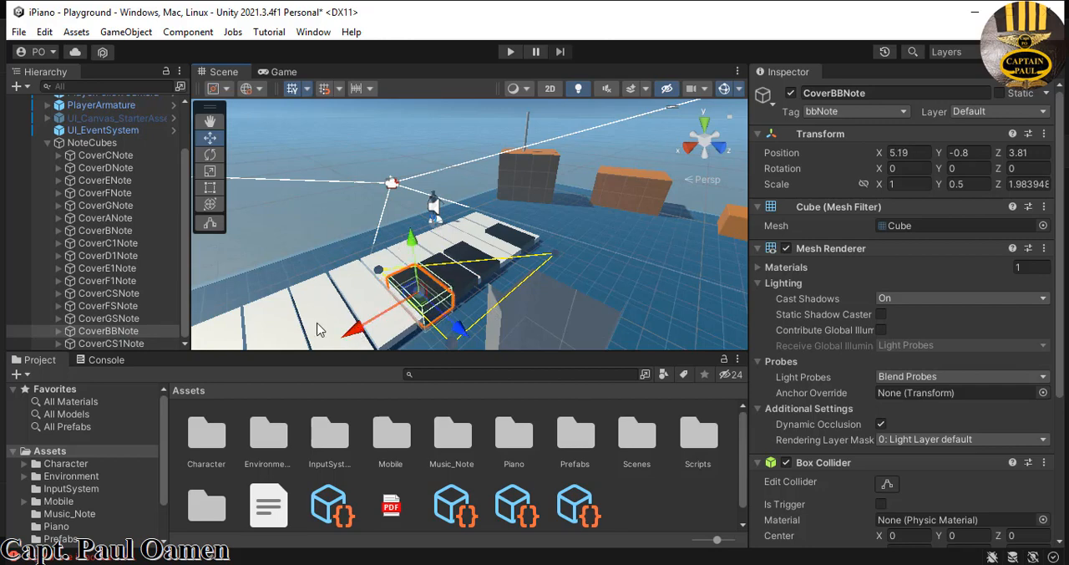
pyautogui.click(184, 316)
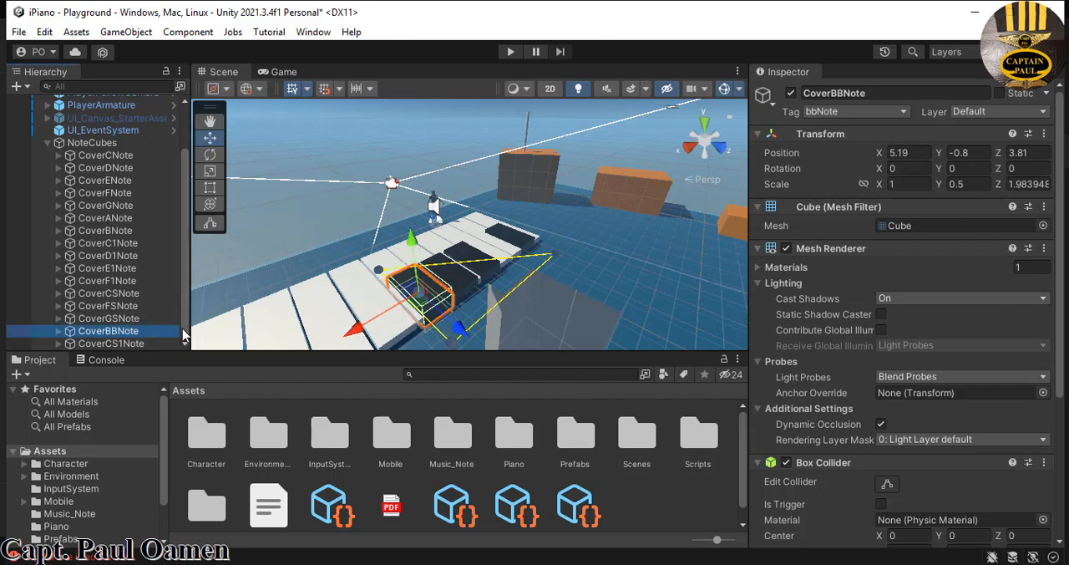
# - Move the CoverCS1Note black key along the X axis to about X 8.05, leaving a gap after CoverBBNote
pyautogui.moveTo(537, 307); pyautogui.dragTo(579, 256, button='middle')
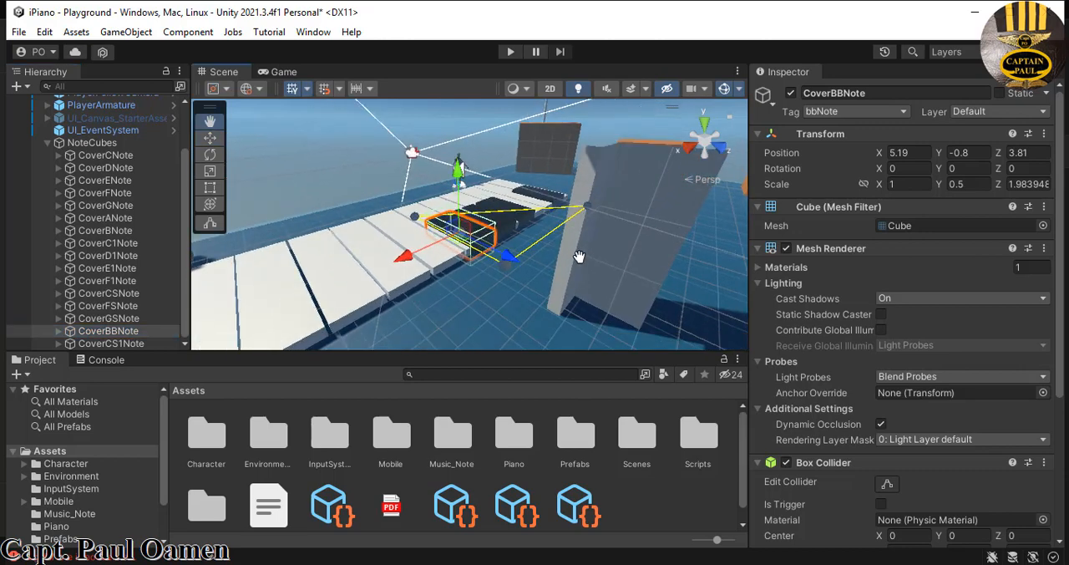
pyautogui.click(134, 345)
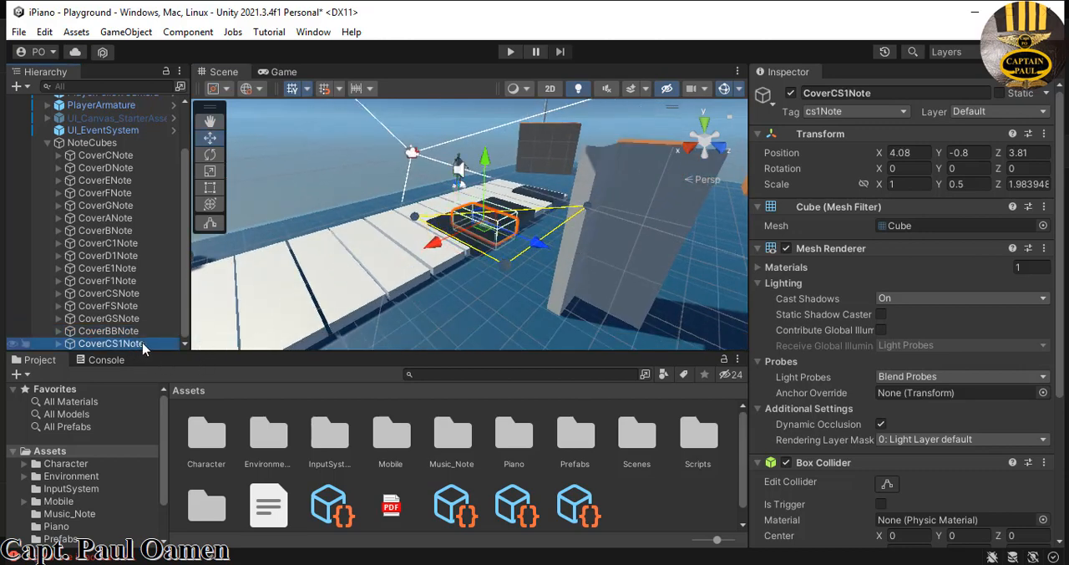
pyautogui.moveTo(441, 252); pyautogui.dragTo(304, 332)
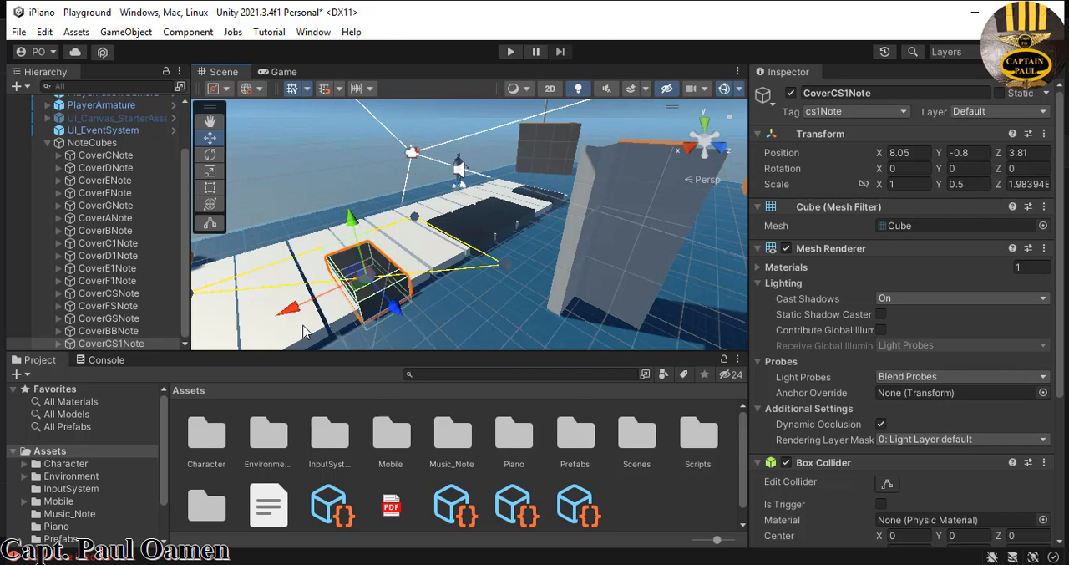
# - Duplicate CoverCS1Note, rename the copy to CoverDS1Note and tag it as ds1Note
pyautogui.rightClick(155, 345)
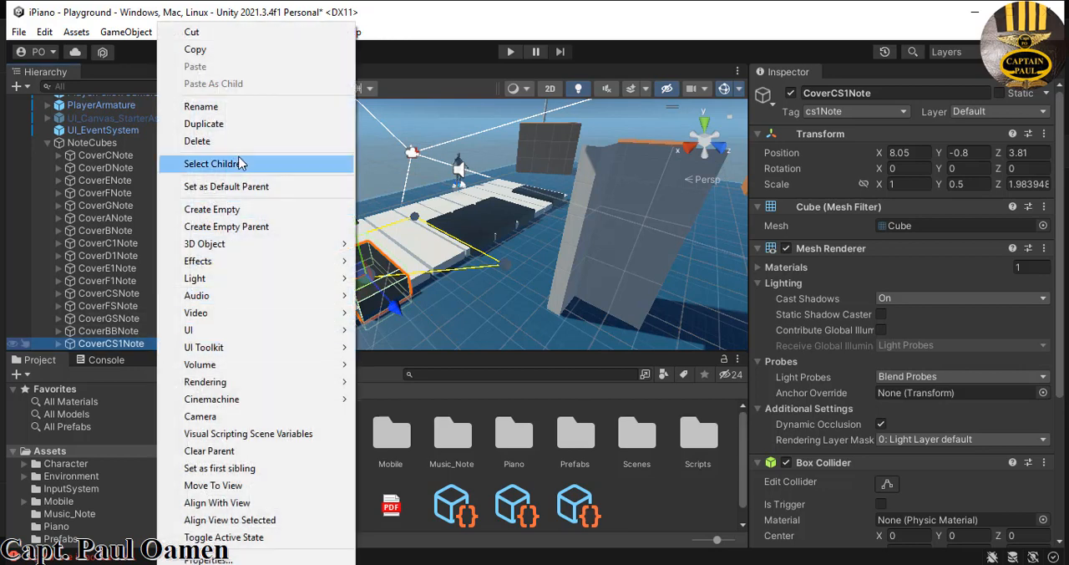
pyautogui.click(239, 124)
pyautogui.doubleClick(840, 92)
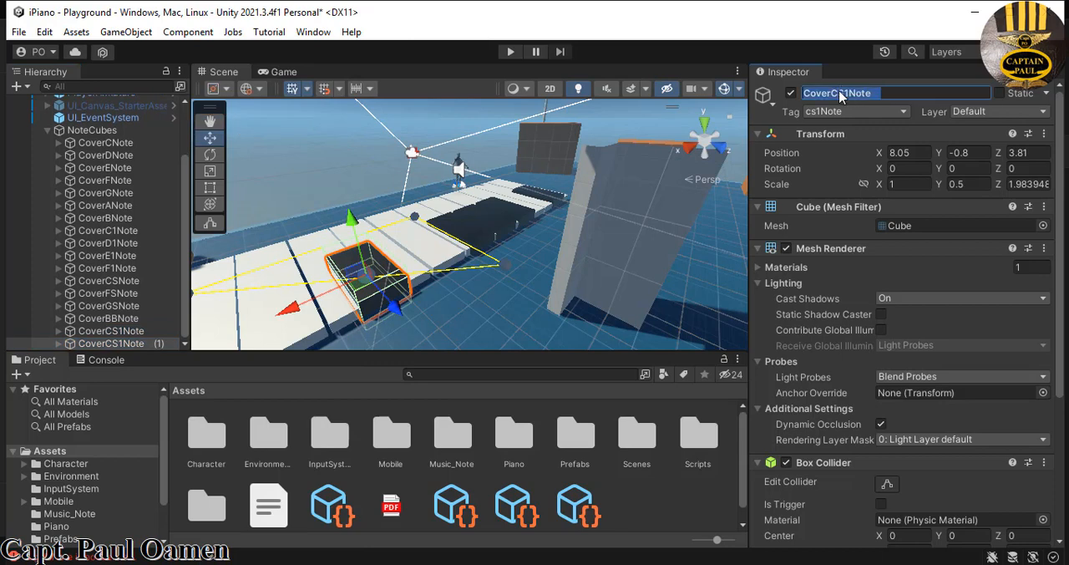
pyautogui.click(841, 93)
pyautogui.press('BackSpace')
pyautogui.write('D')
pyautogui.click(908, 111)
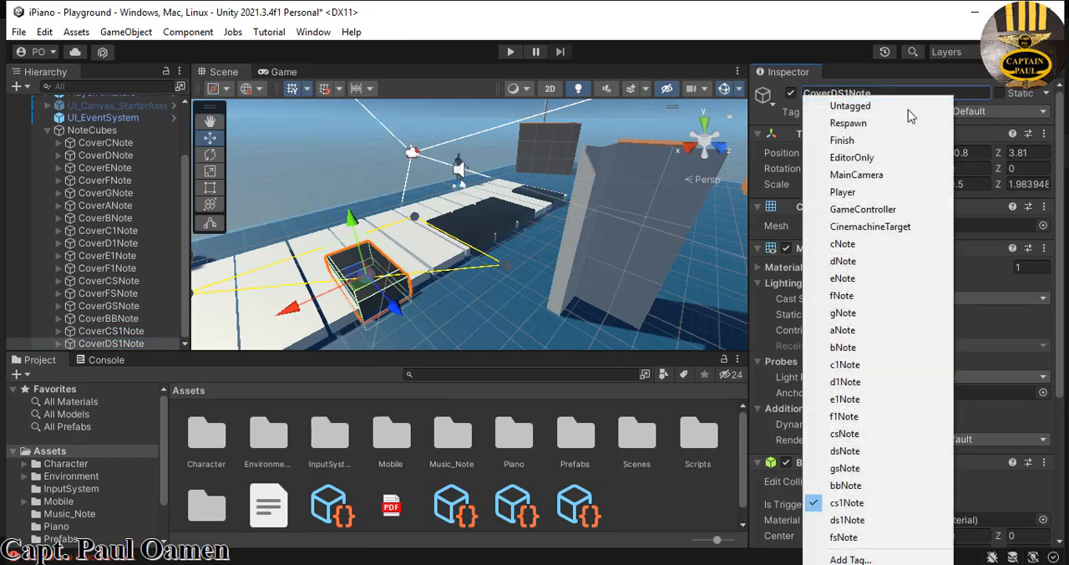
pyautogui.click(849, 520)
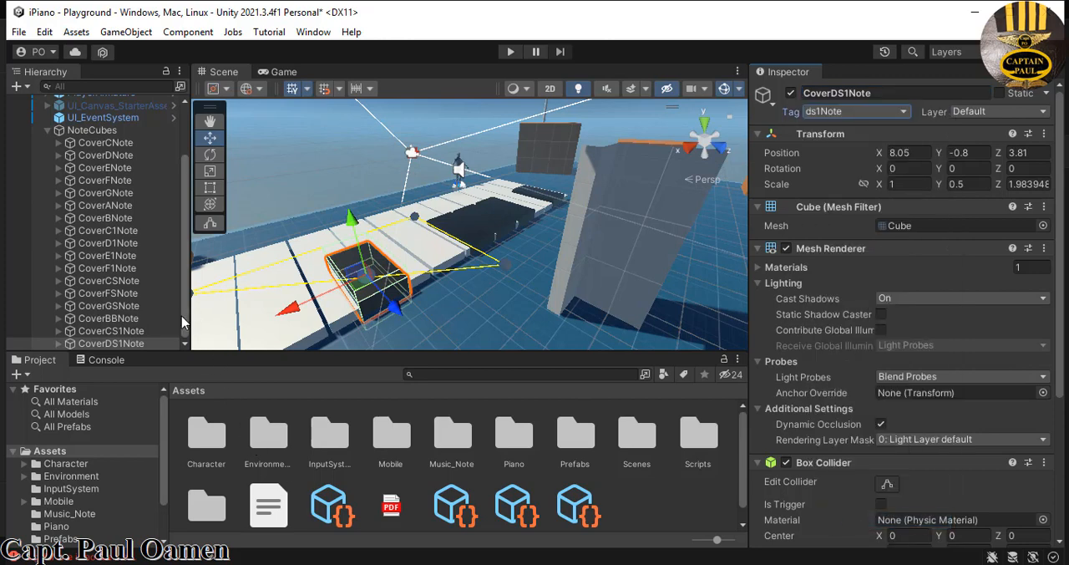
# - Rename the child cube of CoverDS1Note to CubeDS1Note and tag it as ds1Note
pyautogui.click(53, 343)
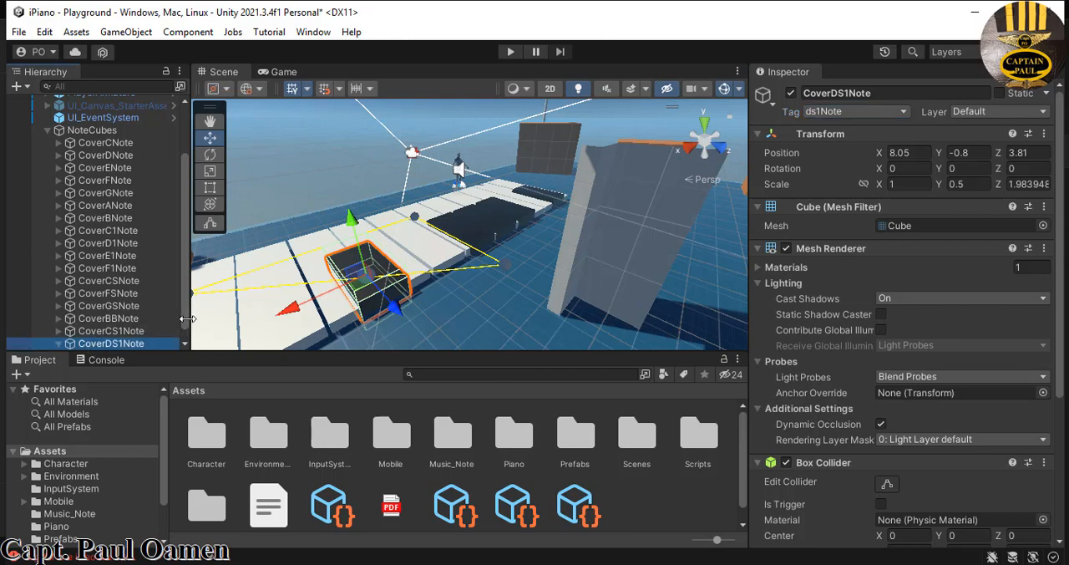
pyautogui.scroll(-1, 186, 328)
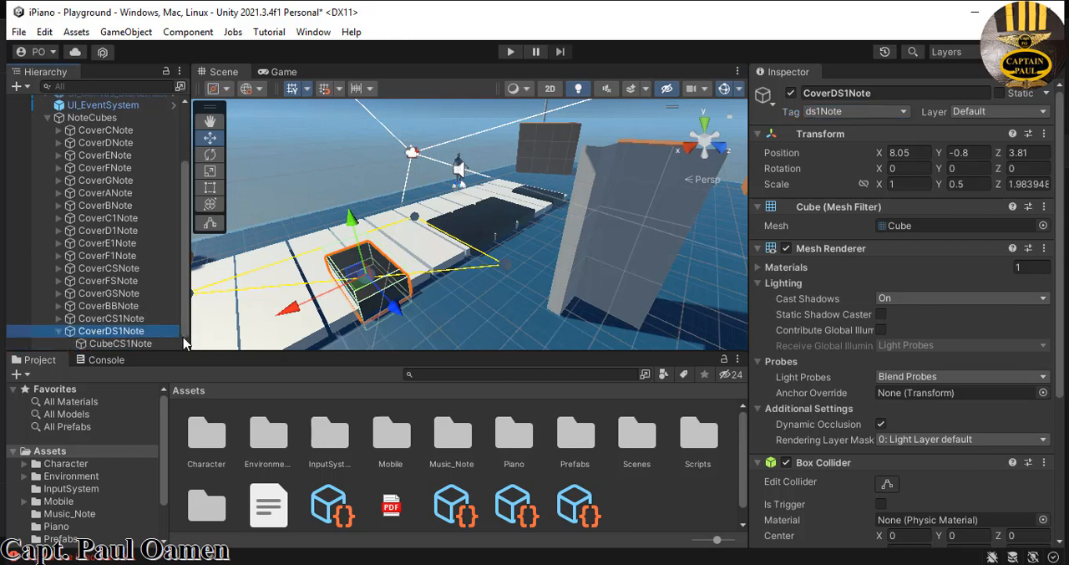
pyautogui.click(134, 343)
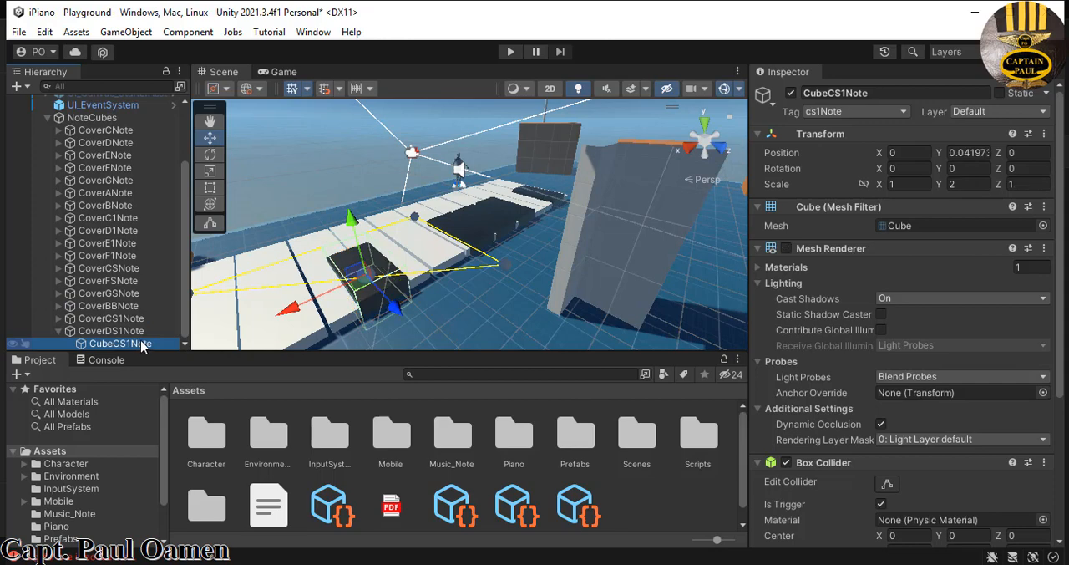
pyautogui.click(835, 93)
pyautogui.click(835, 93)
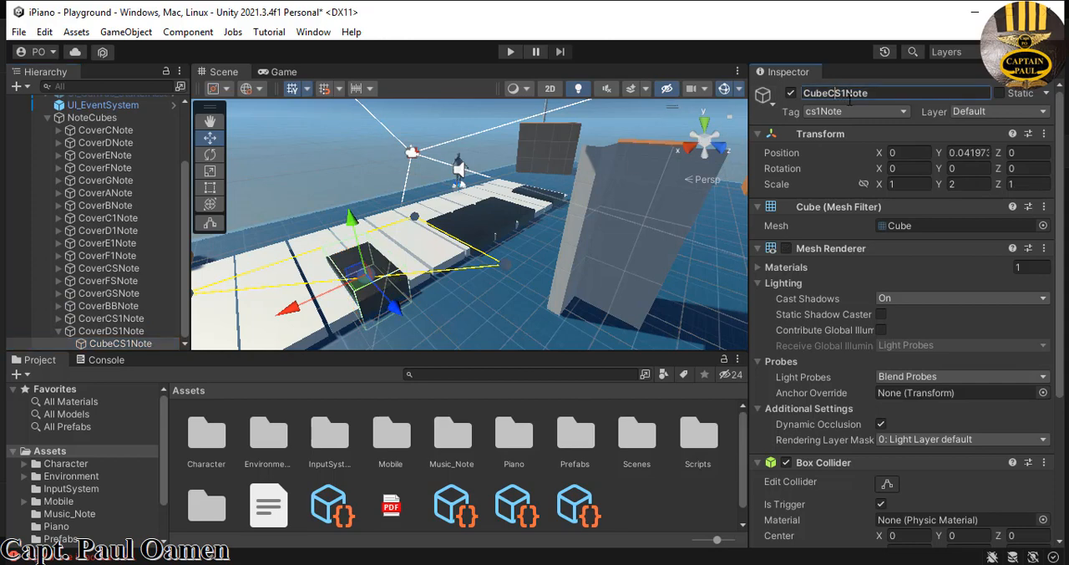
pyautogui.press('BackSpace')
pyautogui.write('D')
pyautogui.click(904, 112)
pyautogui.click(904, 107)
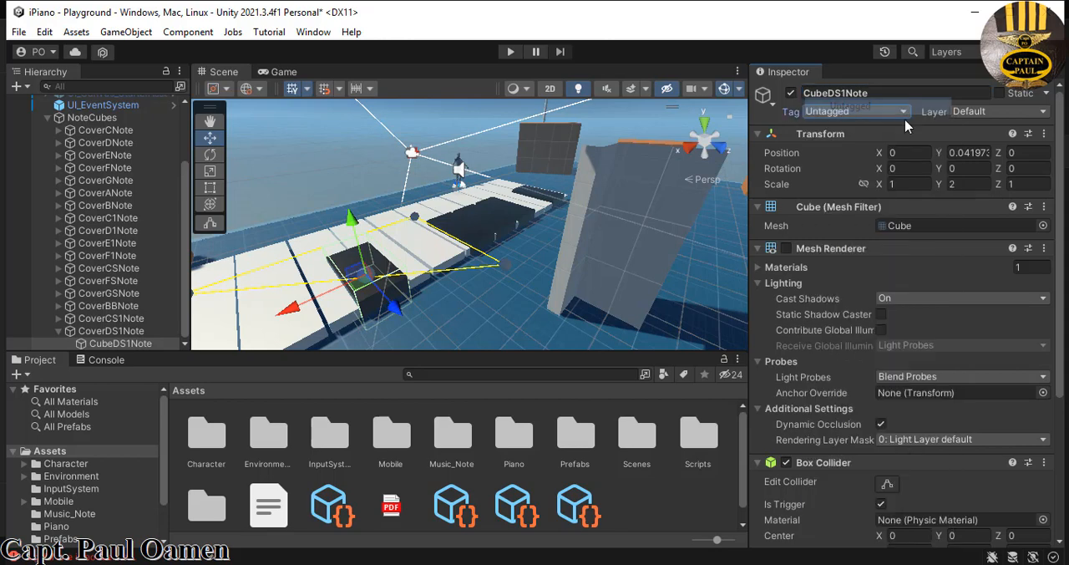
pyautogui.click(905, 115)
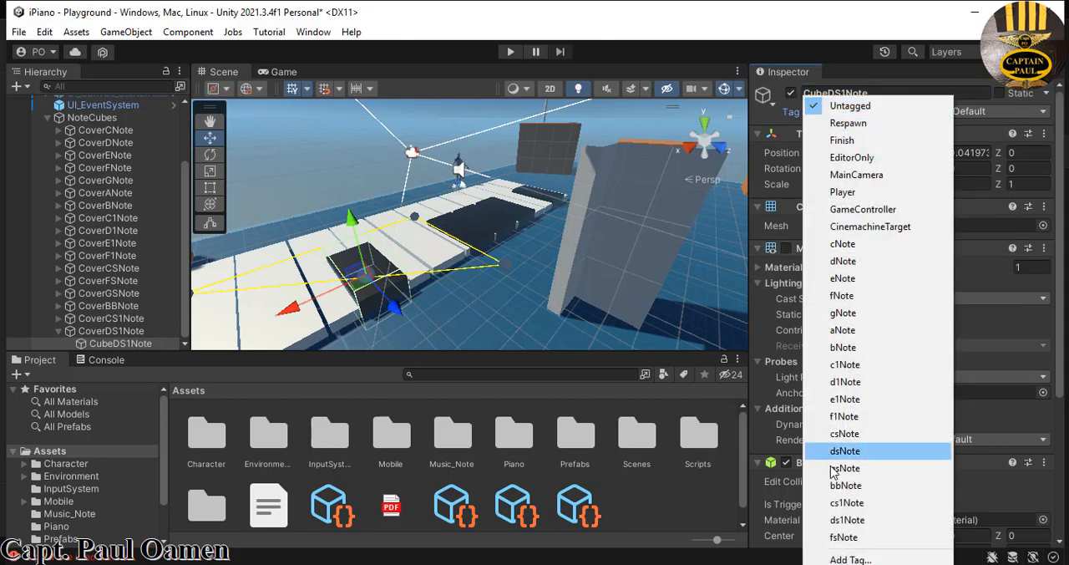
pyautogui.click(850, 520)
# - Move the CoverDS1Note black key along the X axis to about X 9.17, next to CoverCS1Note, and deselect it
pyautogui.click(101, 331)
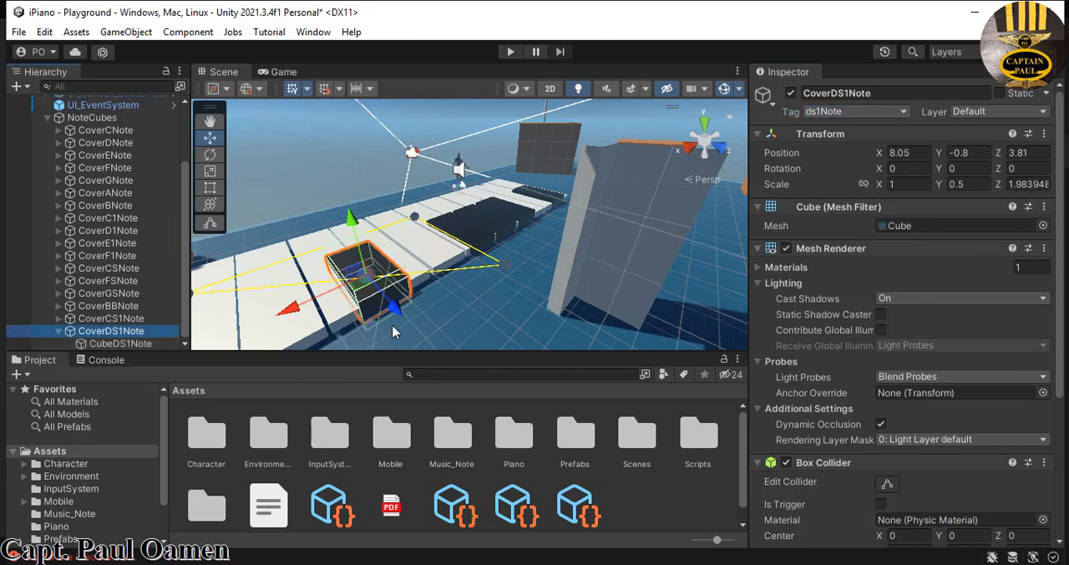
pyautogui.moveTo(298, 311); pyautogui.dragTo(225, 344)
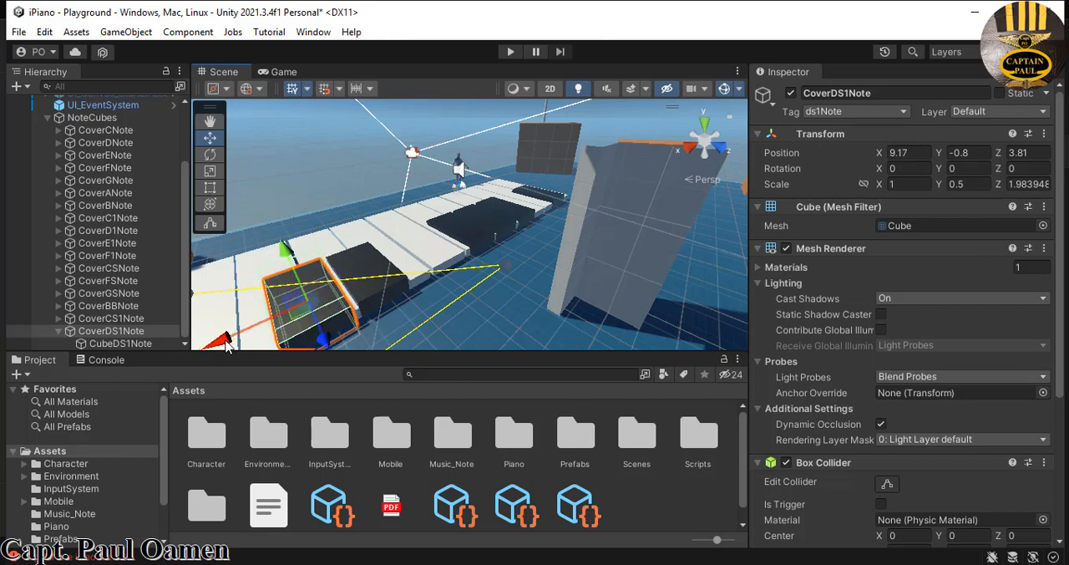
pyautogui.click(531, 216)
pyautogui.click(521, 274)
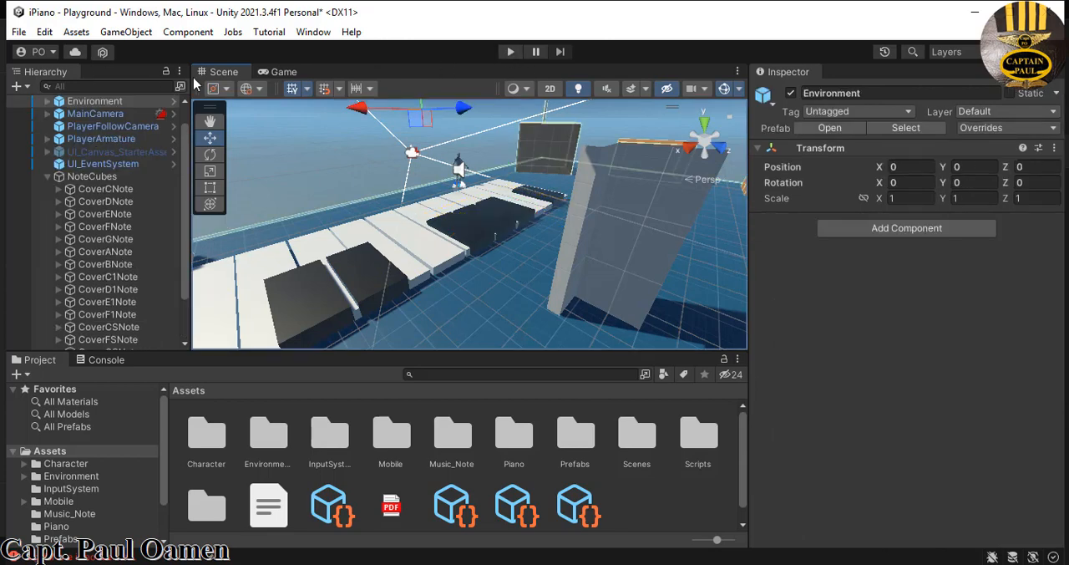
# - Play the scene, walk the character back and forth across the piano keys to test the black notes, and stop playback
pyautogui.click(511, 52)
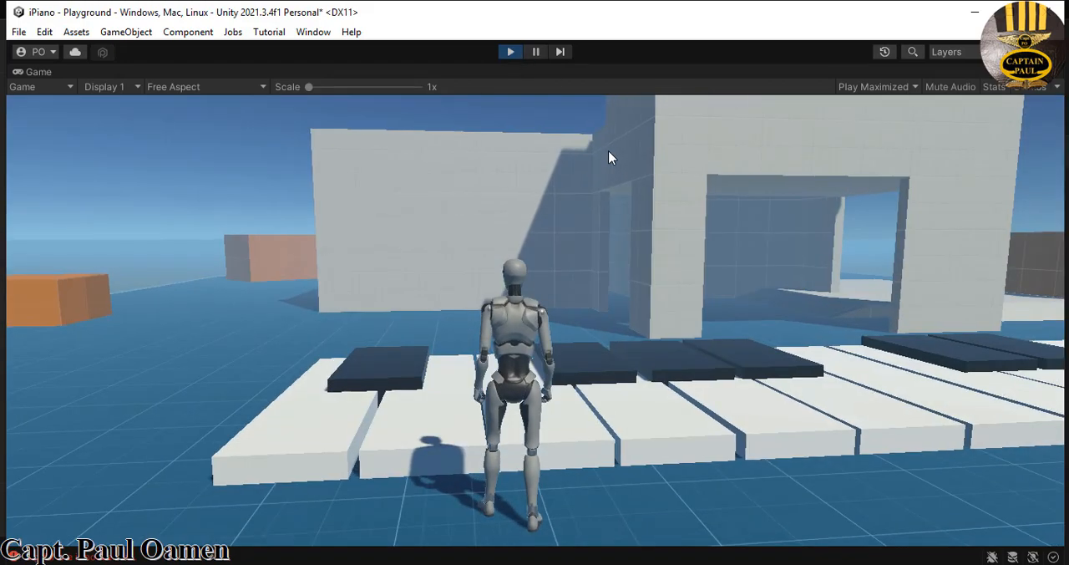
pyautogui.press('w')
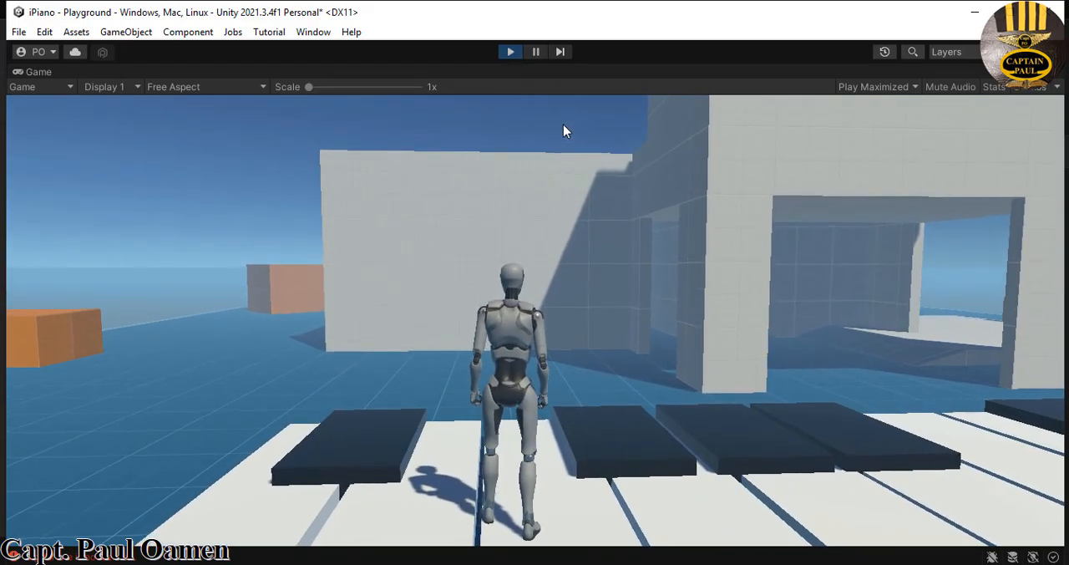
pyautogui.press('a')
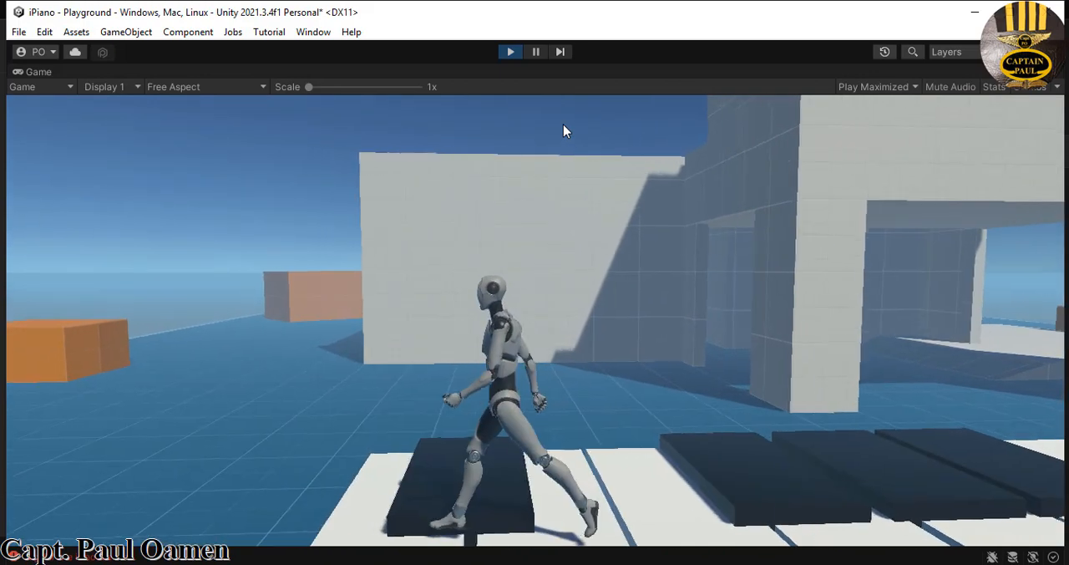
pyautogui.press('d')
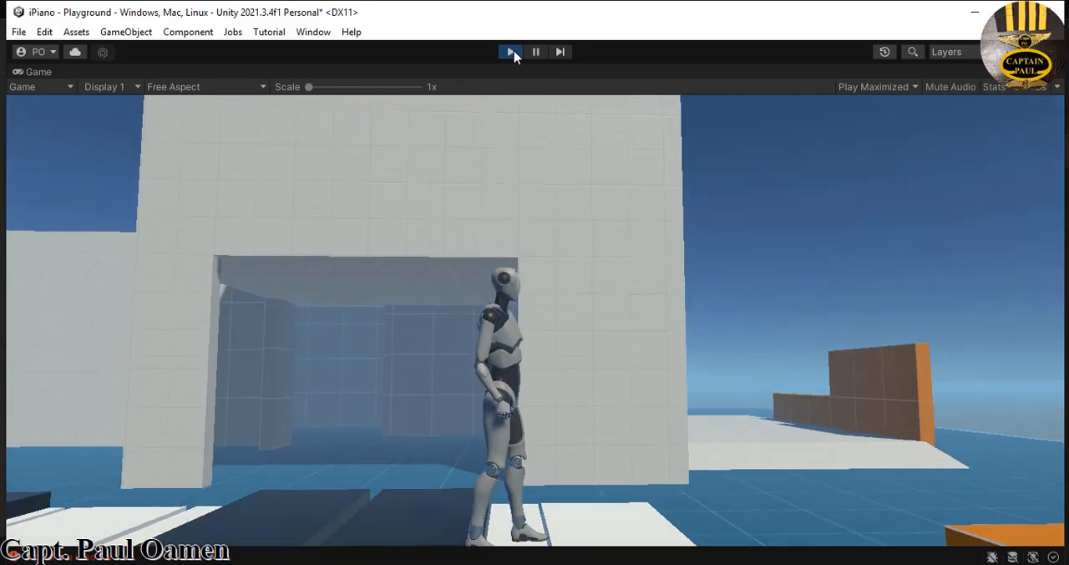
pyautogui.click(510, 51)
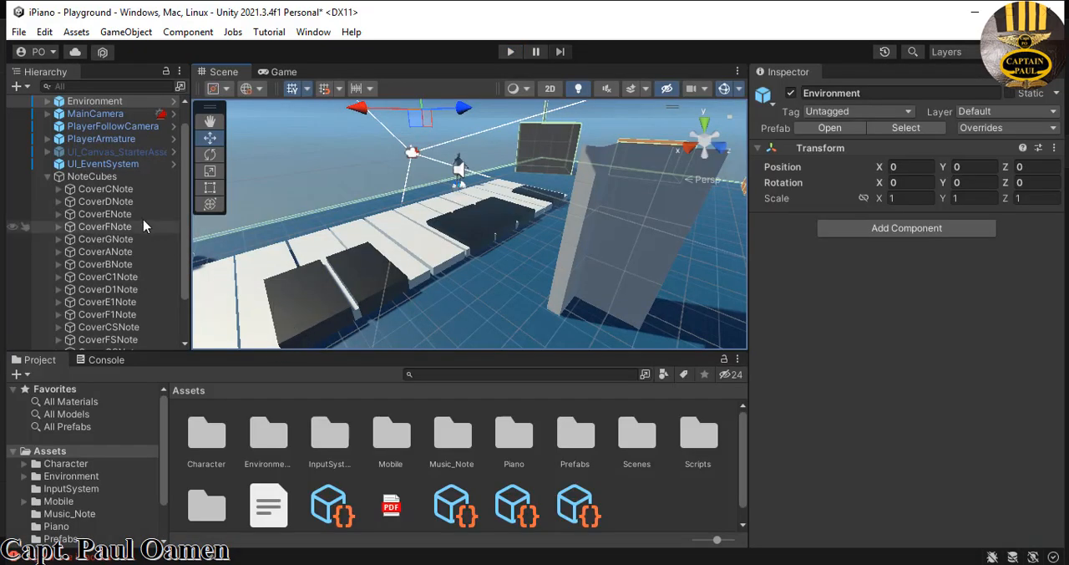
# - Duplicate the CoverCSNote black key in the NoteCubes group
pyautogui.scroll(-3, 182, 289)
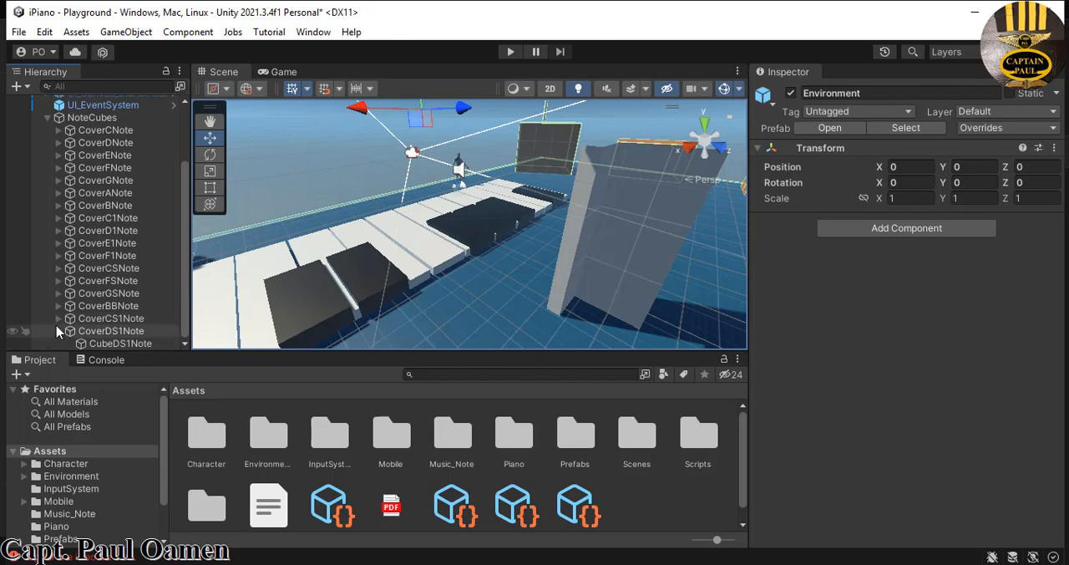
pyautogui.scroll(1, 58, 331)
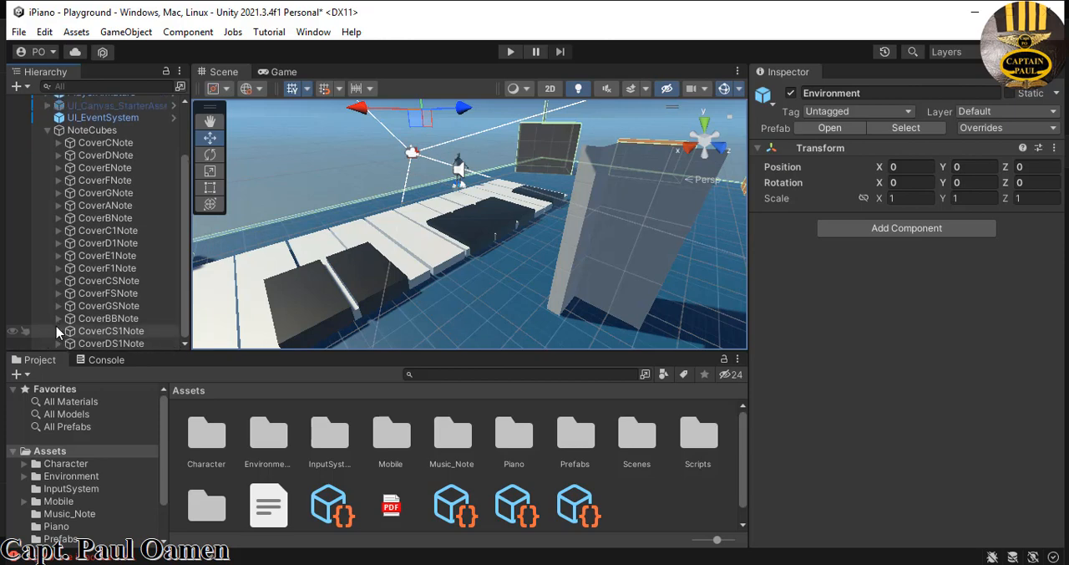
pyautogui.click(130, 281)
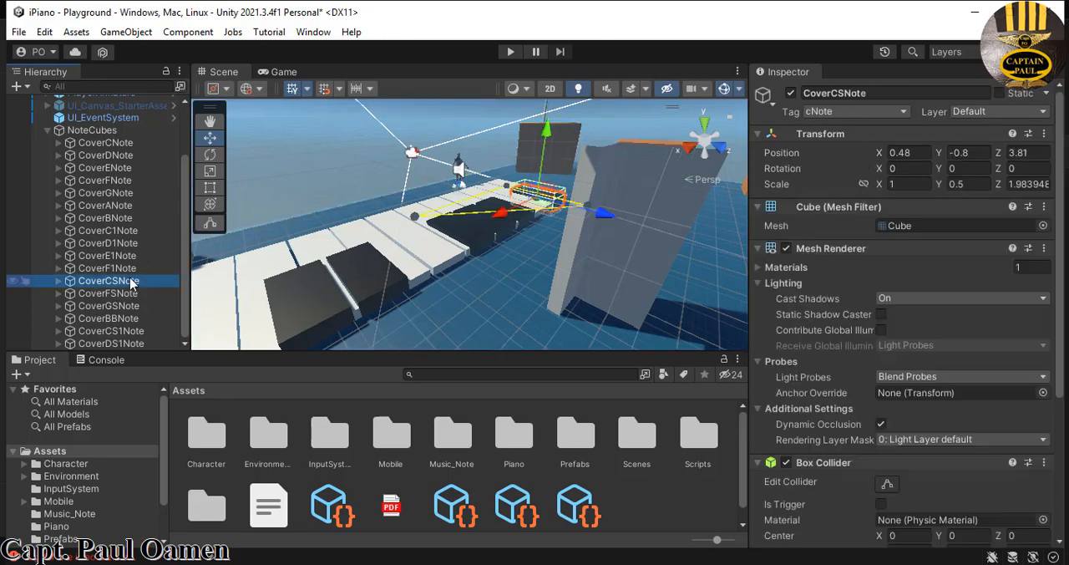
pyautogui.click(127, 294)
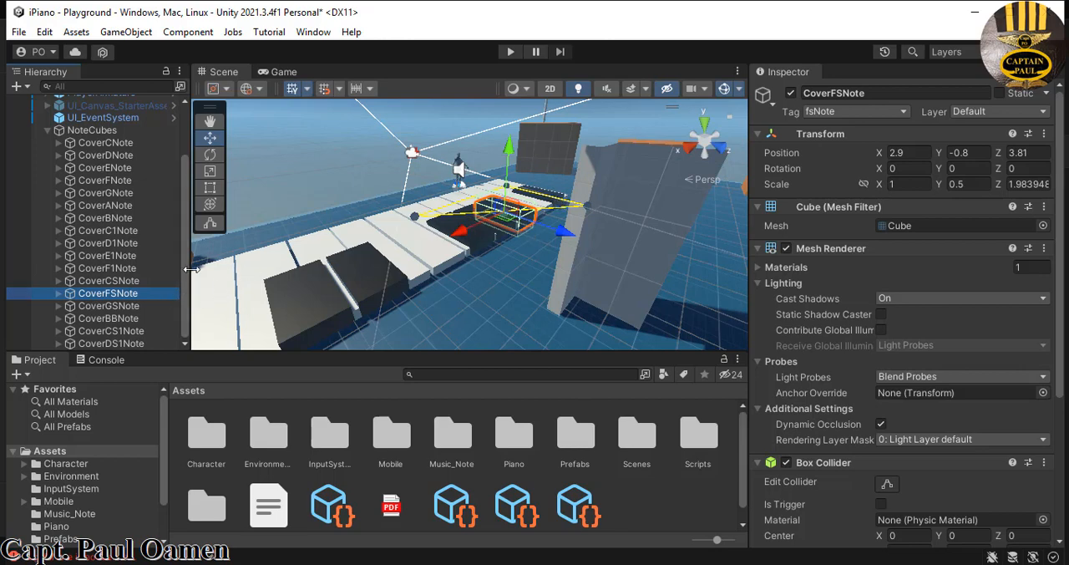
pyautogui.click(130, 282)
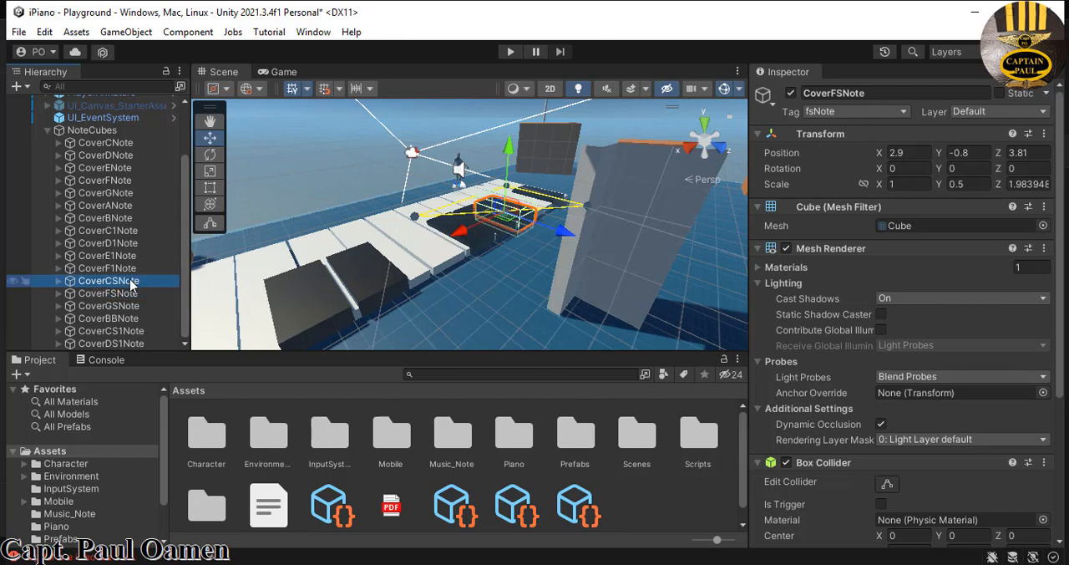
pyautogui.rightClick(131, 284)
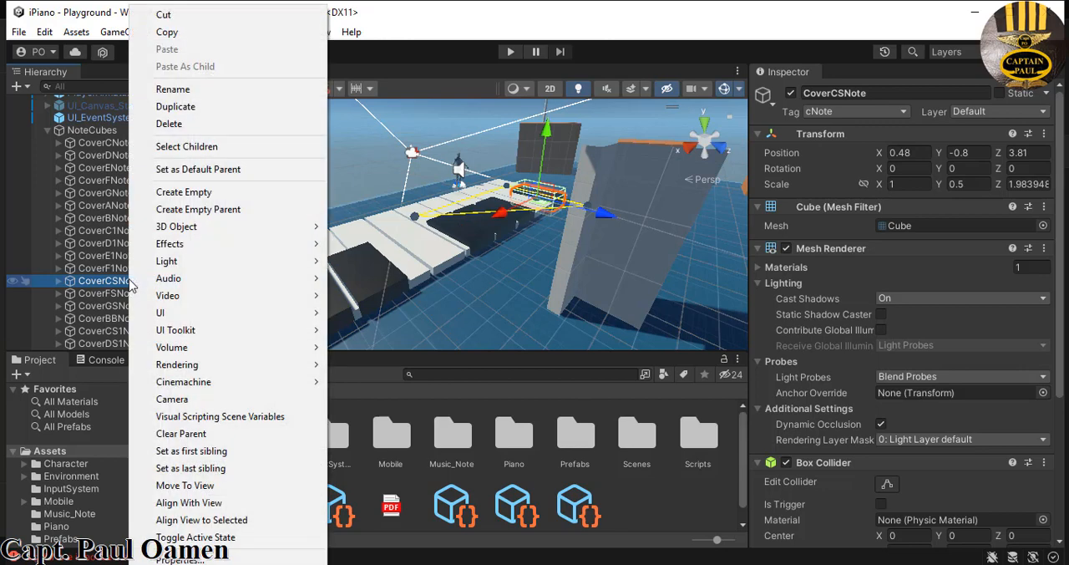
pyautogui.click(171, 110)
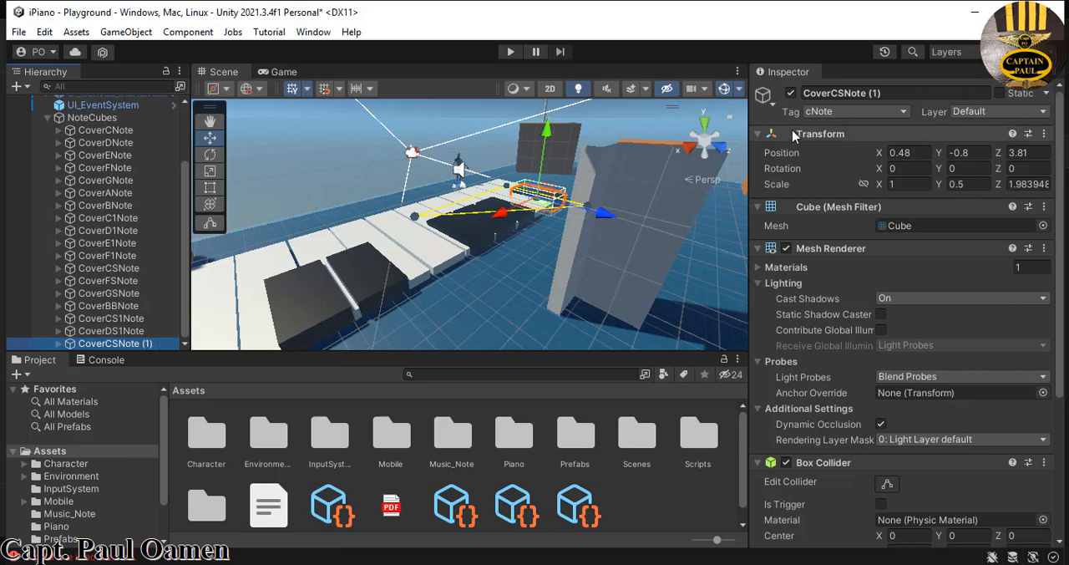
# - Tag the duplicated black key as dsNote and rename it to CoverDSNote
pyautogui.click(892, 91)
pyautogui.click(894, 91)
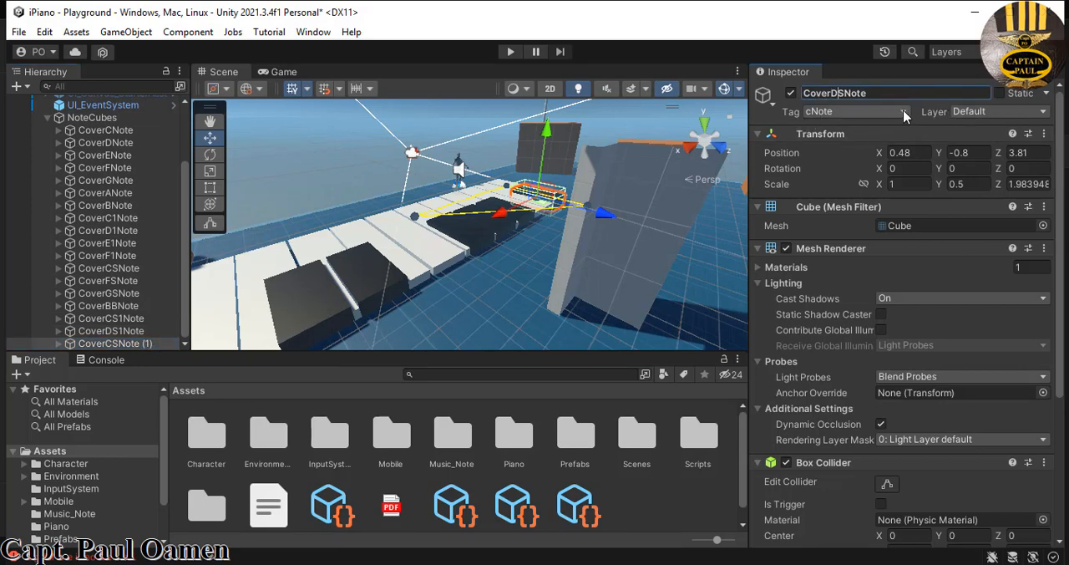
pyautogui.click(905, 115)
pyautogui.click(850, 106)
pyautogui.click(904, 115)
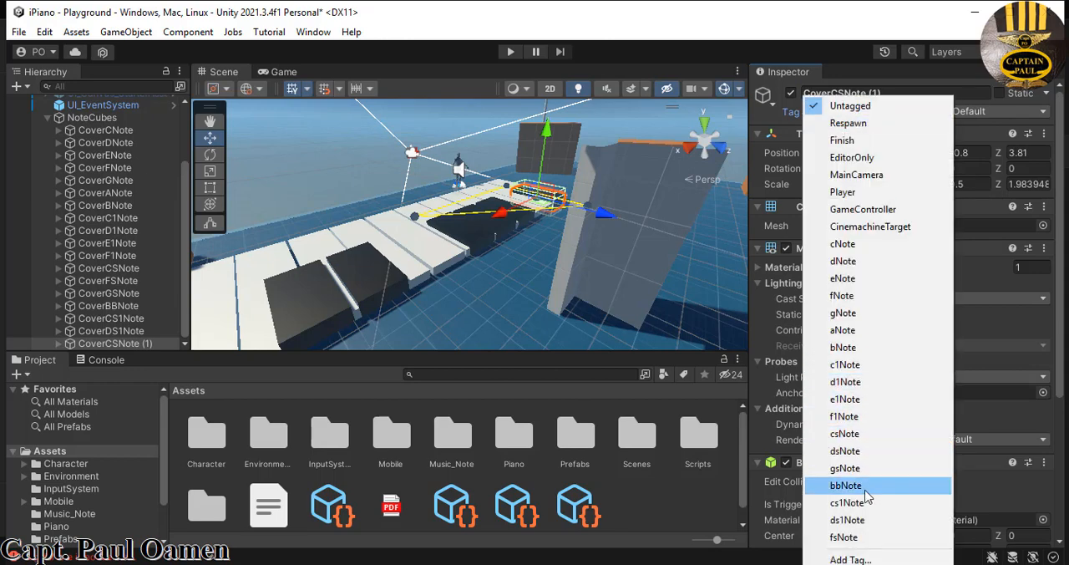
pyautogui.click(848, 452)
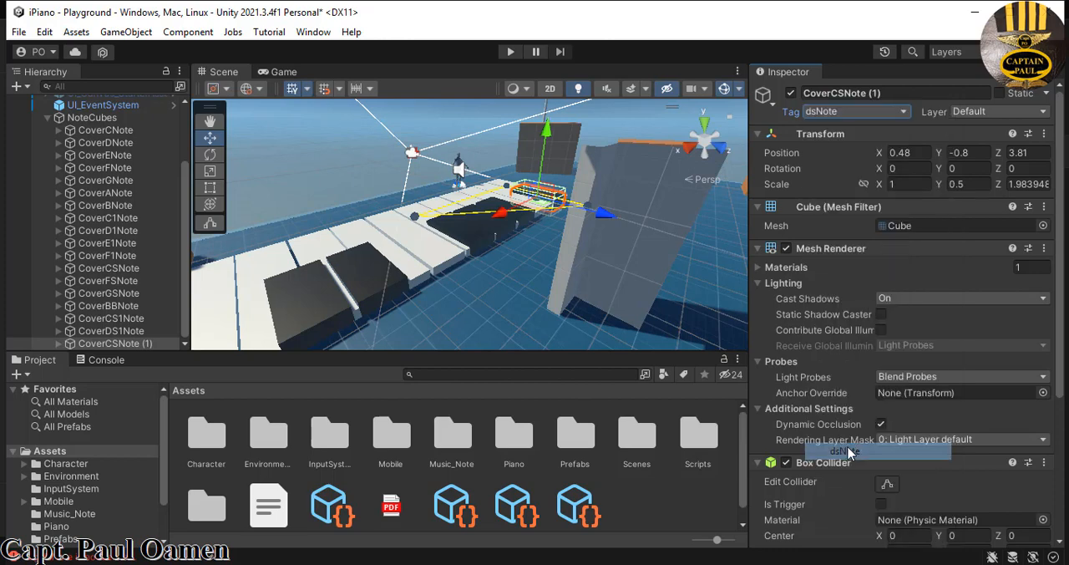
pyautogui.click(838, 94)
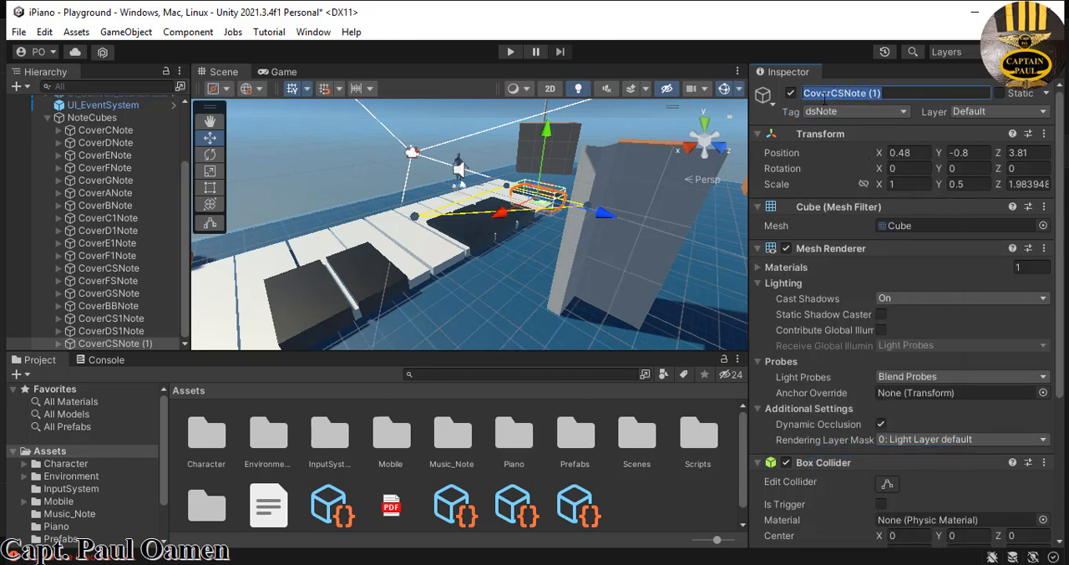
pyautogui.click(838, 93)
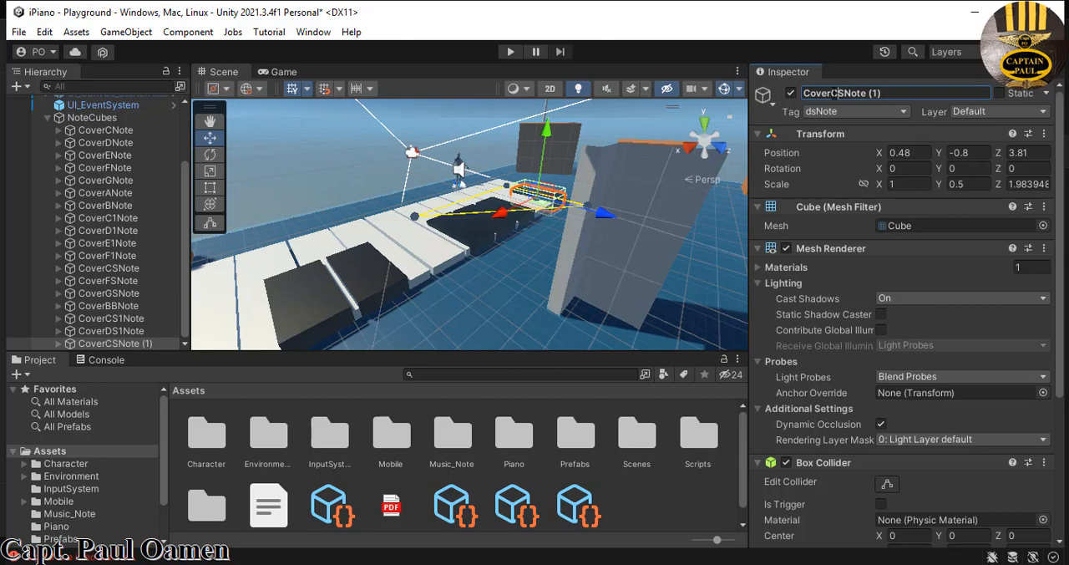
pyautogui.press('BackSpace')
pyautogui.write('D')
pyautogui.press('Return')
pyautogui.click(890, 93)
# - Rename the child cube of CoverDSNote to CubeDSNote and tag it as dsNote
pyautogui.click(60, 345)
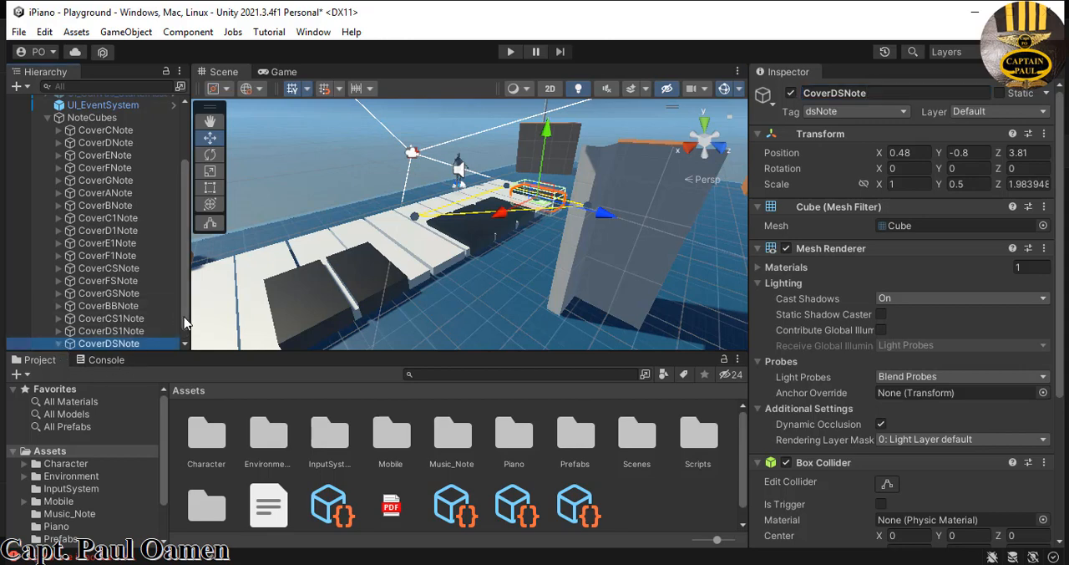
pyautogui.scroll(-1, 186, 322)
pyautogui.click(138, 343)
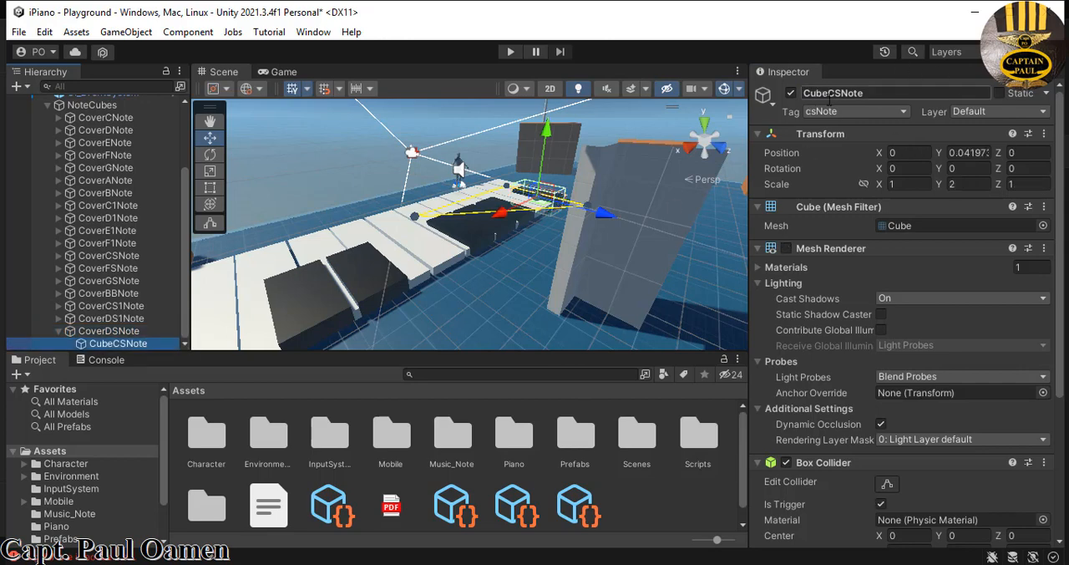
pyautogui.click(835, 95)
pyautogui.click(837, 93)
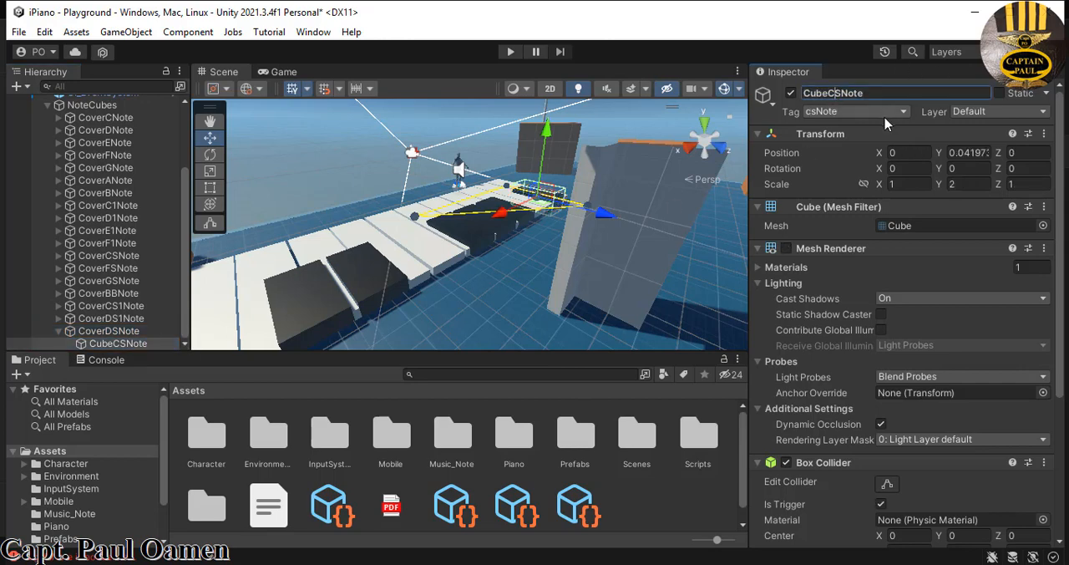
pyautogui.press('BackSpace')
pyautogui.write('D')
pyautogui.click(903, 112)
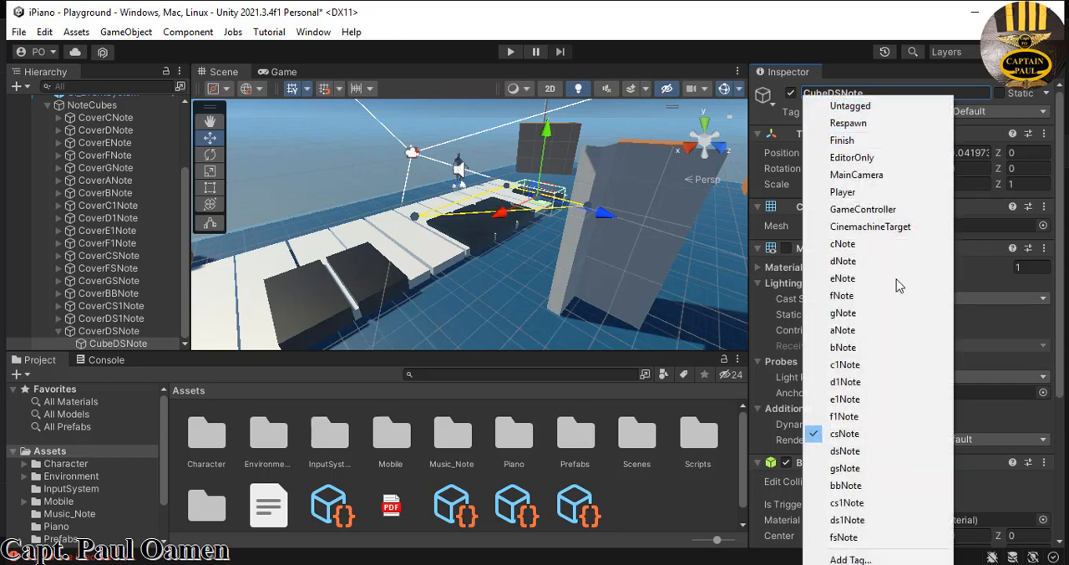
pyautogui.click(871, 452)
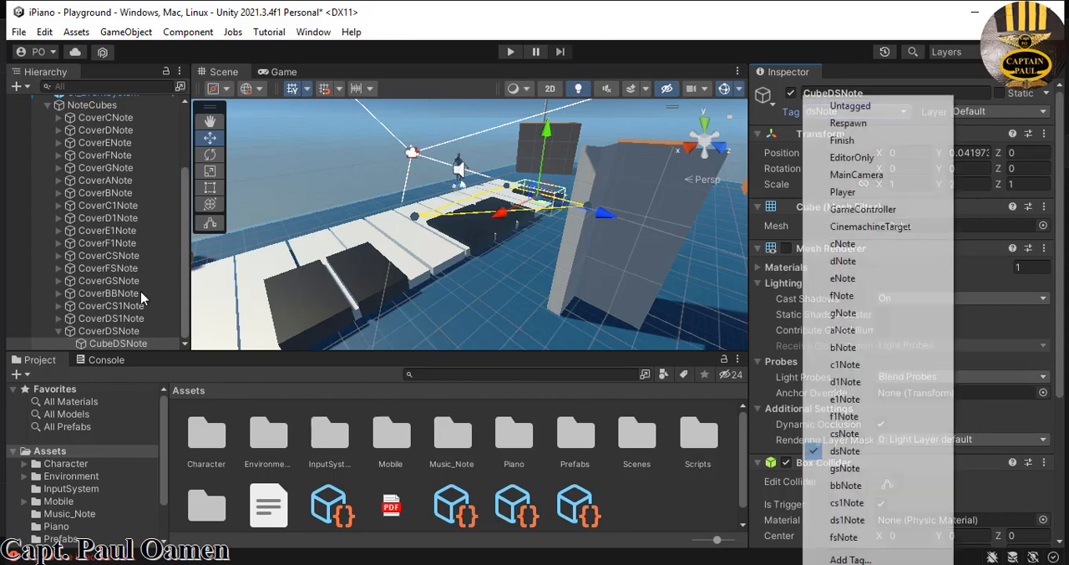
pyautogui.click(871, 92)
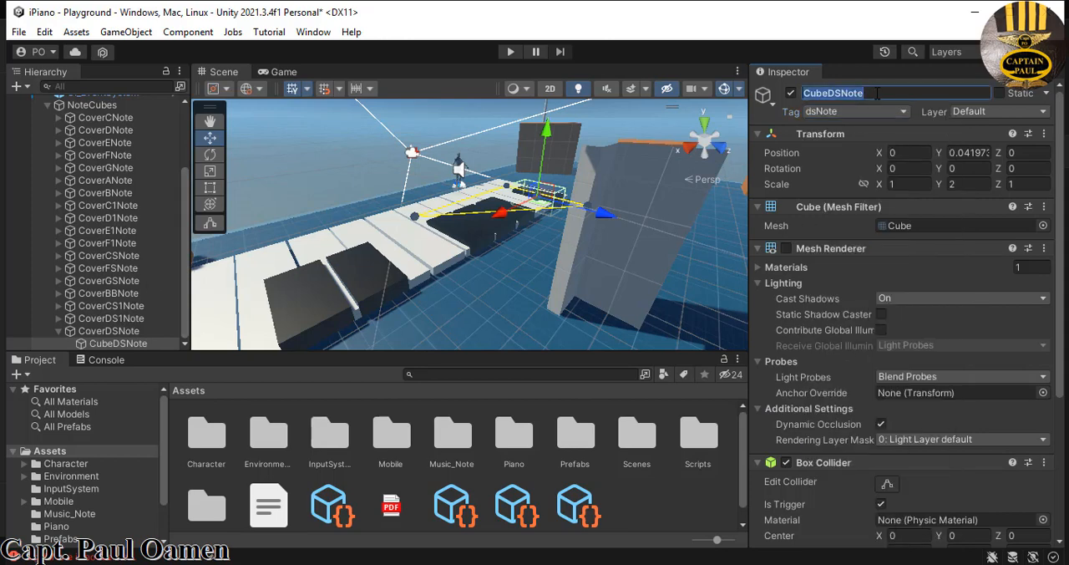
pyautogui.click(880, 93)
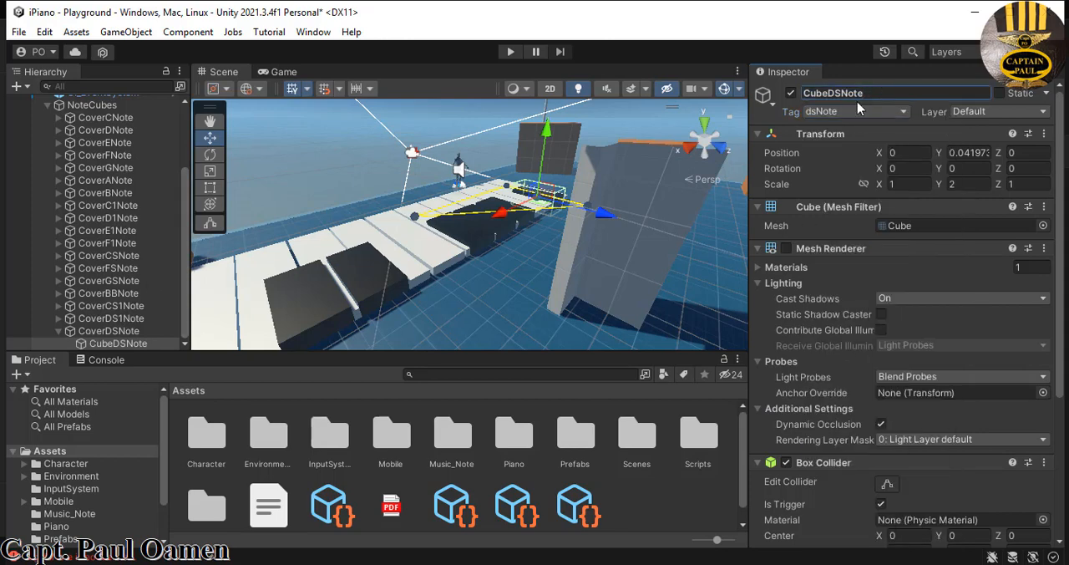
pyautogui.click(60, 332)
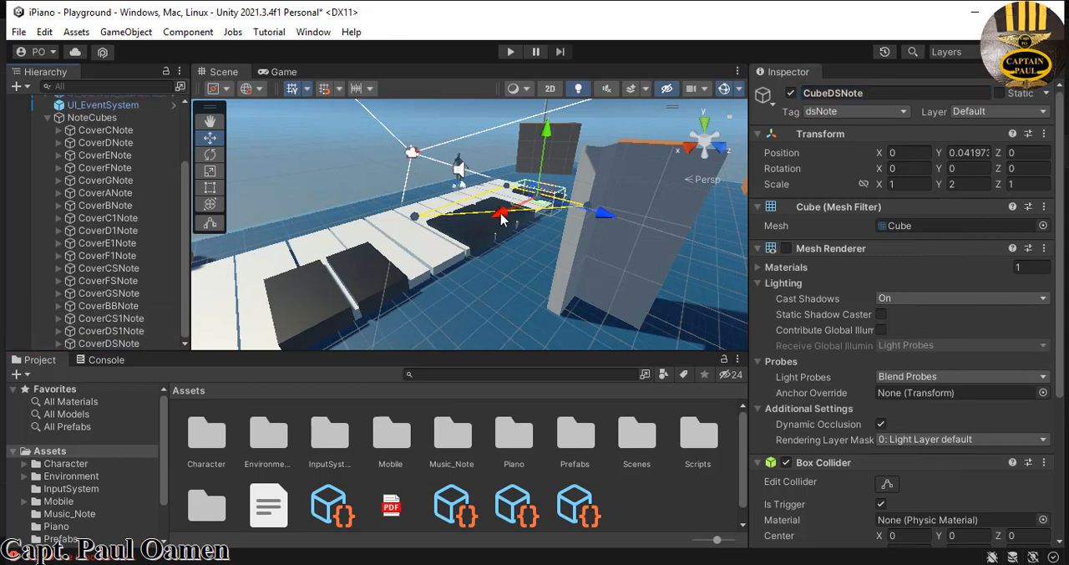
pyautogui.moveTo(548, 238); pyautogui.dragTo(521, 246, button='right')
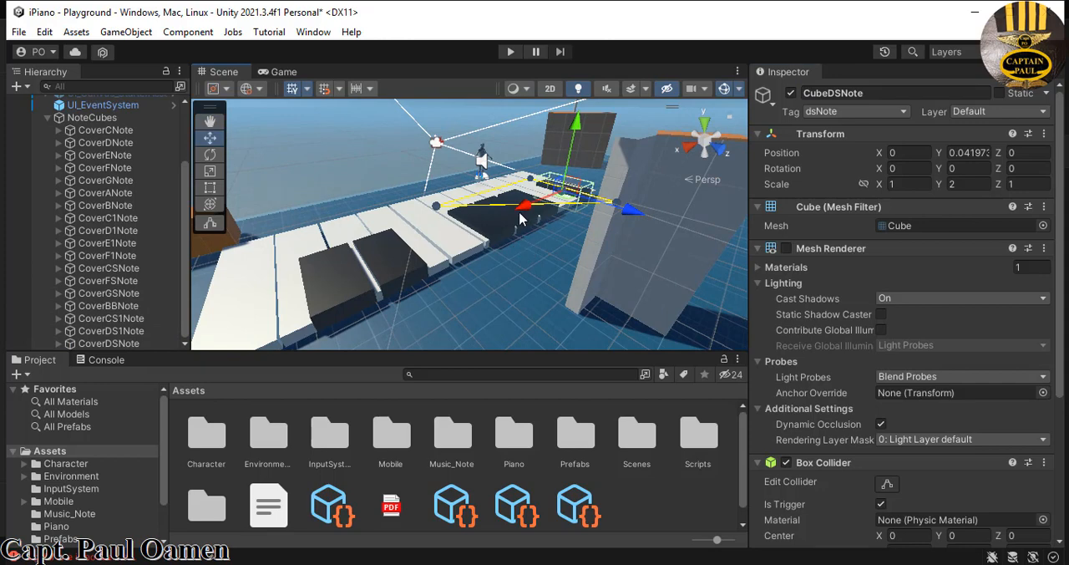
pyautogui.moveTo(526, 214); pyautogui.dragTo(510, 225)
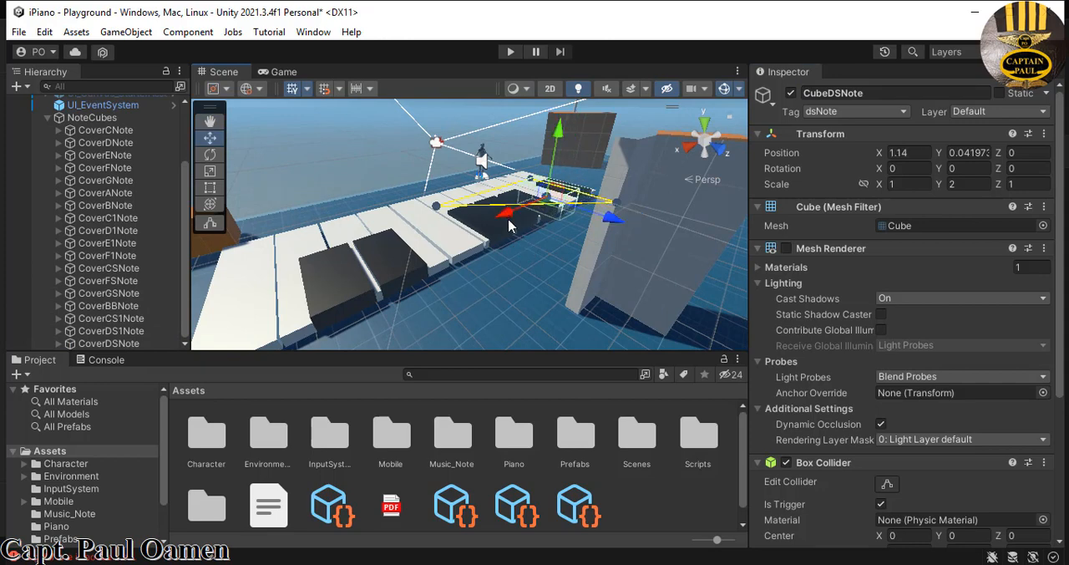
pyautogui.hotkey('ctrl', 'z')
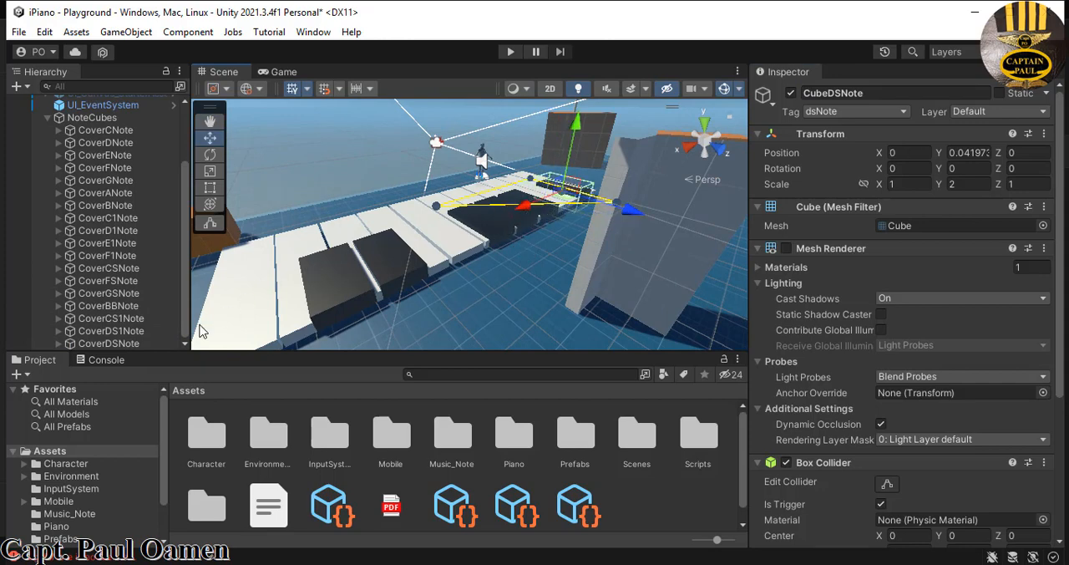
# - Move the CoverDSNote black key along the X axis to about X 1.57, next to CoverCSNote, and deselect it
pyautogui.click(139, 344)
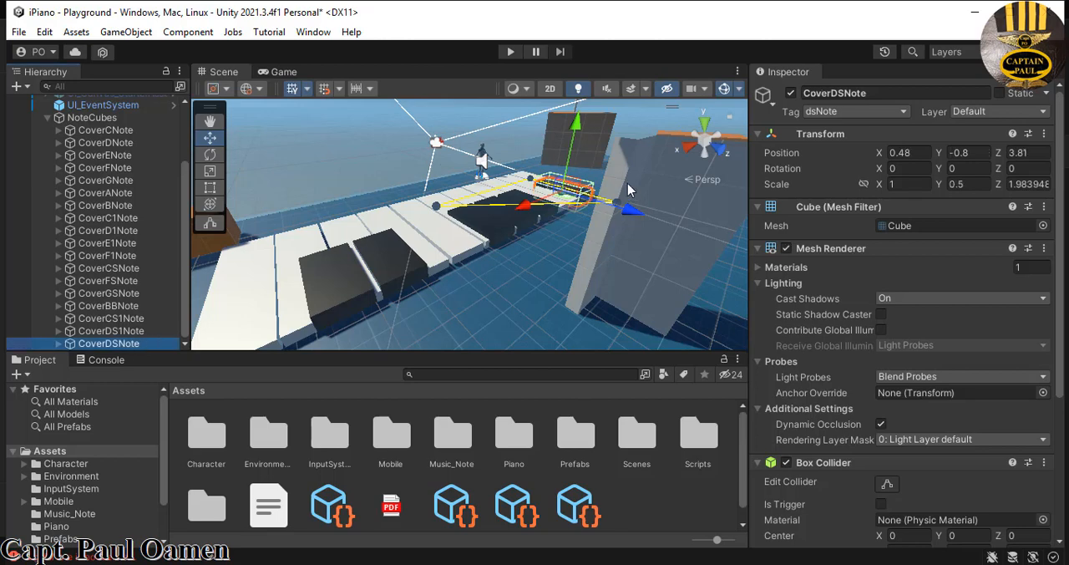
pyautogui.moveTo(525, 213)
pyautogui.mouseDown()
pyautogui.moveTo(494, 222)
pyautogui.moveTo(506, 216)
pyautogui.mouseUp()
pyautogui.moveTo(560, 241); pyautogui.dragTo(500, 219, button='right')
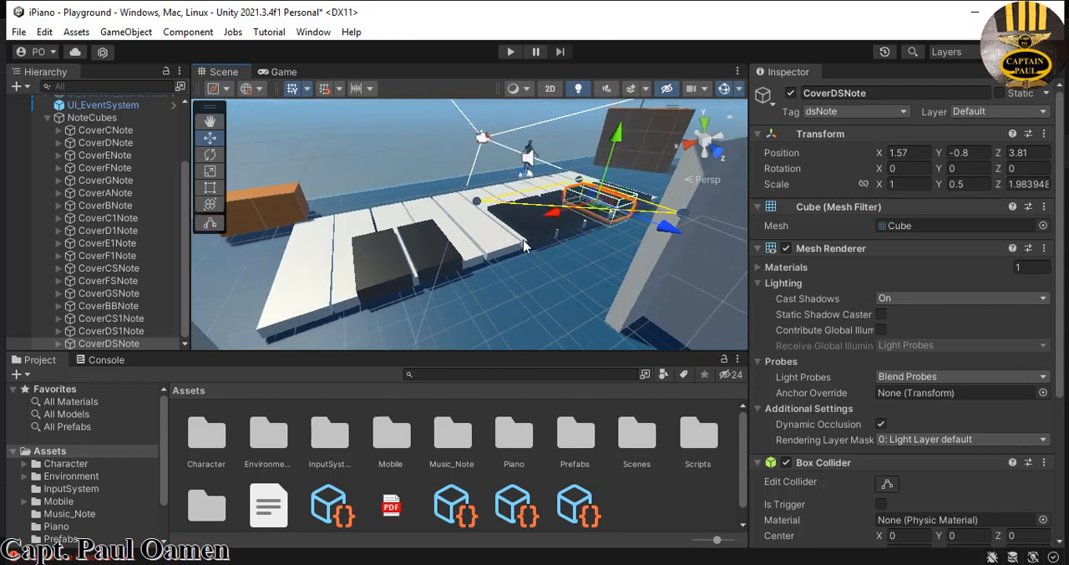
pyautogui.click(570, 267)
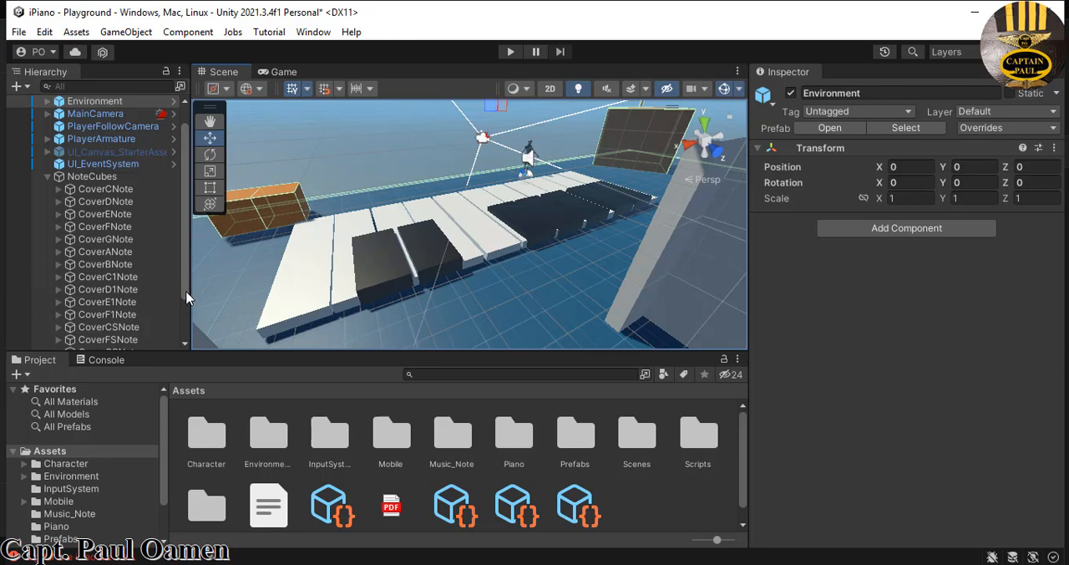
# - Shift CoverFSNote, CoverGSNote and CoverBBNote together along the X axis, away from CoverDSNote, and deselect them
pyautogui.moveTo(184, 311); pyautogui.dragTo(182, 339)
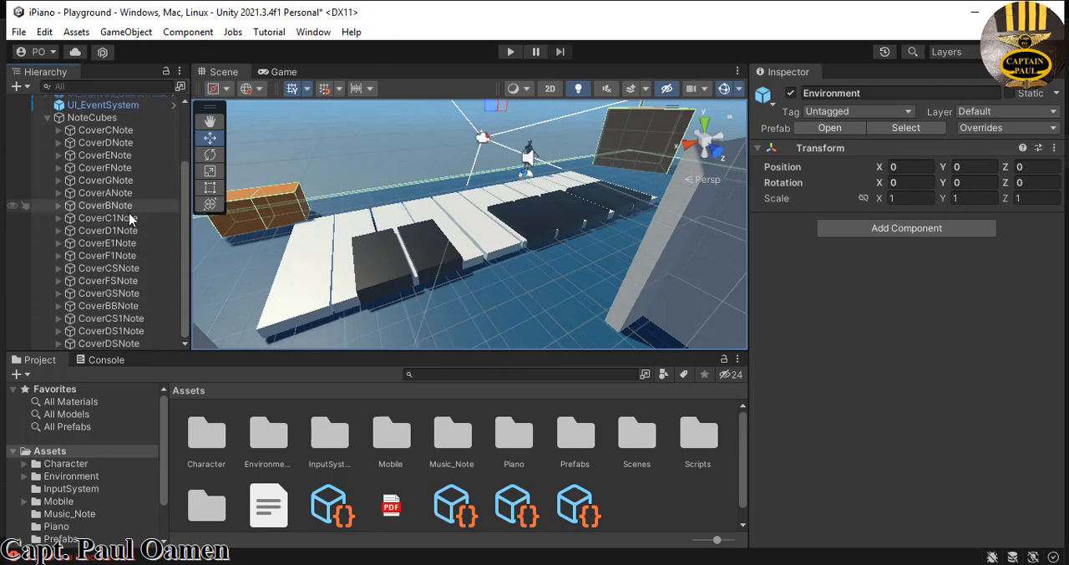
pyautogui.click(127, 282)
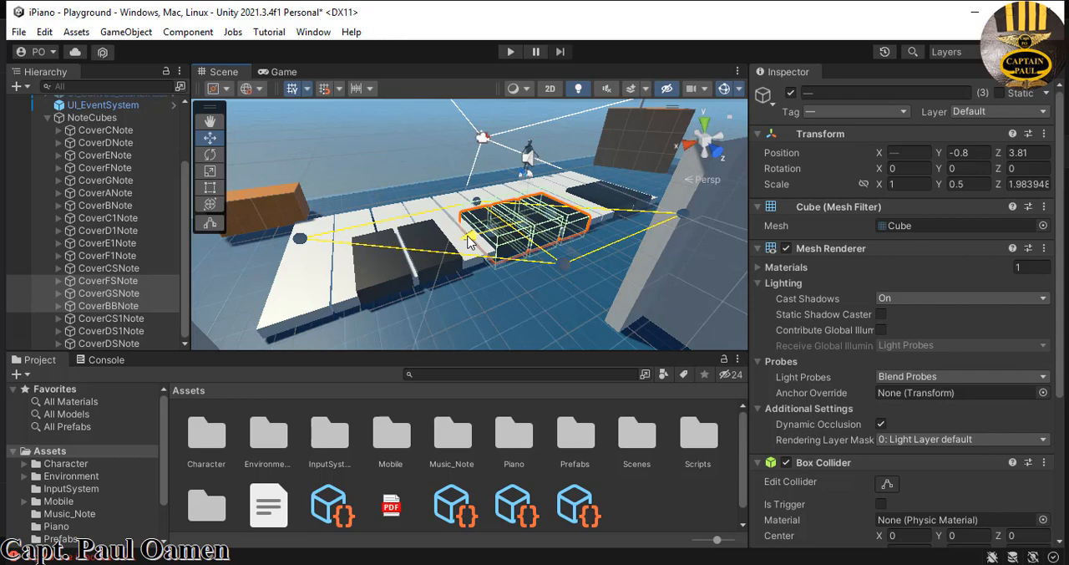
pyautogui.click(534, 290)
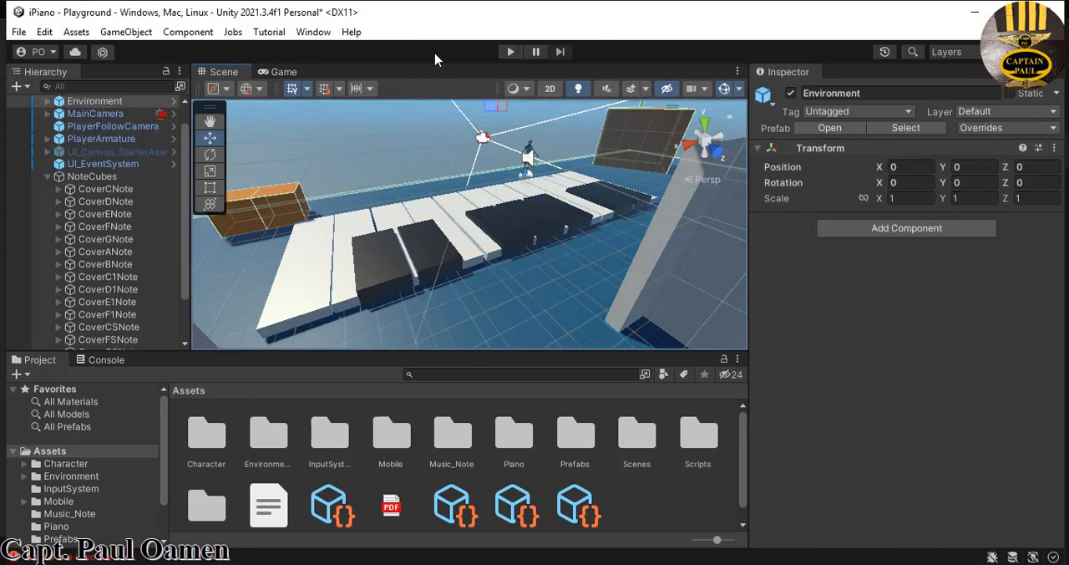
# - Start play mode and walk the character onto the first pair of black keys to test their notes
pyautogui.click(511, 52)
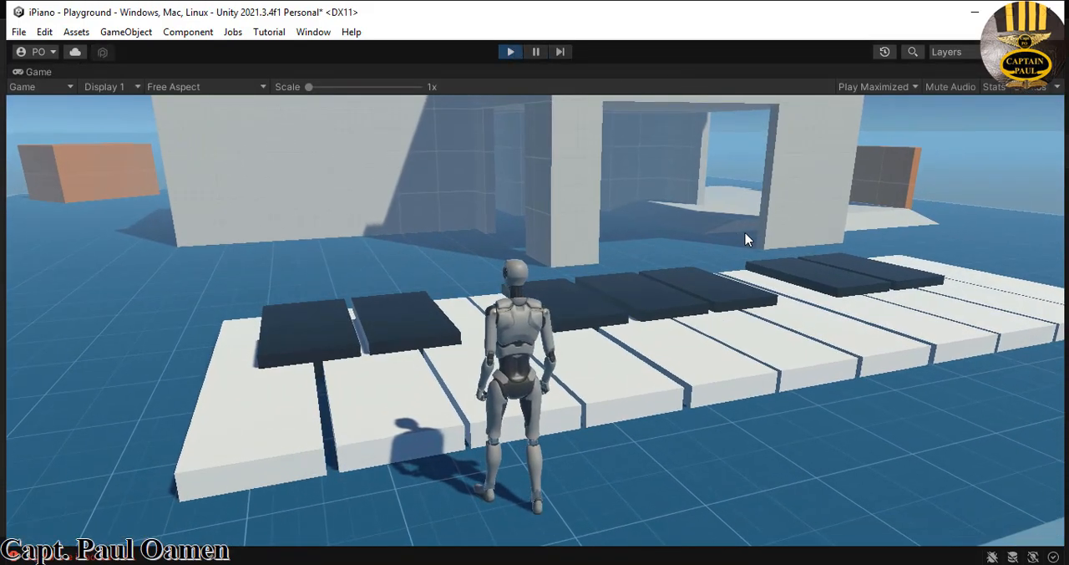
pyautogui.press('a')
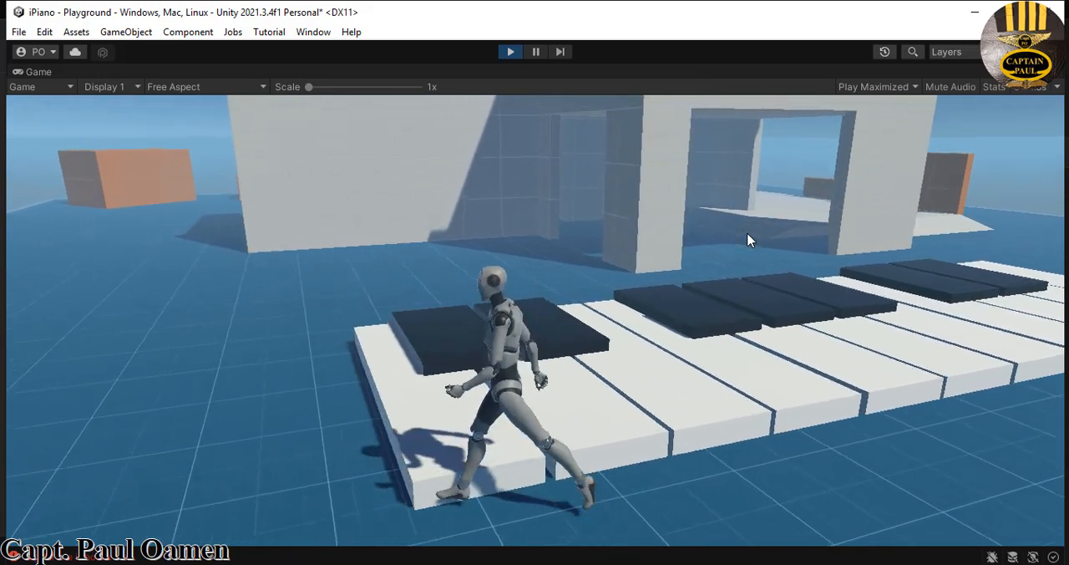
pyautogui.press('w')
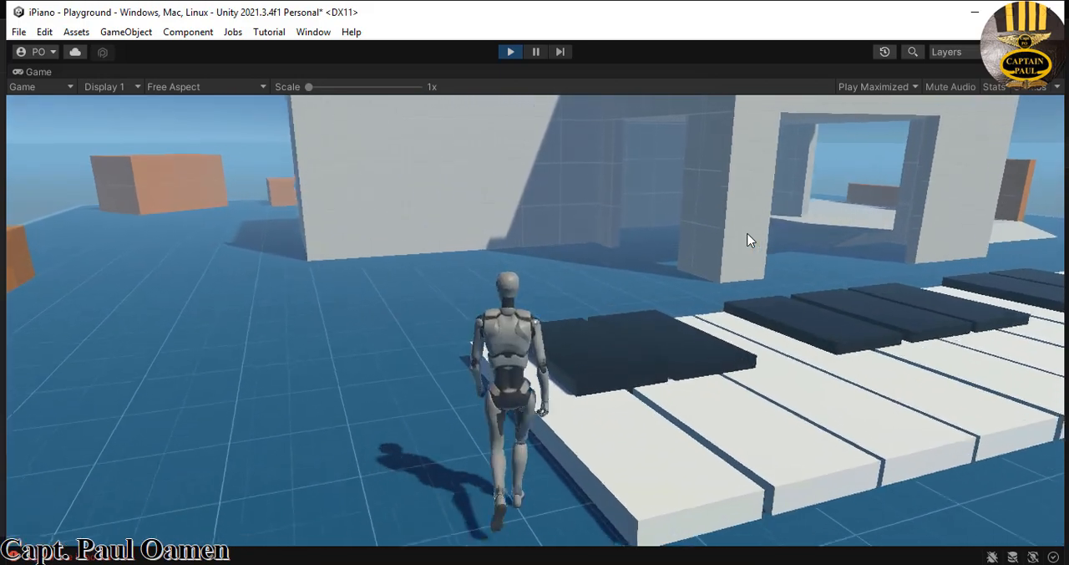
pyautogui.press('d')
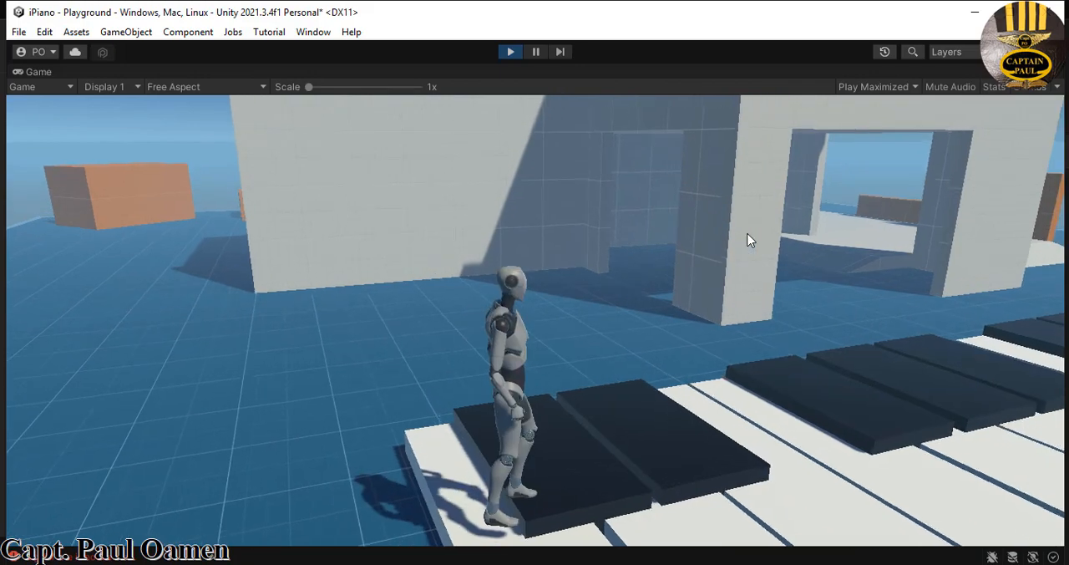
pyautogui.press('w')
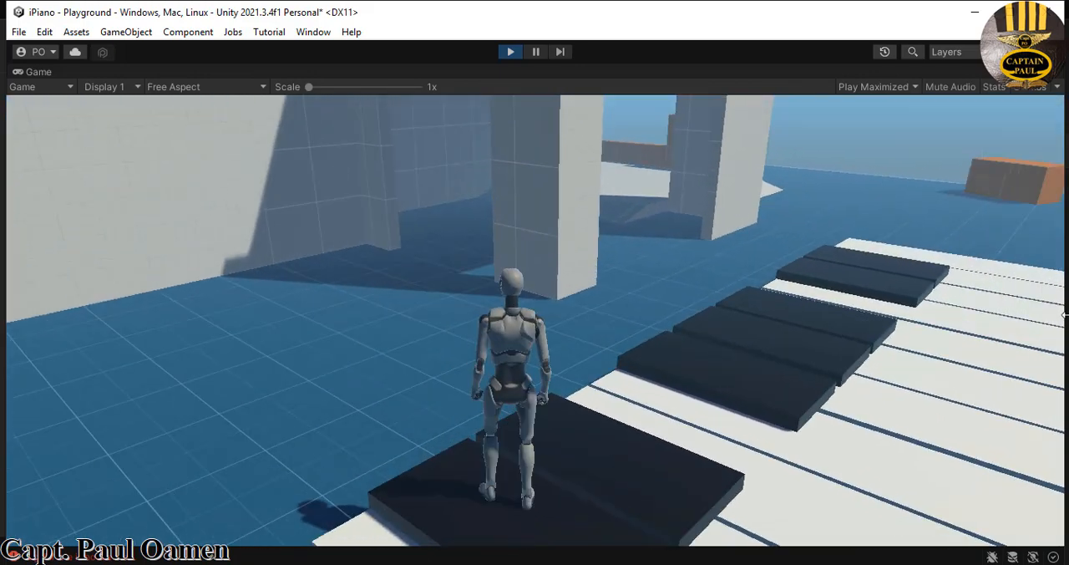
# - Walk the character off the first pair and across the middle group of three black keys to test their notes
pyautogui.press('d')
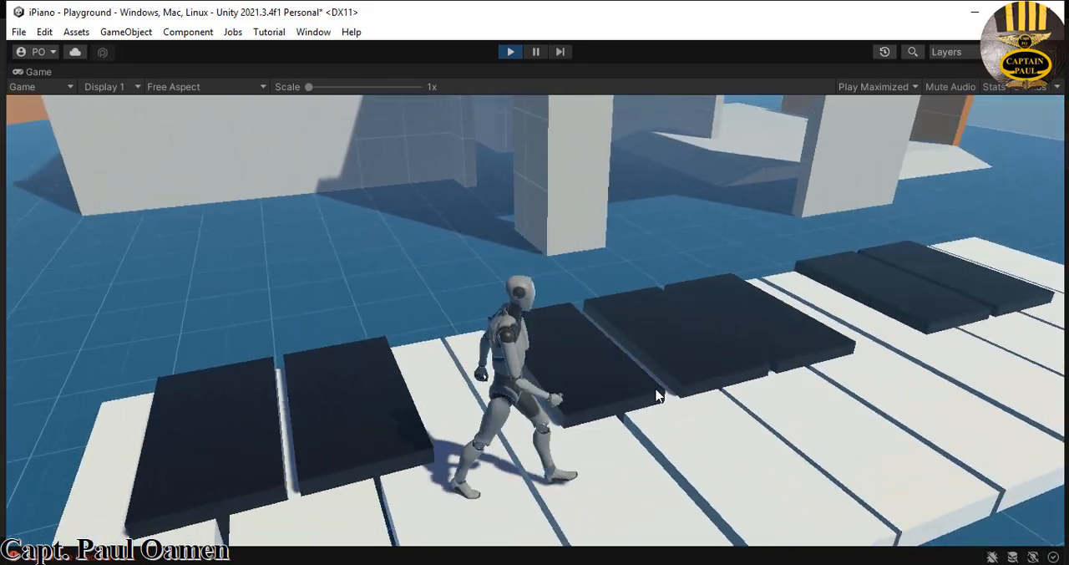
pyautogui.press('w')
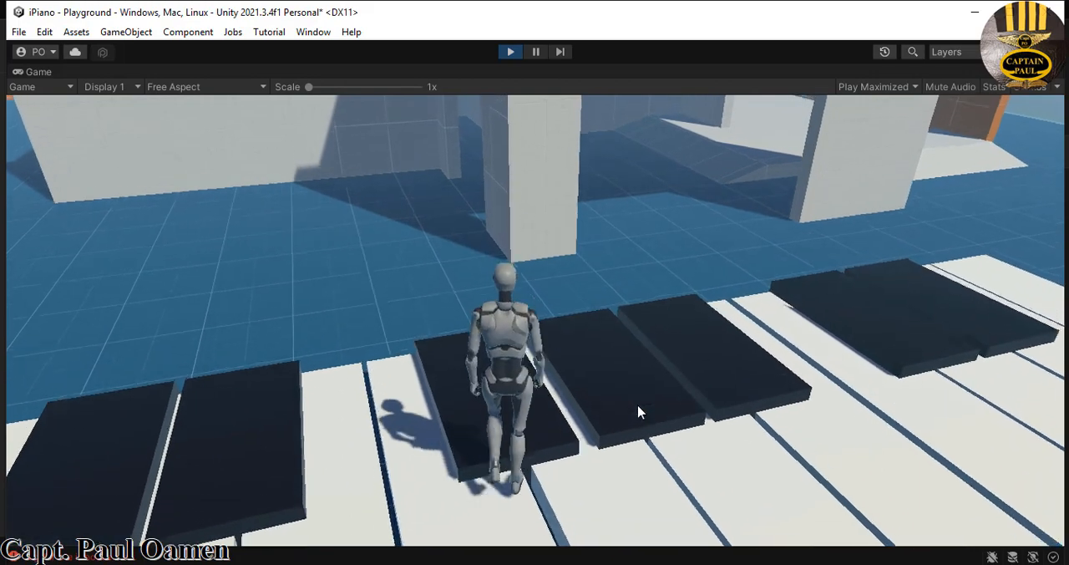
pyautogui.press('a')
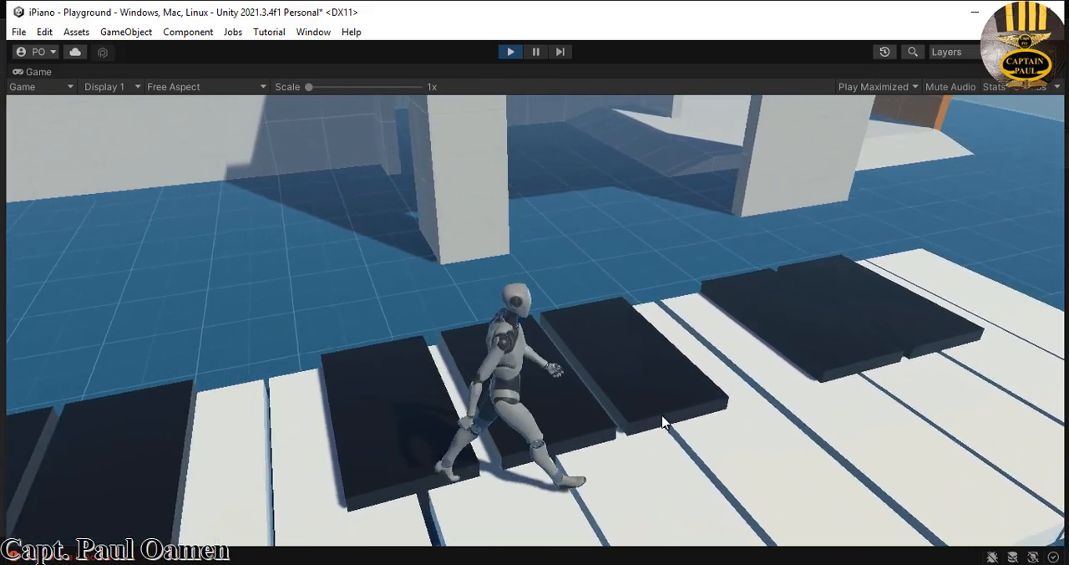
pyautogui.press('w')
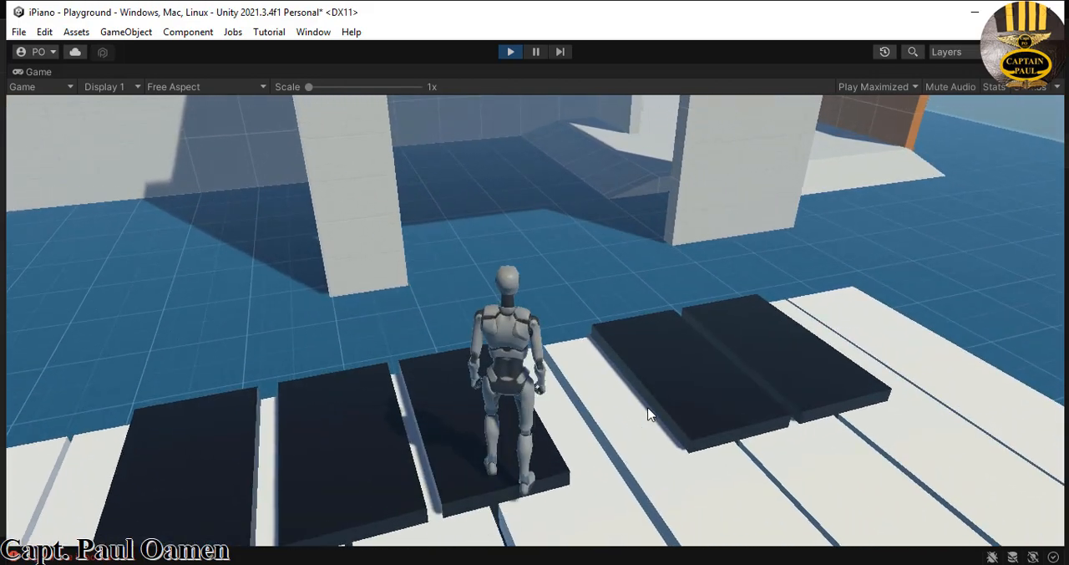
pyautogui.press('d')
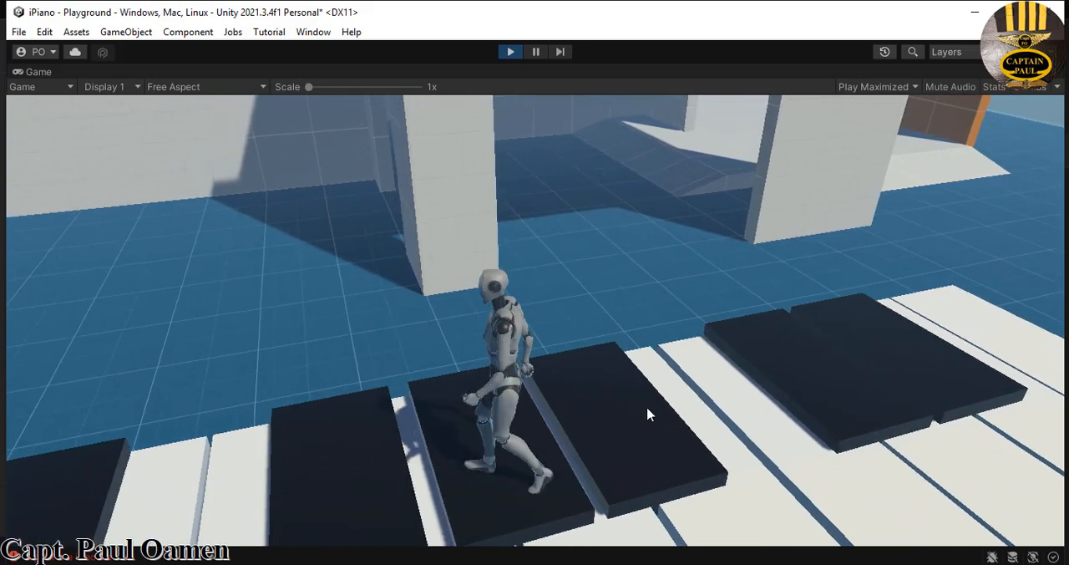
# - Walk the character over the last pair of black keys and on to the final white key
pyautogui.press('d')
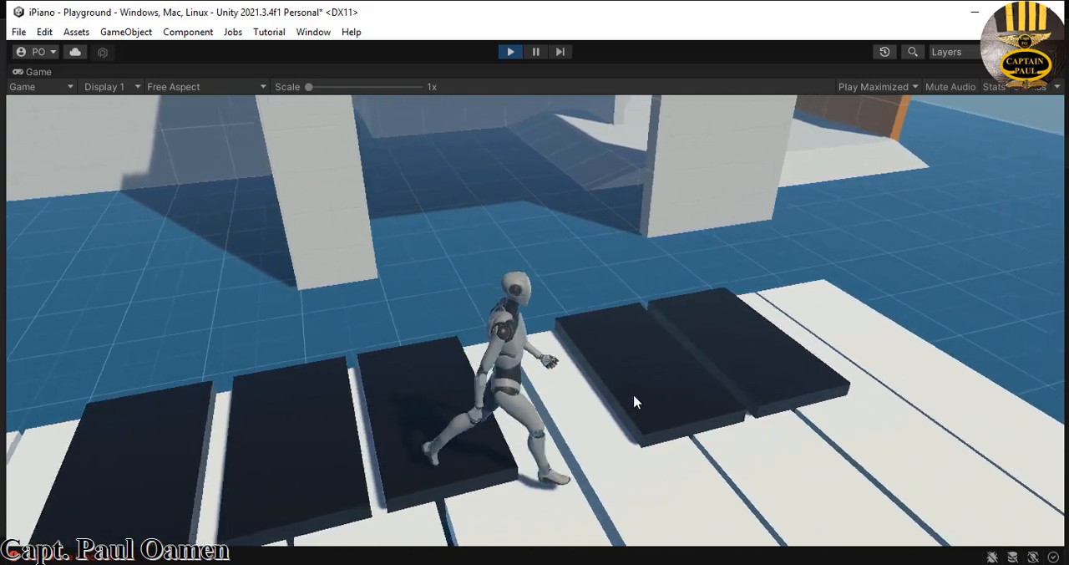
pyautogui.press('w')
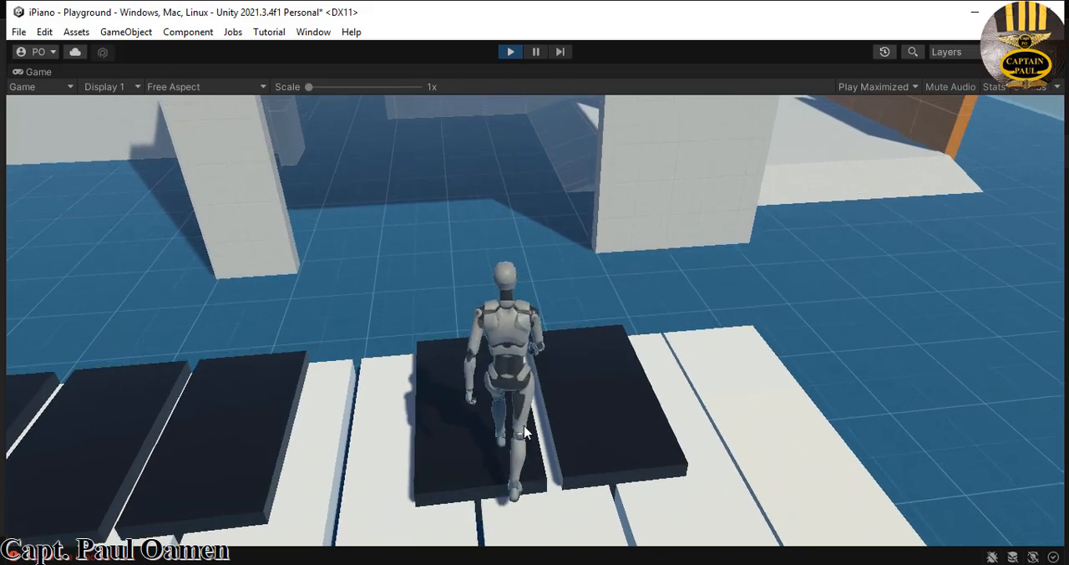
pyautogui.press('d')
pyautogui.press('d')
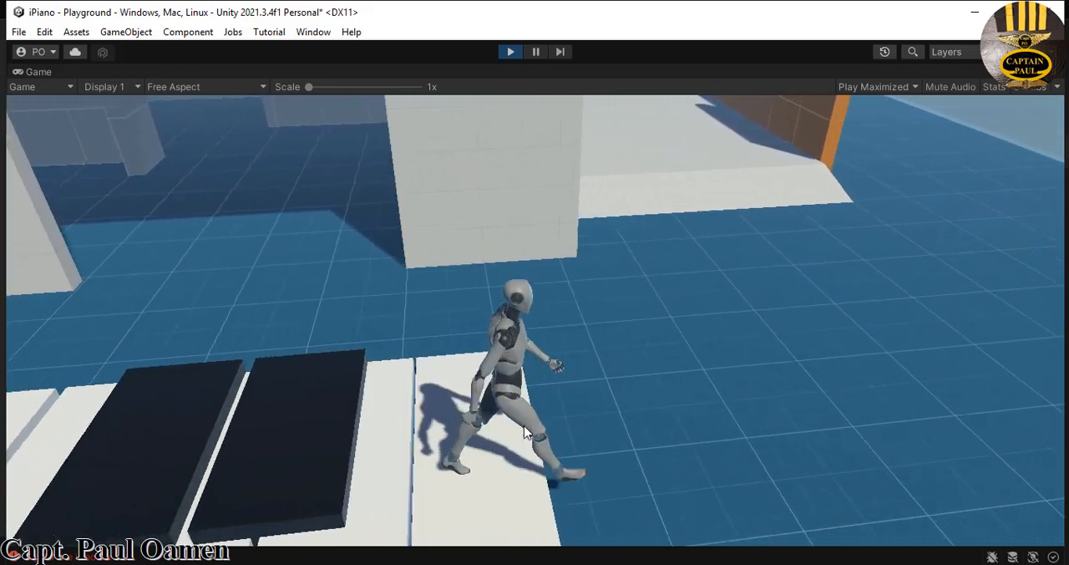
# - Walk the character back along the keyboard from the final white key past the first keys
pyautogui.press('a')
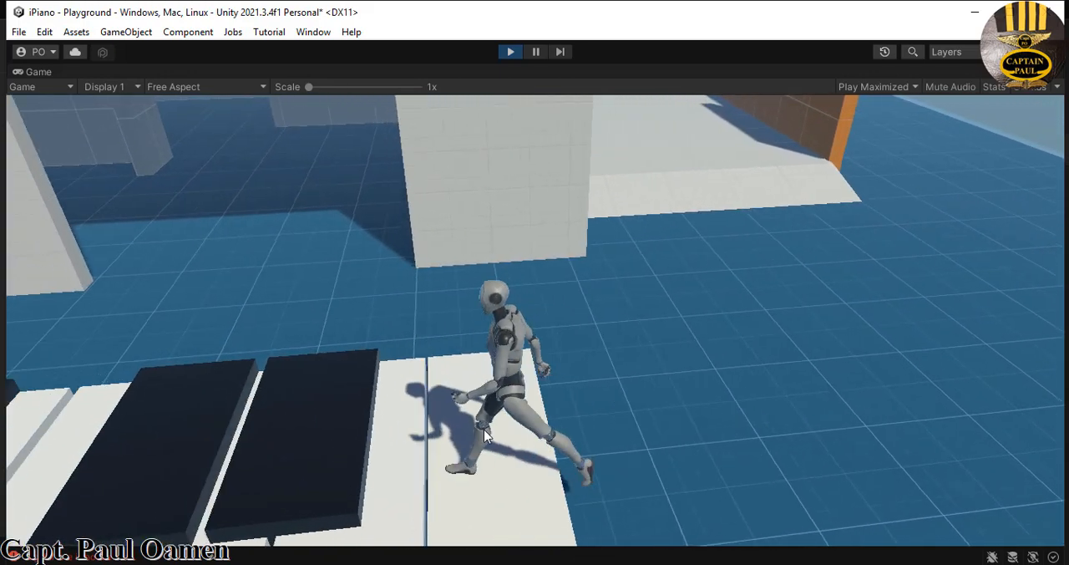
pyautogui.press('a')
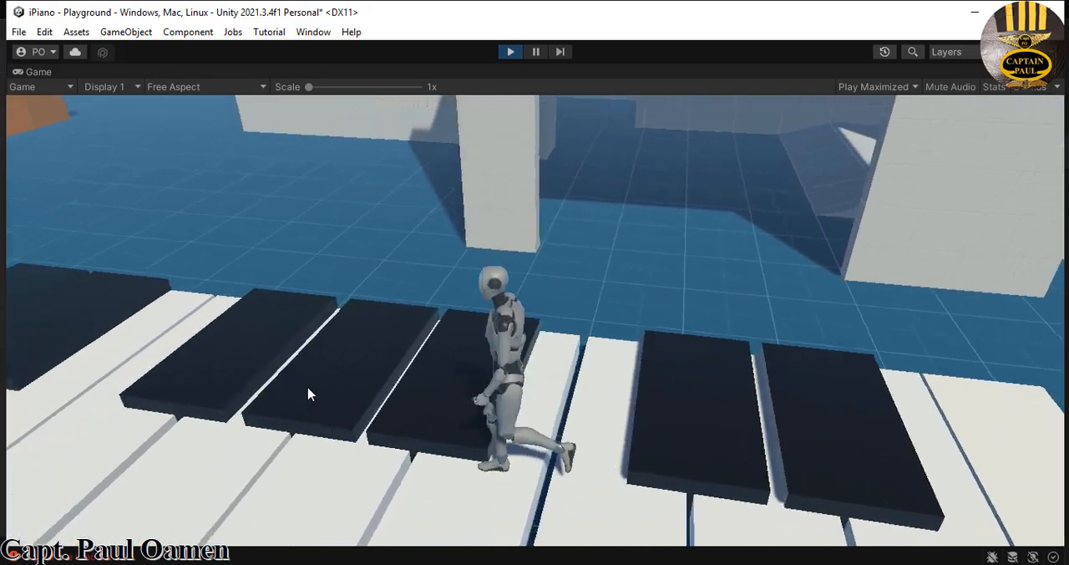
pyautogui.press('a')
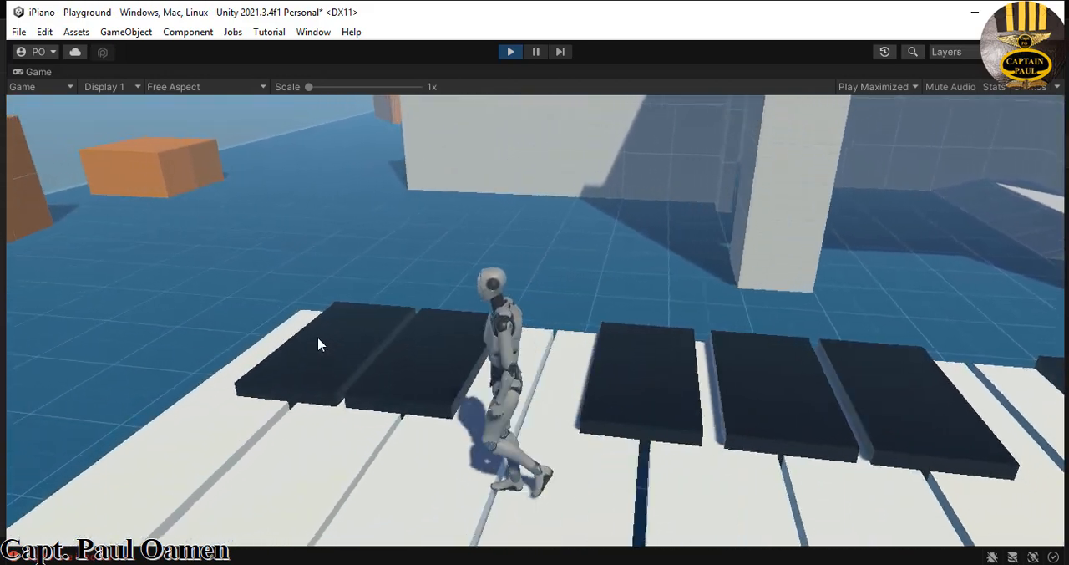
pyautogui.press('a')
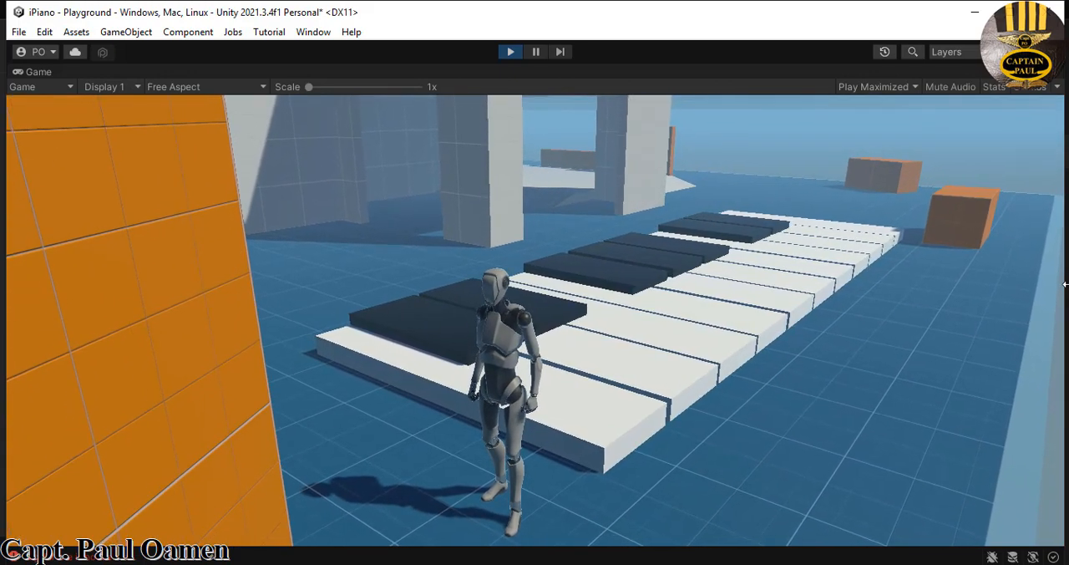
# - Walk the character forward along the whole keyboard, from the first white key to the far end, playing the keys in sequence
pyautogui.press('w')
pyautogui.press('w')
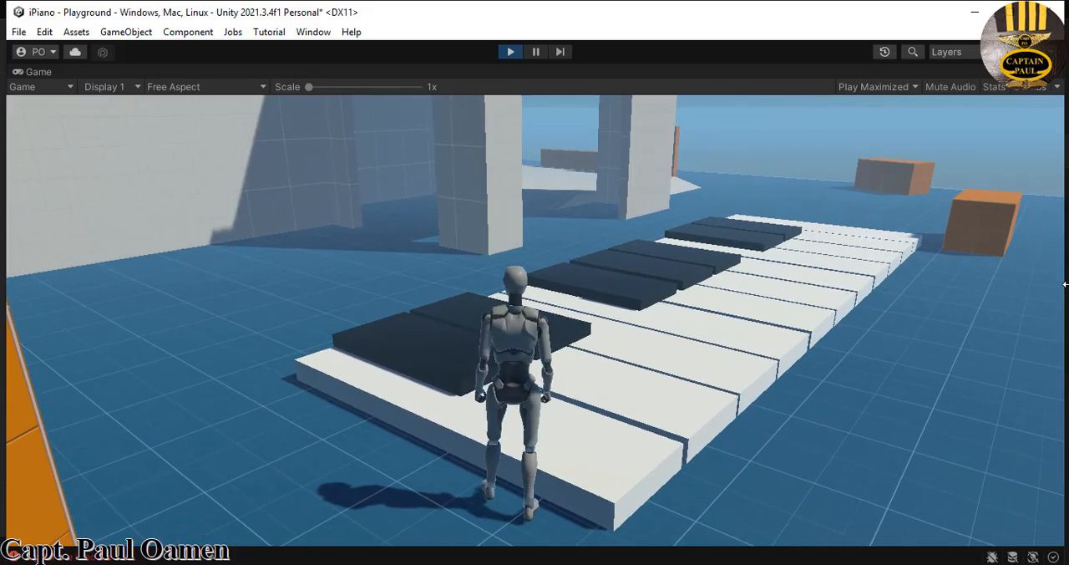
pyautogui.press('w')
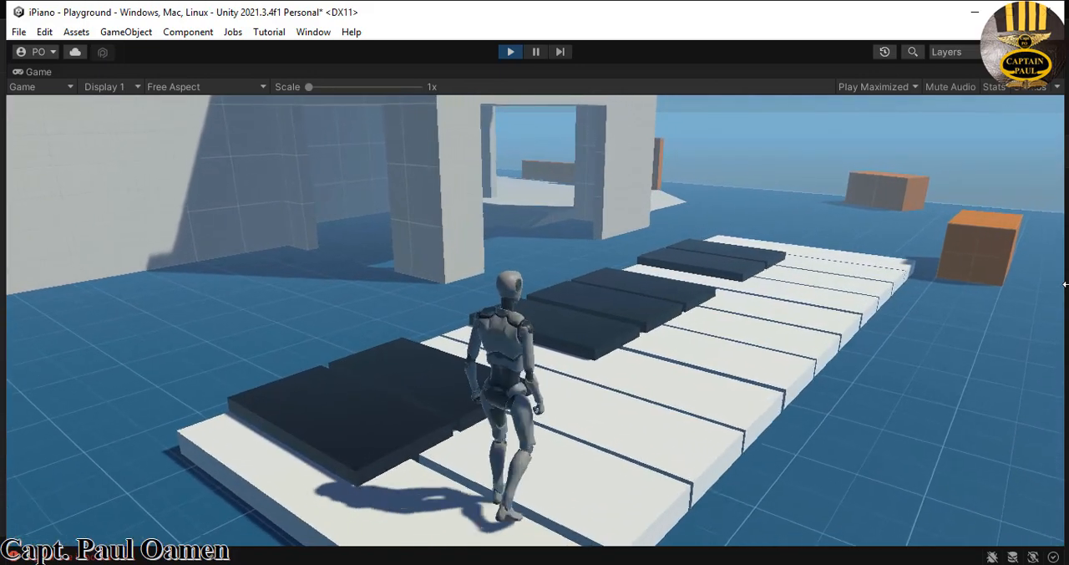
pyautogui.press('w')
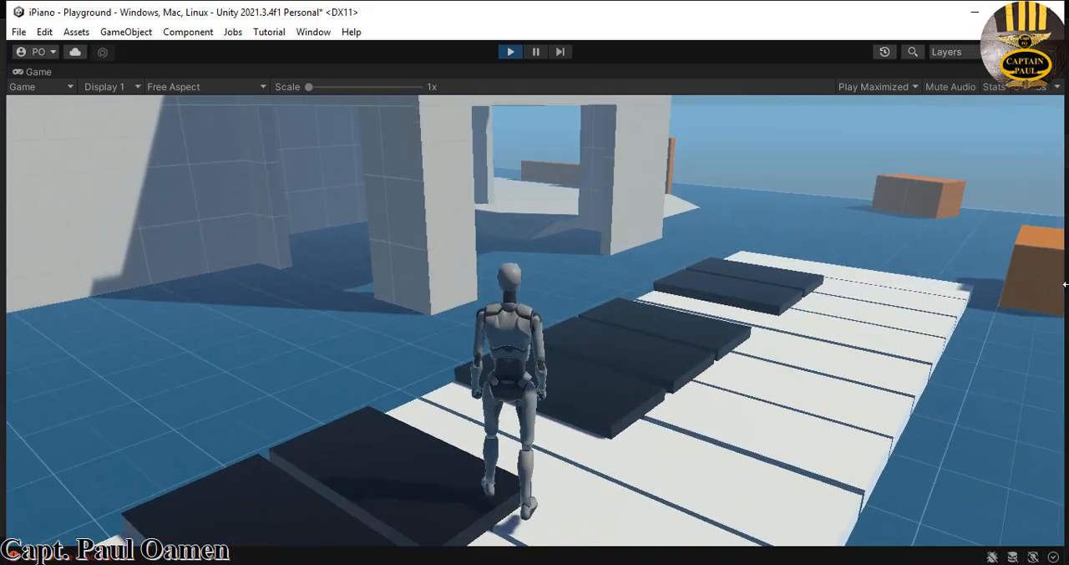
pyautogui.press('w')
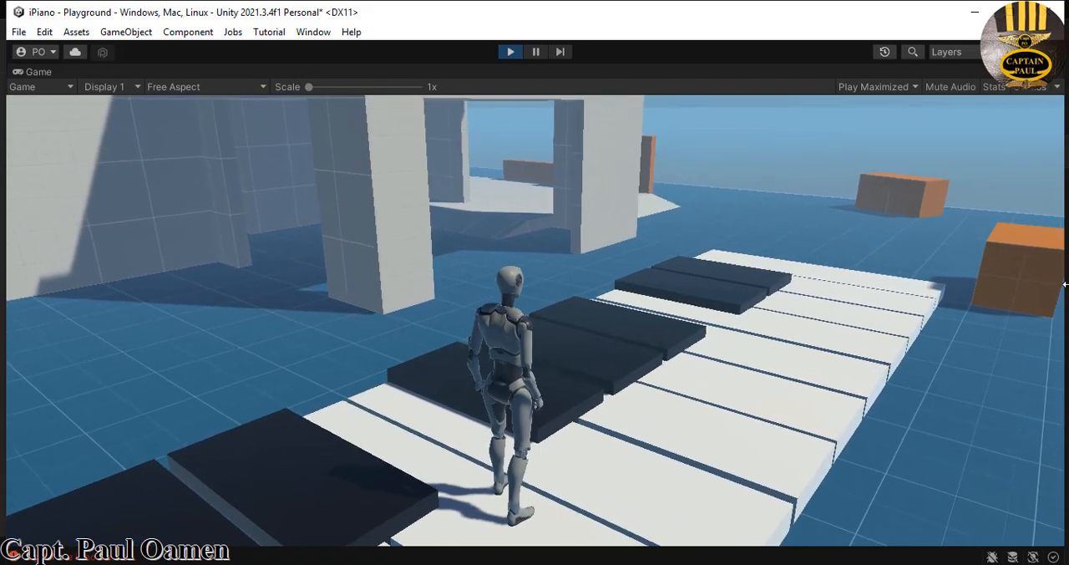
pyautogui.press('w')
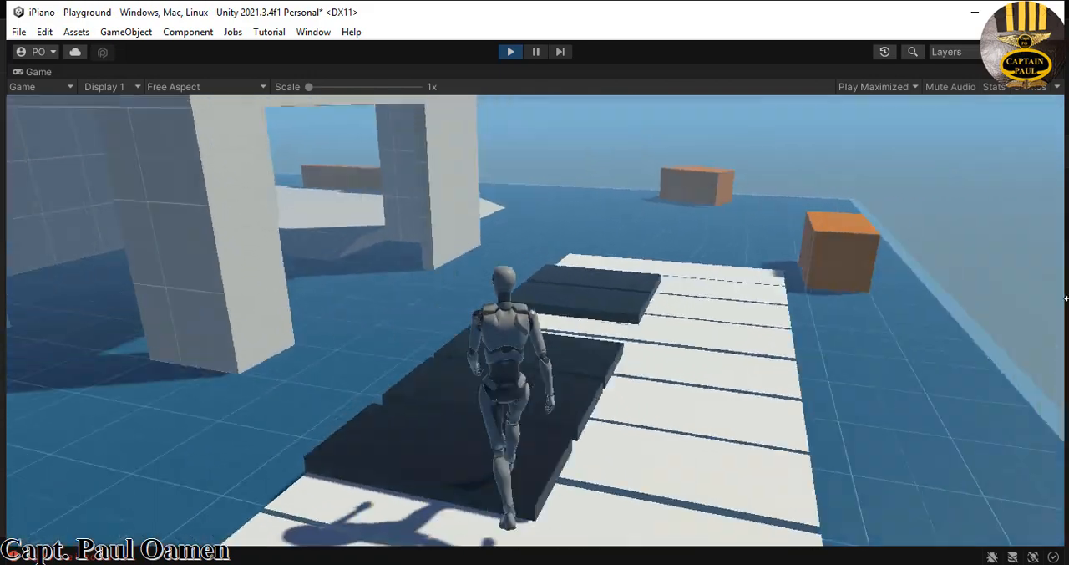
pyautogui.press('w')
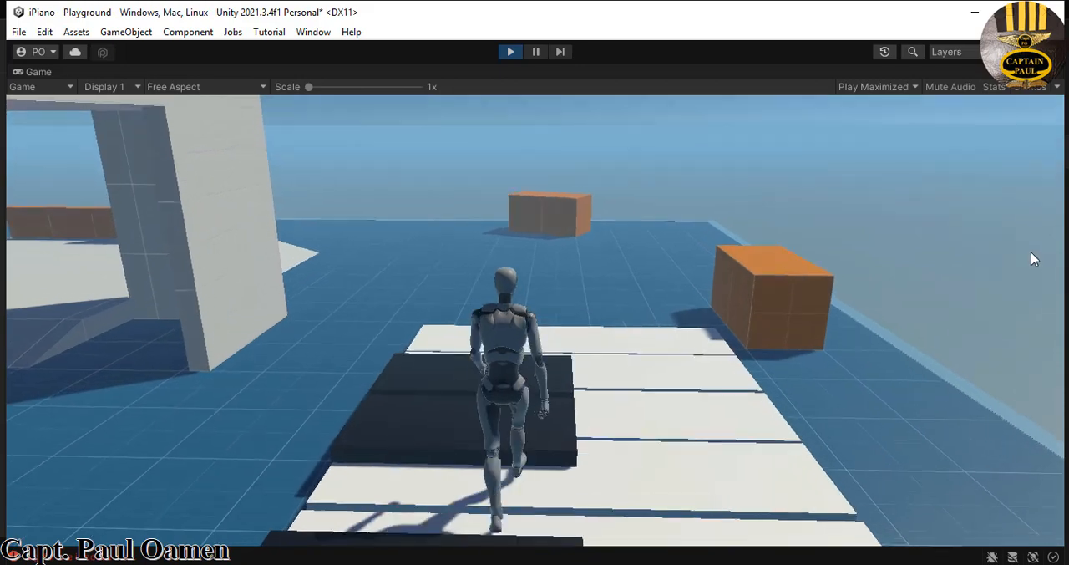
pyautogui.press('w')
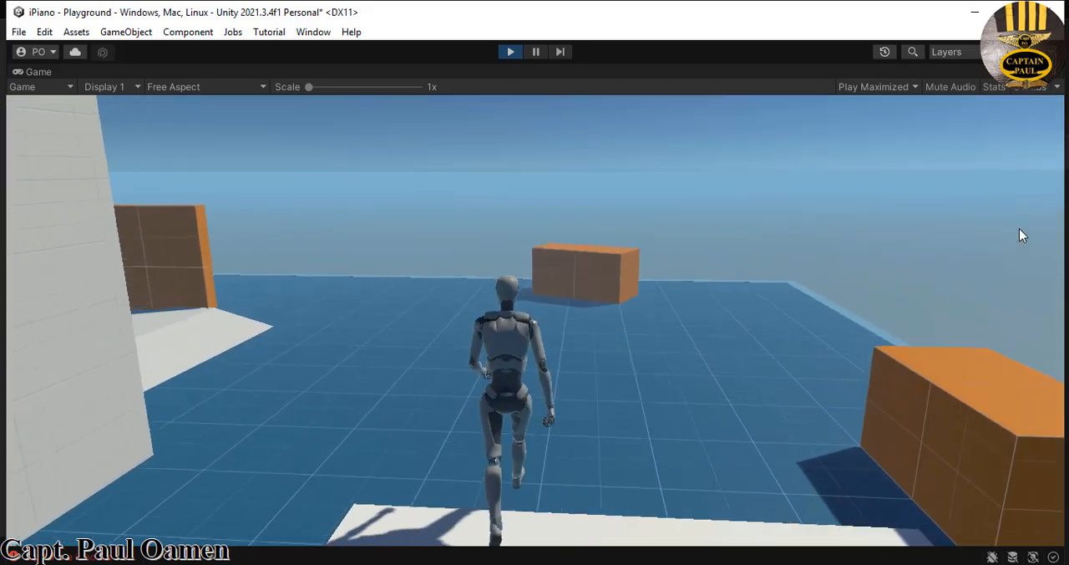